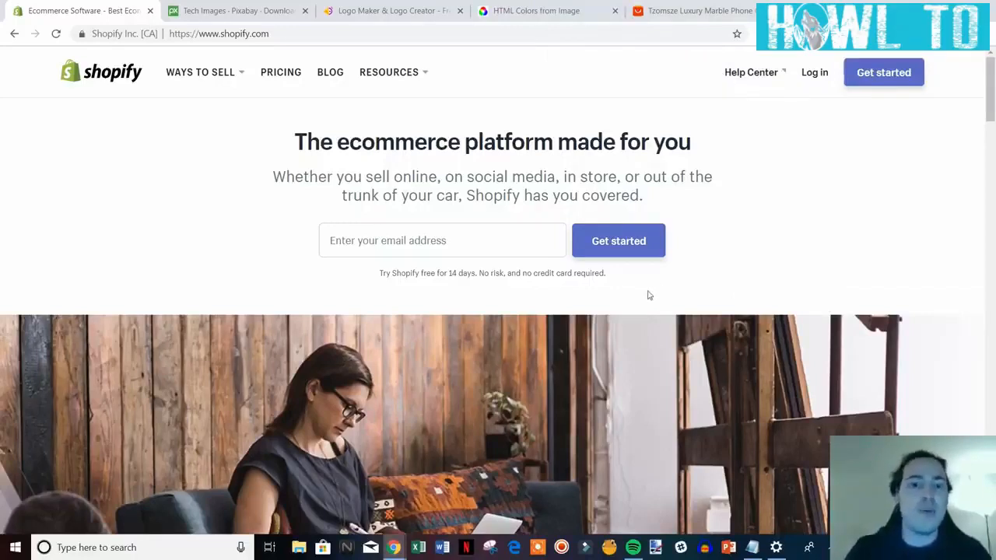
# Enter the account e-mail on the sign-up page and start the free trial.
pyautogui.moveTo(627, 282); pyautogui.dragTo(265, 153)
pyautogui.click(318, 153)
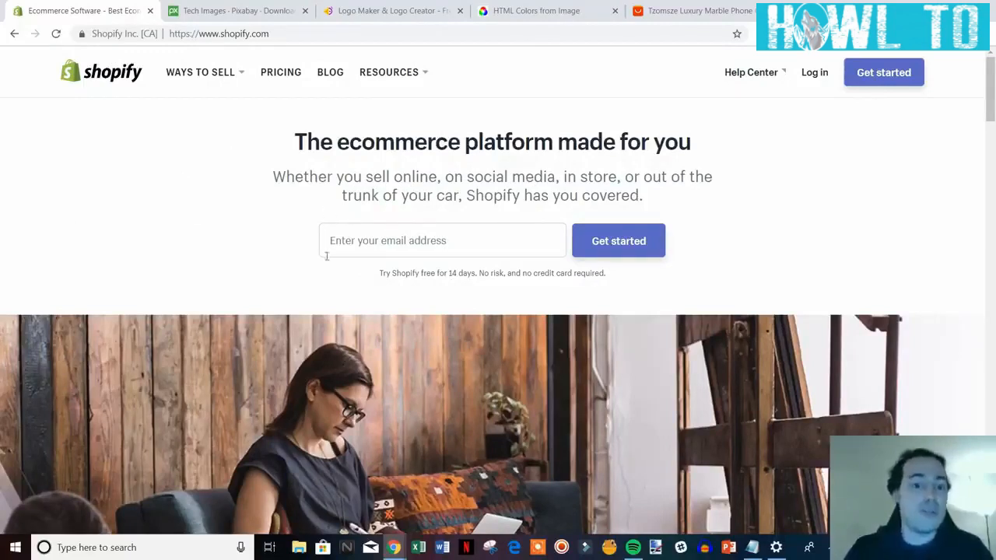
pyautogui.click(484, 250)
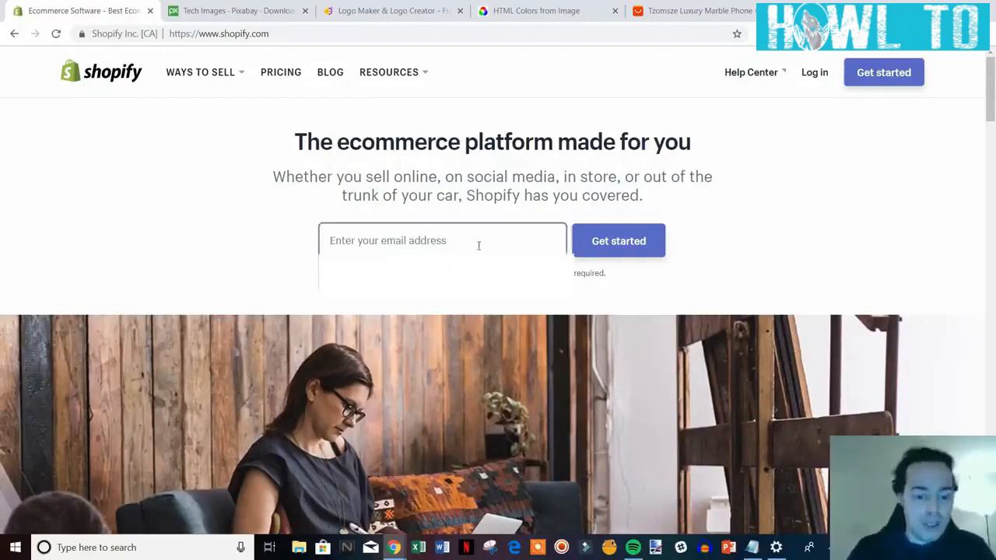
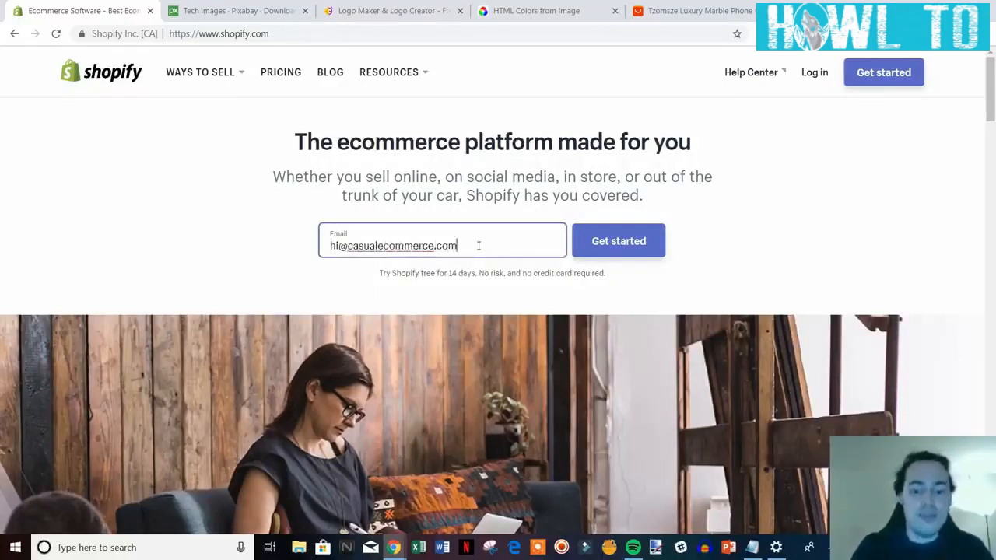
pyautogui.click(592, 243)
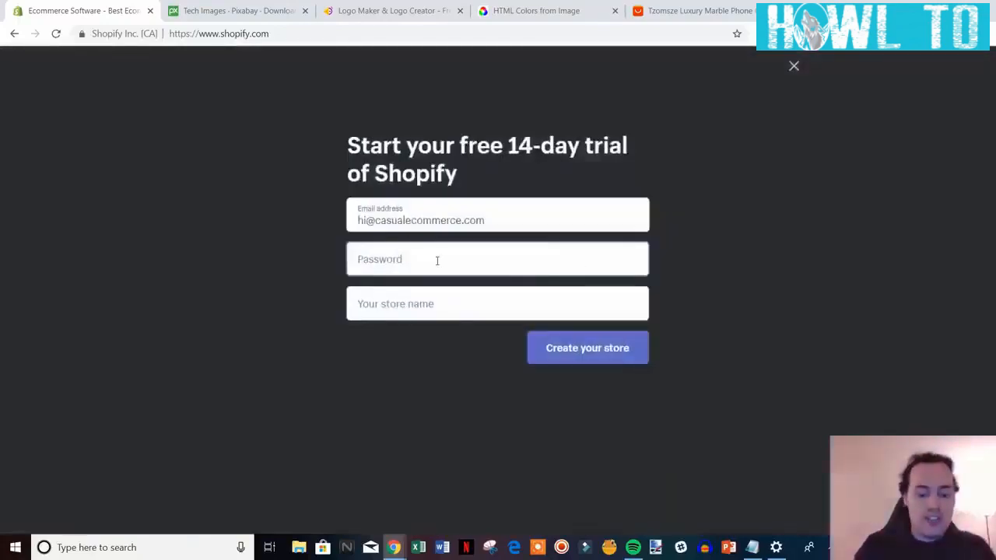
# Enter a password and store name tech-space-online, then create the store.
pyautogui.write('•••')
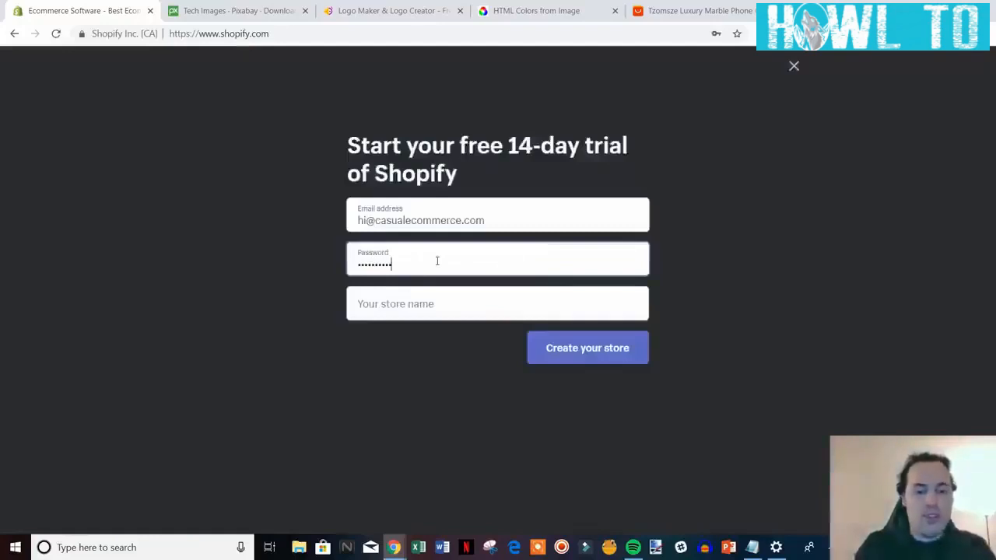
pyautogui.click(442, 305)
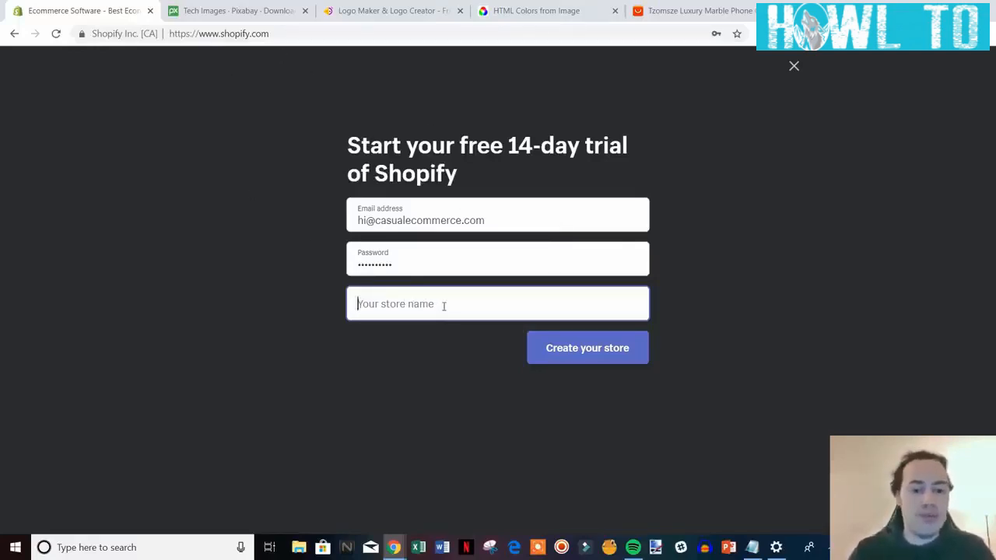
pyautogui.write('tec')
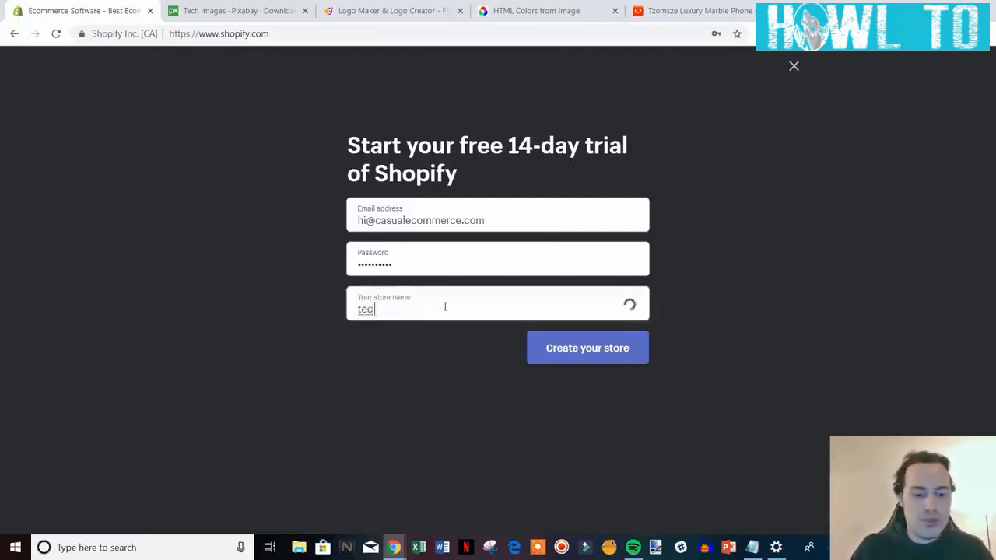
pyautogui.write('h-space')
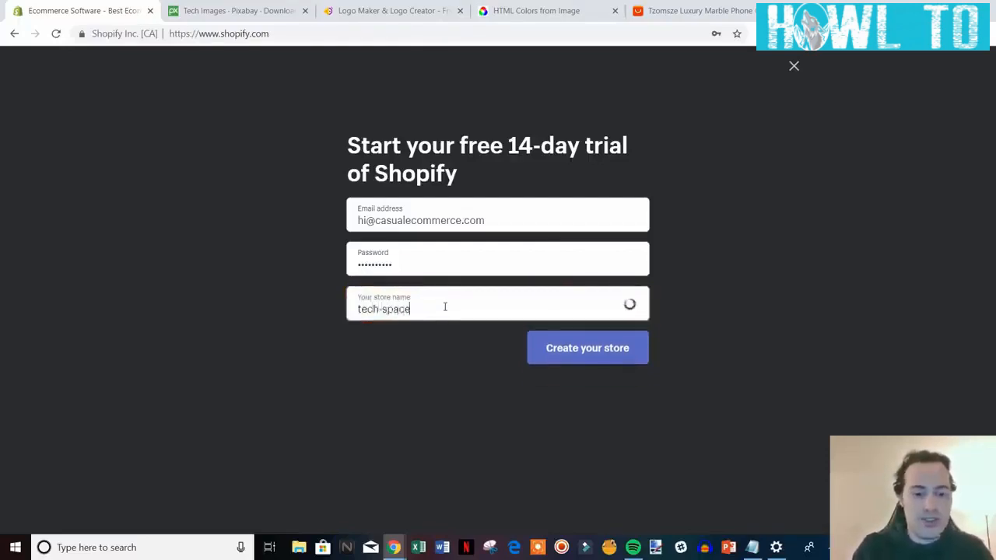
pyautogui.write('-online')
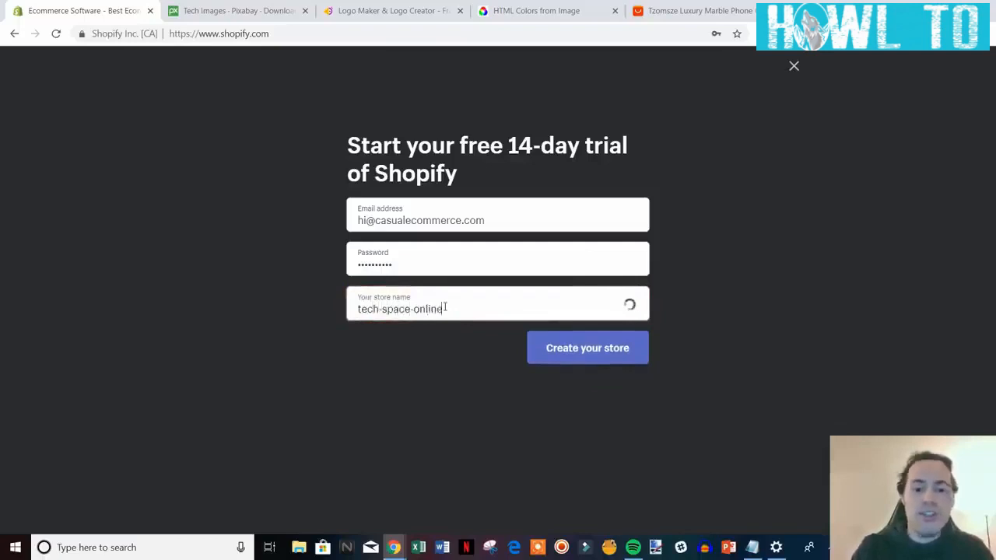
pyautogui.click(582, 350)
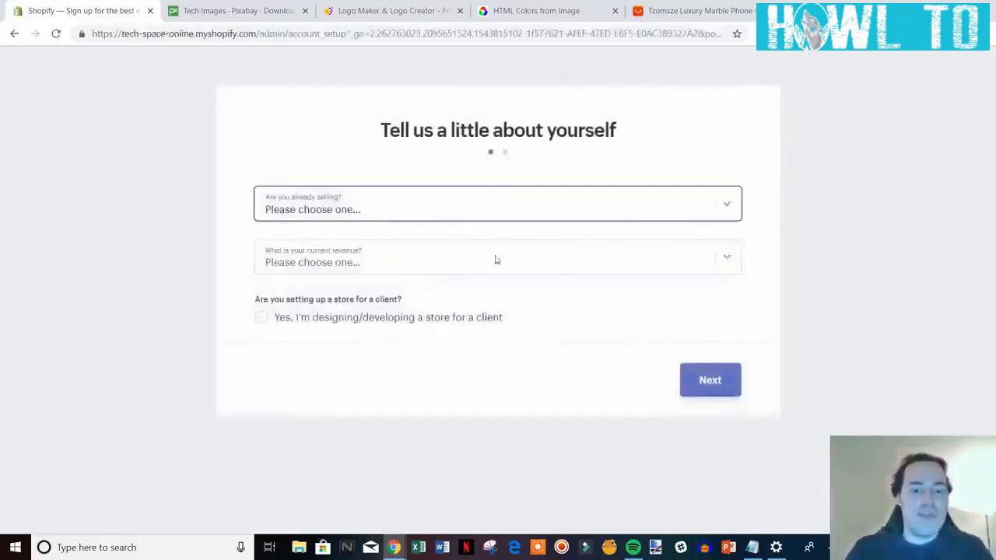
# Answer 'I'm just playing around' with $50,000 to $250,000 USD revenue and continue.
pyautogui.click(601, 209)
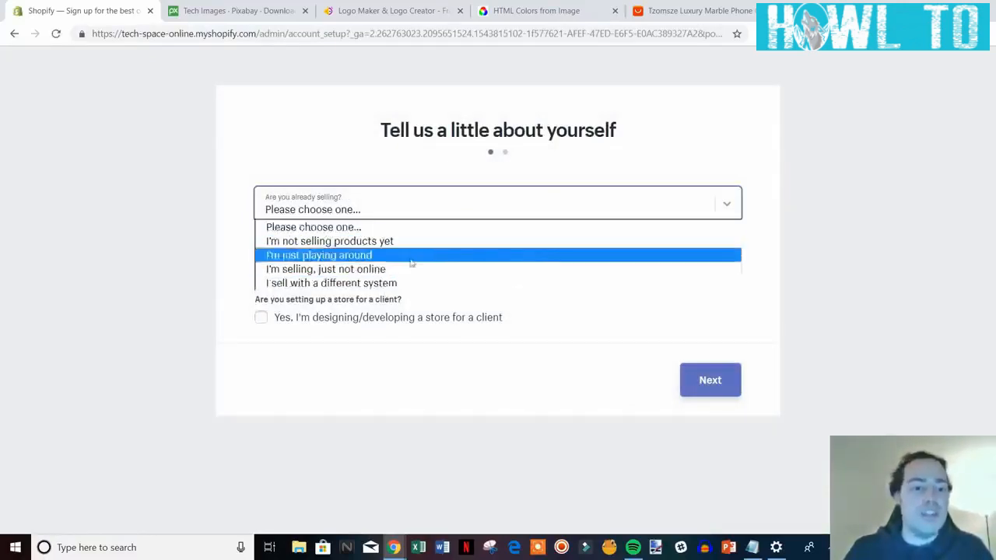
pyautogui.click(463, 257)
pyautogui.click(463, 259)
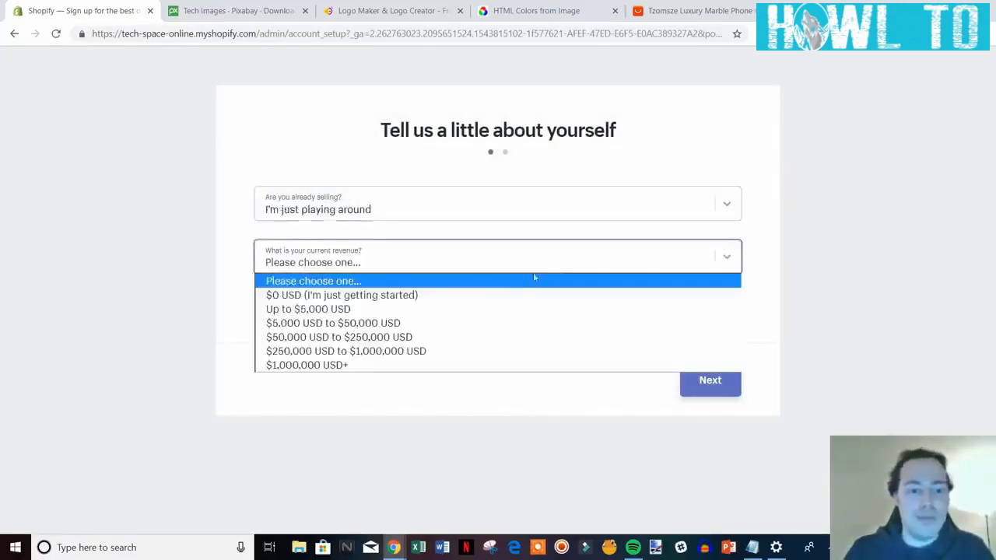
pyautogui.click(444, 335)
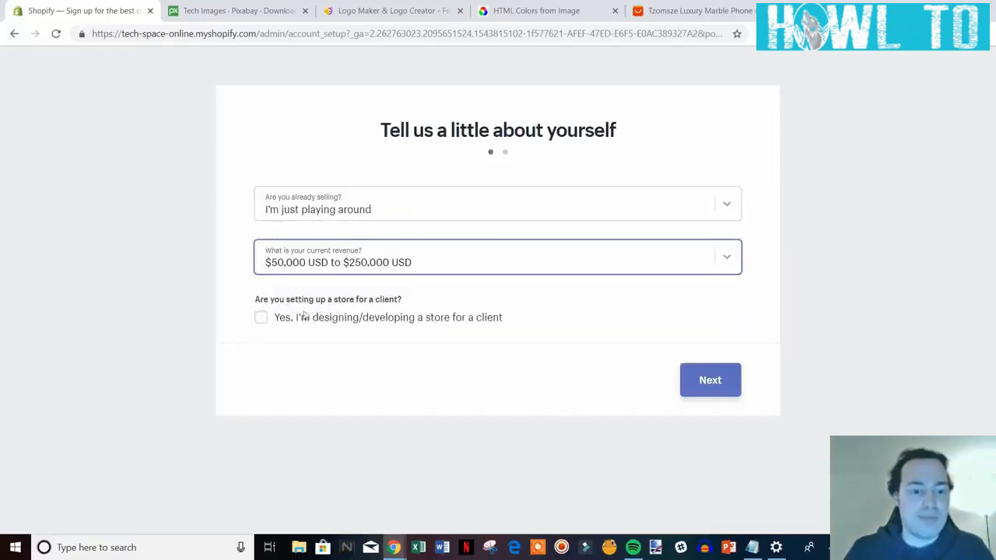
pyautogui.click(689, 377)
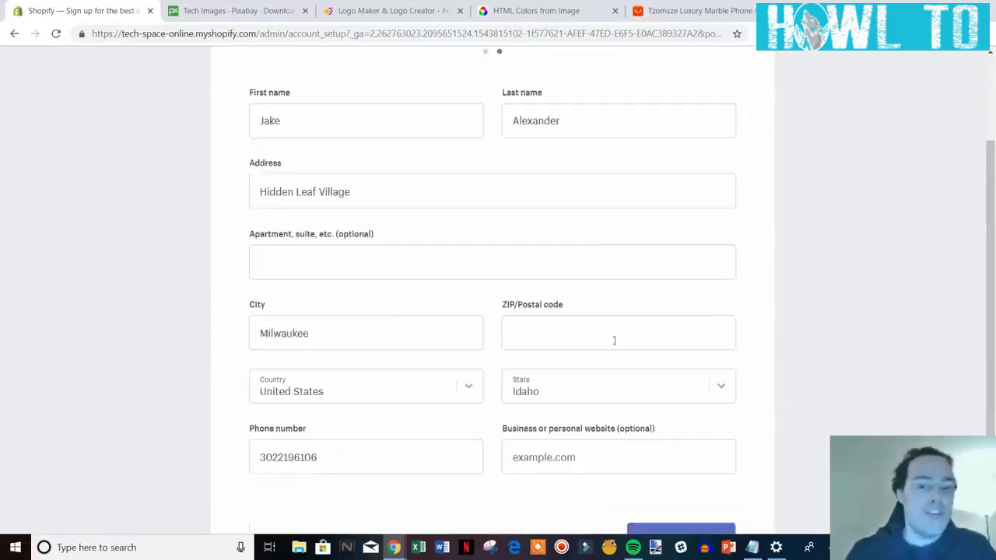
# Complete the business address with the ZIP code and enter the store admin.
pyautogui.scroll(-1, 614, 315)
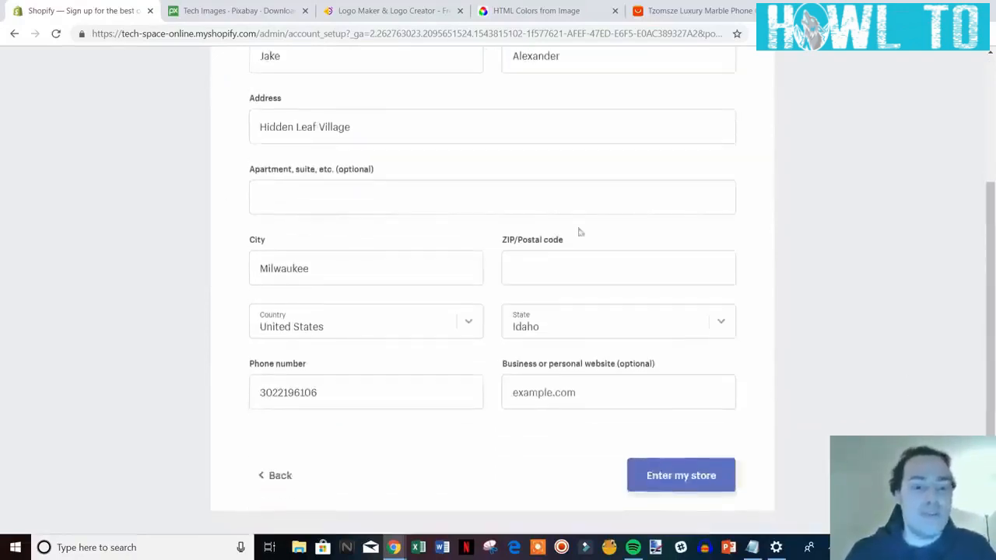
pyautogui.click(692, 476)
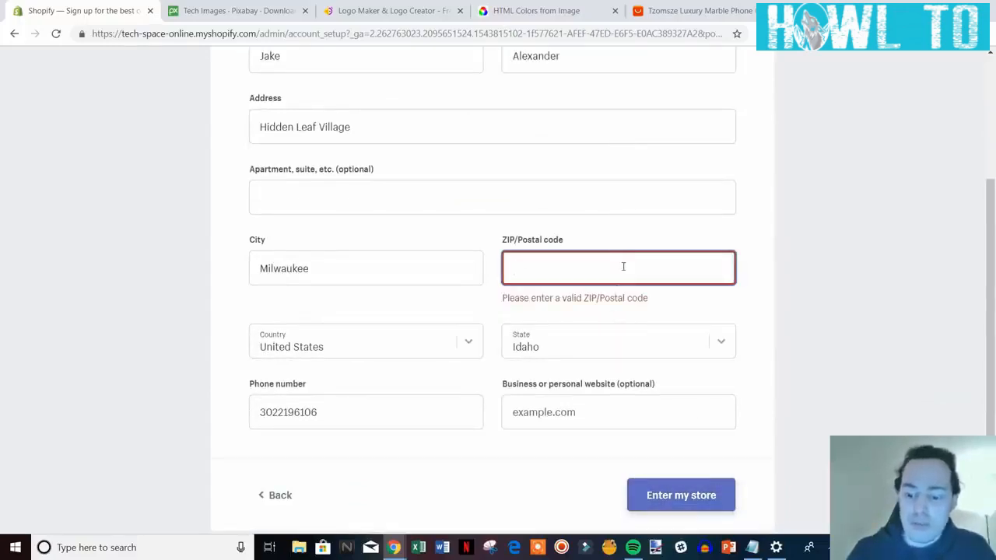
pyautogui.write('19948')
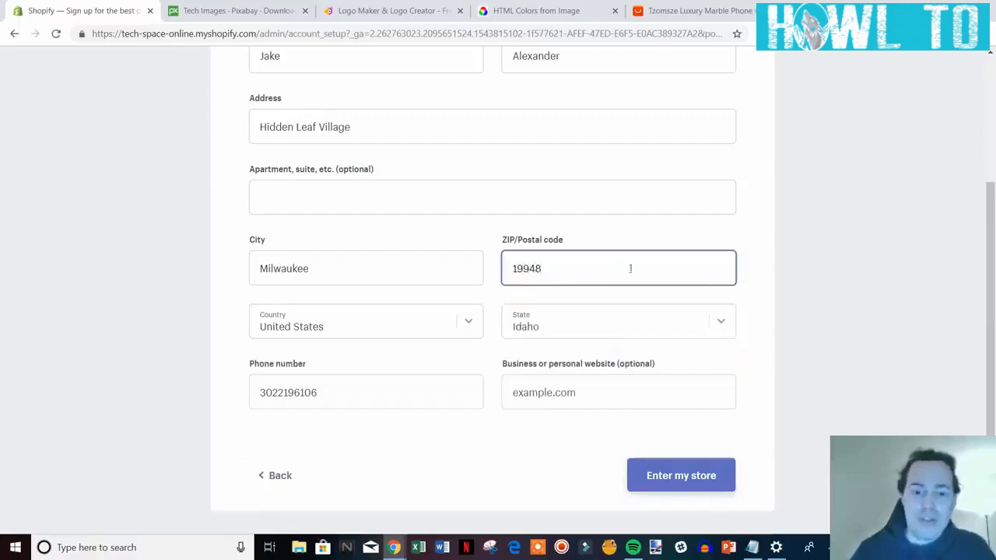
pyautogui.click(704, 476)
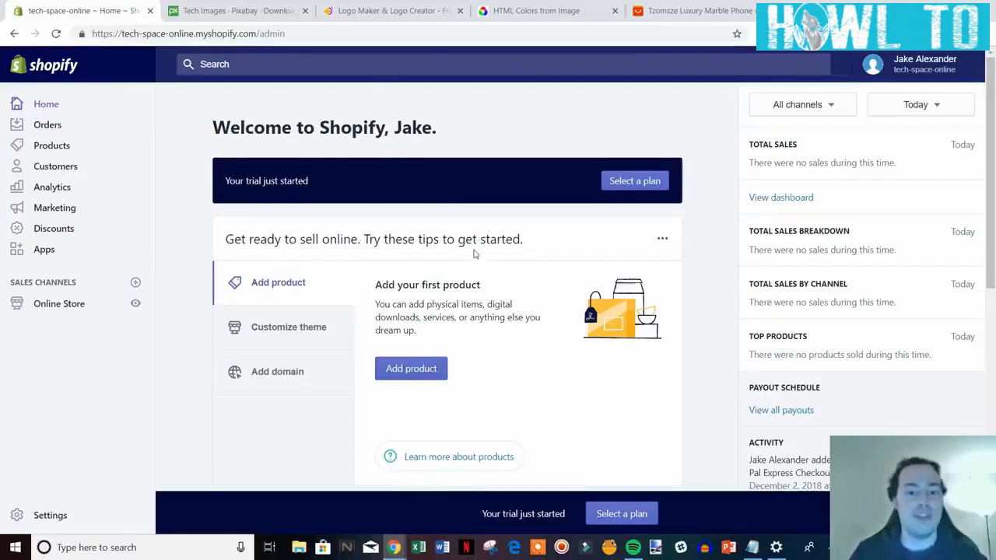
# Open Online Store > Themes and scroll down to the More themes section.
pyautogui.scroll(-1, 460, 257)
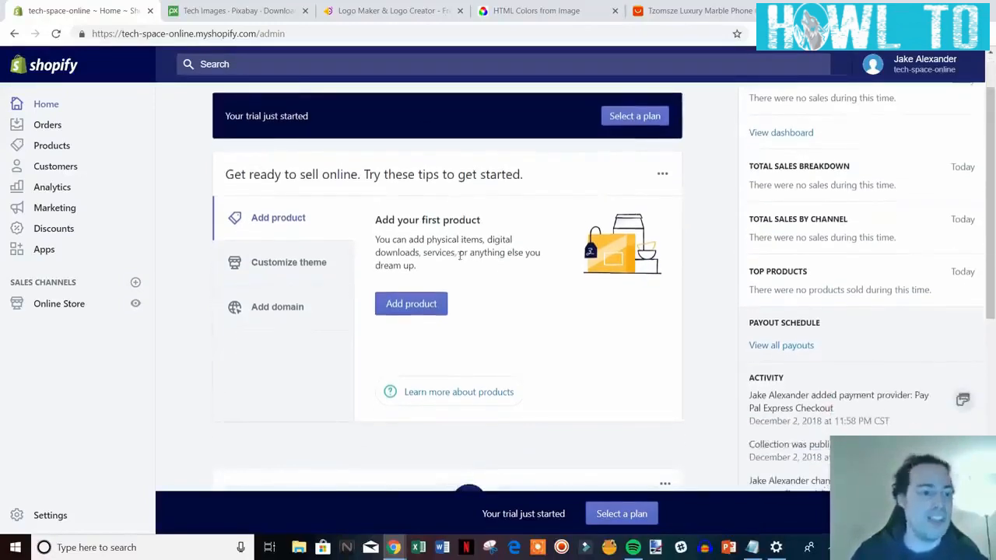
pyautogui.click(65, 311)
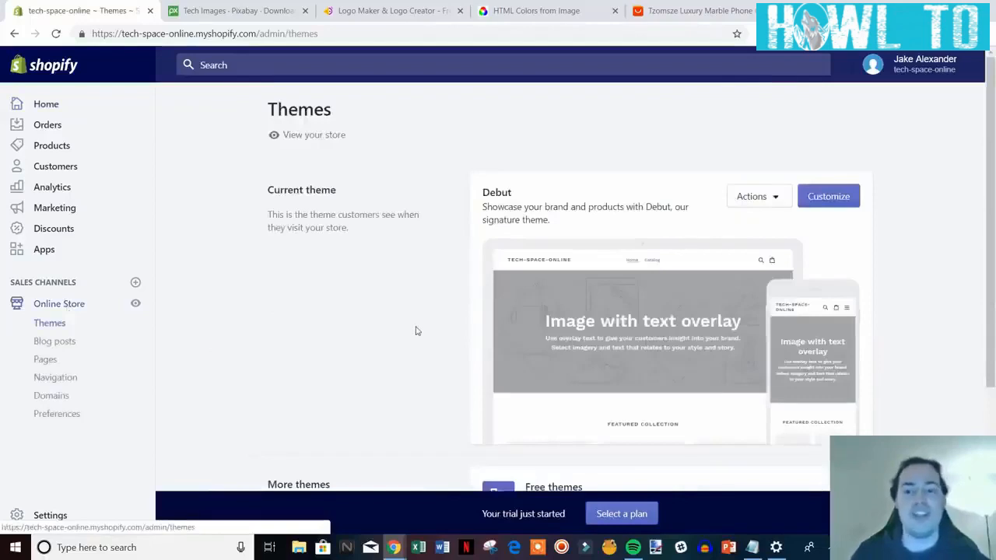
pyautogui.scroll(-1, 420, 326)
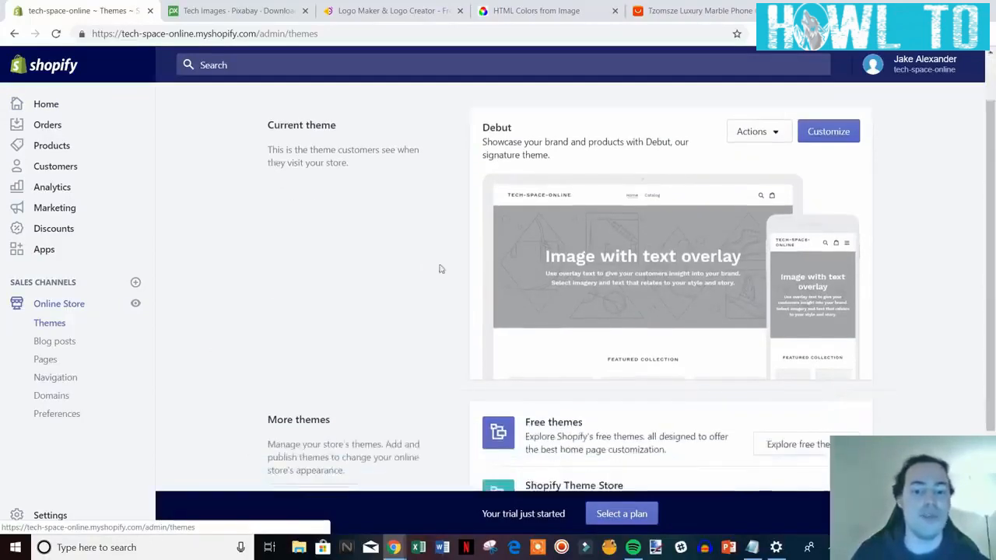
pyautogui.scroll(-2, 586, 257)
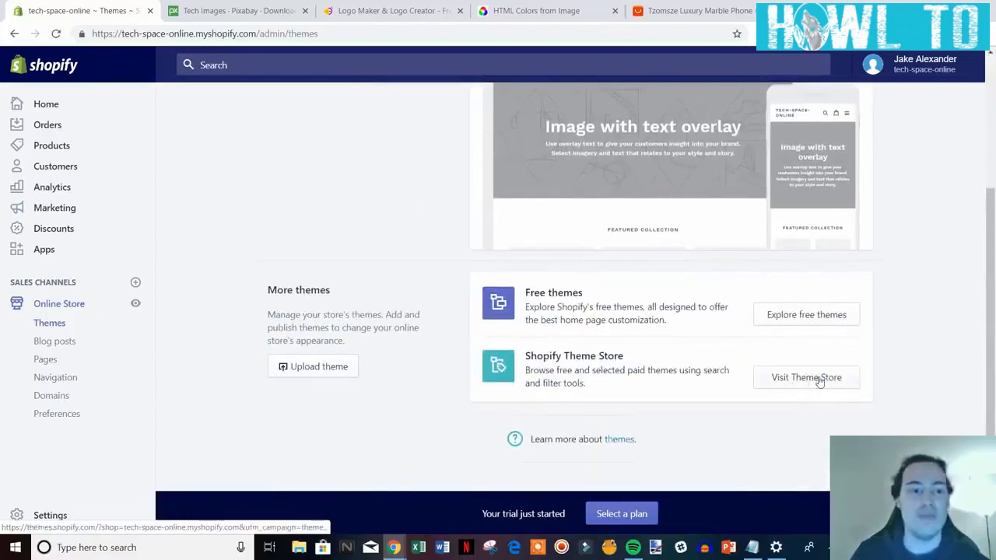
# Open the Shopify Theme Store in a new tab and browse the free themes.
pyautogui.click(819, 378)
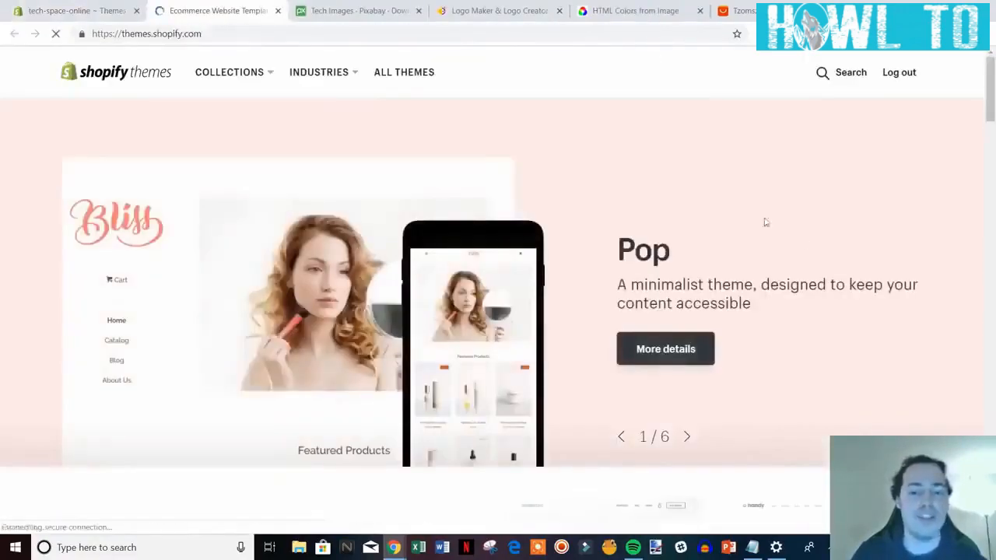
pyautogui.scroll(-7, 759, 220)
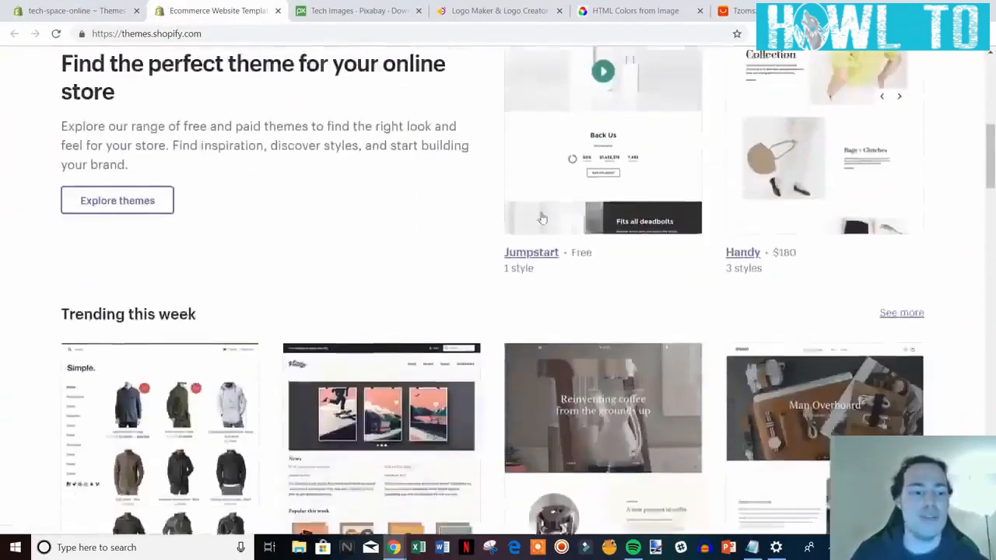
pyautogui.scroll(-3, 542, 219)
pyautogui.scroll(-1, 688, 264)
pyautogui.scroll(1, 688, 265)
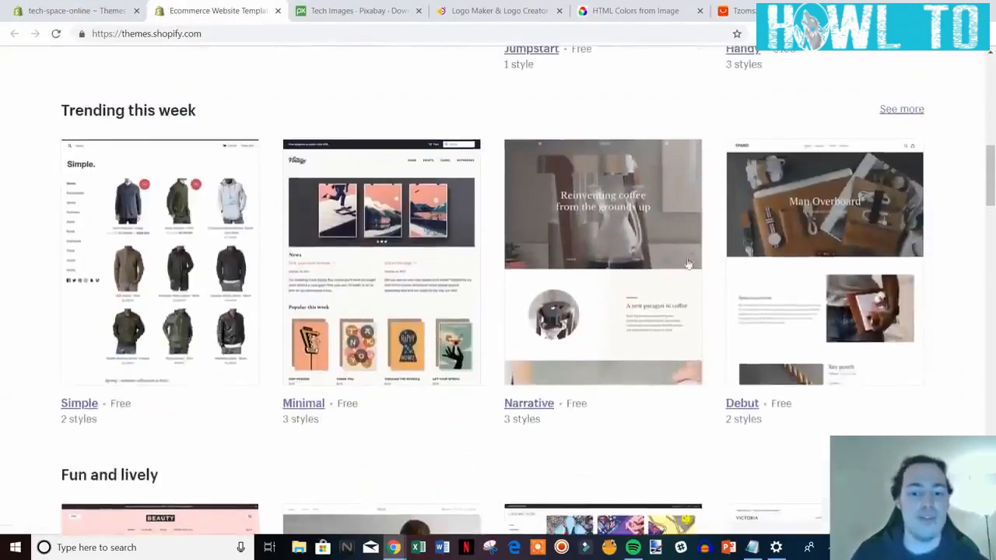
pyautogui.scroll(-5, 571, 358)
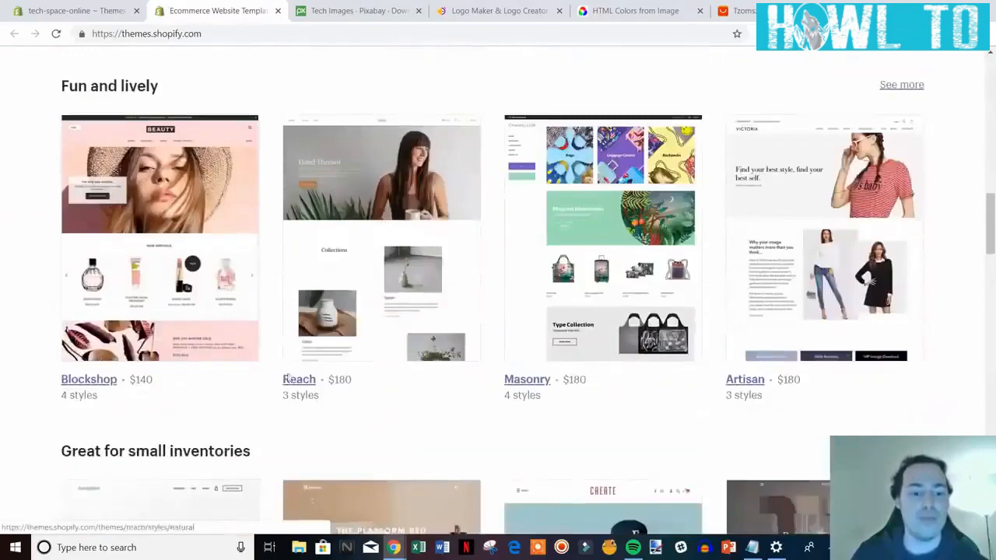
pyautogui.moveTo(991, 226); pyautogui.dragTo(991, 242)
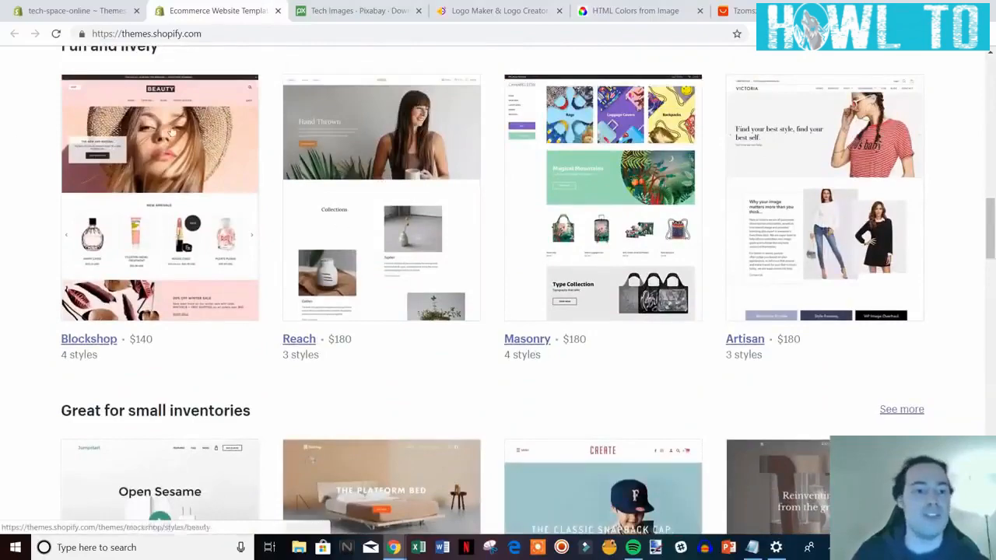
pyautogui.scroll(-5, 934, 311)
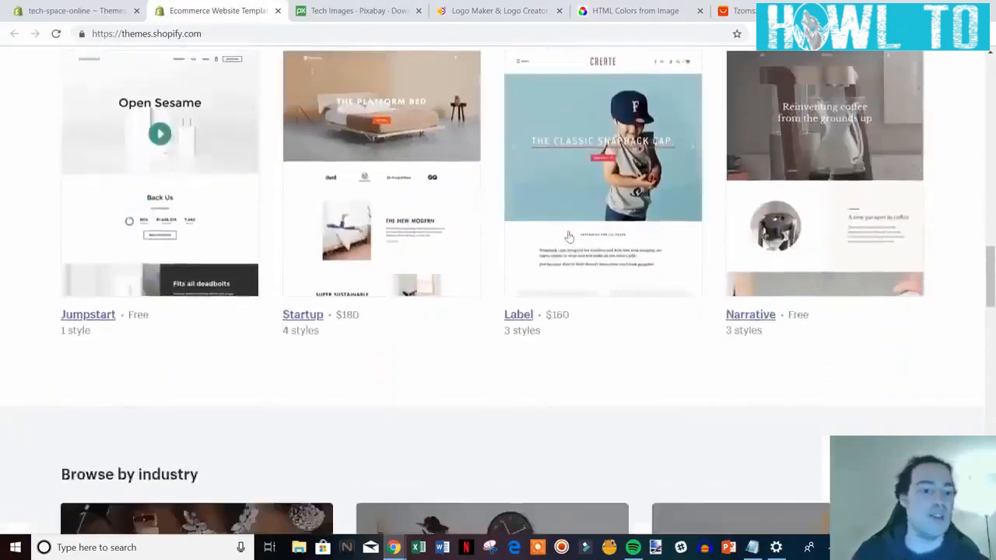
pyautogui.scroll(-3, 570, 236)
pyautogui.moveTo(991, 305); pyautogui.dragTo(985, 106)
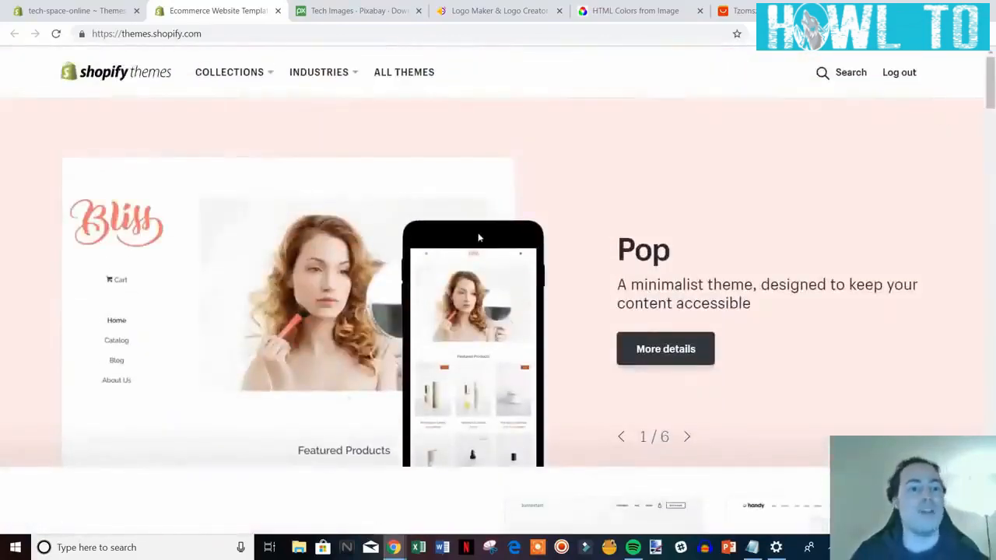
pyautogui.scroll(-2, 407, 207)
# Compare against the admin Themes page, view the Minimal theme details, then close that tab.
pyautogui.click(70, 11)
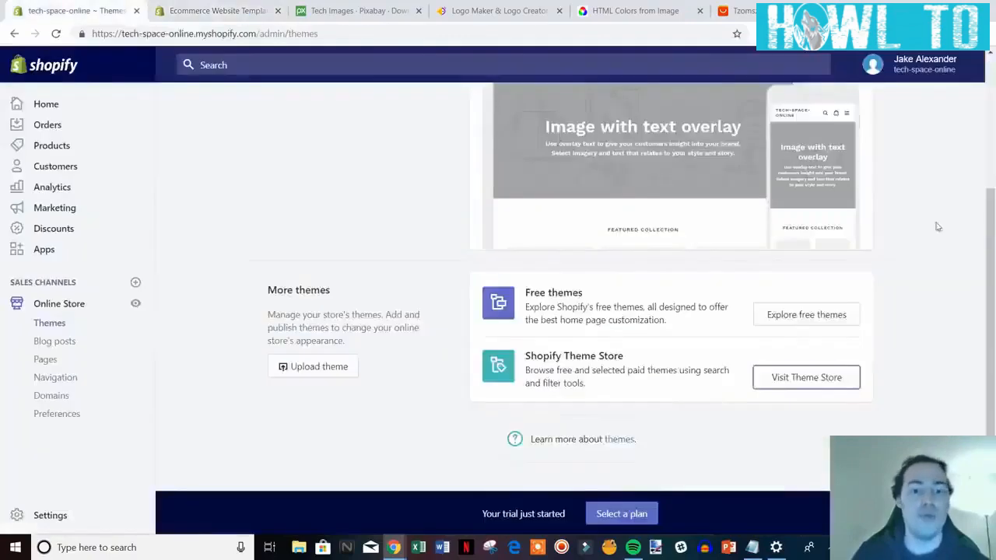
pyautogui.scroll(3, 776, 302)
pyautogui.click(173, 8)
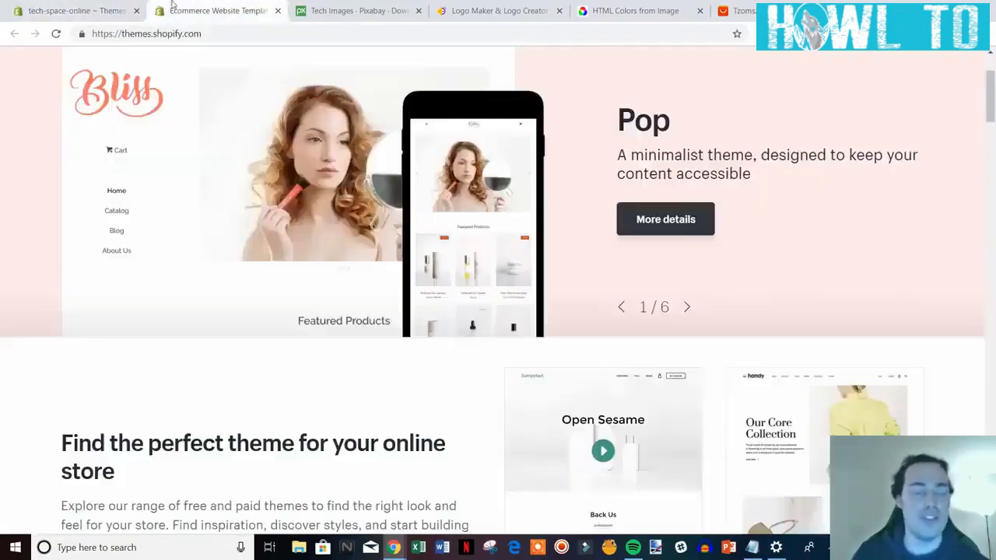
pyautogui.scroll(-8, 930, 238)
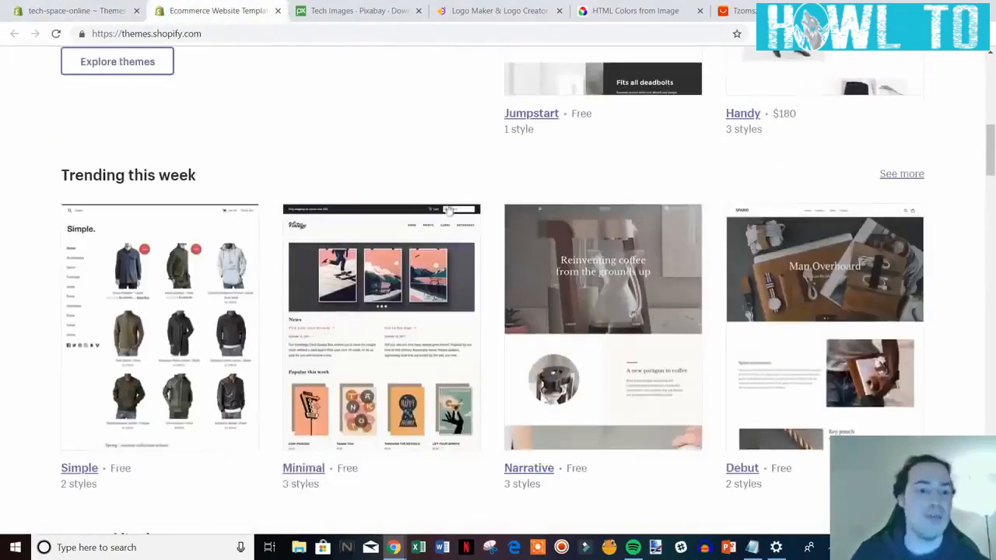
pyautogui.scroll(-2, 651, 349)
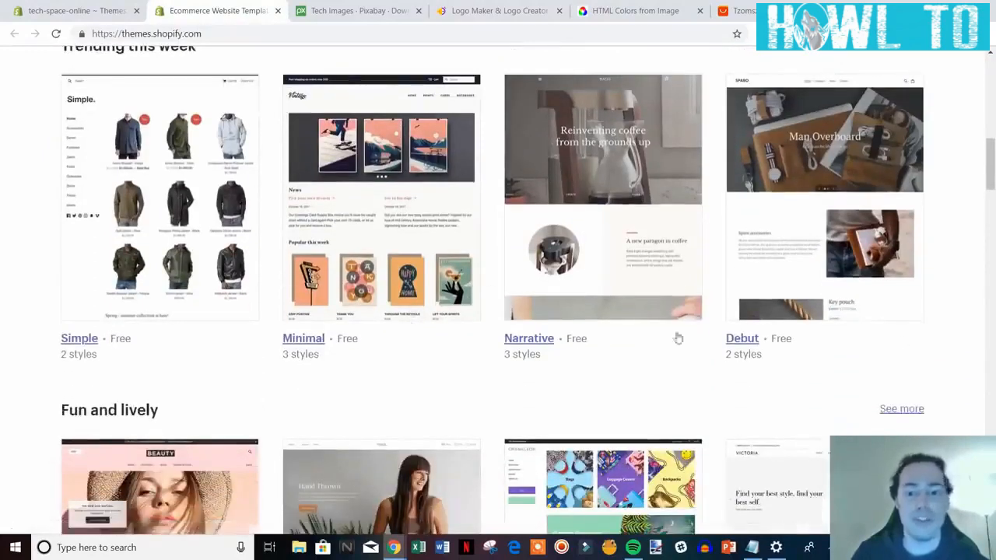
pyautogui.click(78, 11)
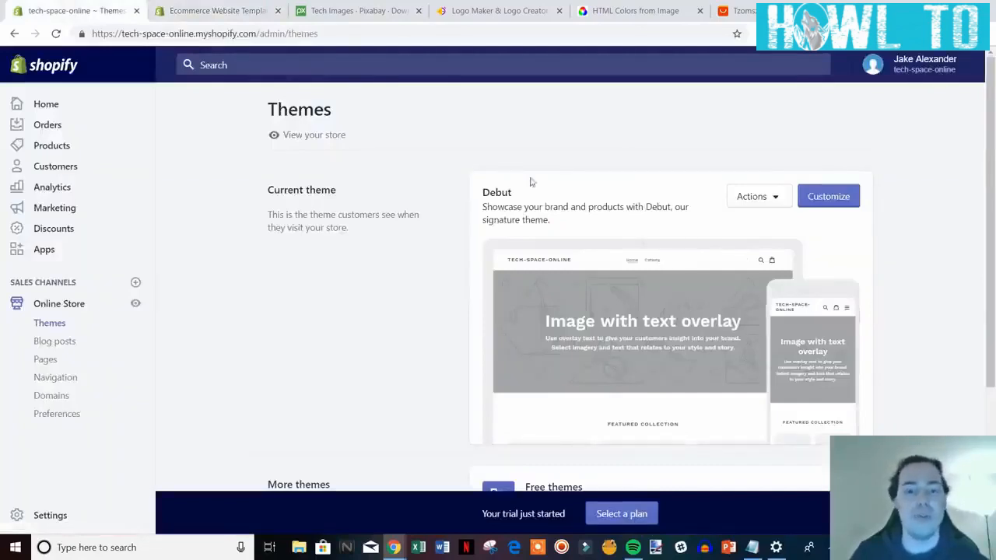
pyautogui.click(214, 10)
pyautogui.scroll(-1, 319, 242)
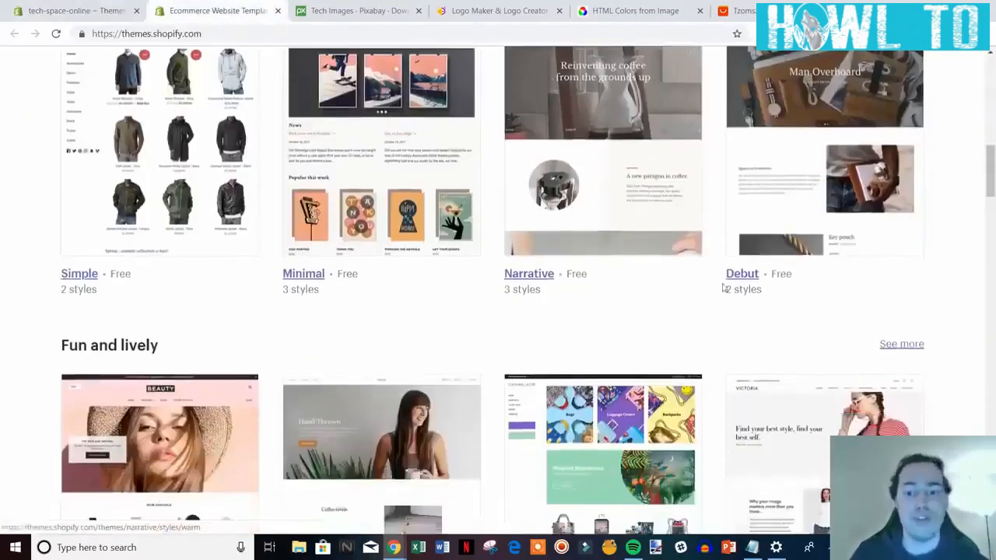
pyautogui.scroll(2, 319, 243)
pyautogui.click(311, 406)
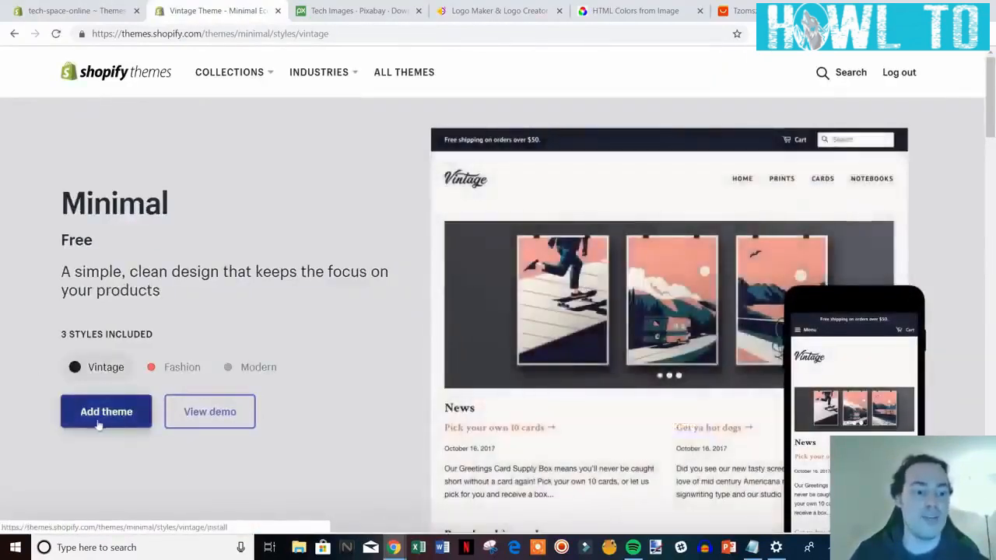
pyautogui.click(278, 11)
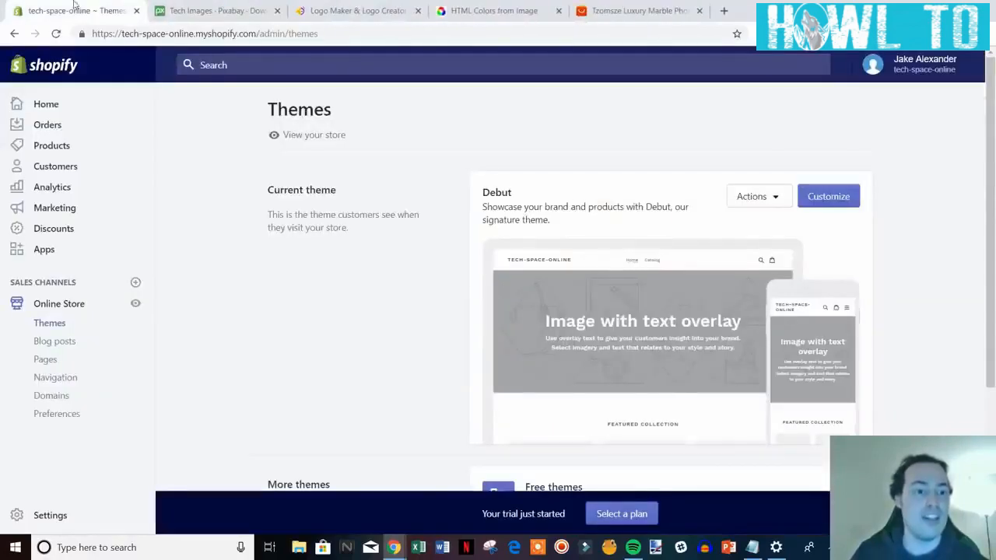
# Customize the current Debut theme and scroll through its home page preview.
pyautogui.scroll(-3, 555, 276)
pyautogui.scroll(1, 552, 269)
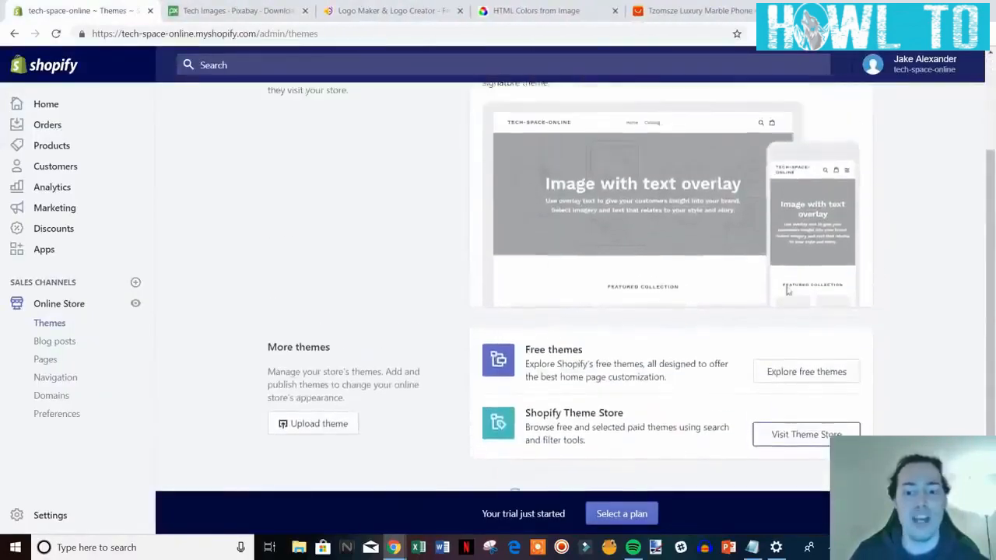
pyautogui.scroll(2, 555, 358)
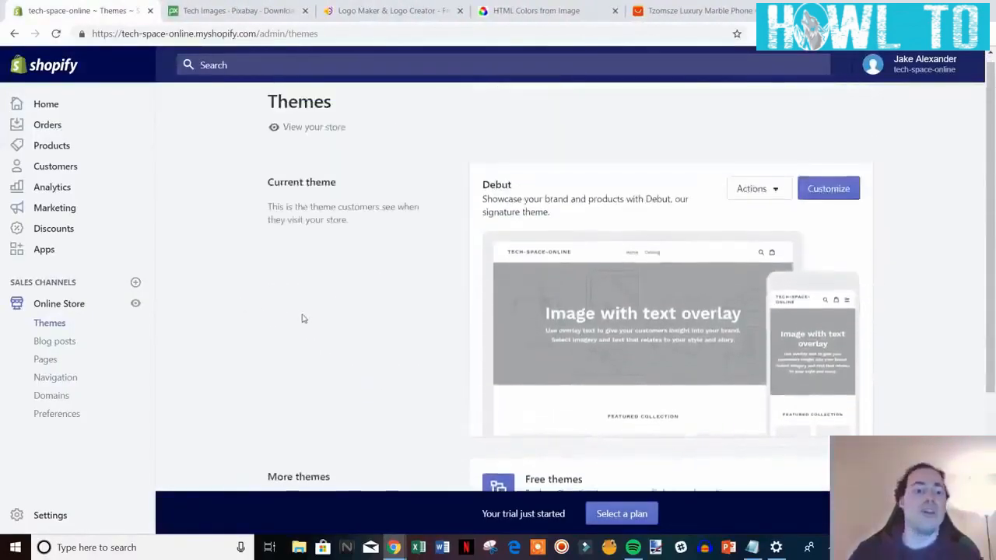
pyautogui.click(840, 191)
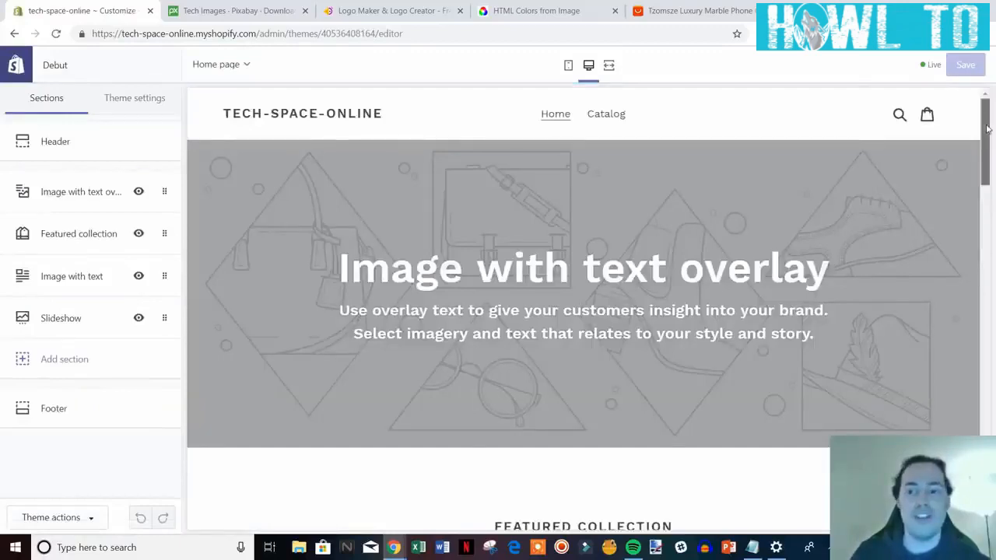
pyautogui.scroll(-3, 984, 190)
pyautogui.moveTo(987, 192); pyautogui.dragTo(993, 263)
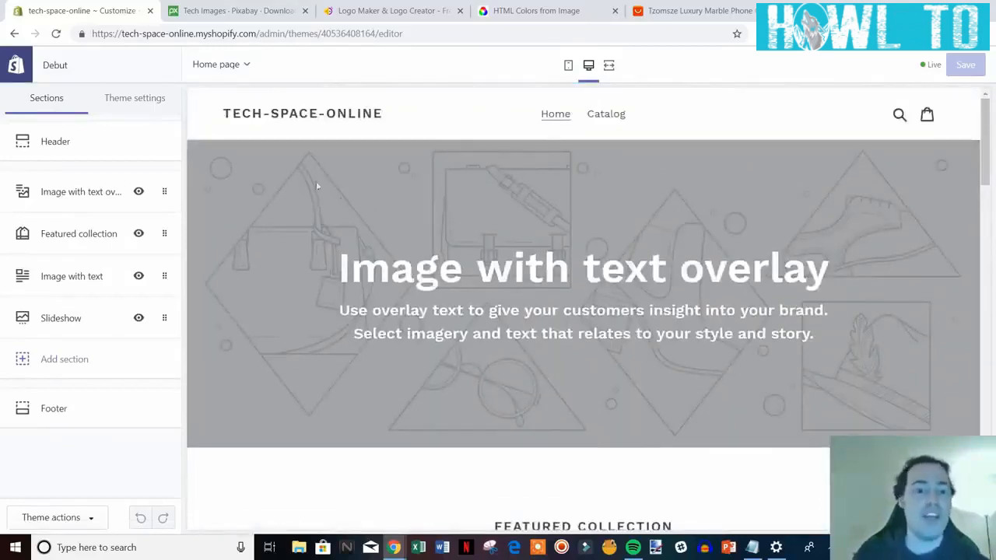
pyautogui.scroll(-5, 783, 297)
pyautogui.scroll(5, 783, 311)
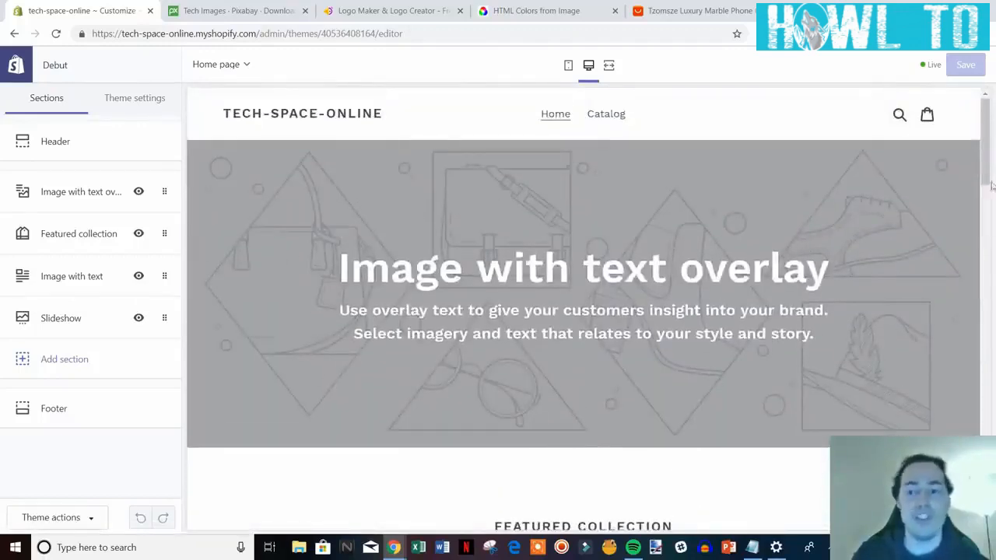
pyautogui.moveTo(993, 133)
pyautogui.mouseDown()
pyautogui.moveTo(994, 494)
pyautogui.moveTo(994, 133)
pyautogui.mouseUp()
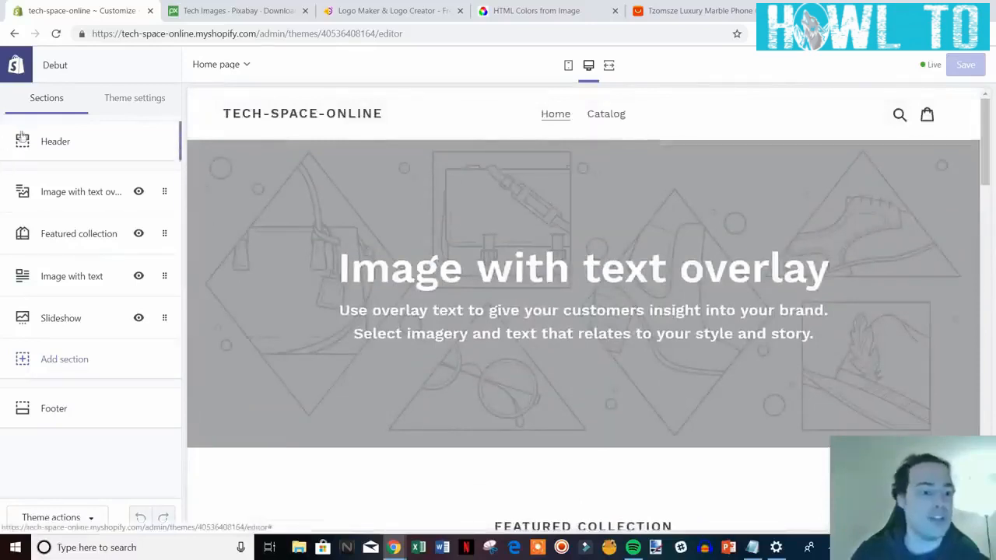
# Upload logo_transparent and set it as the Debut header's logo image.
pyautogui.click(66, 145)
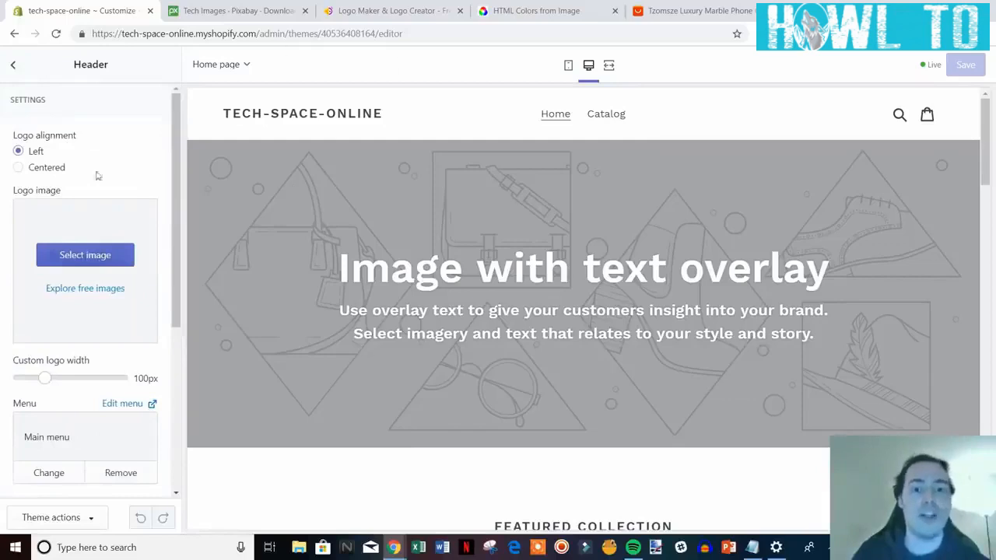
pyautogui.click(88, 256)
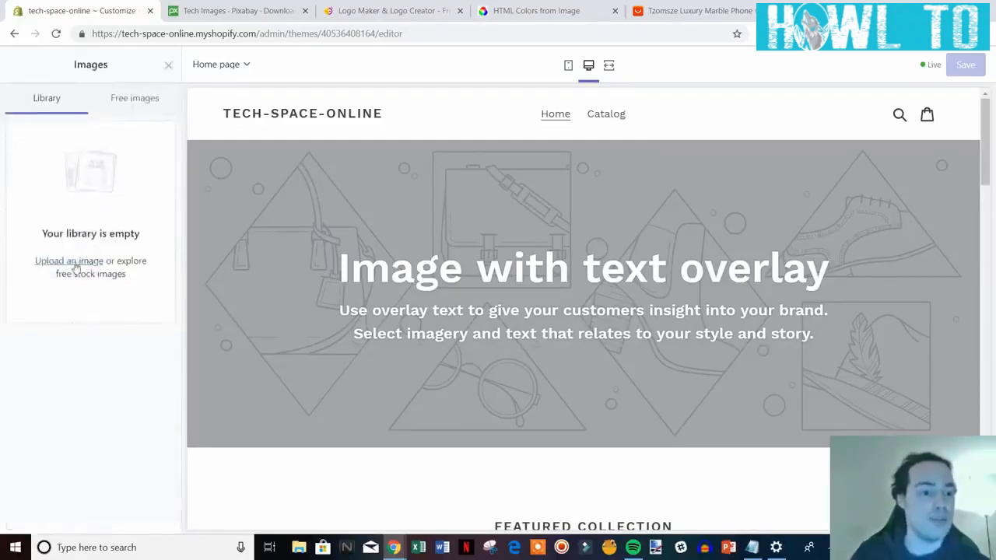
pyautogui.click(51, 265)
pyautogui.scroll(-5, 220, 136)
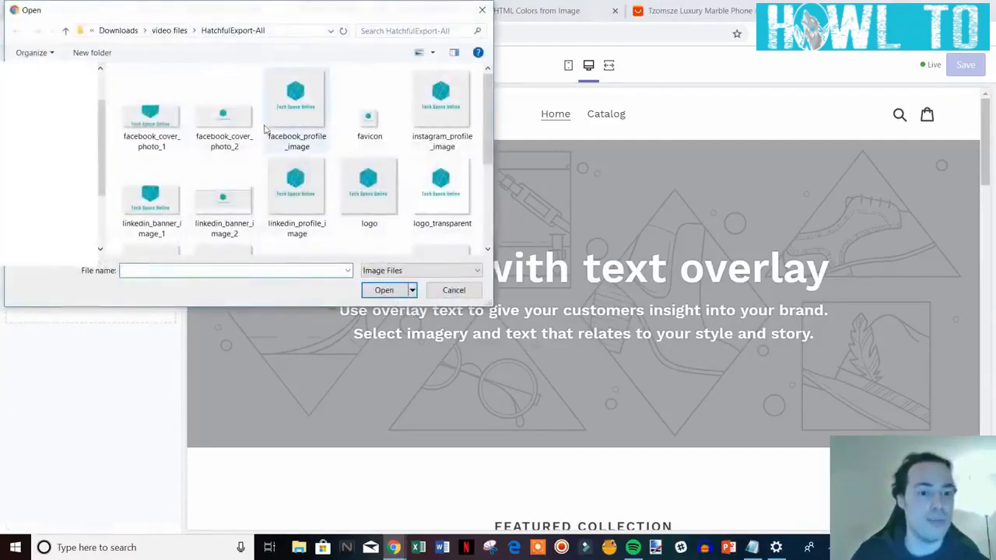
pyautogui.scroll(2, 220, 136)
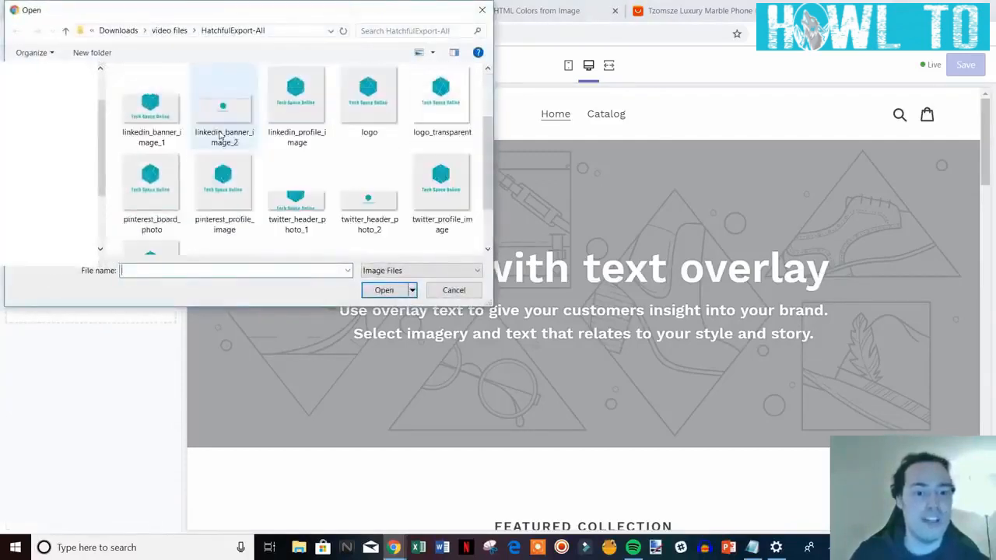
pyautogui.doubleClick(440, 97)
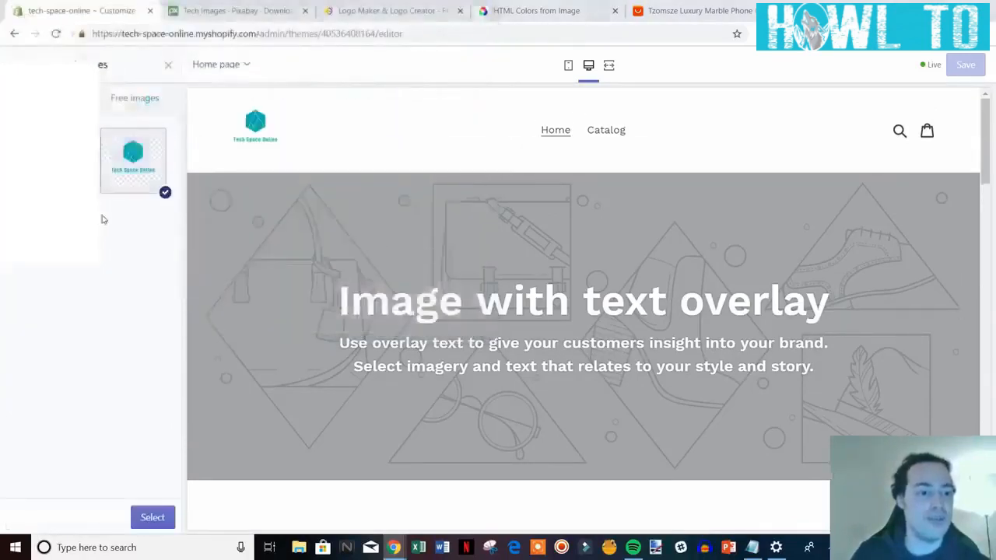
pyautogui.click(151, 517)
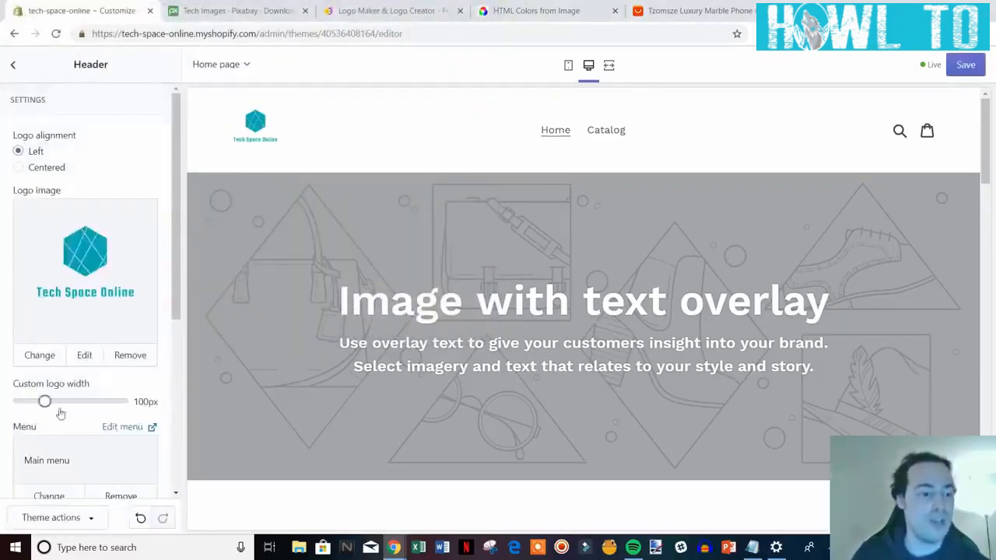
# Set the header's custom logo width to 160px and move down to the Announcement bar settings.
pyautogui.moveTo(45, 401); pyautogui.dragTo(76, 402)
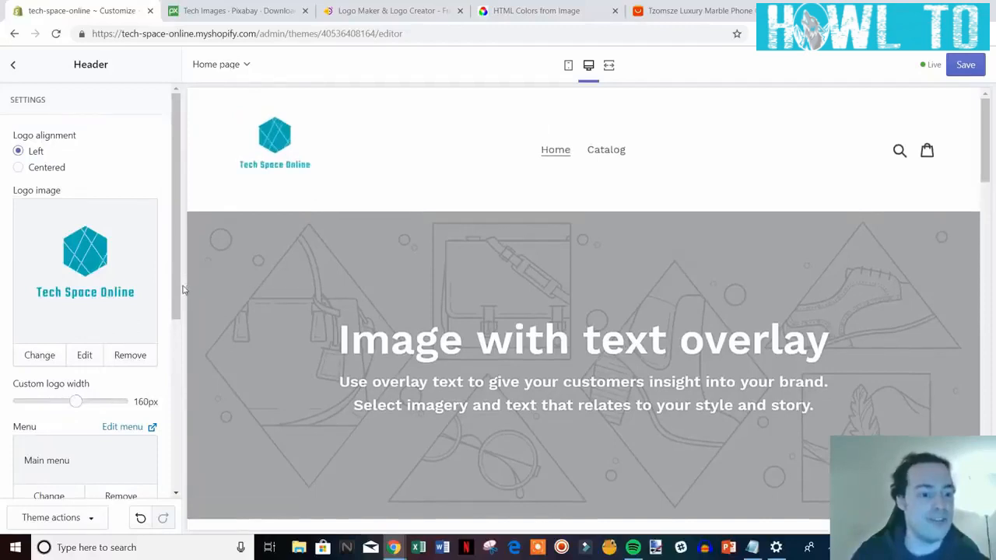
pyautogui.moveTo(177, 284); pyautogui.dragTo(160, 407)
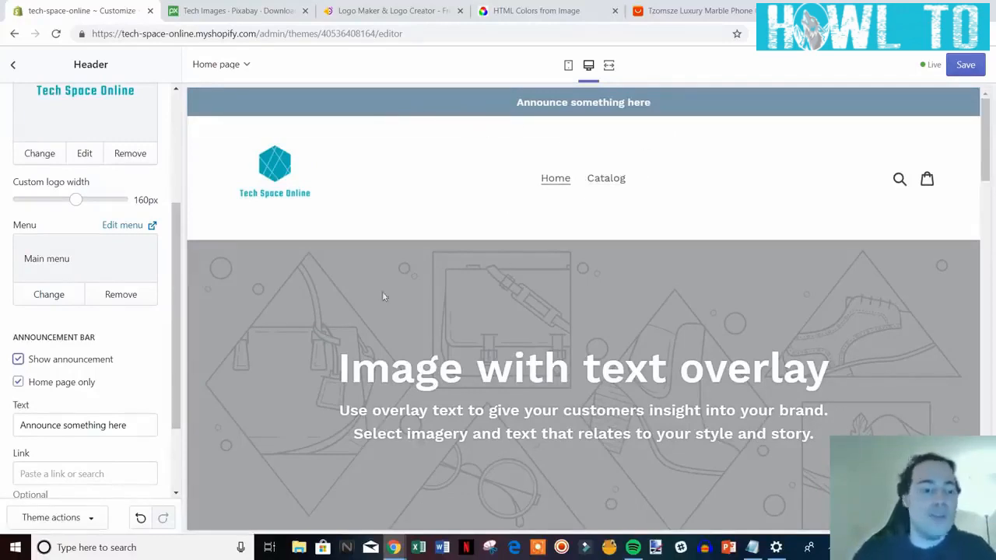
# Replace the announcement bar text with 'Free Shipping On All Orders Storewide!'.
pyautogui.scroll(2, 105, 322)
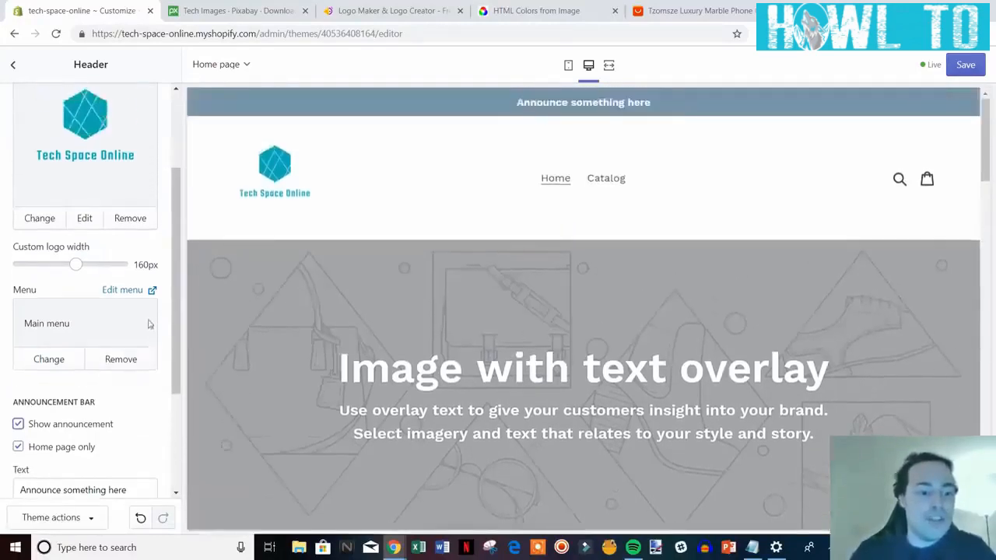
pyautogui.scroll(-2, 151, 324)
pyautogui.moveTo(128, 361); pyautogui.dragTo(17, 360)
pyautogui.write('F')
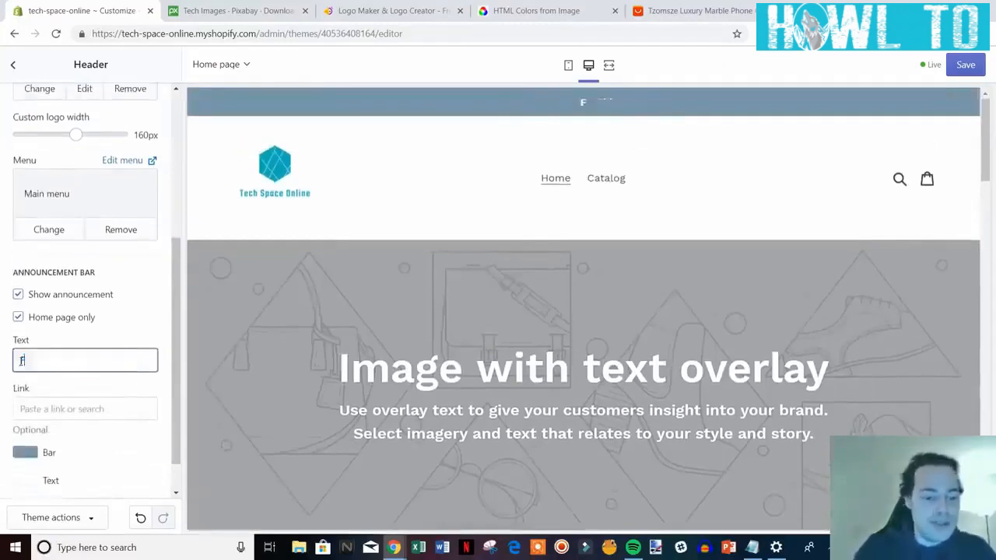
pyautogui.write('ree Shipping')
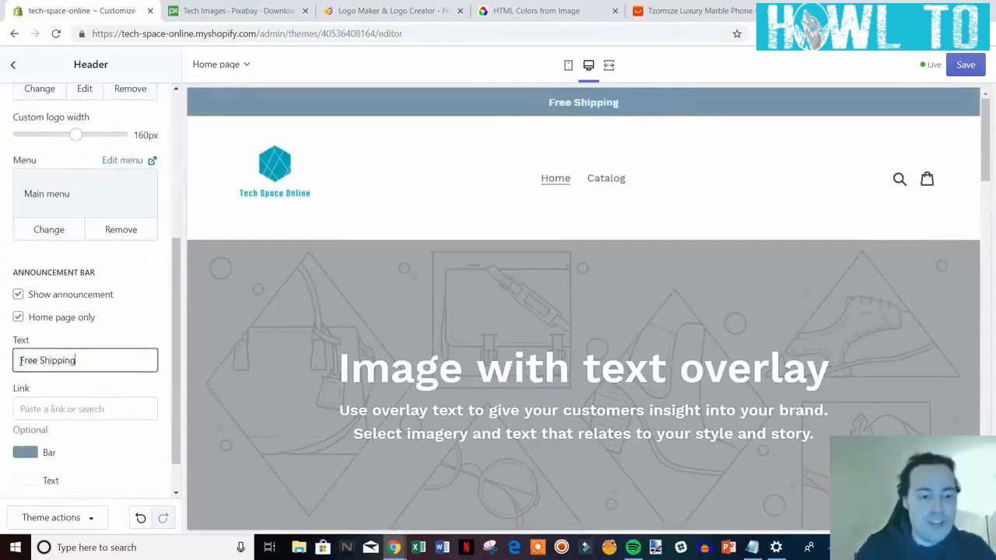
pyautogui.write(' On All')
pyautogui.press('BackSpace')
pyautogui.press('BackSpace')
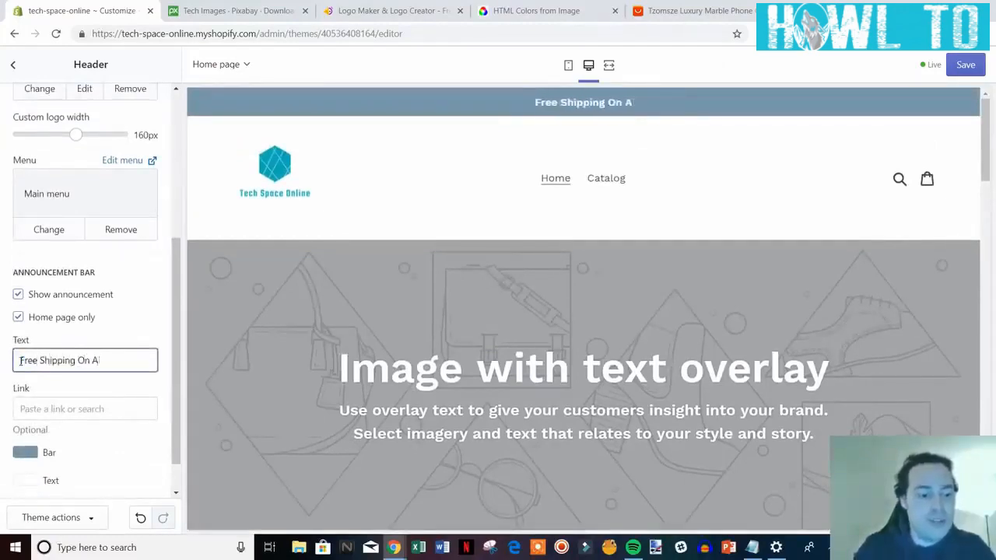
pyautogui.write('ll Orders')
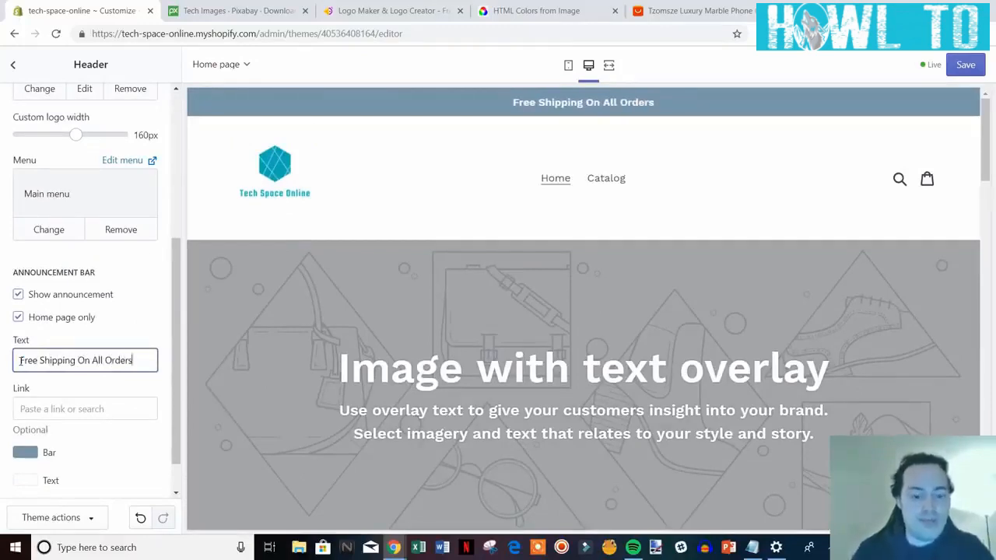
pyautogui.write(' Storewide!')
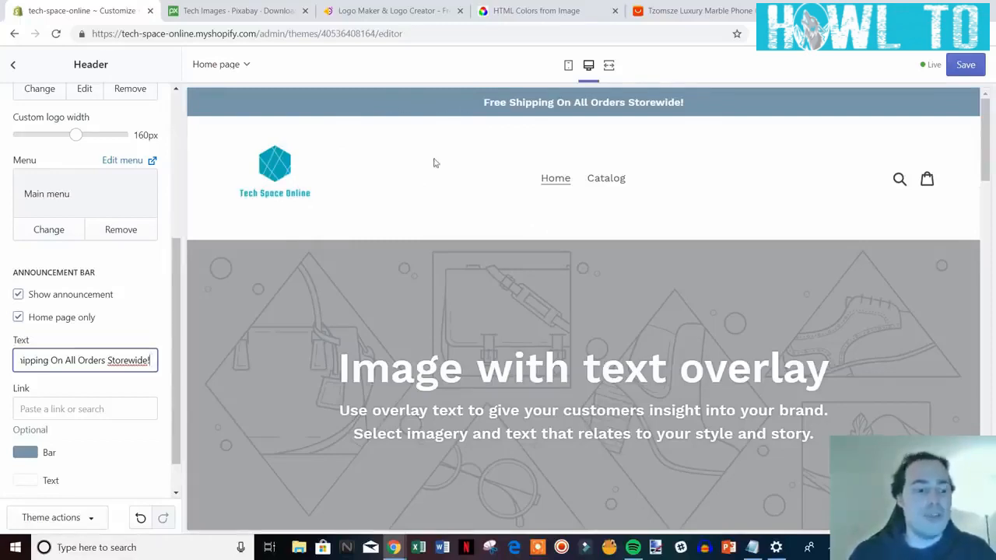
pyautogui.scroll(-1, 97, 328)
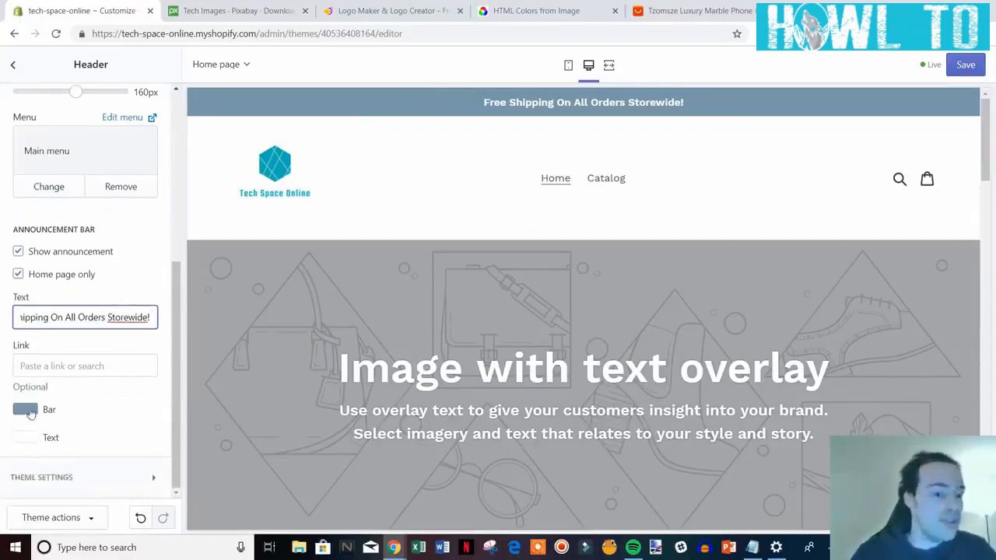
# Change the announcement bar colour to a brighter blue.
pyautogui.click(25, 409)
pyautogui.scroll(-2, 160, 403)
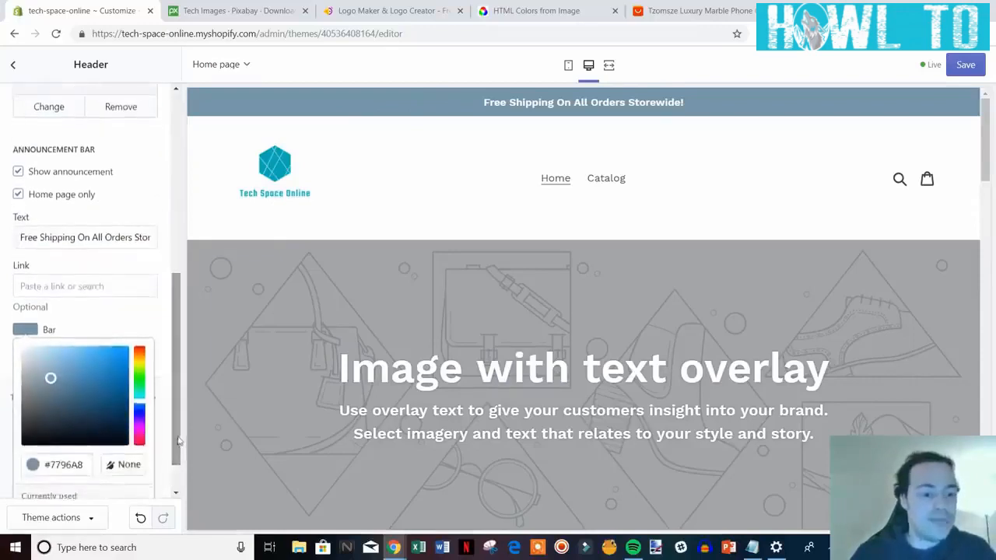
pyautogui.moveTo(97, 407); pyautogui.dragTo(92, 369)
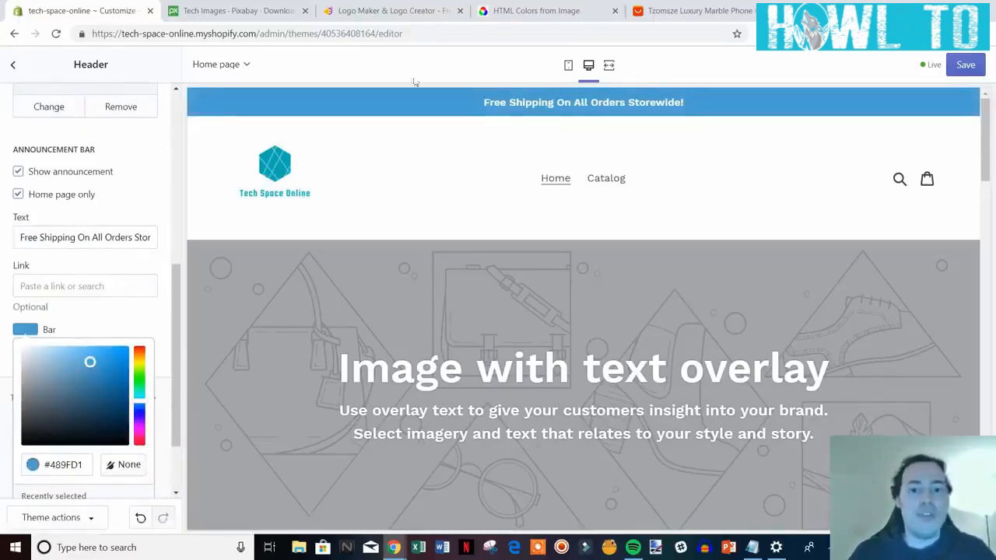
# Copy the logo's teal code #00ADB5 from the colour-from-image tool and reopen the bar colour picker.
pyautogui.click(541, 8)
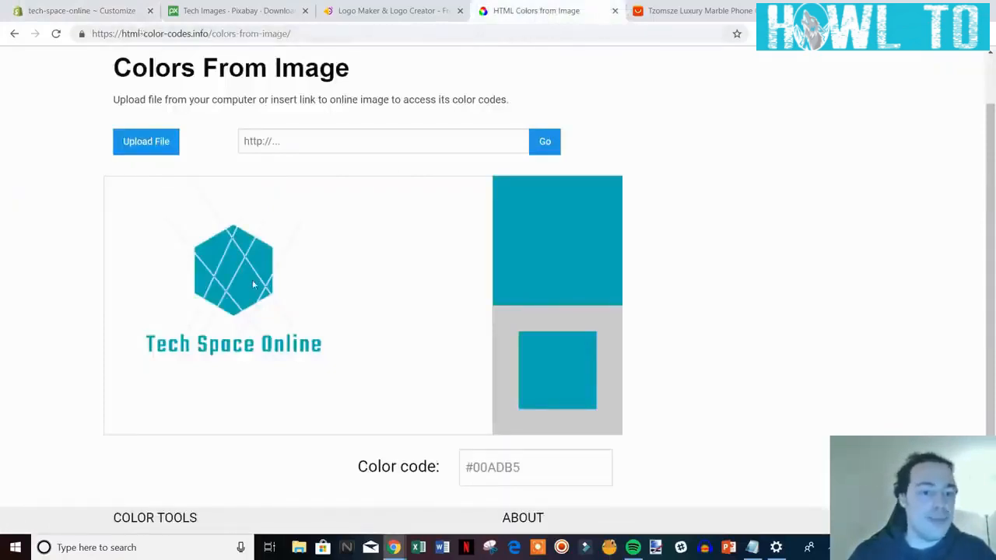
pyautogui.moveTo(518, 467); pyautogui.dragTo(472, 467)
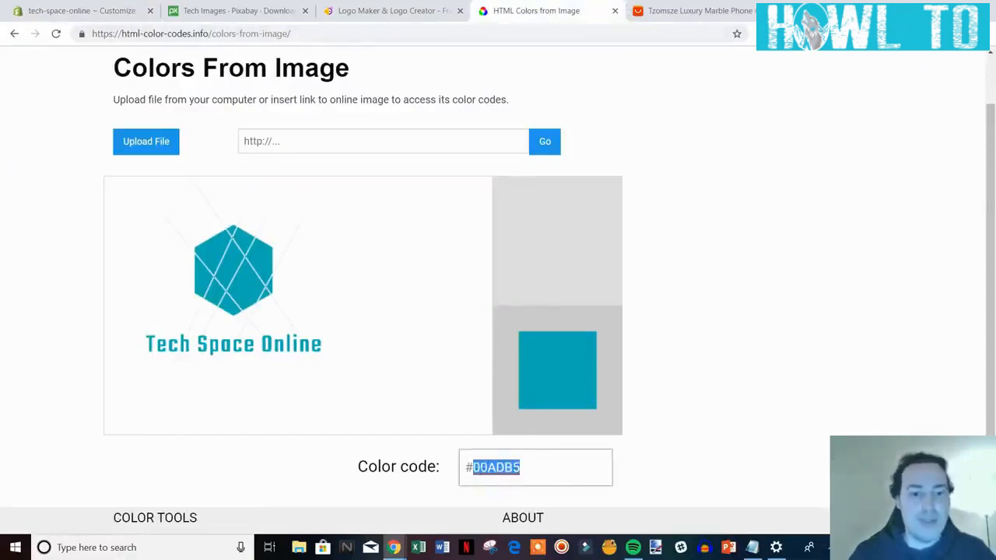
pyautogui.click(93, 10)
pyautogui.click(24, 409)
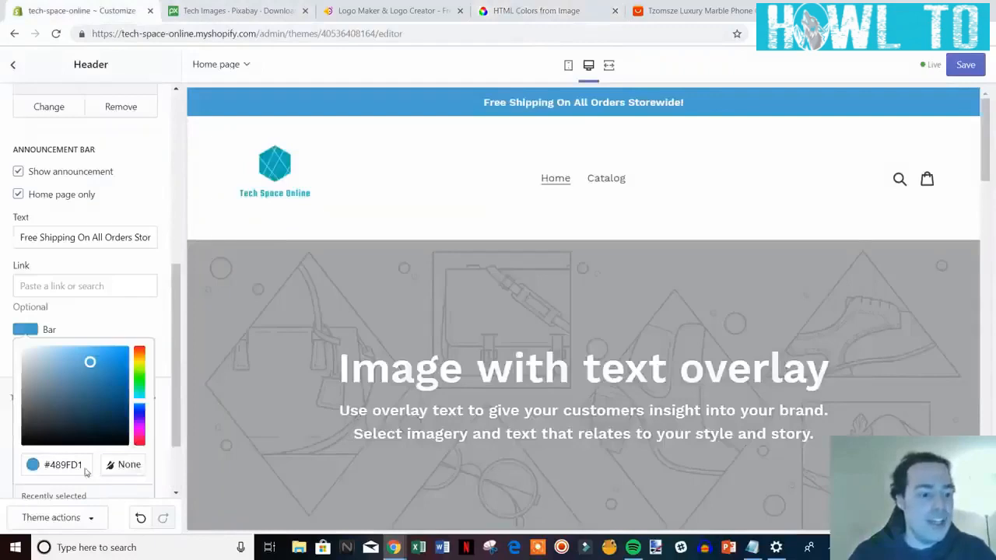
# Paste #00ADB5 into the Bar colour hex field so the bar turns teal.
pyautogui.moveTo(84, 467); pyautogui.dragTo(51, 467)
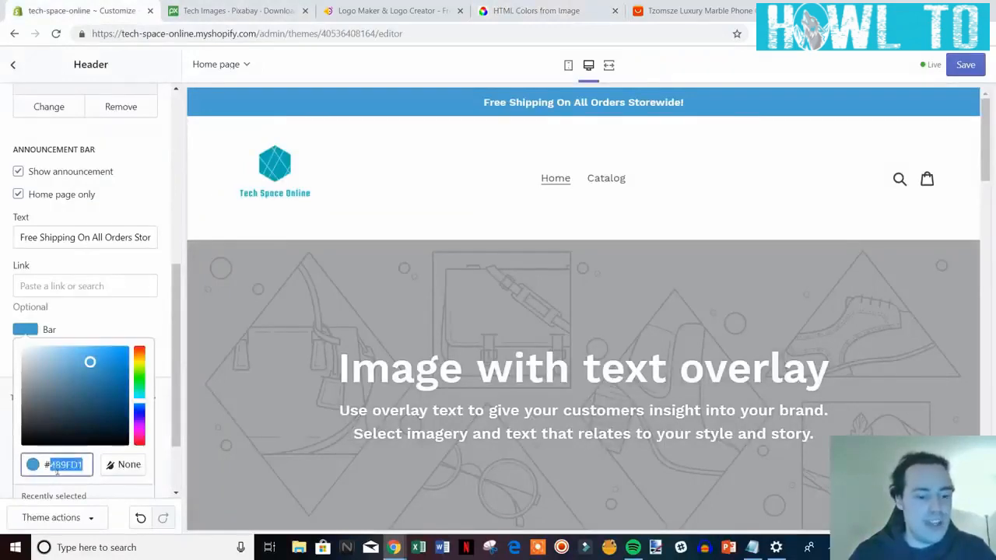
pyautogui.hotkey('ctrl', 'v')
pyautogui.click(169, 364)
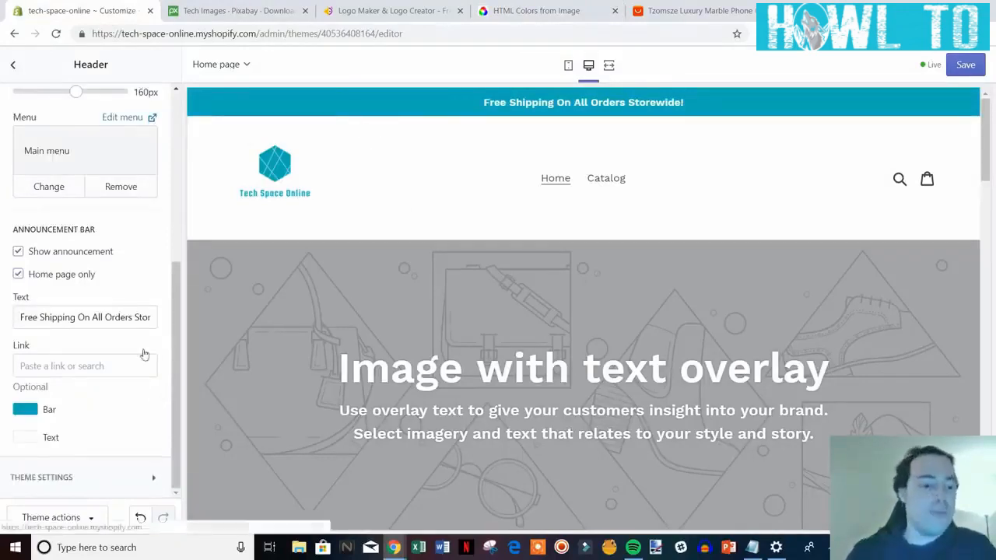
pyautogui.scroll(5, 140, 405)
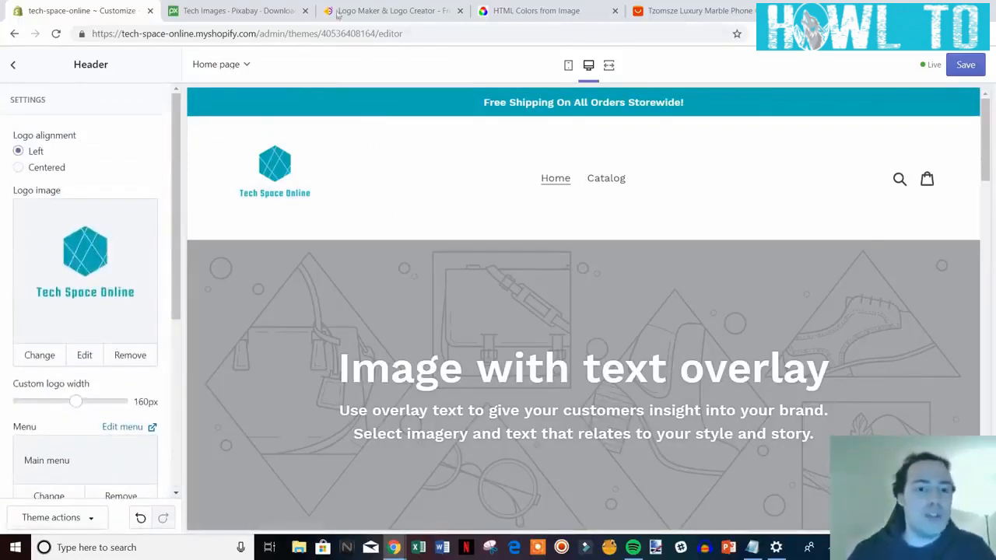
pyautogui.click(373, 10)
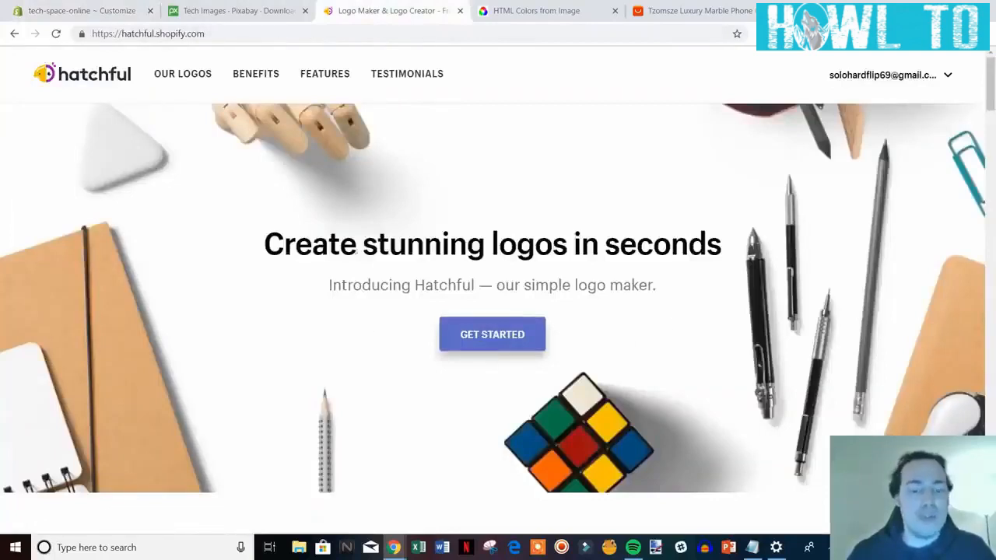
pyautogui.hotkey('ctrl', '1')
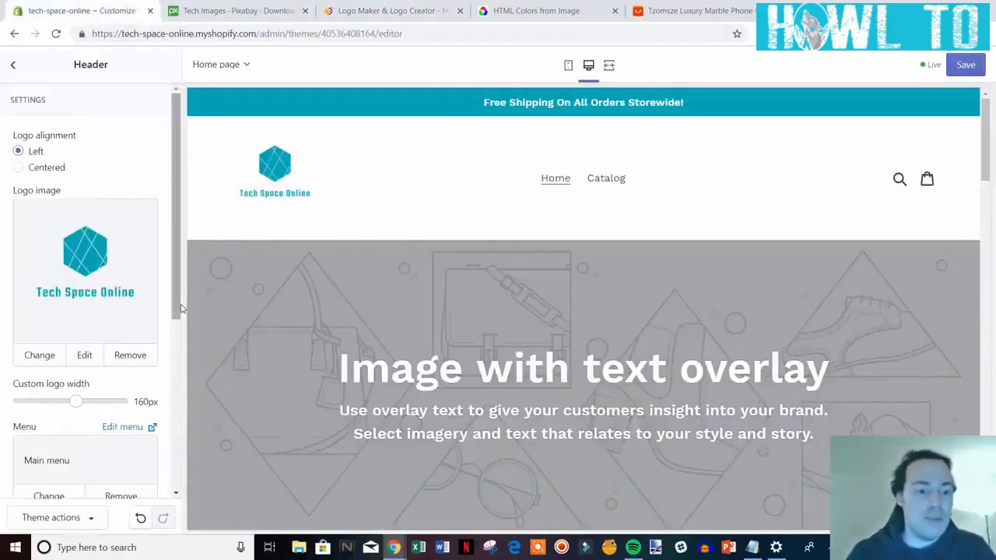
# Set the announcement bar's link to the copied Catalog page address and save the theme.
pyautogui.moveTo(179, 307); pyautogui.dragTo(158, 487)
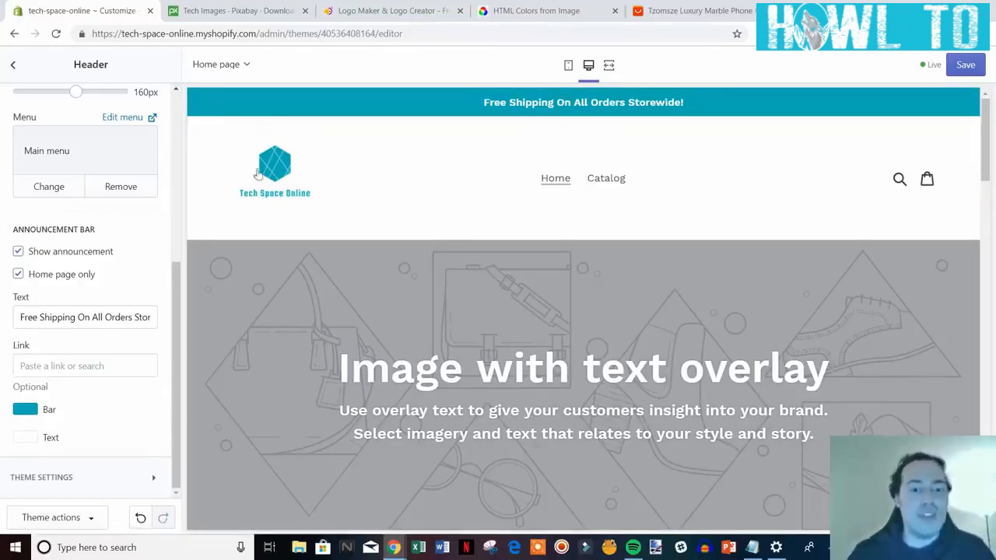
pyautogui.rightClick(610, 181)
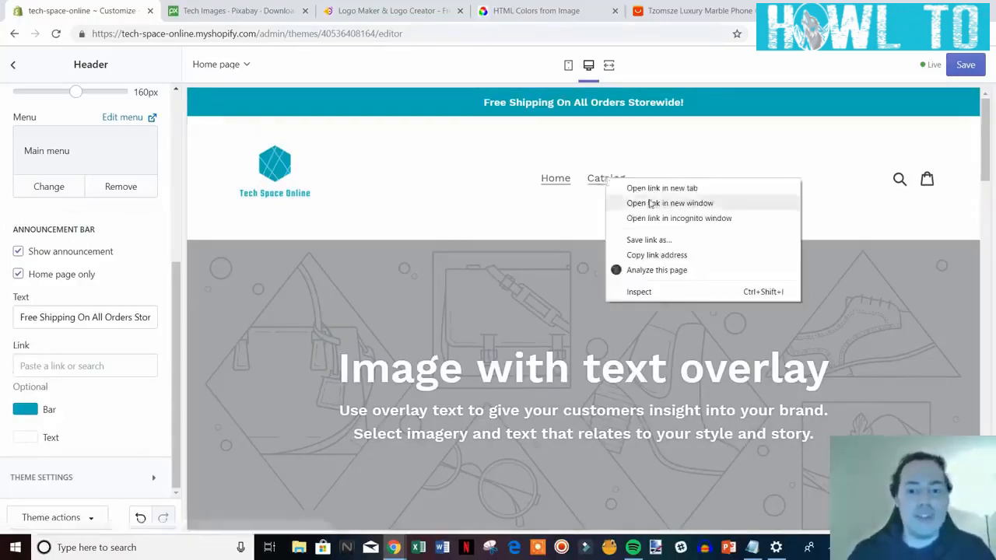
pyautogui.rightClick(598, 180)
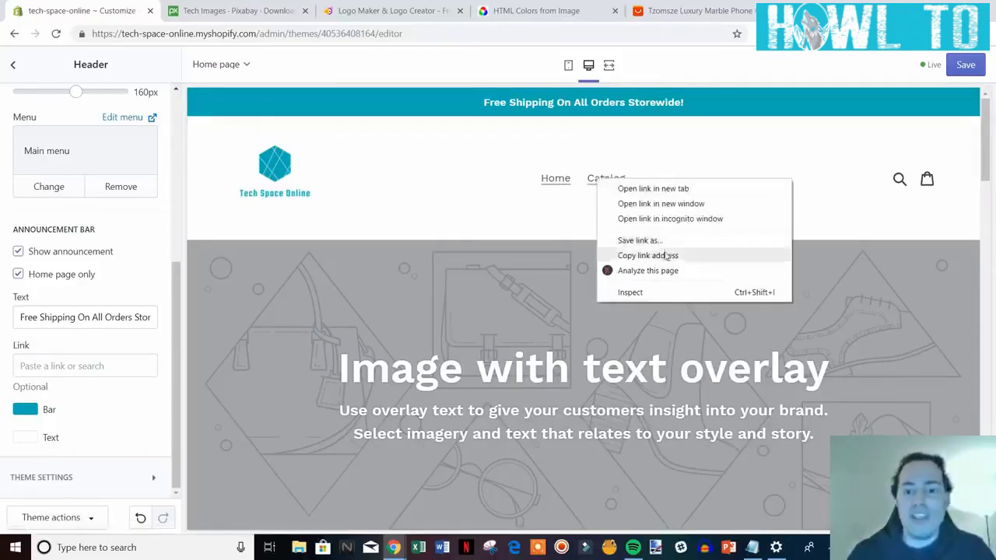
pyautogui.click(667, 256)
pyautogui.click(42, 367)
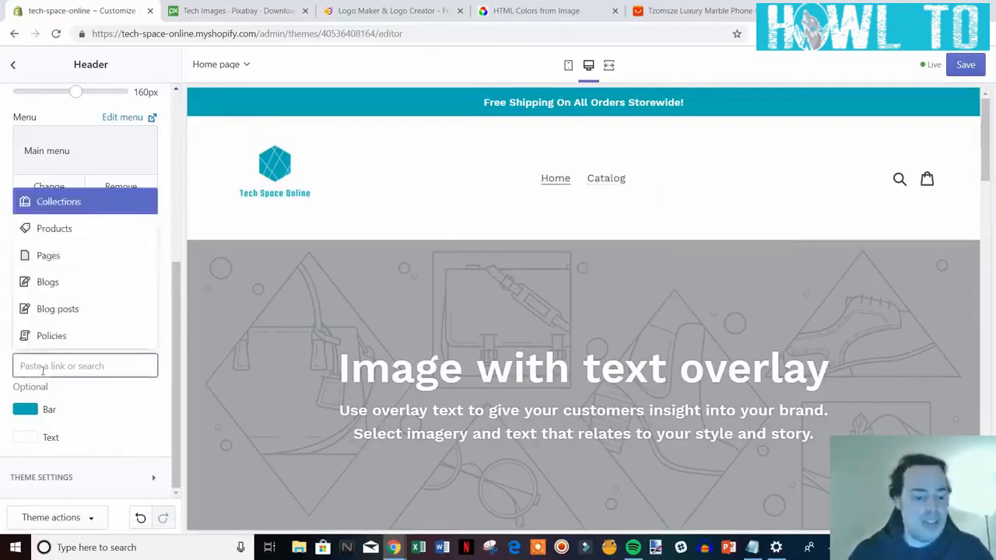
pyautogui.hotkey('ctrl', 'v')
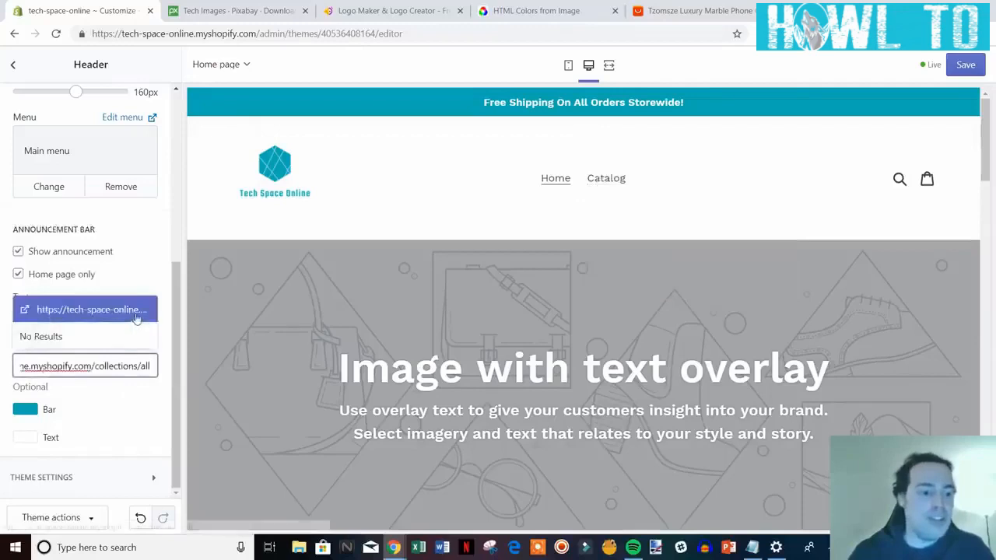
pyautogui.click(136, 317)
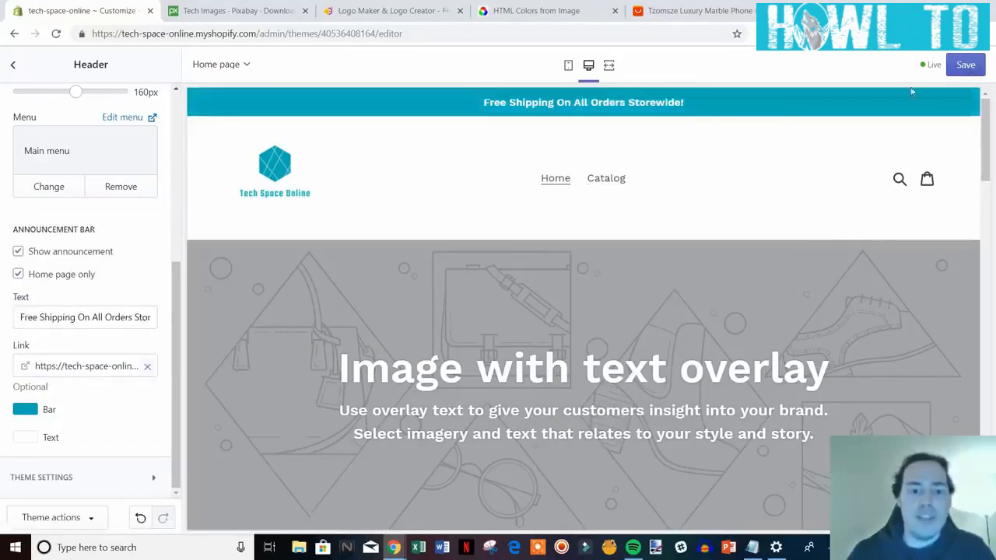
pyautogui.click(965, 66)
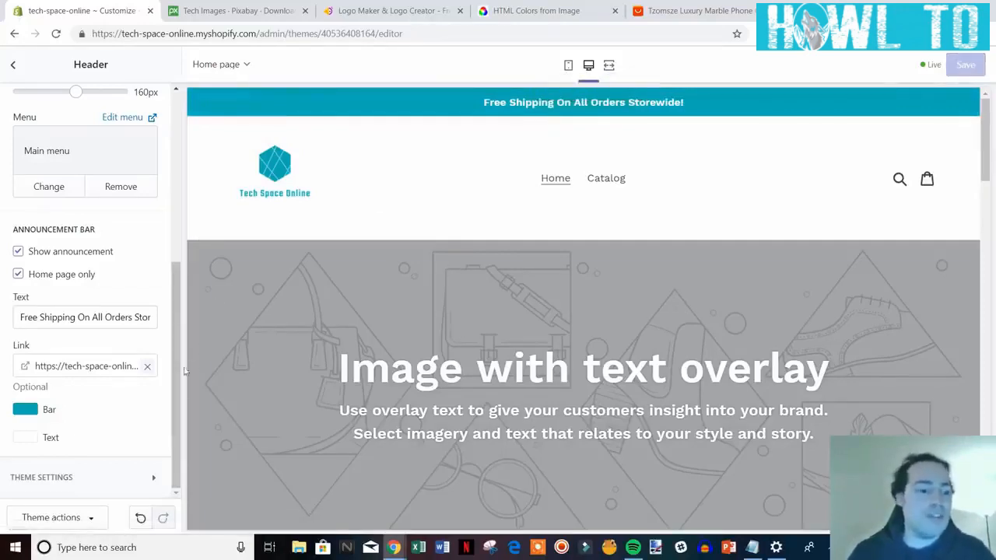
pyautogui.moveTo(179, 372); pyautogui.dragTo(176, 180)
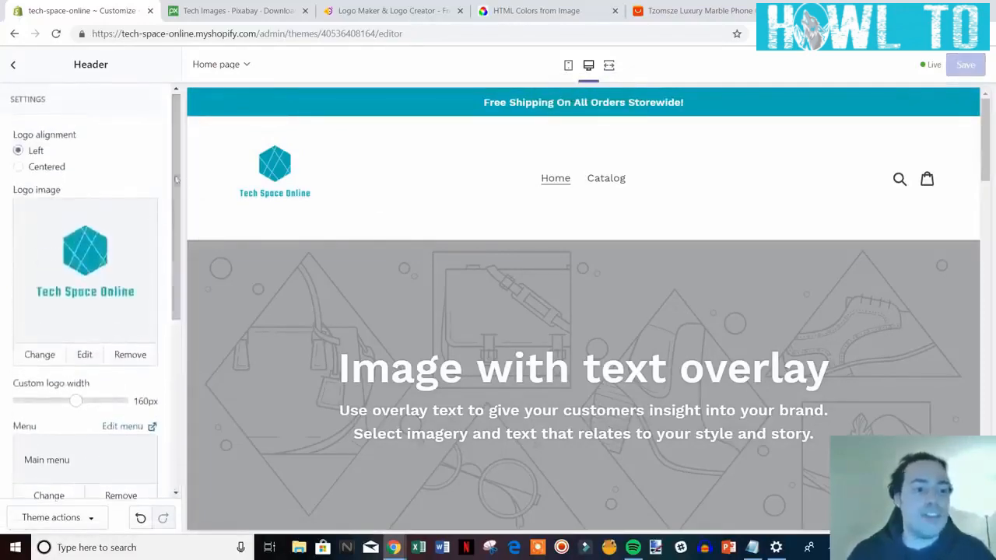
# Leave Header settings for the homepage sections list and scroll through the store preview.
pyautogui.click(12, 67)
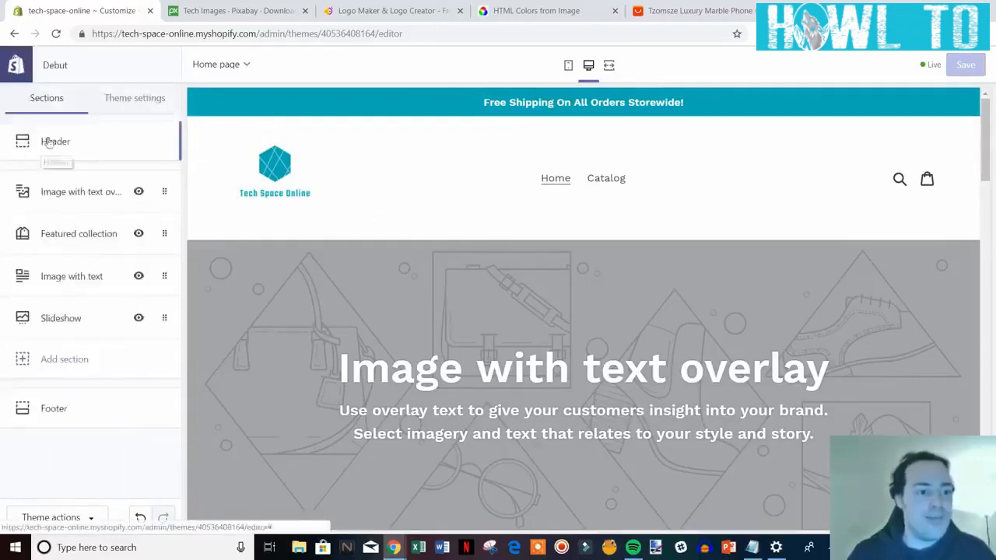
pyautogui.scroll(-1, 627, 313)
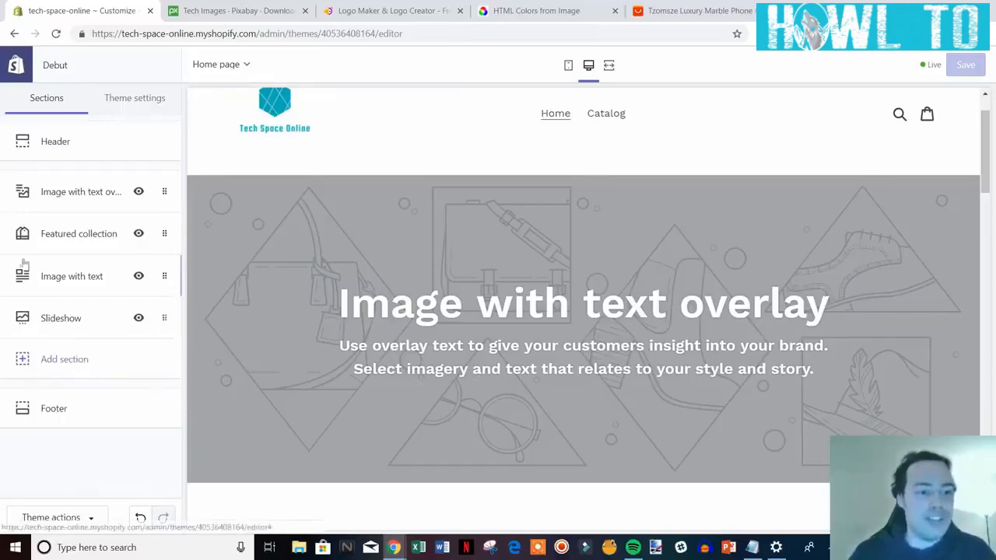
pyautogui.scroll(-4, 669, 214)
pyautogui.scroll(5, 856, 218)
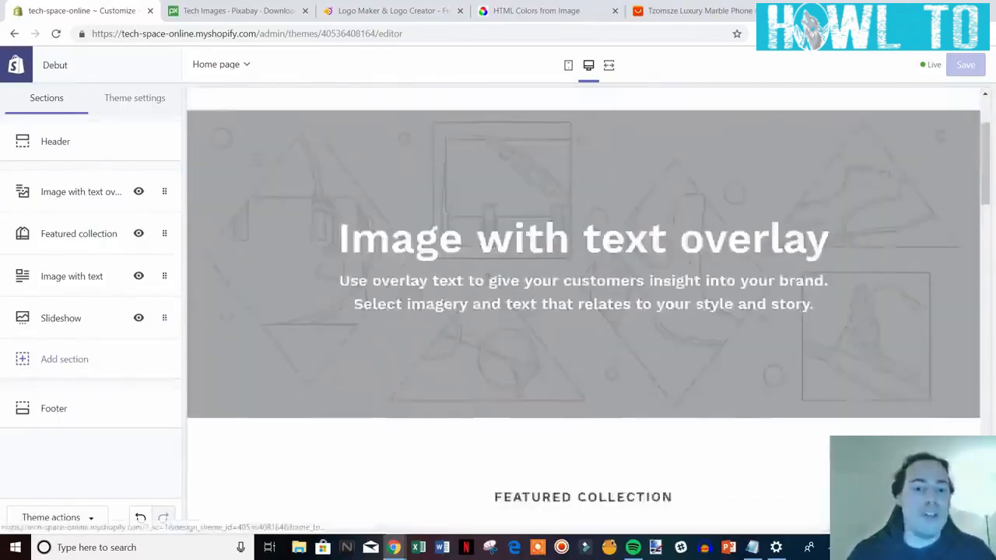
pyautogui.moveTo(985, 146)
pyautogui.mouseDown()
pyautogui.moveTo(986, 474)
pyautogui.moveTo(986, 142)
pyautogui.moveTo(986, 163)
pyautogui.mouseUp()
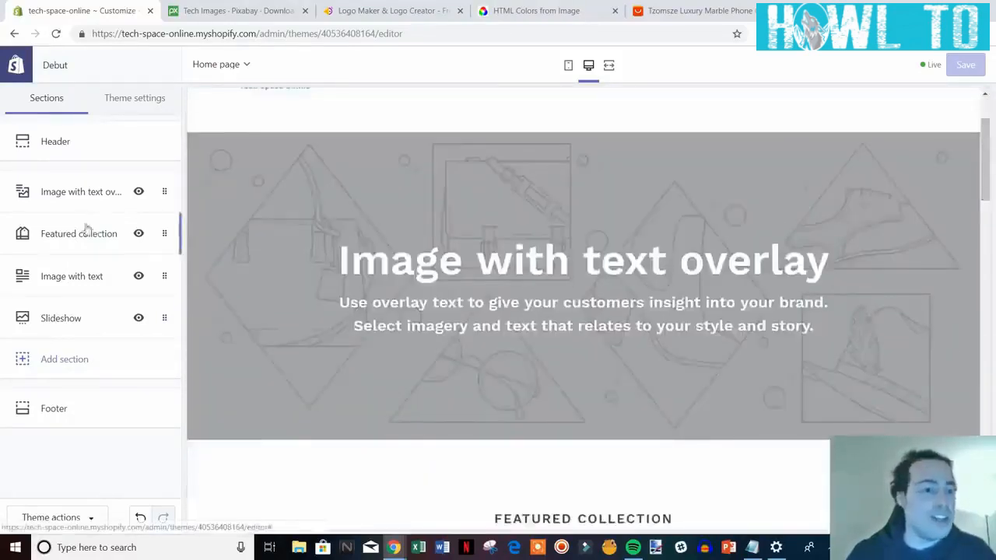
pyautogui.scroll(1, 580, 237)
pyautogui.scroll(-1, 580, 238)
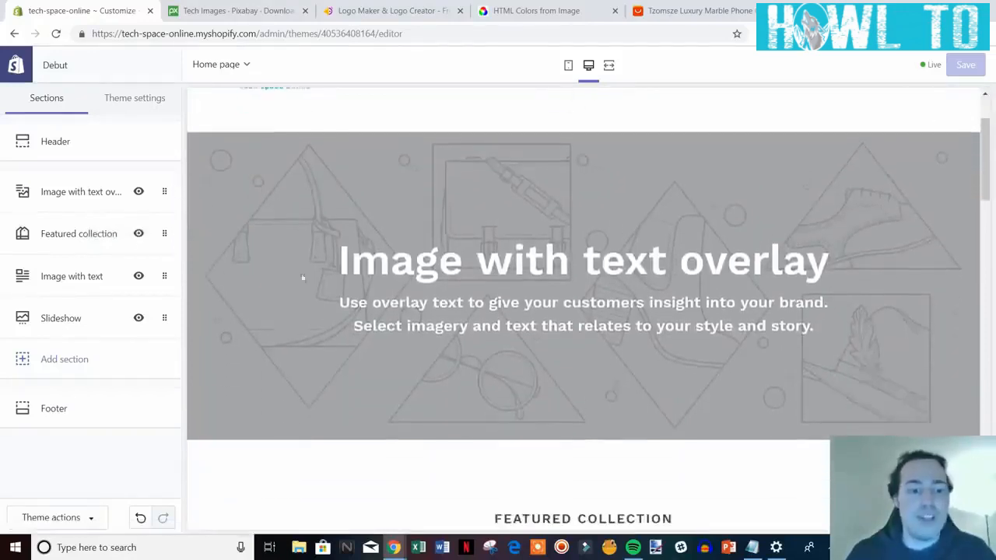
# Upload the acer laptop photo as the Image with text overlay banner's background.
pyautogui.click(86, 194)
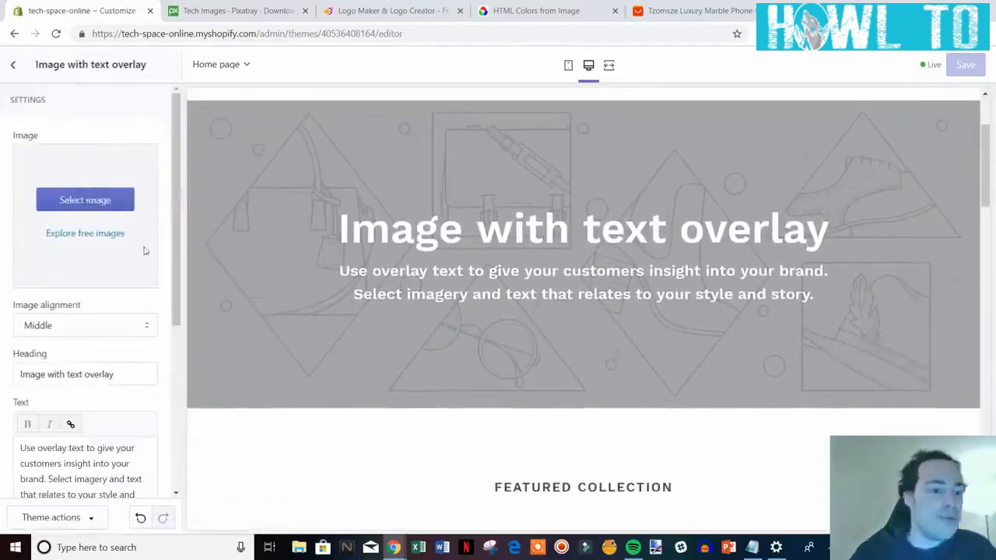
pyautogui.click(70, 203)
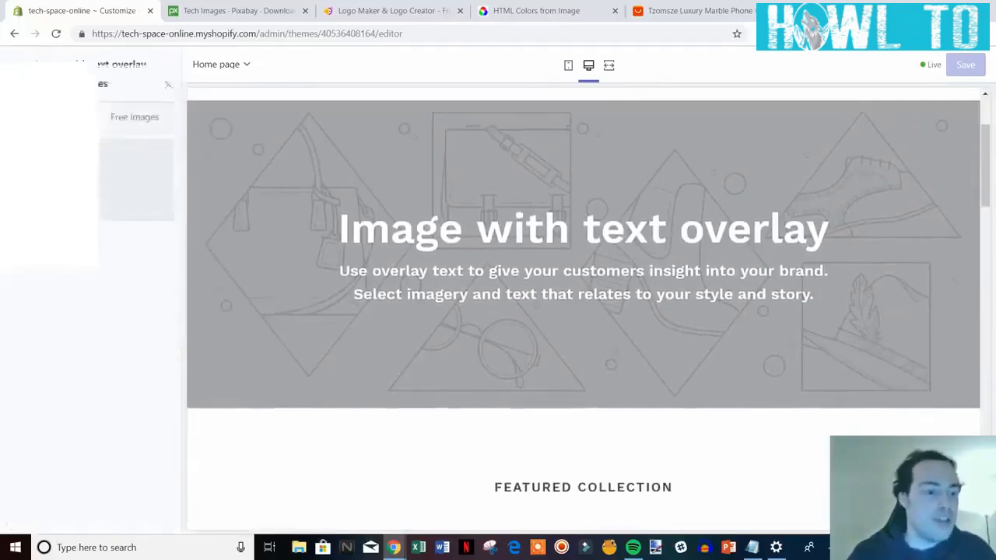
pyautogui.click(56, 162)
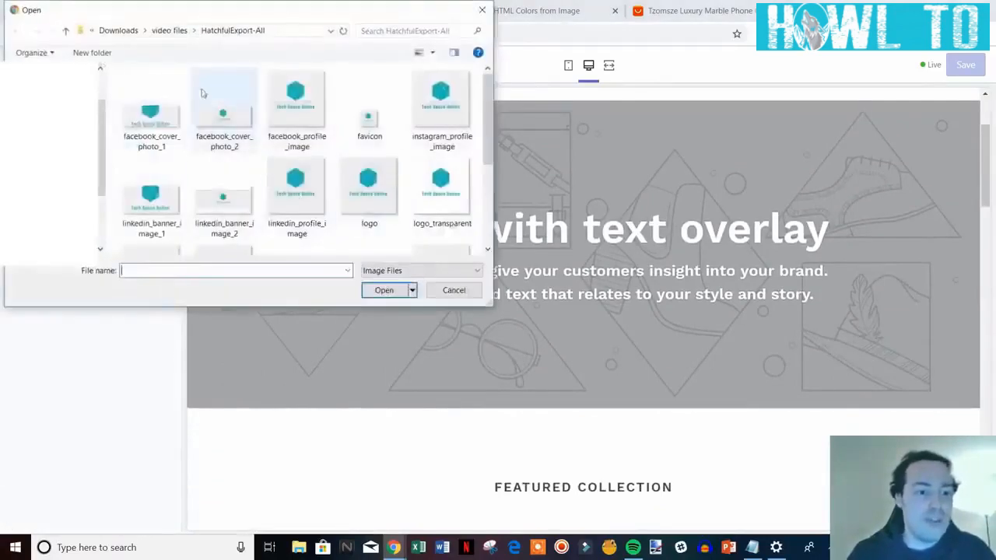
pyautogui.click(68, 33)
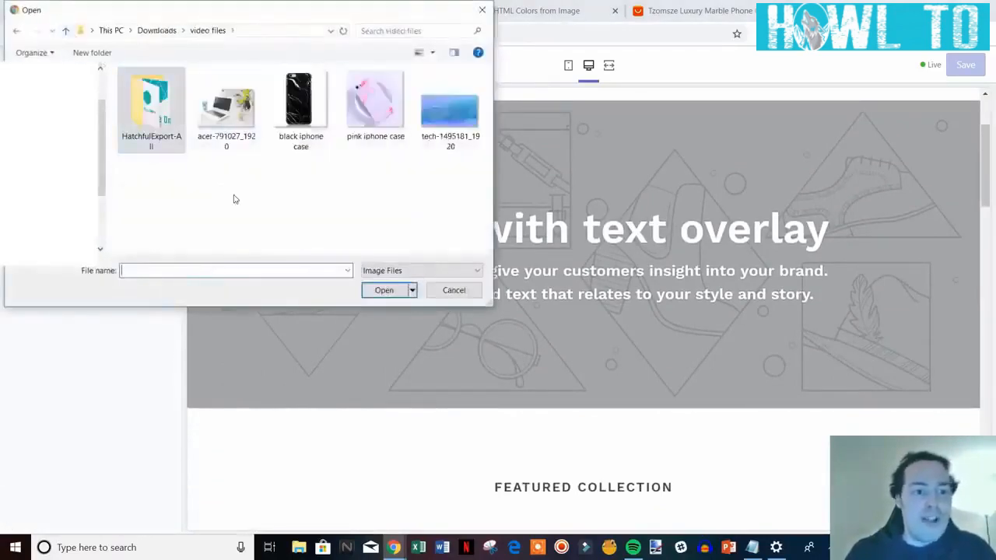
pyautogui.click(235, 133)
pyautogui.doubleClick(235, 132)
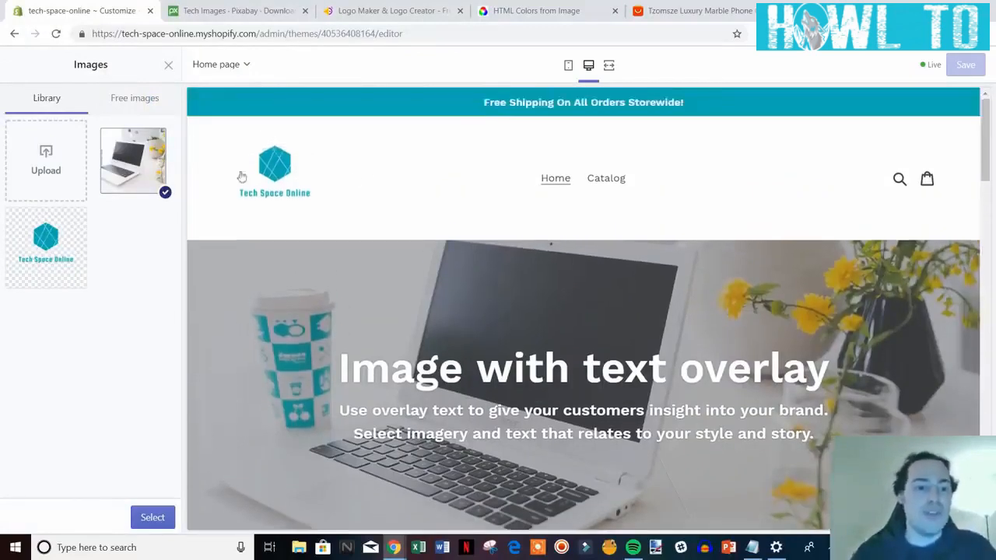
pyautogui.scroll(-1, 393, 256)
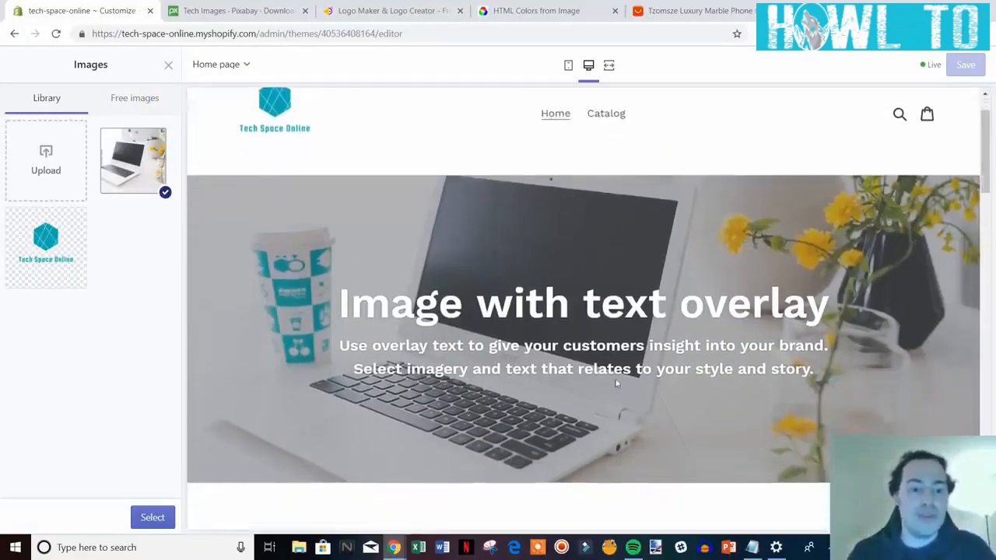
pyautogui.scroll(1, 467, 296)
pyautogui.scroll(-1, 465, 294)
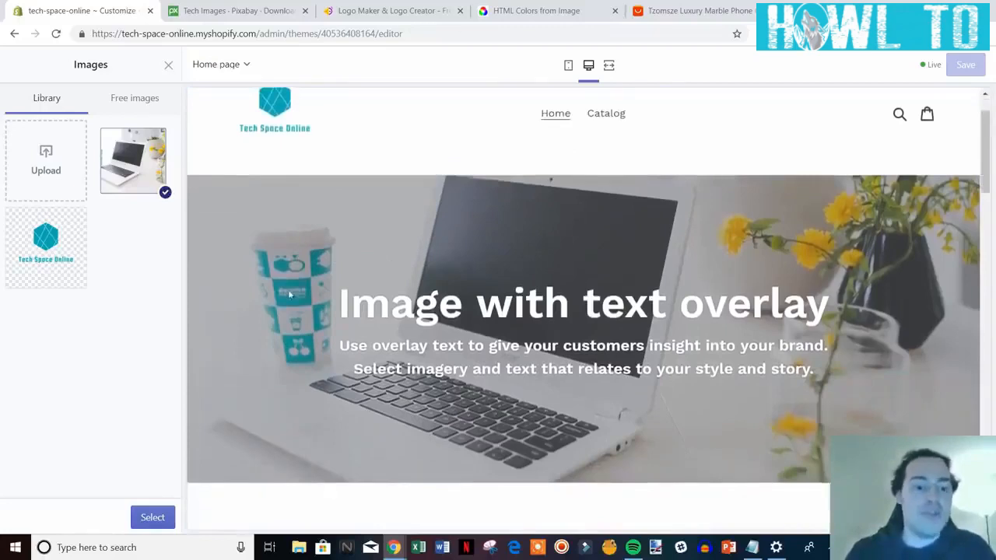
pyautogui.scroll(1, 308, 343)
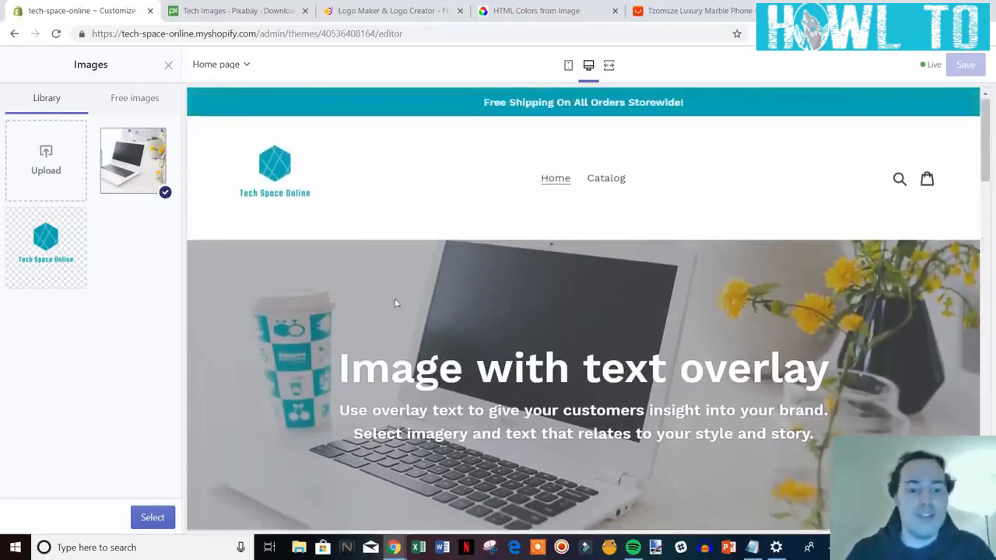
pyautogui.scroll(-1, 395, 300)
pyautogui.scroll(1, 399, 268)
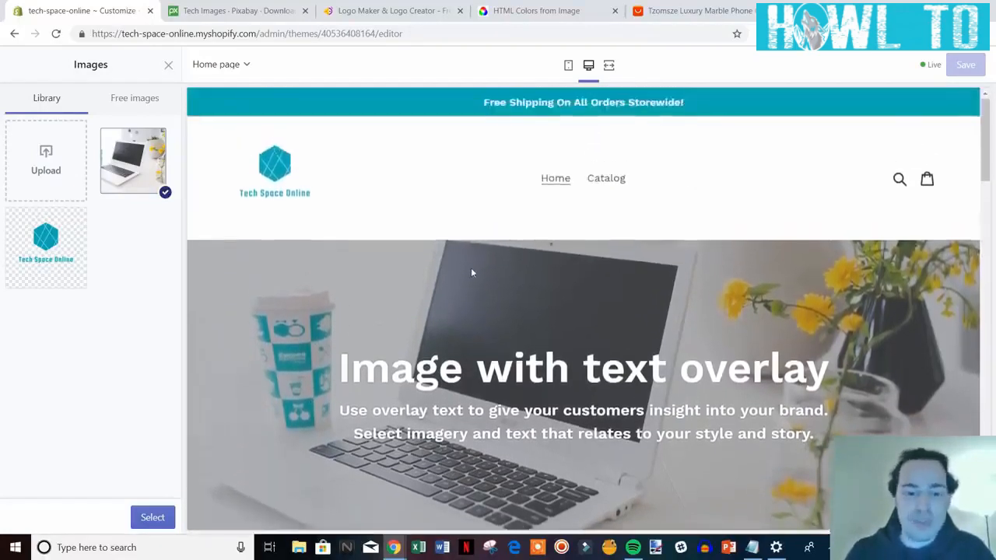
pyautogui.scroll(-1, 472, 272)
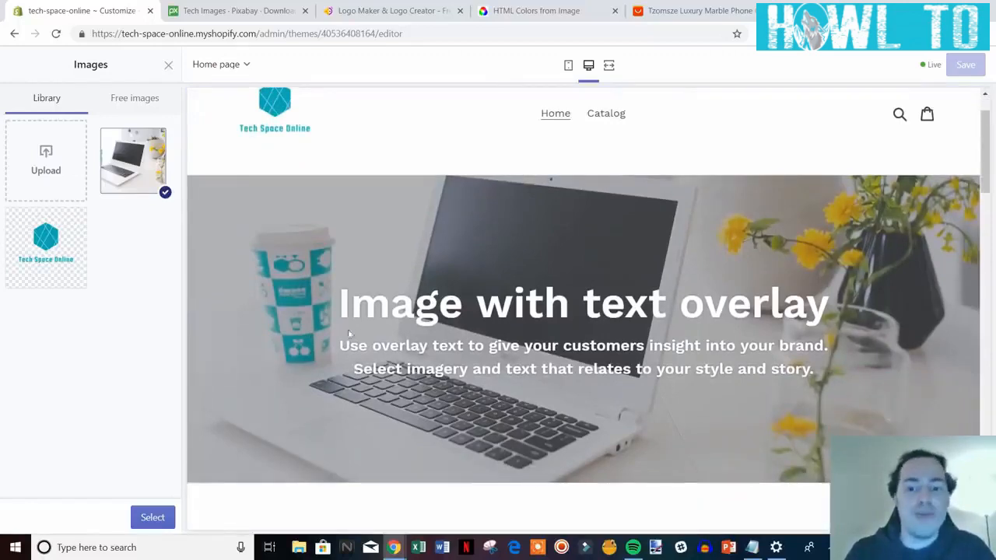
pyautogui.click(226, 11)
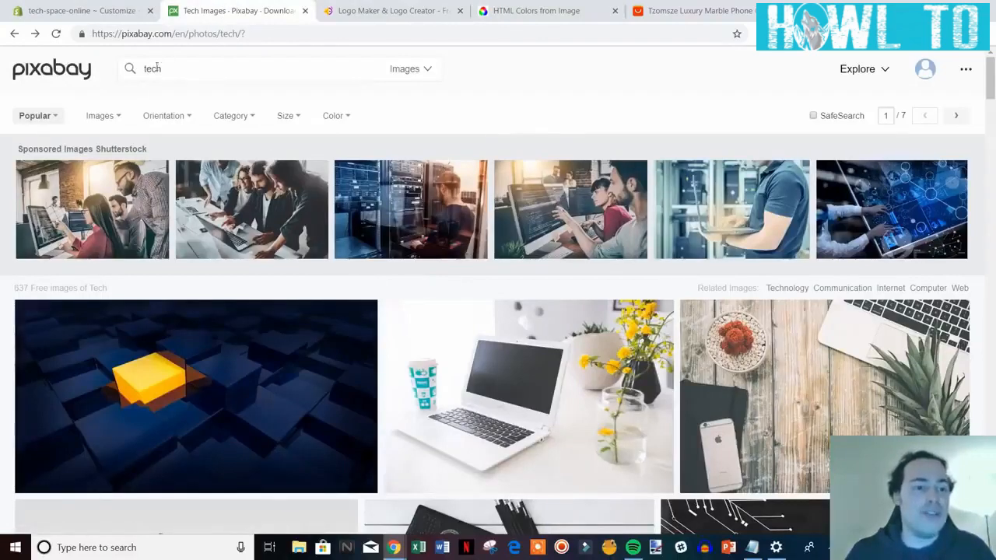
pyautogui.scroll(-1, 576, 412)
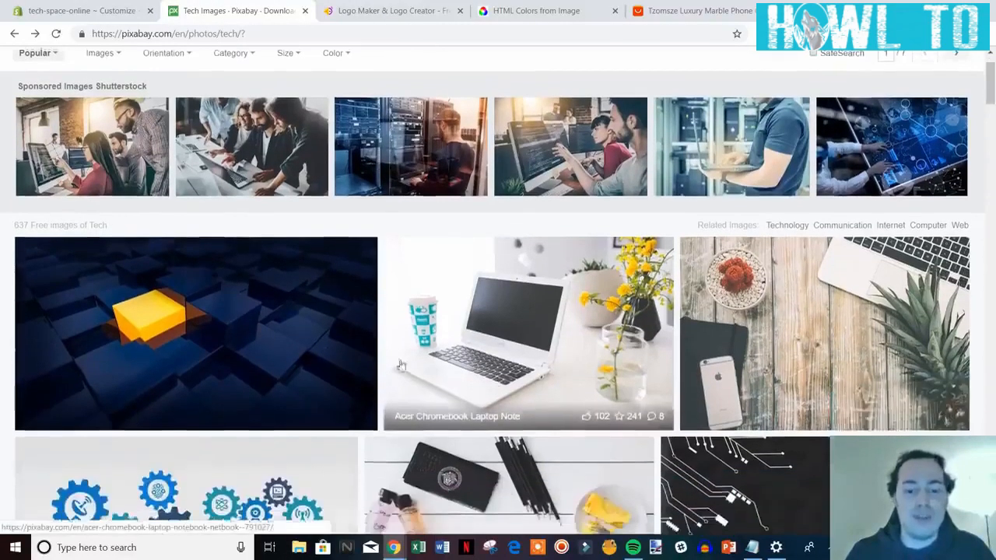
pyautogui.scroll(1, 576, 304)
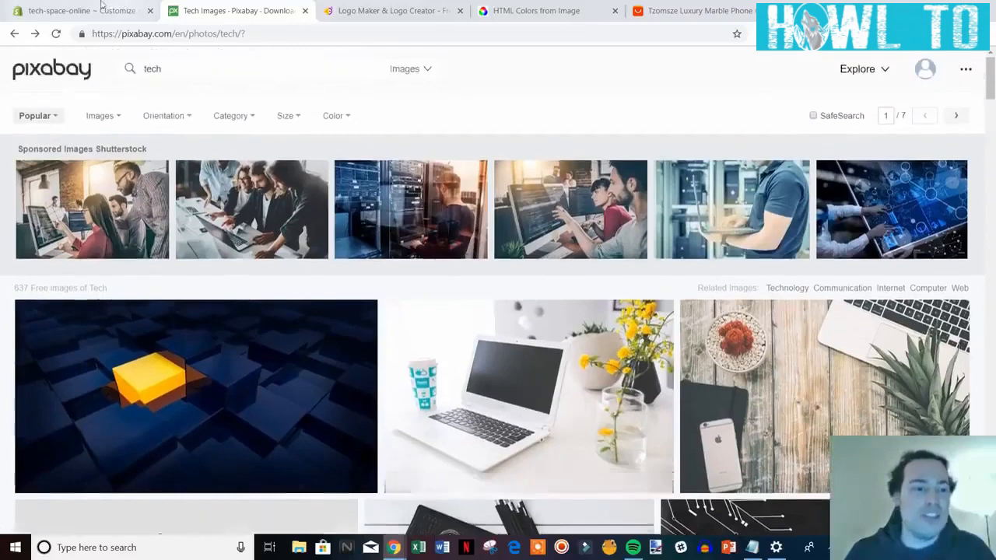
pyautogui.click(102, 11)
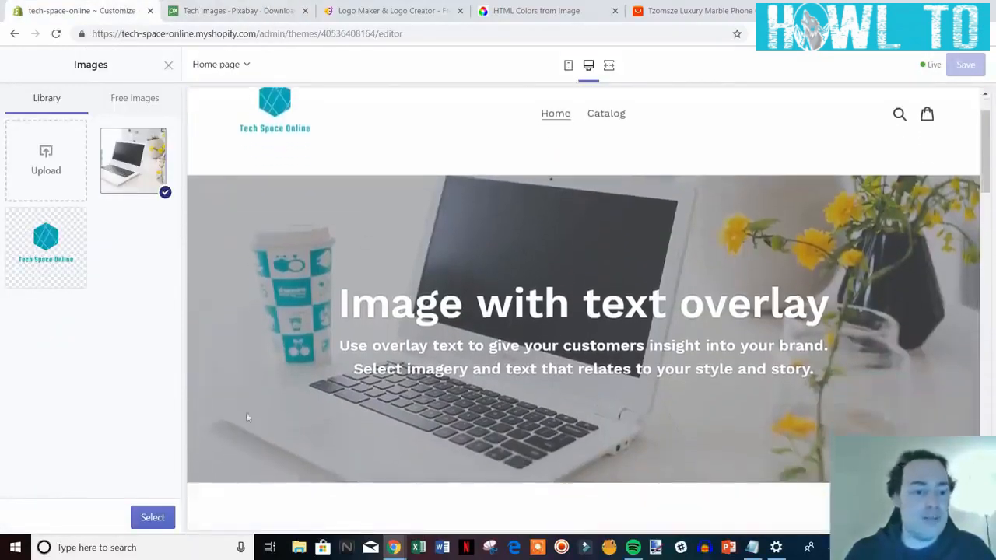
# Confirm the laptop photo and retitle the banner heading 'Welcome To Tech Space Online'.
pyautogui.click(153, 518)
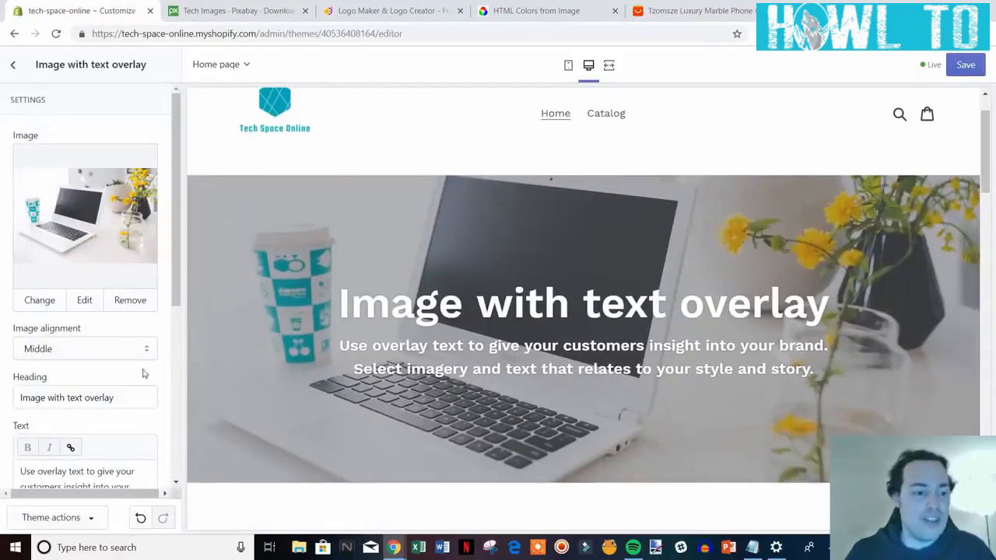
pyautogui.scroll(-1, 139, 359)
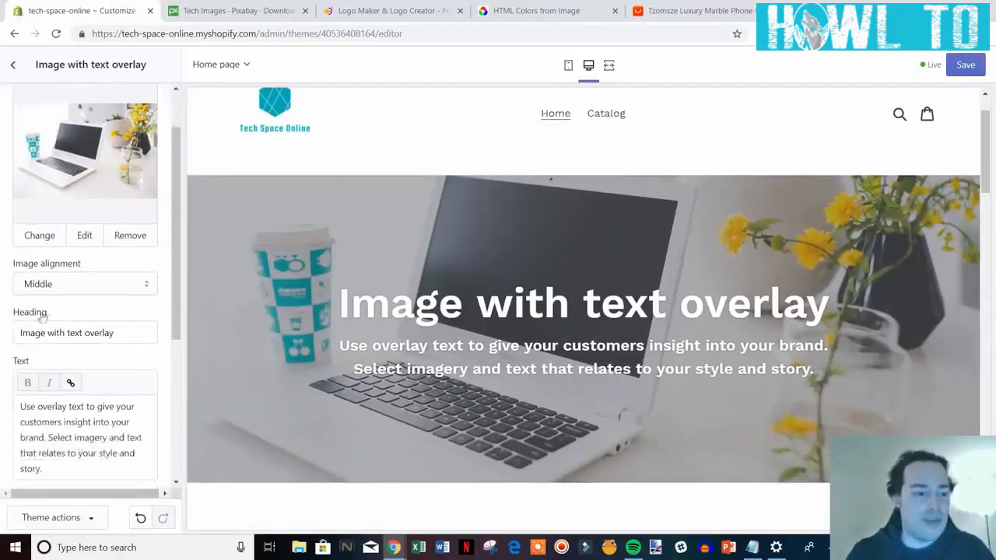
pyautogui.moveTo(118, 333); pyautogui.dragTo(20, 333)
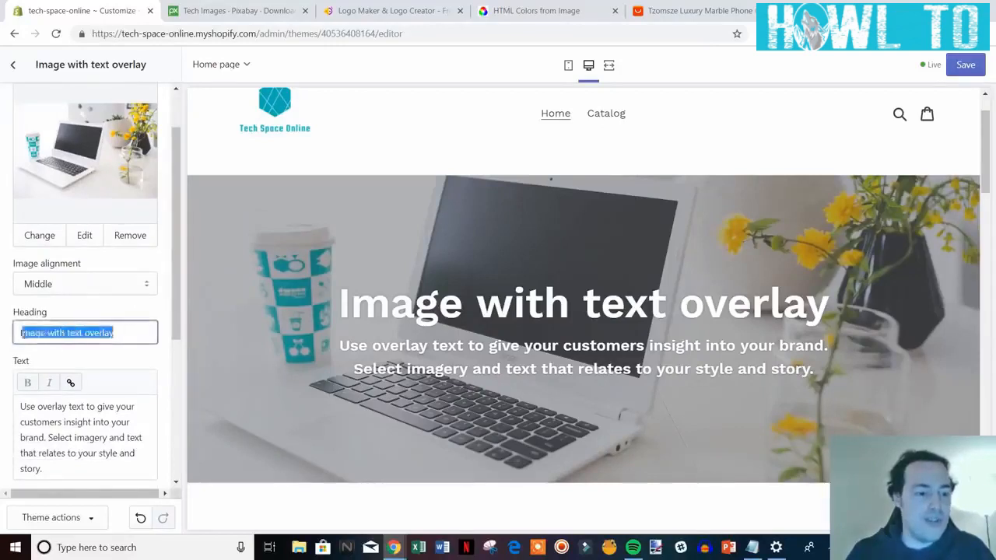
pyautogui.write('Welcome To')
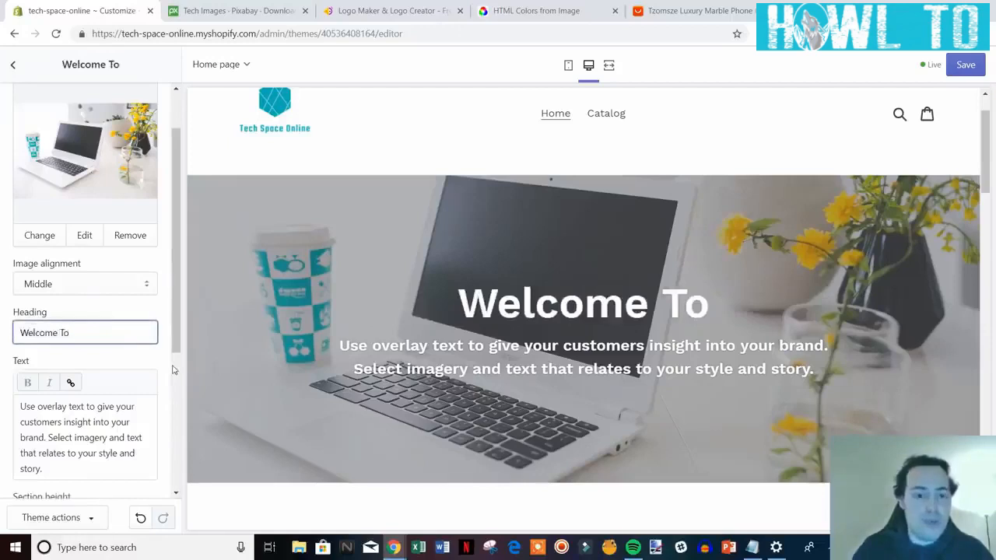
pyautogui.write(' Tech S')
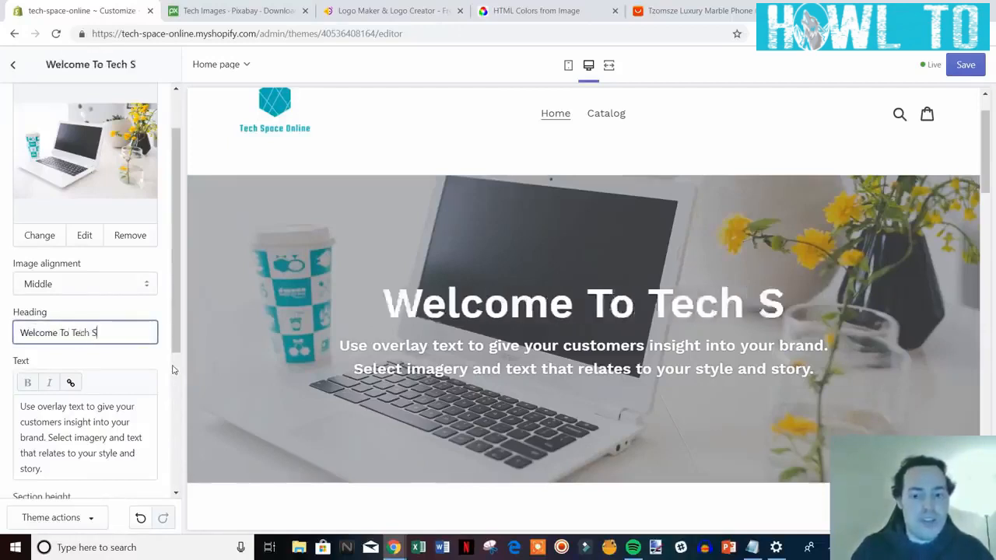
pyautogui.write('pace Online')
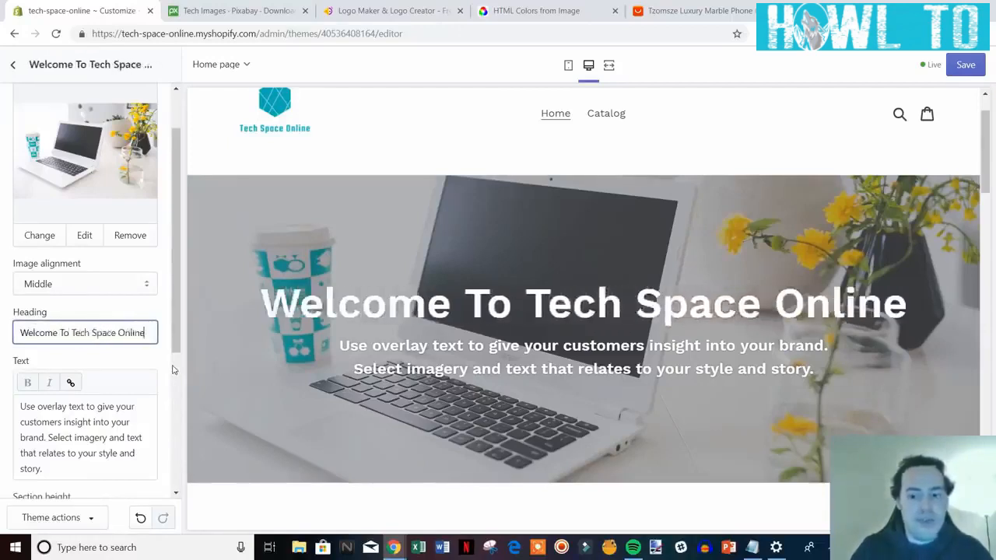
pyautogui.scroll(-1, 178, 327)
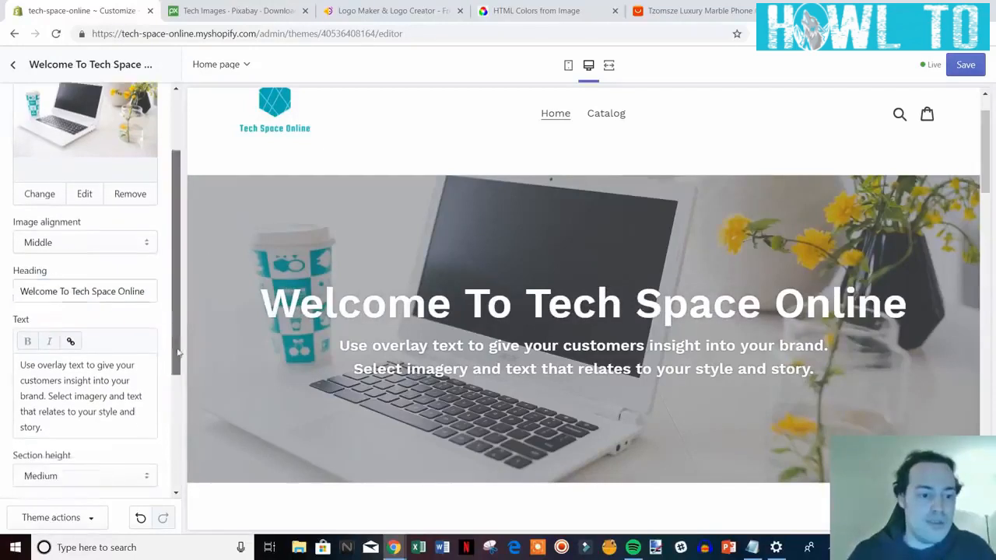
pyautogui.moveTo(63, 428); pyautogui.dragTo(11, 361)
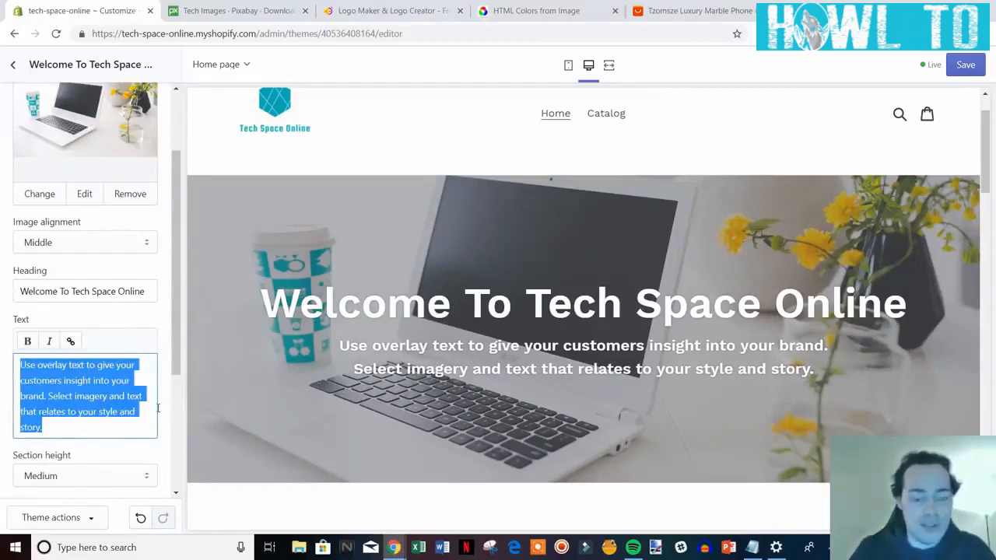
# Replace the banner paragraph with 'Shop all of the latest tech at the best prices.'.
pyautogui.write('Sho')
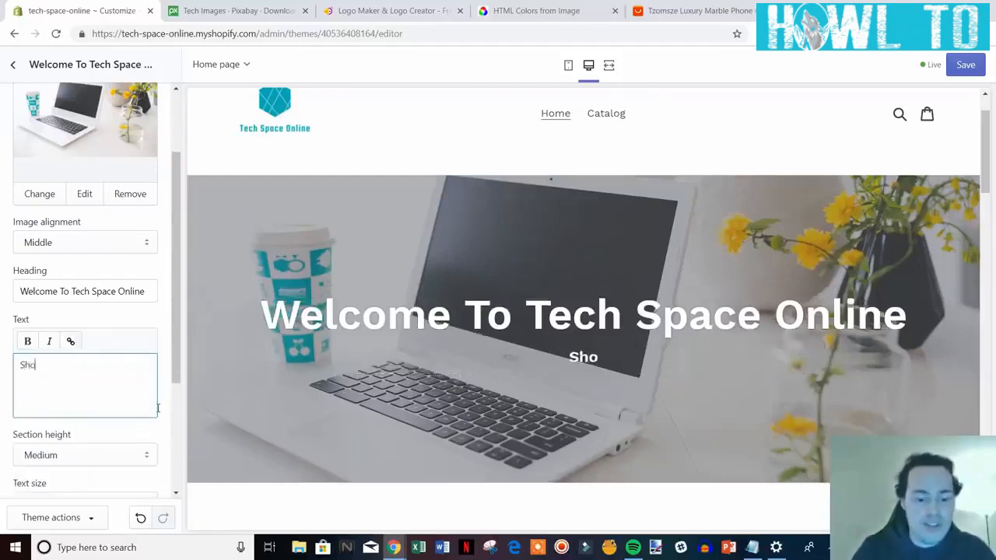
pyautogui.write('p all o')
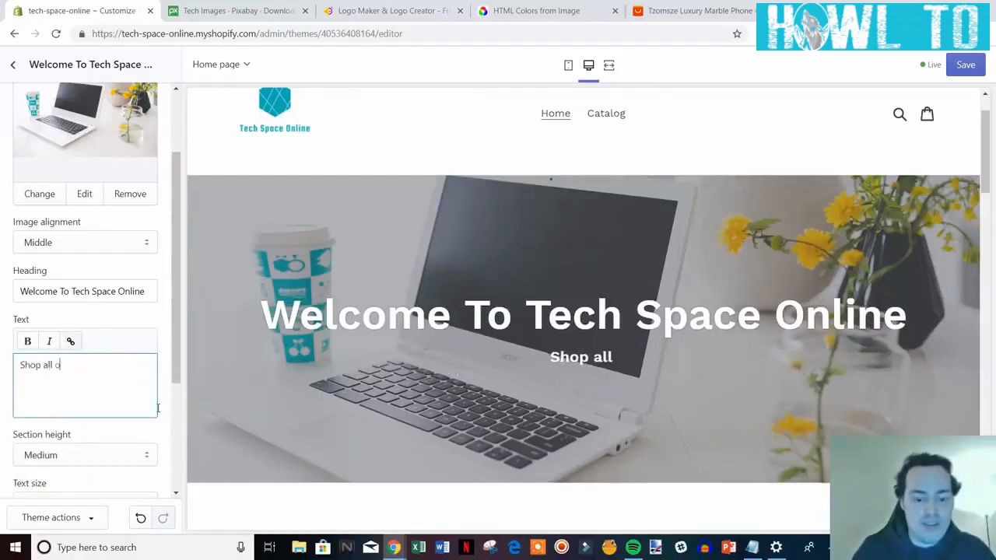
pyautogui.write('f the latest ')
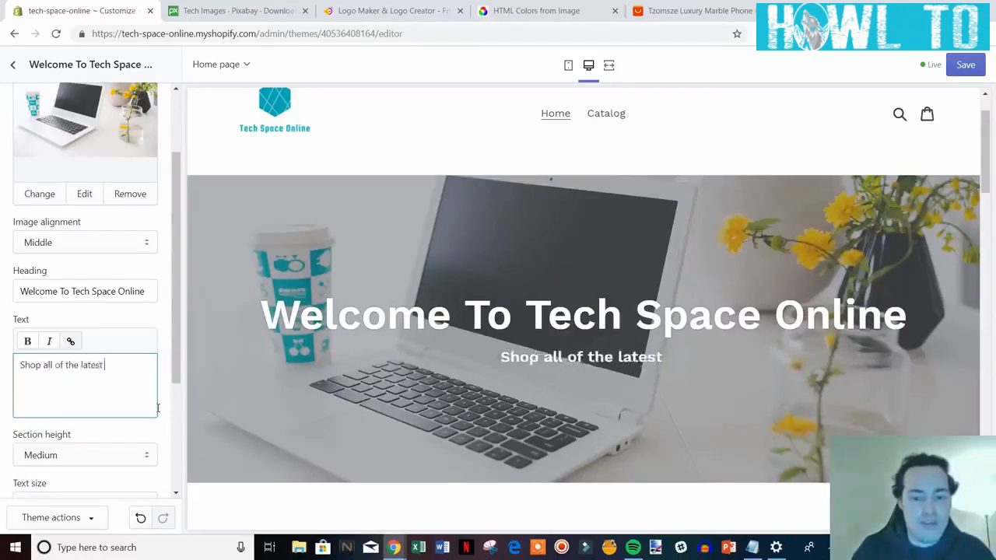
pyautogui.write('tech')
pyautogui.write(' a')
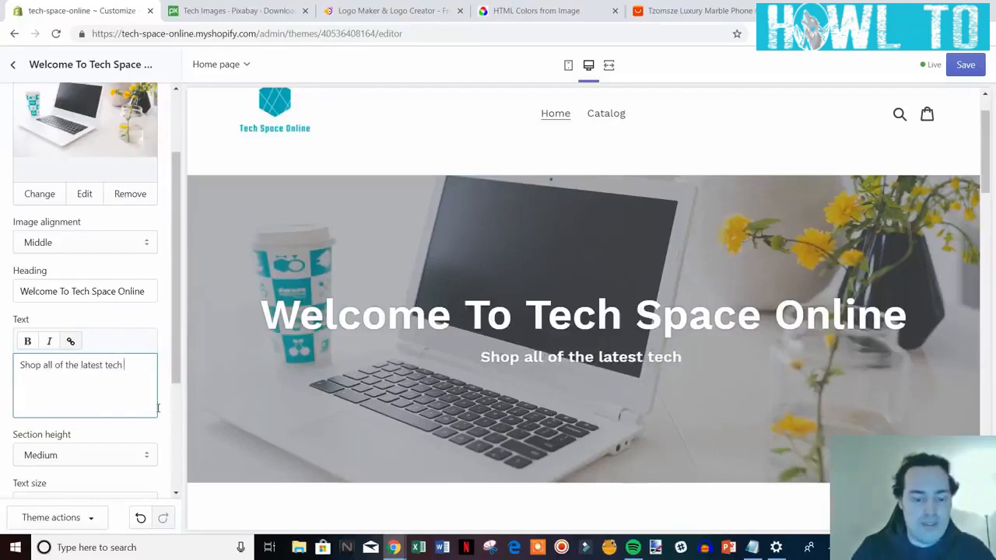
pyautogui.write('t t')
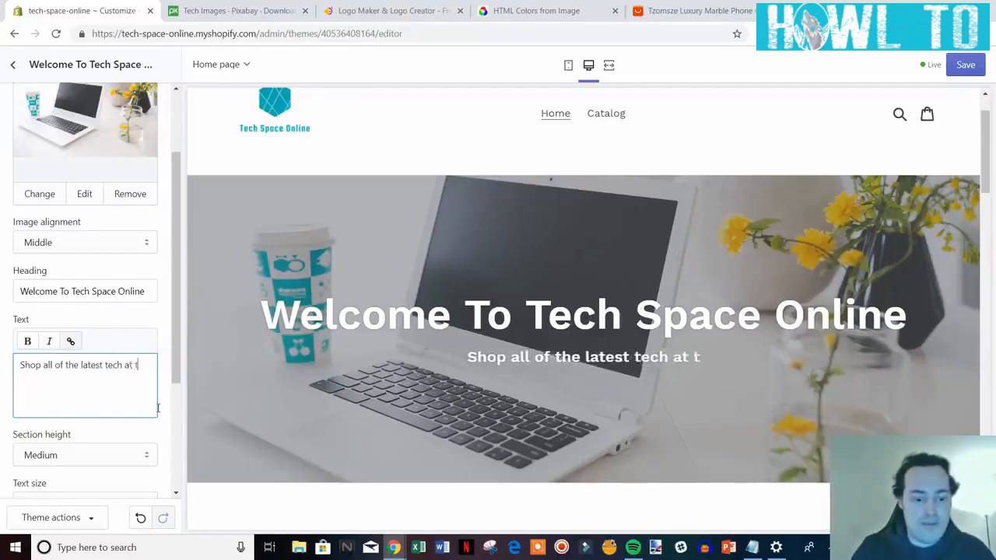
pyautogui.write('he best prices.')
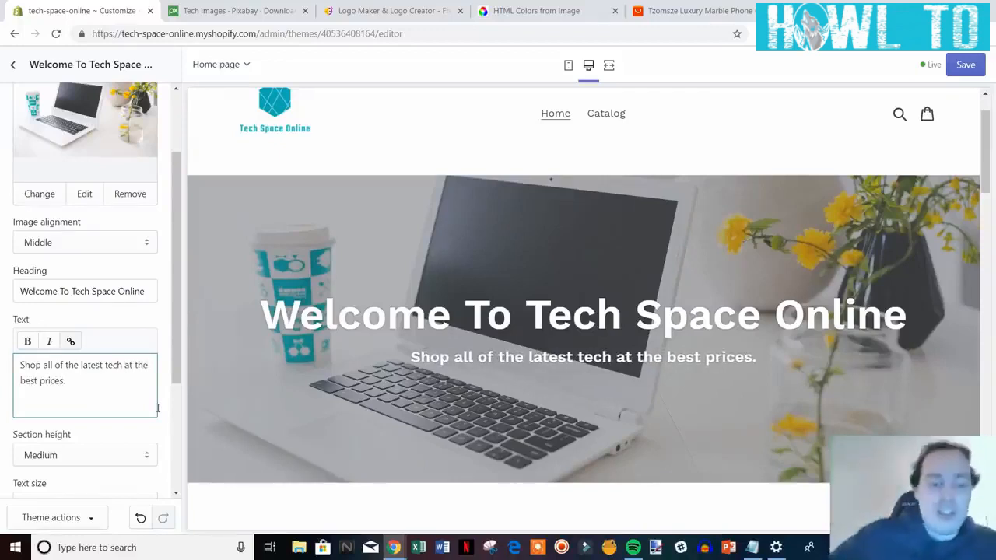
pyautogui.scroll(-1, 102, 347)
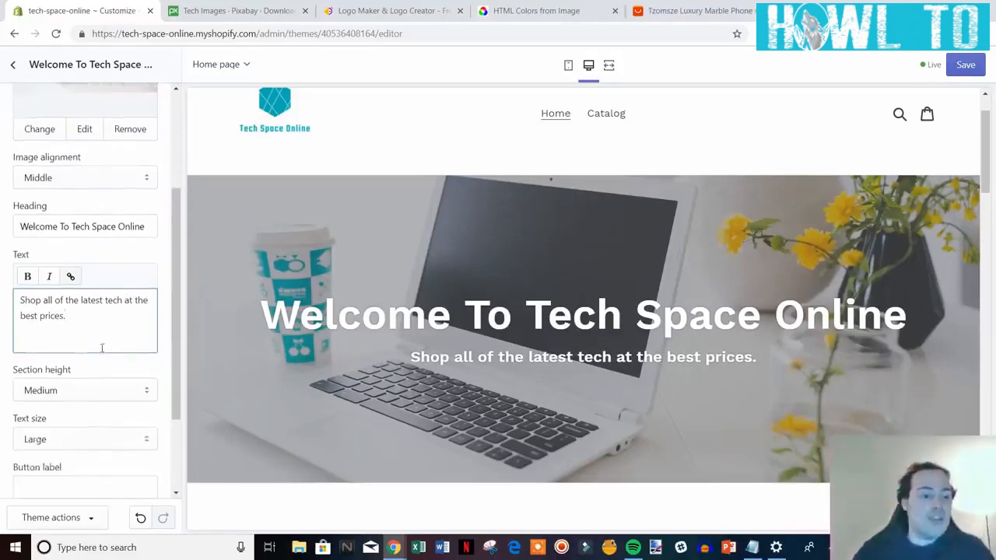
pyautogui.scroll(-1, 120, 330)
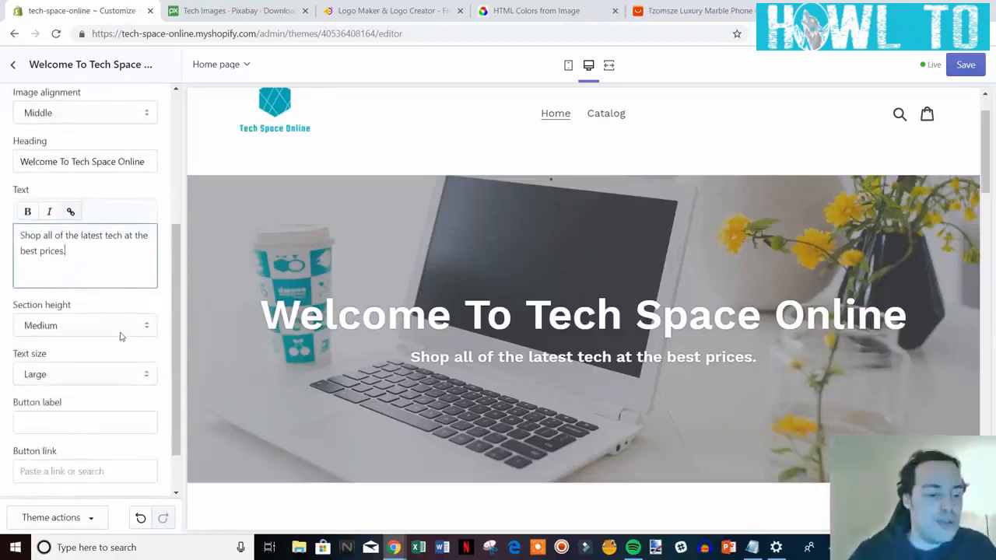
pyautogui.scroll(-1, 120, 336)
pyautogui.scroll(-1, 120, 337)
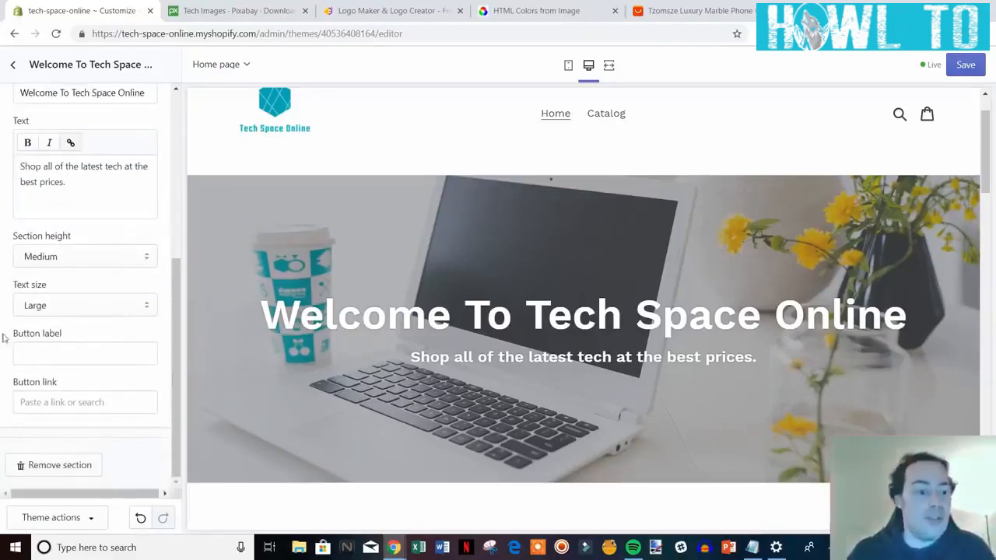
# Add a 'Shop Now' banner button linking to the all-products catalog, then save.
pyautogui.click(101, 354)
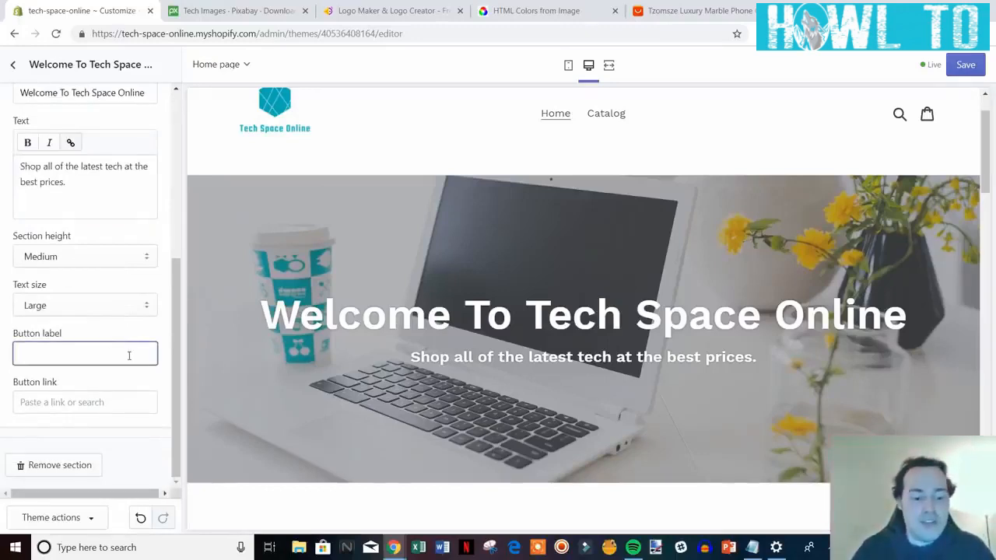
pyautogui.write('Shop Now')
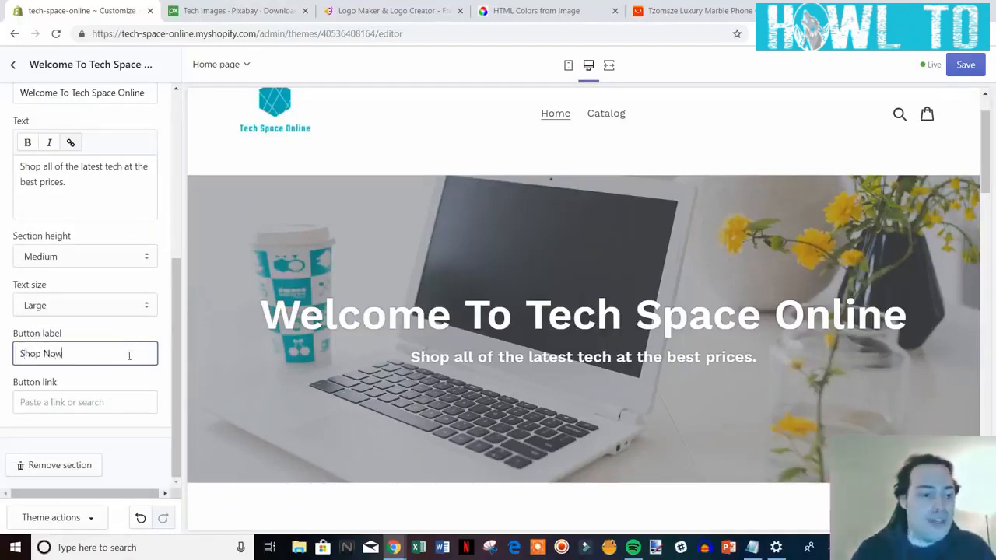
pyautogui.rightClick(606, 114)
pyautogui.click(692, 196)
pyautogui.click(53, 406)
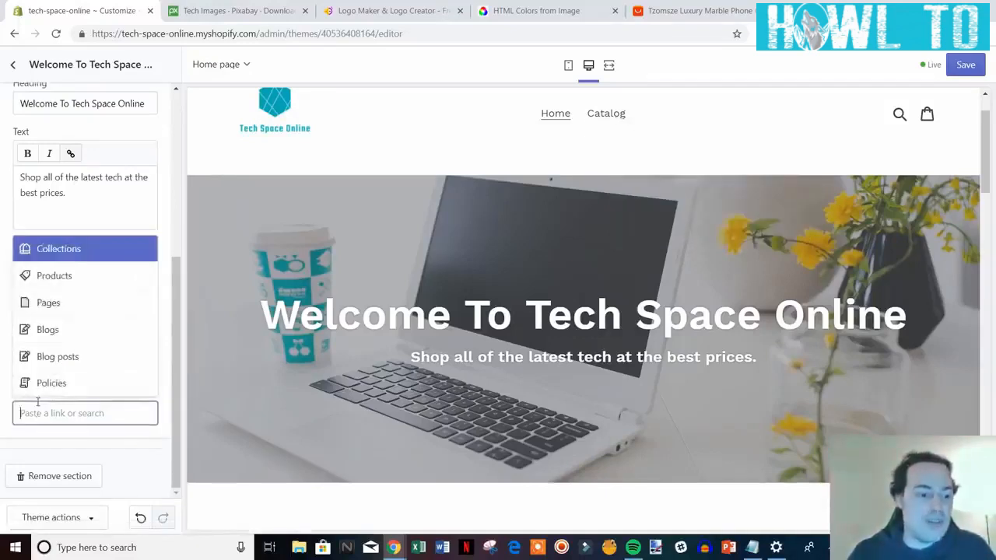
pyautogui.rightClick(38, 412)
pyautogui.click(67, 309)
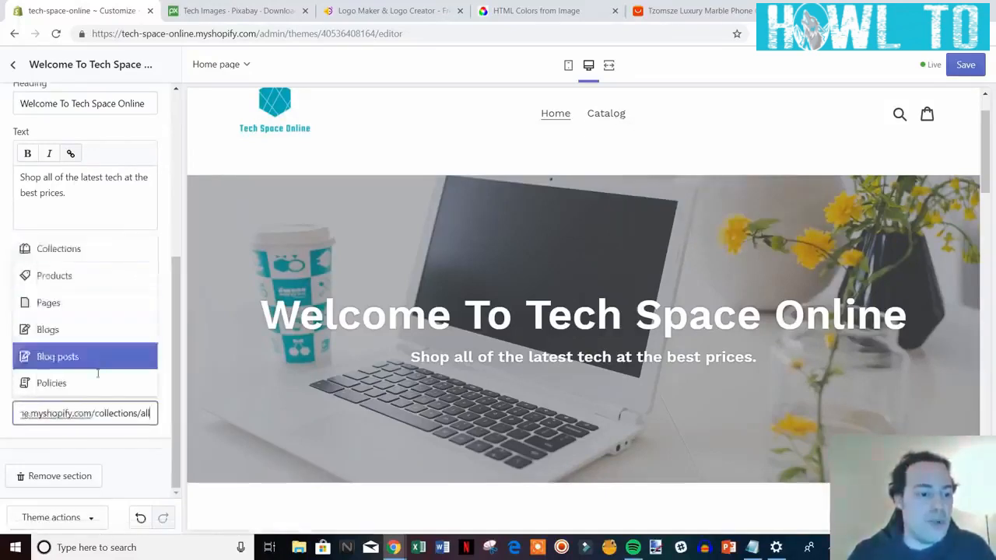
pyautogui.click(91, 357)
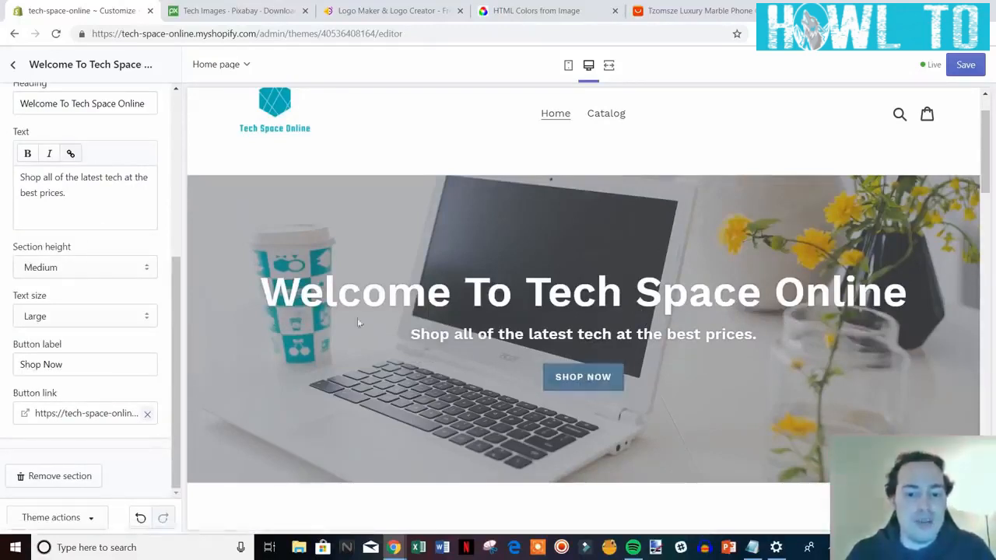
pyautogui.click(966, 65)
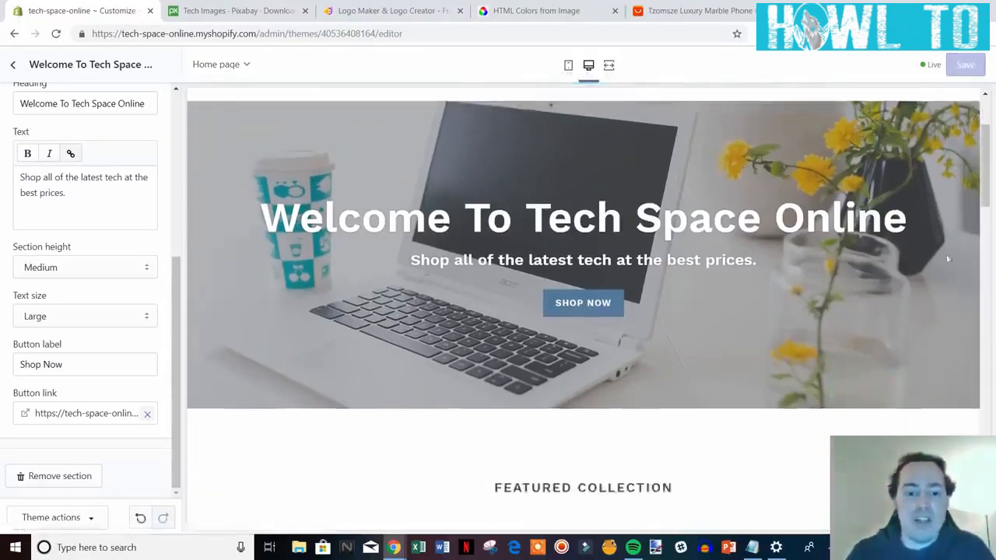
# Leave the banner settings for the homepage sections list and scroll through the preview.
pyautogui.scroll(3, 255, 277)
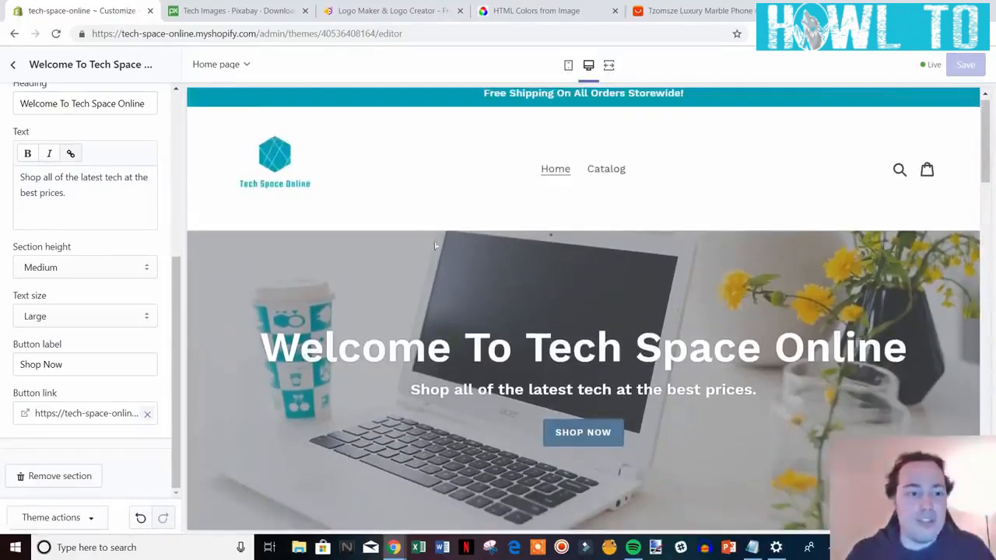
pyautogui.click(14, 65)
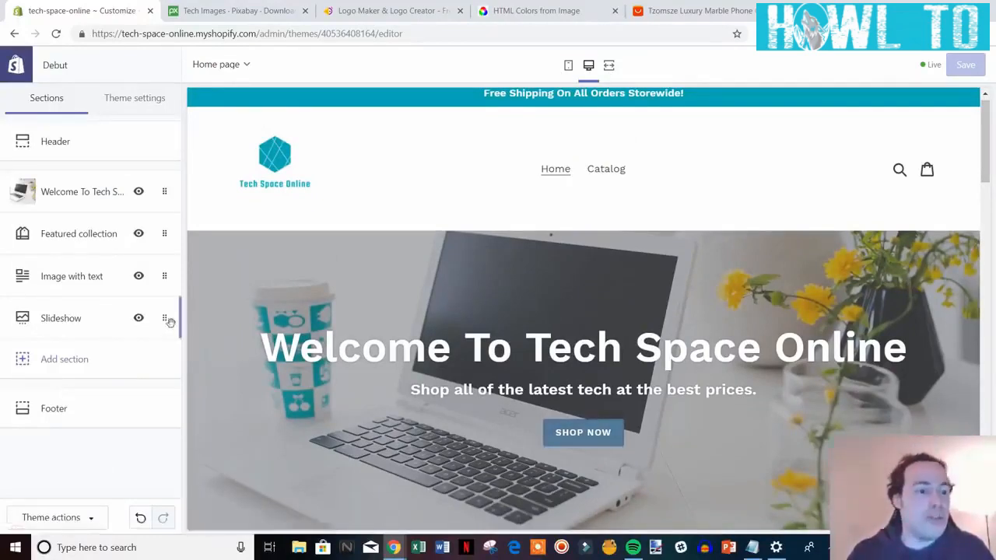
pyautogui.scroll(-1, 697, 396)
pyautogui.scroll(-5, 407, 258)
pyautogui.scroll(1, 389, 241)
pyautogui.scroll(-4, 429, 344)
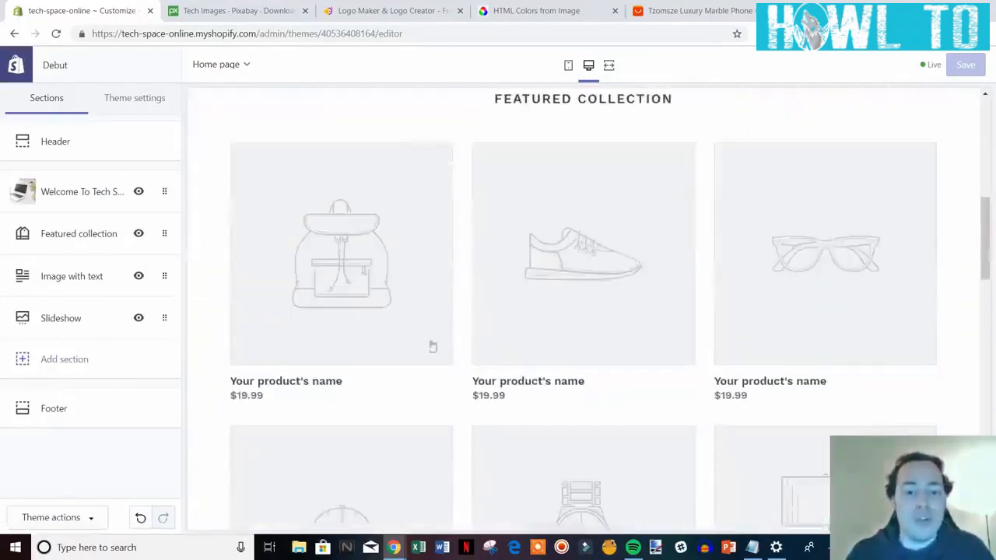
pyautogui.scroll(8, 543, 344)
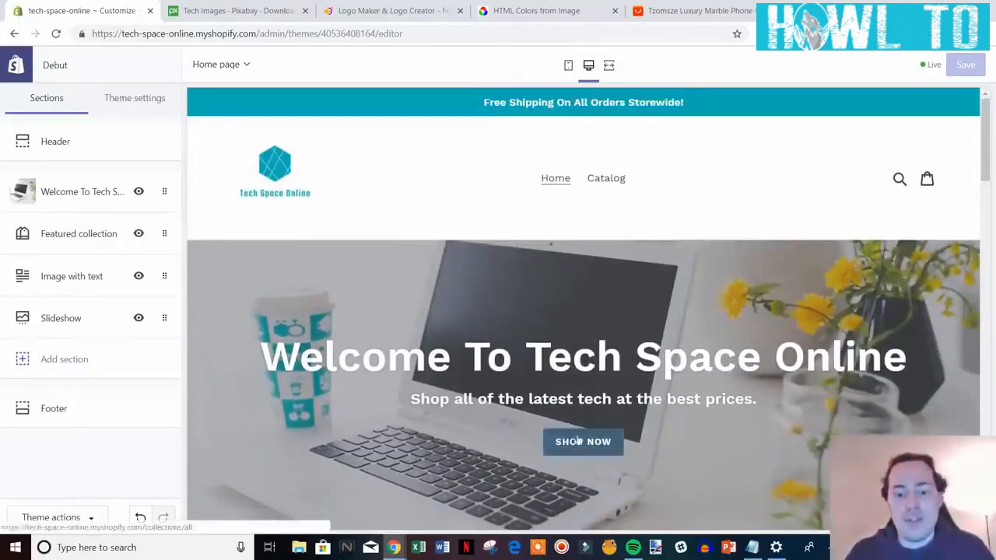
# In Theme settings Colors, set the primary buttons to teal #00ADB5.
pyautogui.click(145, 104)
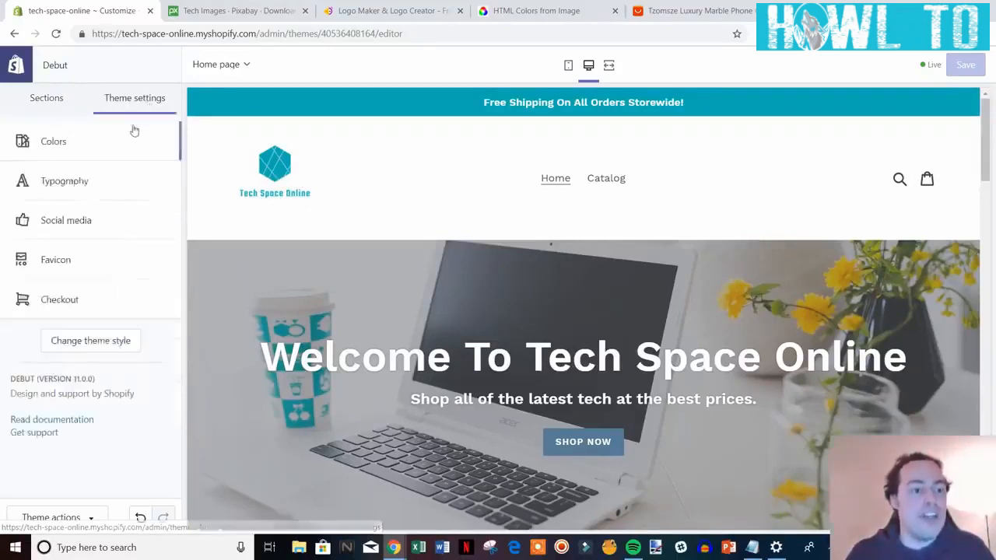
pyautogui.click(73, 145)
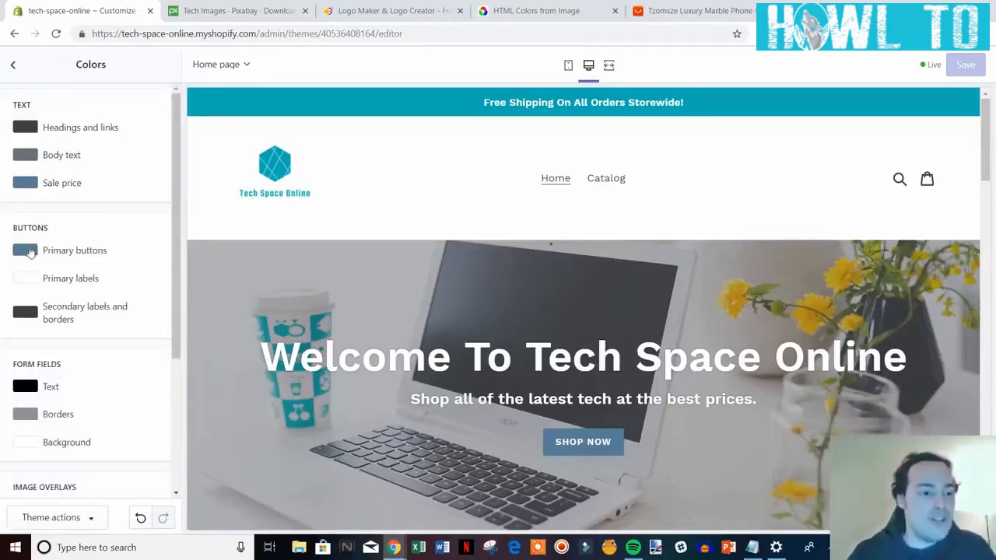
pyautogui.click(28, 252)
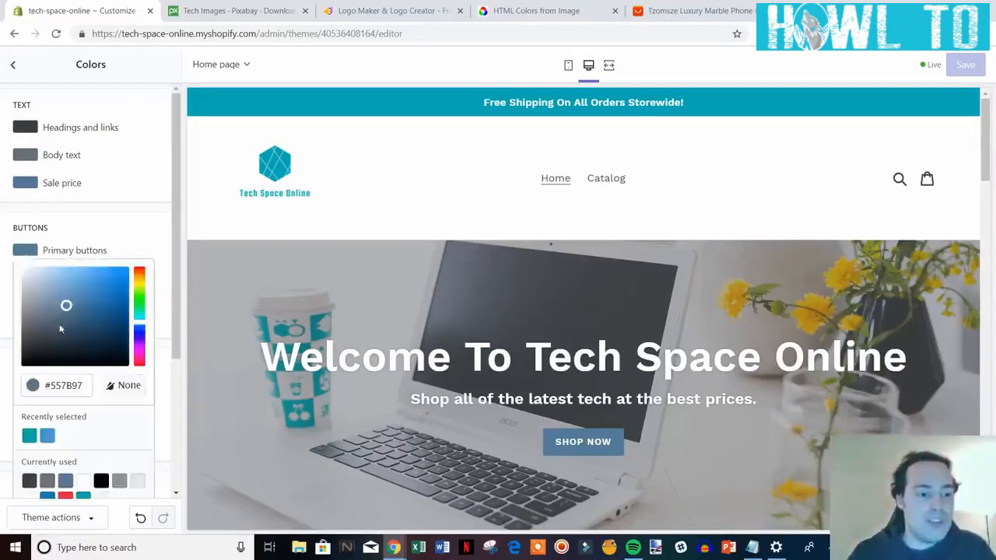
pyautogui.click(28, 441)
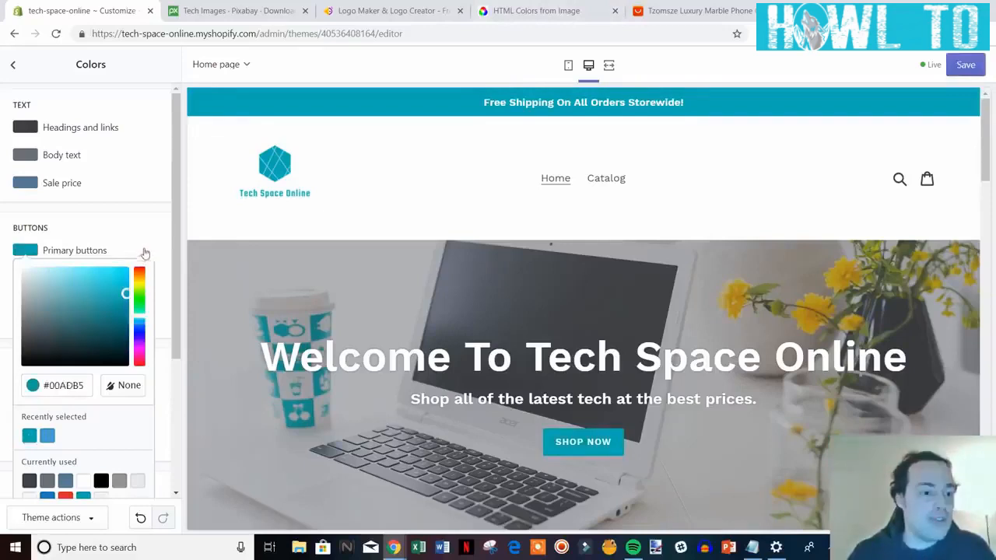
pyautogui.click(156, 240)
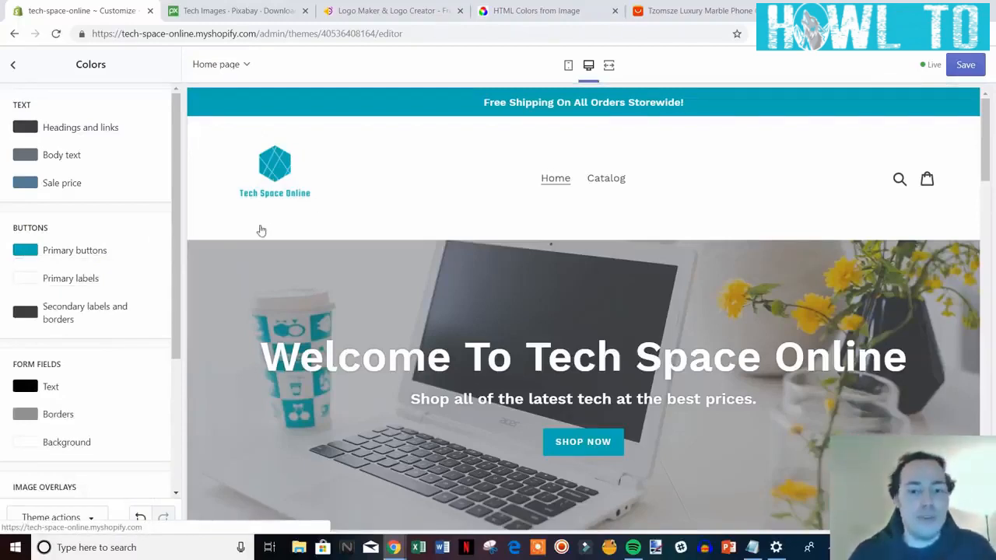
pyautogui.moveTo(176, 273)
pyautogui.mouseDown()
pyautogui.moveTo(168, 308)
pyautogui.moveTo(171, 259)
pyautogui.mouseUp()
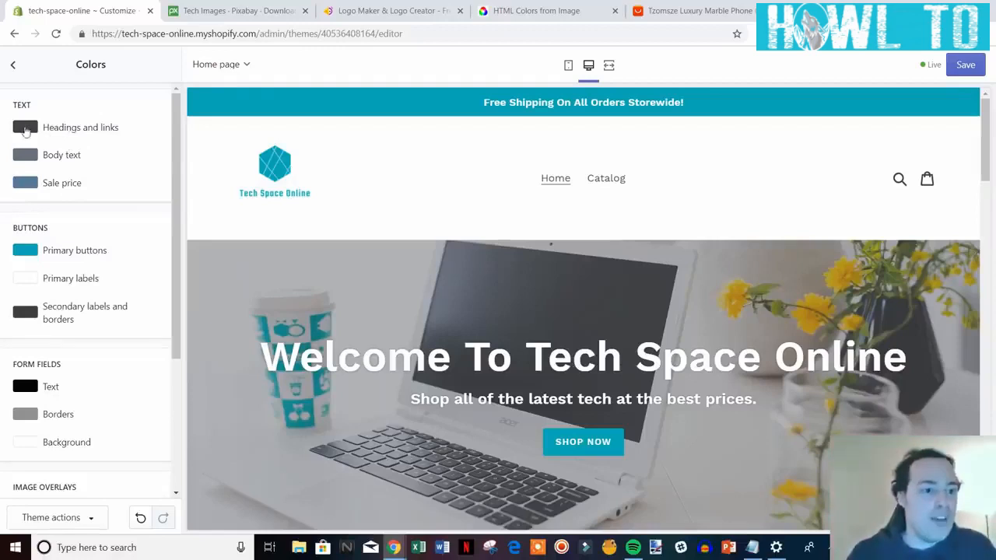
# Set the headings and links colour and the body text colour to black #000000.
pyautogui.click(25, 131)
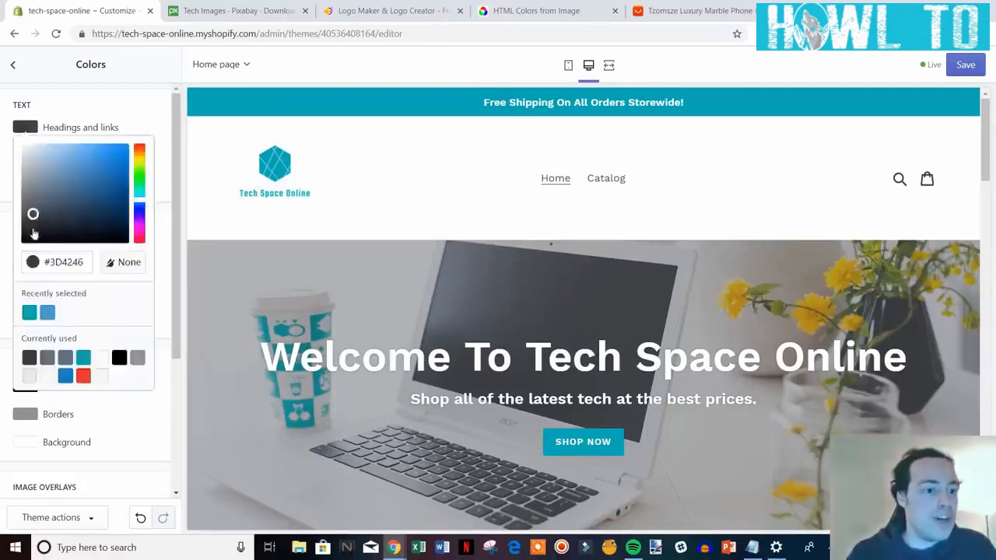
pyautogui.moveTo(33, 226); pyautogui.dragTo(22, 266)
pyautogui.click(160, 124)
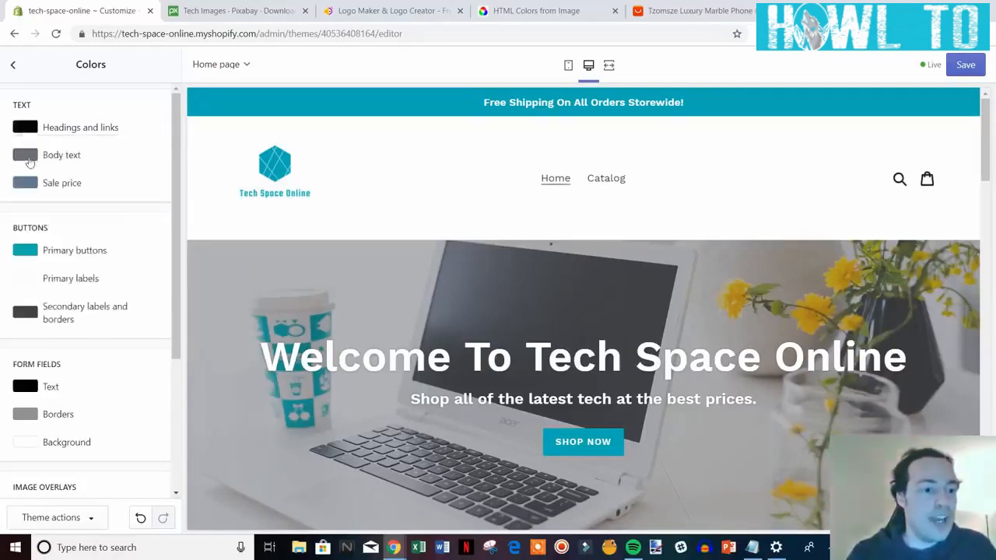
pyautogui.click(30, 161)
pyautogui.moveTo(34, 223); pyautogui.dragTo(22, 268)
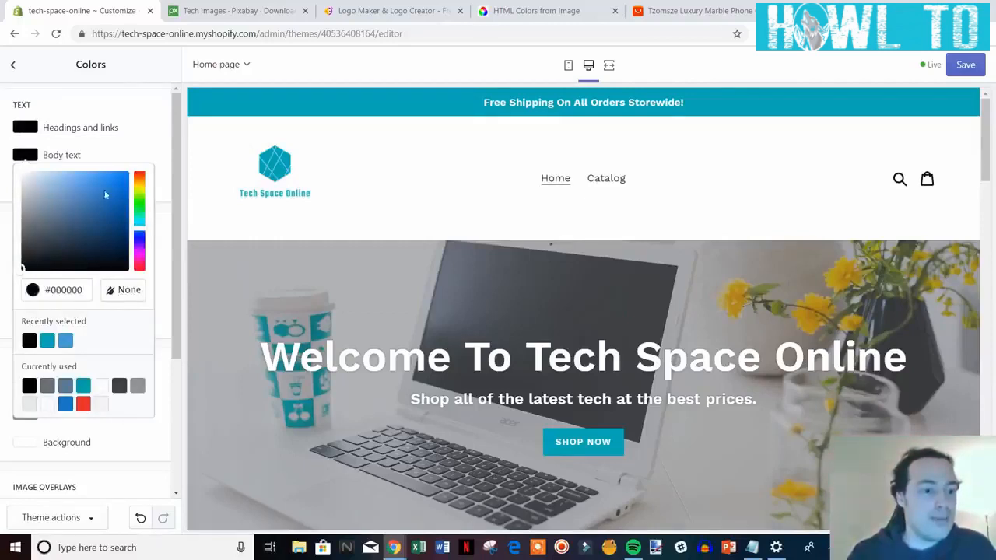
pyautogui.click(146, 138)
pyautogui.click(28, 129)
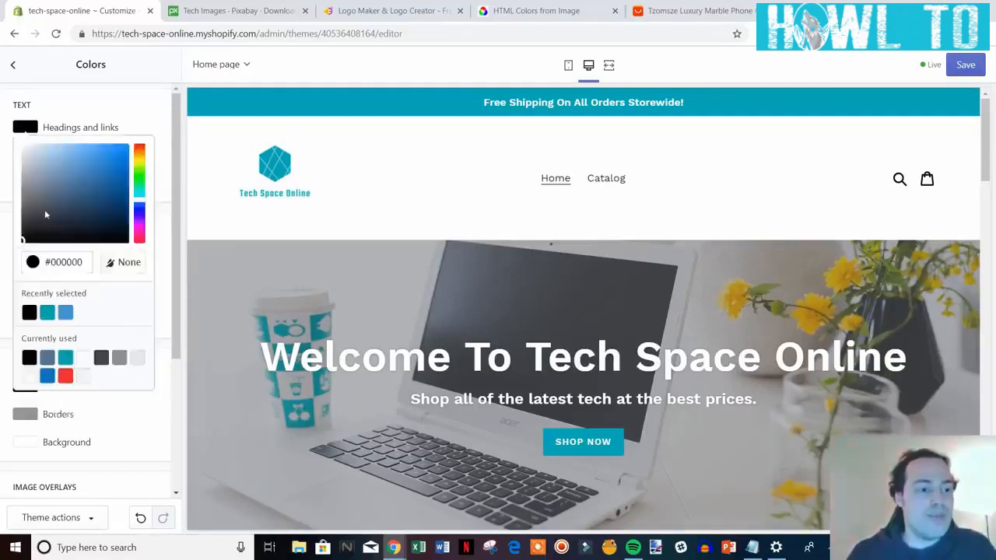
pyautogui.click(148, 114)
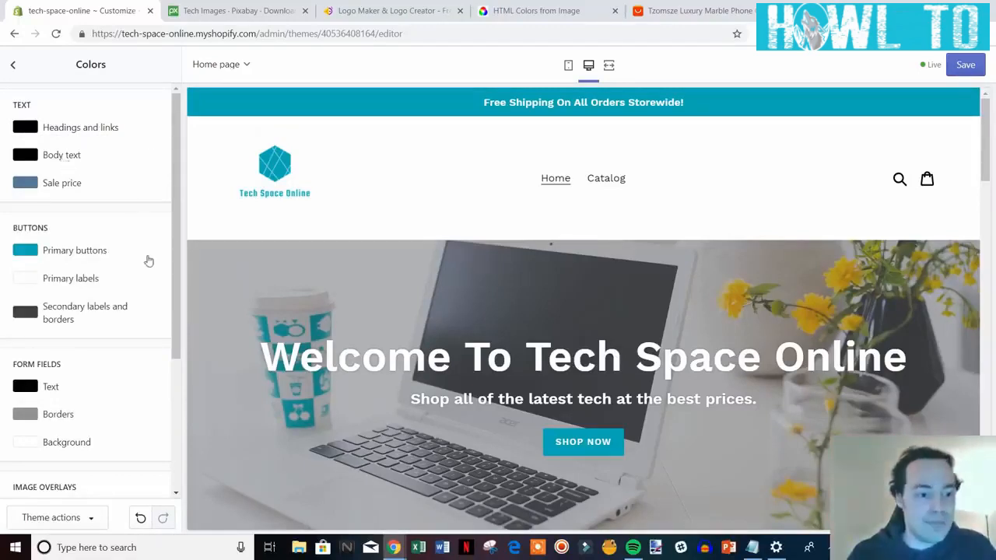
# Check the hero heading in the preview and save the new theme colours.
pyautogui.scroll(-1, 395, 263)
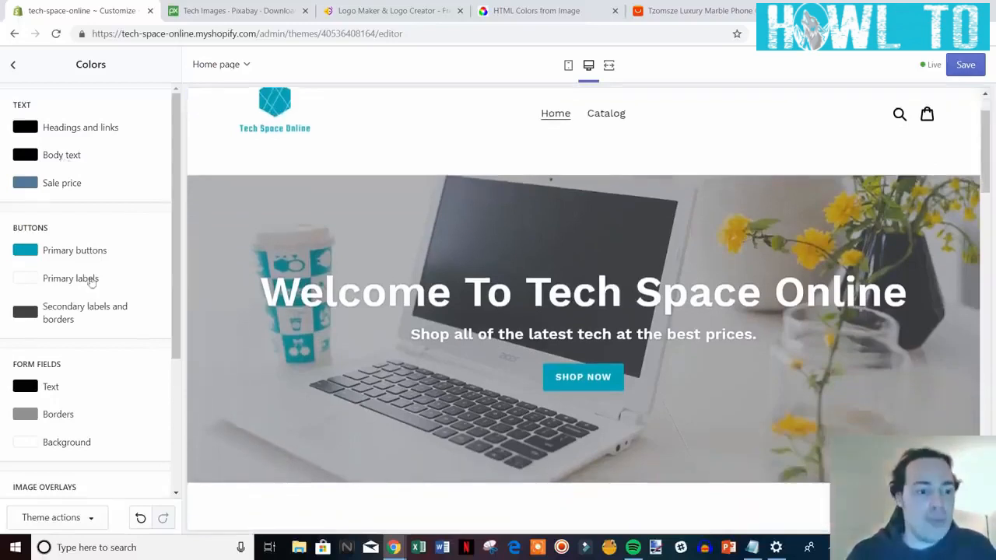
pyautogui.moveTo(261, 292); pyautogui.dragTo(908, 291)
pyautogui.click(158, 266)
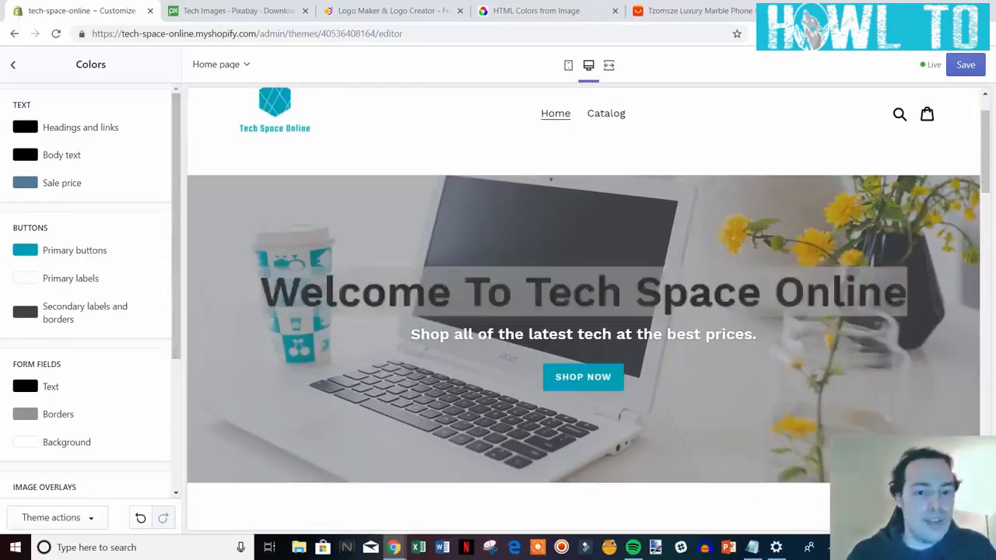
pyautogui.click(382, 328)
pyautogui.scroll(-3, 132, 291)
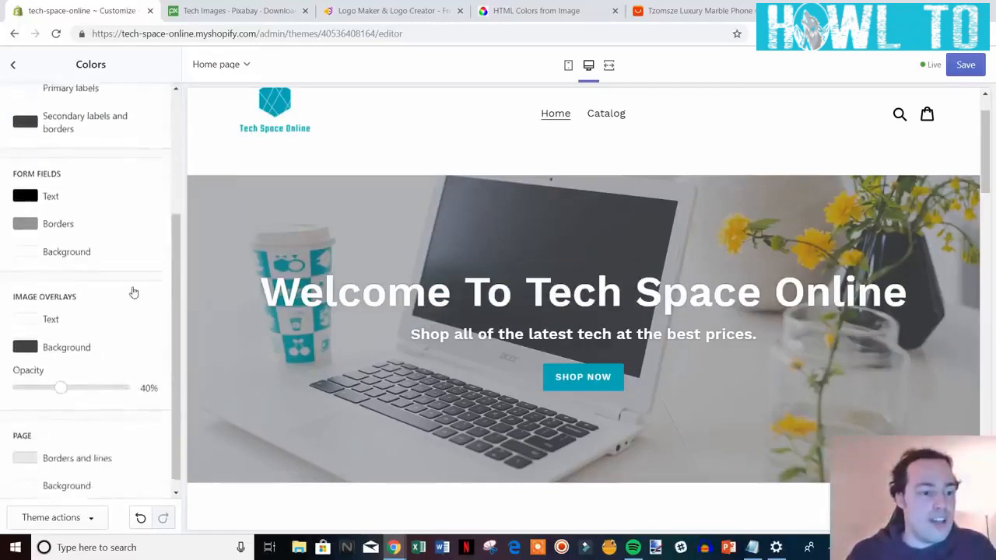
pyautogui.scroll(3, 132, 293)
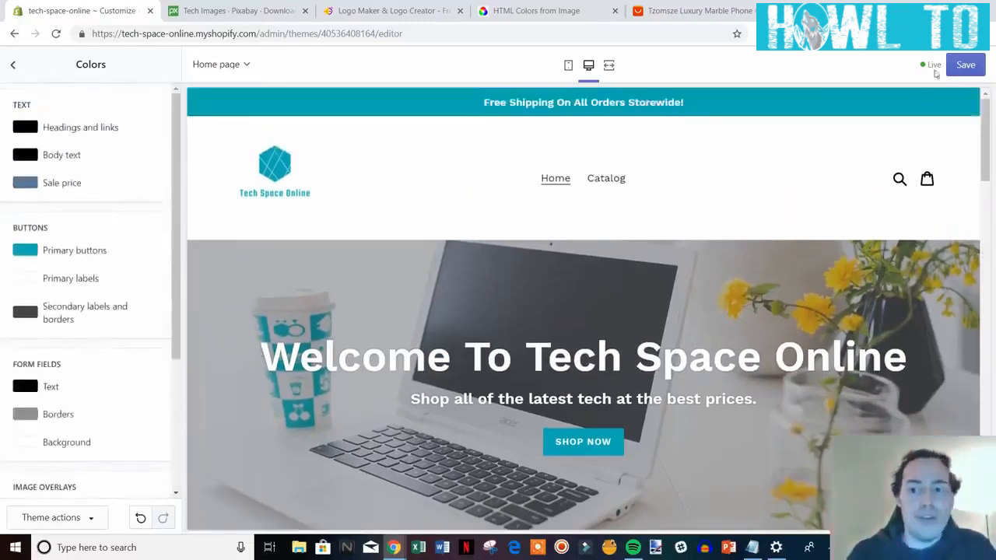
pyautogui.click(963, 66)
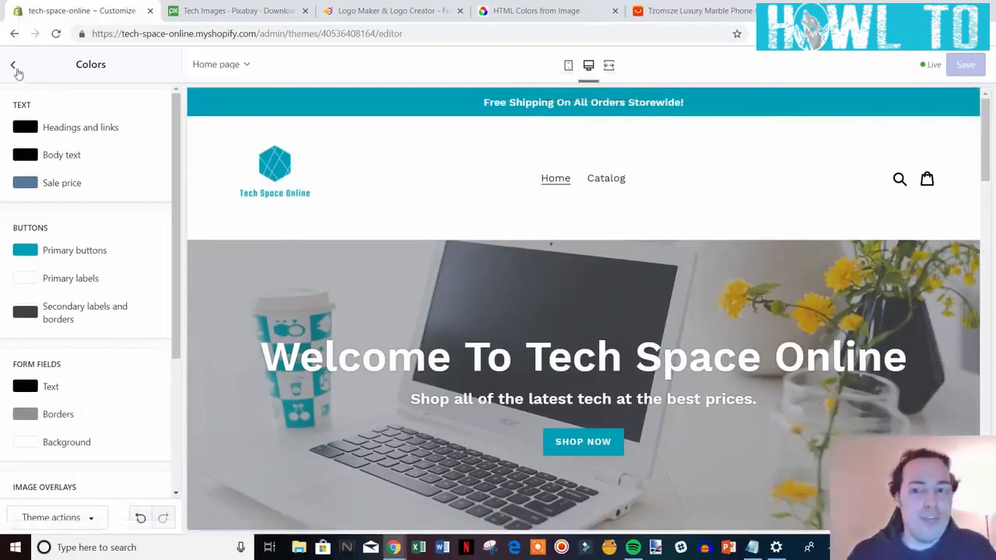
pyautogui.click(14, 66)
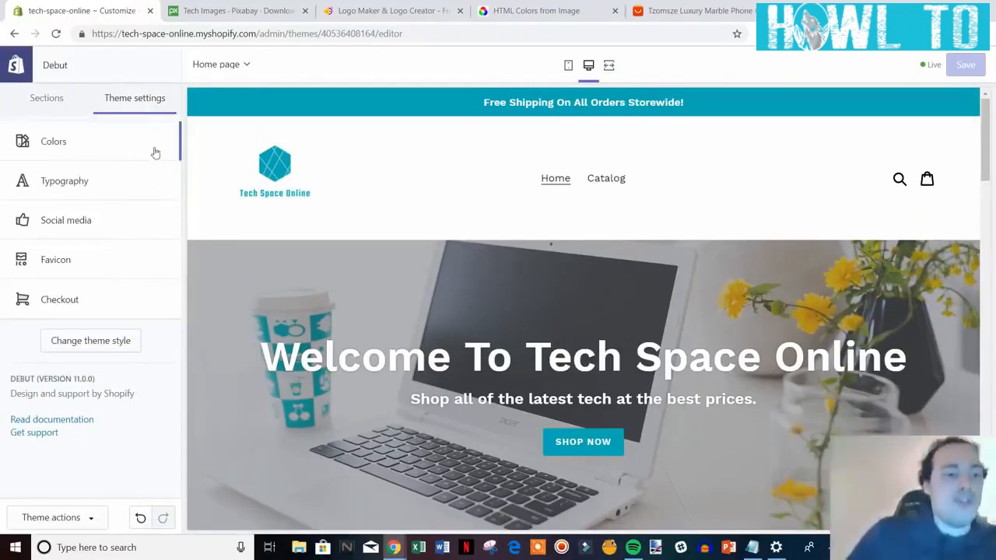
pyautogui.click(124, 192)
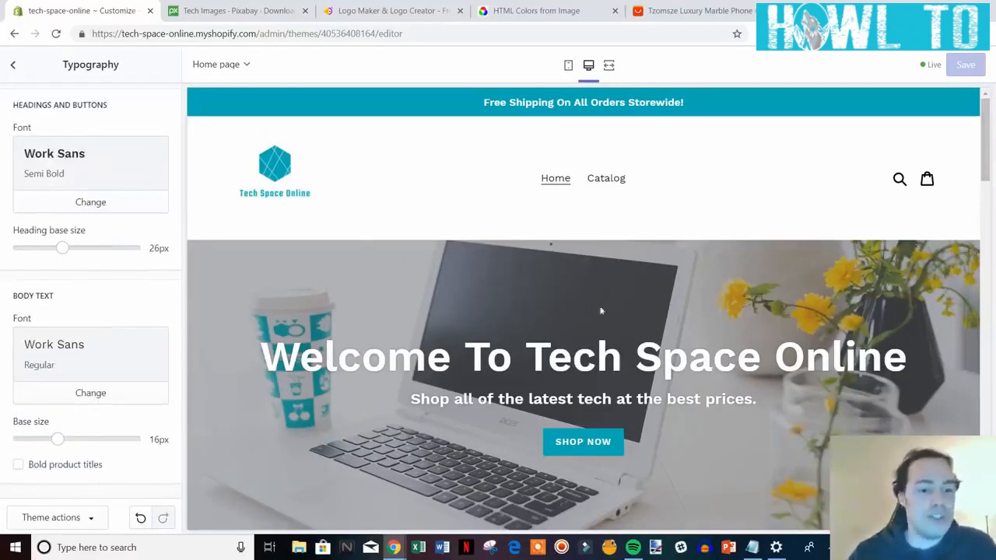
pyautogui.scroll(-1, 667, 307)
pyautogui.scroll(1, 354, 385)
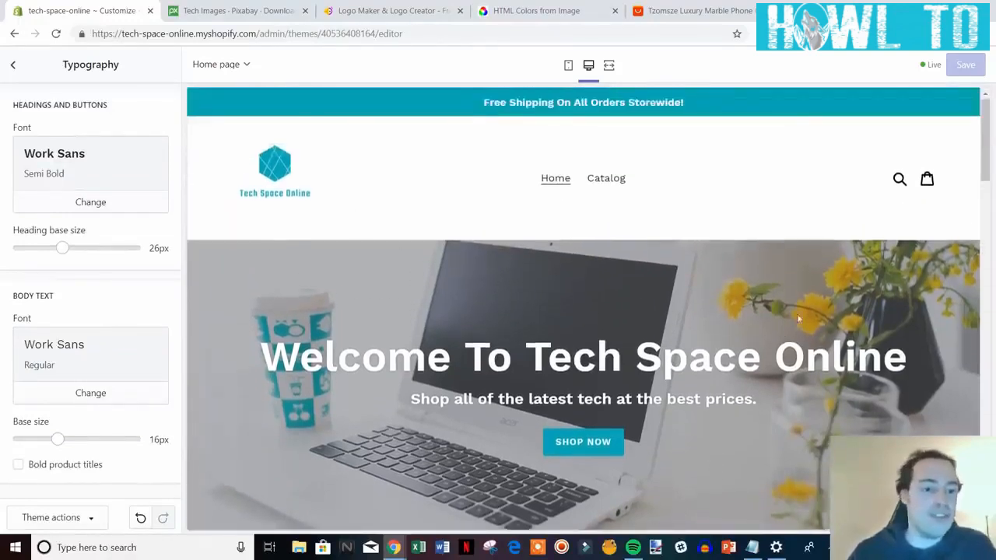
pyautogui.click(131, 207)
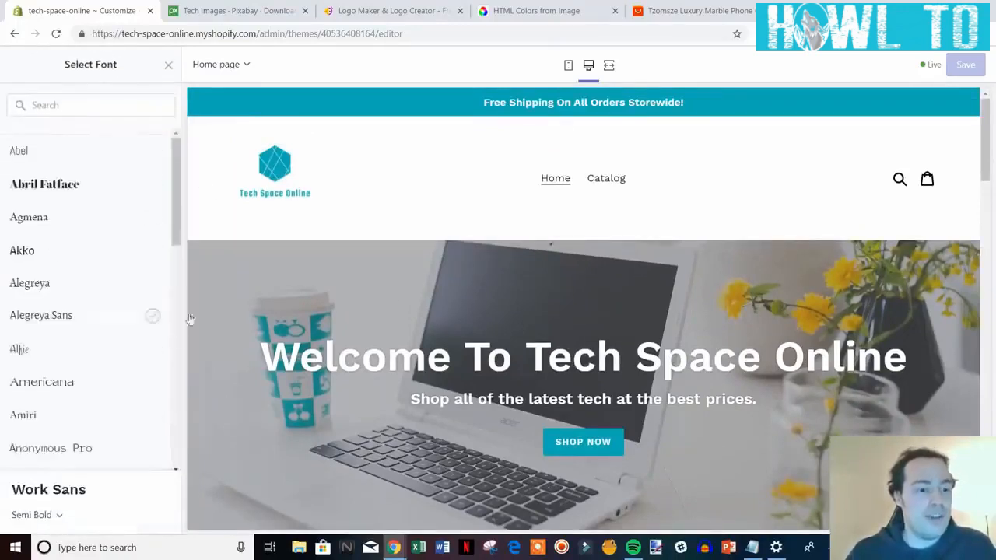
pyautogui.scroll(-1, 101, 241)
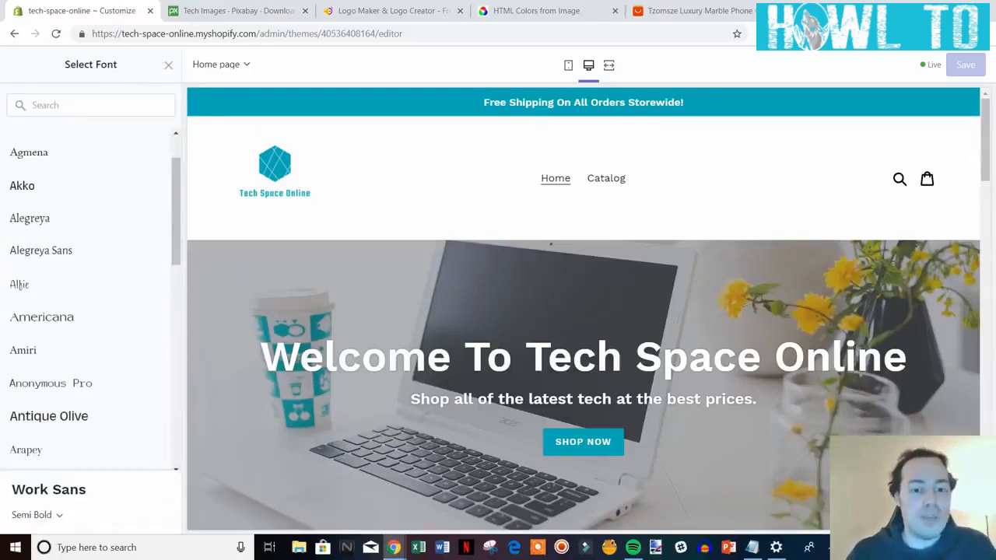
pyautogui.click(169, 65)
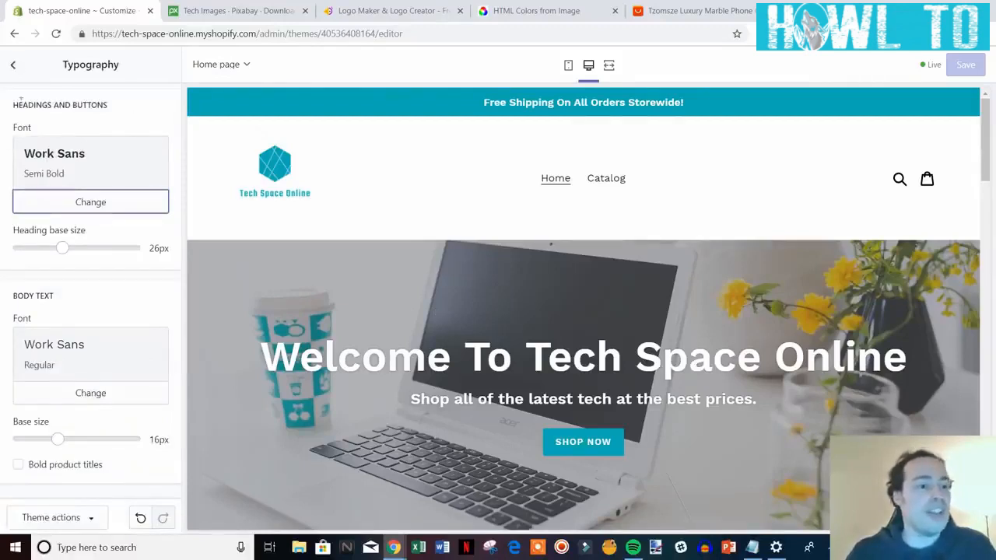
pyautogui.click(13, 68)
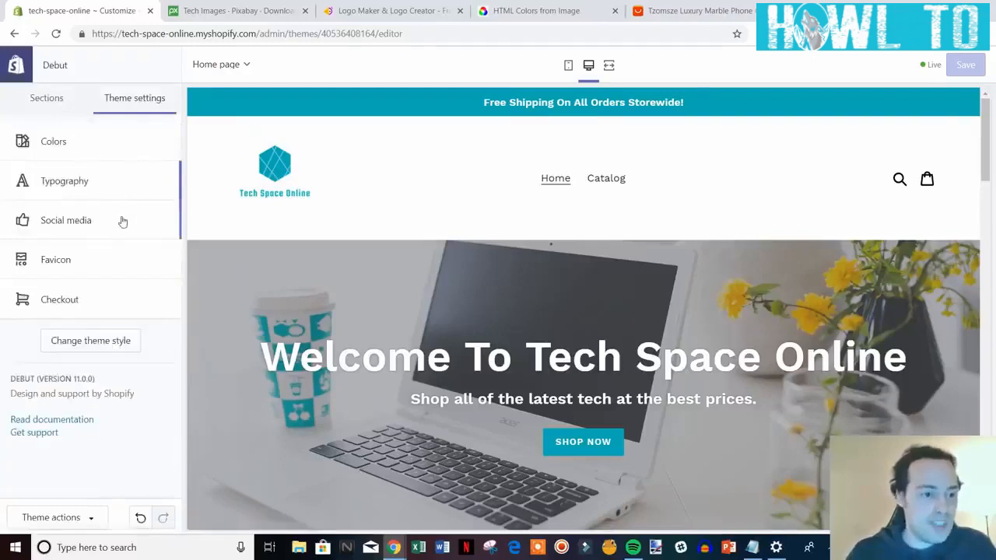
# Leave the Twitter and Facebook social links empty and move on to Favicon settings.
pyautogui.click(128, 222)
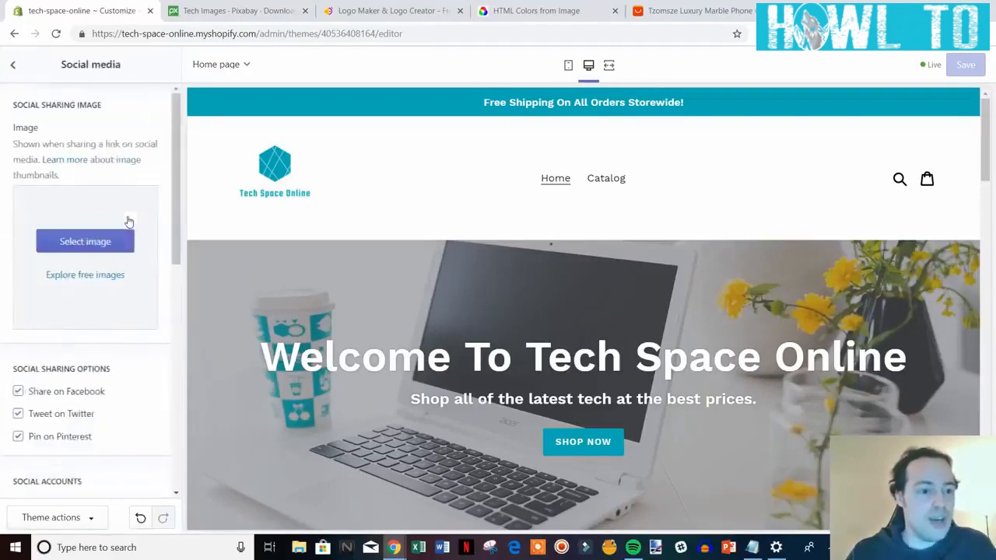
pyautogui.scroll(-3, 142, 235)
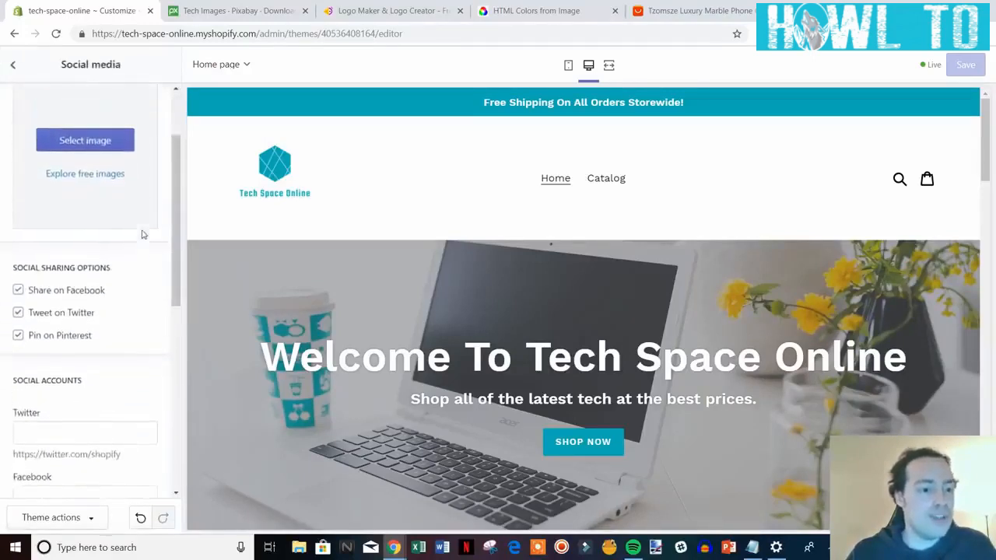
pyautogui.scroll(-3, 142, 234)
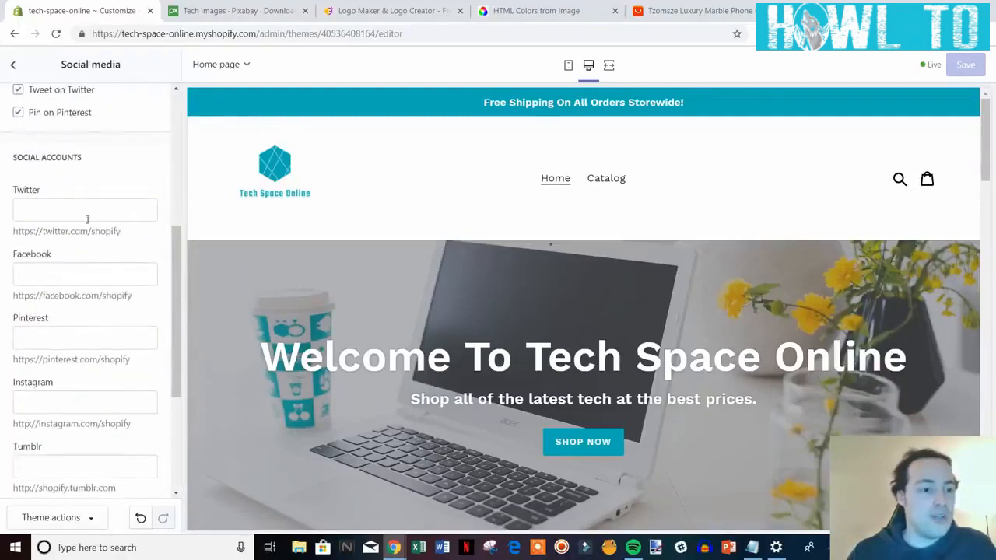
pyautogui.click(69, 209)
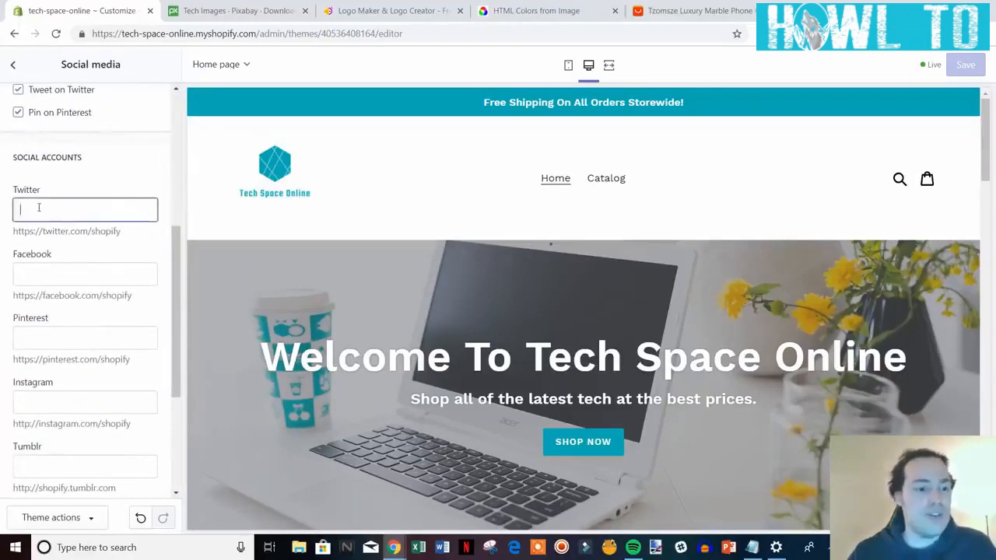
pyautogui.click(66, 273)
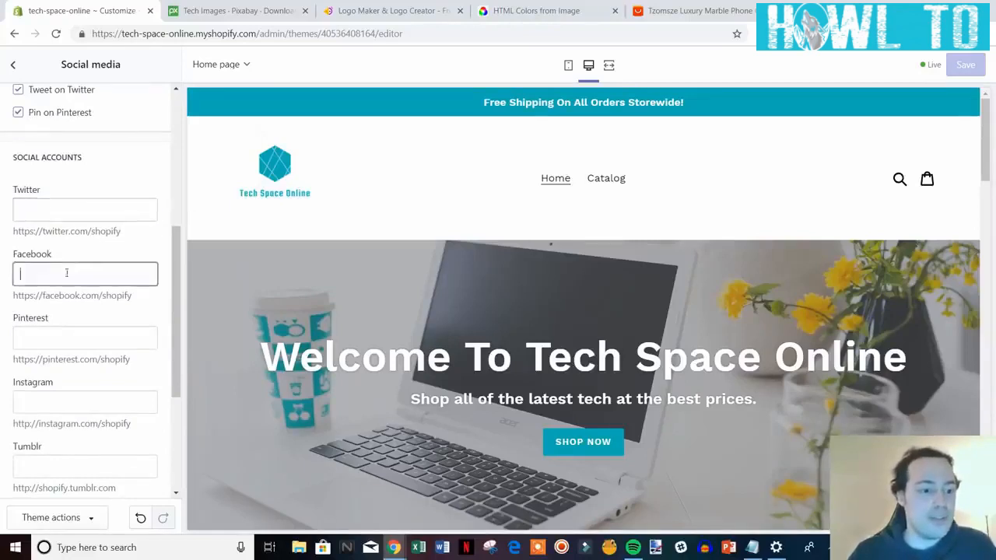
pyautogui.scroll(-1, 136, 317)
pyautogui.scroll(-1, 39, 257)
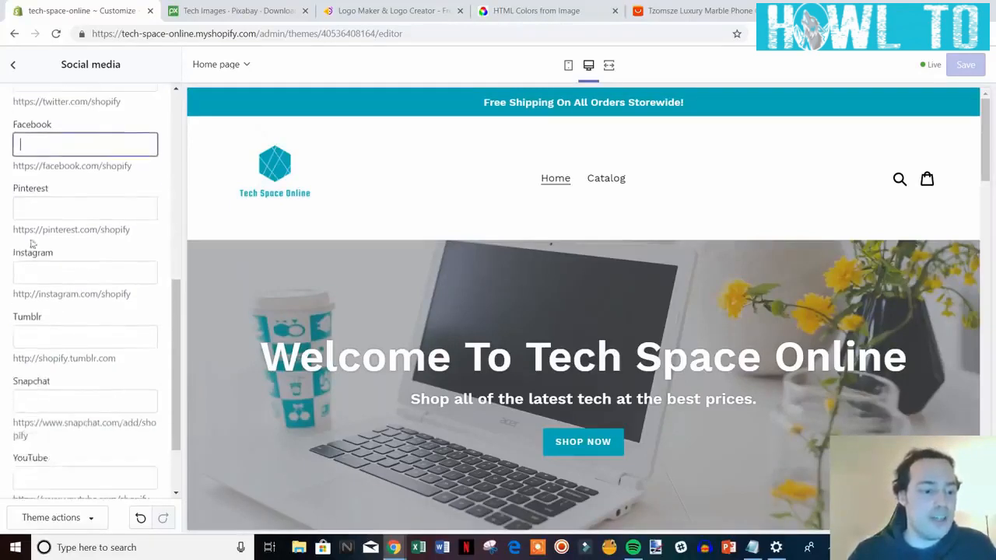
pyautogui.scroll(5, 78, 436)
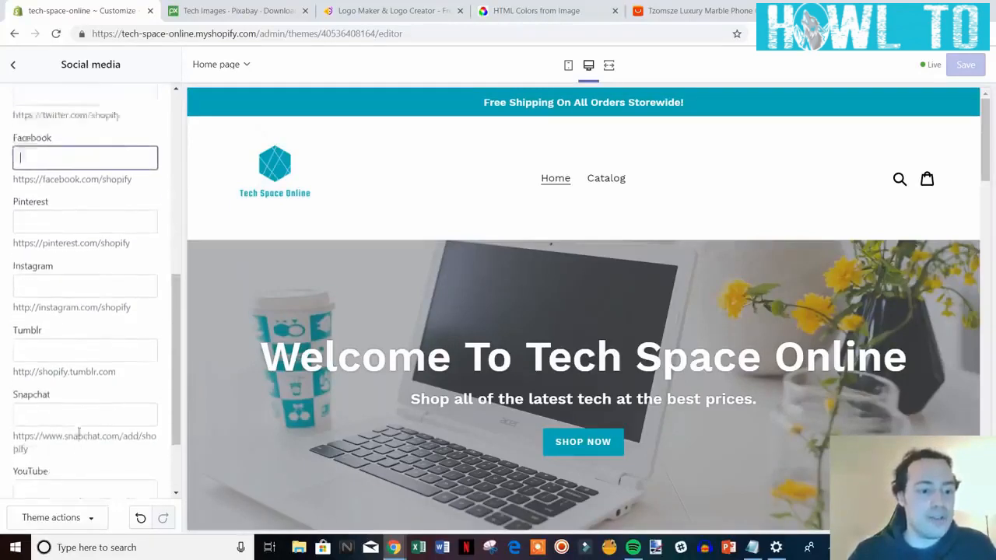
pyautogui.click(12, 65)
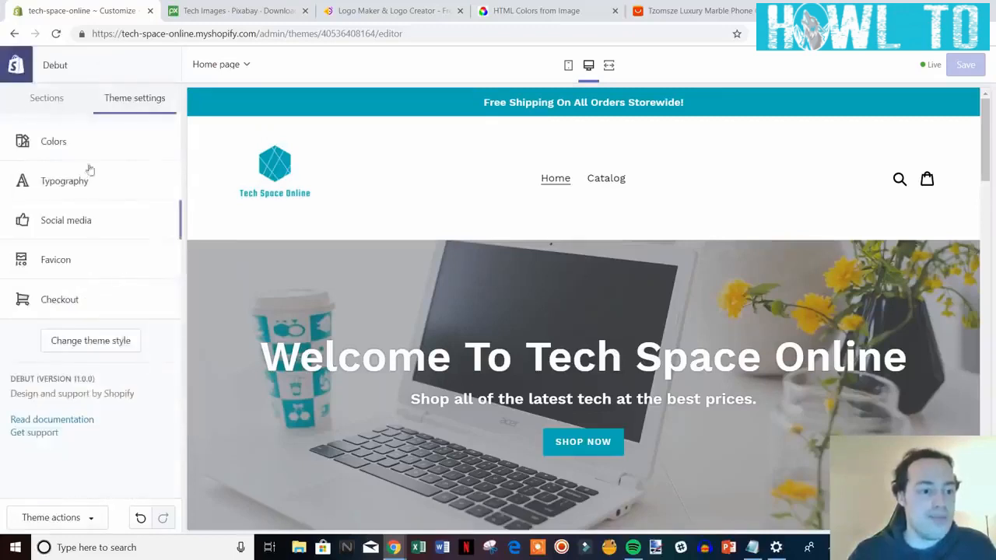
pyautogui.click(107, 268)
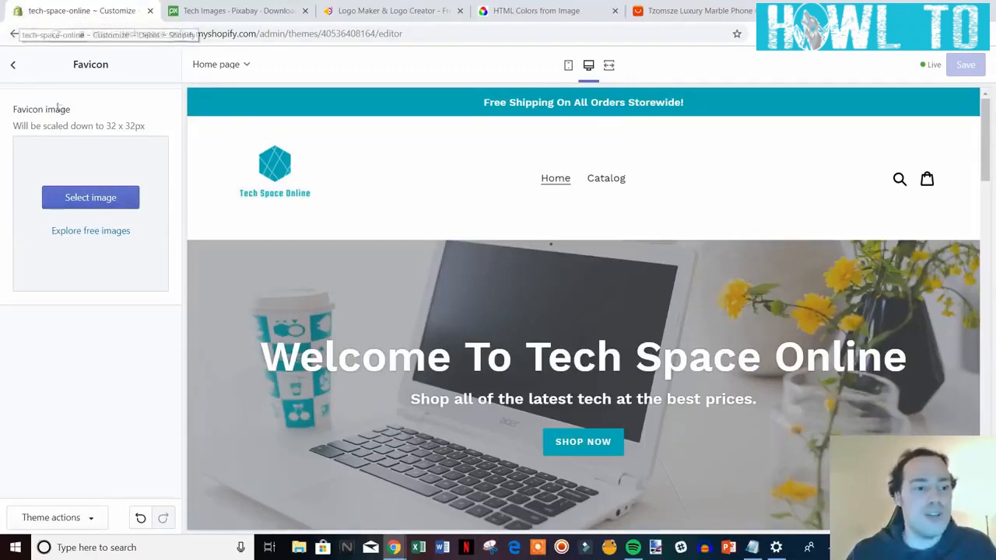
# Upload the Hatchful logo image from HatchfulExport-All as the favicon and save the theme.
pyautogui.click(81, 201)
pyautogui.click(105, 205)
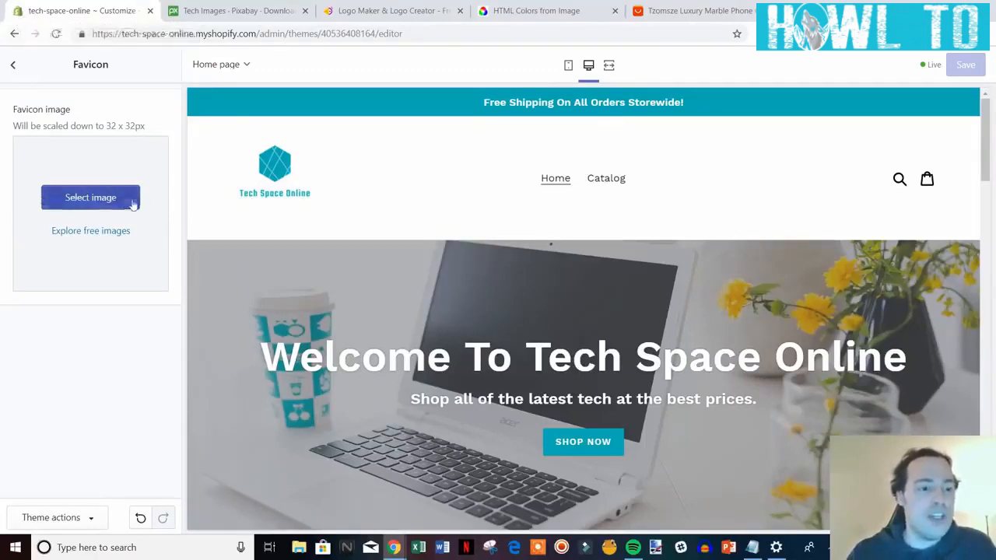
pyautogui.click(53, 168)
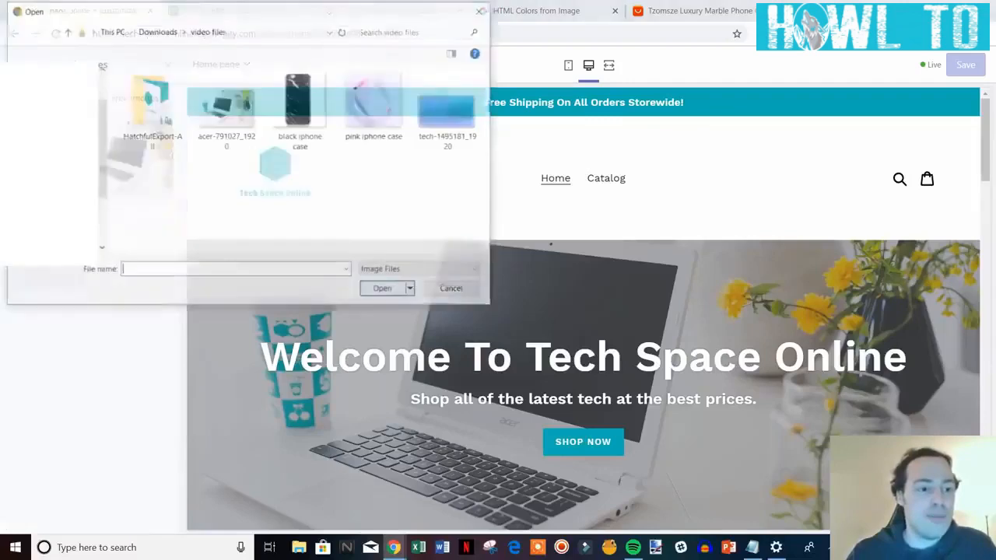
pyautogui.doubleClick(165, 122)
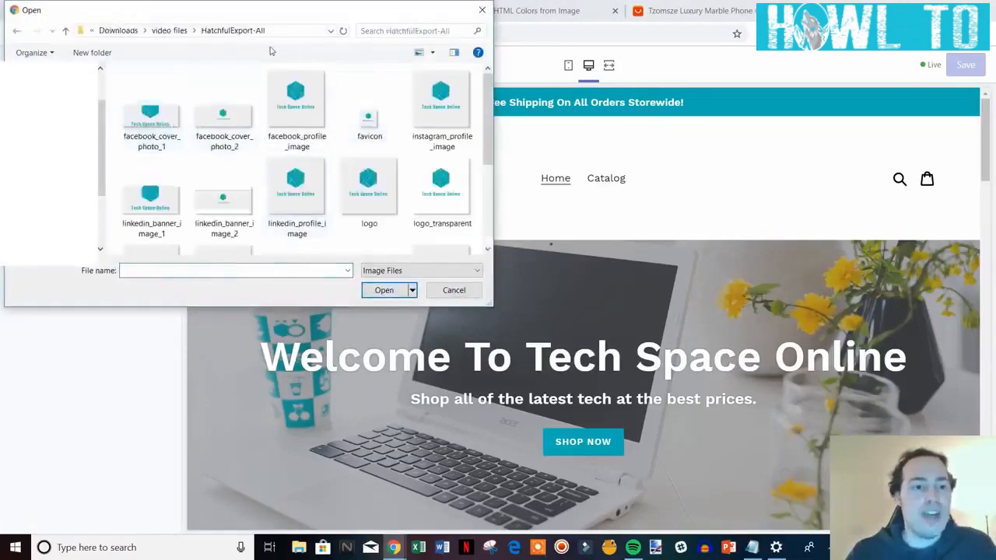
pyautogui.moveTo(304, 14); pyautogui.dragTo(298, 72)
pyautogui.moveTo(238, 59); pyautogui.dragTo(248, 15)
pyautogui.scroll(-2, 180, 116)
pyautogui.scroll(3, 180, 116)
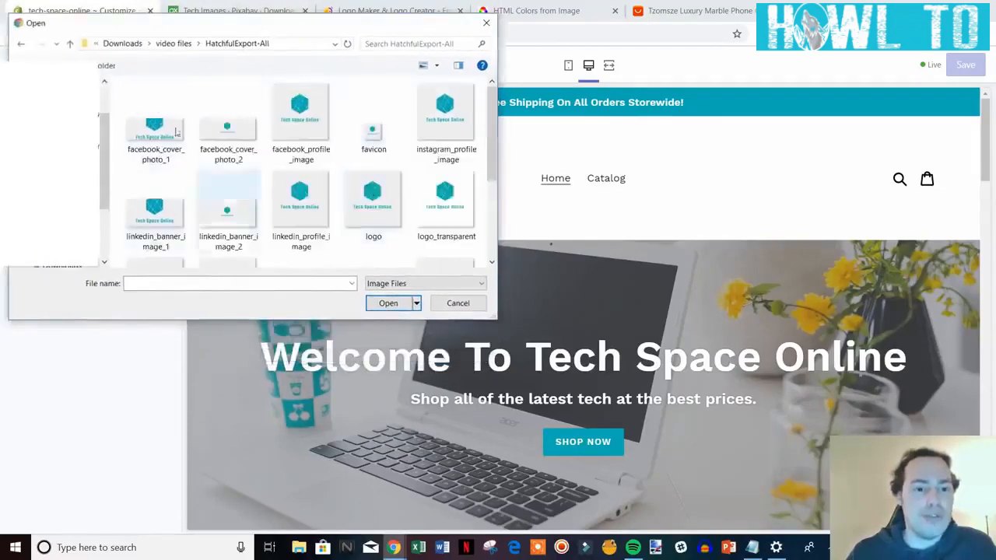
pyautogui.doubleClick(381, 149)
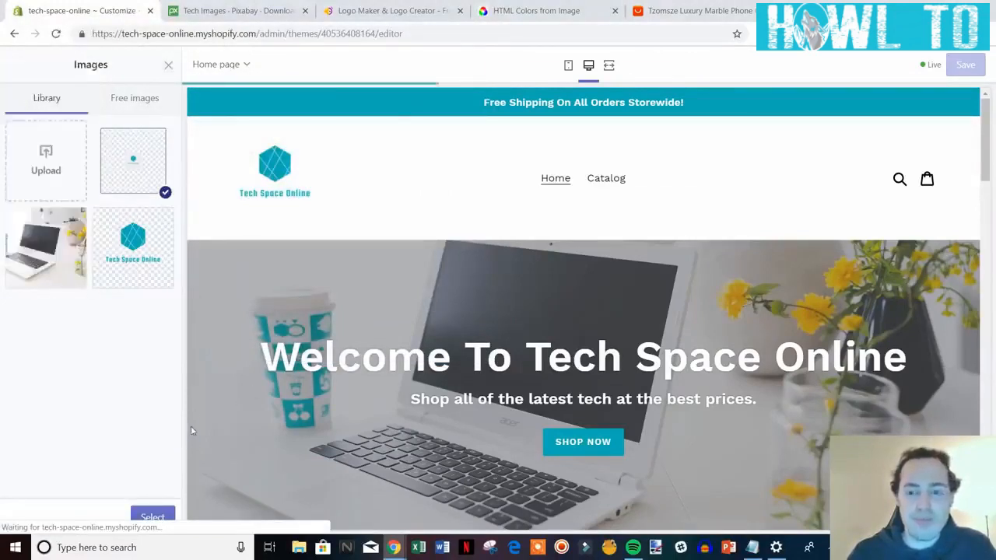
pyautogui.click(159, 519)
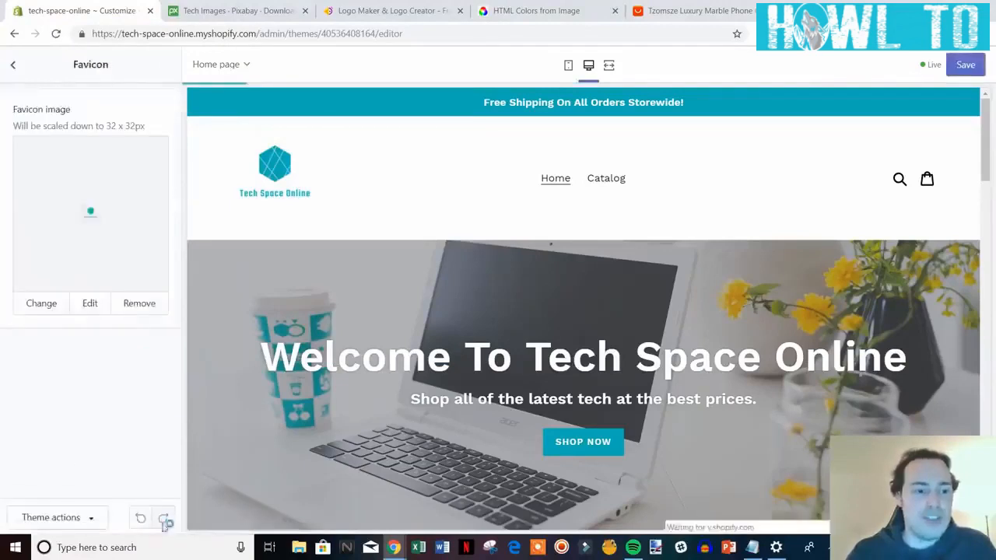
pyautogui.click(965, 65)
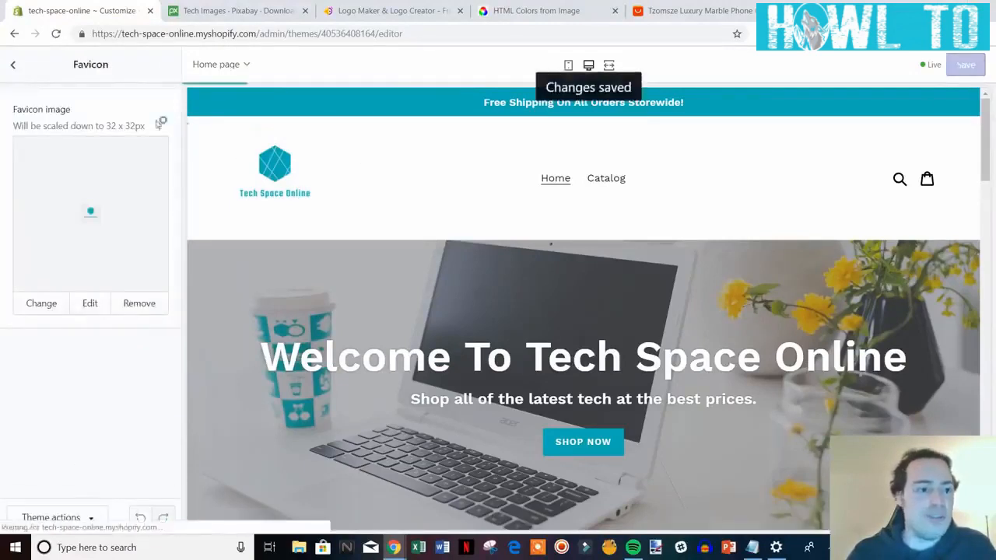
pyautogui.click(12, 69)
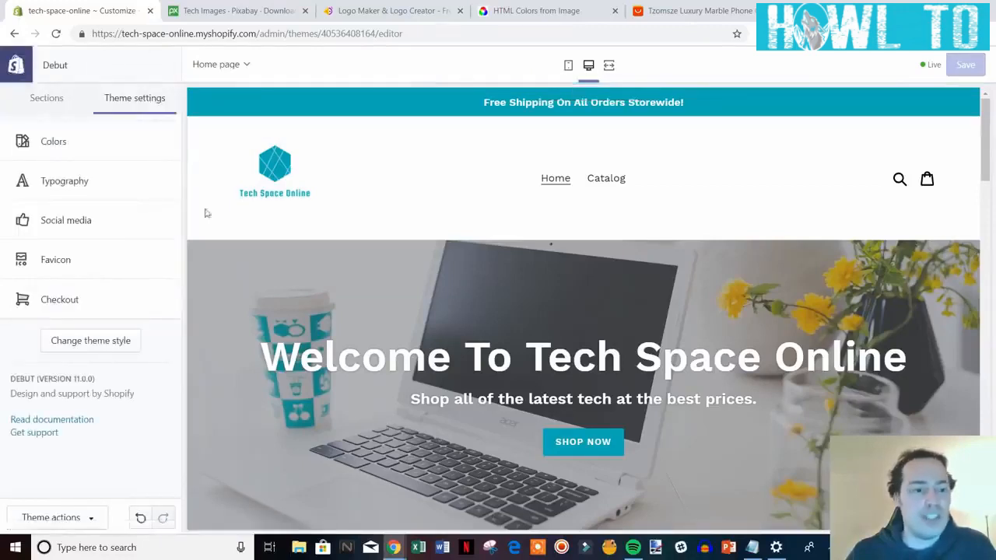
# Show the homepage sections list and scroll the preview through Featured collection to Image with text.
pyautogui.click(51, 108)
pyautogui.scroll(-1, 813, 418)
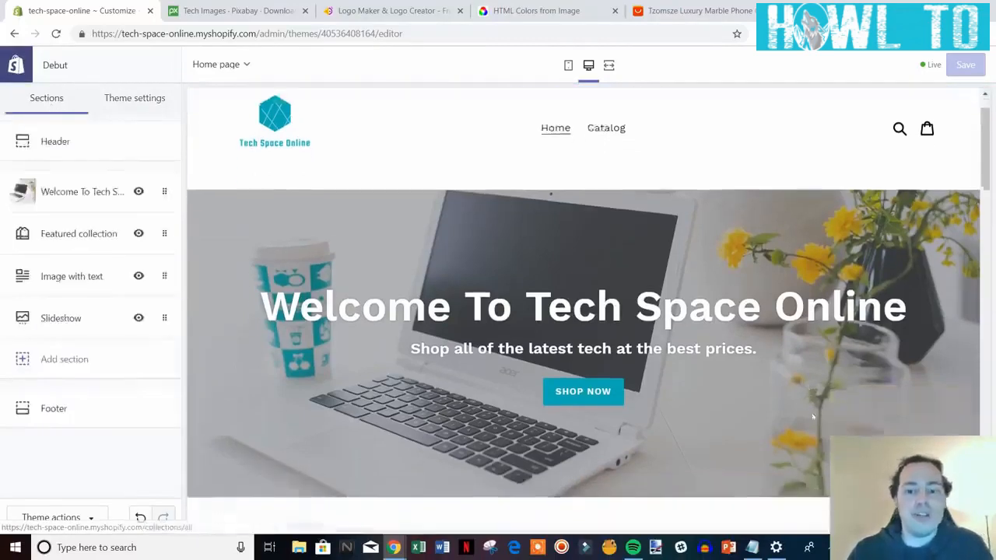
pyautogui.scroll(-5, 813, 418)
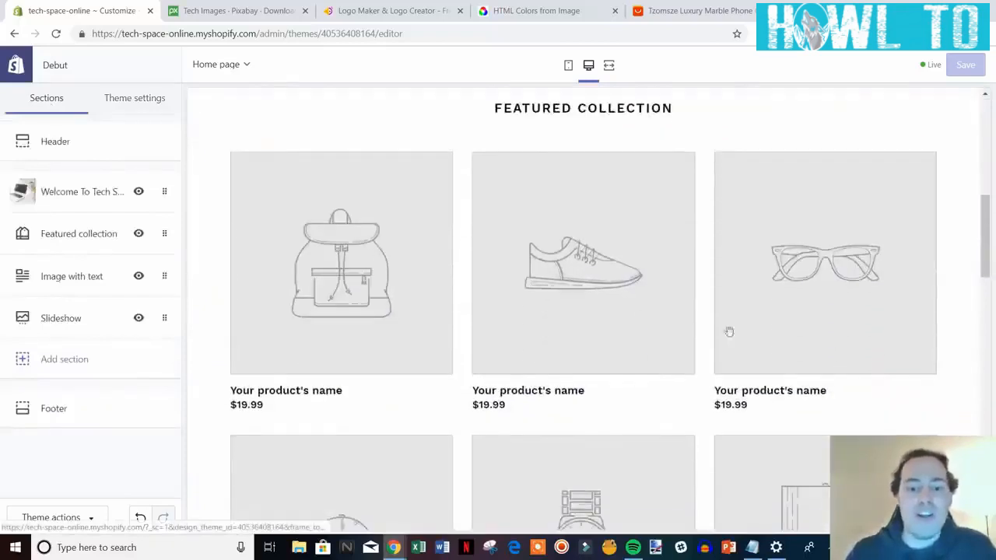
pyautogui.scroll(-1, 696, 296)
pyautogui.scroll(2, 554, 306)
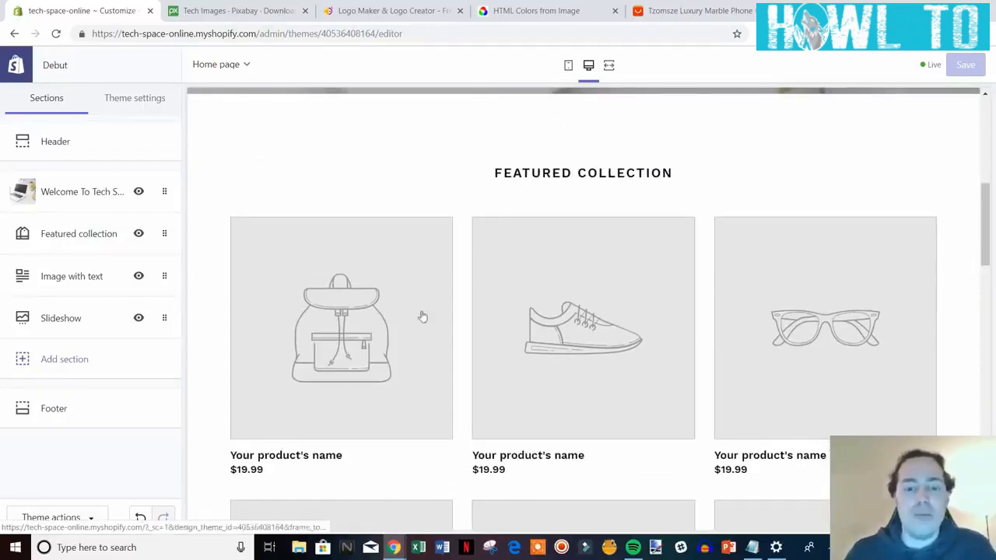
pyautogui.moveTo(986, 232); pyautogui.dragTo(986, 253)
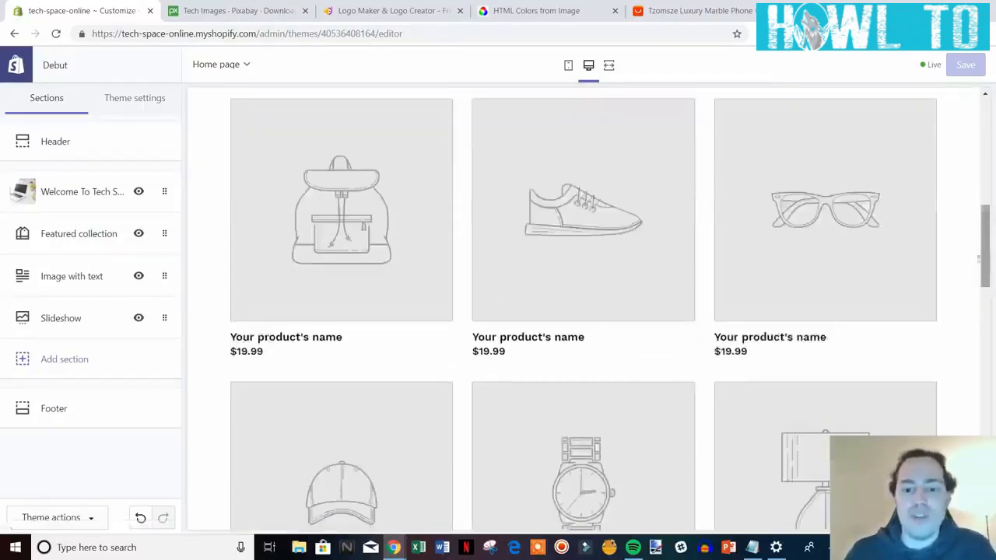
pyautogui.scroll(1, 656, 363)
pyautogui.scroll(-1, 582, 339)
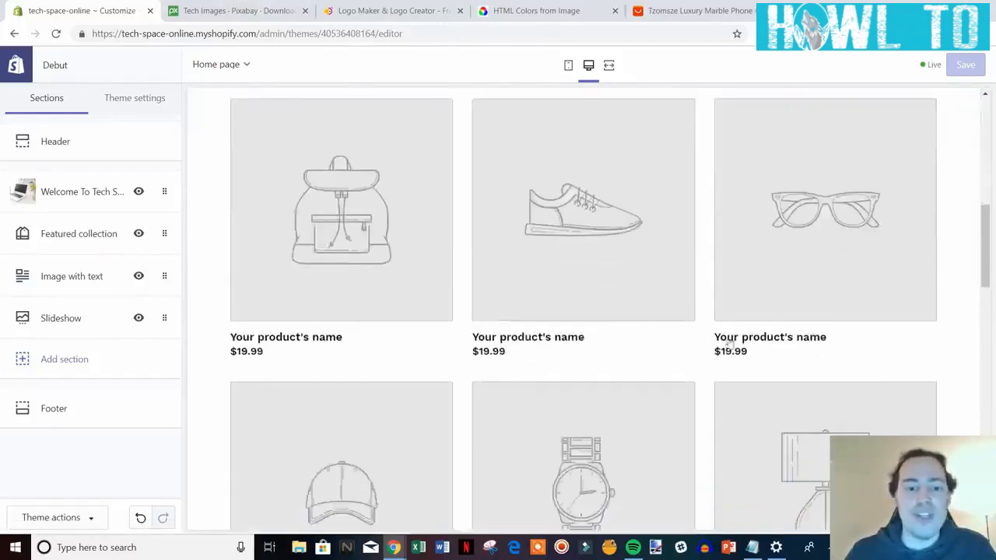
pyautogui.scroll(-5, 728, 340)
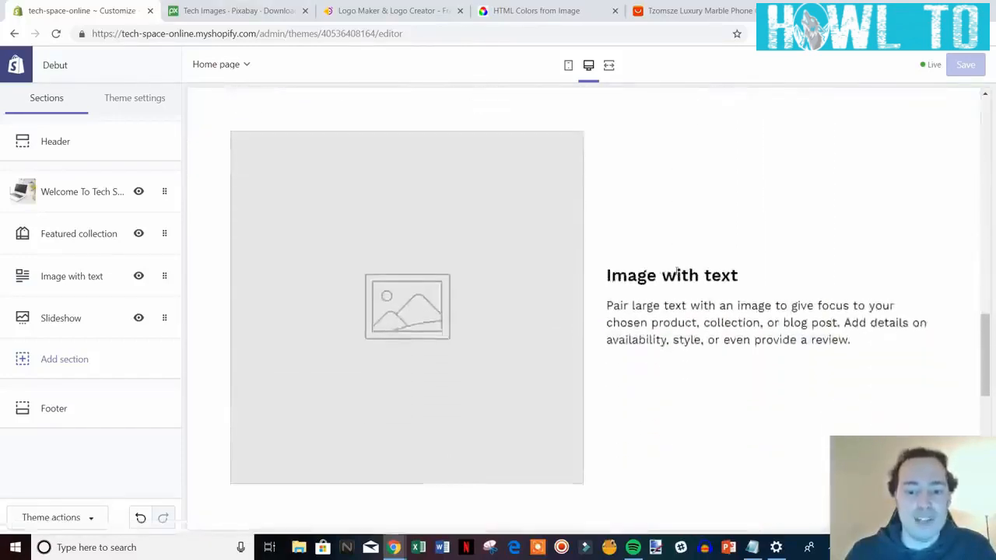
pyautogui.scroll(-2, 677, 276)
pyautogui.scroll(1, 725, 316)
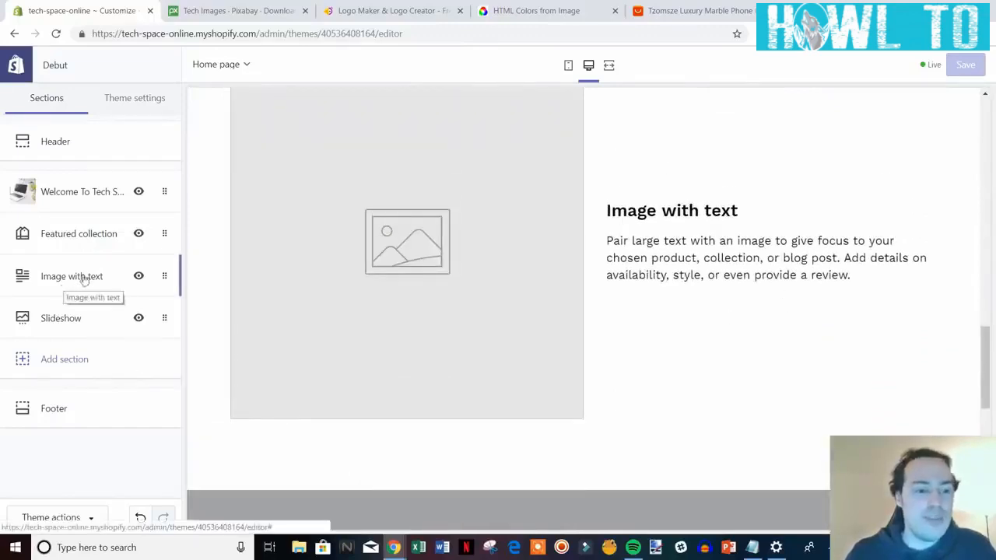
pyautogui.scroll(1, 623, 415)
pyautogui.scroll(-1, 649, 415)
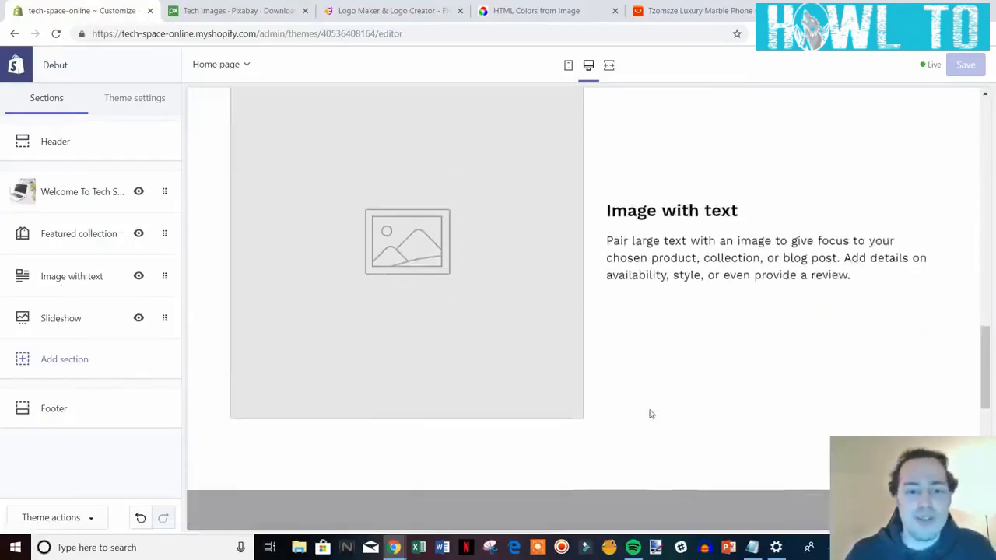
# Open the Image with text section's settings and use Remove section to delete it.
pyautogui.click(55, 276)
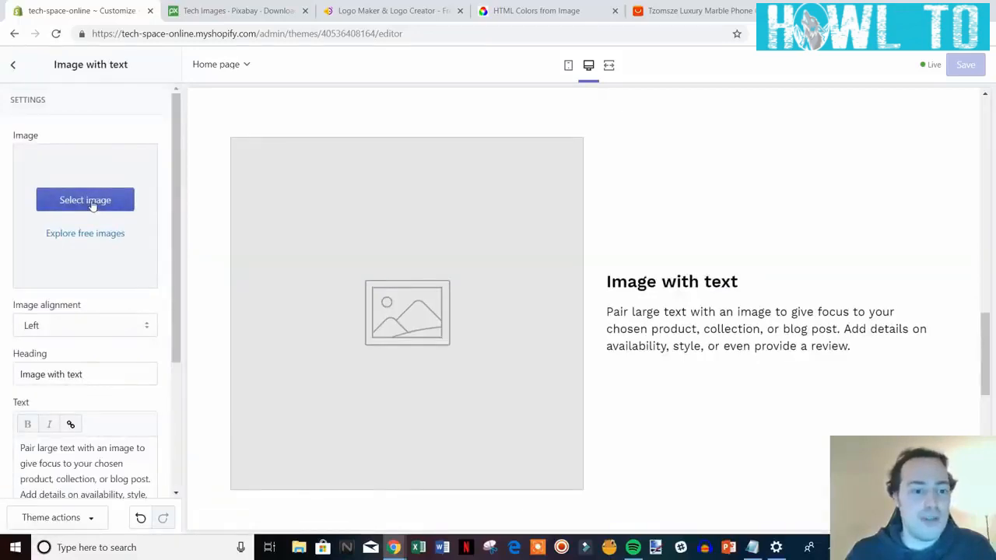
pyautogui.scroll(-1, 848, 365)
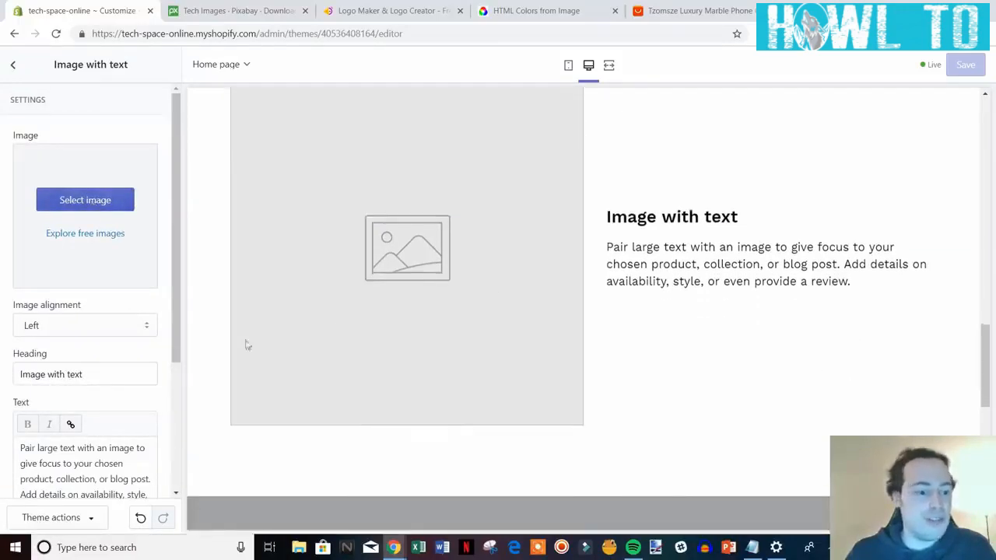
pyautogui.scroll(-5, 676, 383)
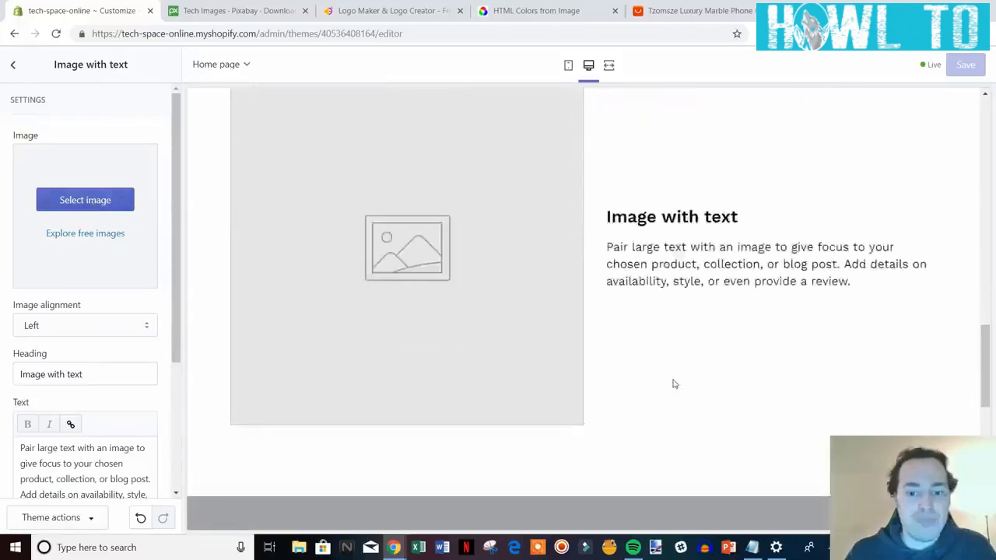
pyautogui.scroll(-2, 102, 249)
pyautogui.scroll(-1, 102, 249)
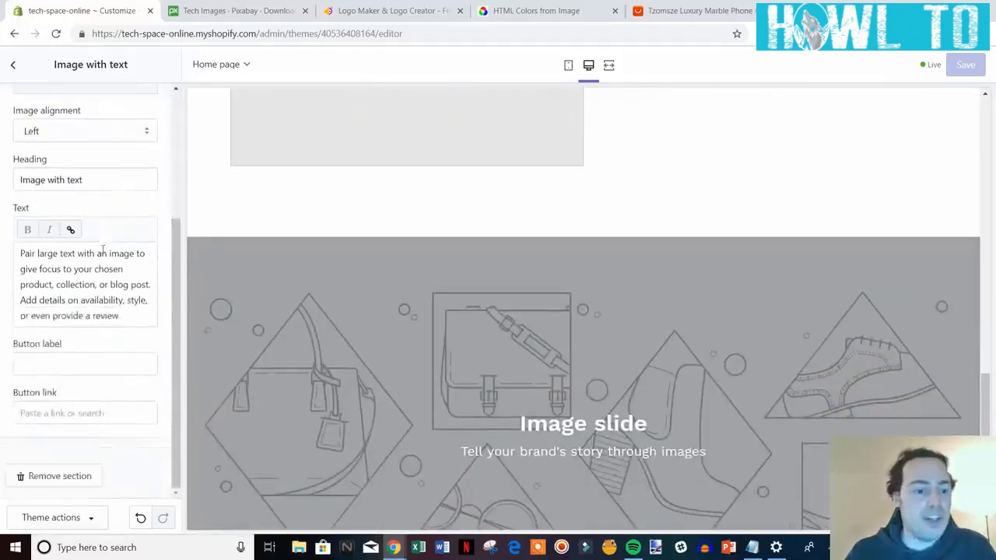
pyautogui.scroll(4, 542, 308)
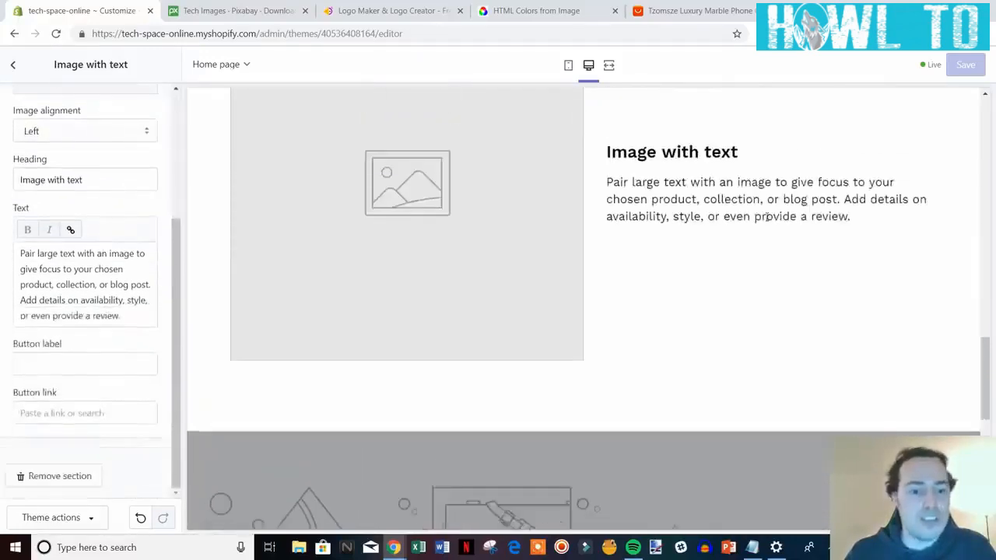
pyautogui.click(62, 475)
pyautogui.scroll(-5, 625, 282)
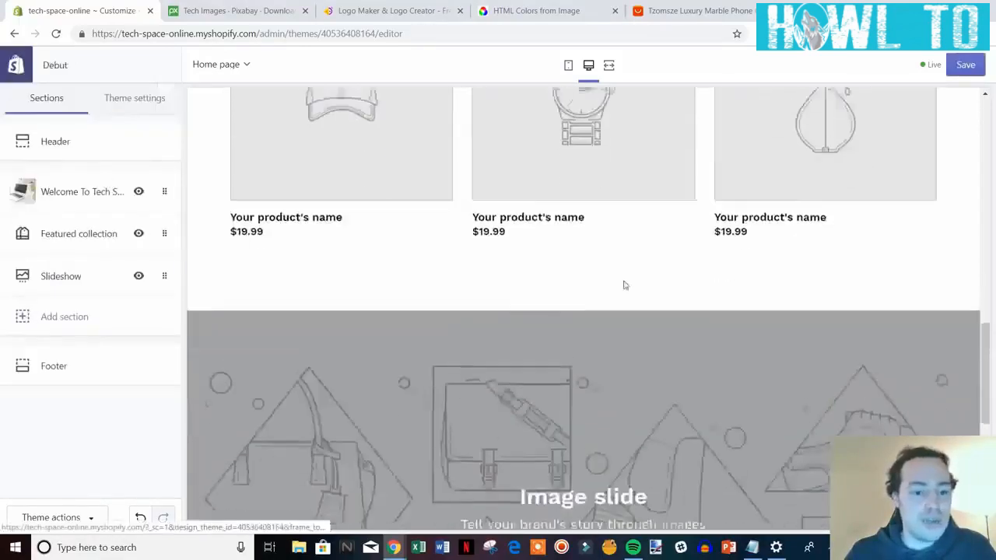
pyautogui.scroll(-3, 720, 309)
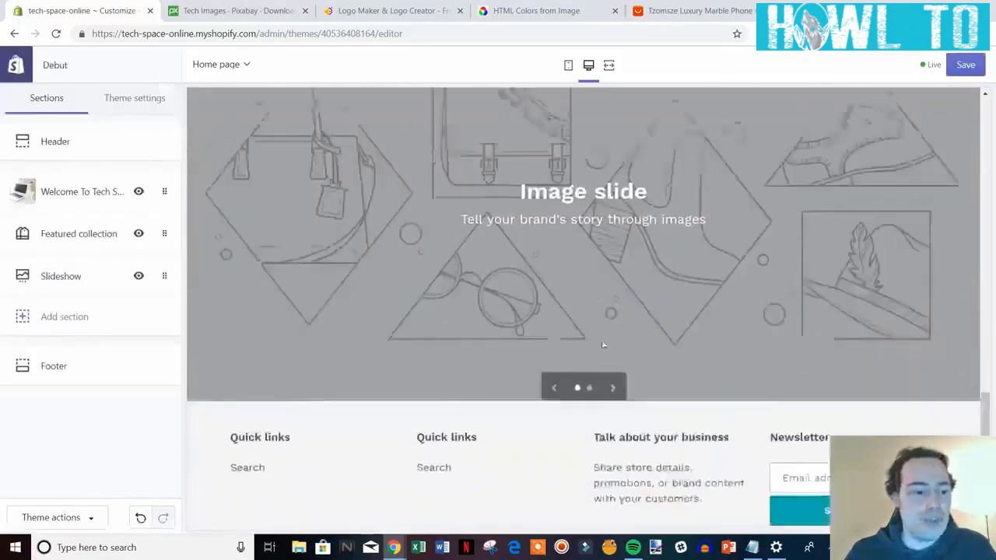
pyautogui.scroll(2, 593, 359)
pyautogui.scroll(10, 593, 359)
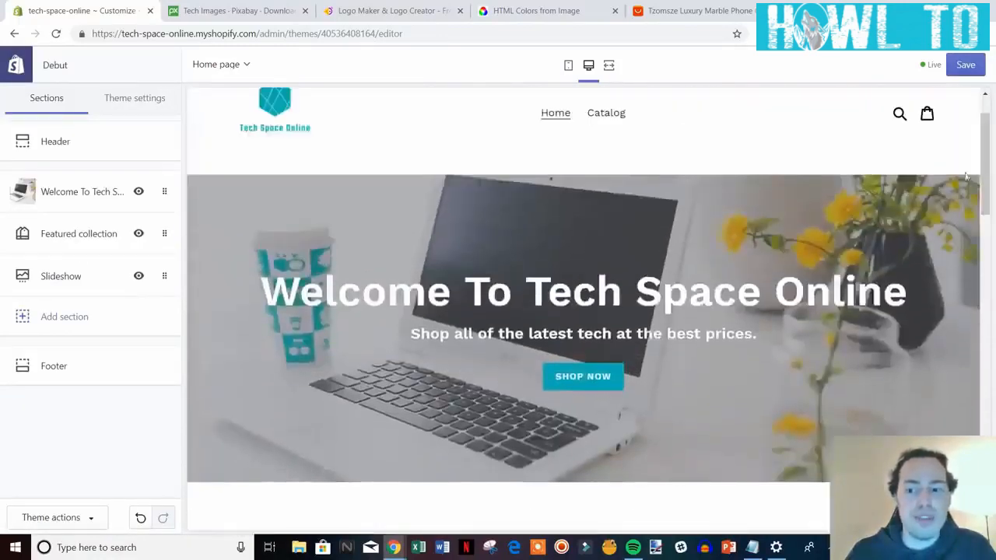
# Open the Slideshow section and expand its first Image slide to pick a picture.
pyautogui.moveTo(987, 179); pyautogui.dragTo(987, 412)
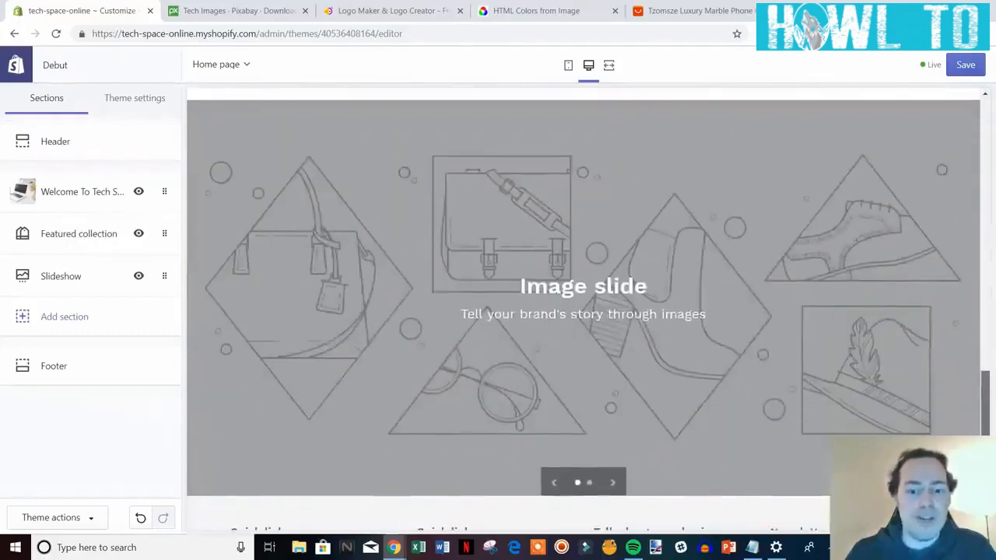
pyautogui.click(72, 275)
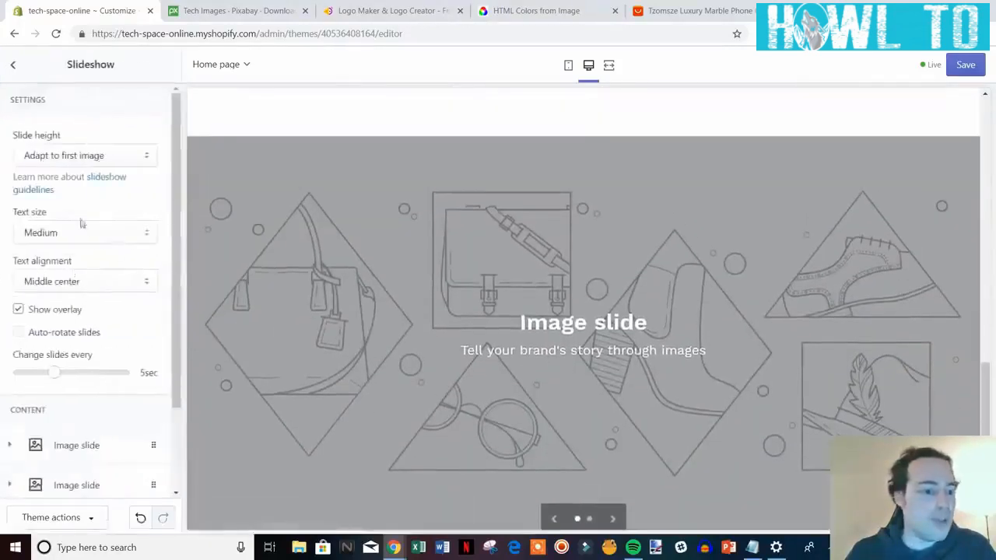
pyautogui.scroll(-3, 116, 327)
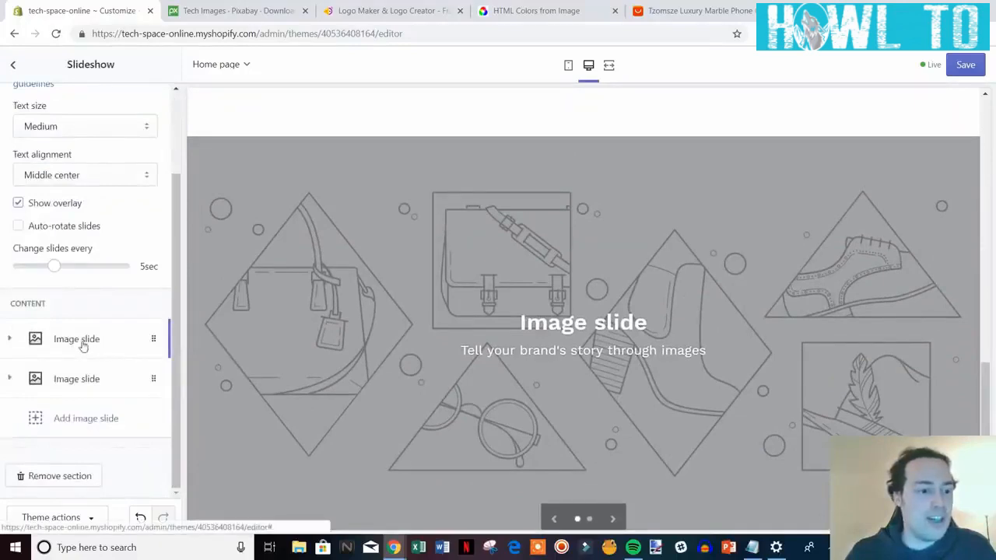
pyautogui.click(104, 343)
pyautogui.scroll(-1, 109, 362)
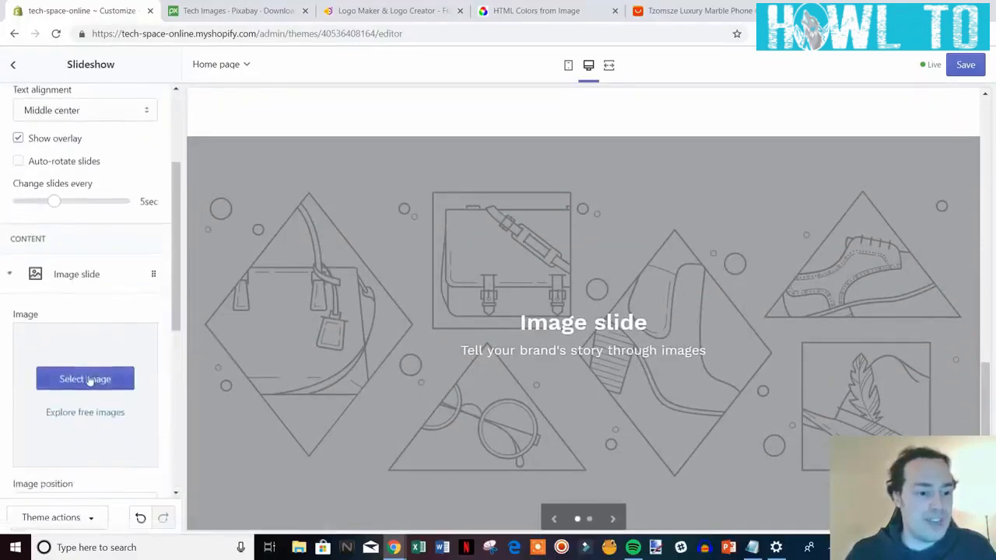
pyautogui.click(85, 379)
# Upload tech-1495181_1920 from the video files folder and select it for the first slide.
pyautogui.click(69, 189)
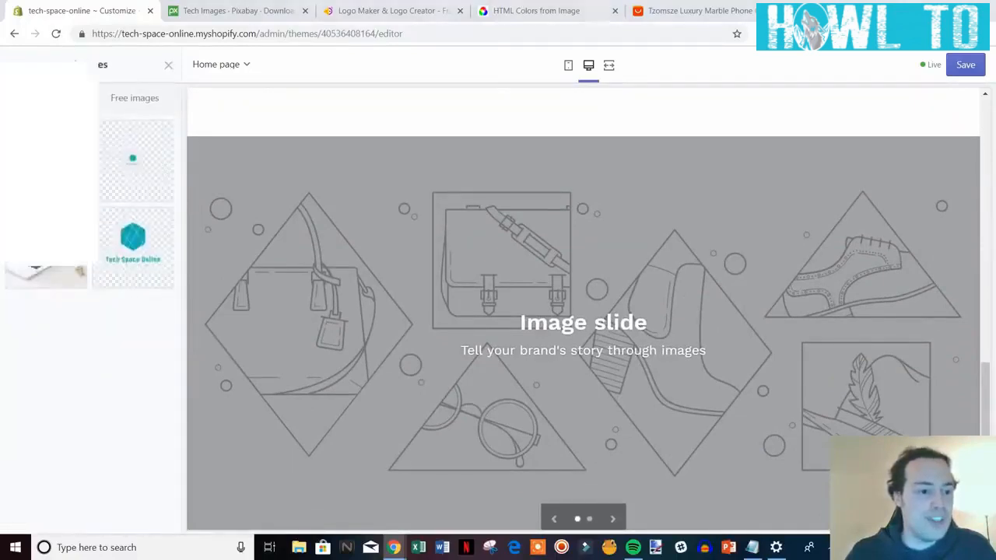
pyautogui.click(69, 44)
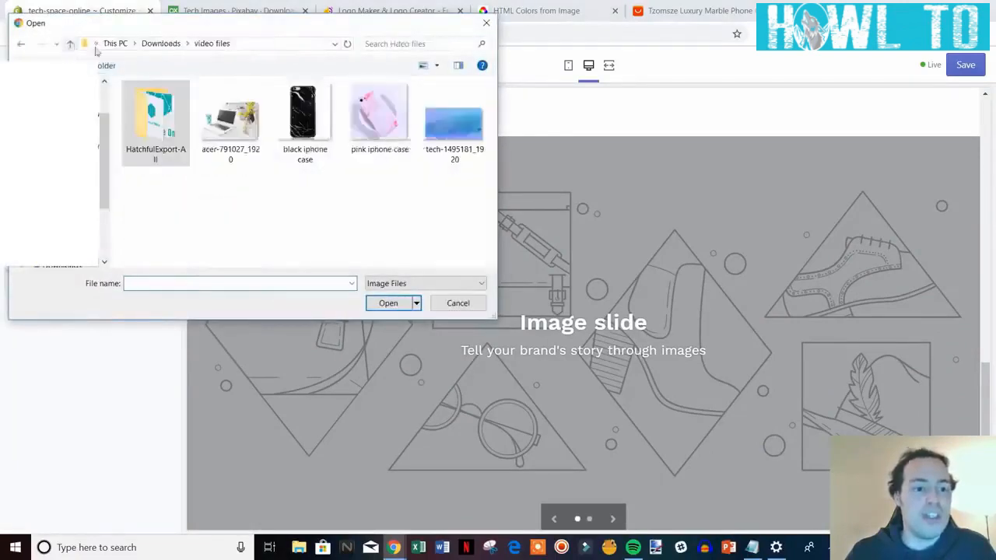
pyautogui.doubleClick(454, 125)
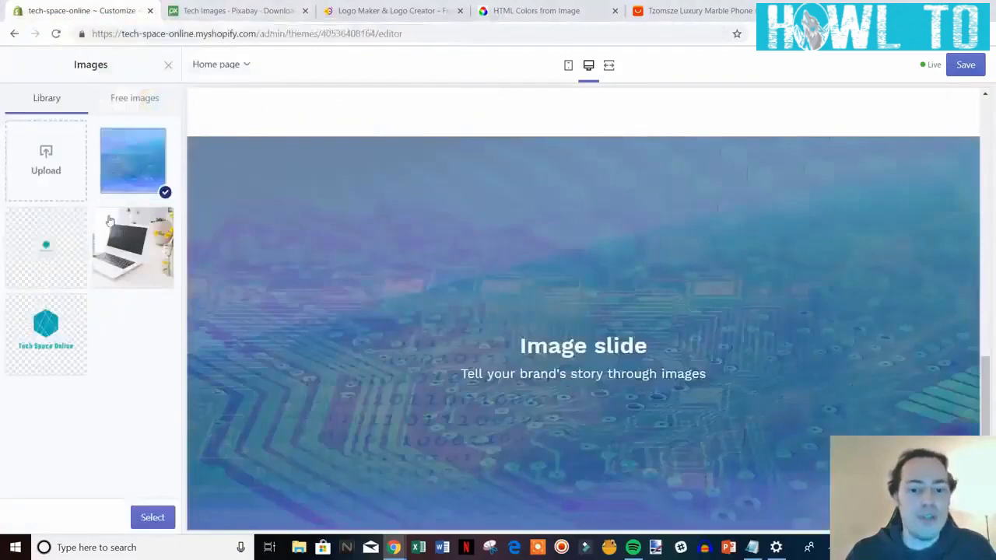
pyautogui.click(145, 516)
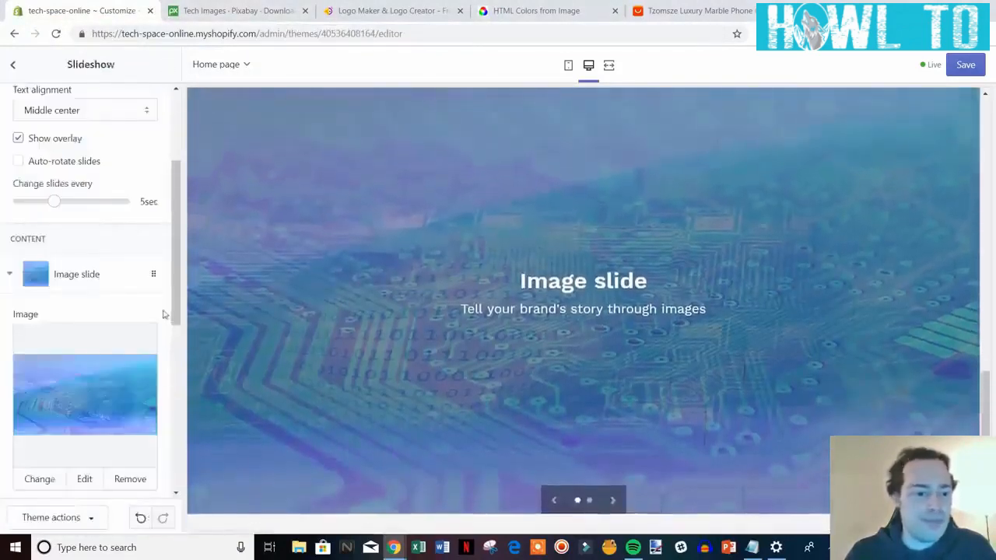
pyautogui.moveTo(176, 311); pyautogui.dragTo(164, 434)
# Change the slide heading to 'Check out our seasonal specials' and clear the subheading.
pyautogui.moveTo(79, 255); pyautogui.dragTo(14, 264)
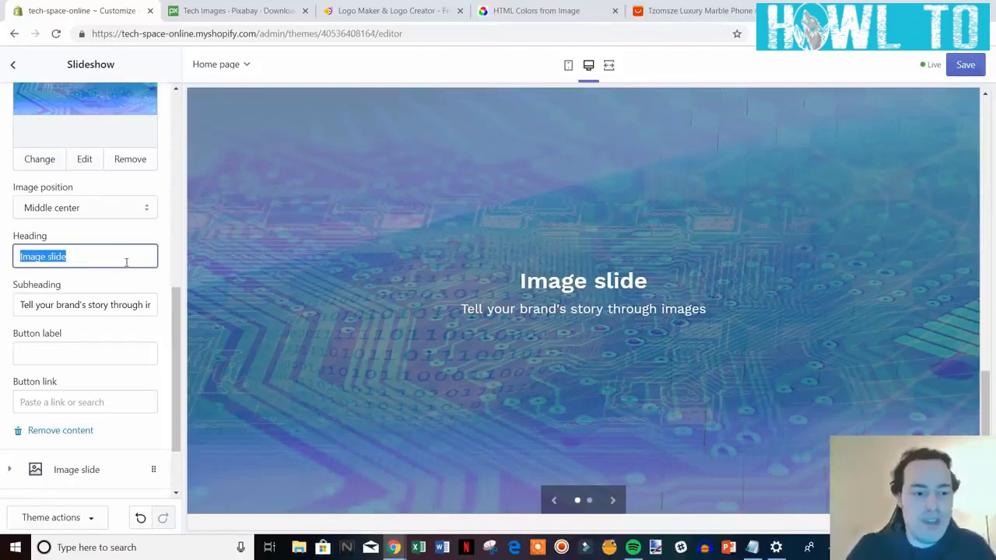
pyautogui.write('Check out')
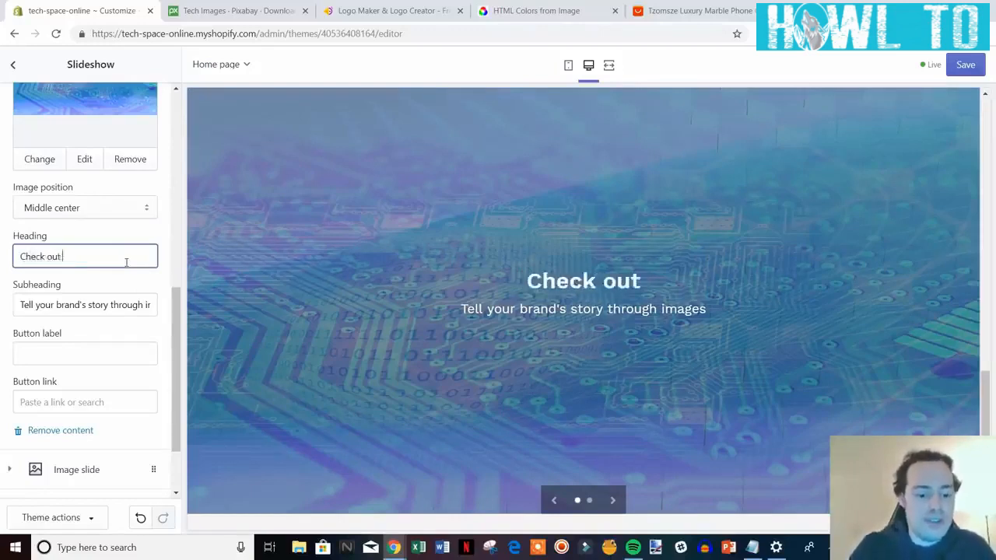
pyautogui.write(' our seasonal s')
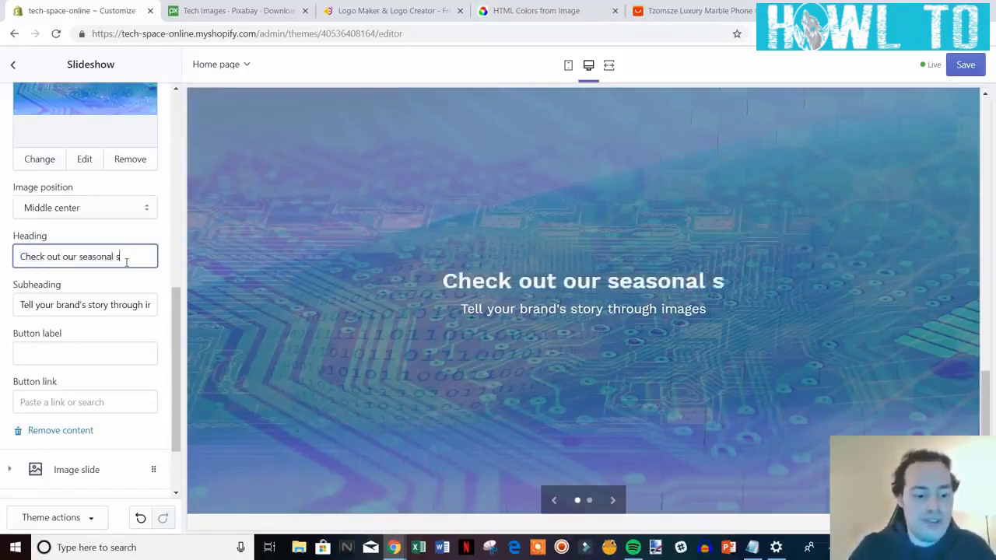
pyautogui.write('pecials')
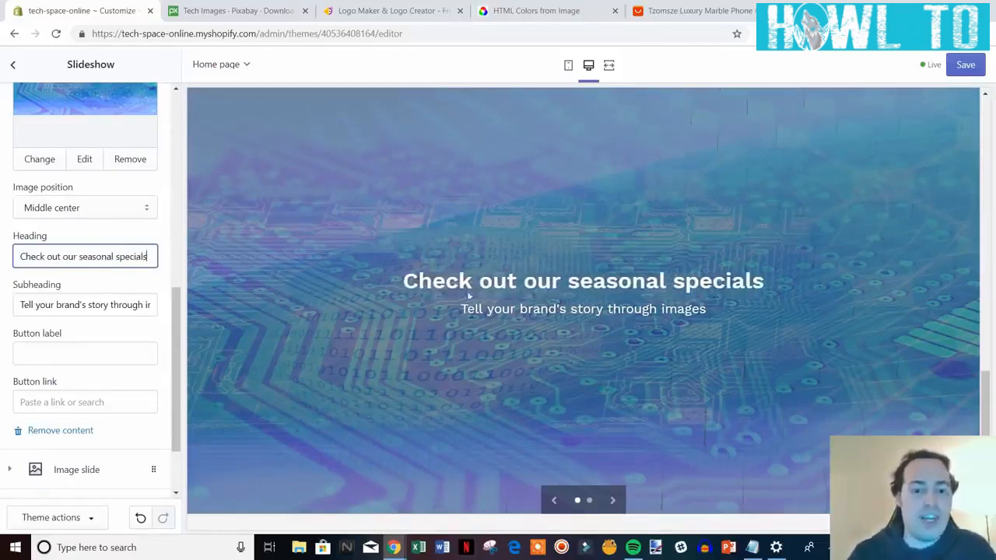
pyautogui.moveTo(21, 307); pyautogui.dragTo(200, 311)
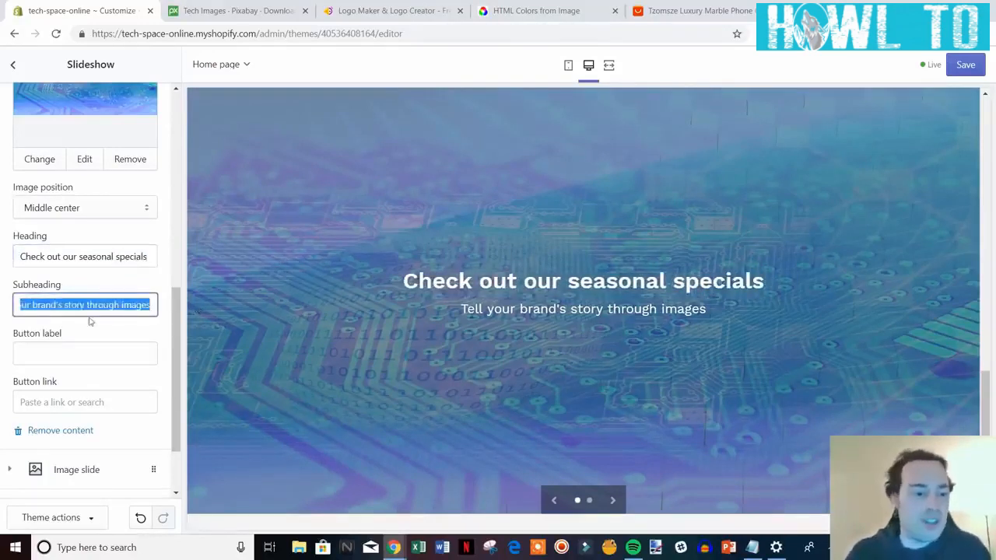
pyautogui.press('BackSpace')
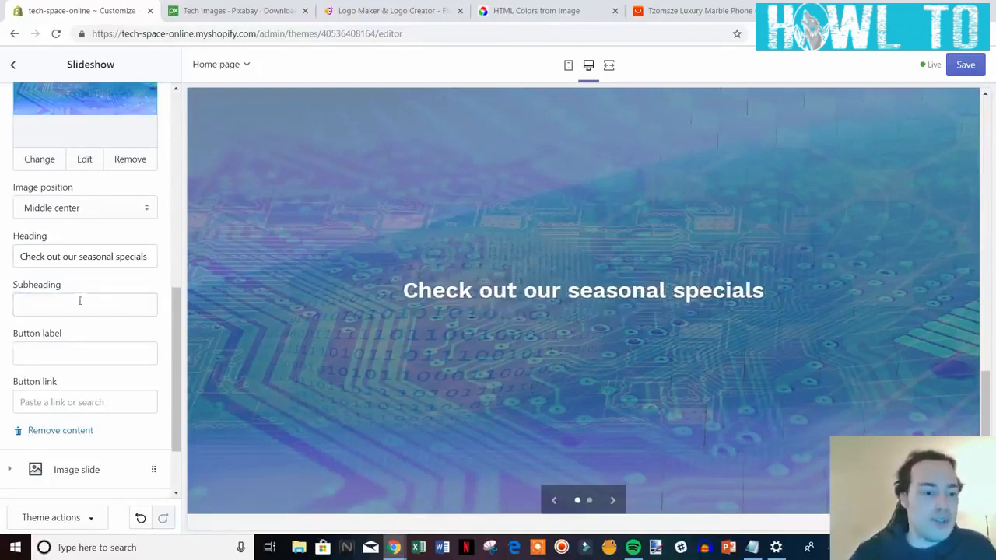
# Add a Shop Now button label linking to Collections > All Collections.
pyautogui.scroll(-1, 81, 303)
pyautogui.click(86, 291)
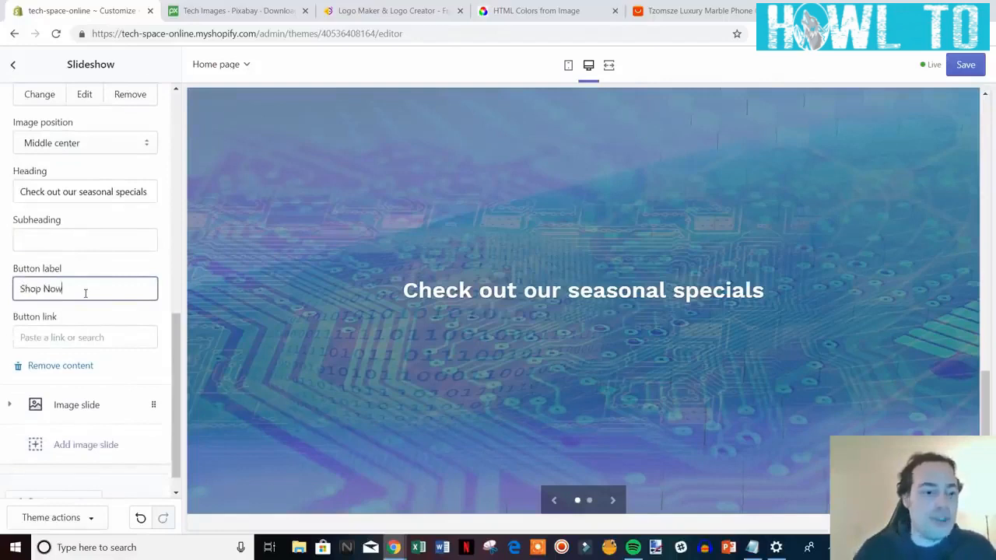
pyautogui.click(116, 337)
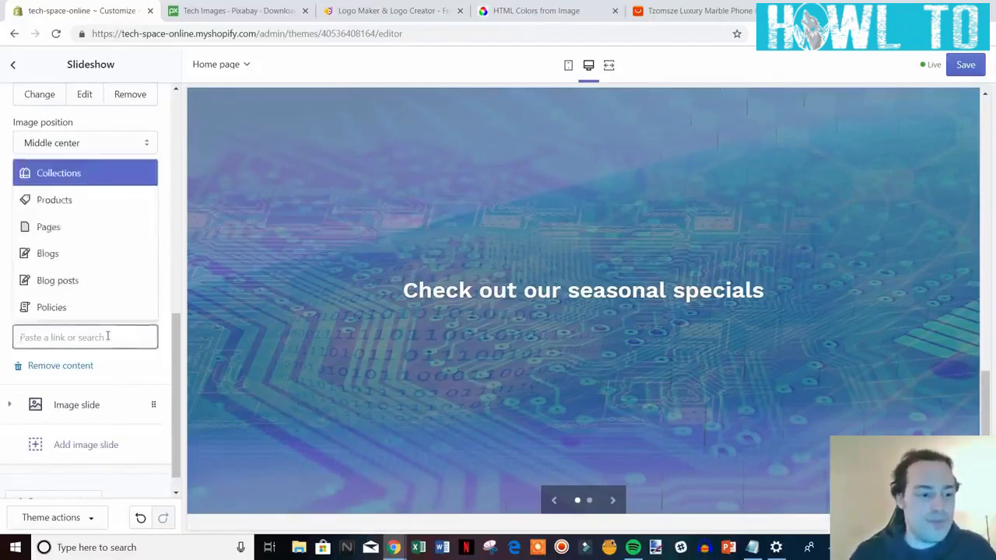
pyautogui.rightClick(107, 337)
pyautogui.click(485, 160)
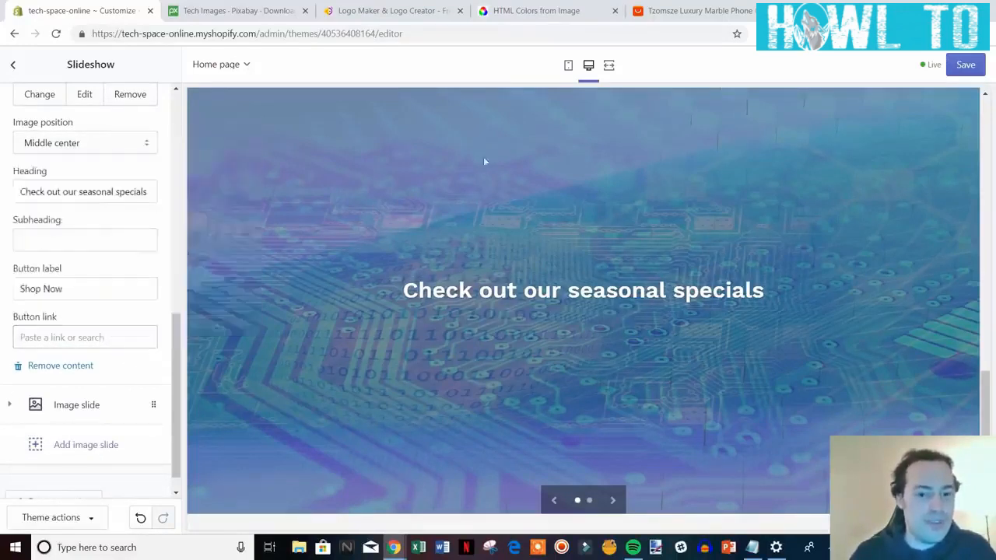
pyautogui.click(87, 330)
pyautogui.click(88, 175)
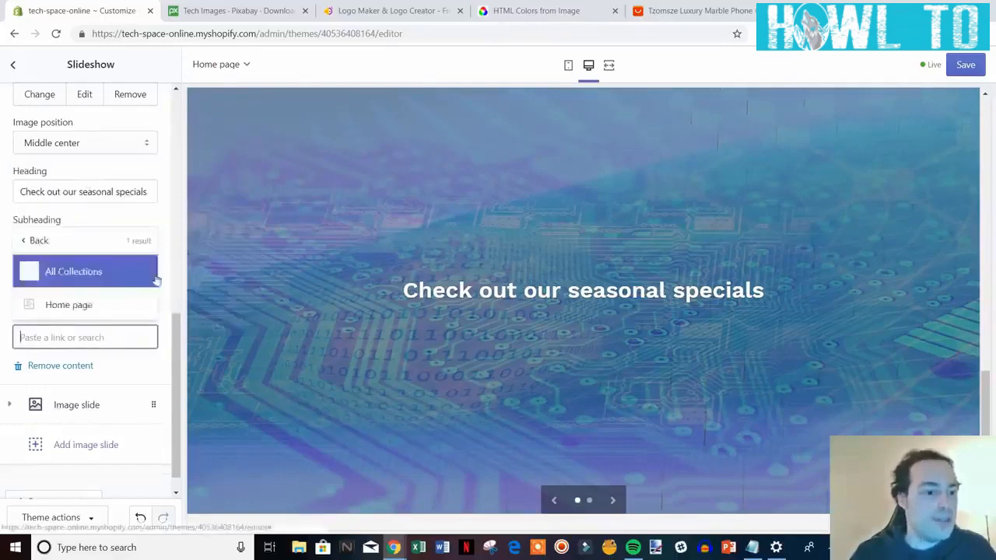
pyautogui.click(105, 272)
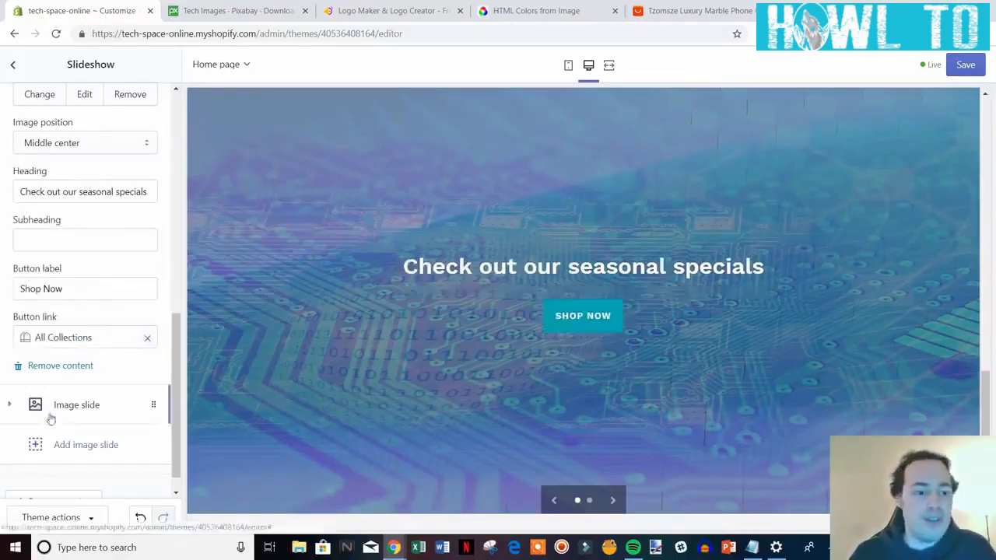
pyautogui.scroll(-2, 138, 369)
pyautogui.moveTo(179, 419)
pyautogui.mouseDown()
pyautogui.moveTo(181, 389)
pyautogui.moveTo(187, 421)
pyautogui.mouseUp()
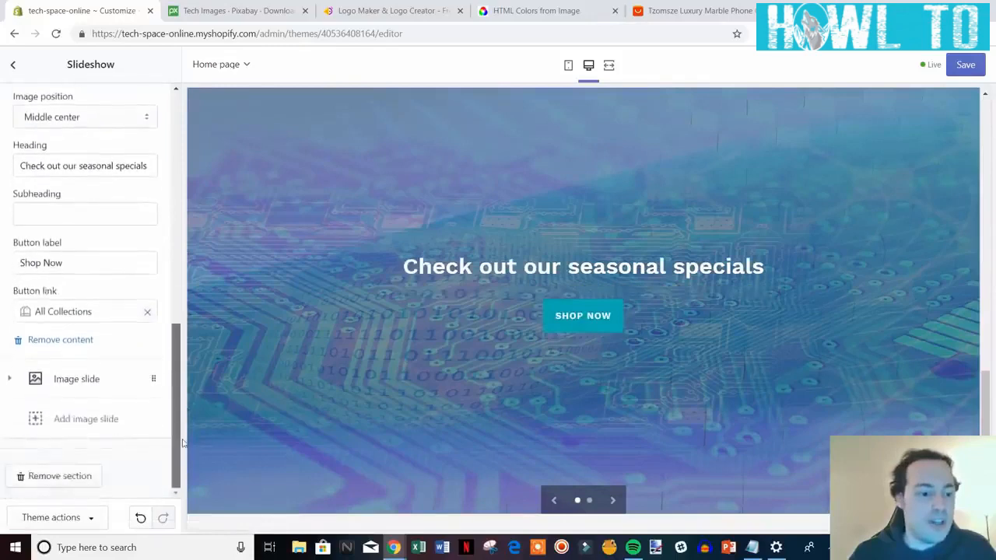
# Expand the second Image slide and delete it with Remove content.
pyautogui.click(84, 383)
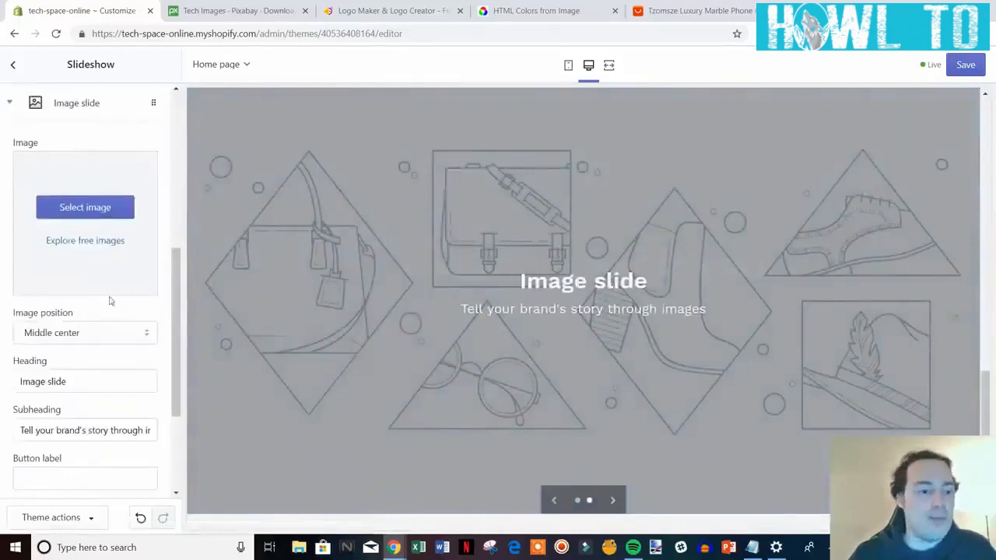
pyautogui.scroll(-3, 109, 301)
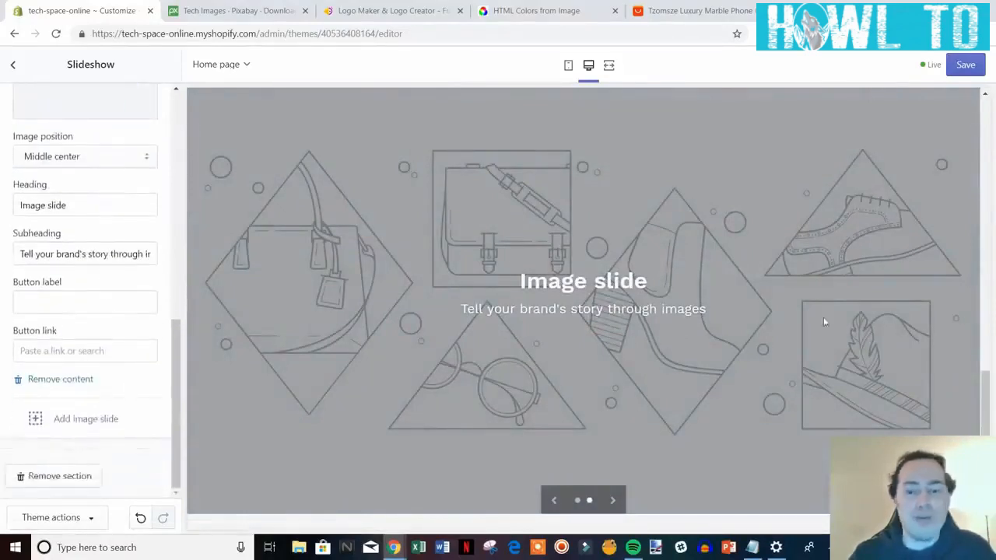
pyautogui.scroll(3, 786, 330)
pyautogui.scroll(-5, 751, 340)
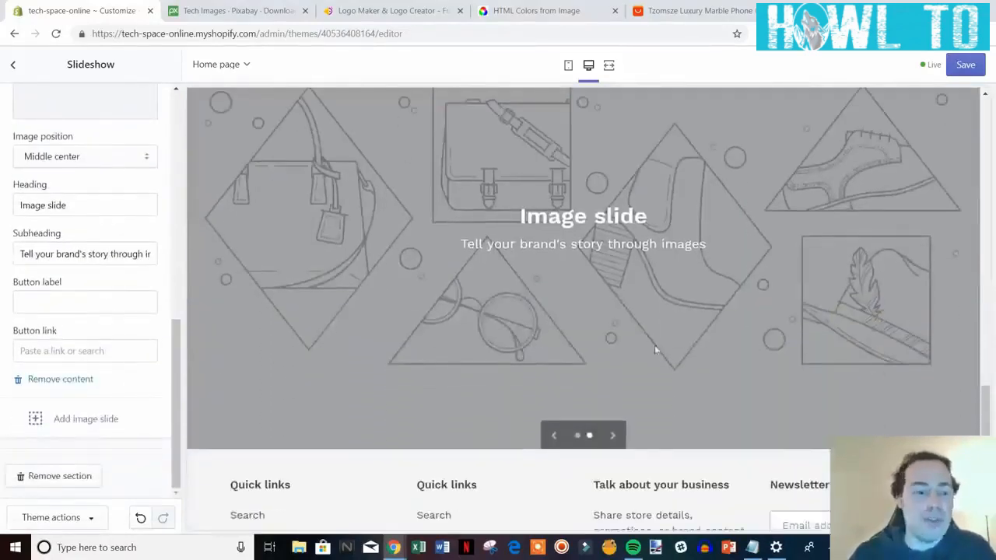
pyautogui.click(62, 382)
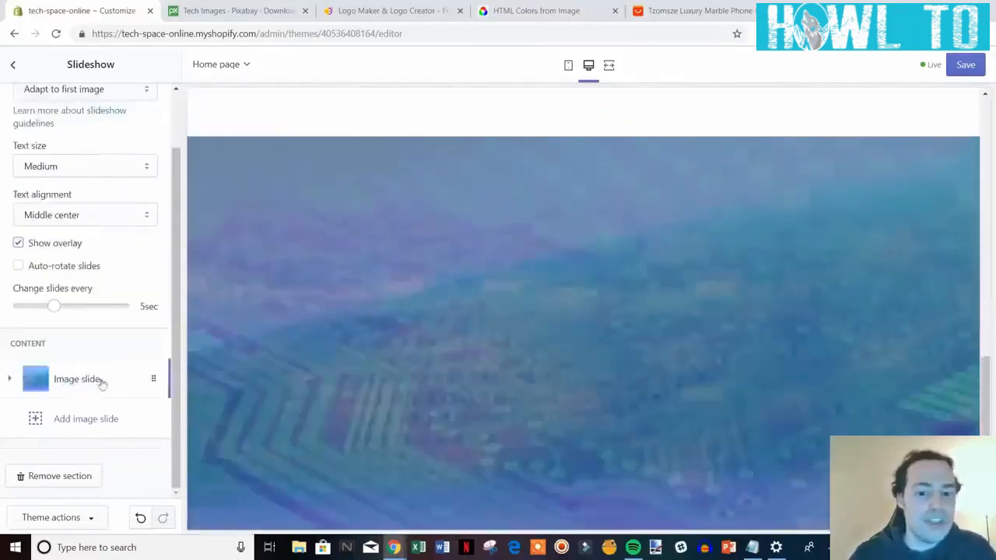
pyautogui.scroll(2, 112, 364)
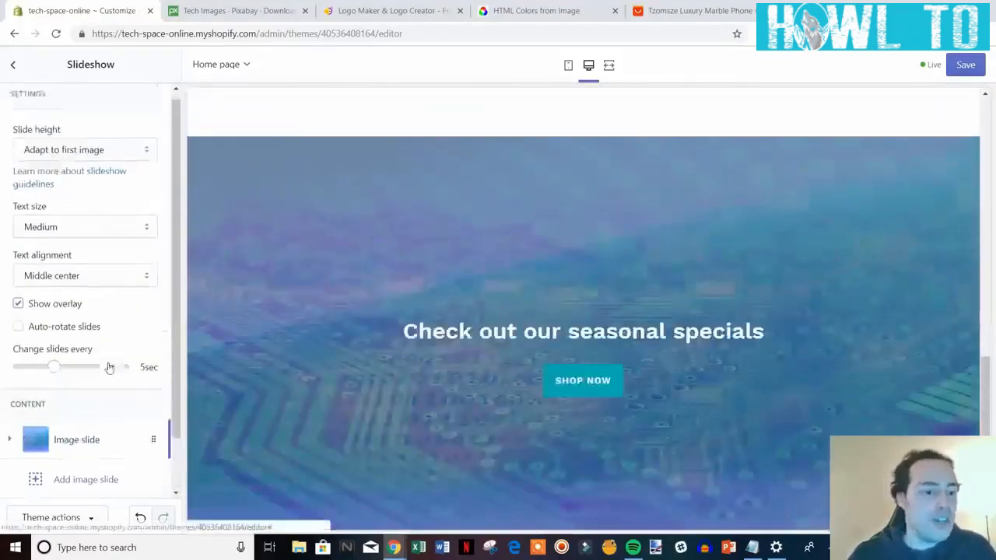
pyautogui.scroll(1, 632, 311)
pyautogui.scroll(-1, 631, 310)
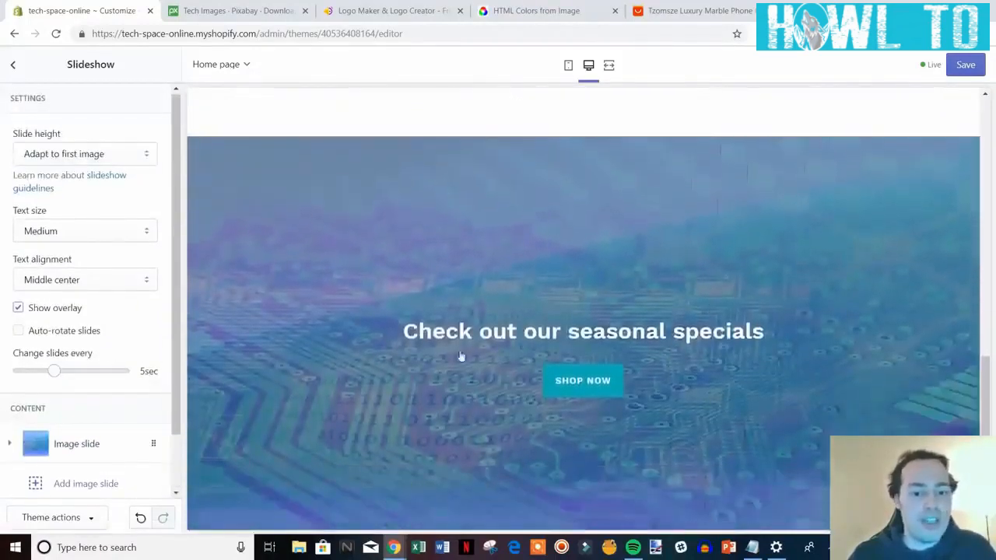
pyautogui.scroll(-1, 112, 331)
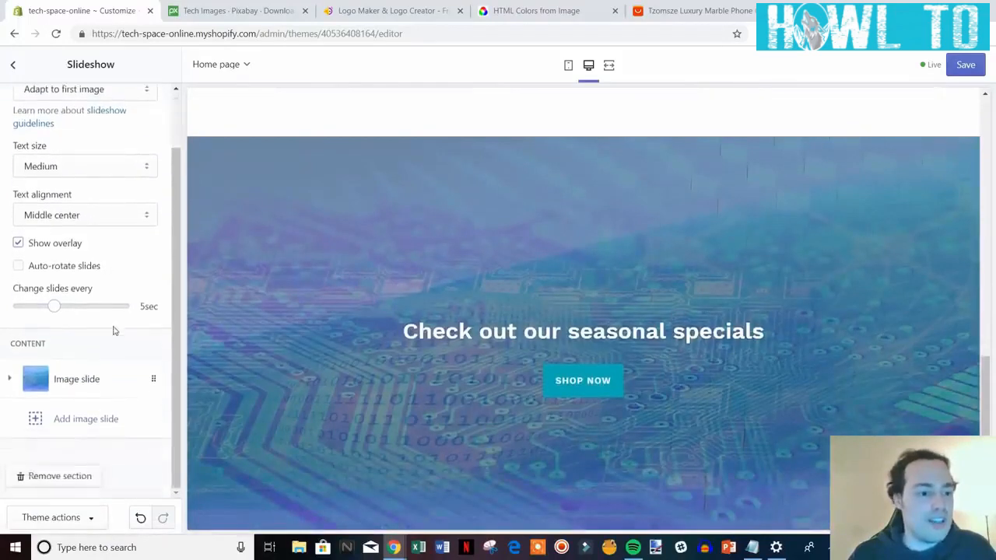
pyautogui.scroll(1, 114, 323)
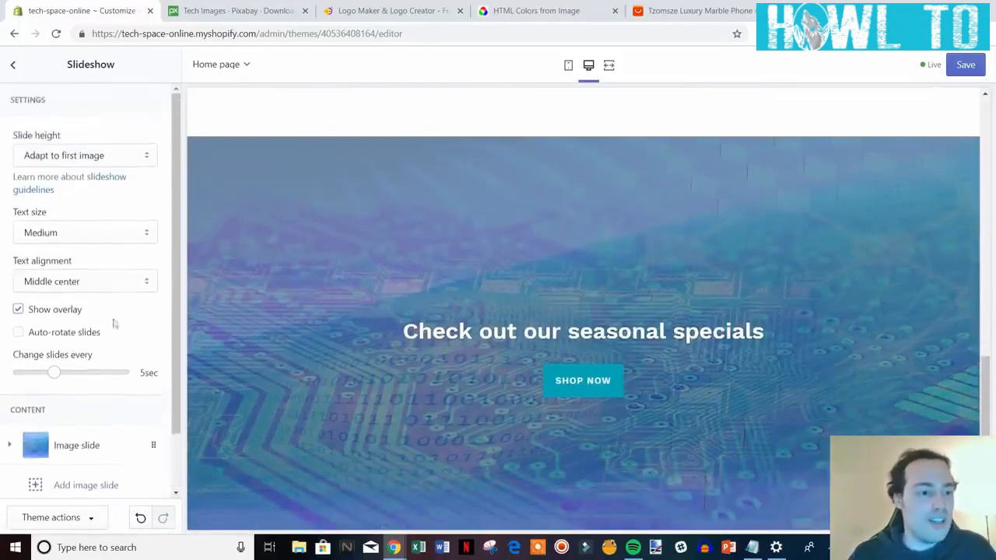
# Set the Slideshow's slide height to Small after briefly trying Medium.
pyautogui.click(152, 161)
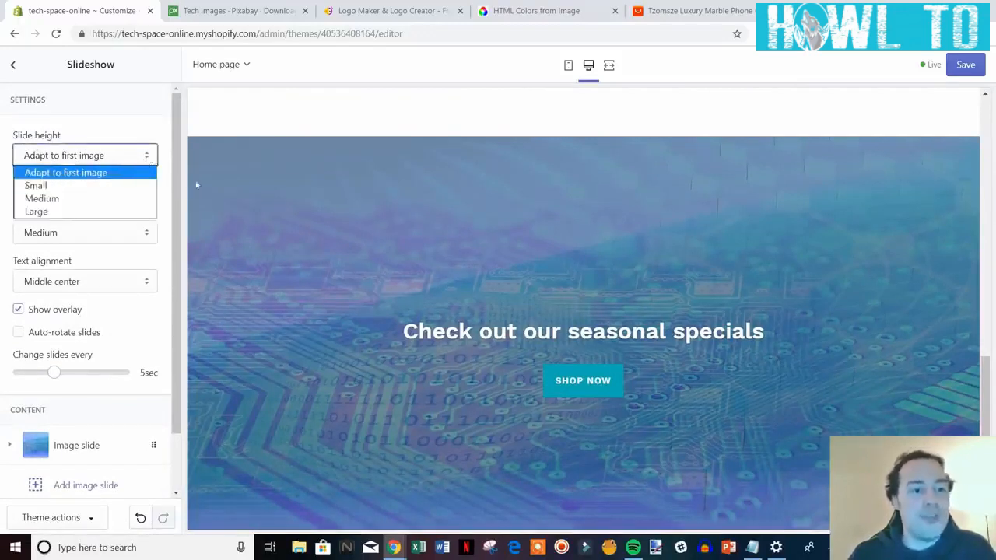
pyautogui.click(167, 180)
pyautogui.scroll(-4, 649, 354)
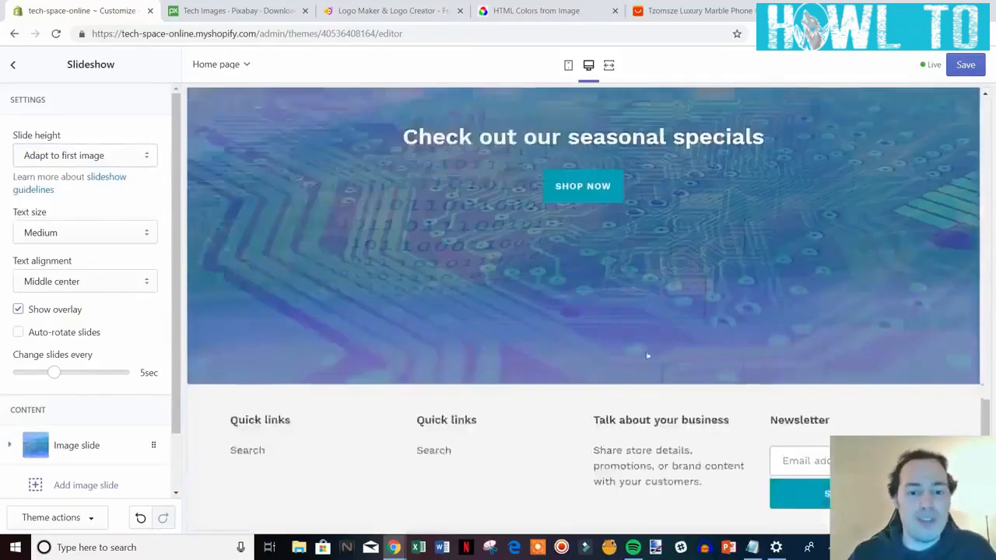
pyautogui.scroll(3, 607, 249)
pyautogui.scroll(1, 615, 348)
pyautogui.scroll(-1, 616, 348)
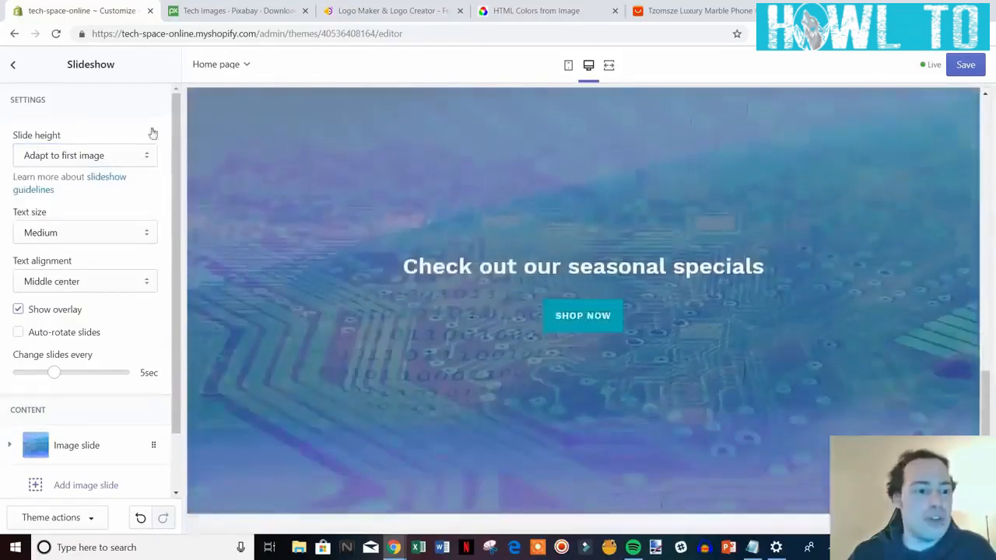
pyautogui.click(142, 157)
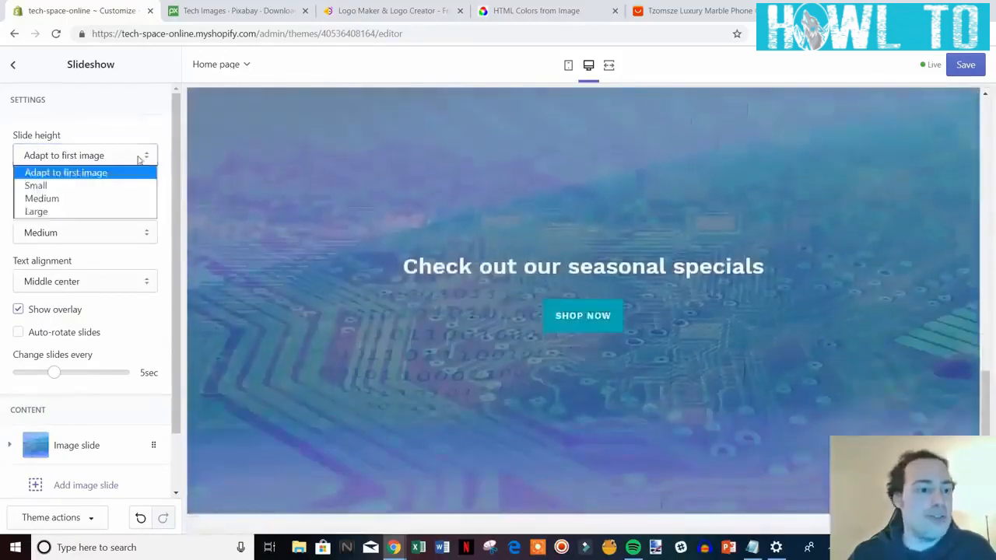
pyautogui.click(117, 200)
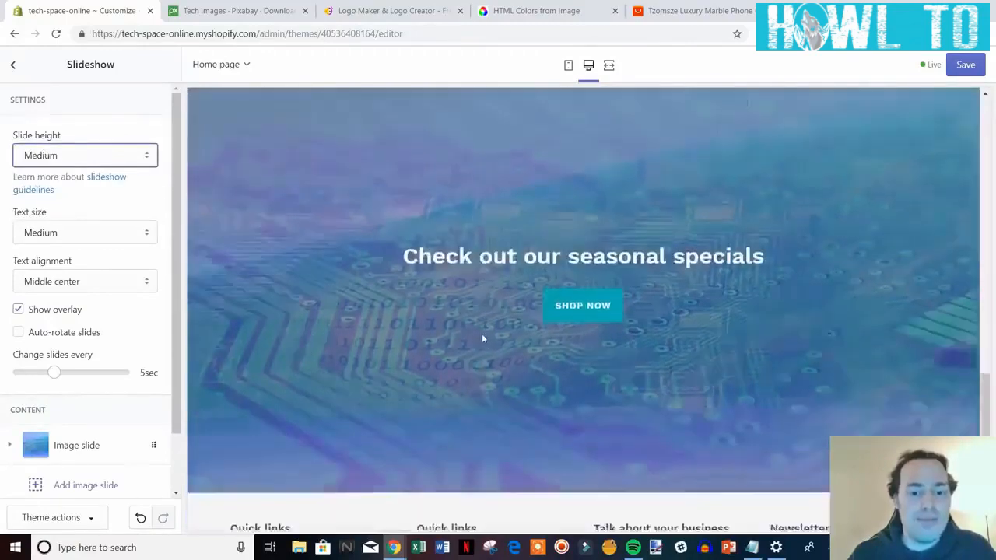
pyautogui.scroll(-1, 483, 339)
pyautogui.scroll(1, 476, 335)
pyautogui.click(133, 162)
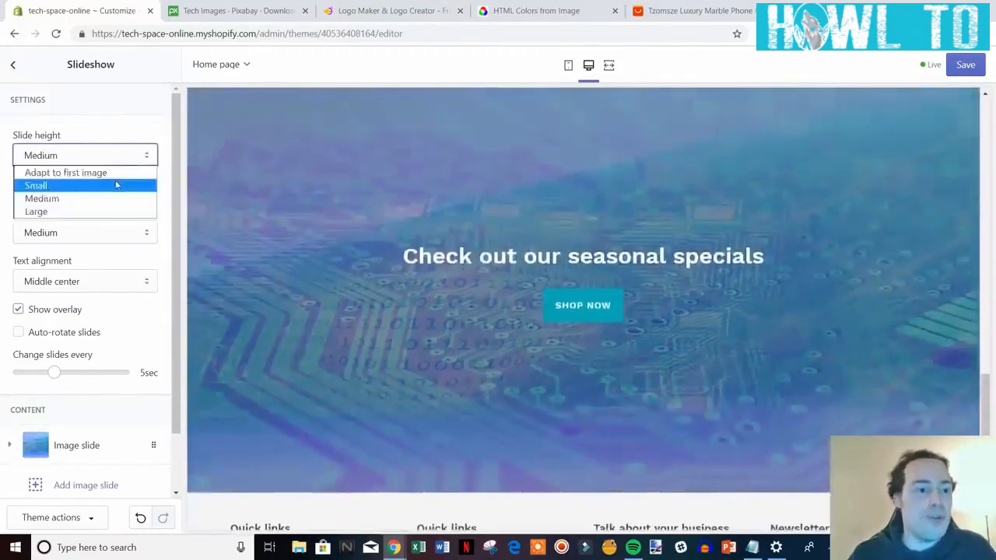
pyautogui.click(116, 184)
pyautogui.scroll(-1, 626, 361)
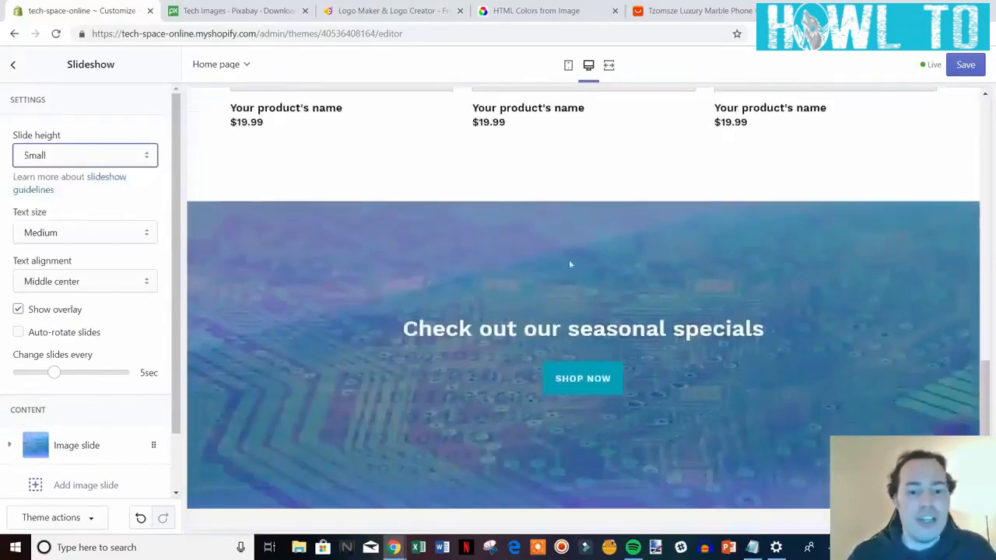
pyautogui.click(134, 203)
pyautogui.scroll(-1, 605, 304)
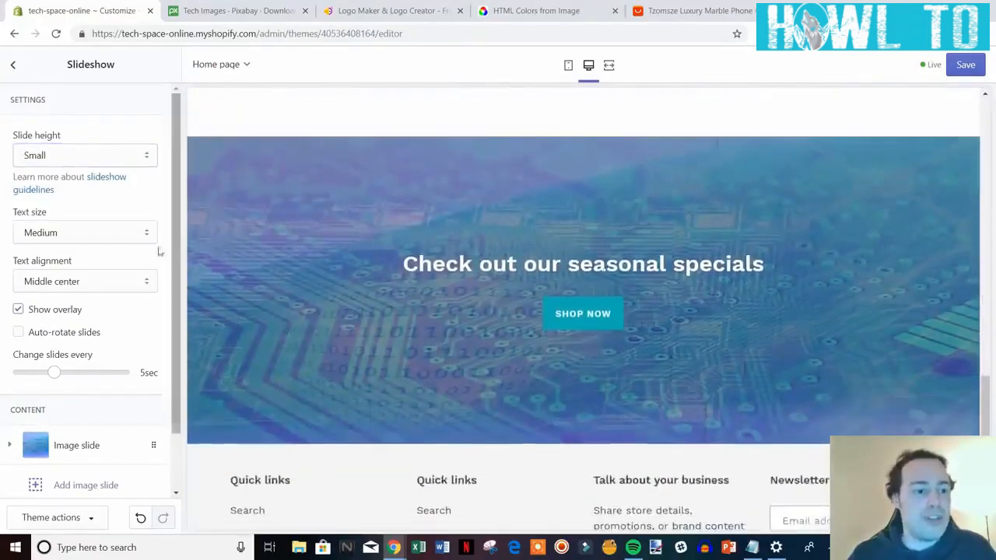
# Try Large for the slideshow text size, then set it back to Medium.
pyautogui.click(146, 237)
pyautogui.click(133, 262)
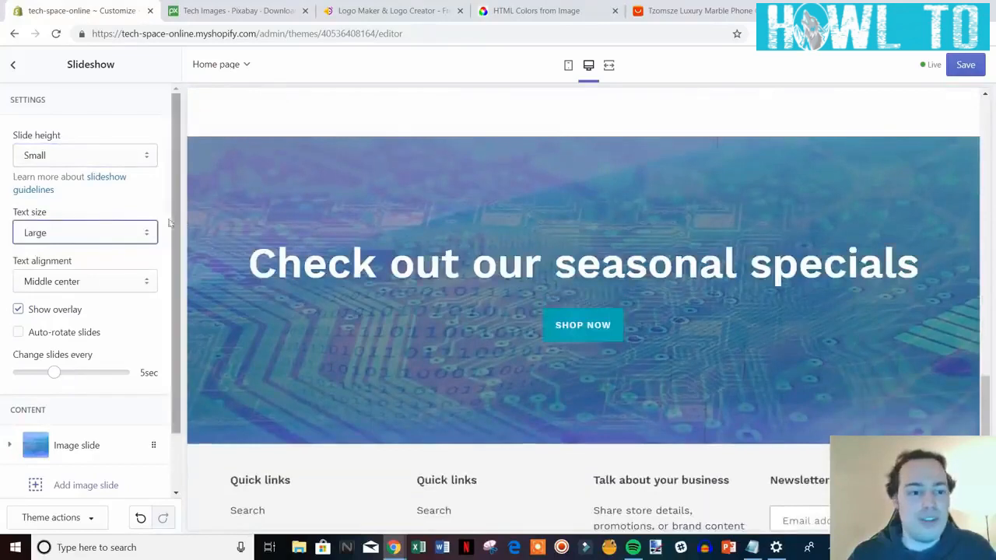
pyautogui.click(148, 233)
pyautogui.click(128, 249)
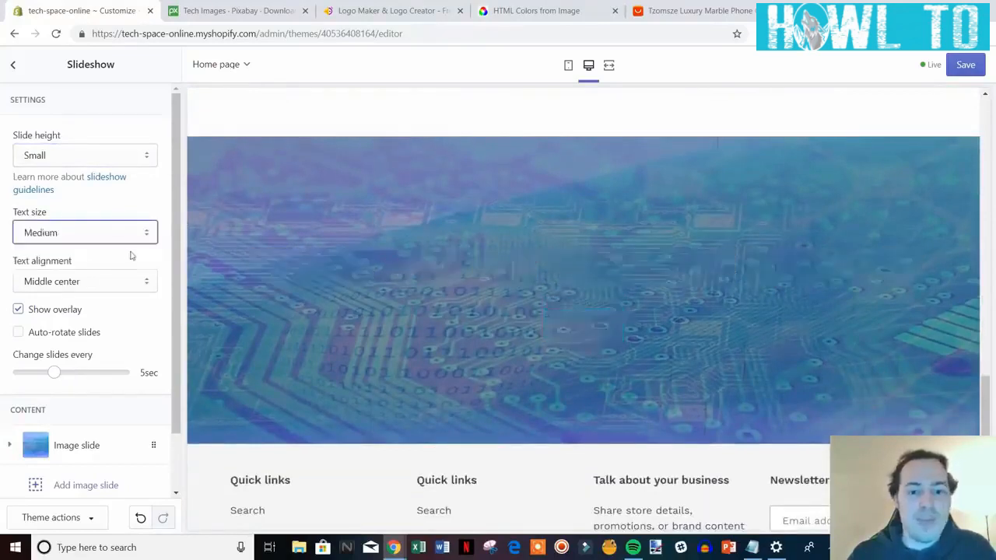
pyautogui.click(165, 204)
pyautogui.scroll(-2, 765, 405)
pyautogui.scroll(2, 521, 331)
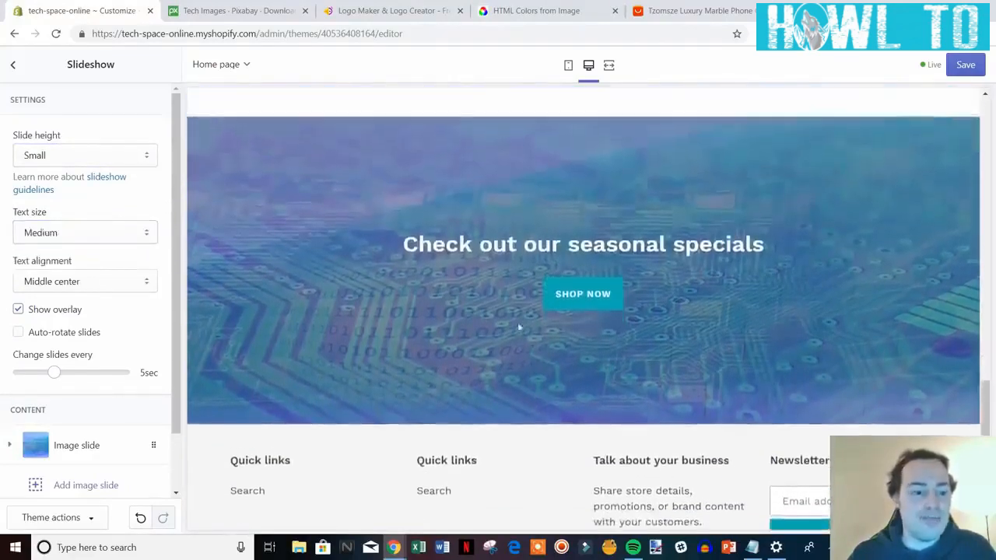
# Save the Small-height slideshow settings and go back to the sections list.
pyautogui.scroll(5, 739, 355)
pyautogui.scroll(8, 794, 369)
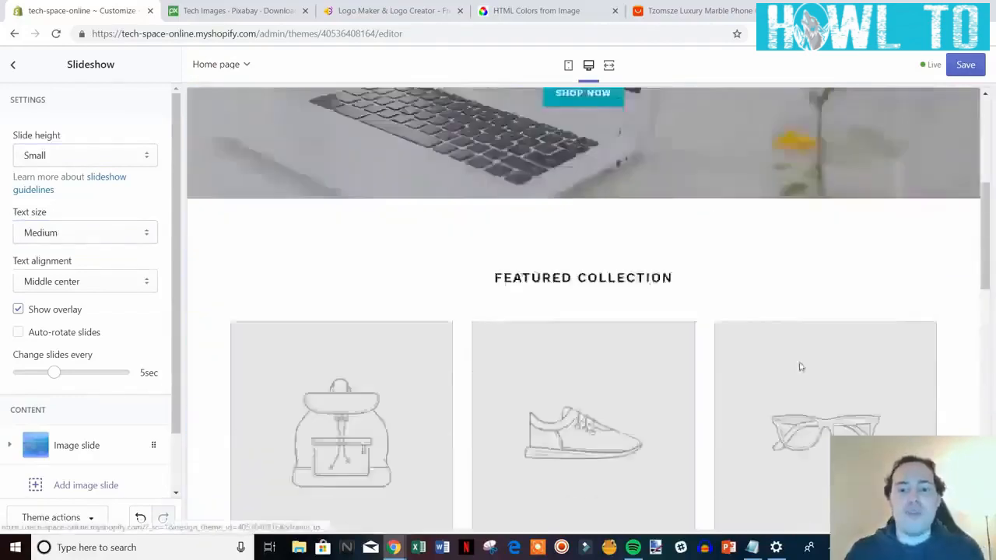
pyautogui.scroll(-6, 794, 366)
pyautogui.scroll(-9, 789, 357)
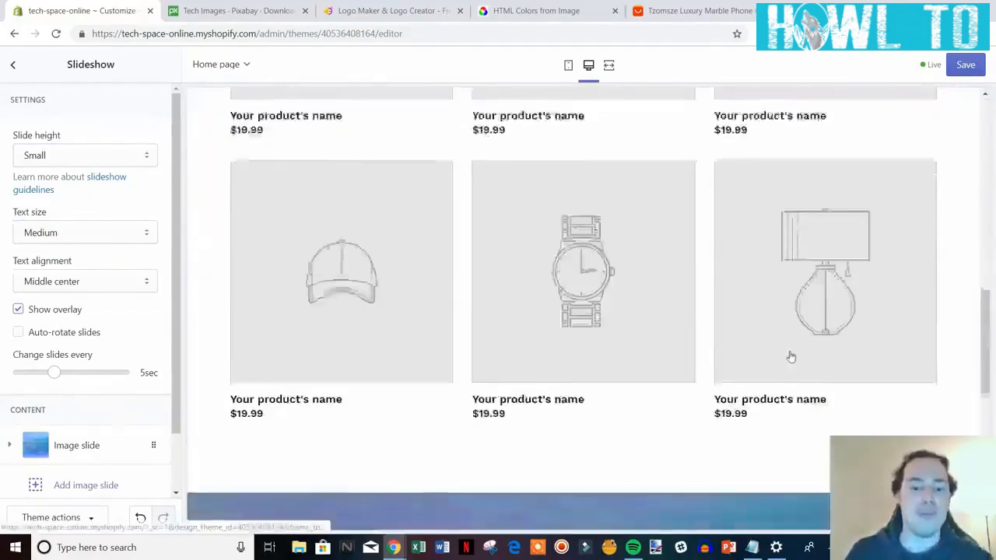
pyautogui.scroll(3, 774, 366)
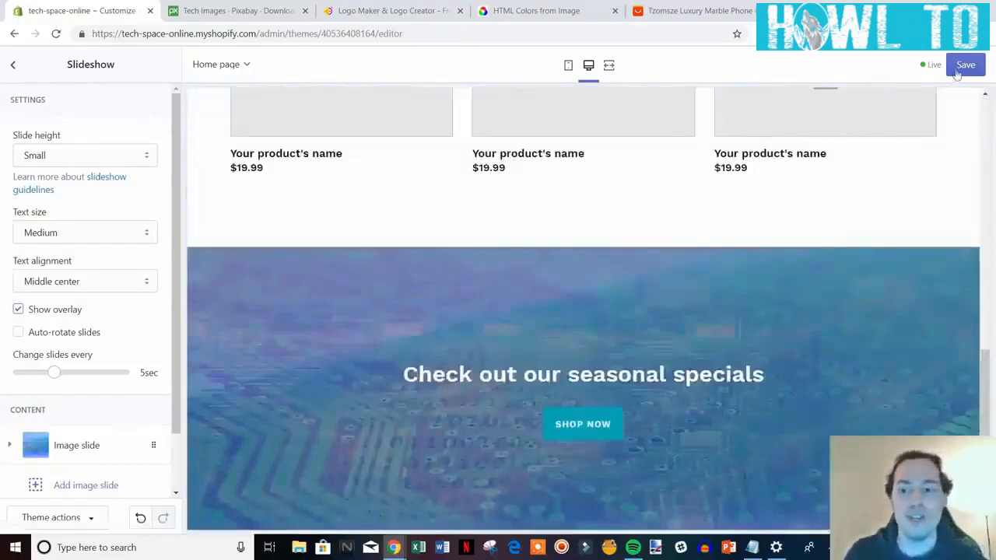
pyautogui.scroll(4, 776, 360)
pyautogui.scroll(2, 747, 378)
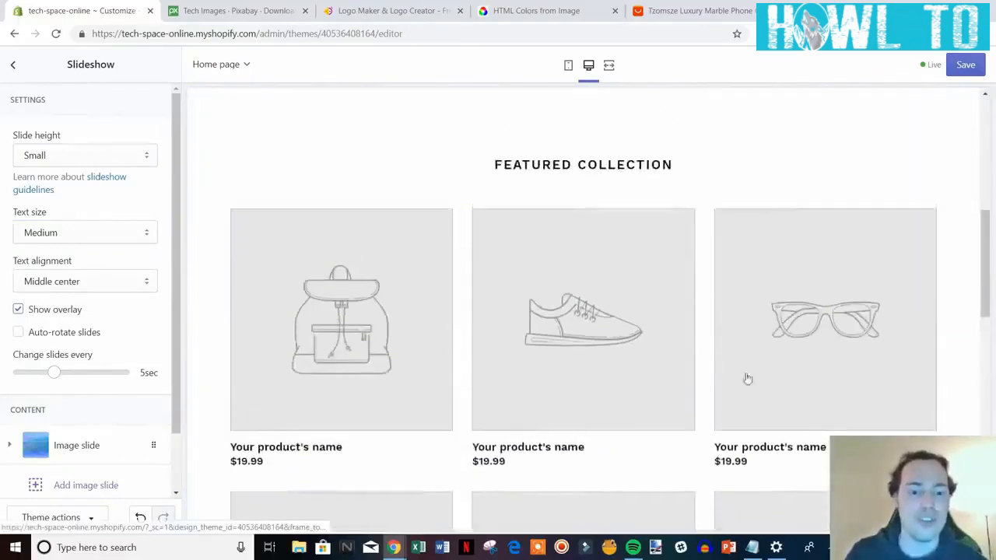
pyautogui.scroll(-2, 545, 338)
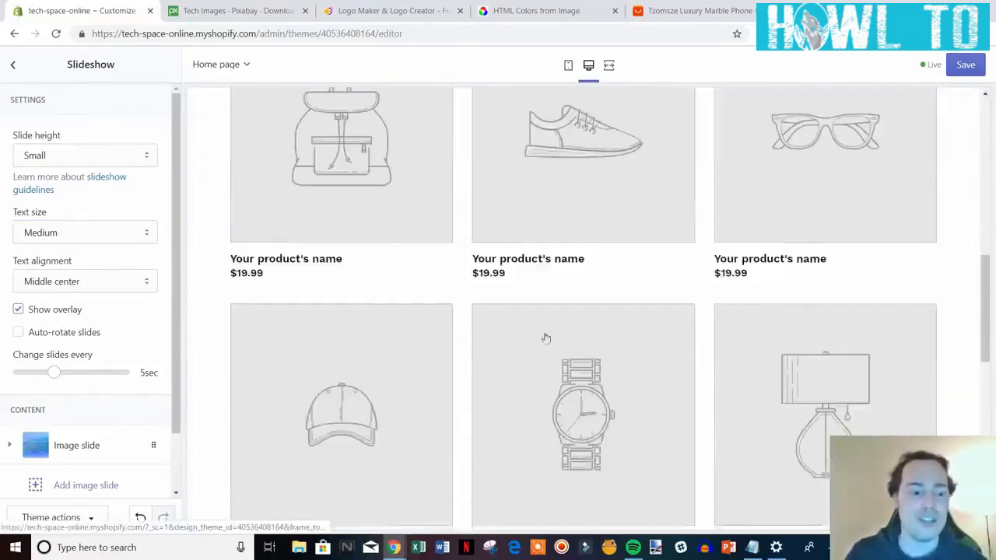
pyautogui.click(965, 68)
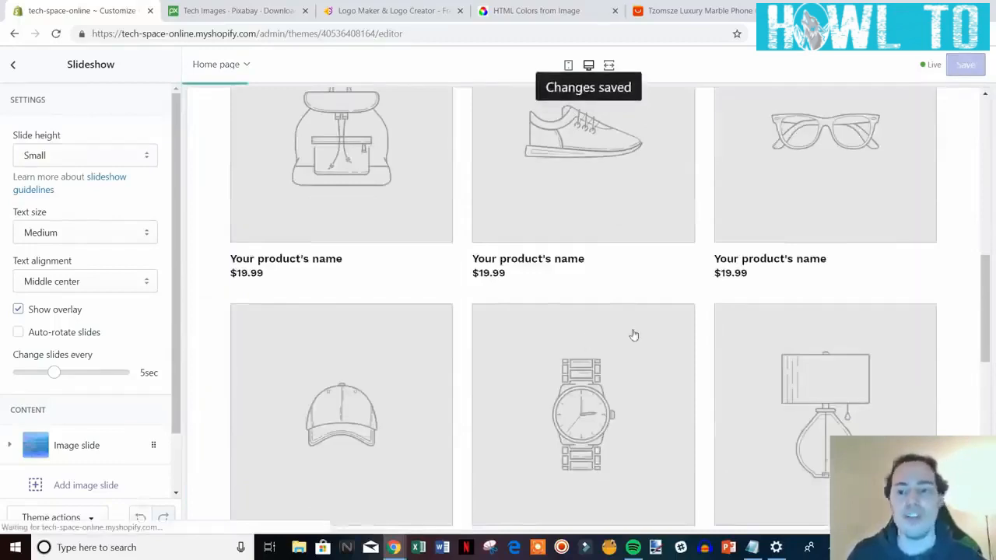
pyautogui.scroll(-1, 499, 271)
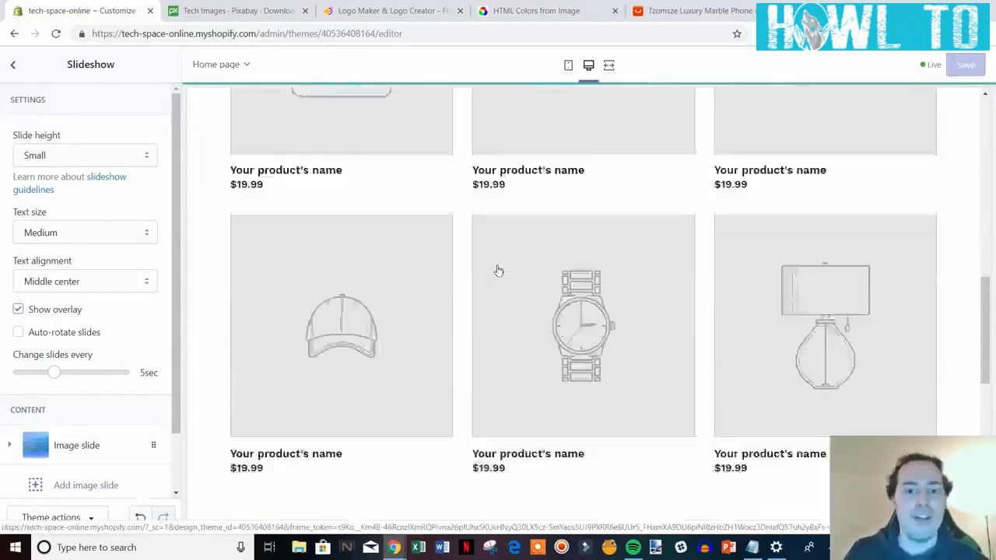
pyautogui.scroll(-5, 498, 271)
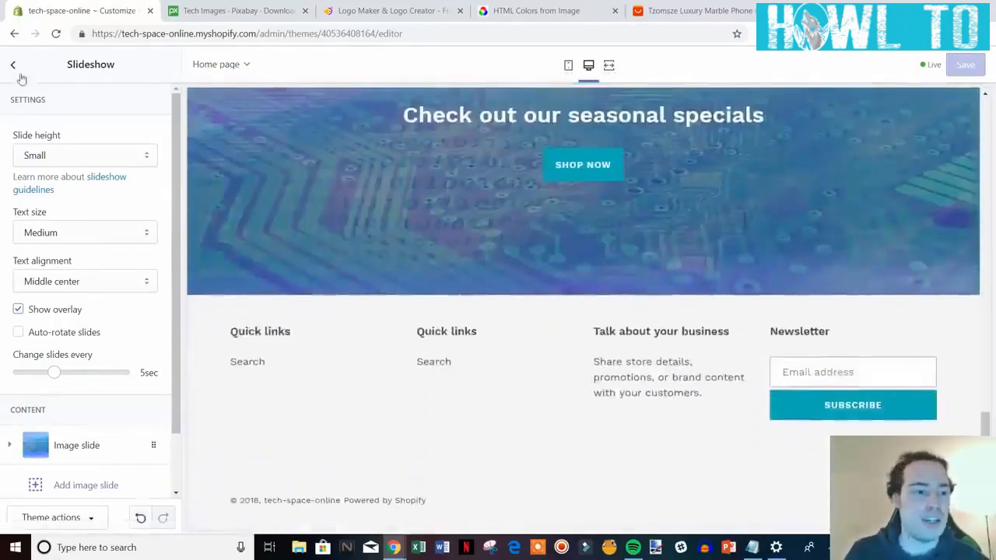
pyautogui.click(14, 67)
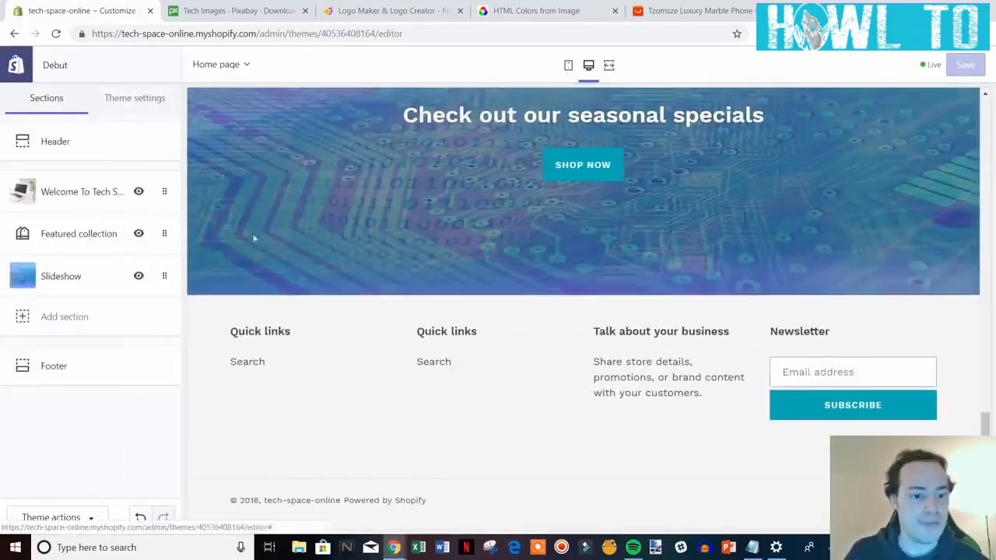
# In Footer, enable Show payment icons and set the text colour to #000000.
pyautogui.click(86, 372)
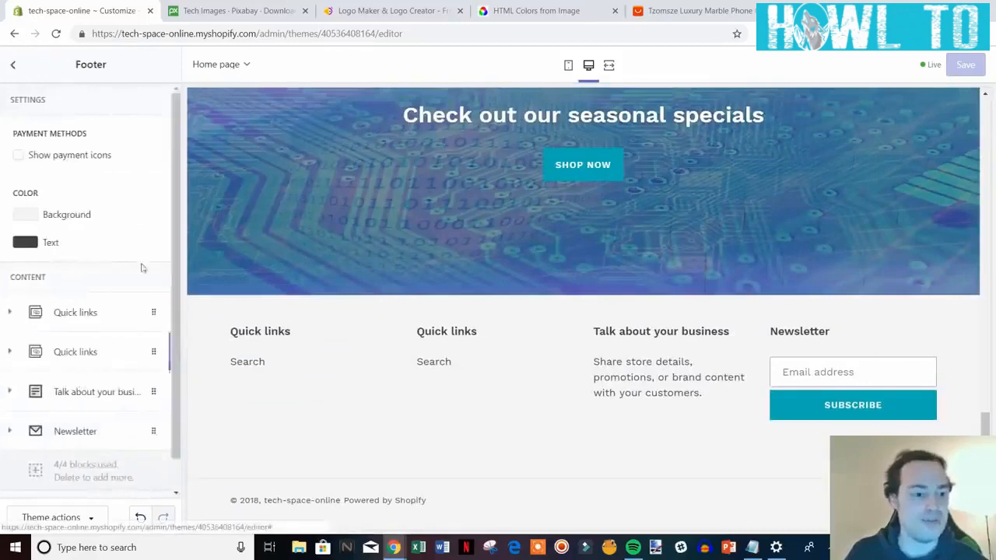
pyautogui.click(18, 155)
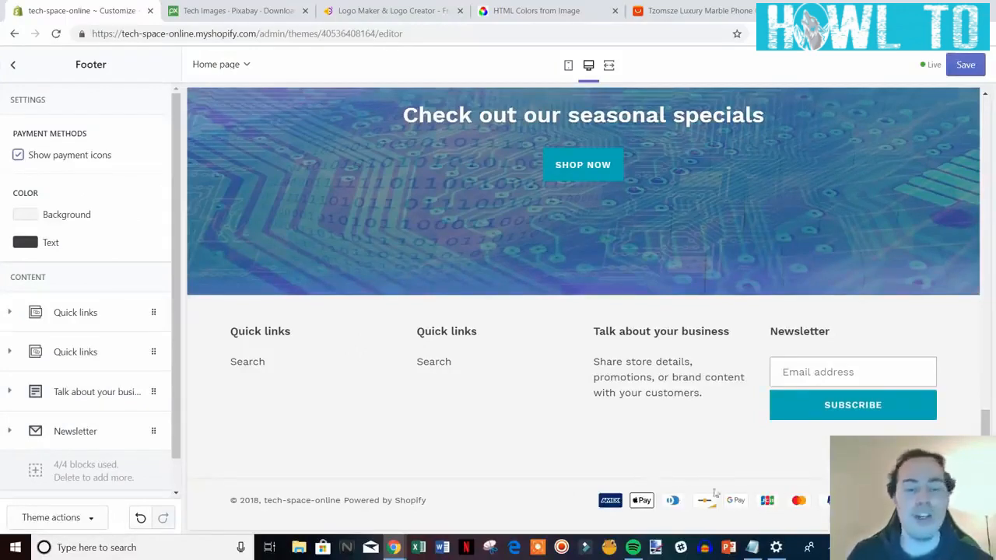
pyautogui.click(23, 244)
pyautogui.moveTo(32, 331); pyautogui.dragTo(24, 356)
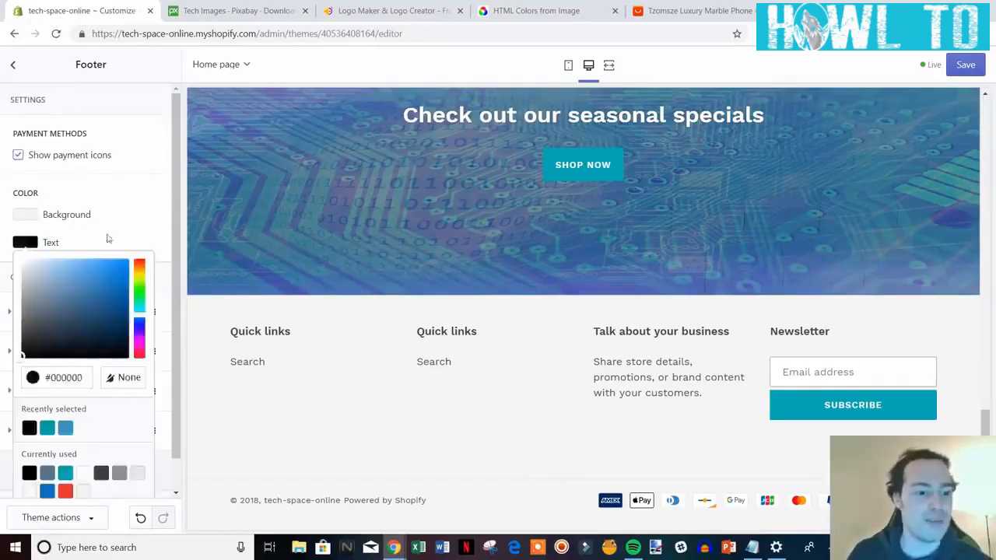
pyautogui.click(143, 233)
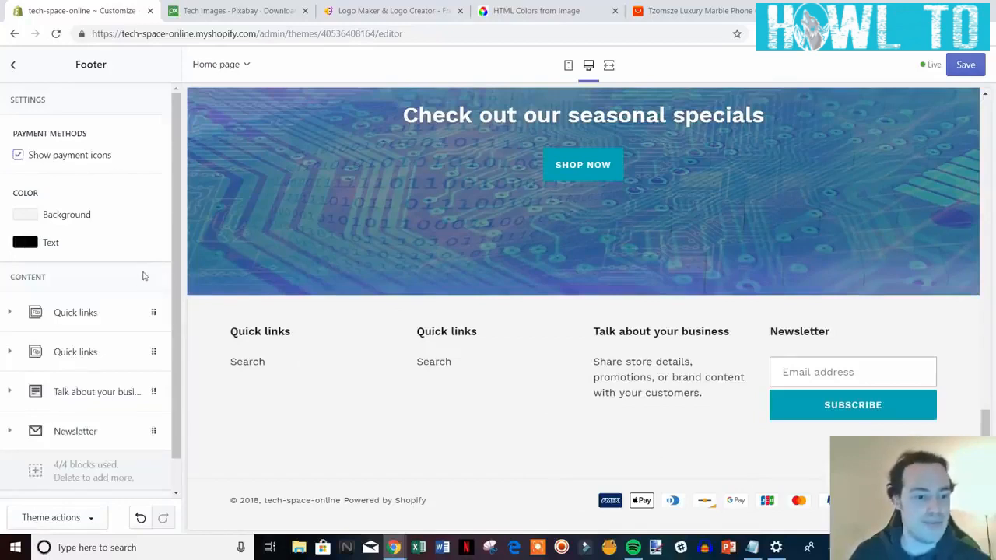
pyautogui.scroll(-1, 142, 265)
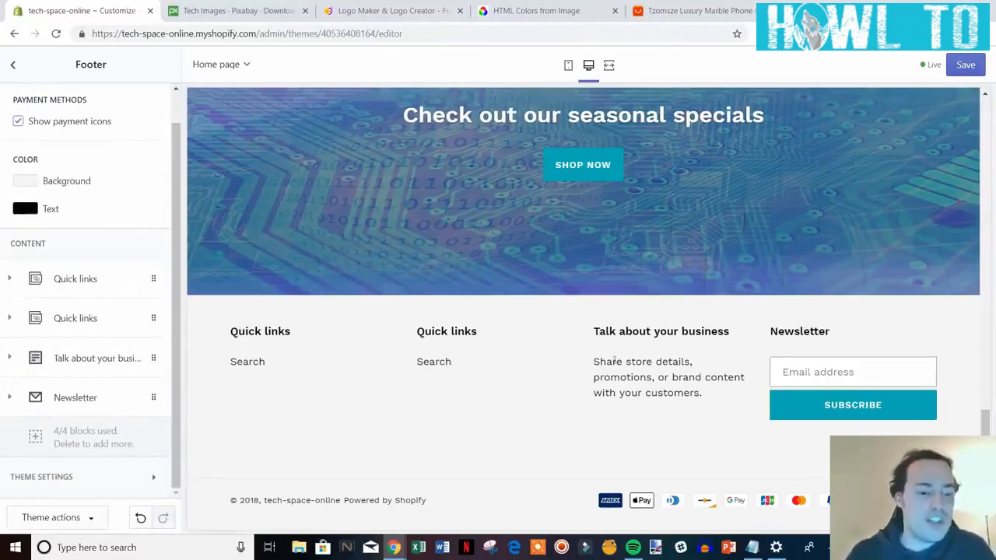
# Rename the Newsletter block heading to 'Join Our Mailing List'.
pyautogui.click(82, 398)
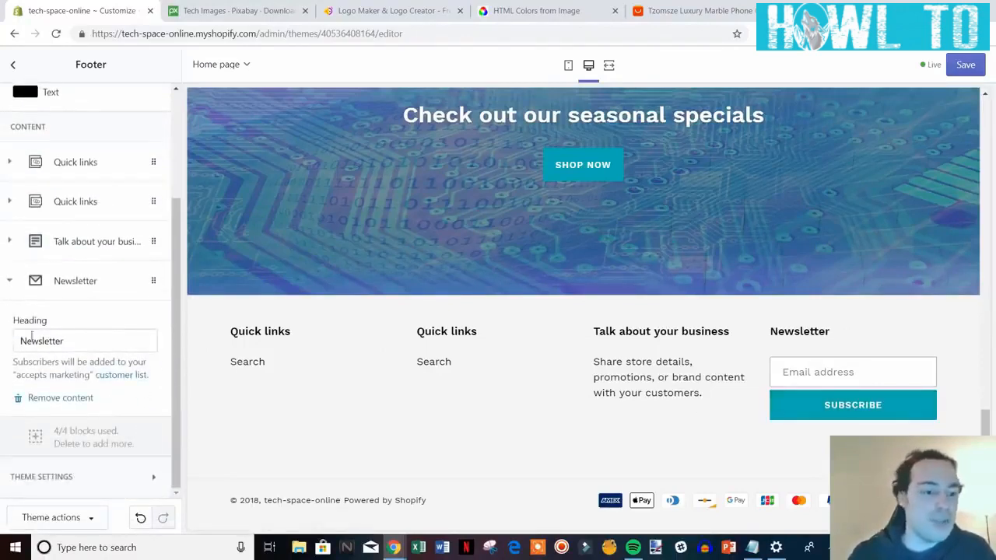
pyautogui.moveTo(71, 340); pyautogui.dragTo(4, 340)
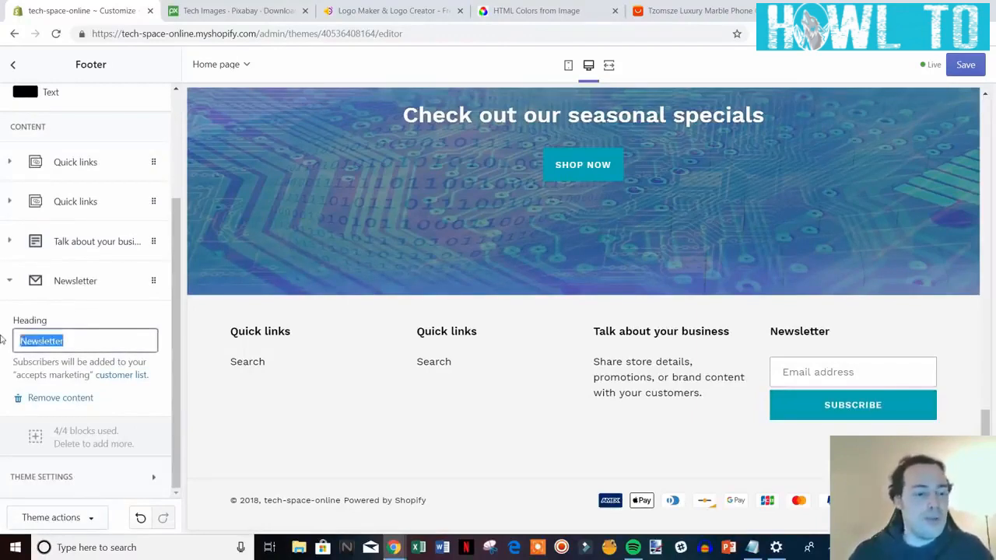
pyautogui.write('Joi')
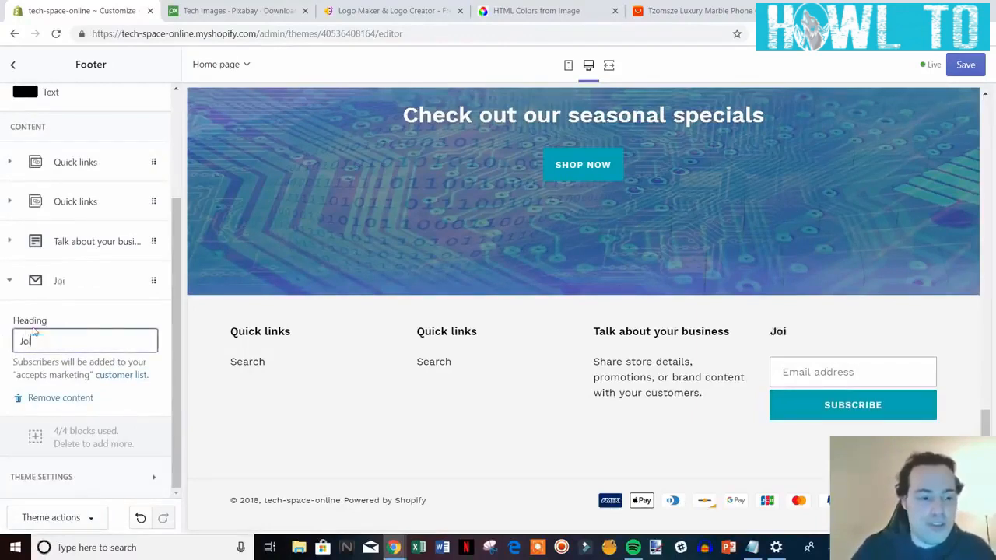
pyautogui.write('n Our Mail')
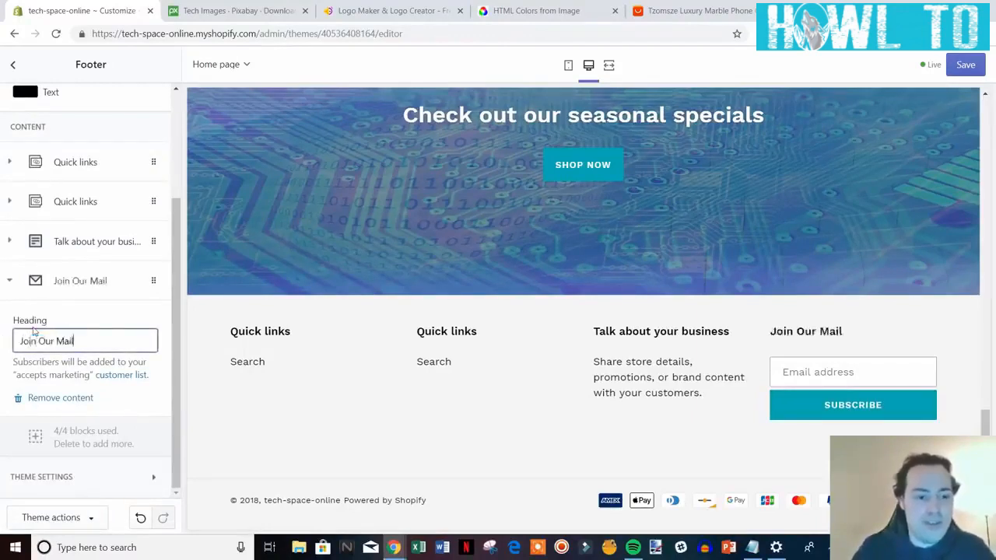
pyautogui.write('ing List')
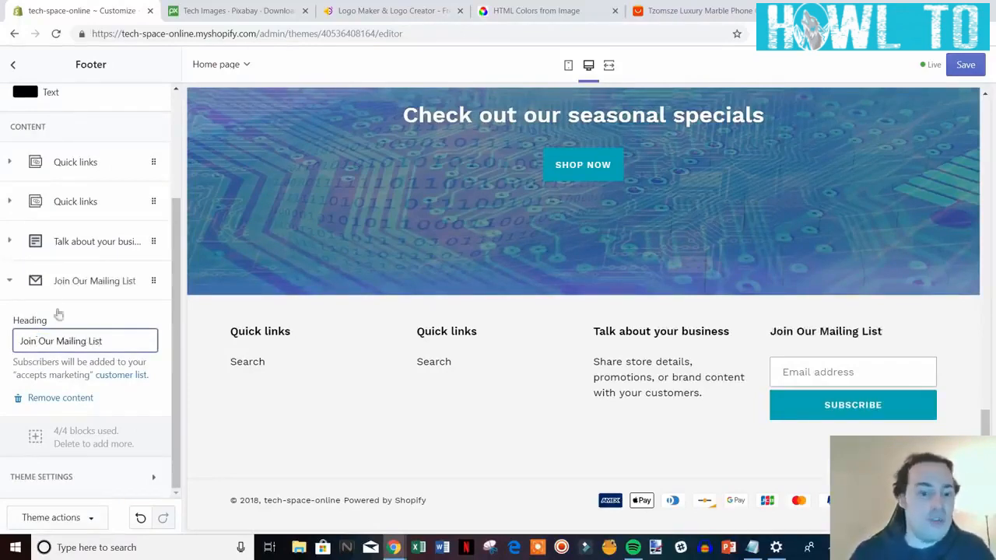
pyautogui.click(23, 284)
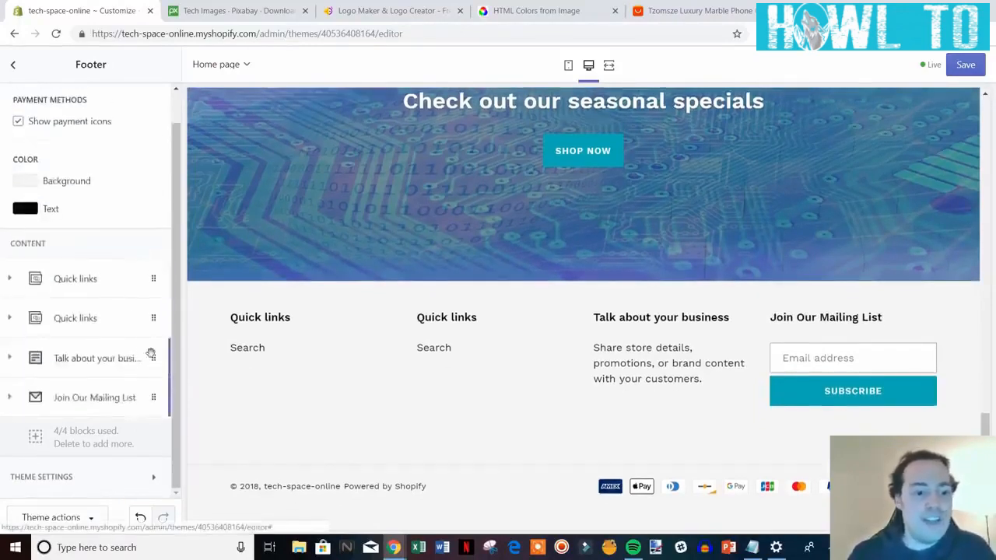
# Retitle the Talk about your business block 'Need Help?' with text 'Contact us at' plus the support e-mail.
pyautogui.click(81, 359)
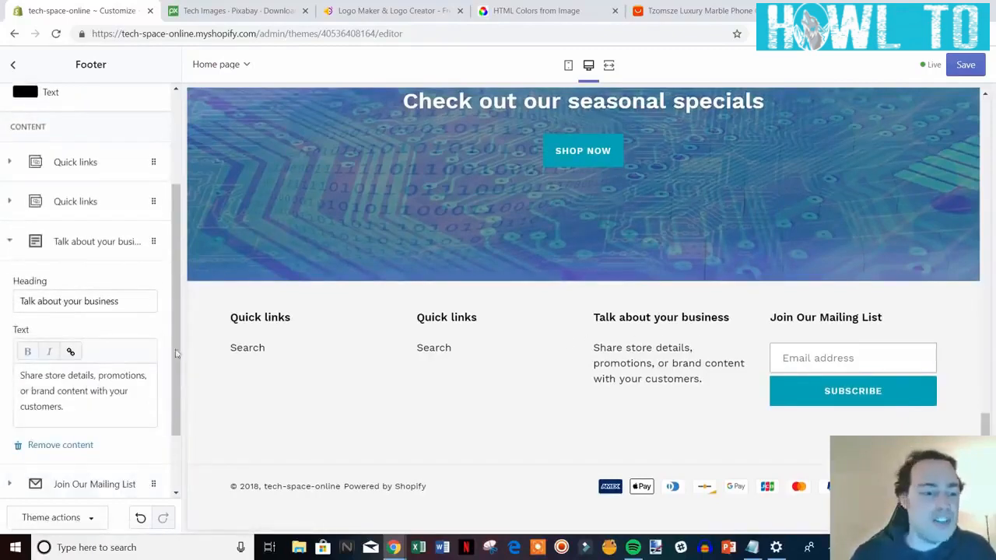
pyautogui.moveTo(133, 300); pyautogui.dragTo(2, 309)
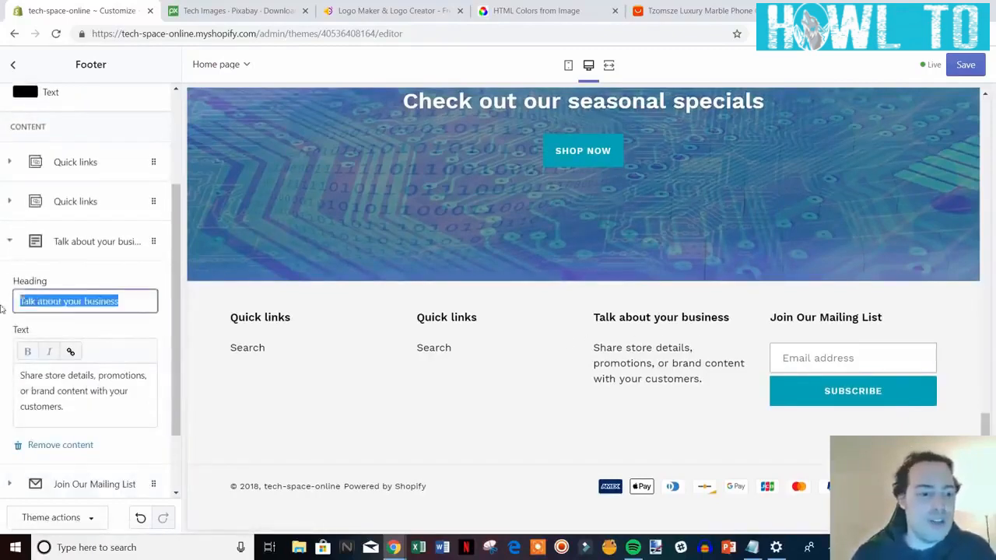
pyautogui.write('Need Help?')
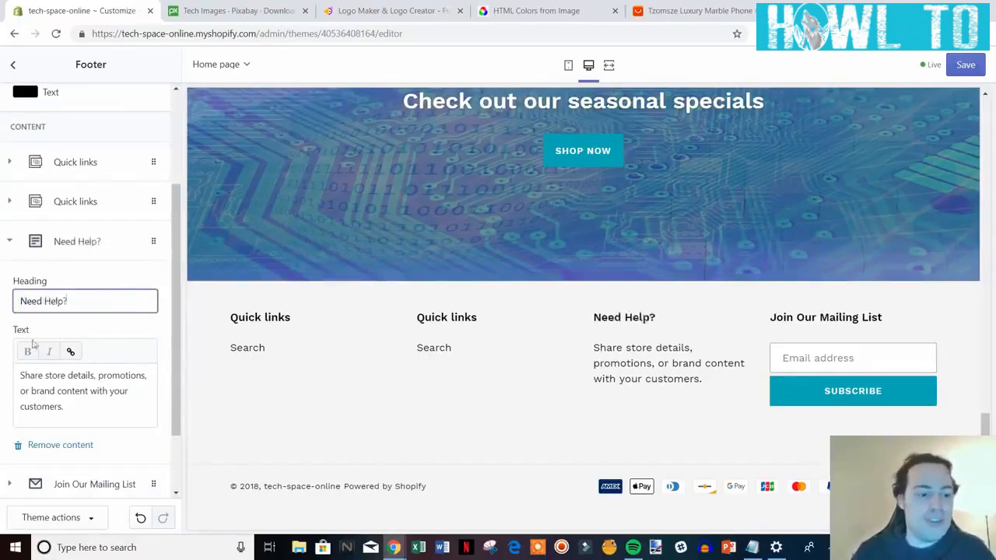
pyautogui.moveTo(99, 414); pyautogui.dragTo(22, 375)
pyautogui.write('Co')
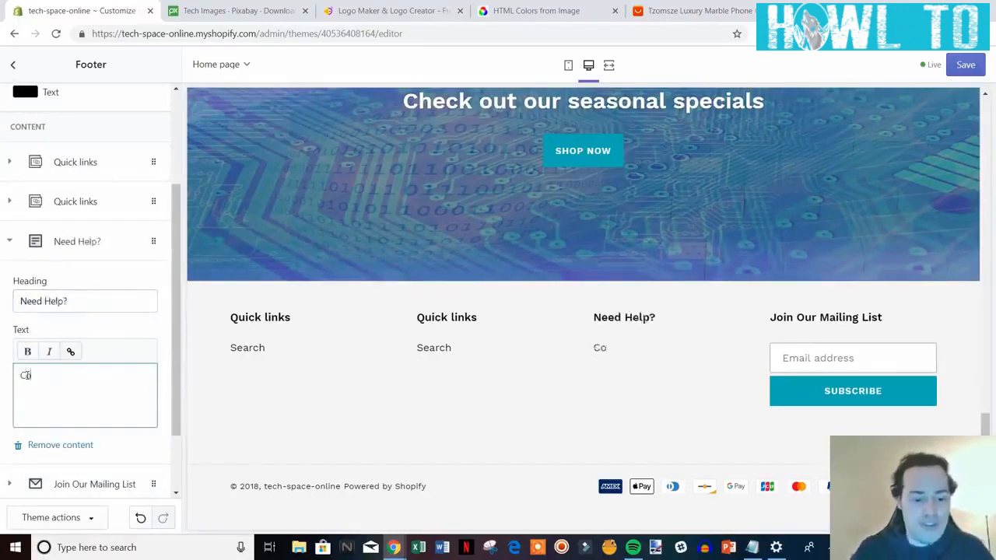
pyautogui.write('ntact us at')
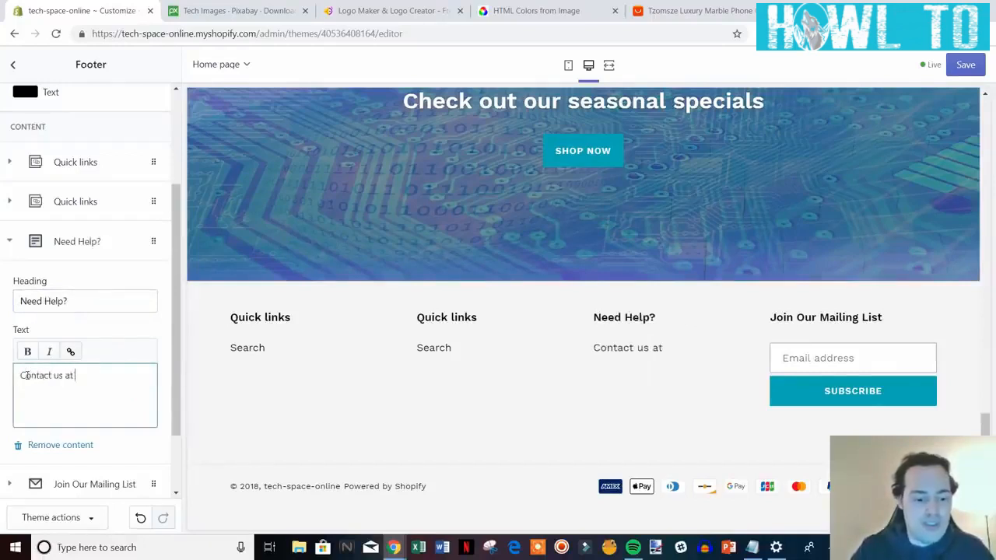
pyautogui.write(' help@s')
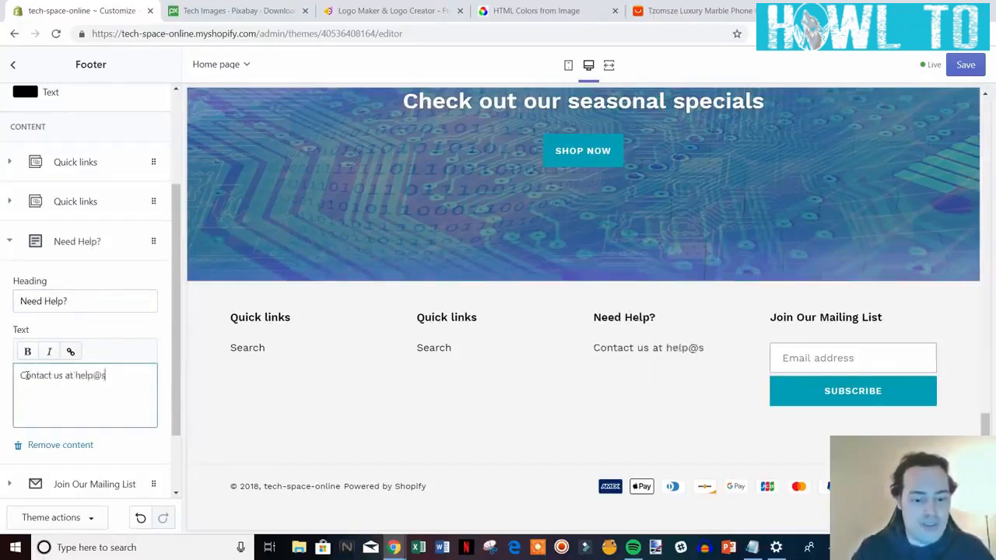
pyautogui.write('ample.com')
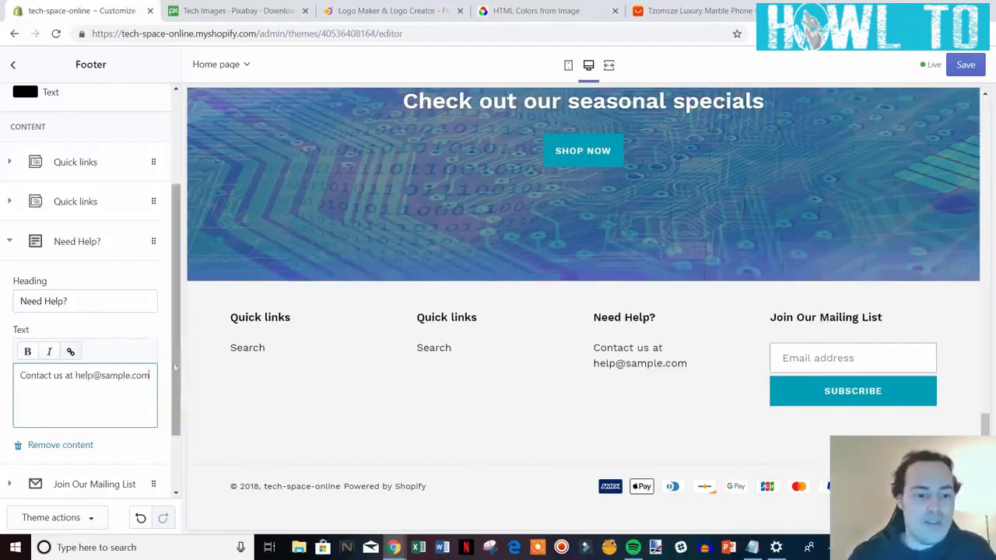
pyautogui.moveTo(178, 382); pyautogui.dragTo(178, 341)
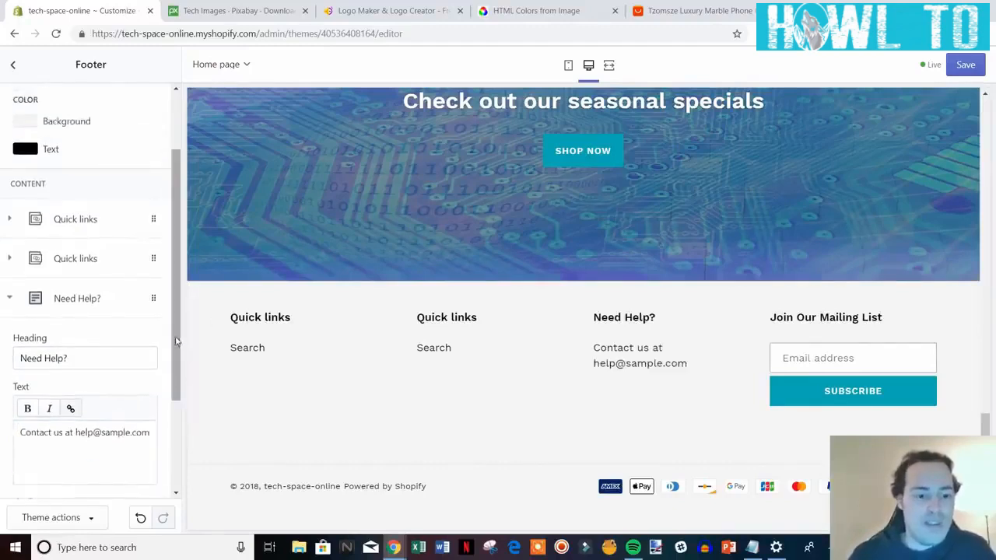
# Delete the first of the two Quick links footer blocks, leaving Quick links, Need Help? and Join Our Mailing List.
pyautogui.click(11, 302)
pyautogui.click(78, 317)
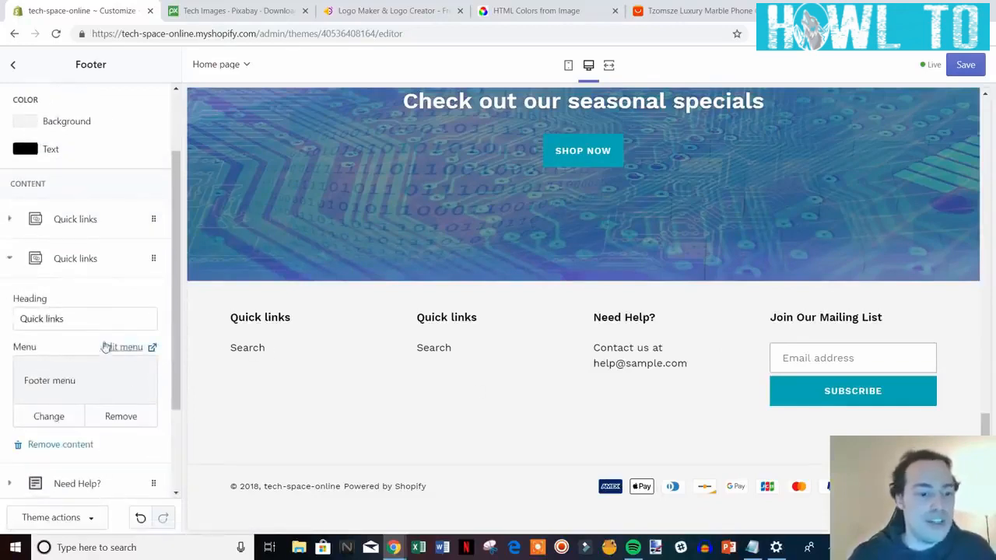
pyautogui.click(78, 222)
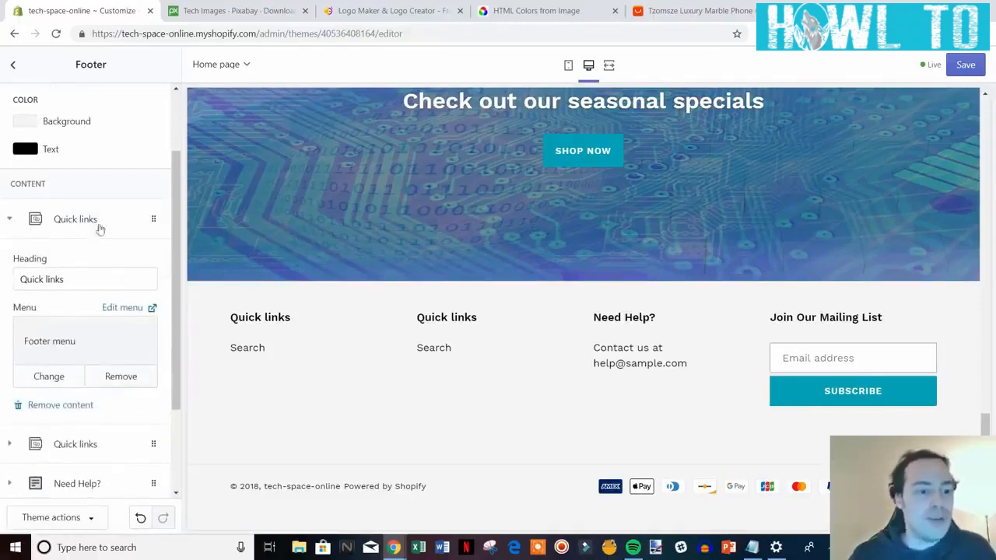
pyautogui.click(61, 405)
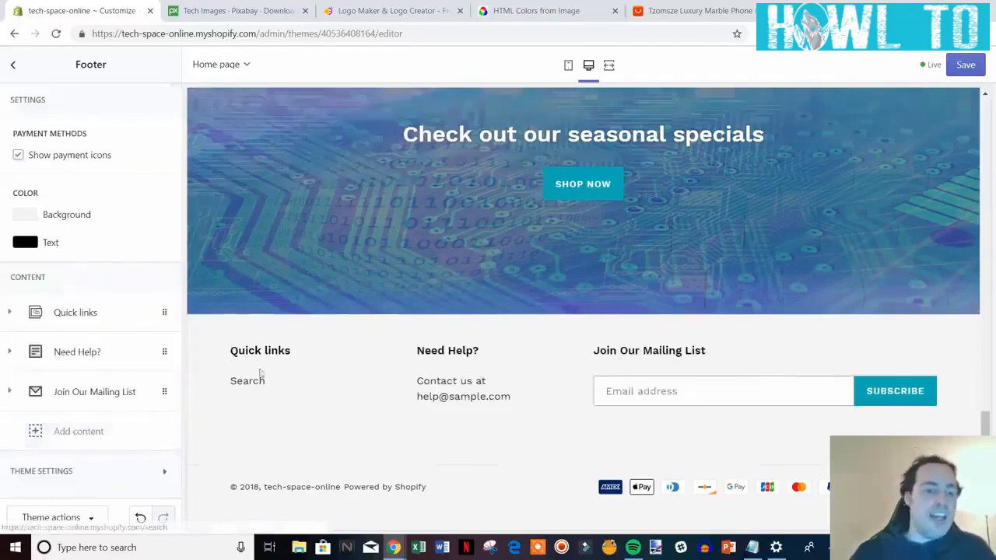
pyautogui.click(91, 327)
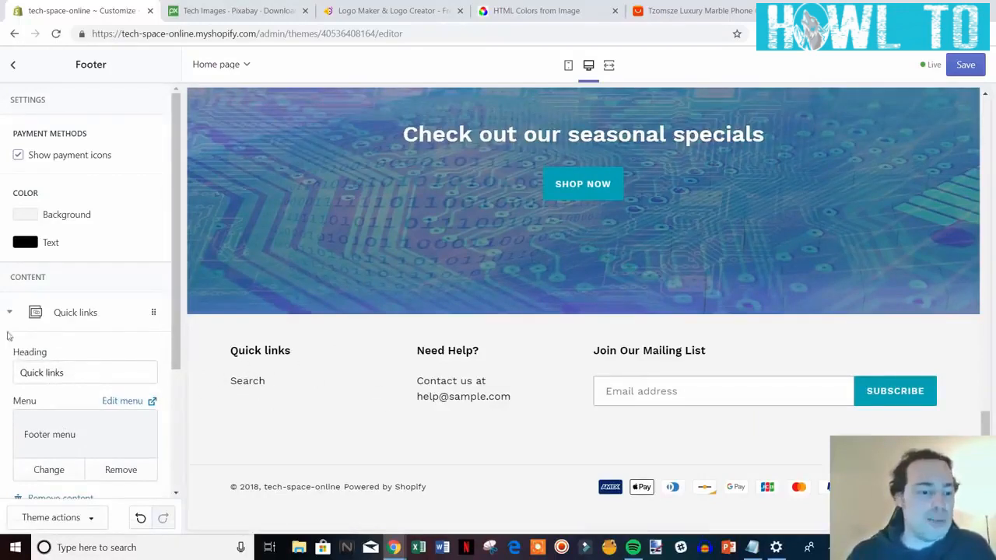
pyautogui.click(75, 315)
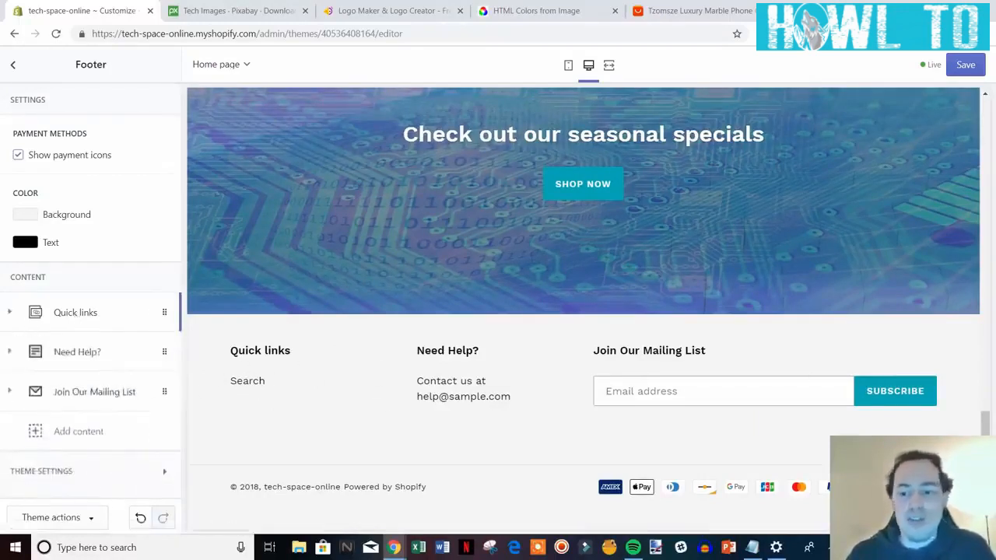
pyautogui.moveTo(986, 457); pyautogui.dragTo(993, 262)
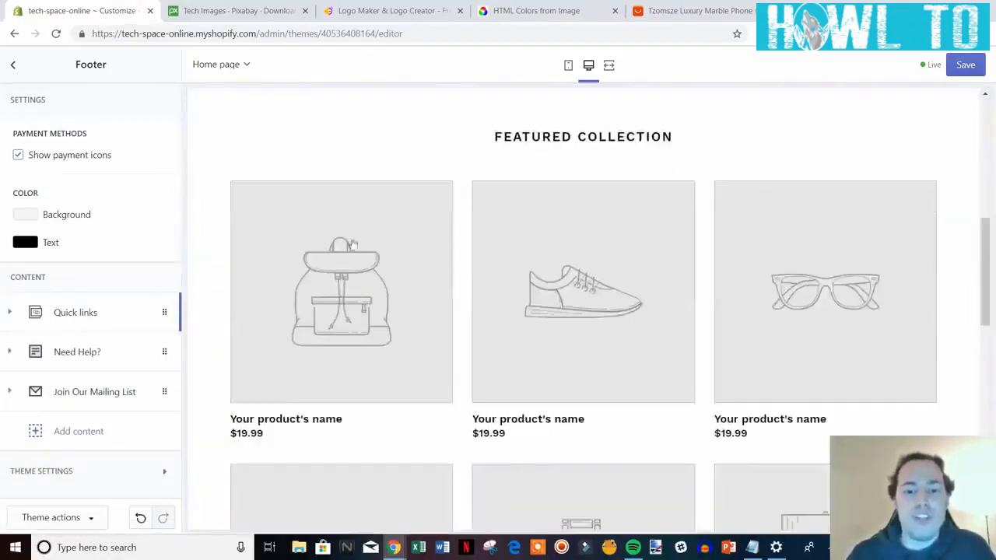
pyautogui.scroll(7, 661, 393)
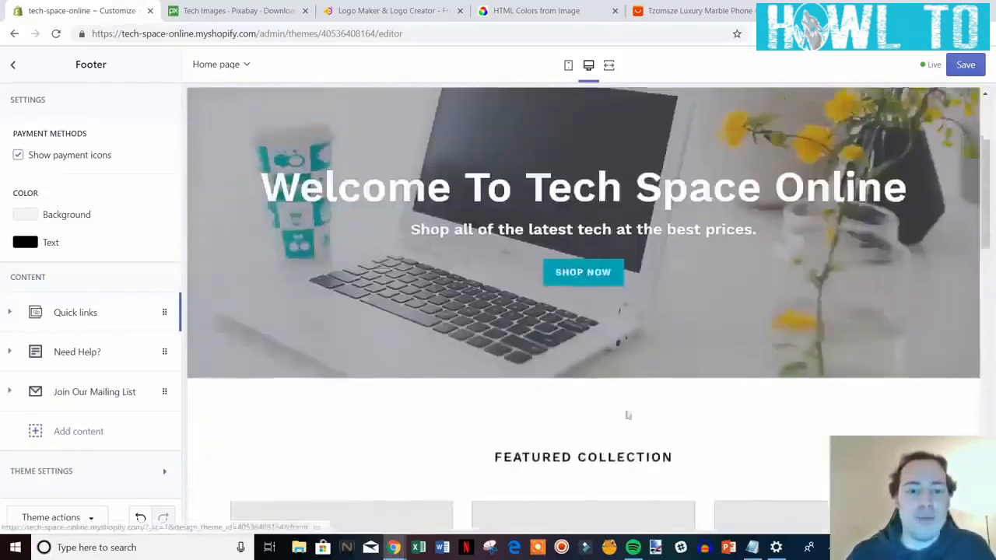
# Save the footer changes and go back to the Debut homepage sections list.
pyautogui.click(968, 66)
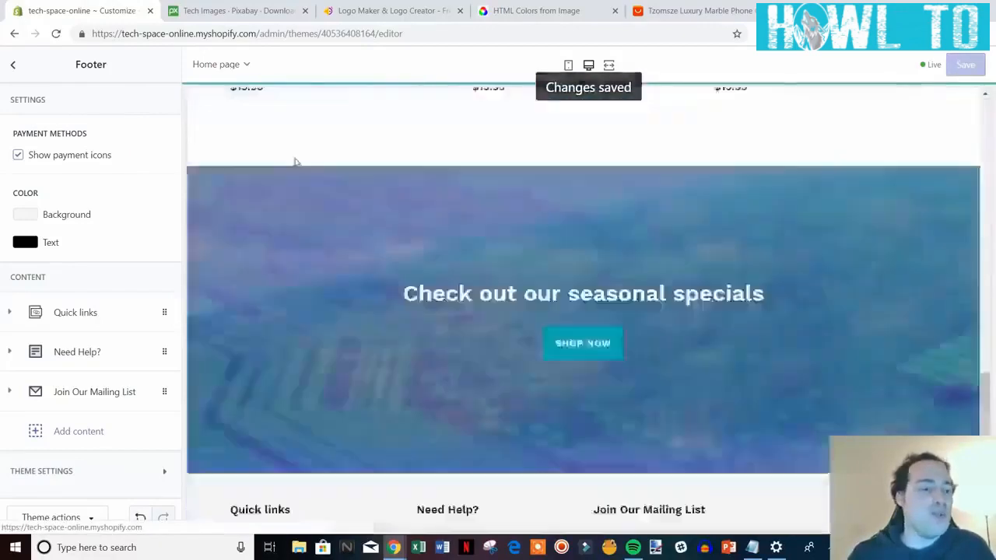
pyautogui.scroll(6, 380, 264)
pyautogui.scroll(10, 380, 270)
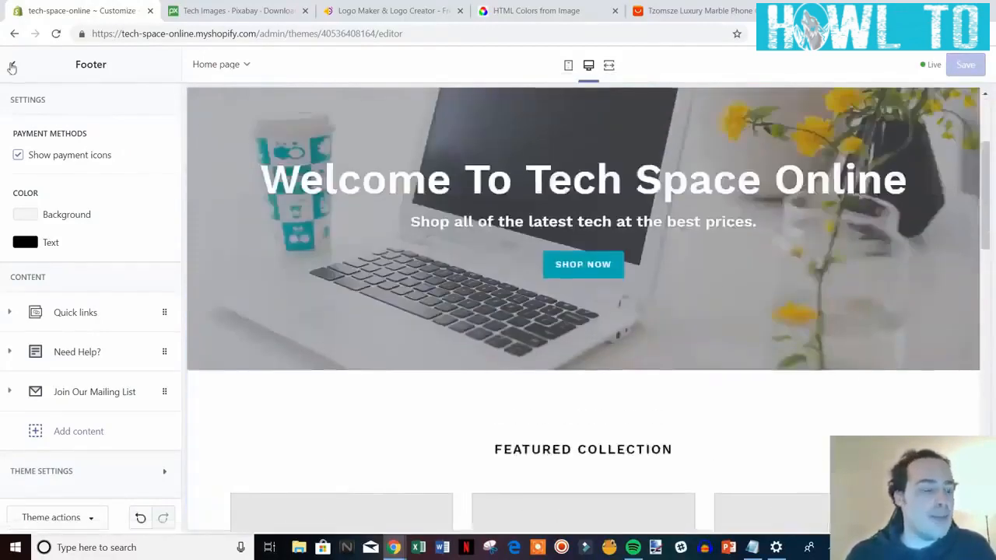
pyautogui.click(12, 68)
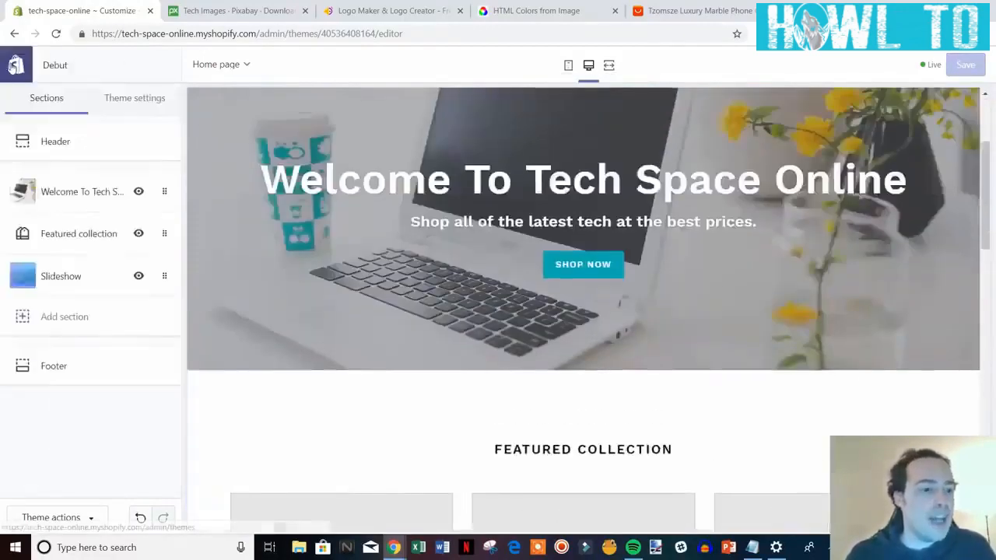
# Leave the theme editor and open the General page under store Settings.
pyautogui.click(13, 66)
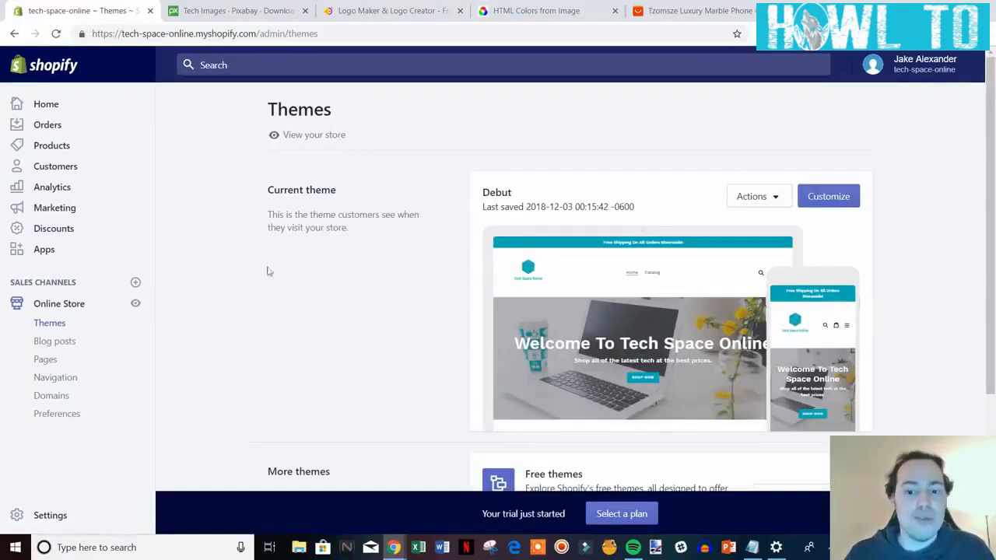
pyautogui.click(58, 517)
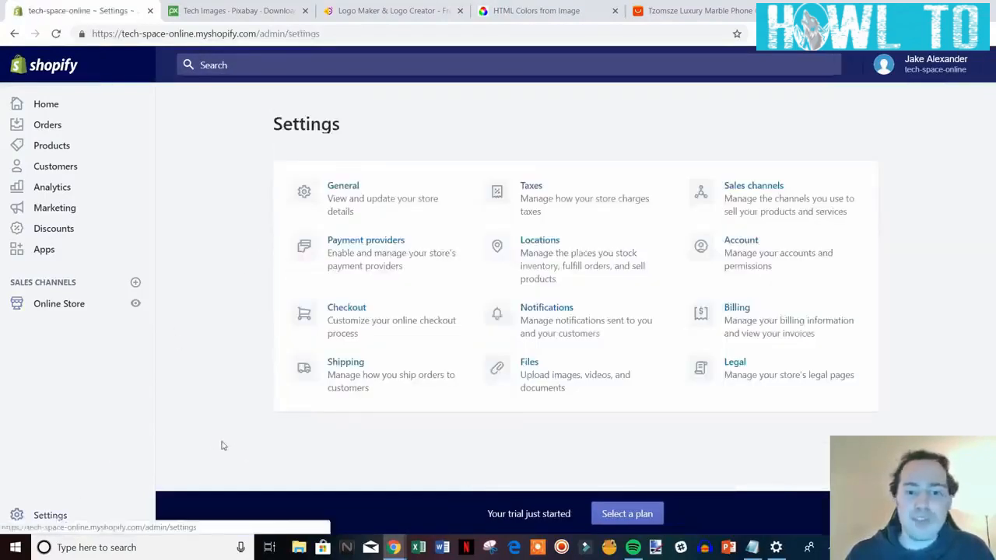
pyautogui.click(372, 201)
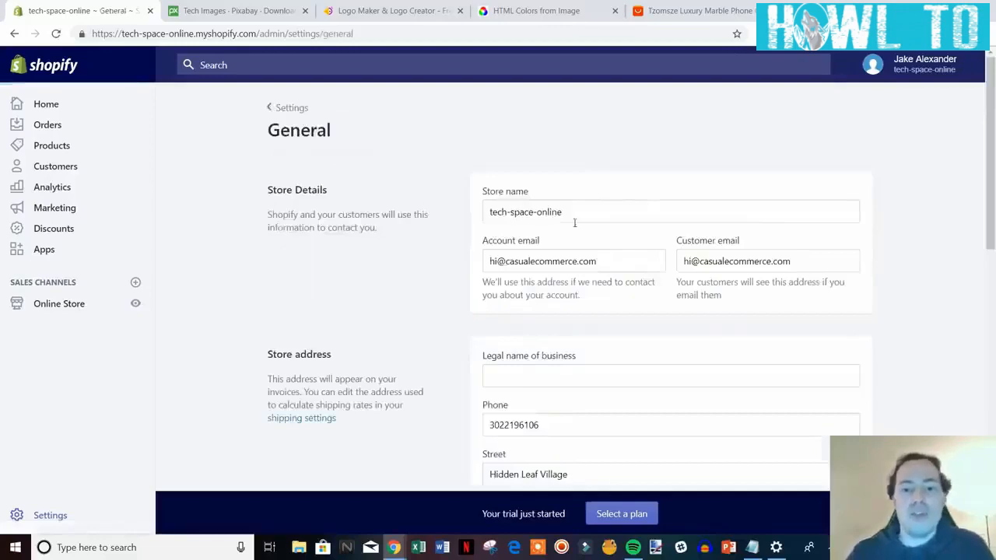
# Edit the store name tech-space-online, capitalising Tech and Space and removing hyphens.
pyautogui.click(511, 213)
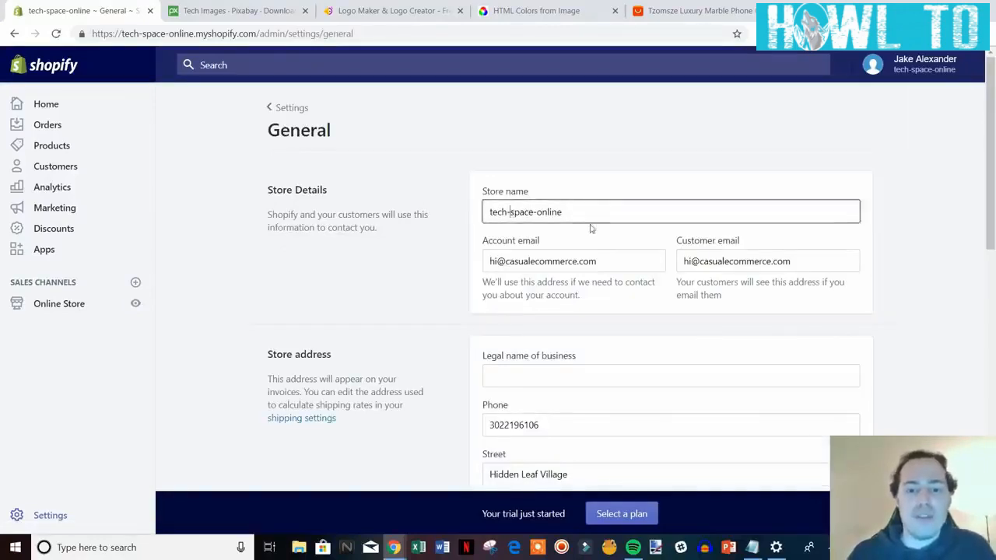
pyautogui.press('BackSpace')
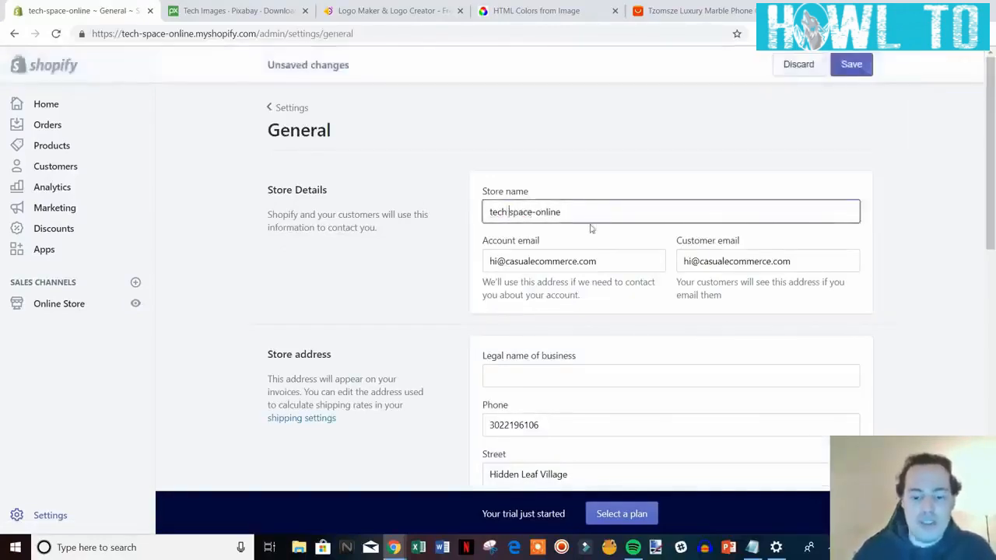
pyautogui.press('Delete')
pyautogui.write('S')
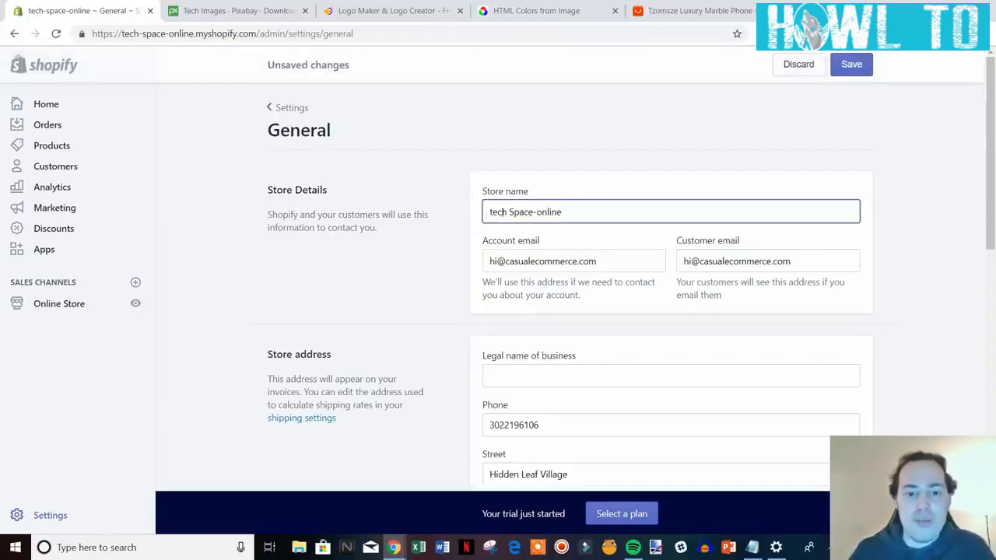
pyautogui.press('Delete')
pyautogui.write('T')
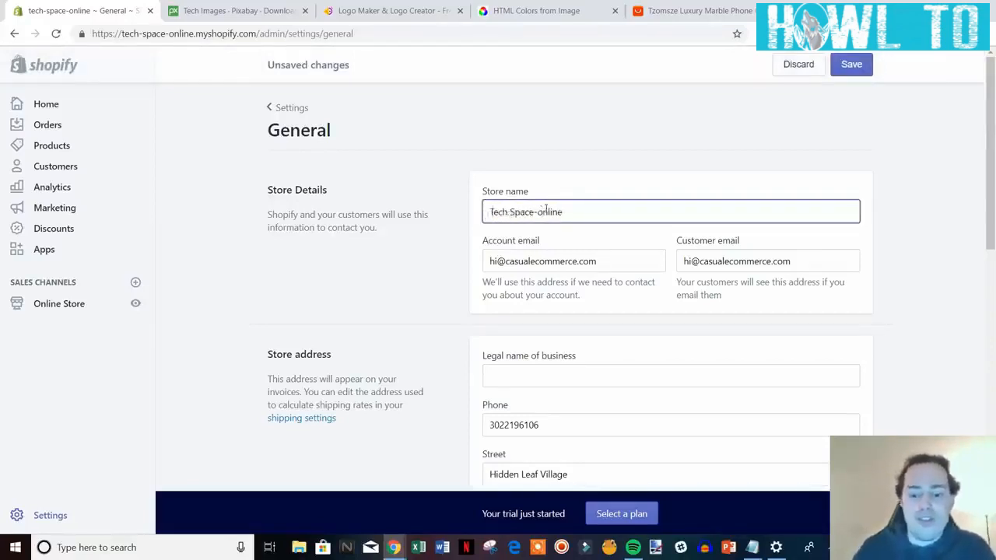
pyautogui.press('BackSpace')
pyautogui.press('BackSpace')
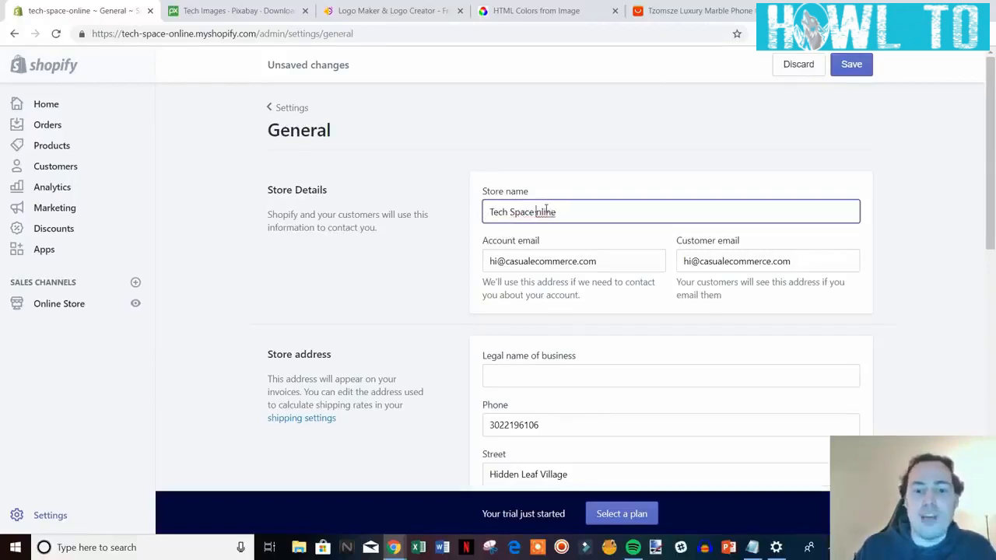
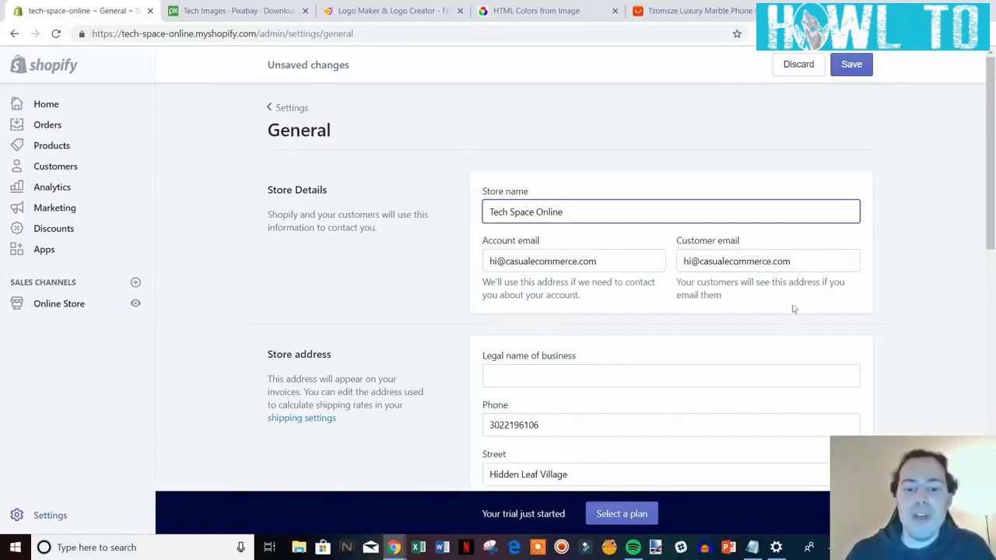
# Replace the Customer email with a support address on the store's own domain.
pyautogui.scroll(-1, 886, 281)
pyautogui.scroll(1, 775, 237)
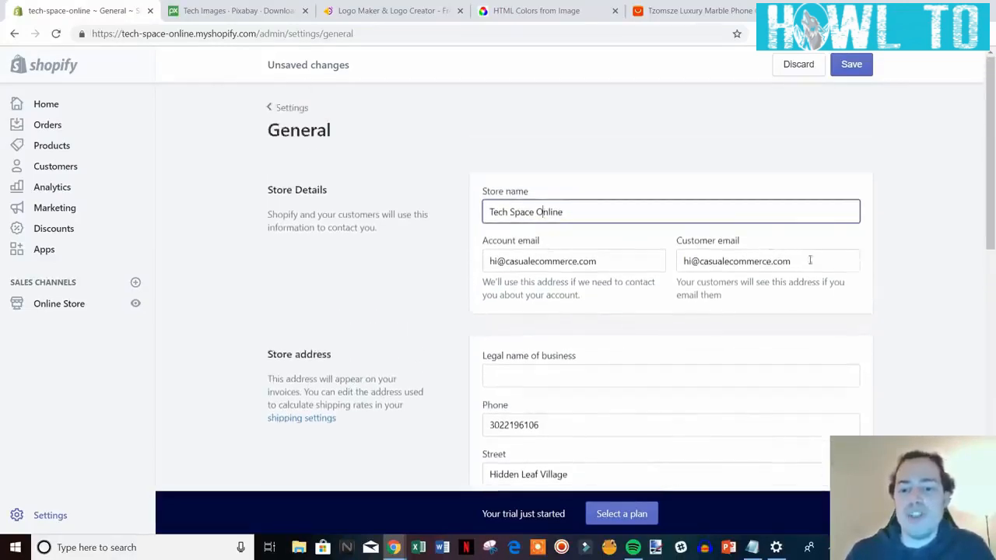
pyautogui.moveTo(810, 261); pyautogui.dragTo(658, 264)
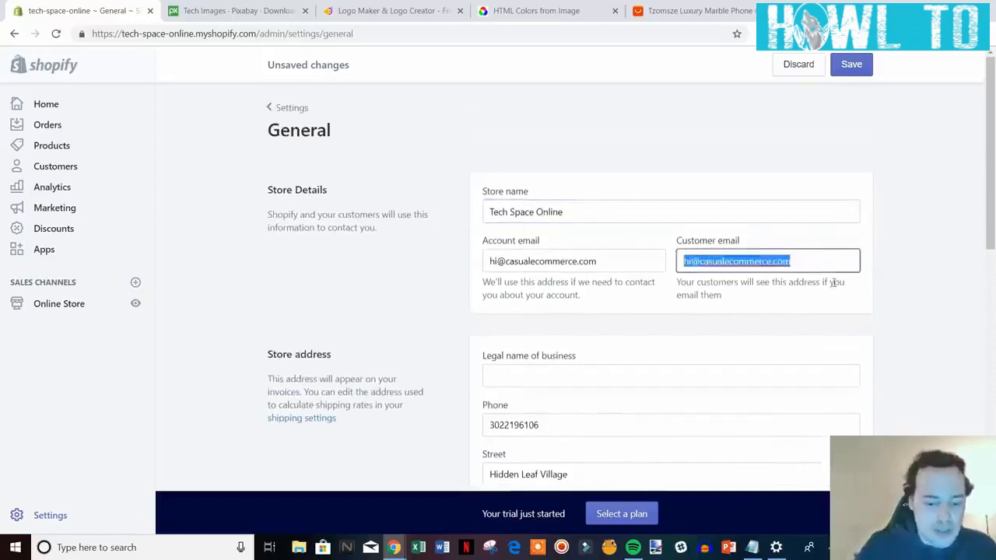
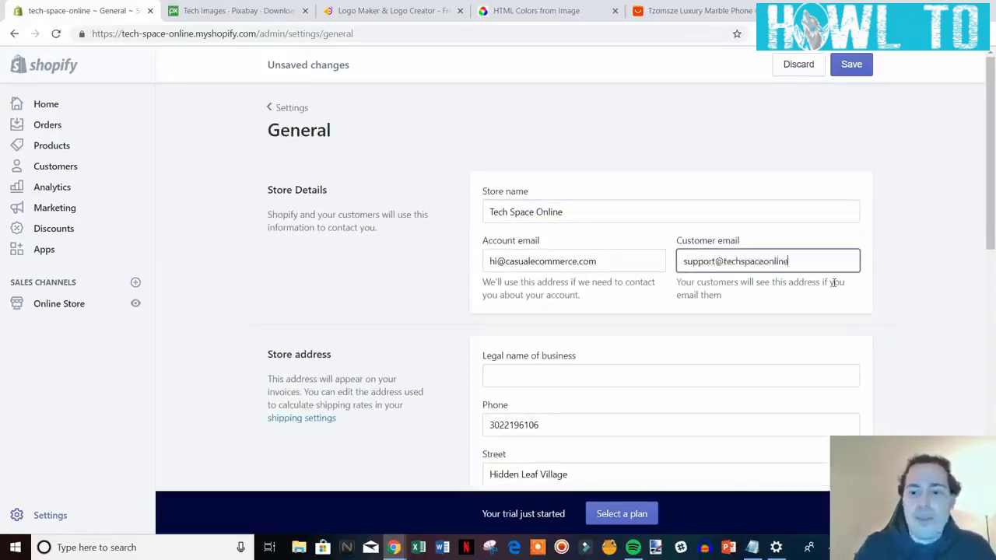
pyautogui.click(973, 282)
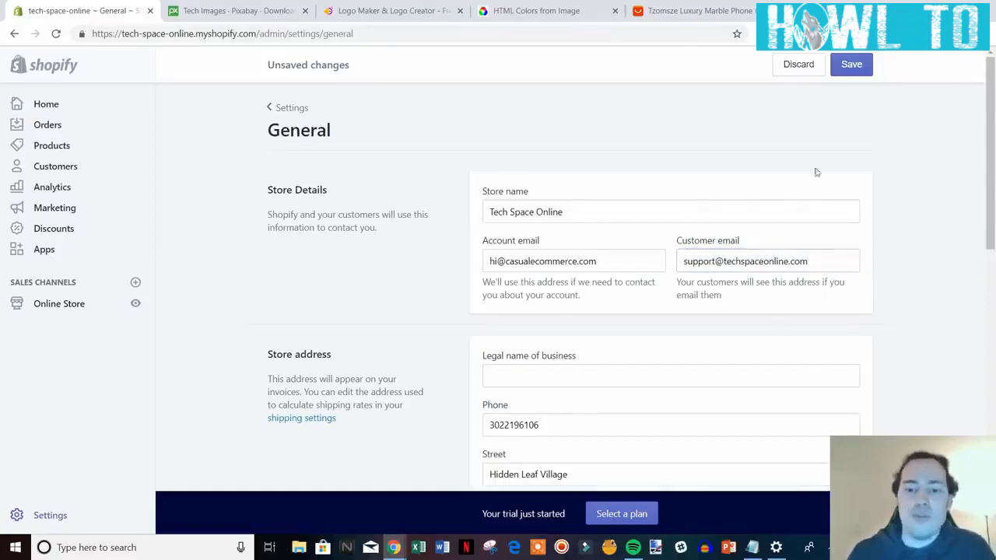
# Compare the account e-mail with the new customer e-mail's domain.
pyautogui.scroll(-1, 841, 250)
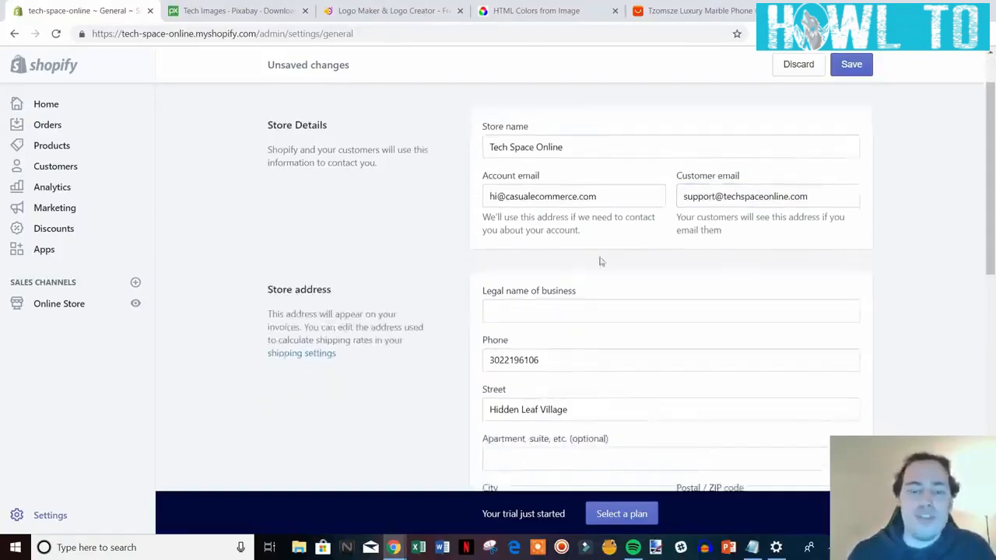
pyautogui.moveTo(611, 204); pyautogui.dragTo(511, 195)
pyautogui.click(524, 196)
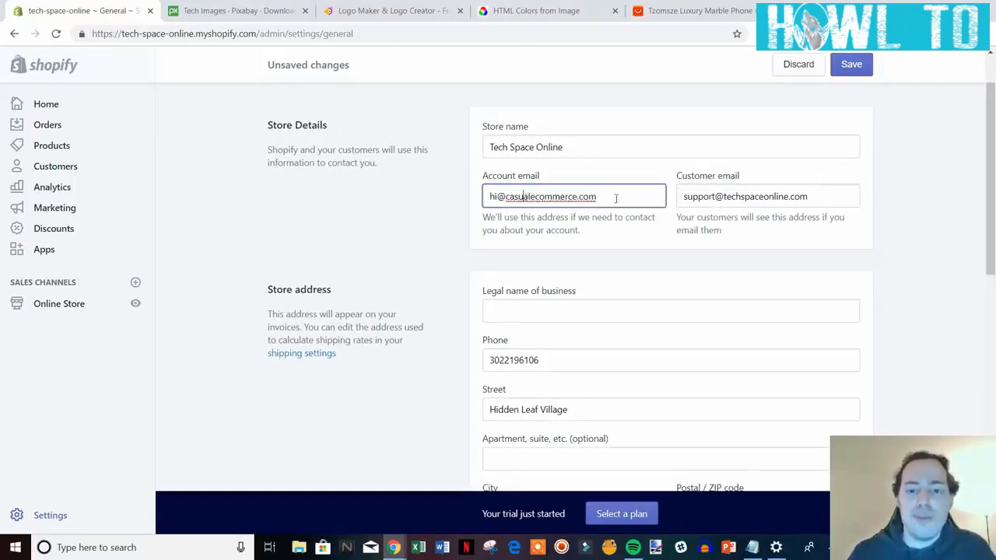
pyautogui.moveTo(807, 197); pyautogui.dragTo(725, 196)
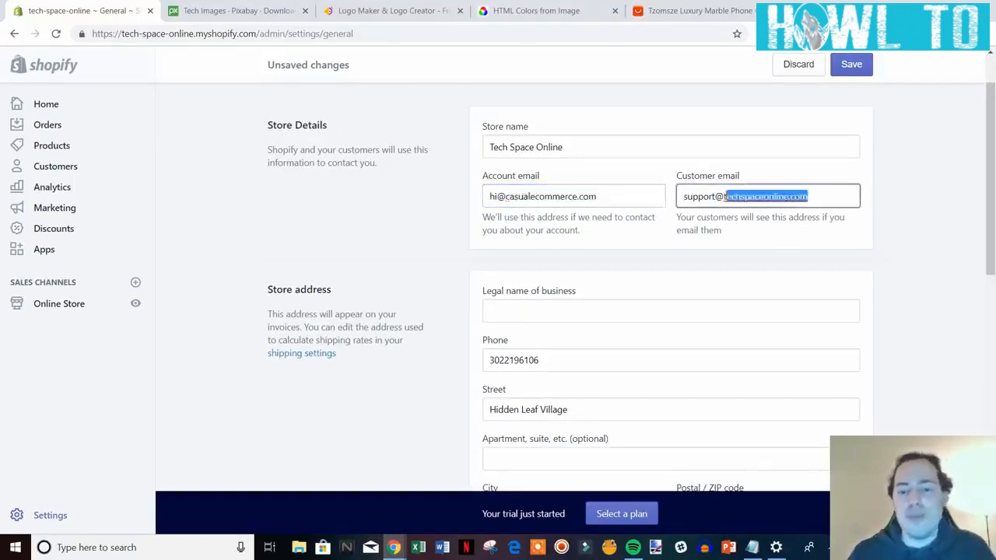
pyautogui.click(727, 197)
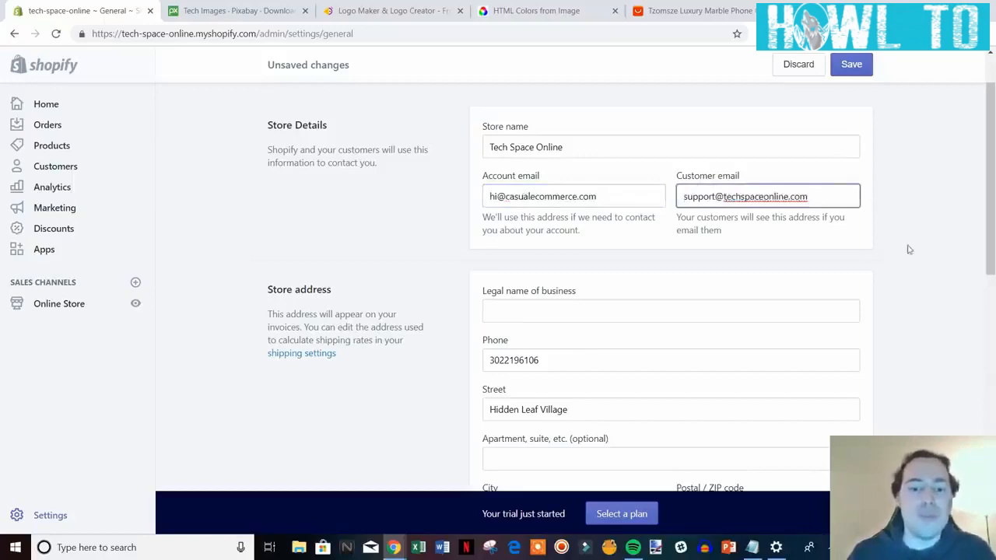
pyautogui.scroll(-2, 911, 251)
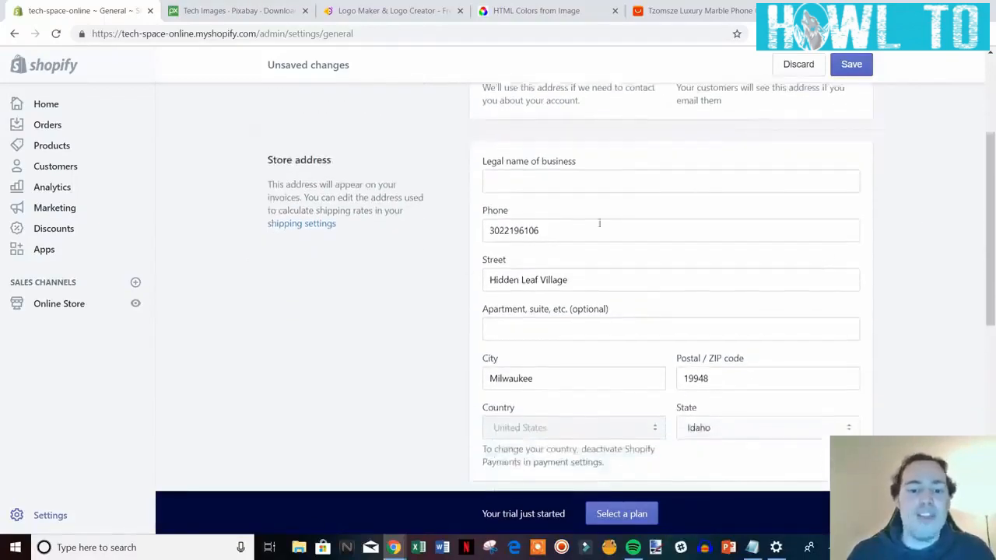
# Add the TCO prefix to the order ID format (#TCO1001) and save the general settings.
pyautogui.scroll(-5, 599, 298)
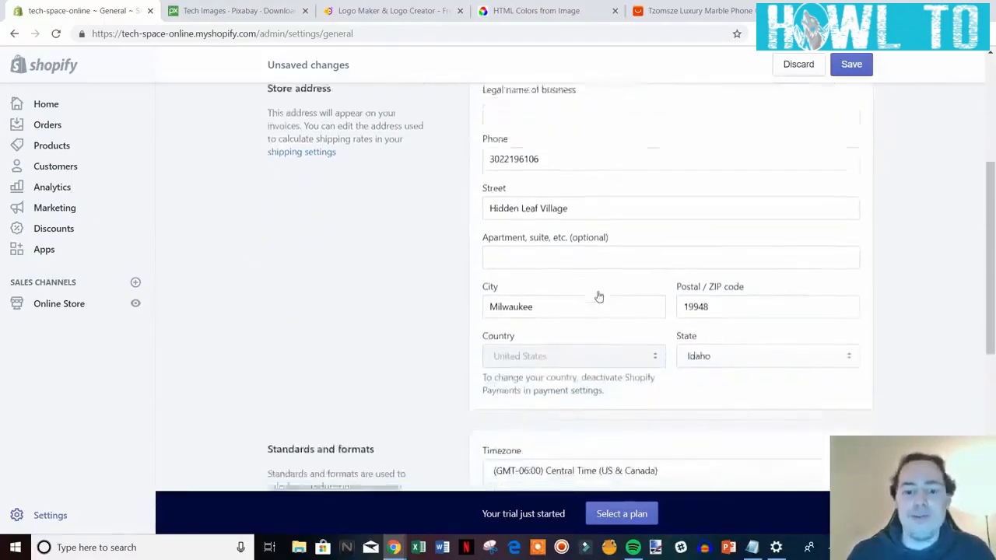
pyautogui.scroll(-1, 609, 281)
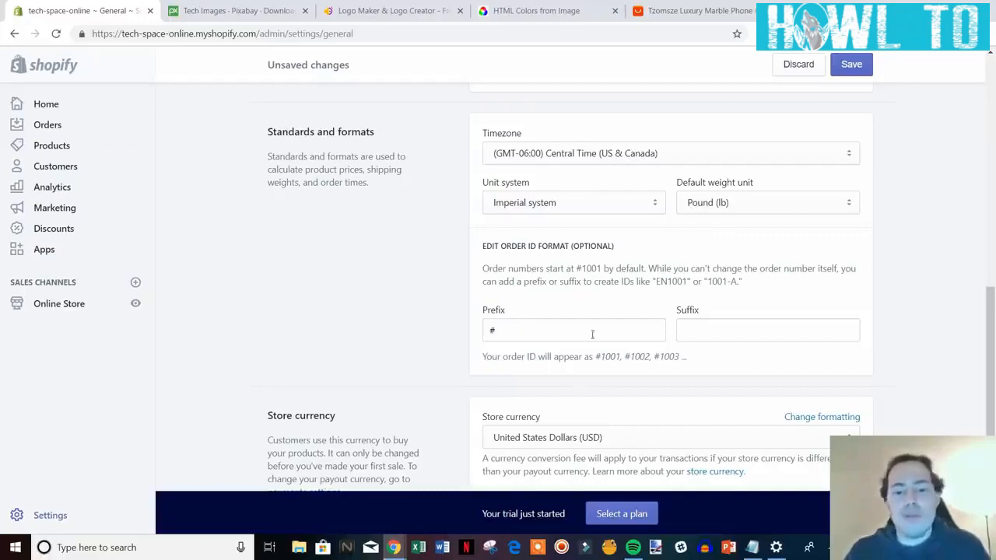
pyautogui.moveTo(598, 357); pyautogui.dragTo(659, 357)
pyautogui.click(669, 357)
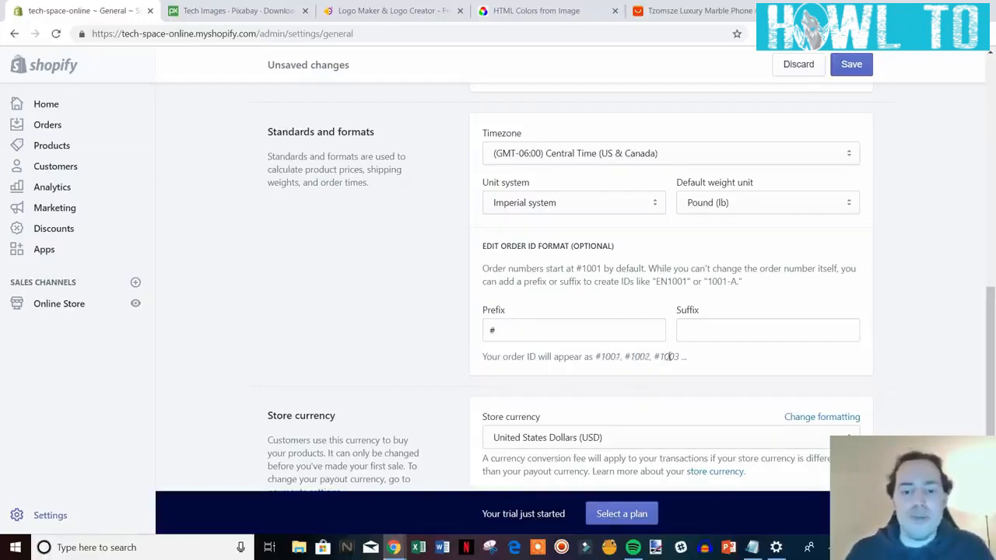
pyautogui.click(571, 333)
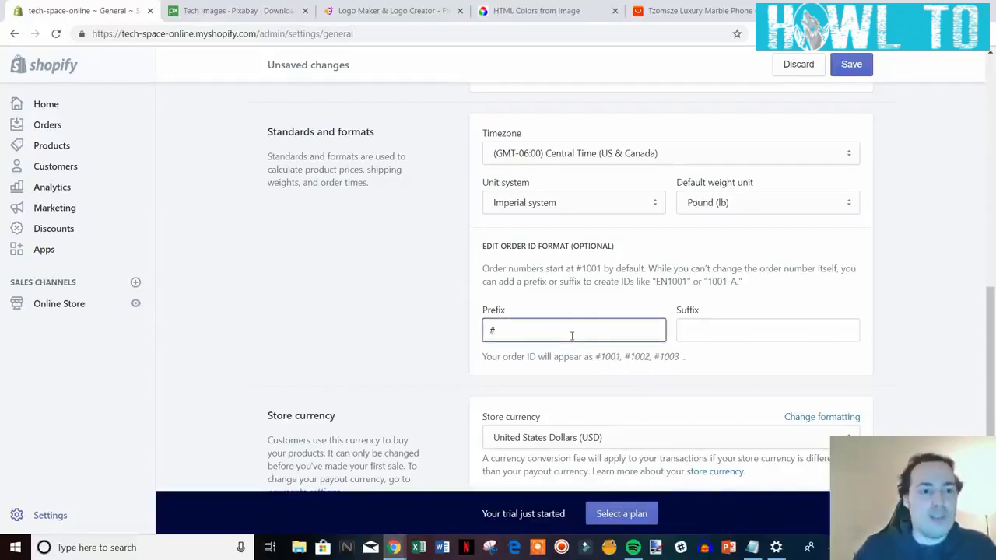
pyautogui.write('T')
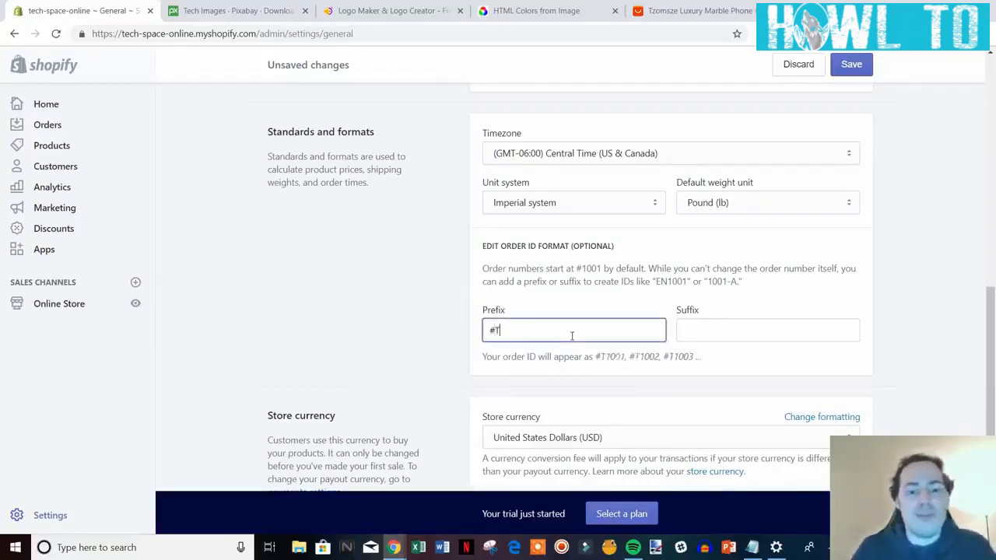
pyautogui.write('CO')
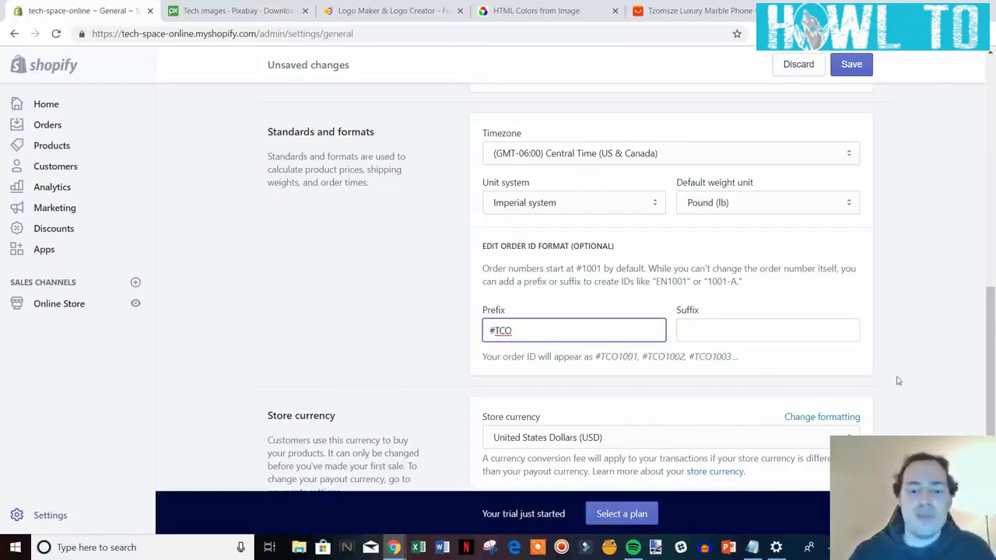
pyautogui.scroll(-2, 899, 381)
pyautogui.moveTo(993, 410); pyautogui.dragTo(982, 114)
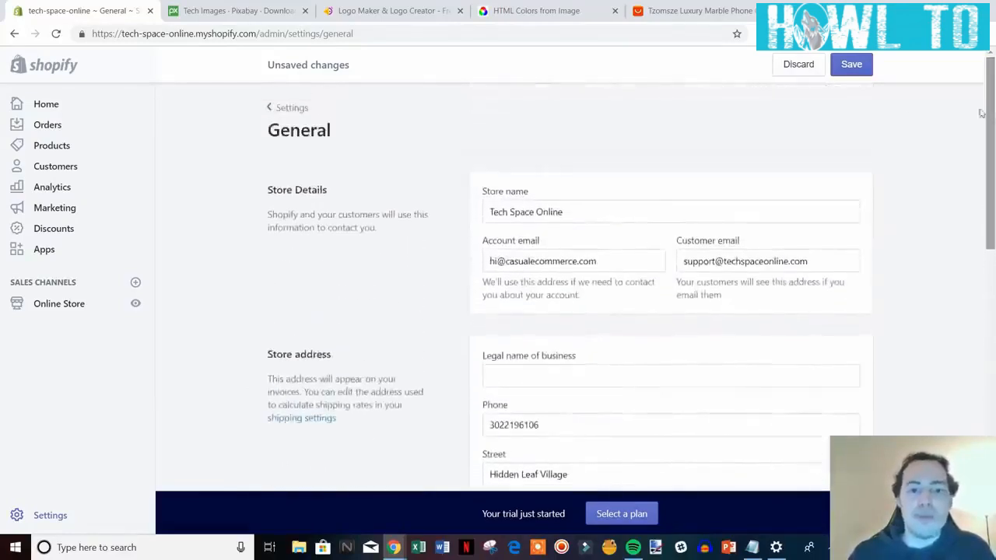
pyautogui.click(854, 66)
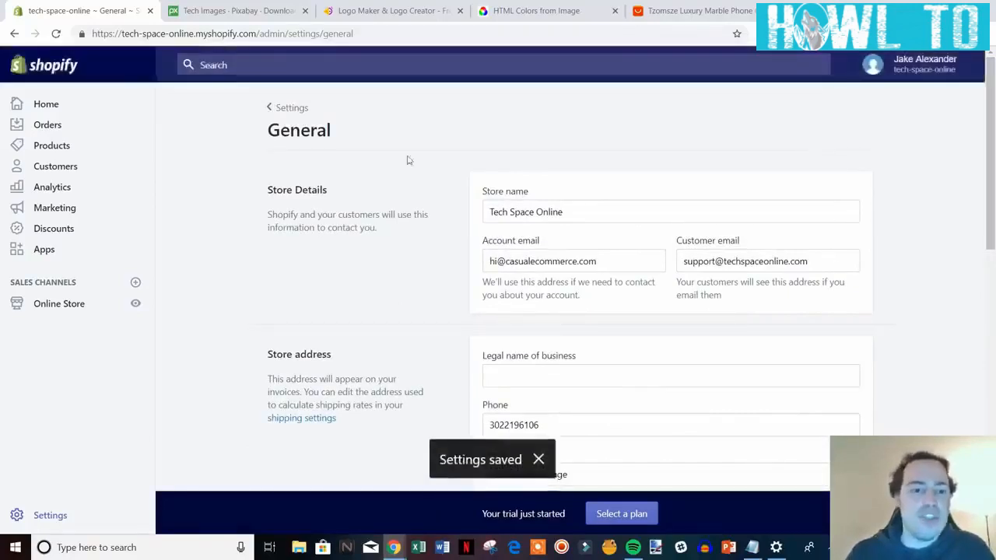
# Go from the Settings overview to Payment providers to review Shopify Payments and PayPal.
pyautogui.click(288, 111)
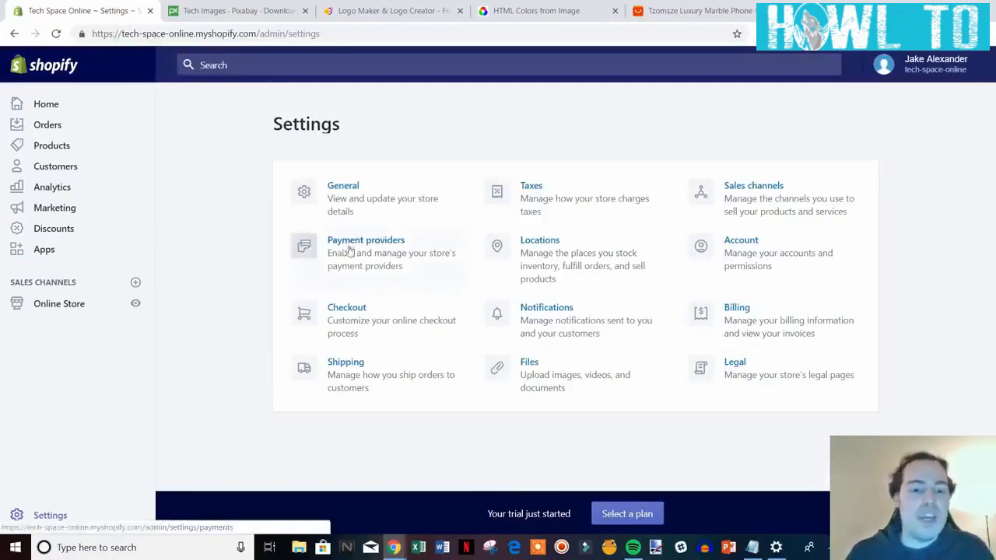
pyautogui.click(379, 256)
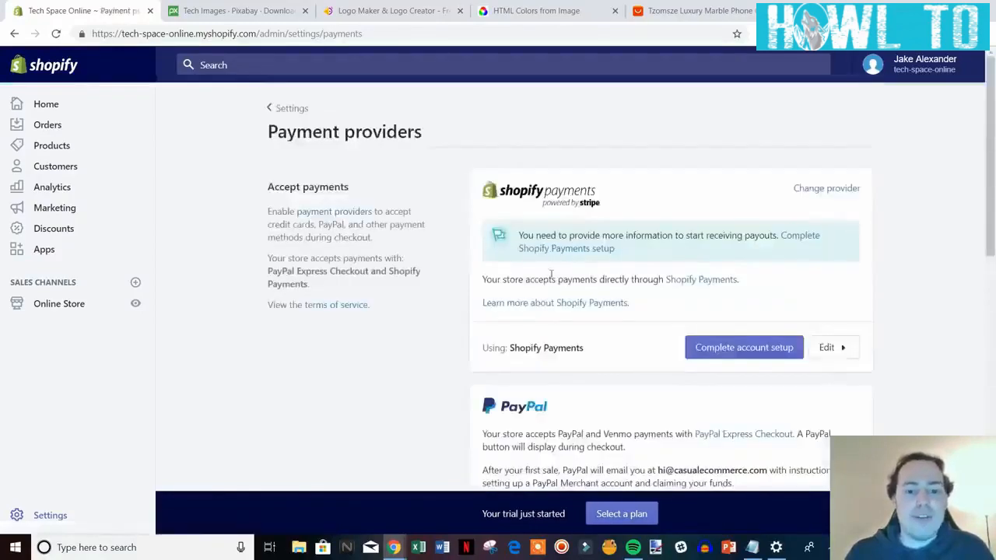
pyautogui.scroll(-2, 625, 336)
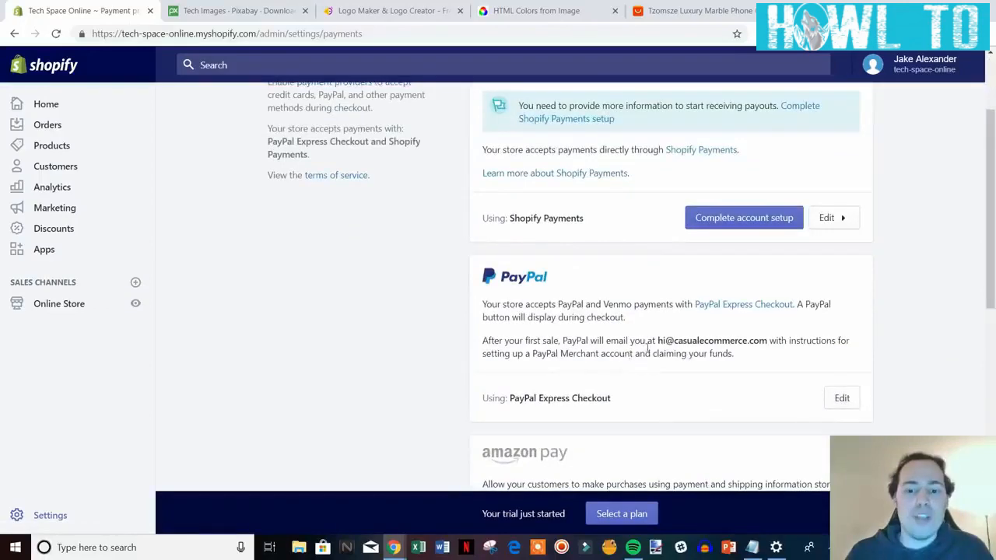
pyautogui.scroll(-1, 636, 352)
pyautogui.scroll(3, 618, 346)
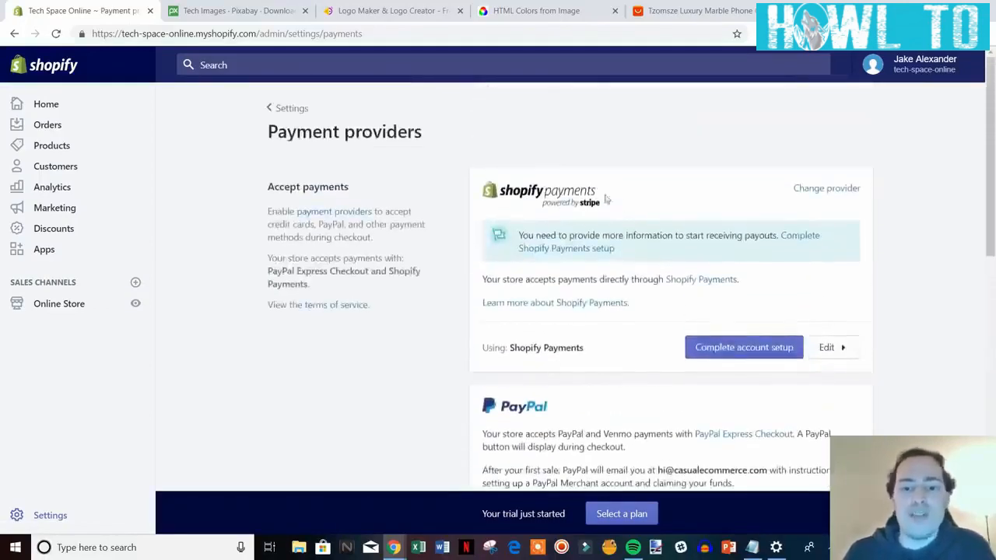
# Start the Shopify Payments account setup and review the business type options unchanged.
pyautogui.click(764, 350)
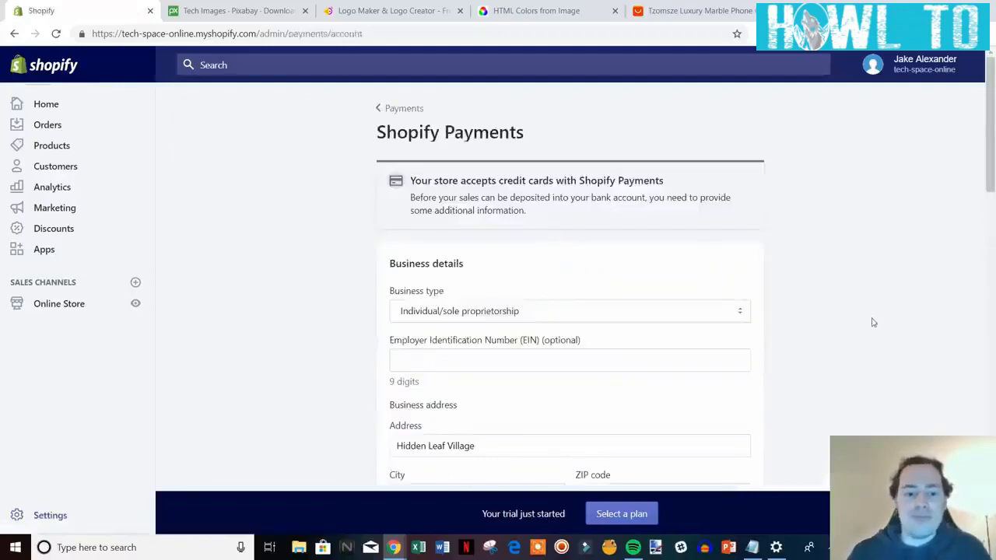
pyautogui.scroll(-2, 920, 313)
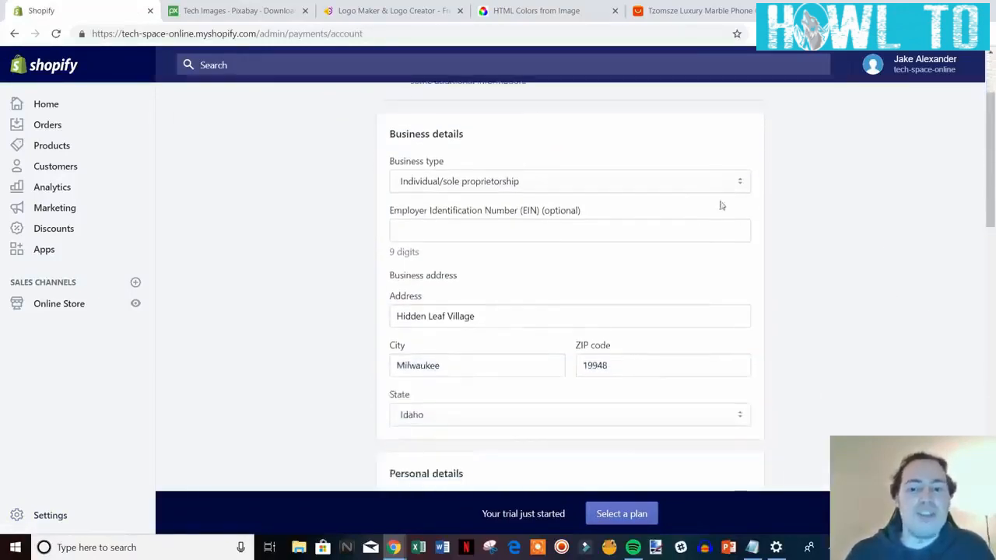
pyautogui.click(727, 184)
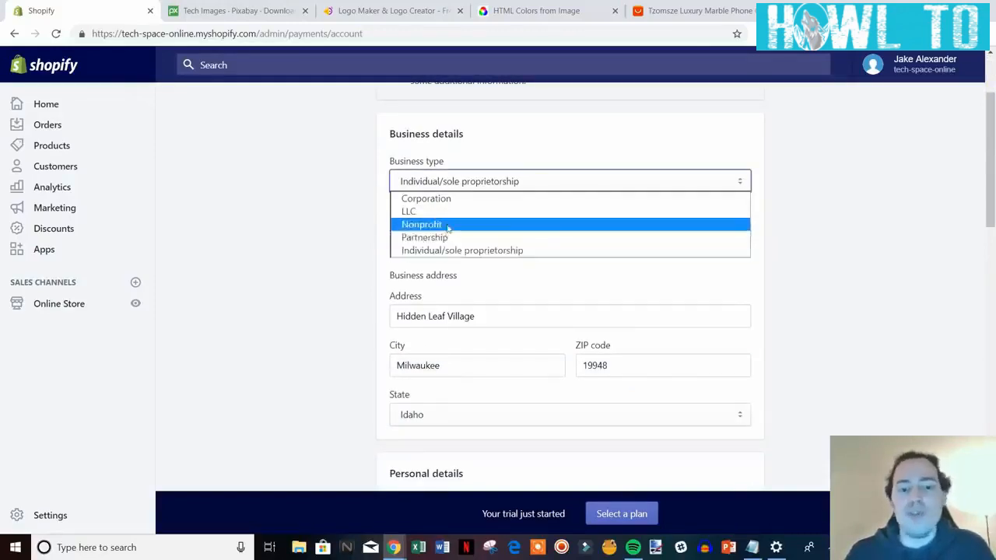
pyautogui.click(814, 236)
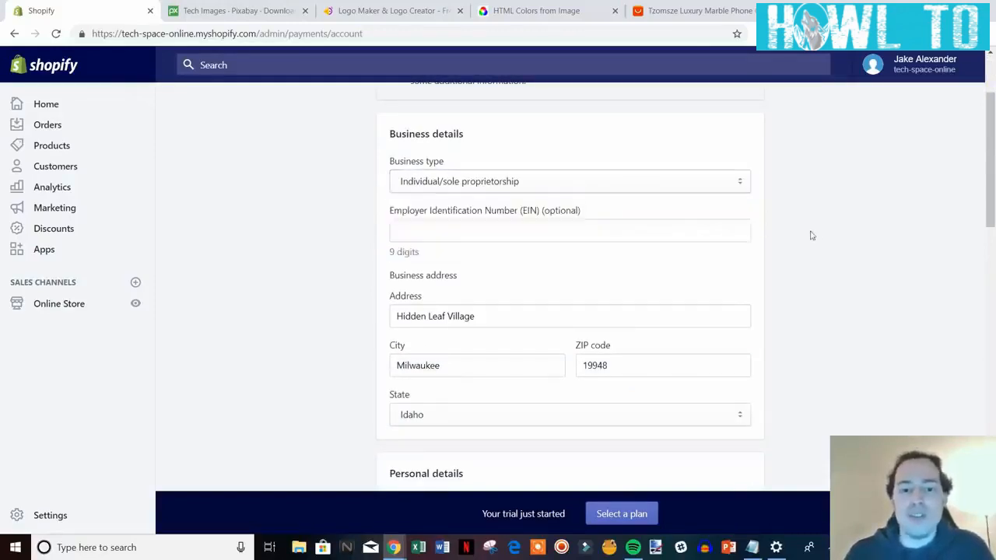
pyautogui.scroll(-1, 856, 296)
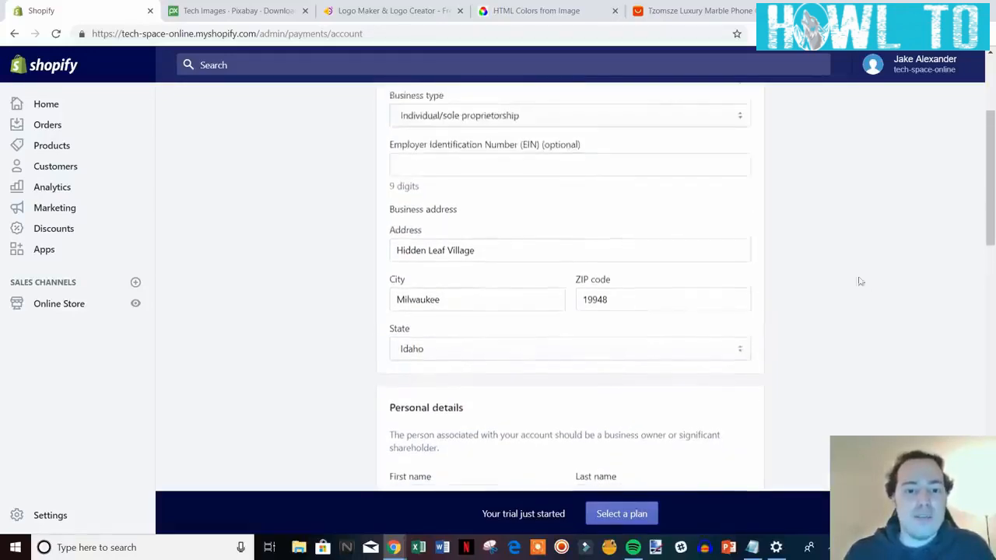
pyautogui.scroll(-2, 386, 175)
pyautogui.scroll(-1, 643, 211)
pyautogui.scroll(-1, 700, 273)
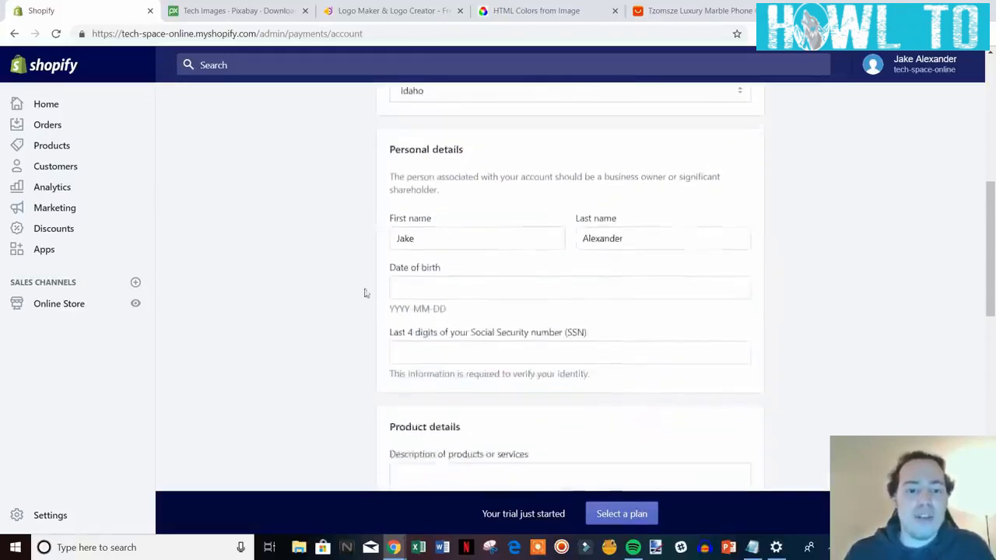
pyautogui.scroll(-1, 545, 319)
pyautogui.scroll(-3, 683, 326)
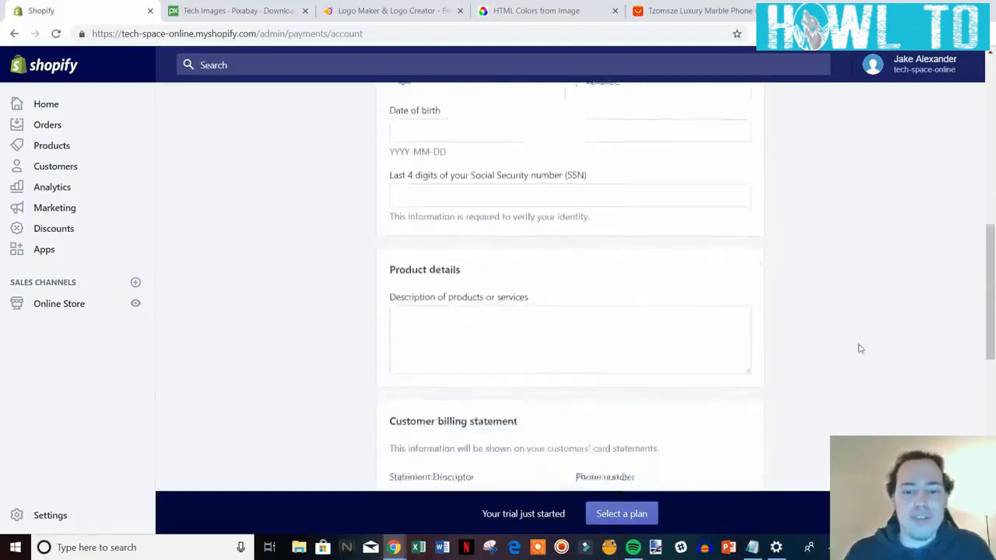
# Enter 'Retailer of electronics' as the product description and review the statement descriptor.
pyautogui.click(446, 222)
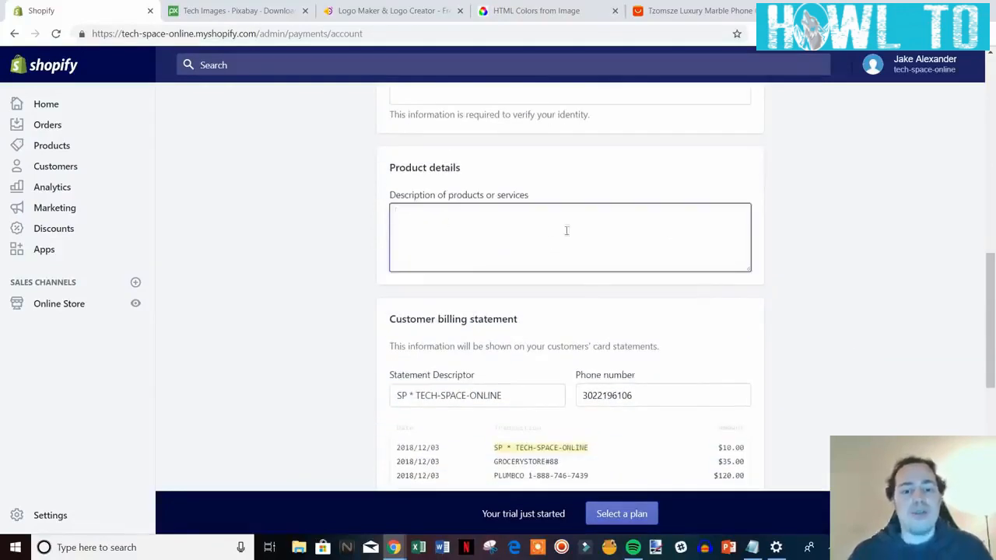
pyautogui.scroll(-1, 565, 291)
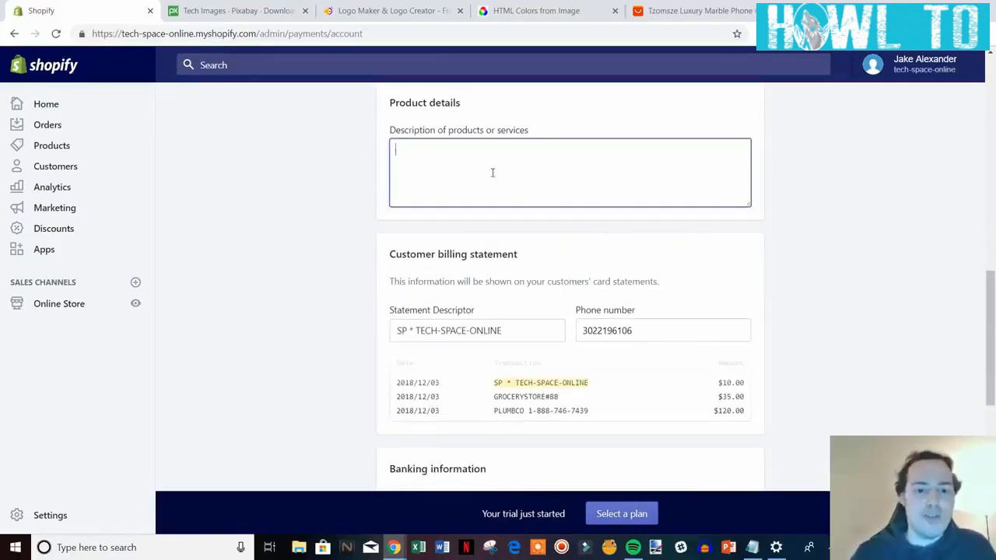
pyautogui.write('Re')
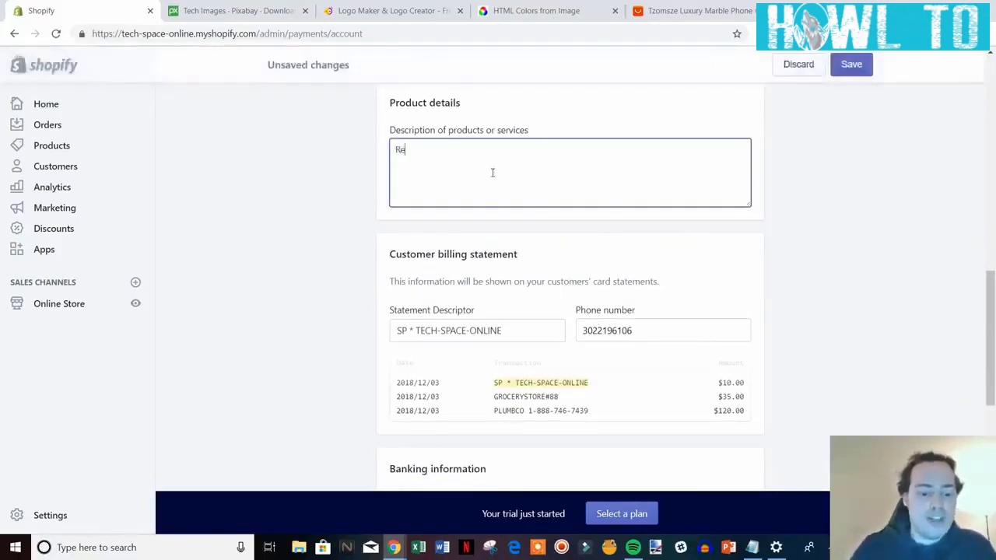
pyautogui.write('tailer of electronics')
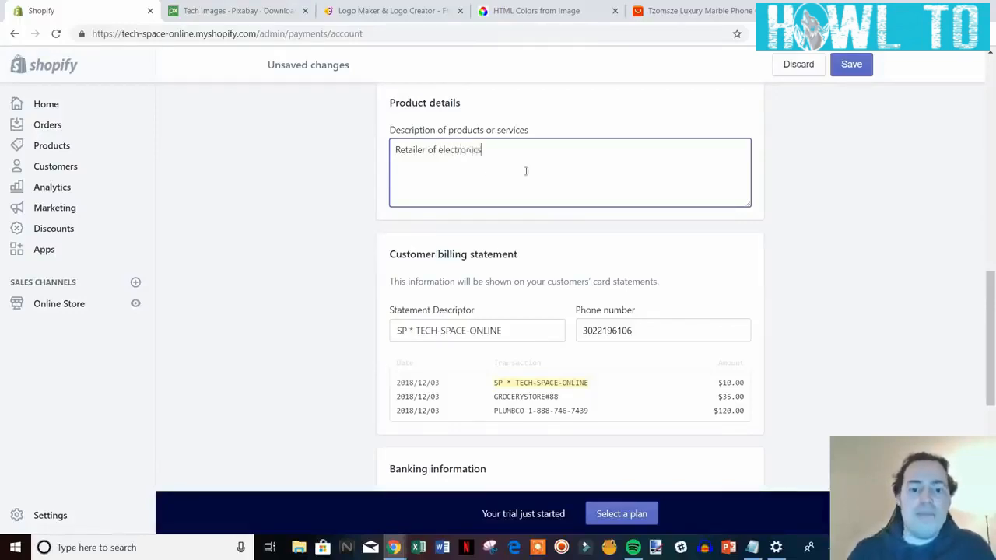
pyautogui.scroll(-2, 754, 272)
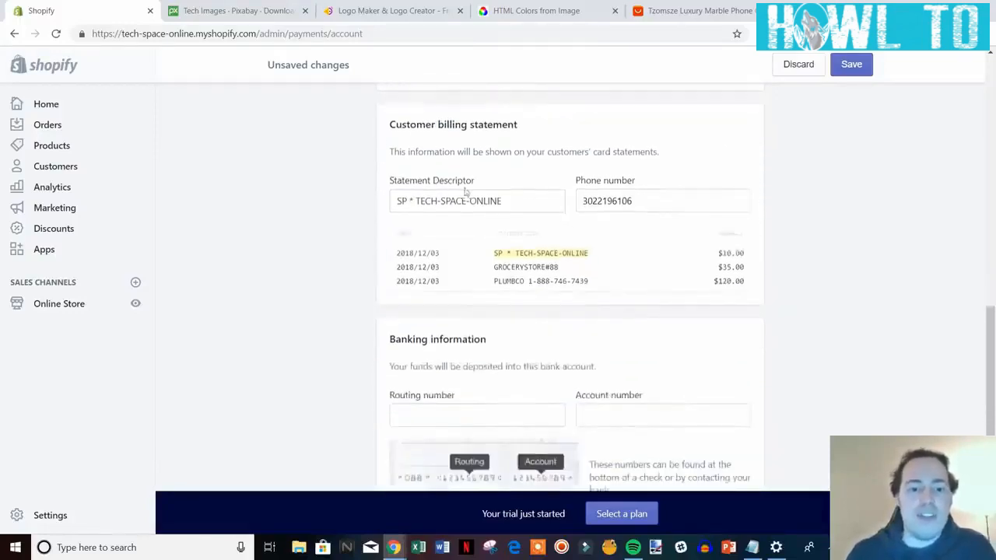
pyautogui.moveTo(525, 205); pyautogui.dragTo(418, 202)
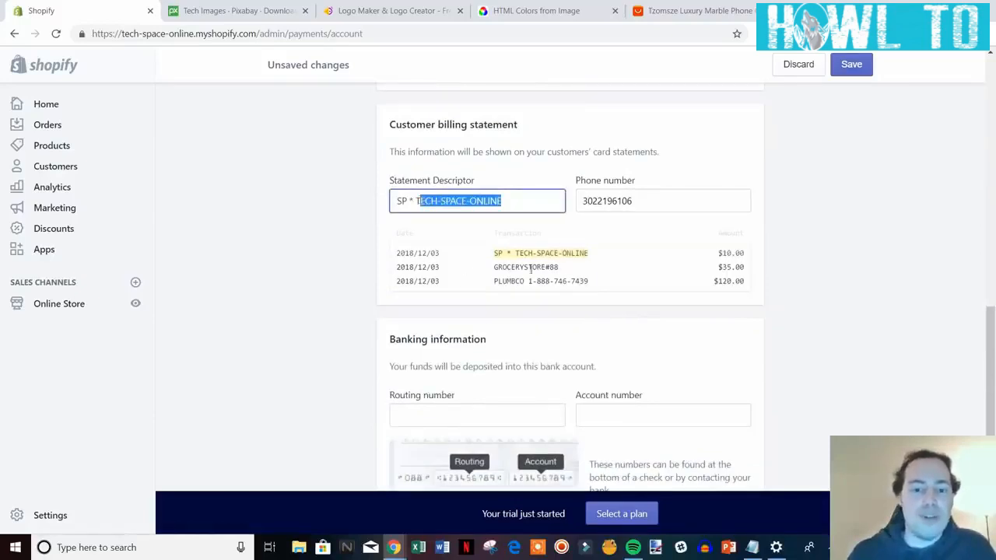
pyautogui.scroll(-4, 563, 275)
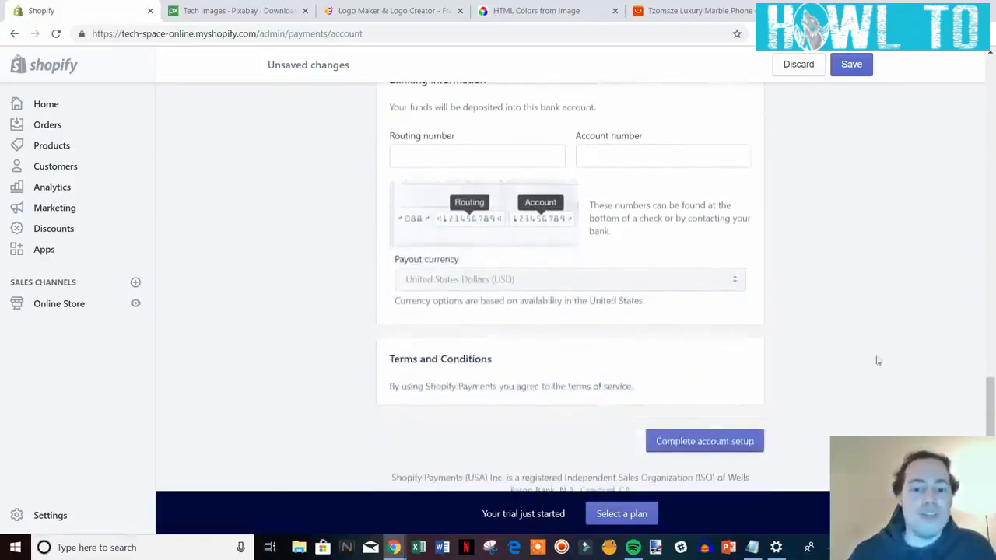
pyautogui.scroll(3, 529, 169)
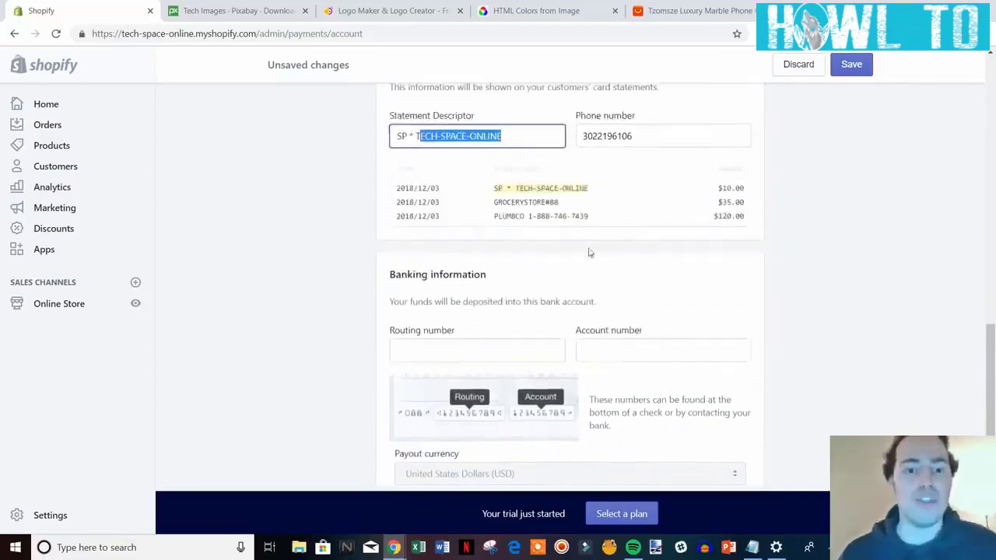
pyautogui.scroll(2, 599, 312)
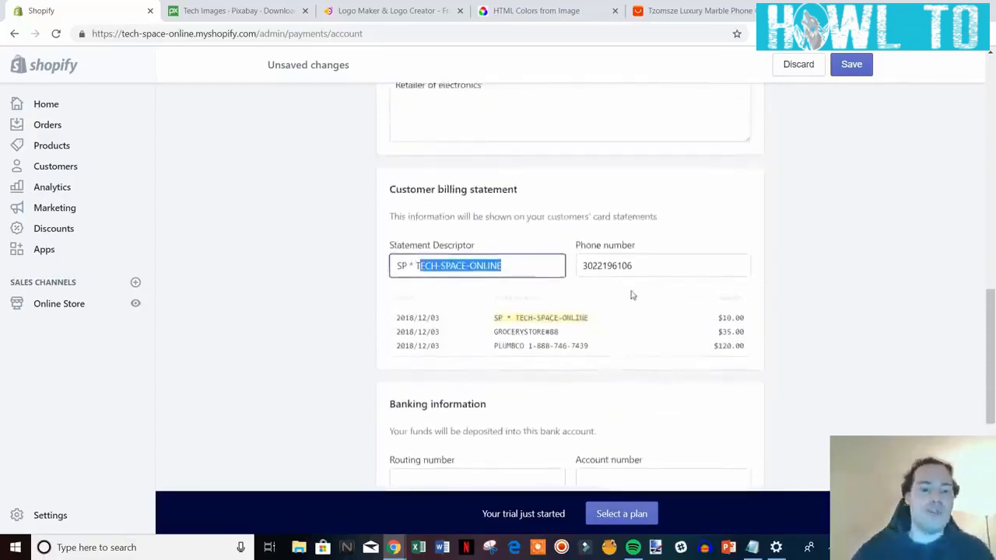
pyautogui.scroll(3, 627, 288)
pyautogui.scroll(8, 487, 360)
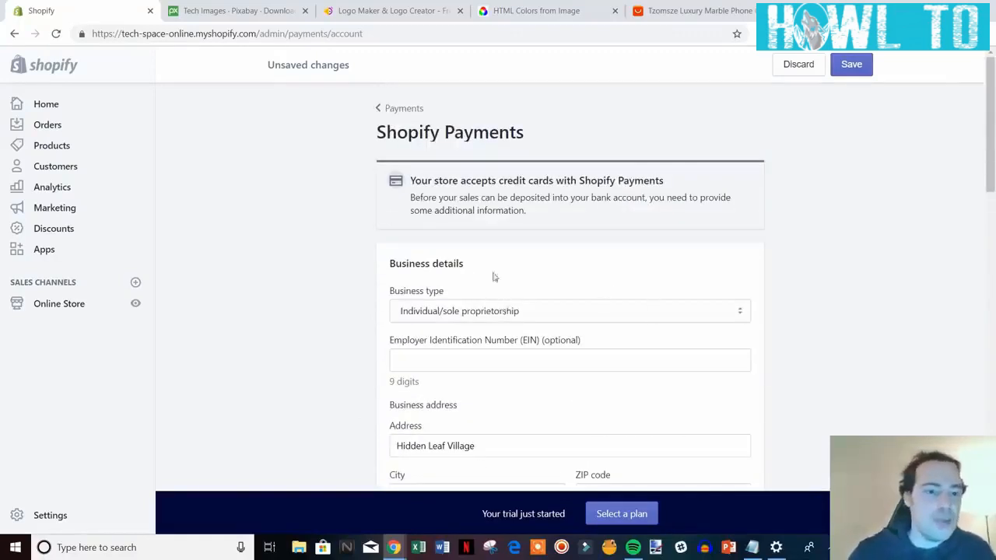
pyautogui.scroll(-10, 776, 305)
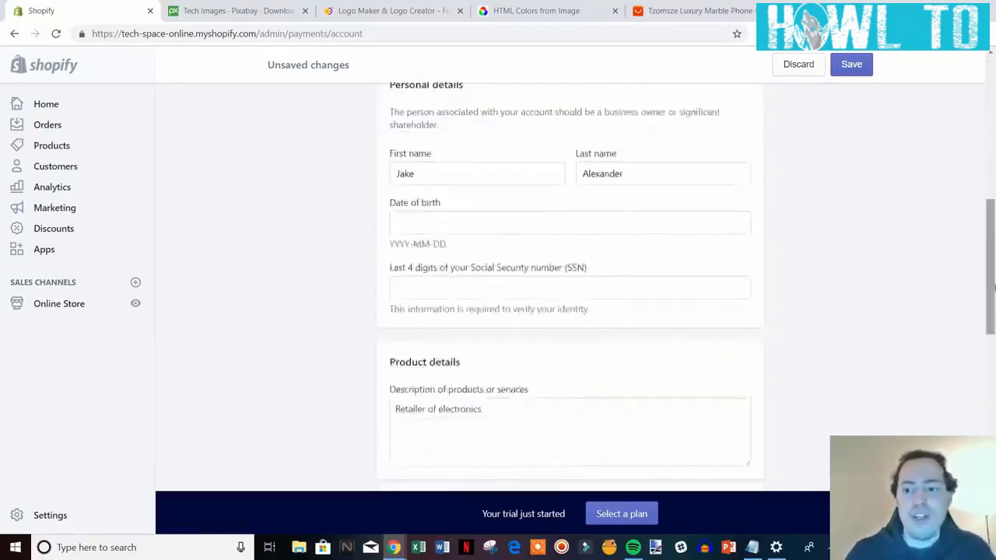
pyautogui.scroll(-6, 388, 212)
pyautogui.scroll(6, 902, 378)
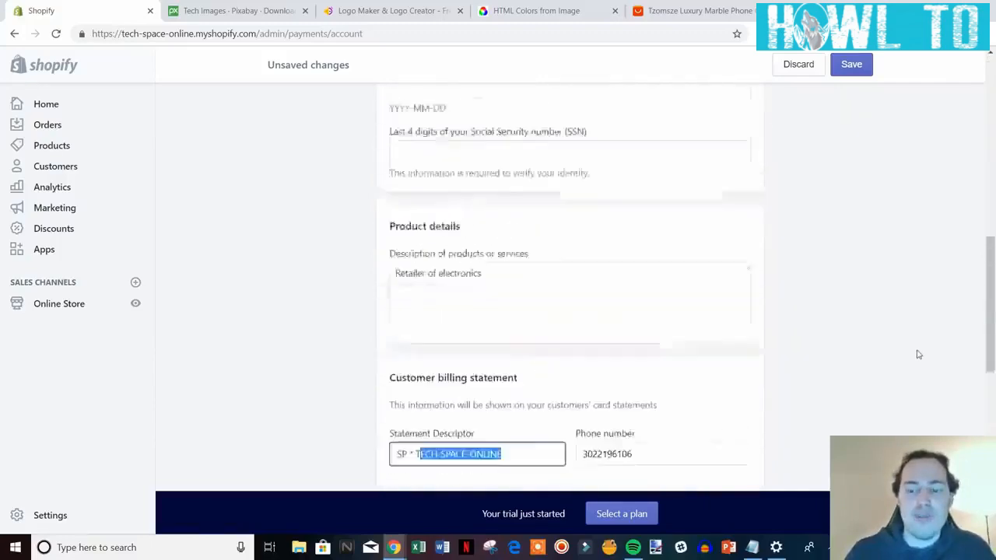
pyautogui.scroll(-7, 919, 342)
# Return to Payment providers, review Shopify Payments' incomplete setup, then go back to Settings.
pyautogui.scroll(10, 807, 379)
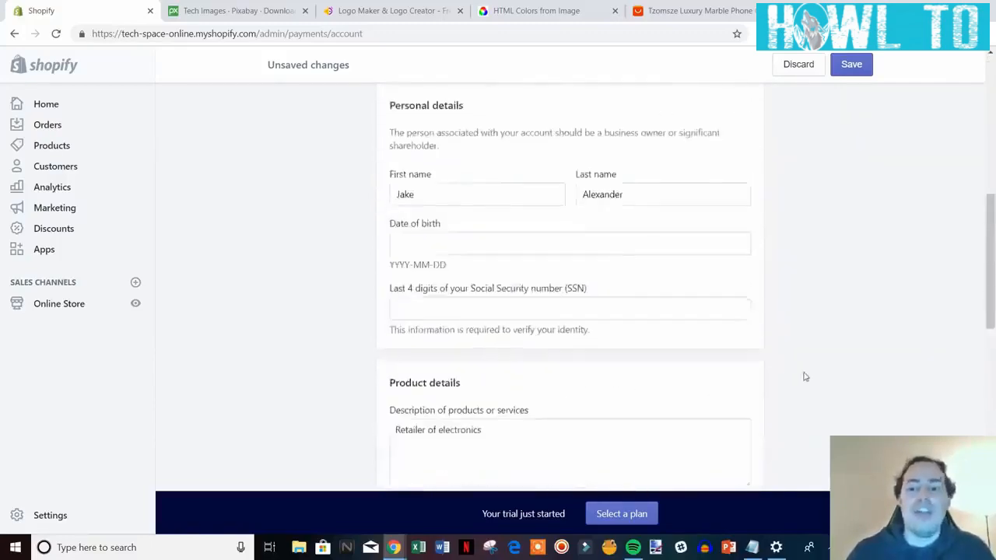
pyautogui.scroll(2, 800, 367)
pyautogui.click(400, 109)
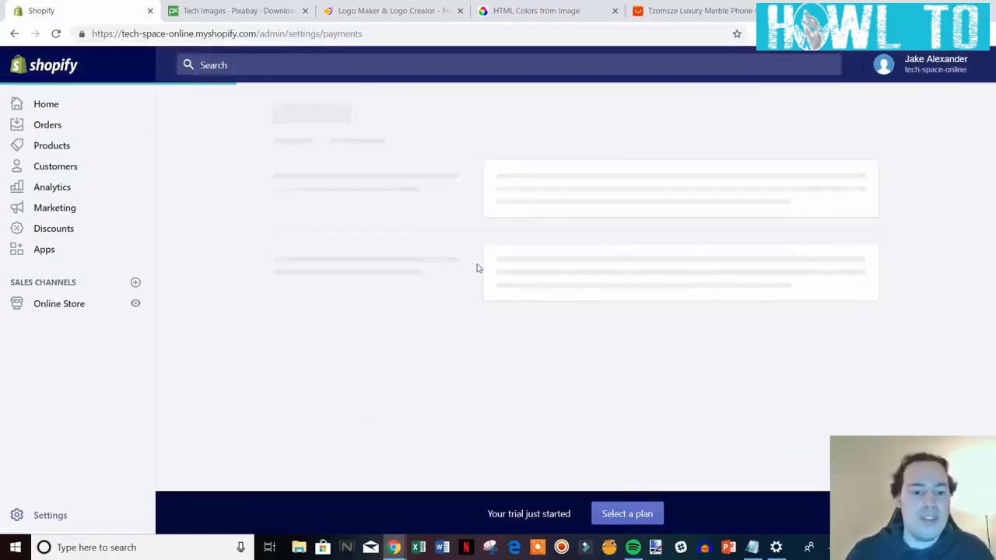
pyautogui.scroll(-4, 423, 318)
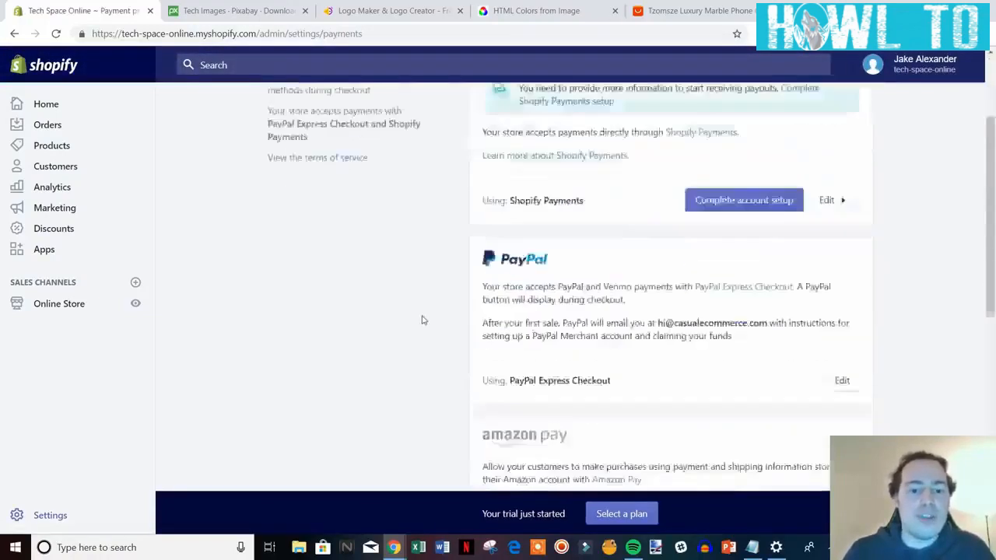
pyautogui.scroll(5, 434, 310)
pyautogui.scroll(-2, 351, 210)
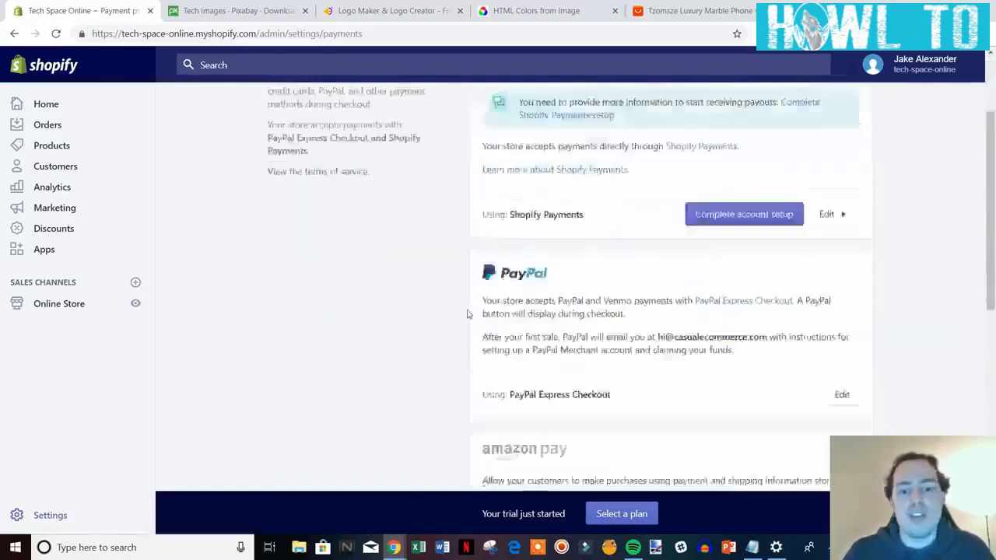
pyautogui.scroll(1, 413, 299)
pyautogui.scroll(-7, 553, 296)
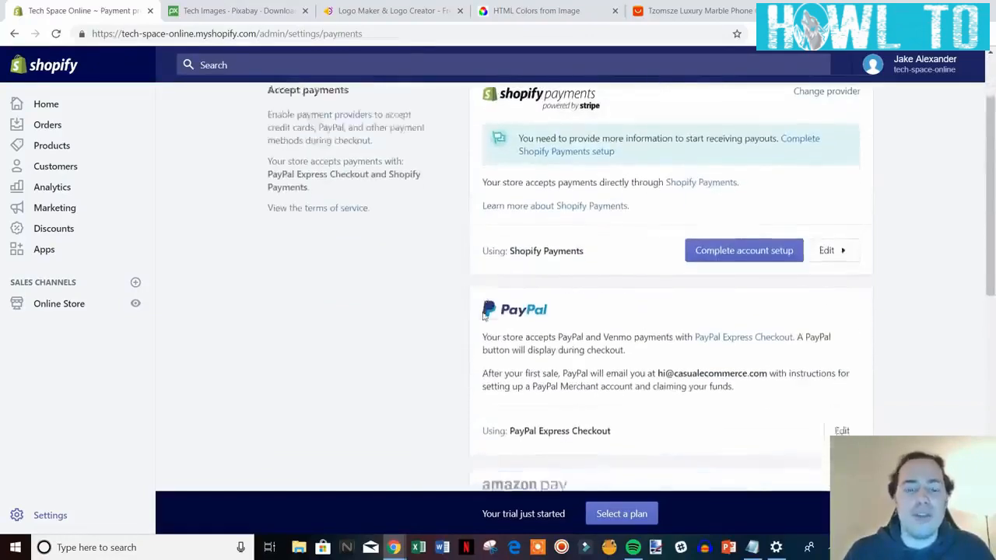
pyautogui.scroll(4, 481, 309)
pyautogui.scroll(3, 481, 310)
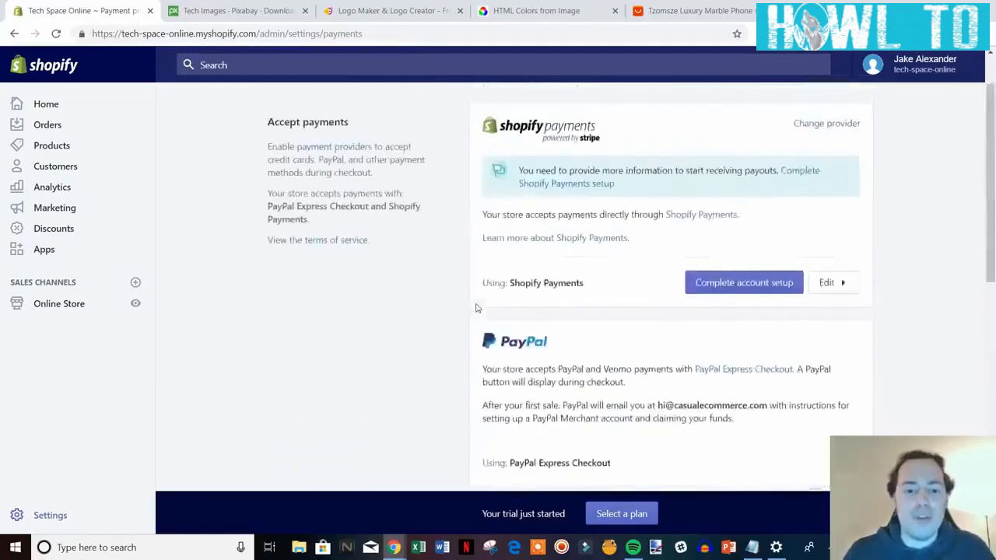
pyautogui.scroll(-7, 475, 308)
pyautogui.scroll(8, 478, 309)
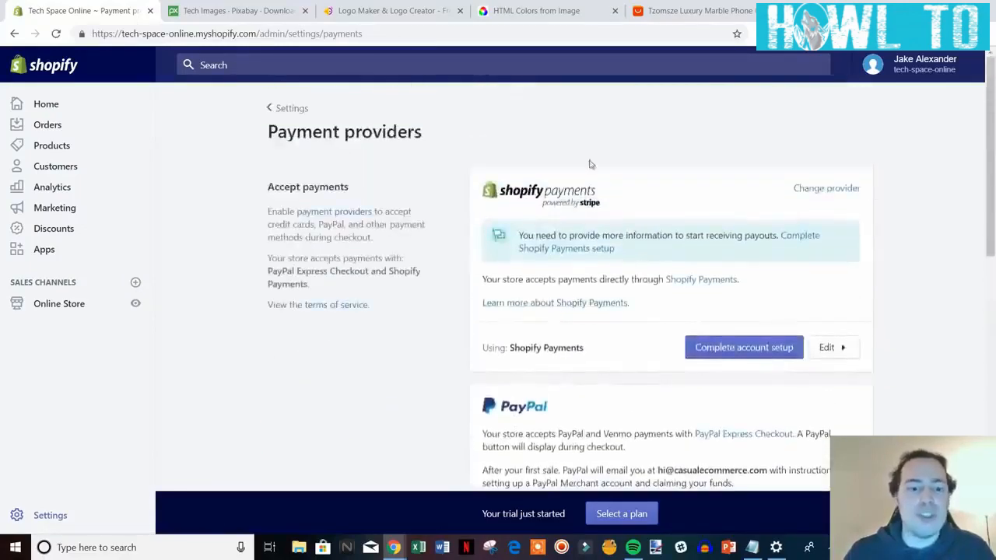
pyautogui.click(288, 108)
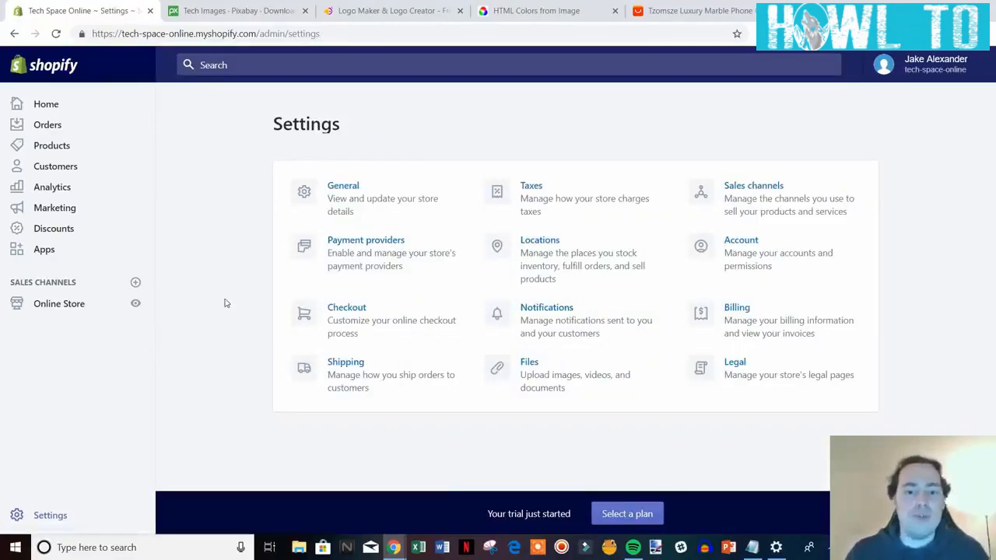
# In checkout settings, make customer accounts optional and require both first and last names.
pyautogui.click(400, 323)
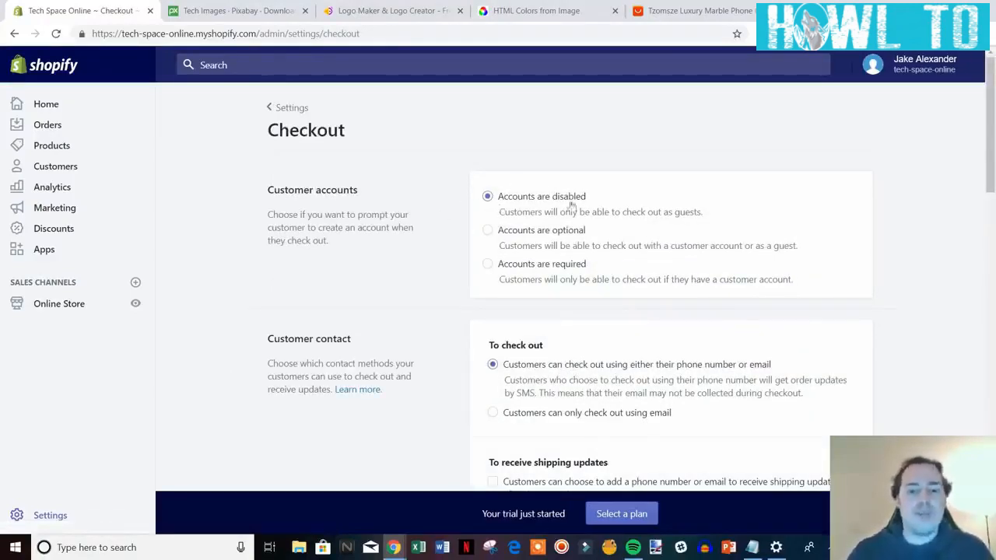
pyautogui.click(487, 230)
pyautogui.scroll(-2, 899, 290)
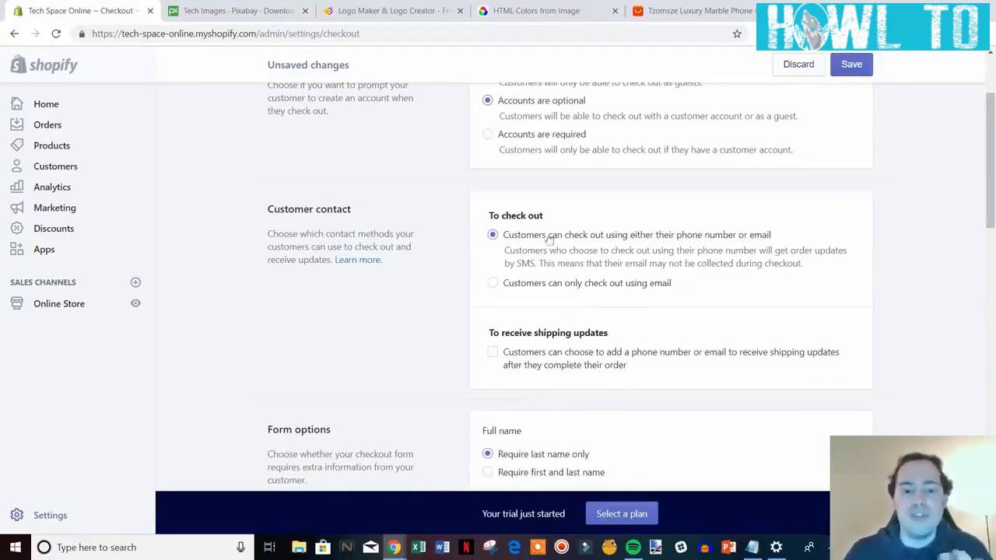
pyautogui.scroll(-1, 776, 218)
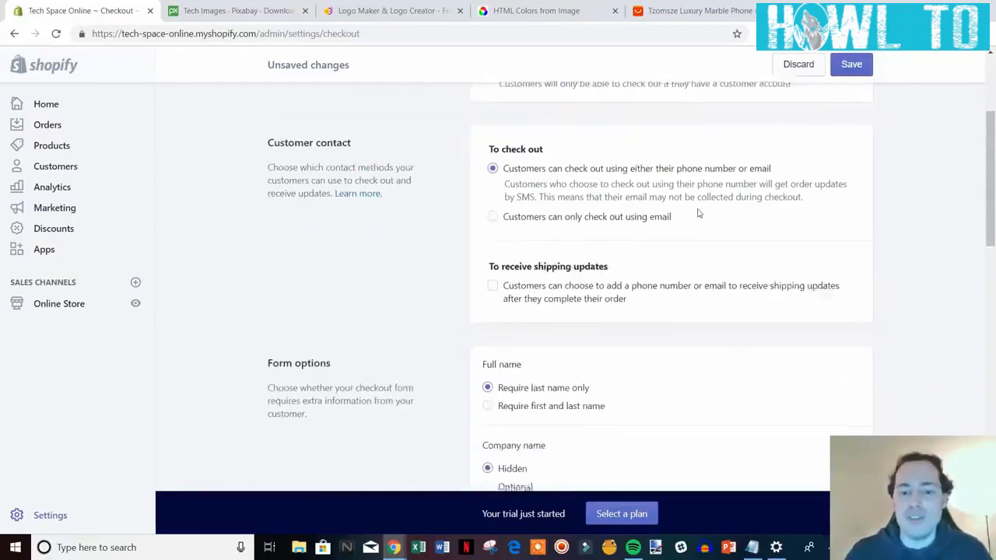
pyautogui.scroll(-1, 696, 211)
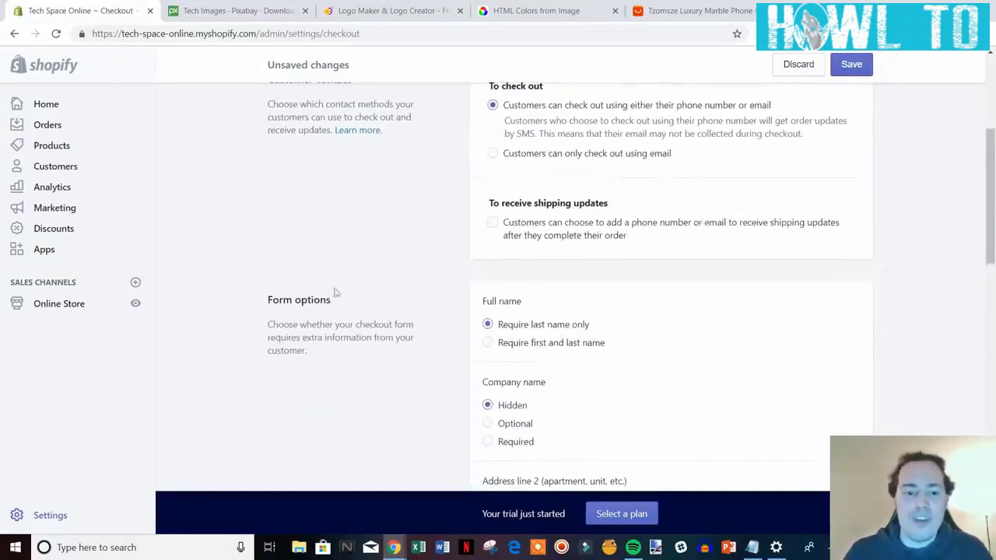
pyautogui.click(526, 347)
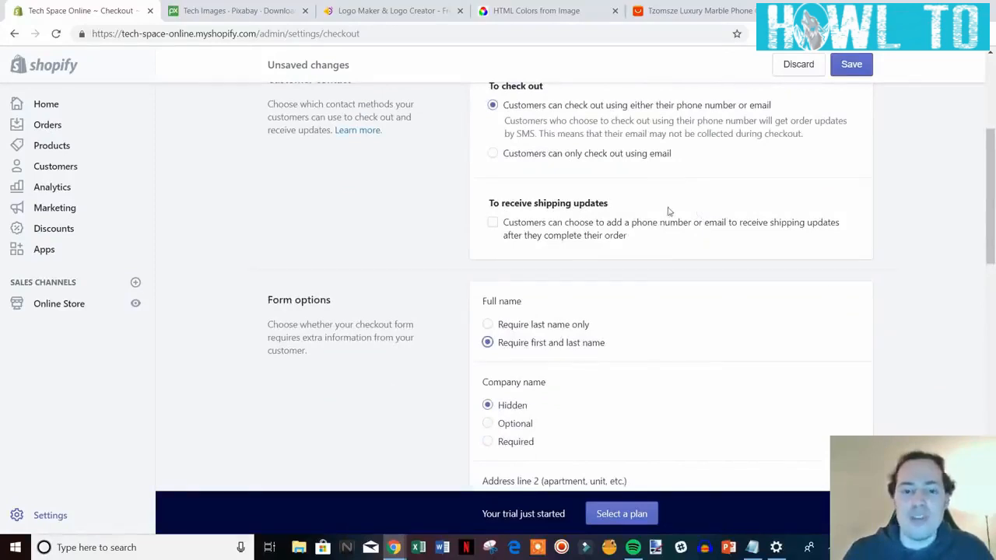
# Scroll through the remaining checkout options down to the additional scripts field.
pyautogui.scroll(-1, 903, 297)
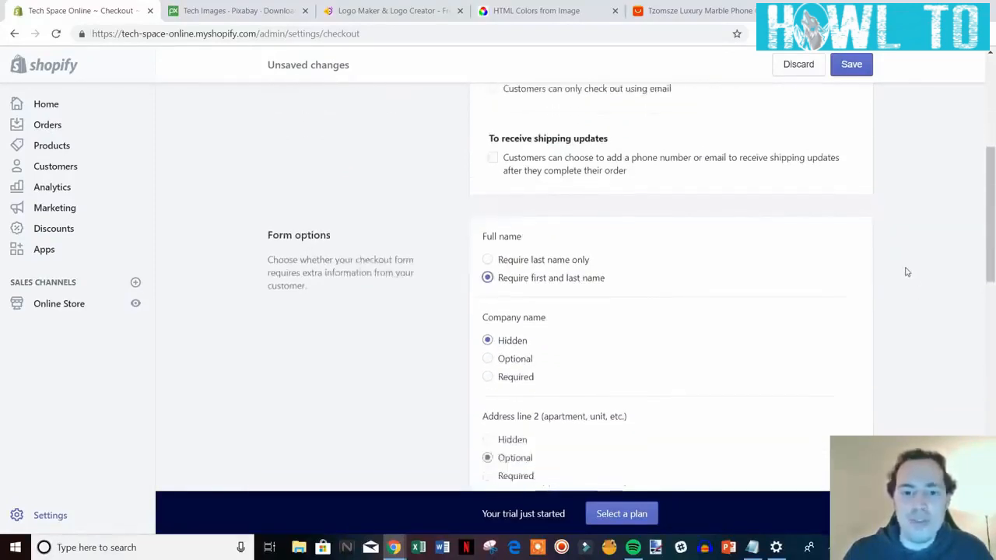
pyautogui.scroll(-1, 905, 271)
pyautogui.scroll(1, 734, 203)
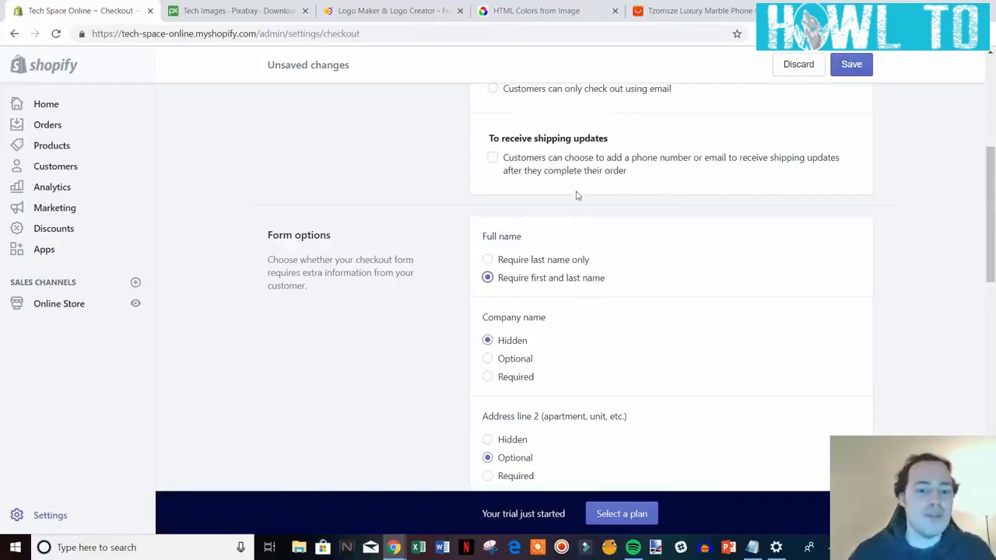
pyautogui.scroll(-1, 613, 191)
pyautogui.scroll(-1, 701, 212)
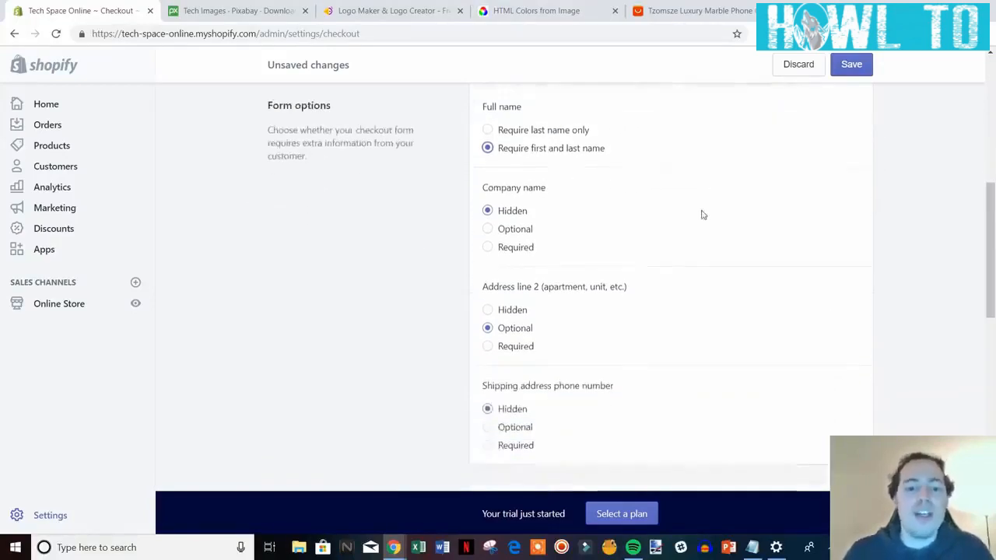
pyautogui.scroll(-1, 552, 222)
pyautogui.scroll(-4, 547, 226)
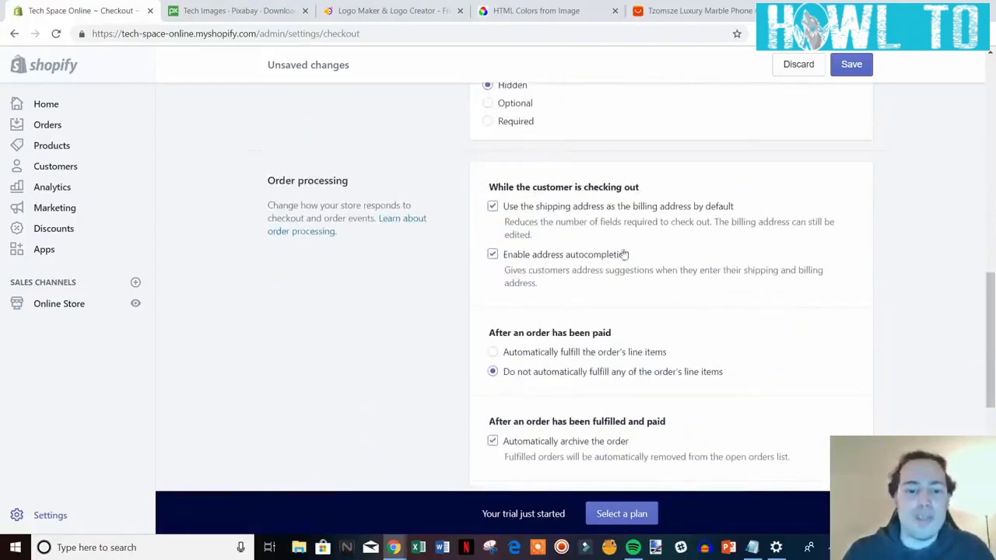
pyautogui.scroll(-1, 624, 254)
pyautogui.scroll(-1, 693, 278)
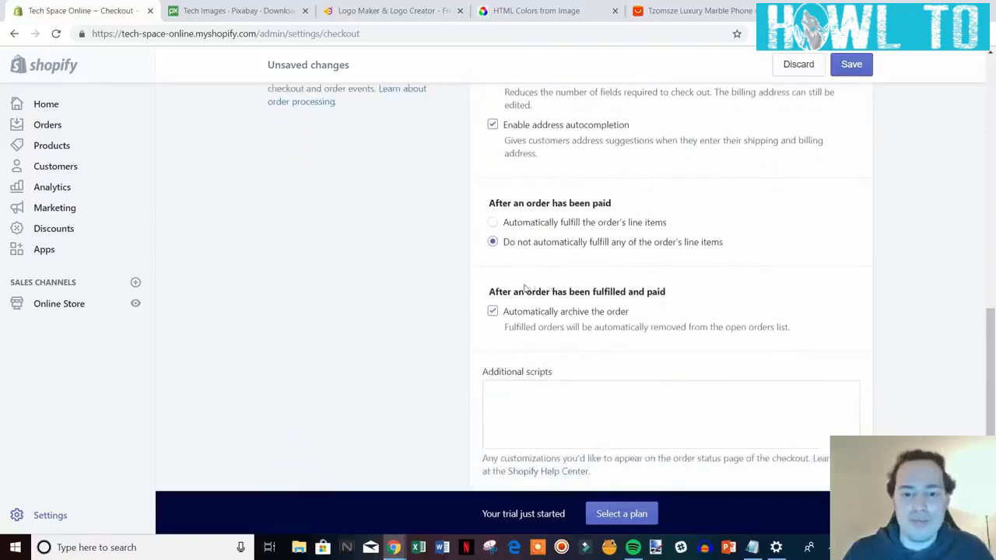
pyautogui.scroll(-1, 564, 284)
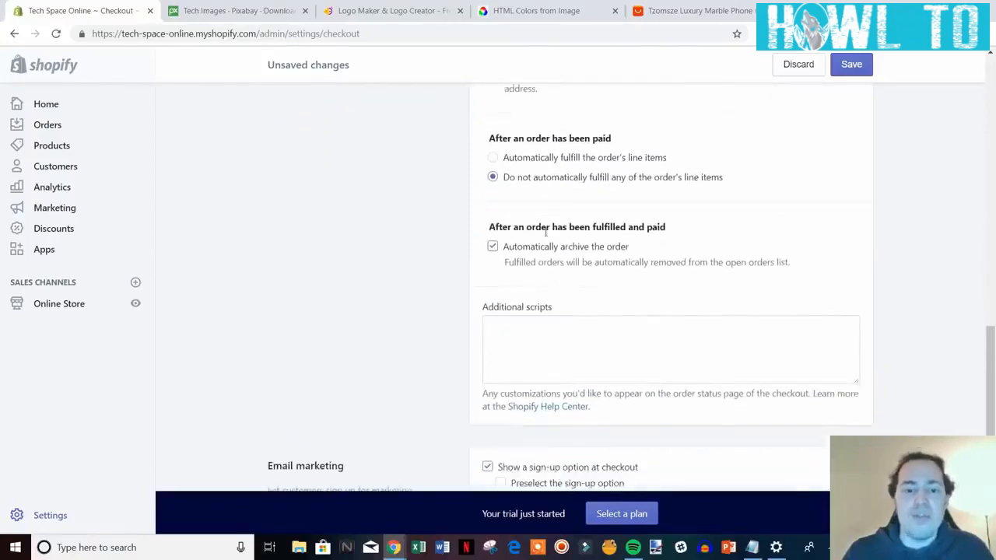
pyautogui.scroll(-3, 583, 261)
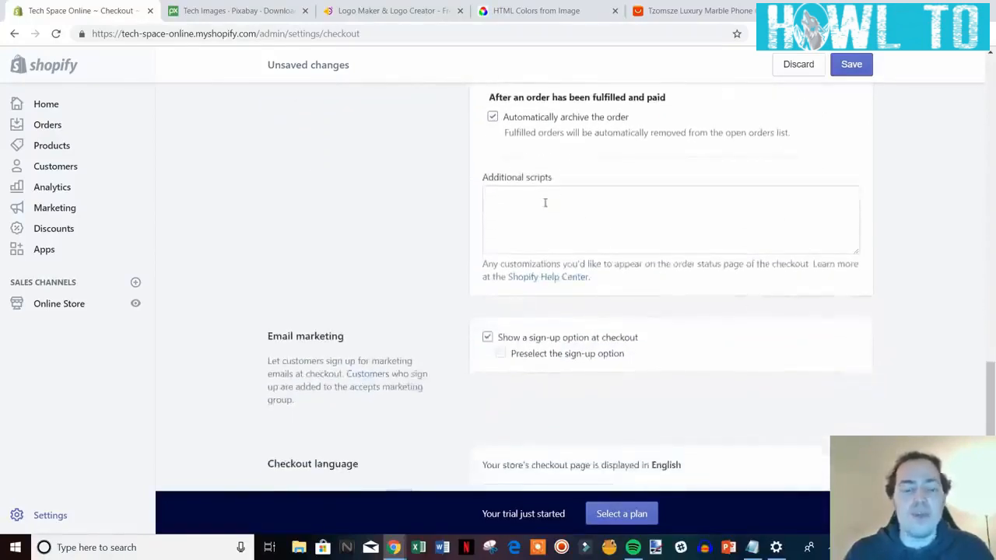
pyautogui.click(580, 213)
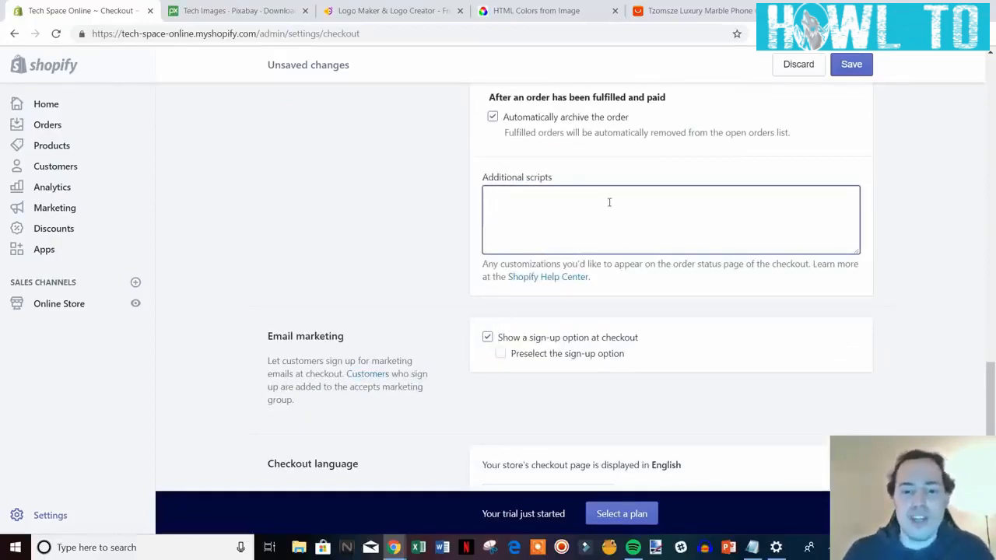
pyautogui.scroll(-1, 610, 201)
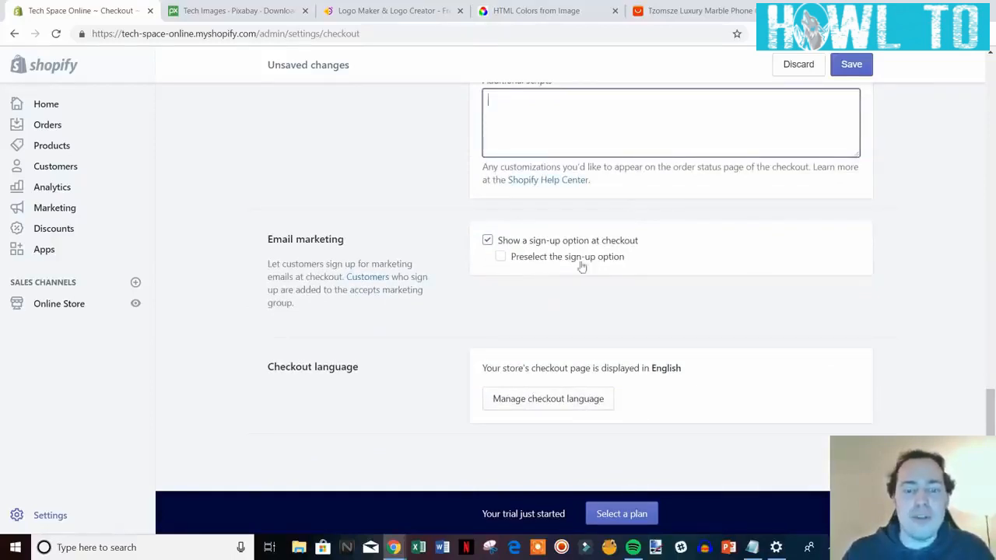
# Preselect the e-mail sign-up option, save with Ctrl+S, and return to Settings.
pyautogui.click(500, 258)
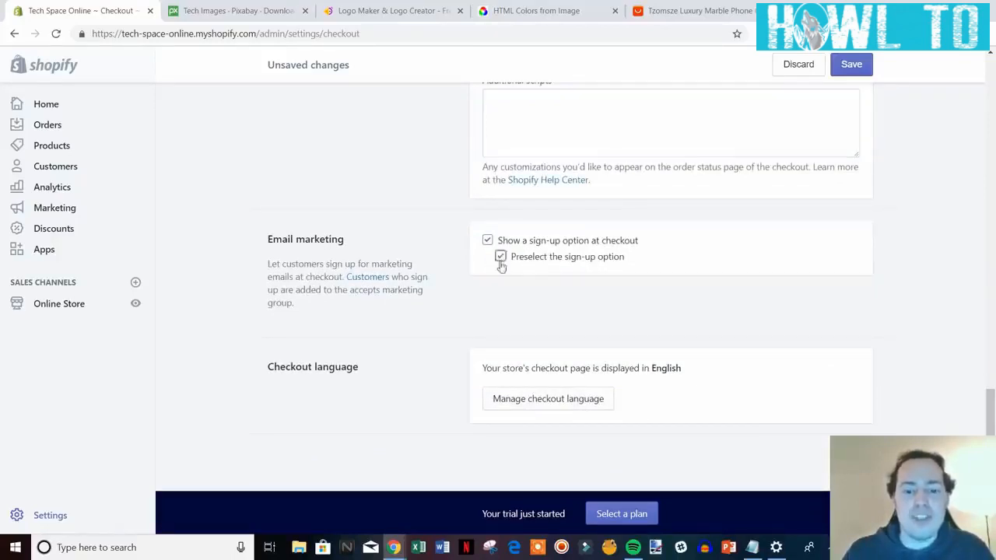
pyautogui.hotkey('ctrl', 's')
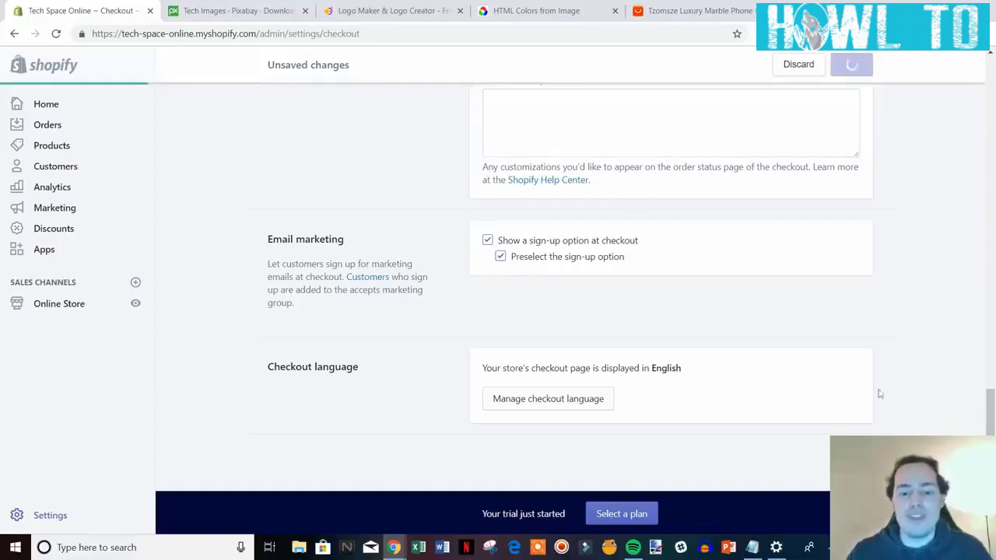
pyautogui.scroll(3, 913, 378)
pyautogui.scroll(10, 903, 374)
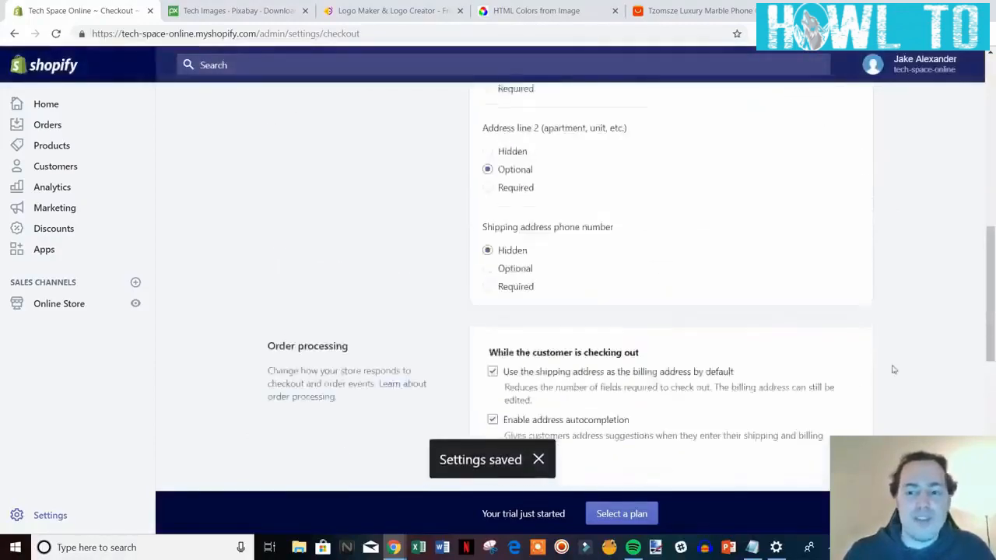
pyautogui.click(299, 109)
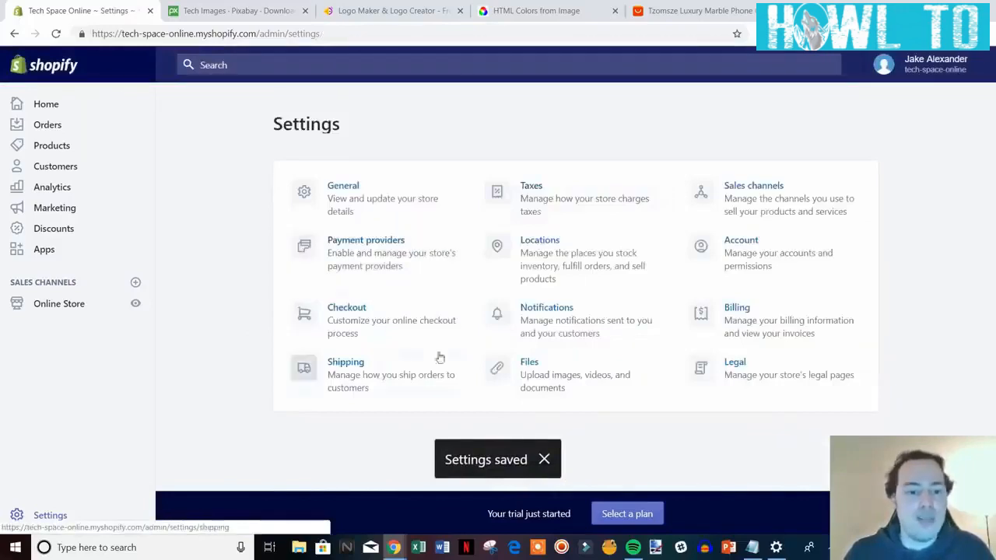
# Review the Domestic and Rest of World shipping zones, then edit the Domestic zone.
pyautogui.click(360, 367)
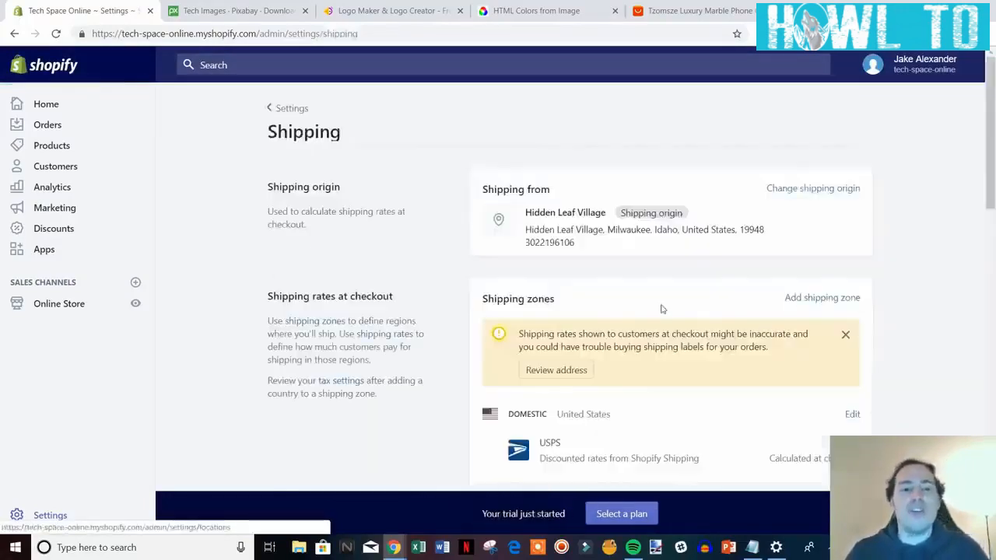
pyautogui.scroll(-2, 942, 256)
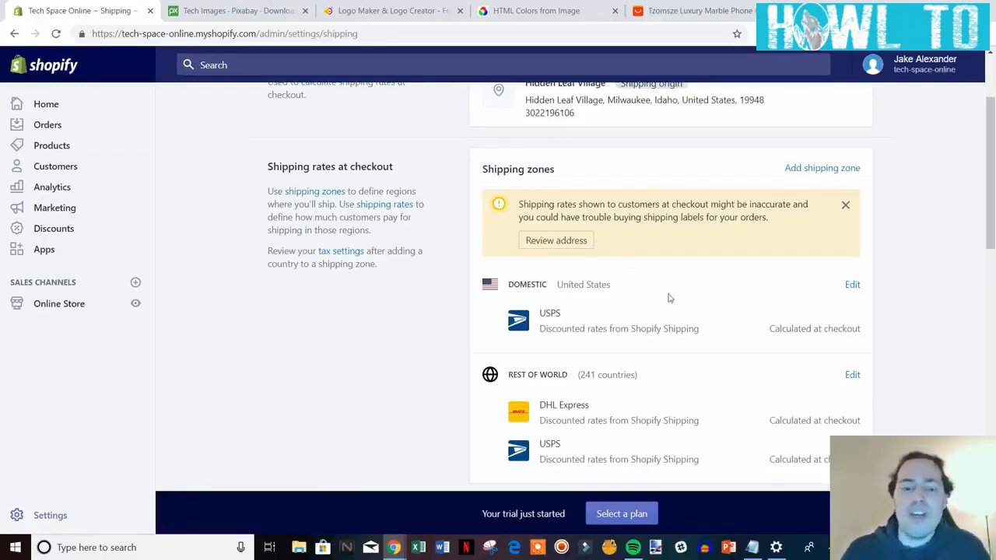
pyautogui.scroll(-1, 749, 311)
pyautogui.scroll(1, 736, 303)
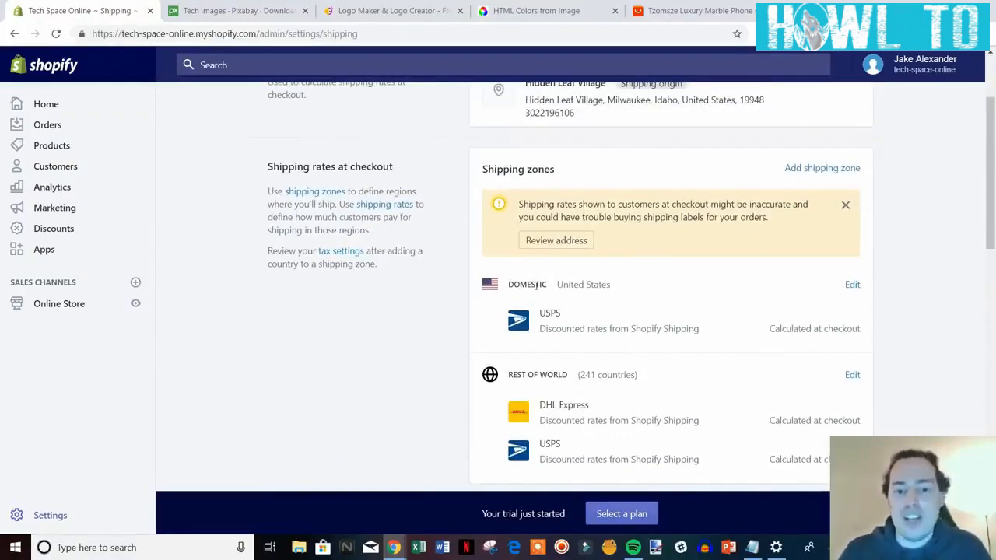
pyautogui.scroll(-1, 636, 326)
pyautogui.scroll(1, 654, 336)
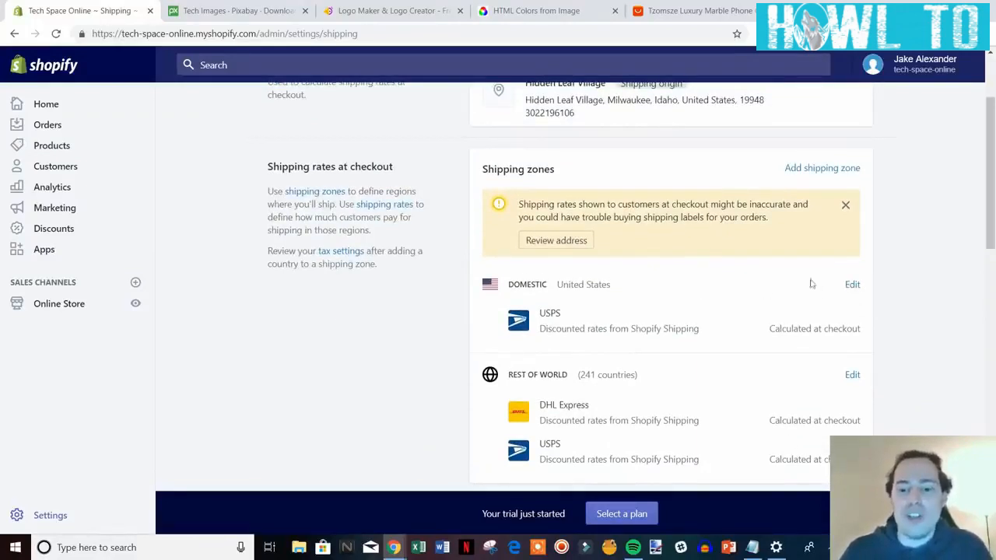
pyautogui.click(853, 285)
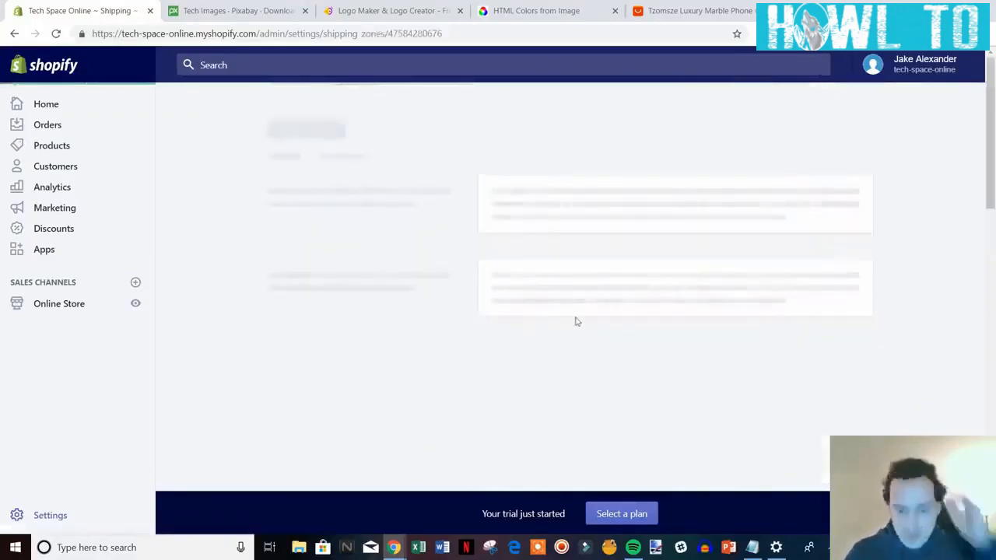
# Scroll through the Domestic zone's United States coverage and USPS calculated rates.
pyautogui.scroll(-2, 791, 351)
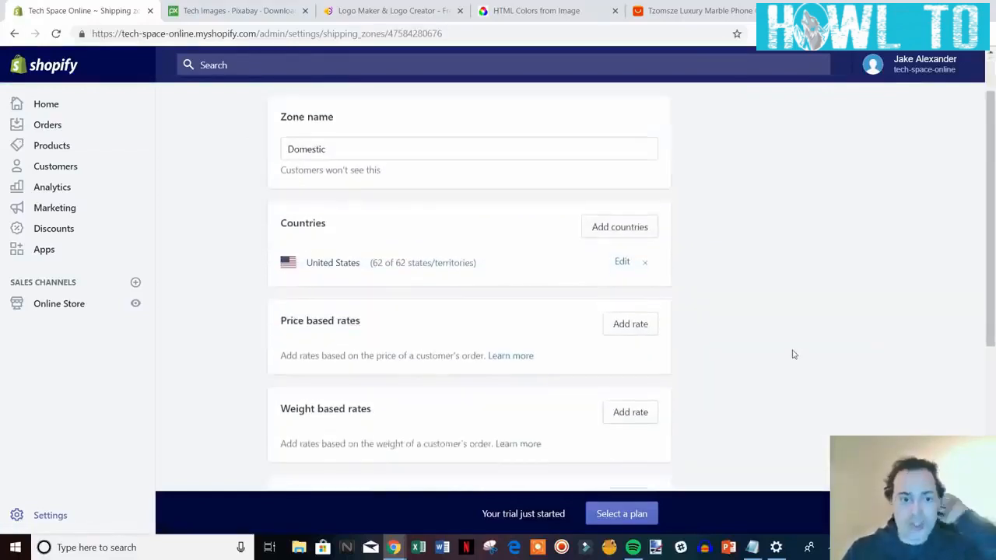
pyautogui.scroll(-1, 752, 338)
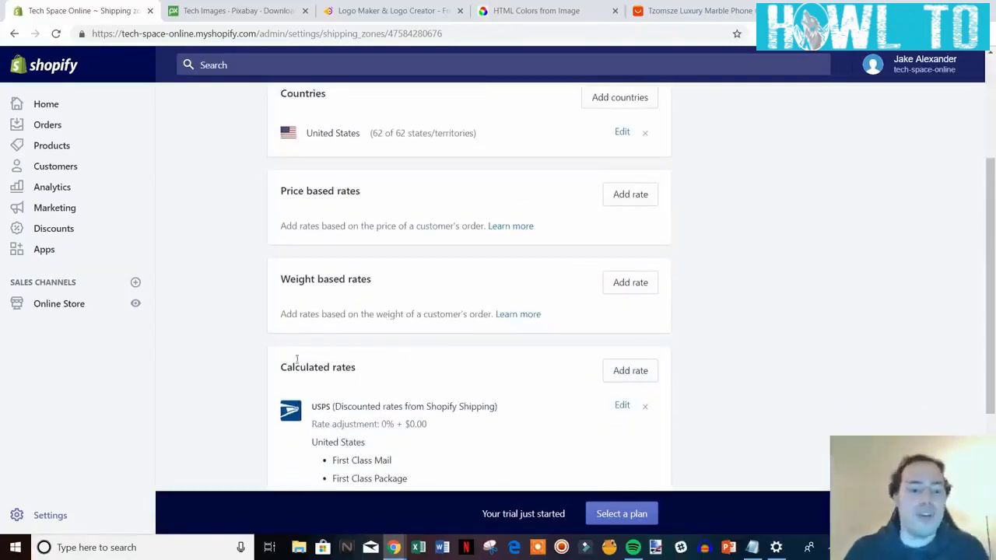
pyautogui.scroll(-1, 700, 351)
pyautogui.scroll(2, 700, 351)
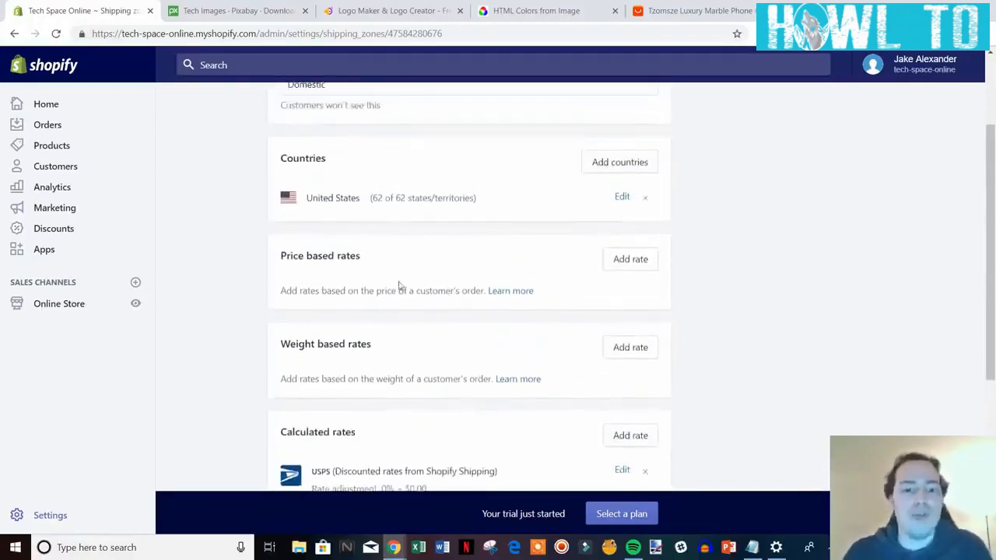
pyautogui.scroll(1, 401, 383)
pyautogui.scroll(1, 479, 344)
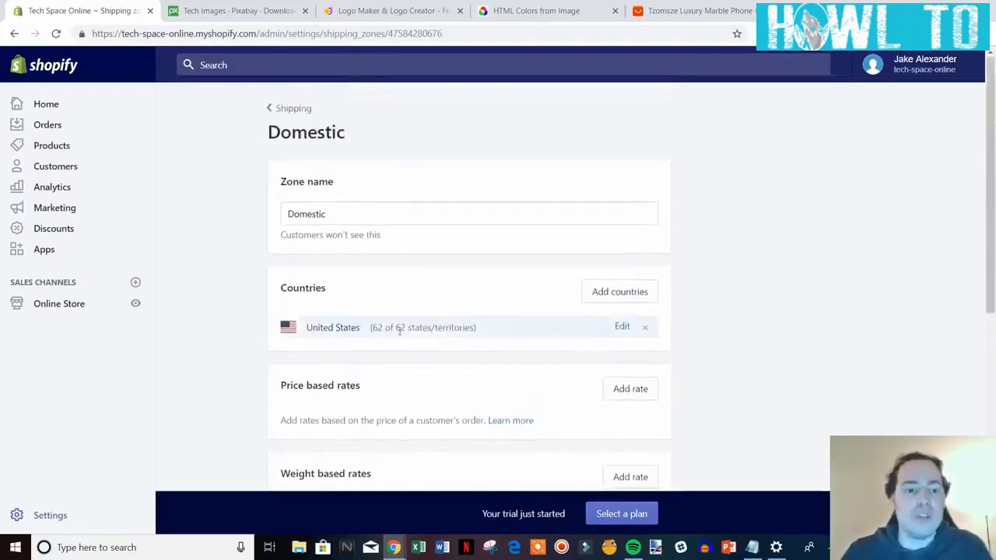
pyautogui.scroll(-1, 396, 326)
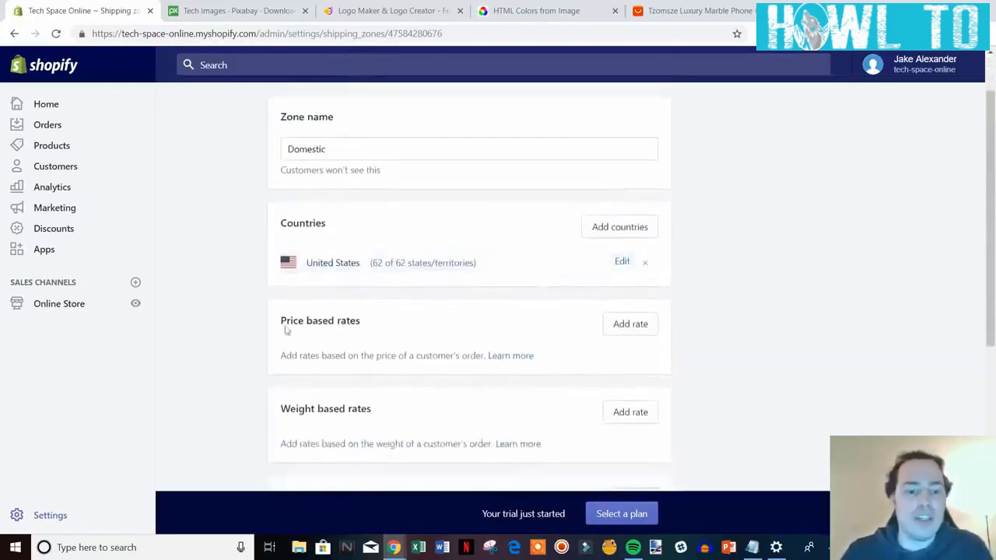
# Add a price-based rate named 'Free Shipping', first trying a 50.00 minimum order price.
pyautogui.click(643, 327)
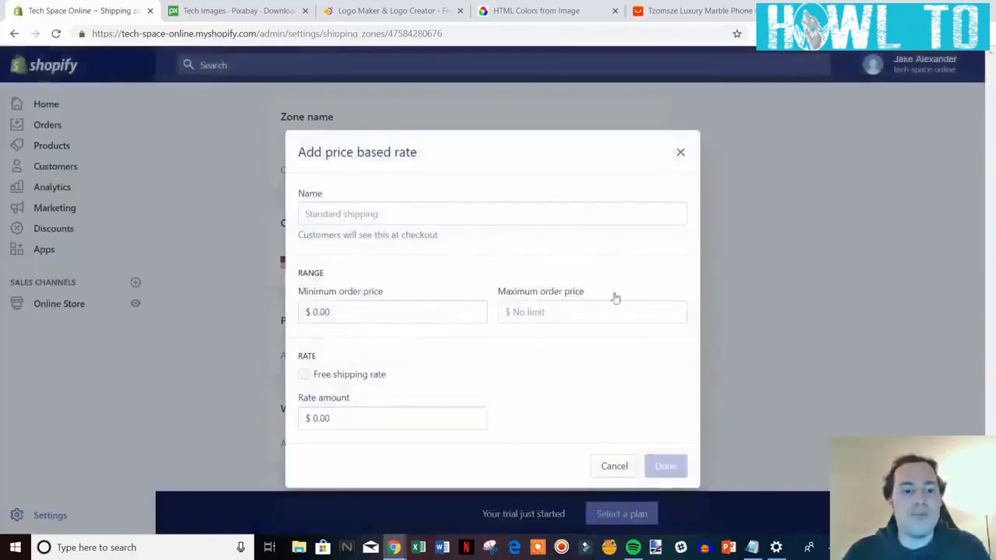
pyautogui.click(382, 214)
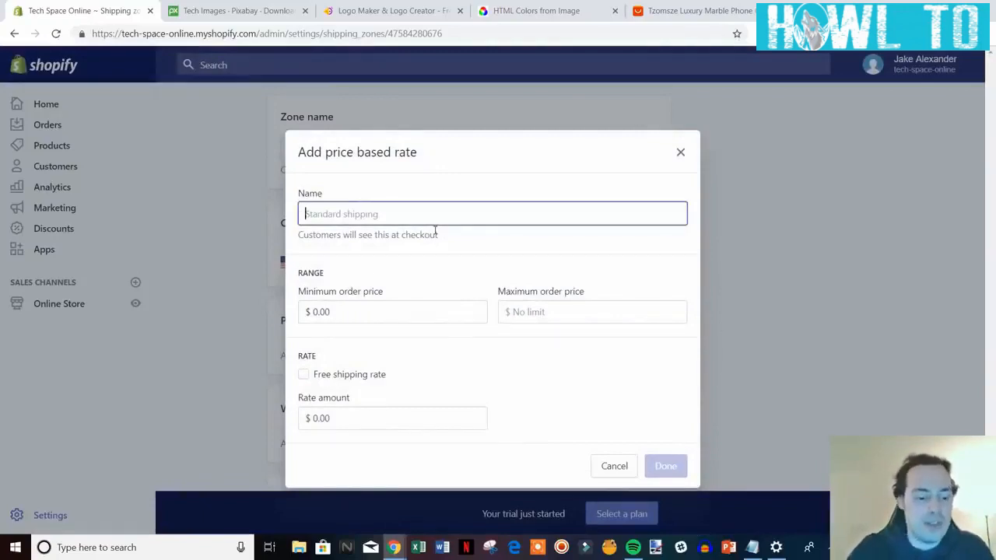
pyautogui.write('Free Shipping')
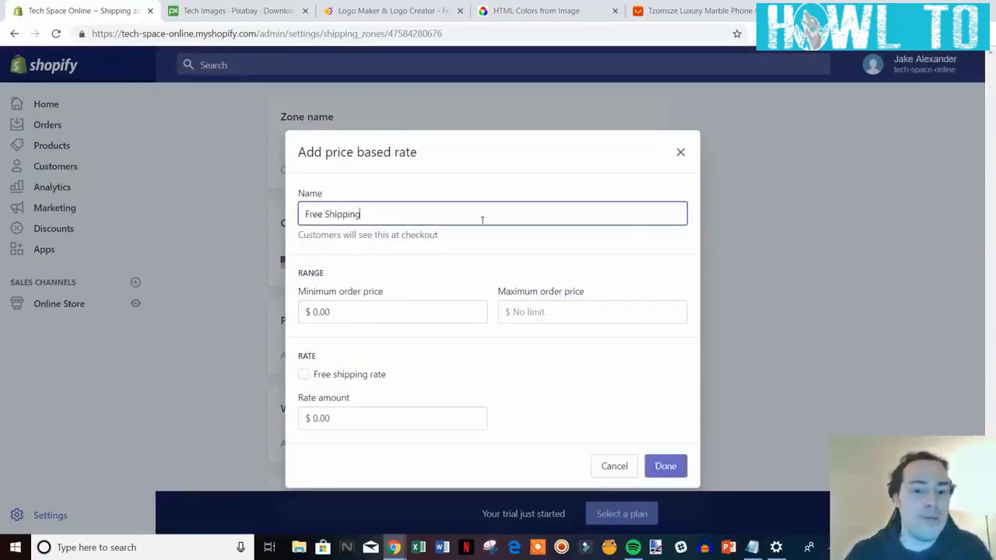
pyautogui.click(336, 379)
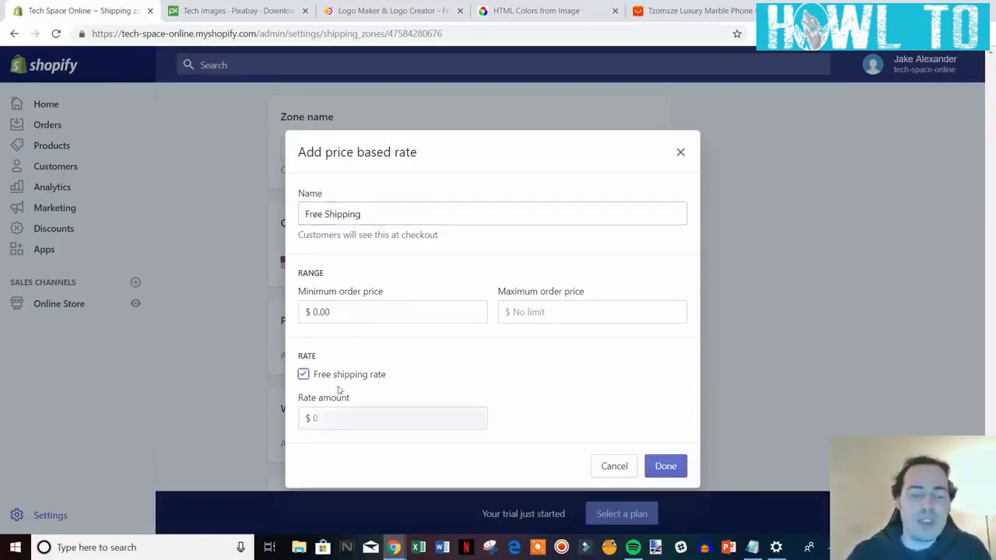
pyautogui.moveTo(356, 377); pyautogui.dragTo(359, 375)
pyautogui.click(304, 375)
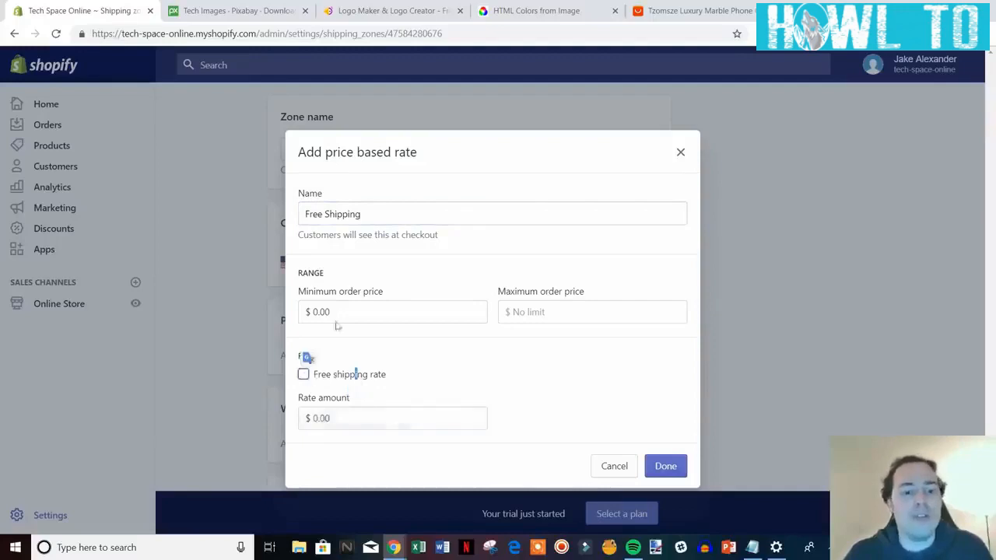
pyautogui.moveTo(325, 216); pyautogui.dragTo(304, 215)
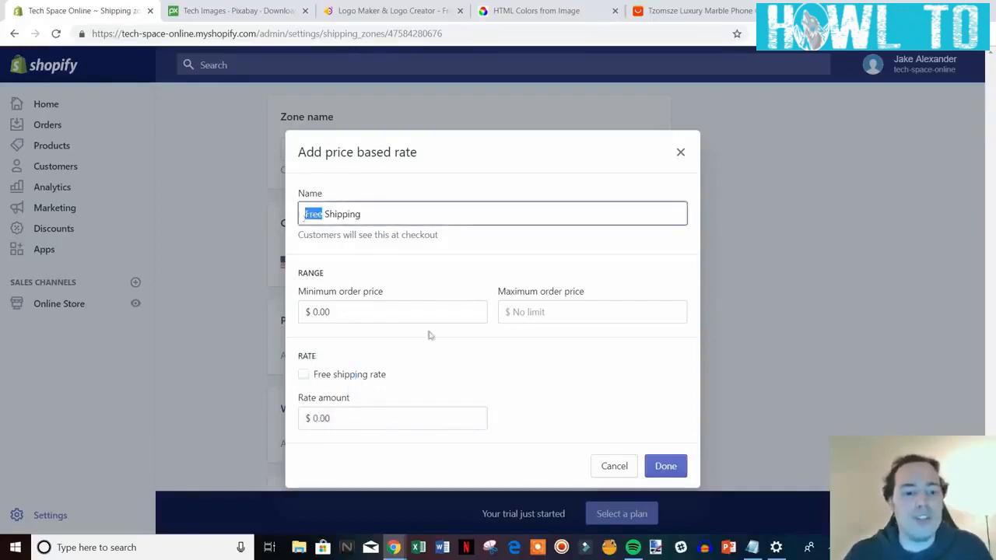
pyautogui.doubleClick(314, 312)
pyautogui.write('5')
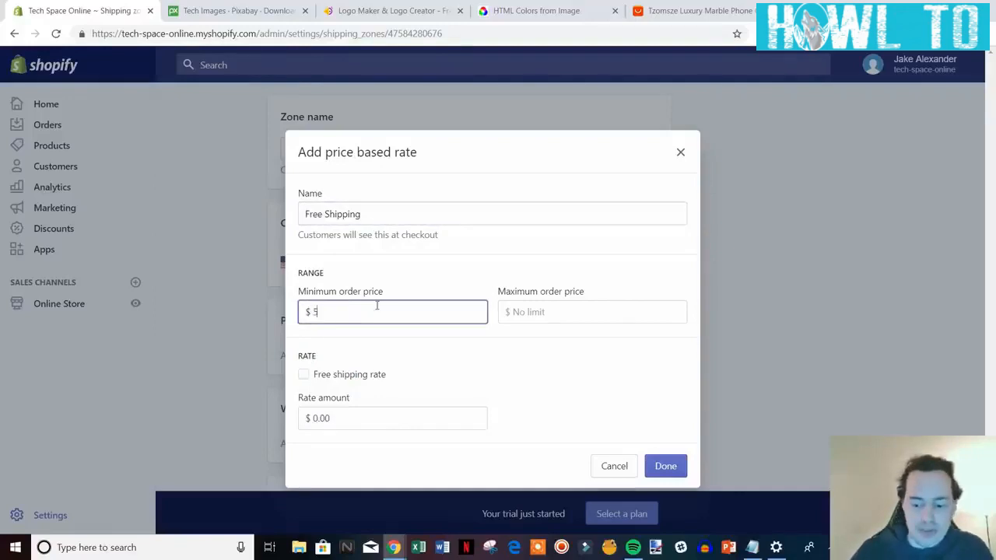
pyautogui.write('0.00')
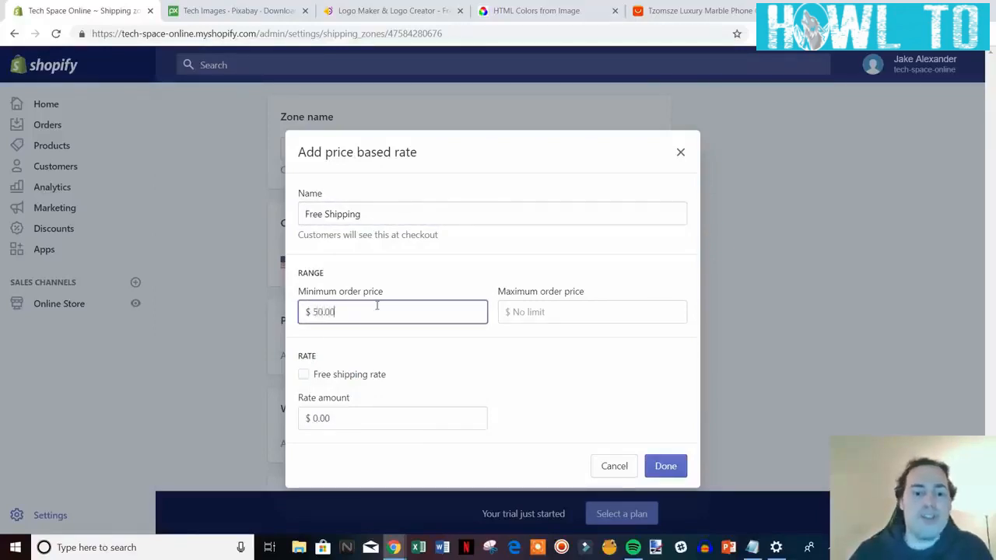
pyautogui.click(575, 340)
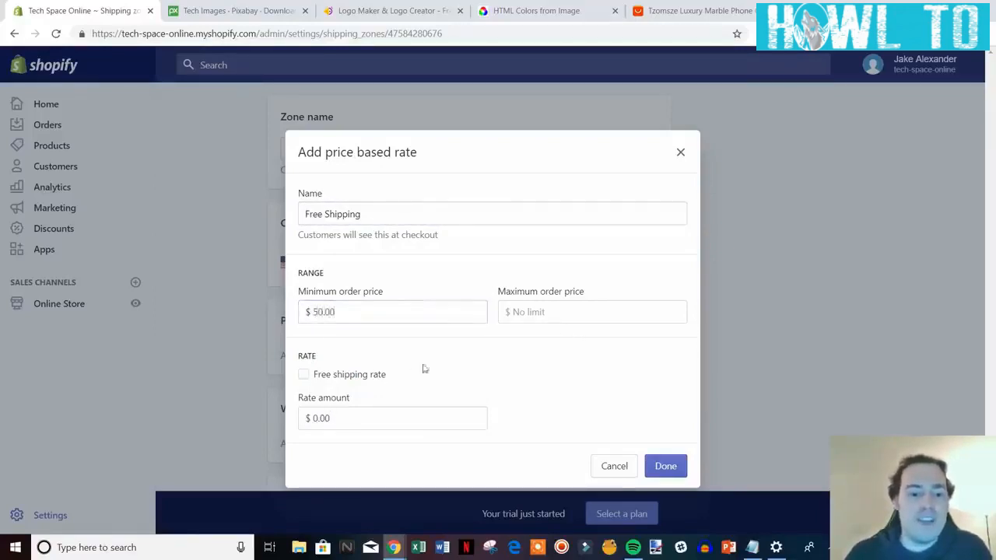
pyautogui.click(547, 313)
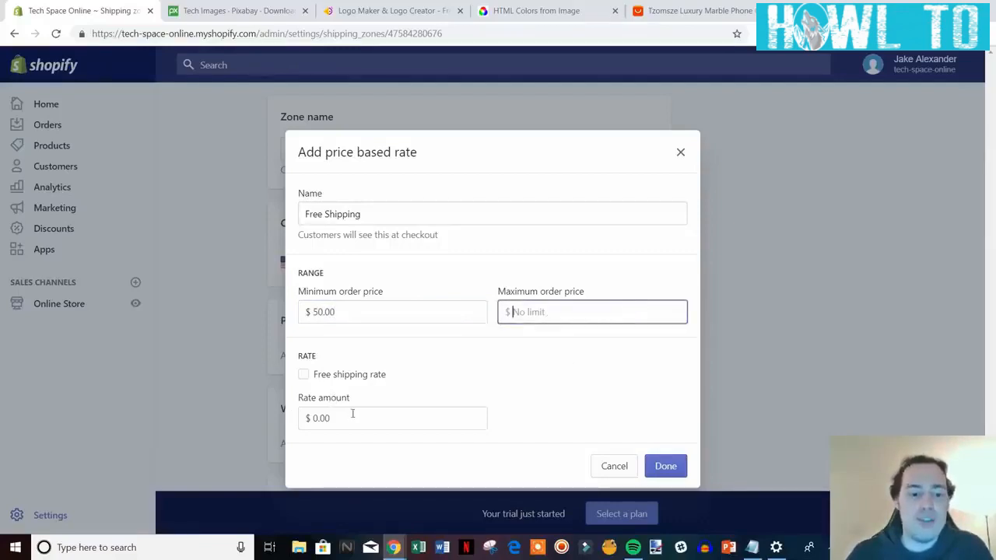
pyautogui.click(305, 376)
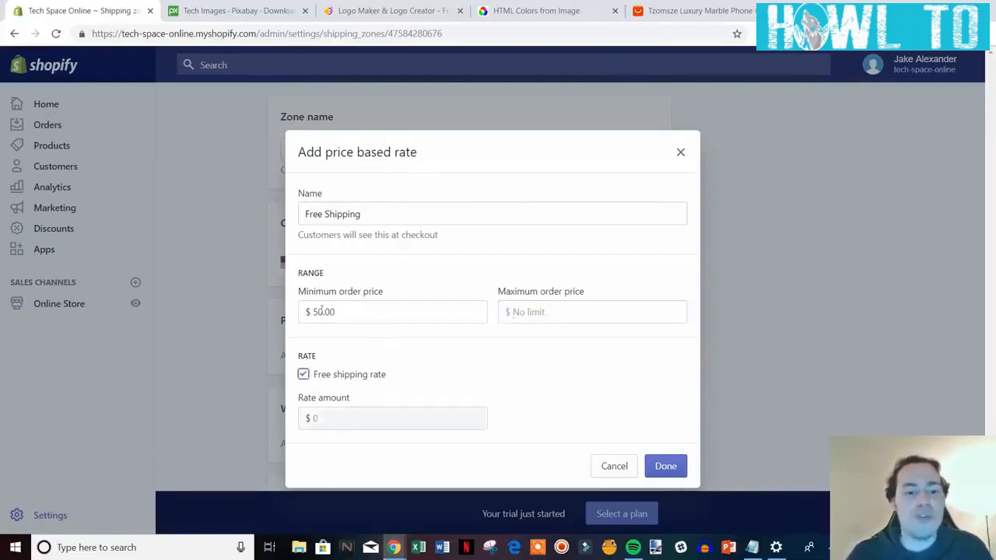
pyautogui.click(303, 375)
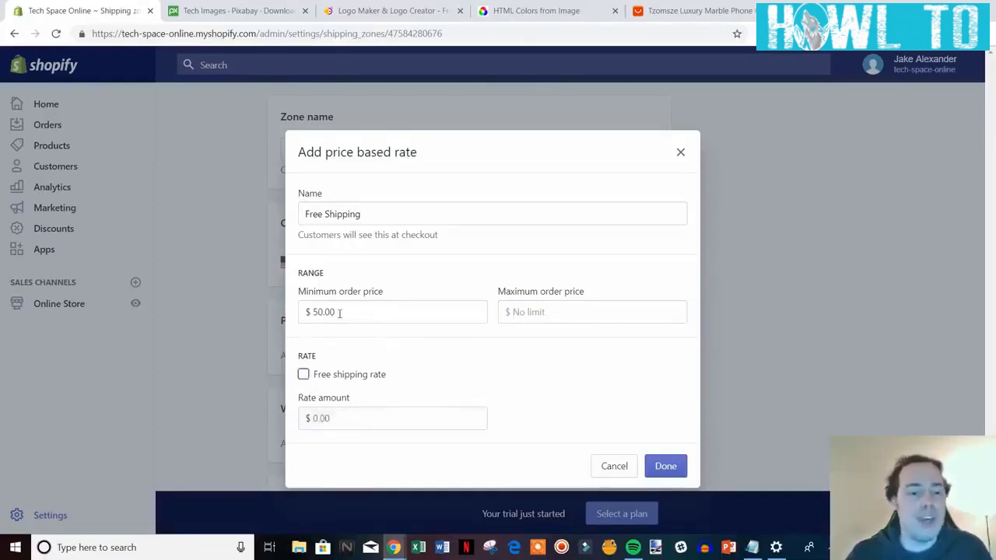
# Set the rate's minimum to 0.00, remove the maximum limit, and make it free.
pyautogui.moveTo(340, 312); pyautogui.dragTo(312, 313)
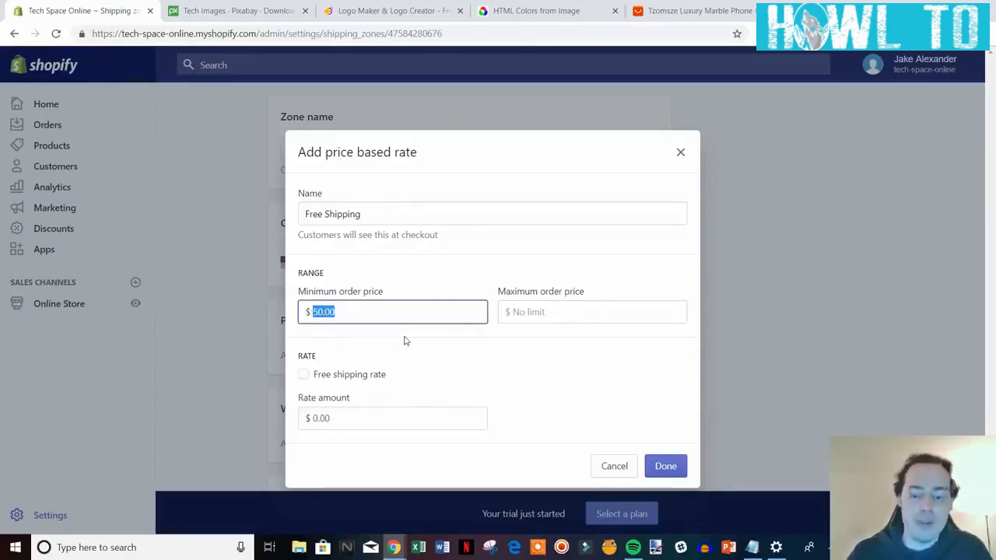
pyautogui.write('0')
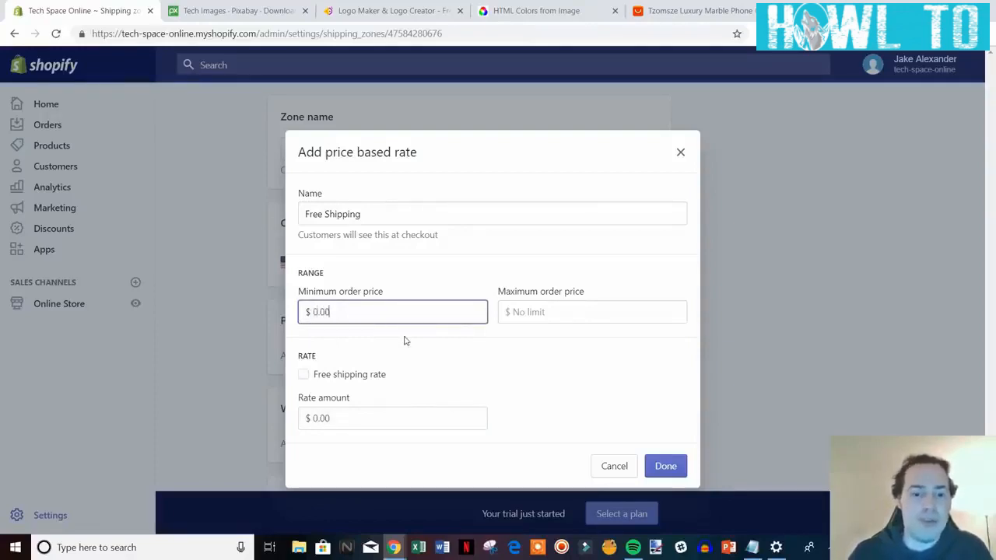
pyautogui.click(576, 312)
pyautogui.write('50')
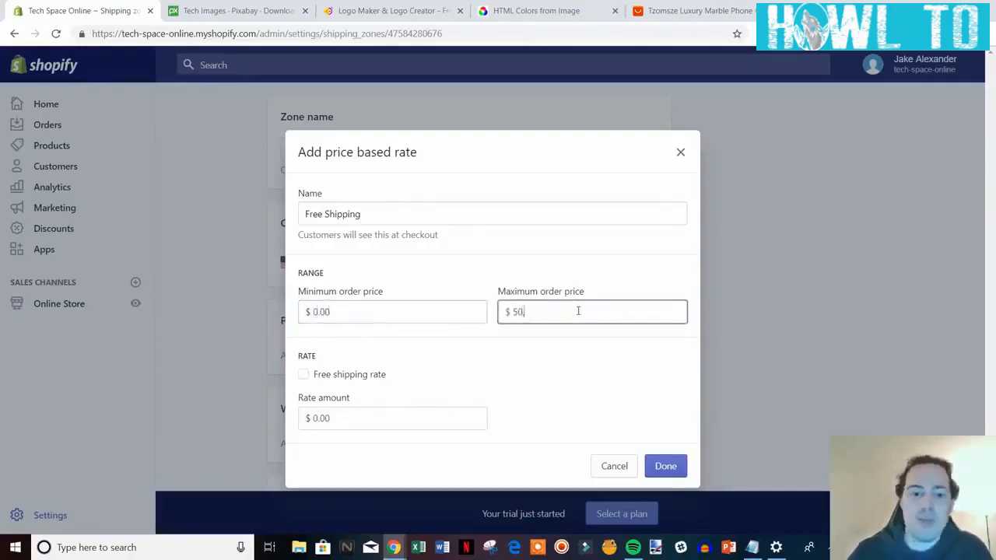
pyautogui.write('.00')
pyautogui.click(317, 420)
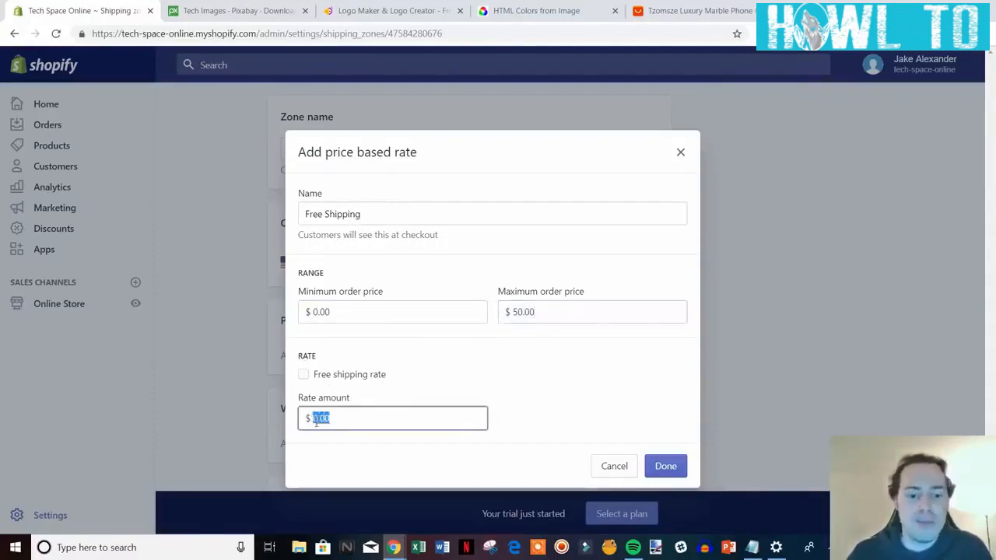
pyautogui.write('5')
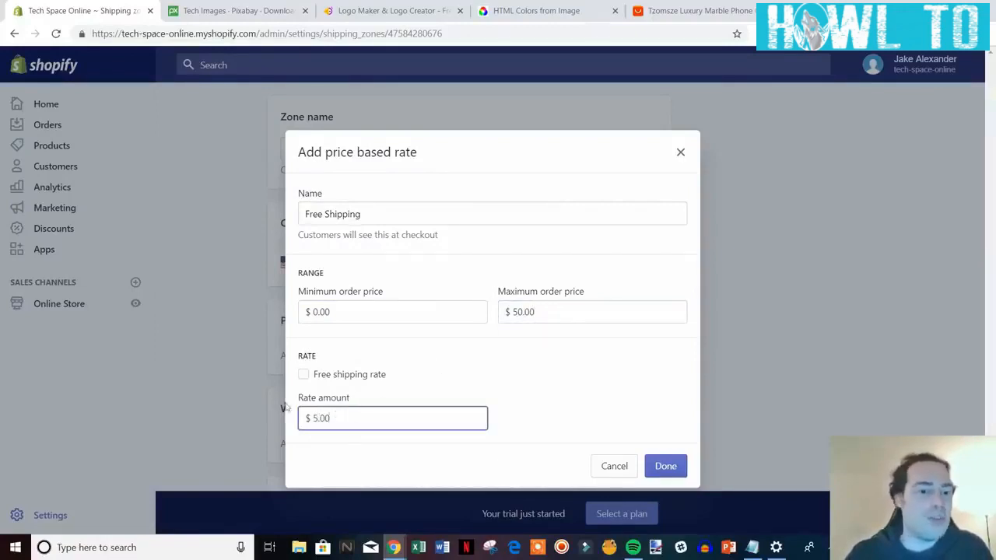
pyautogui.doubleClick(315, 417)
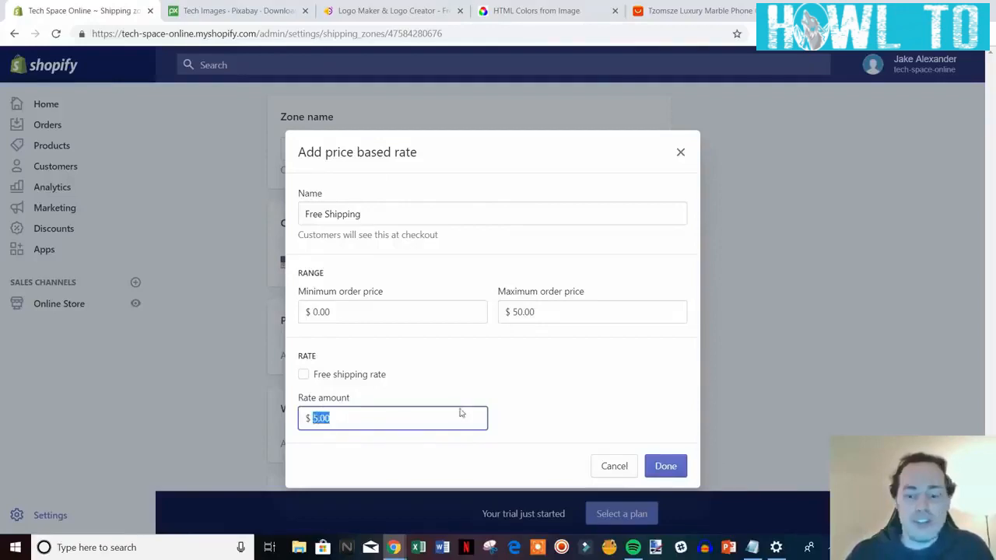
pyautogui.write('0.0')
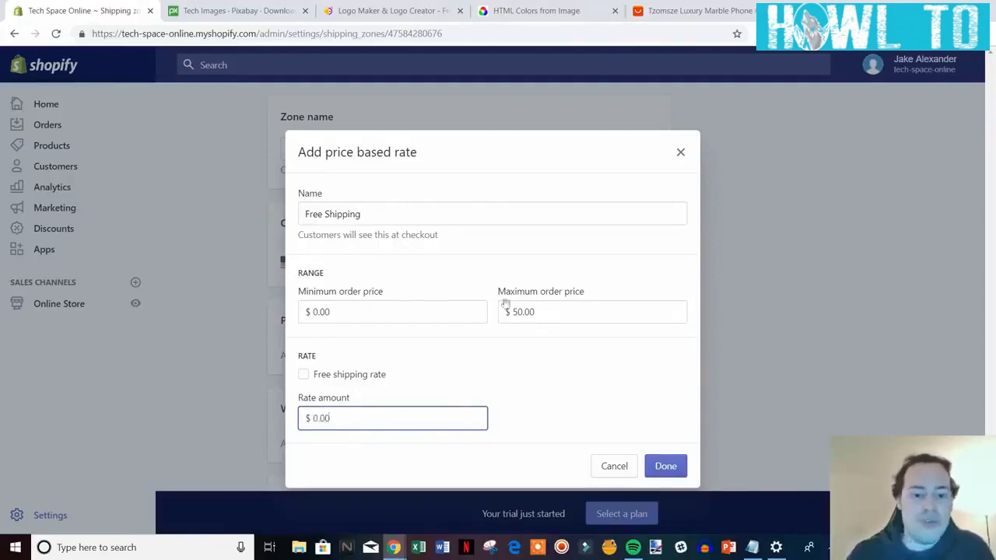
pyautogui.doubleClick(506, 305)
pyautogui.press('BackSpace')
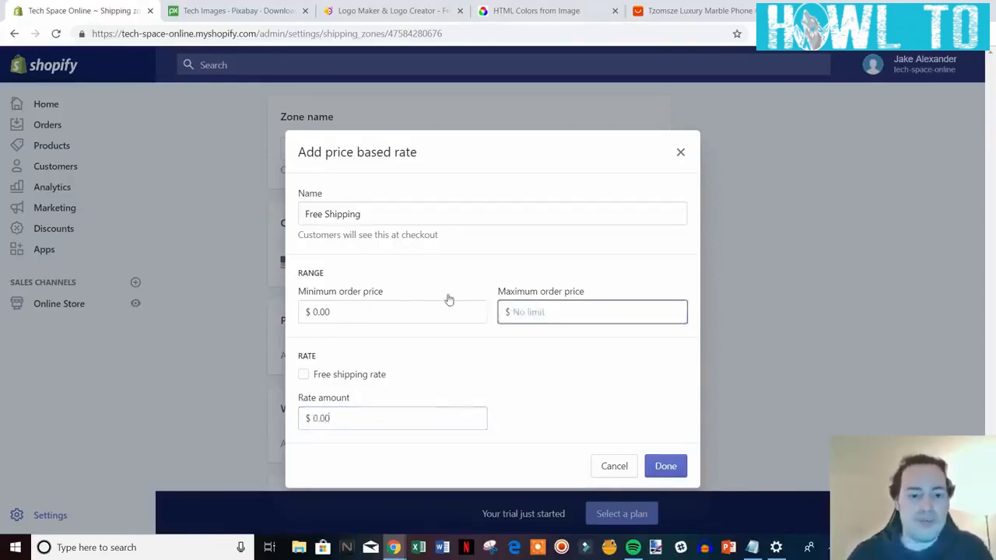
pyautogui.click(361, 377)
# Add the Free Shipping rate, remove the USPS calculated rate, and save the Domestic zone.
pyautogui.click(663, 467)
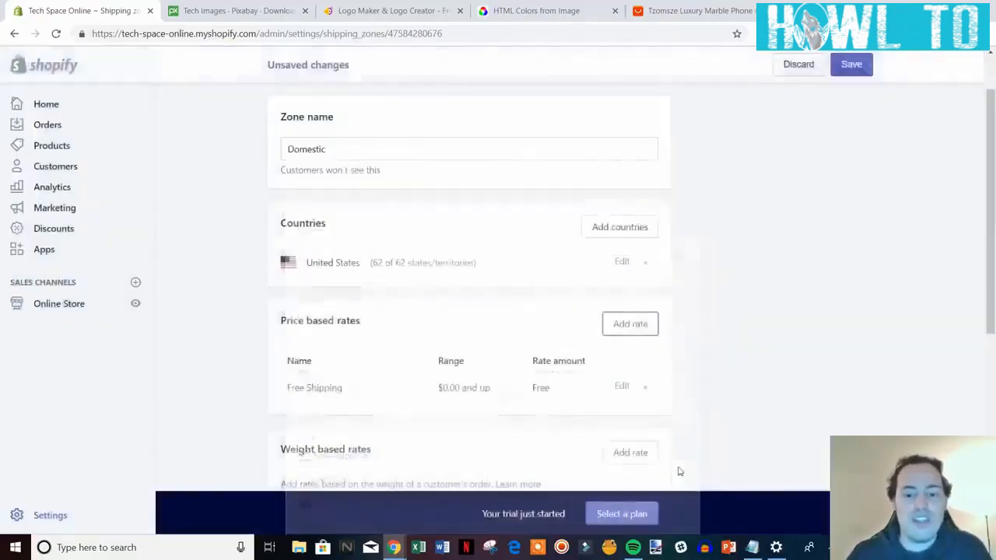
pyautogui.scroll(-3, 714, 351)
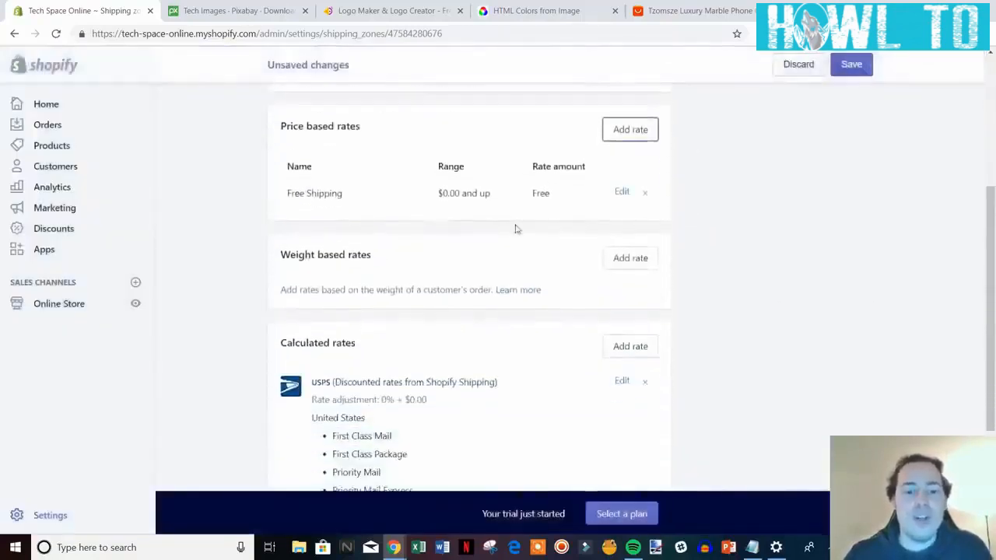
pyautogui.scroll(3, 698, 312)
pyautogui.scroll(-3, 661, 289)
pyautogui.scroll(1, 700, 299)
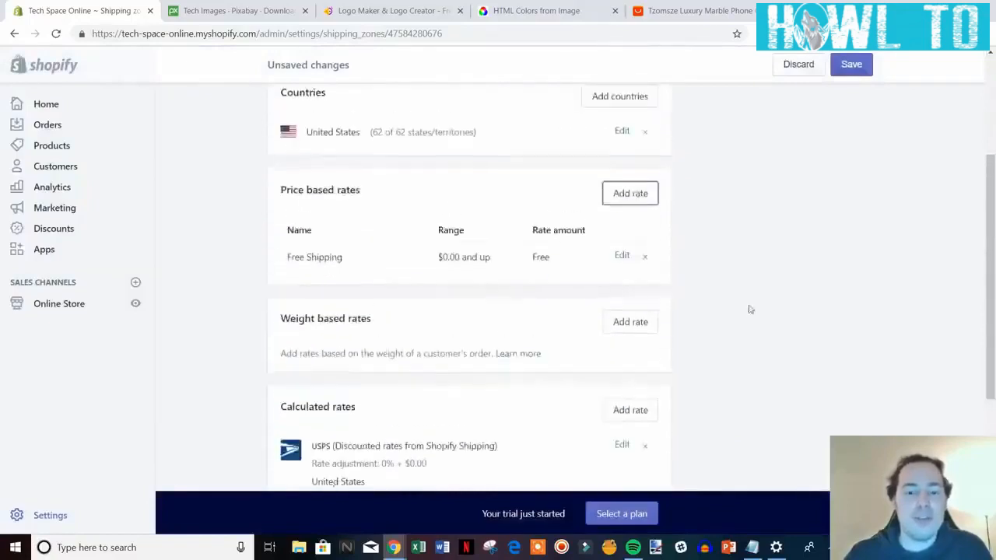
pyautogui.scroll(-3, 749, 310)
pyautogui.scroll(2, 716, 231)
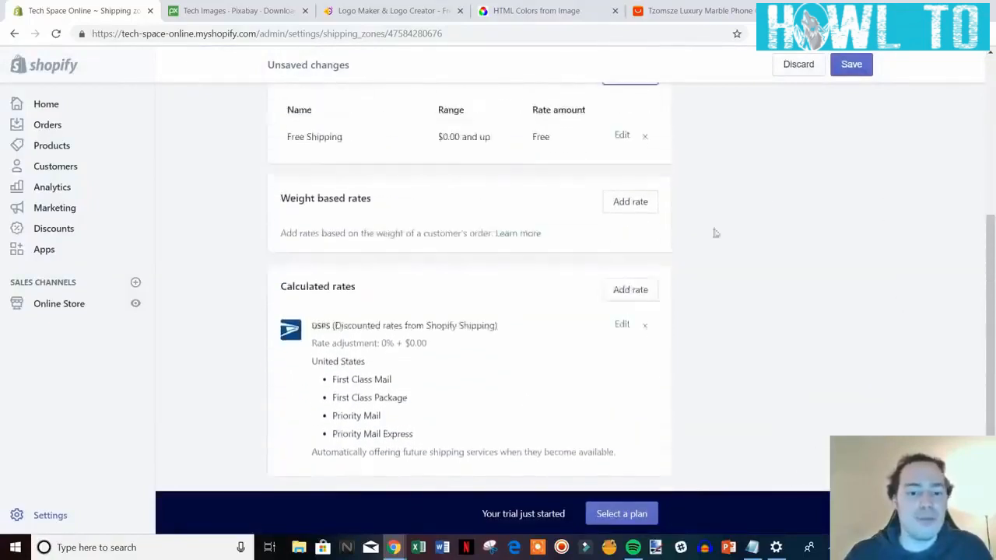
pyautogui.click(645, 326)
pyautogui.scroll(3, 474, 311)
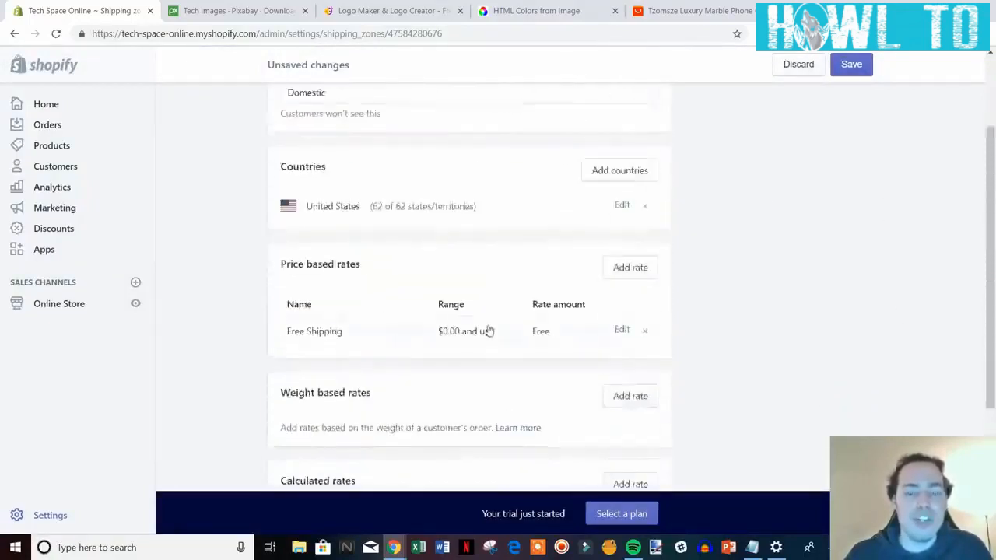
pyautogui.scroll(2, 489, 331)
pyautogui.click(851, 64)
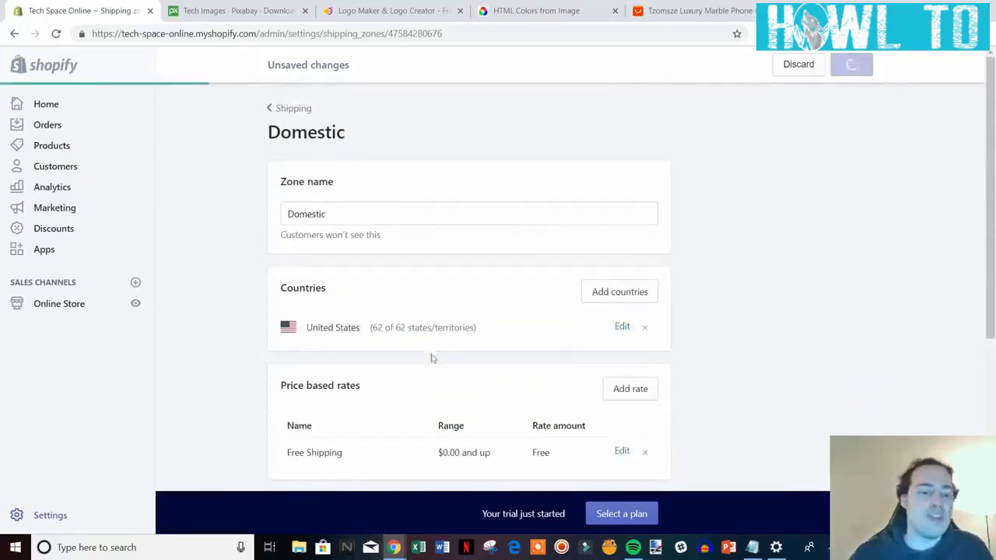
# Return from the Domestic zone to Shipping, then to the main Settings page.
pyautogui.scroll(-1, 584, 275)
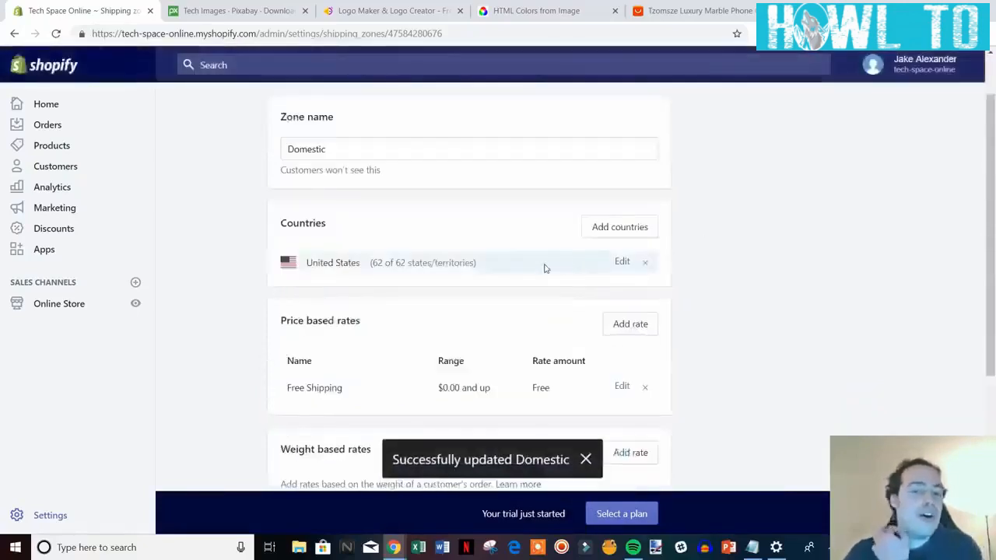
pyautogui.scroll(1, 454, 271)
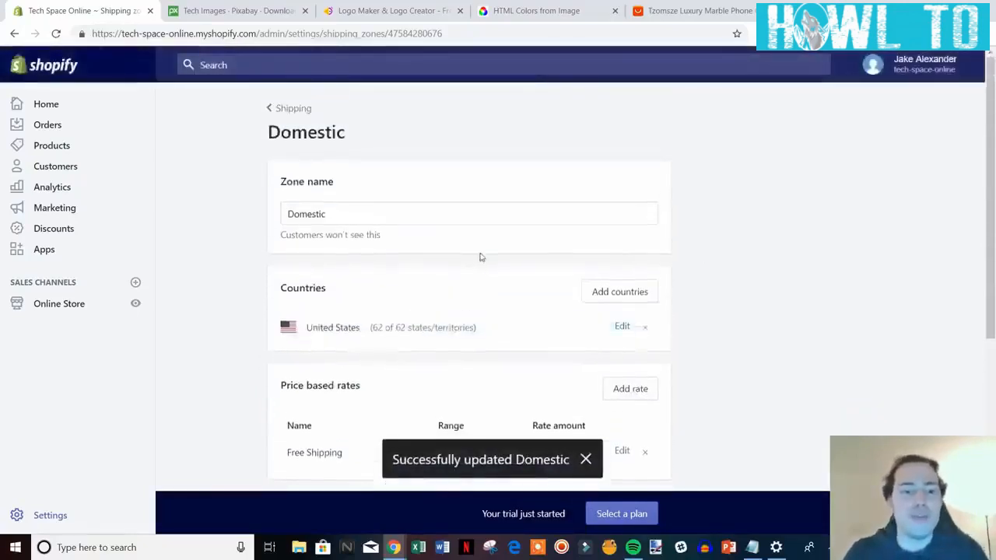
pyautogui.click(295, 109)
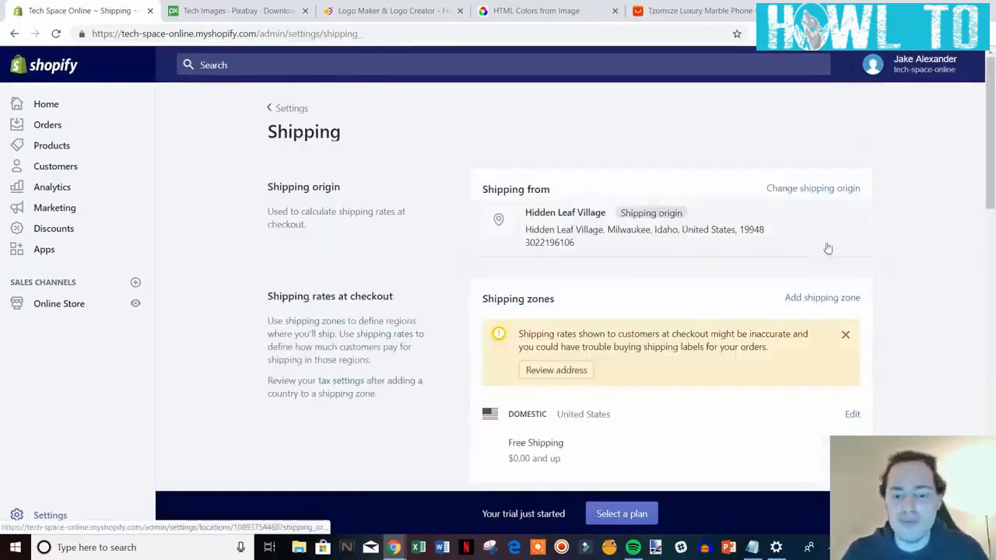
pyautogui.scroll(-4, 969, 211)
pyautogui.scroll(-10, 969, 210)
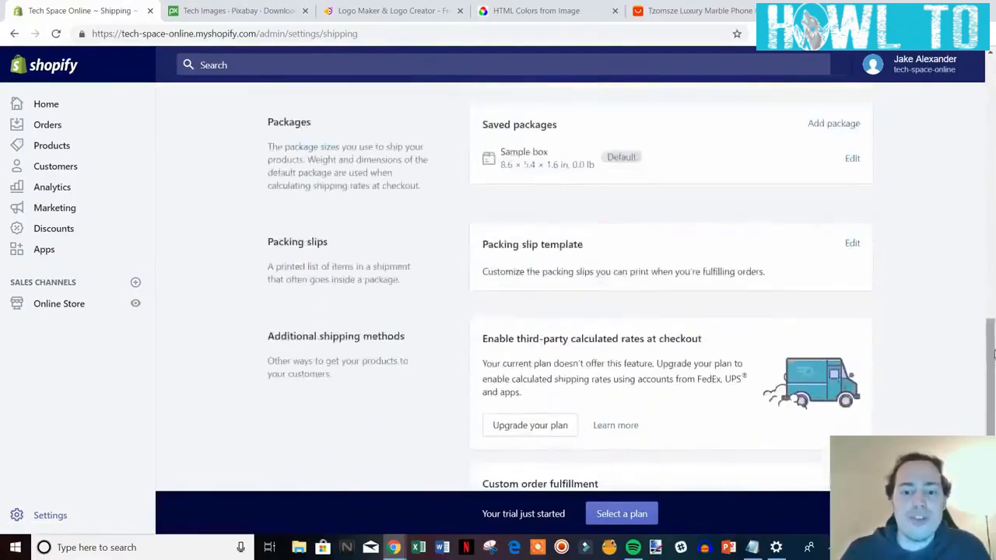
pyautogui.scroll(-3, 994, 293)
pyautogui.scroll(15, 734, 384)
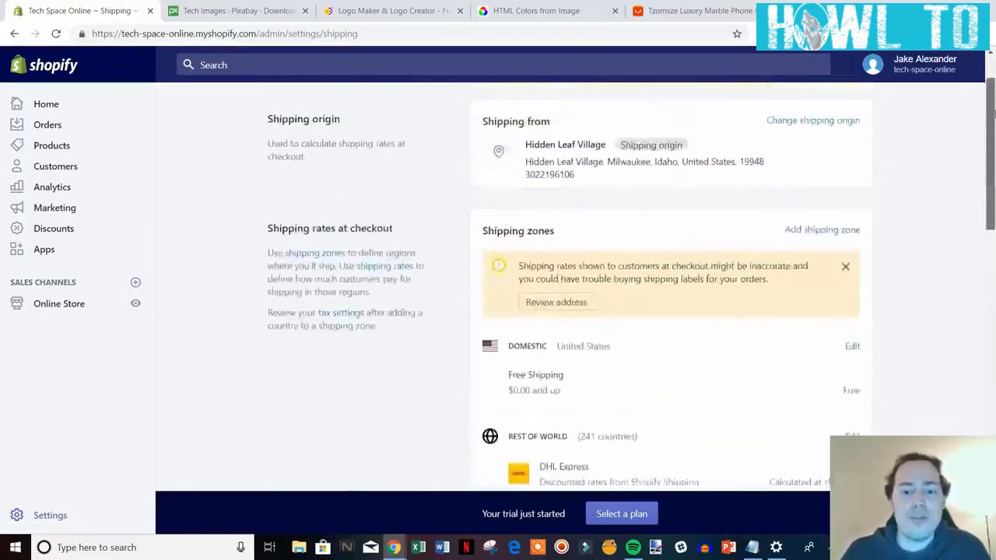
pyautogui.scroll(1, 467, 311)
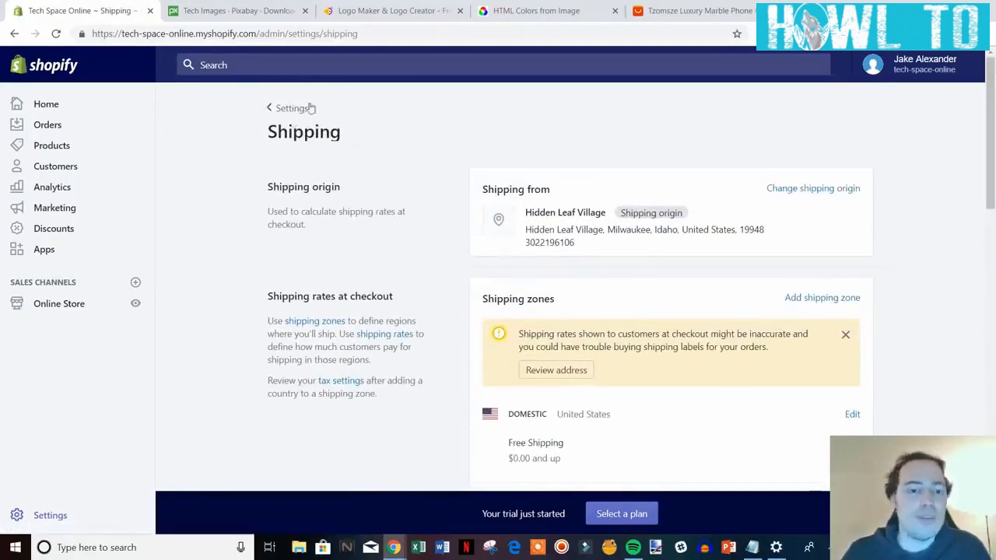
pyautogui.click(311, 109)
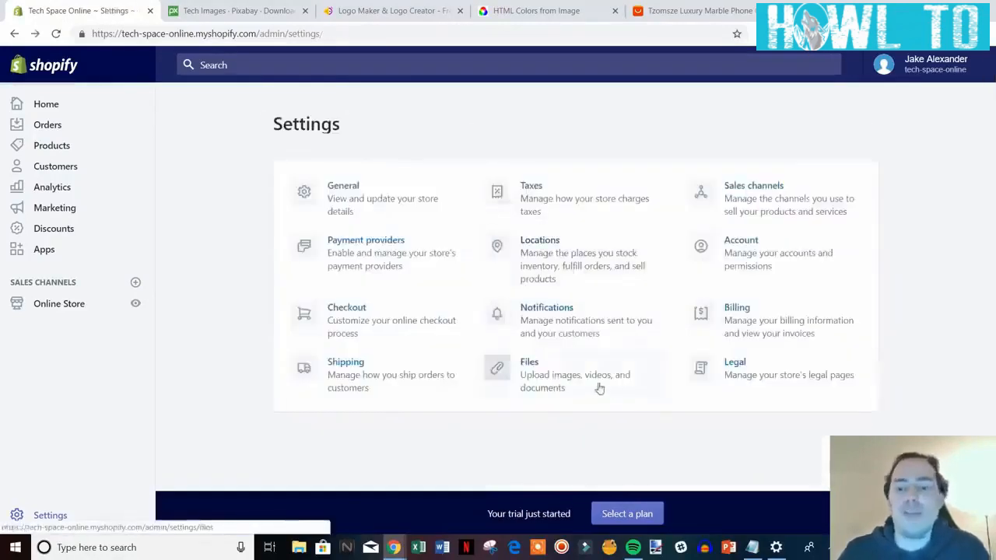
pyautogui.click(817, 248)
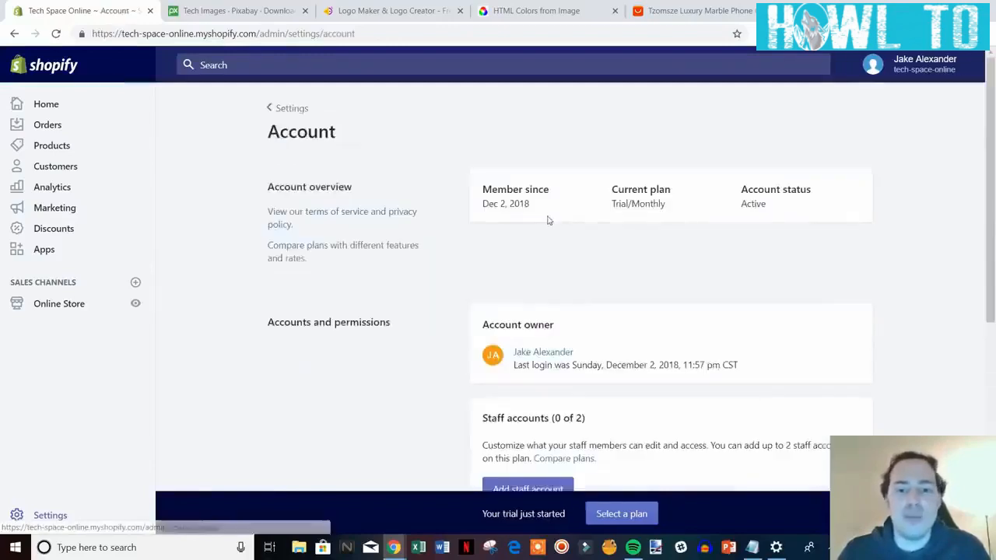
pyautogui.scroll(-2, 879, 258)
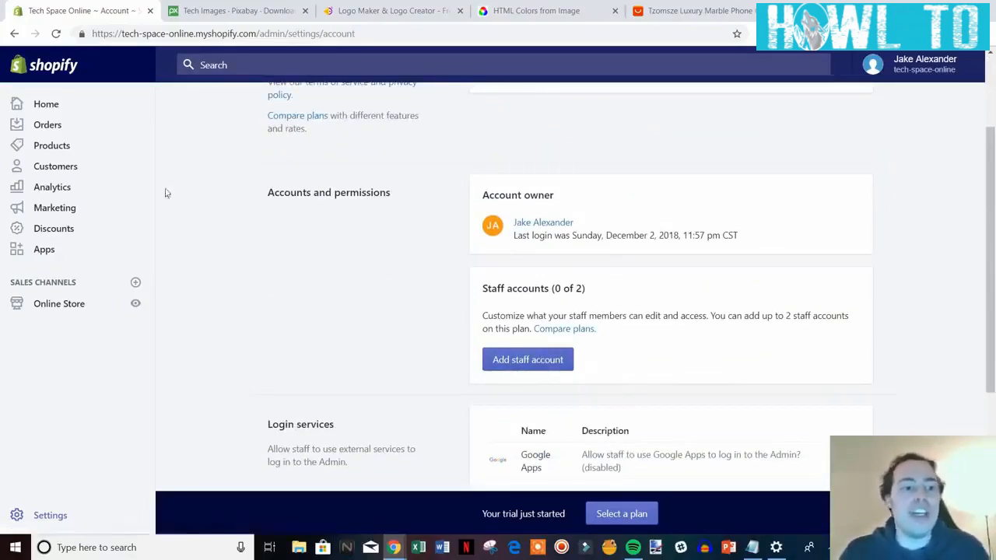
pyautogui.click(527, 362)
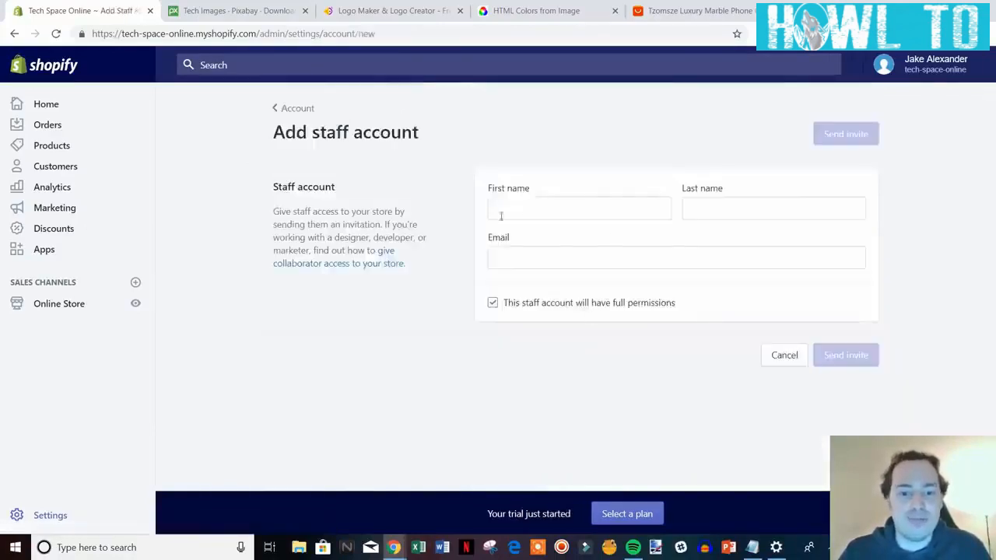
pyautogui.click(556, 304)
pyautogui.scroll(-2, 524, 364)
pyautogui.scroll(2, 524, 364)
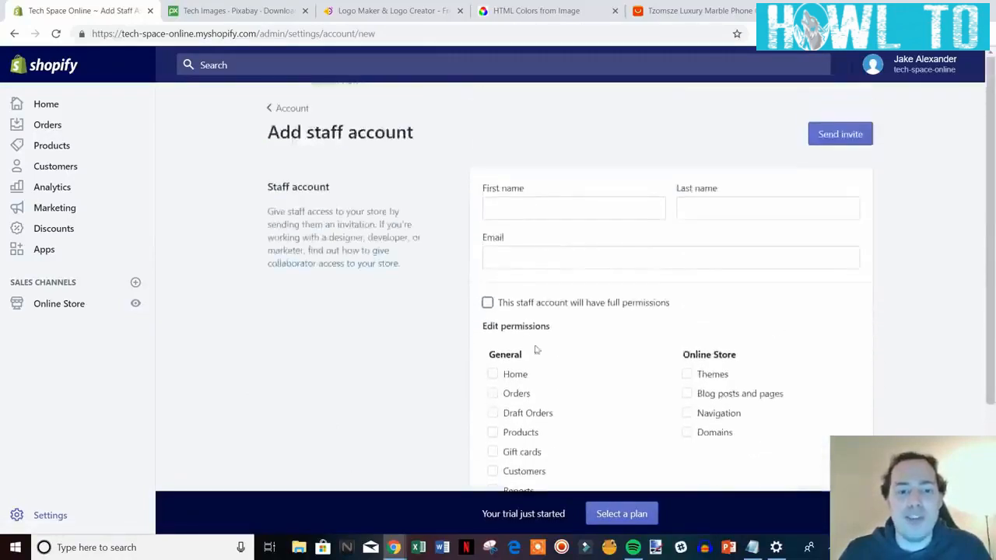
pyautogui.click(291, 109)
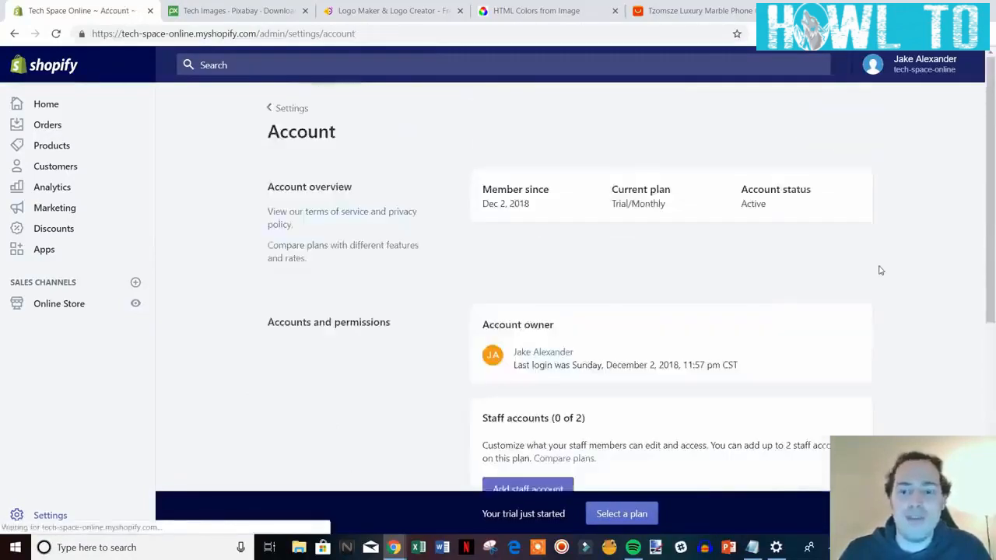
pyautogui.scroll(-2, 864, 288)
pyautogui.scroll(-2, 871, 298)
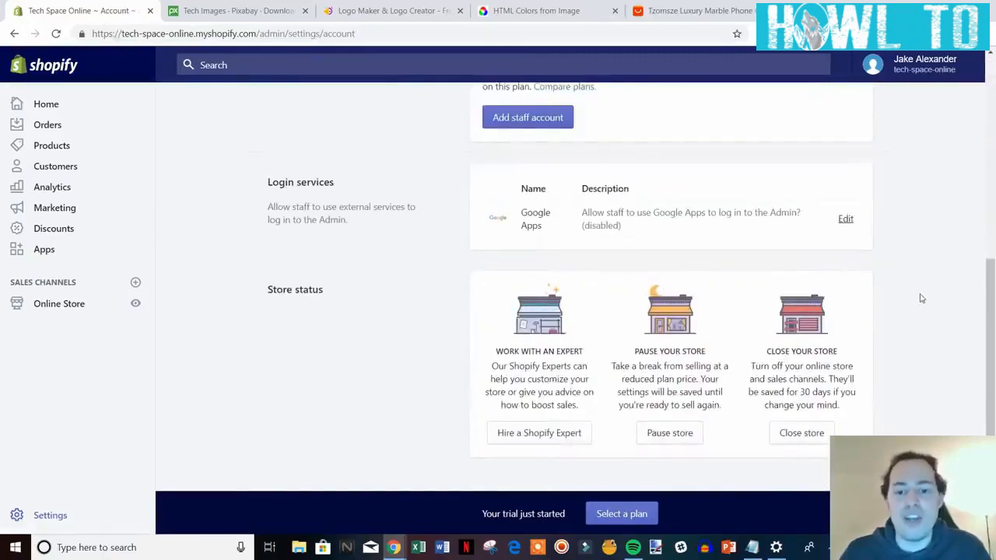
pyautogui.scroll(4, 926, 293)
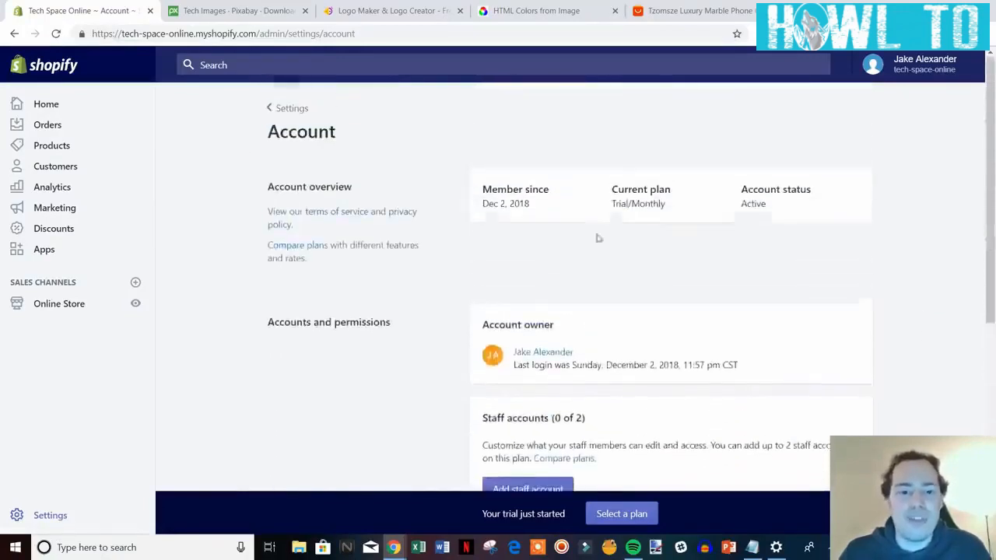
pyautogui.click(286, 109)
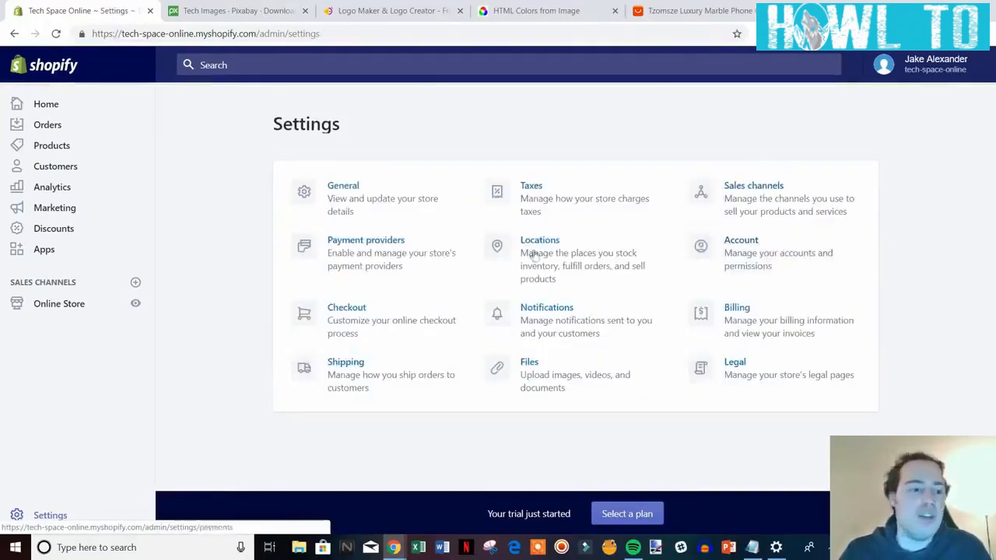
# In Legal settings, generate template text for the refund, privacy and terms policies.
pyautogui.click(772, 376)
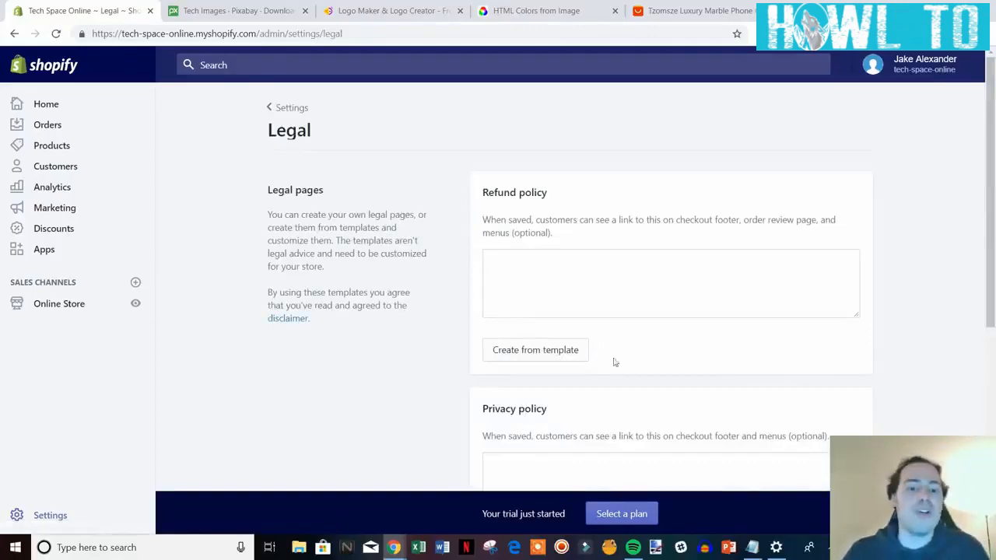
pyautogui.scroll(-1, 707, 338)
pyautogui.click(552, 286)
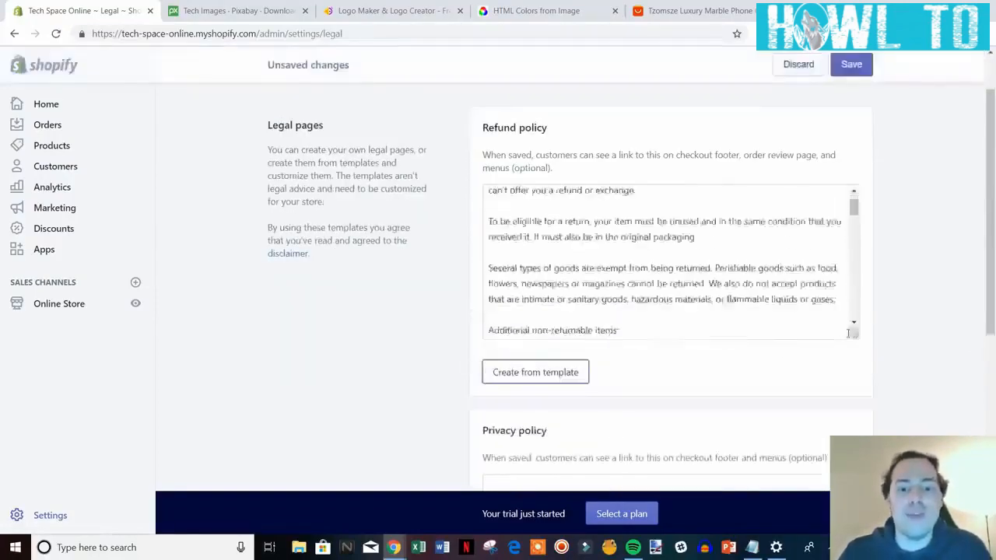
pyautogui.scroll(-5, 908, 345)
pyautogui.click(536, 380)
pyautogui.scroll(-3, 889, 402)
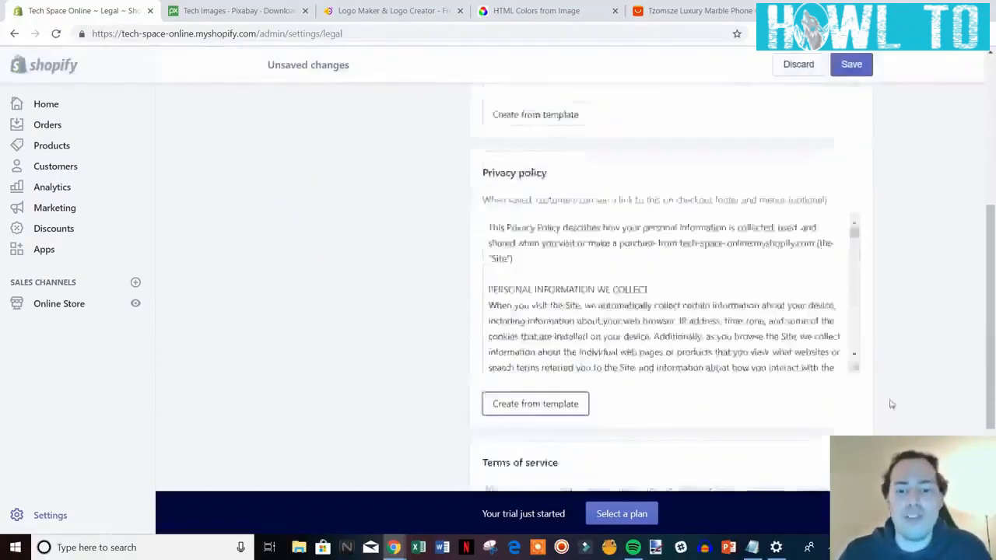
pyautogui.click(530, 400)
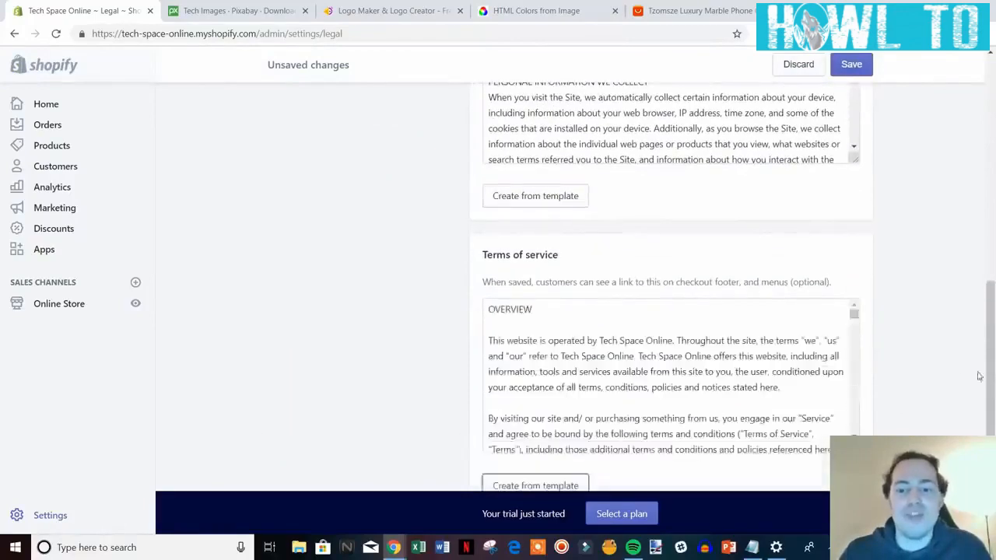
# Review the generated policy texts and bring up the Online Store link's context menu.
pyautogui.scroll(8, 932, 405)
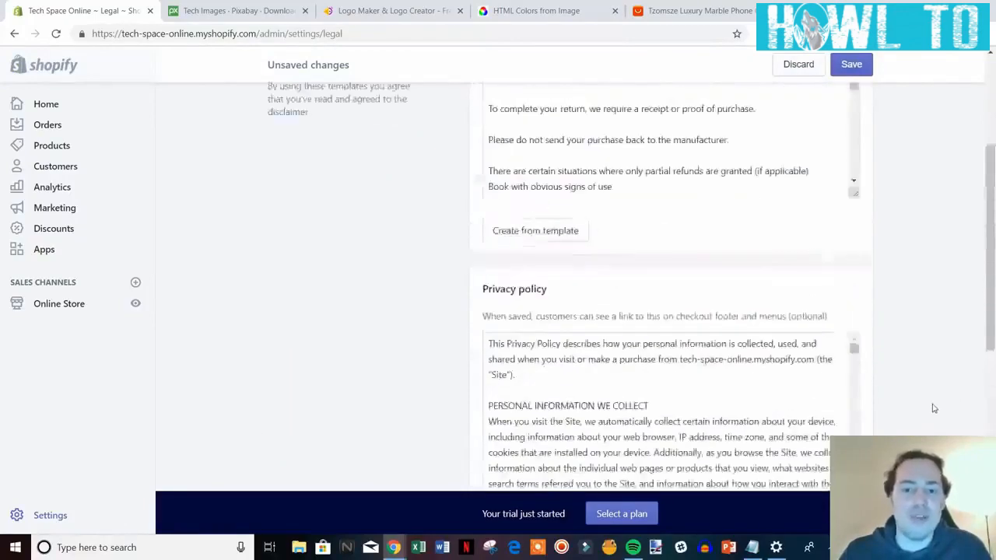
pyautogui.scroll(-2, 927, 373)
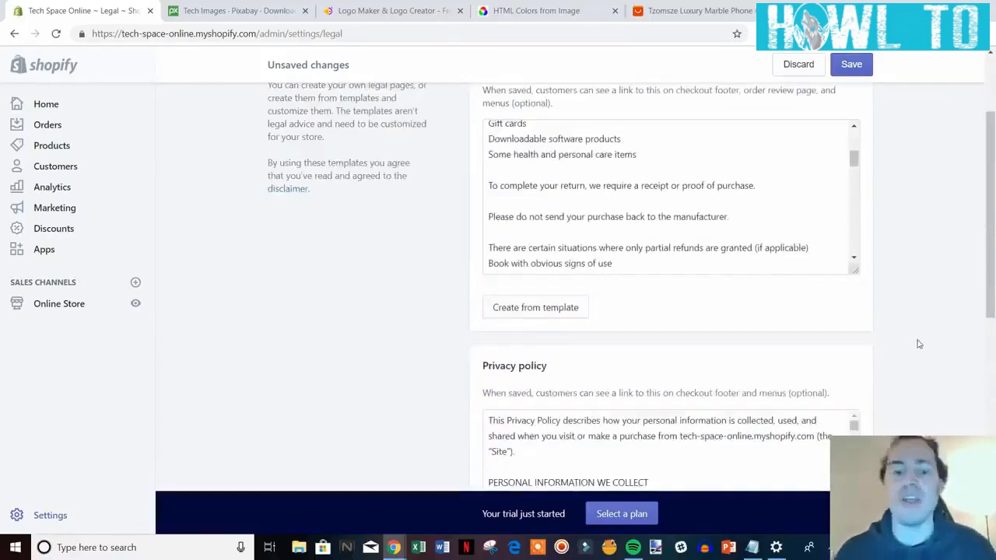
pyautogui.scroll(1, 951, 333)
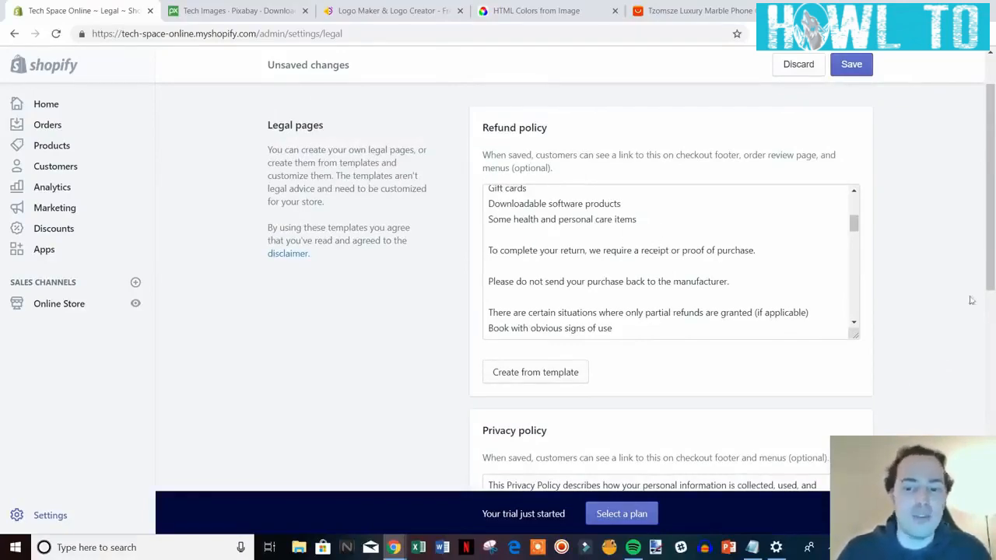
pyautogui.scroll(-7, 965, 304)
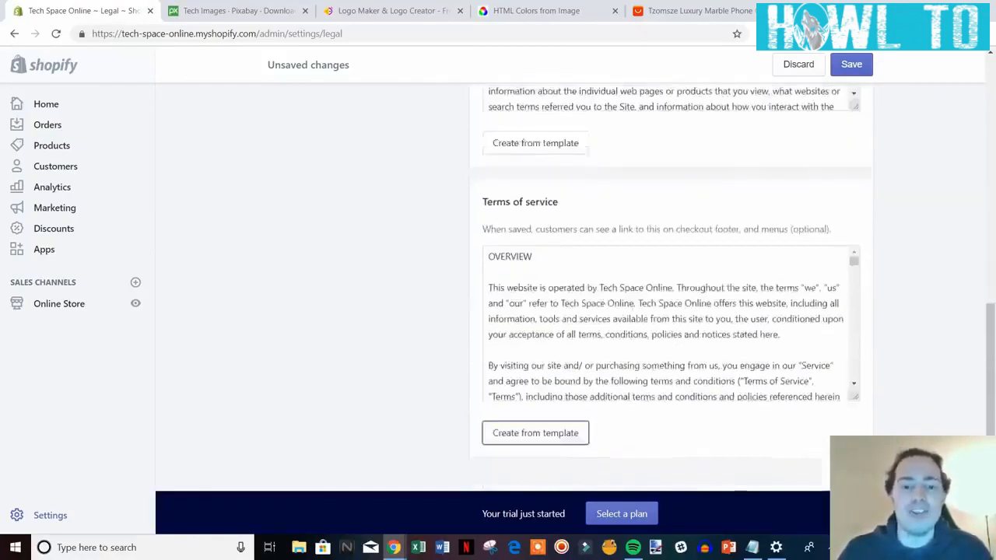
pyautogui.scroll(-1, 909, 361)
pyautogui.scroll(2, 912, 361)
pyautogui.scroll(-1, 911, 360)
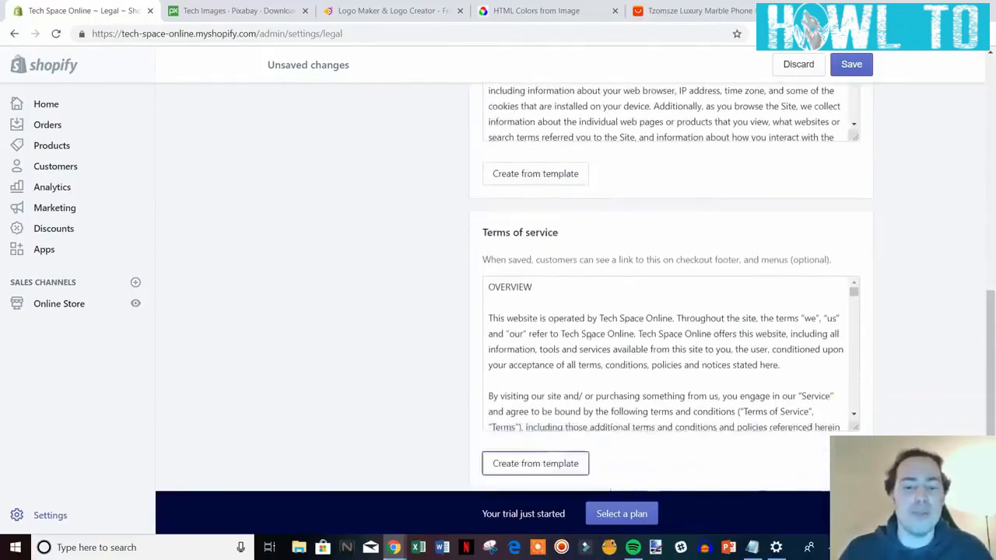
pyautogui.scroll(2, 749, 369)
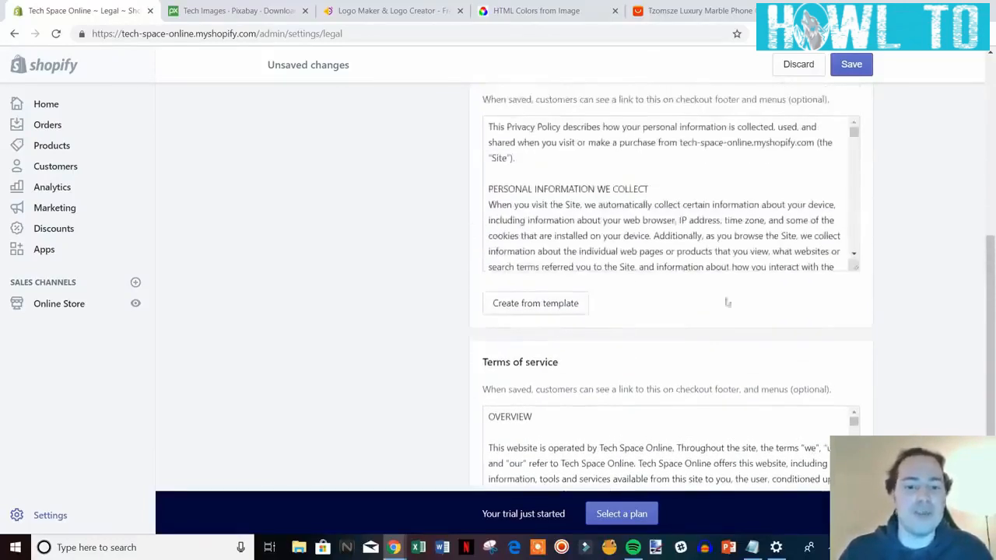
pyautogui.scroll(7, 728, 303)
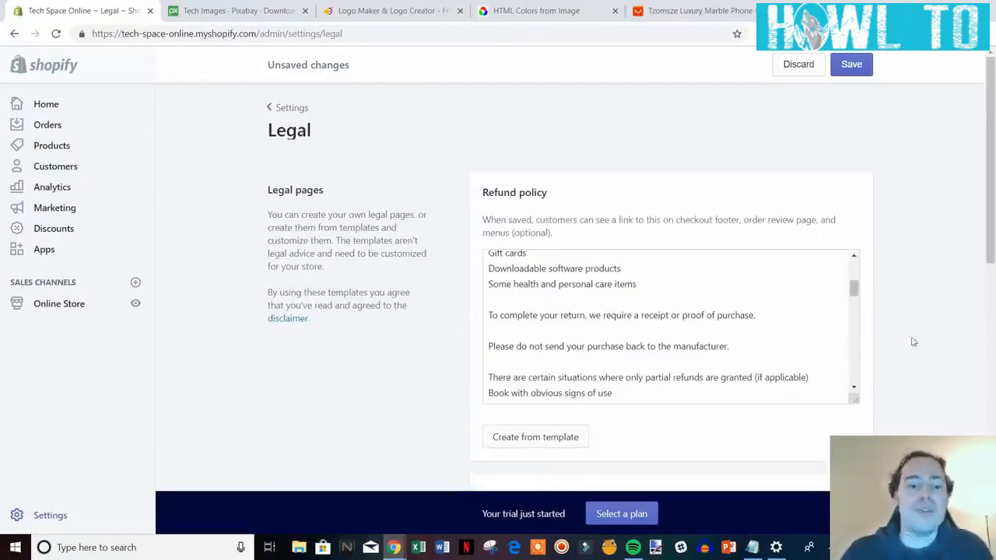
pyautogui.scroll(-1, 944, 317)
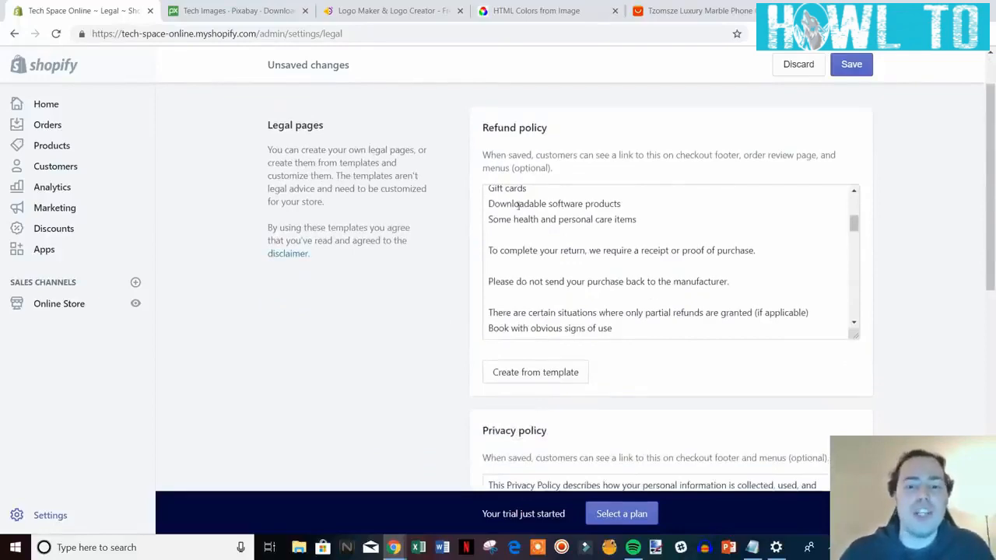
pyautogui.moveTo(990, 222)
pyautogui.mouseDown()
pyautogui.moveTo(992, 277)
pyautogui.moveTo(993, 216)
pyautogui.mouseUp()
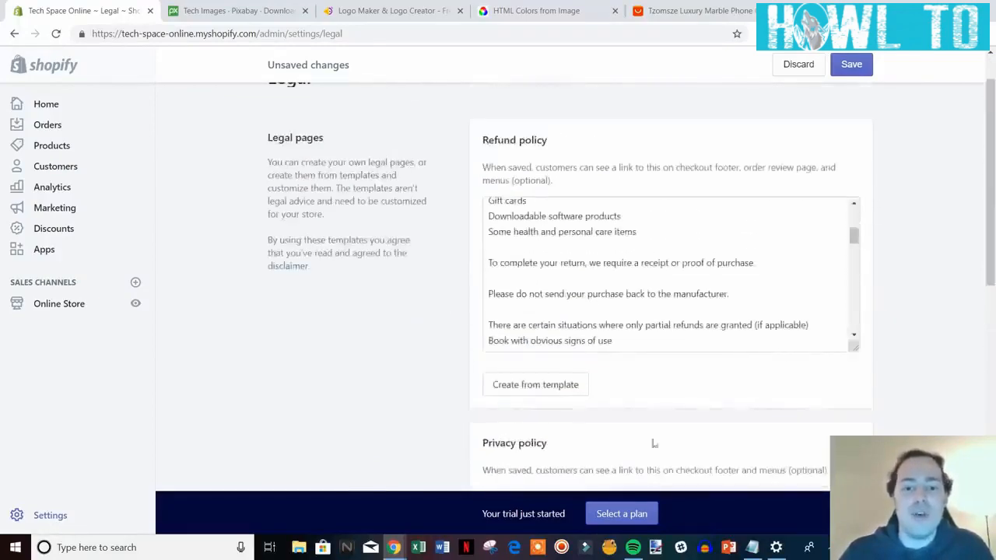
pyautogui.moveTo(991, 263); pyautogui.dragTo(995, 343)
pyautogui.scroll(4, 961, 256)
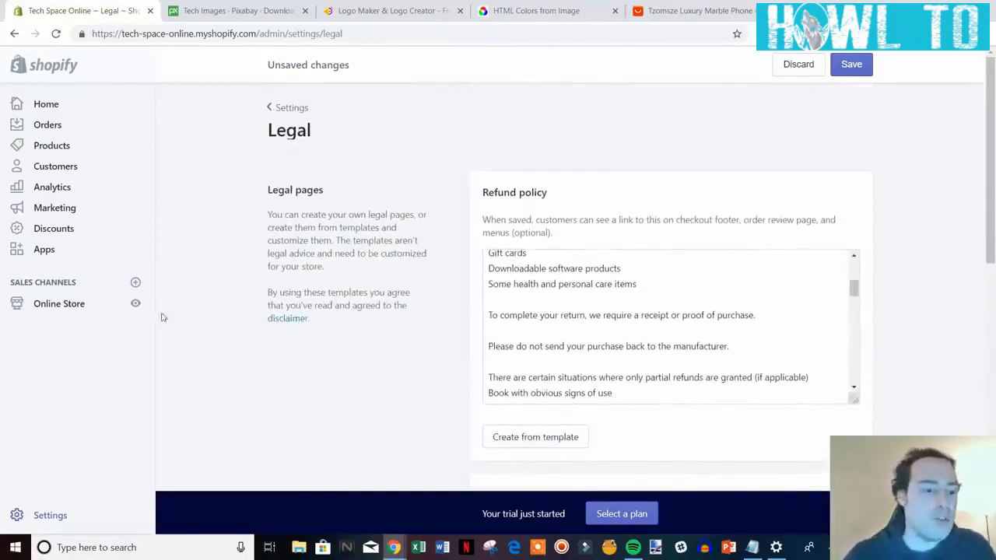
pyautogui.rightClick(46, 309)
# Open Online Store in a new tab and start a new page titled 'Refund Policy'.
pyautogui.click(59, 317)
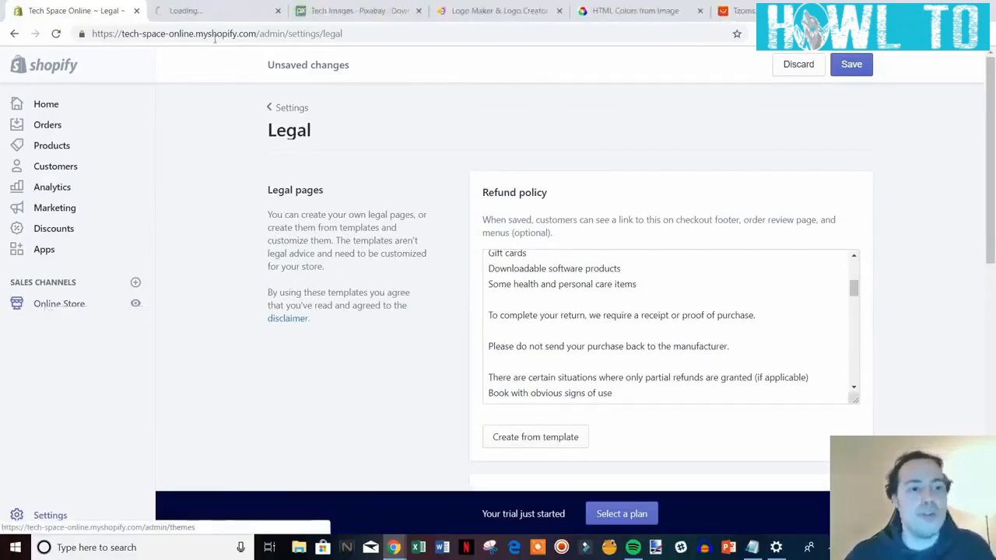
pyautogui.click(206, 9)
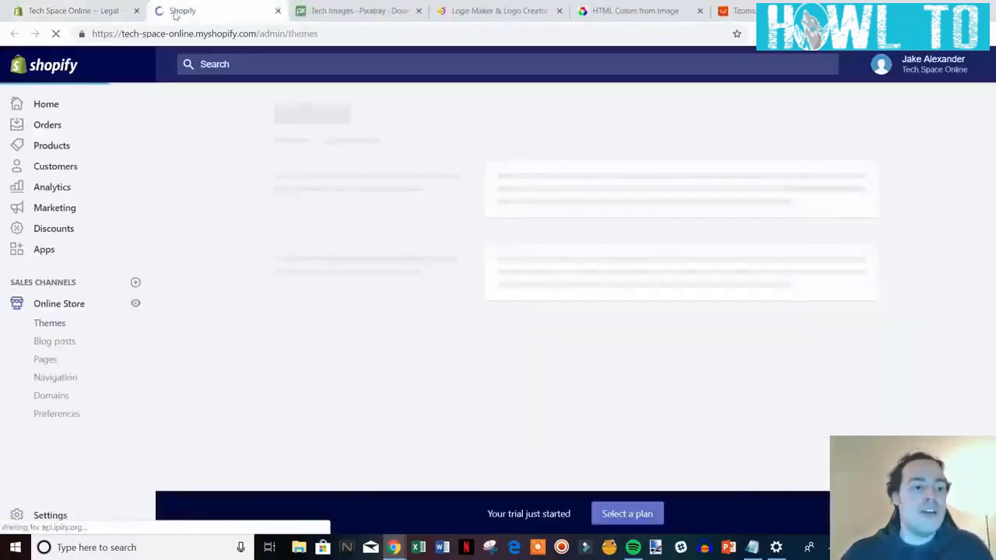
pyautogui.click(45, 360)
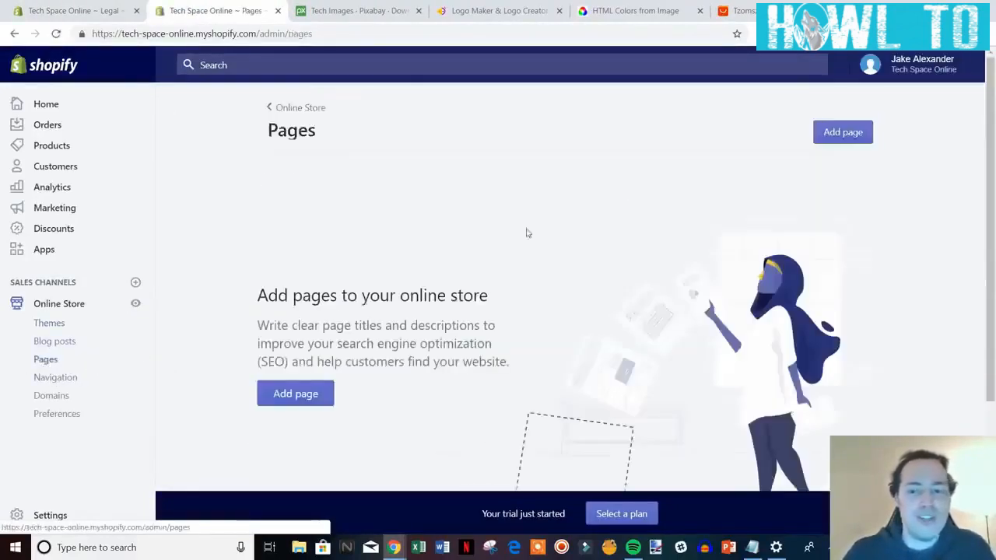
pyautogui.click(293, 394)
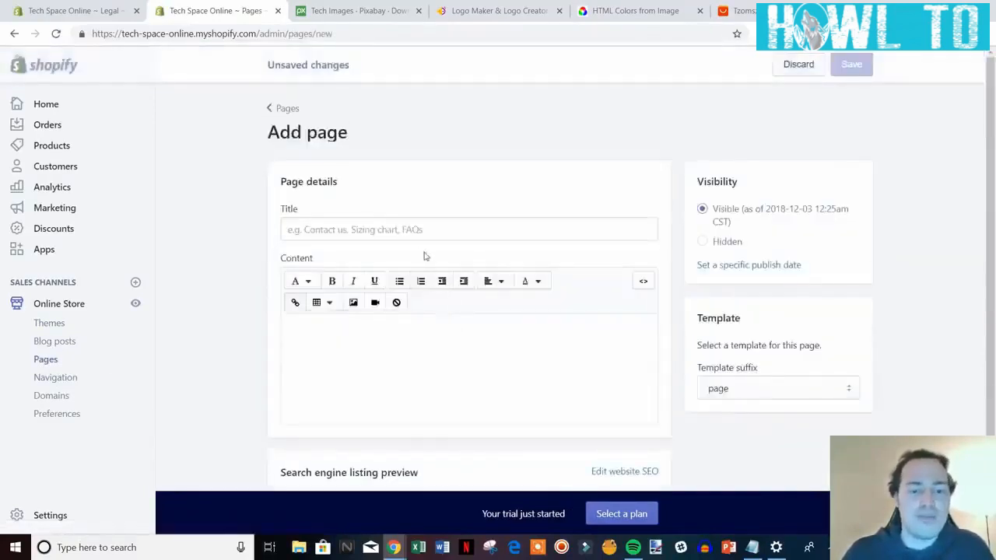
pyautogui.click(358, 228)
pyautogui.write('Refund Policy')
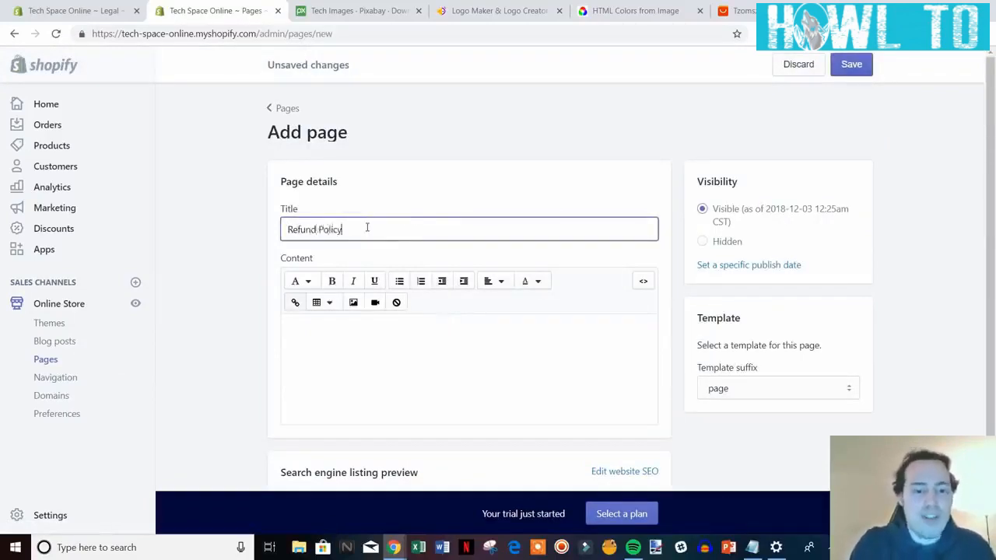
# Copy the refund policy text from Legal settings into the page content and save.
pyautogui.click(102, 10)
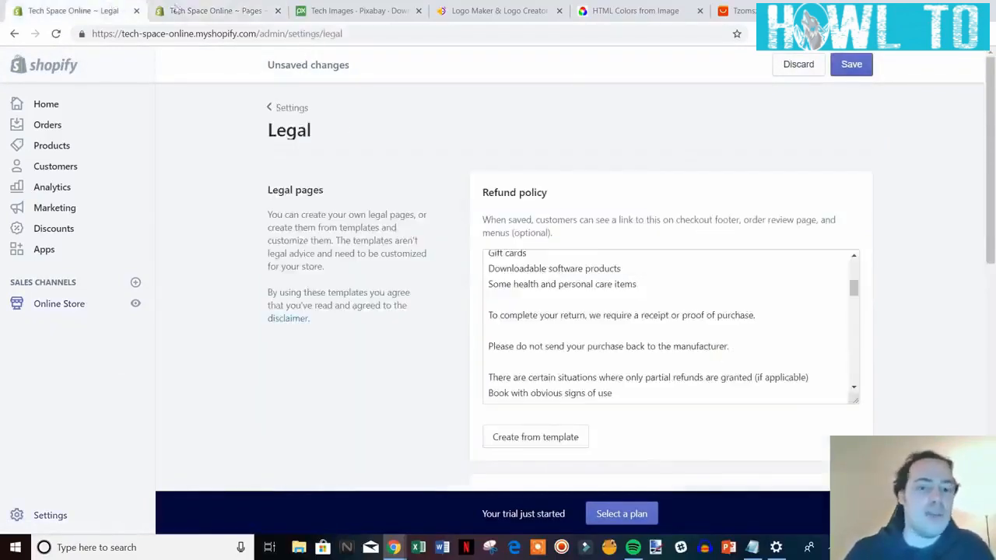
pyautogui.moveTo(854, 290); pyautogui.dragTo(767, 249)
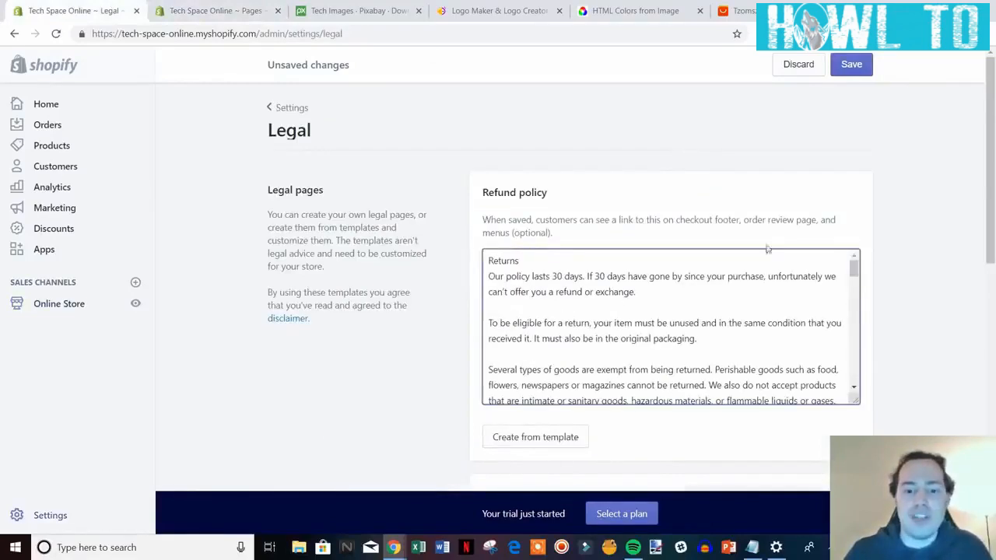
pyautogui.moveTo(488, 261); pyautogui.dragTo(801, 389)
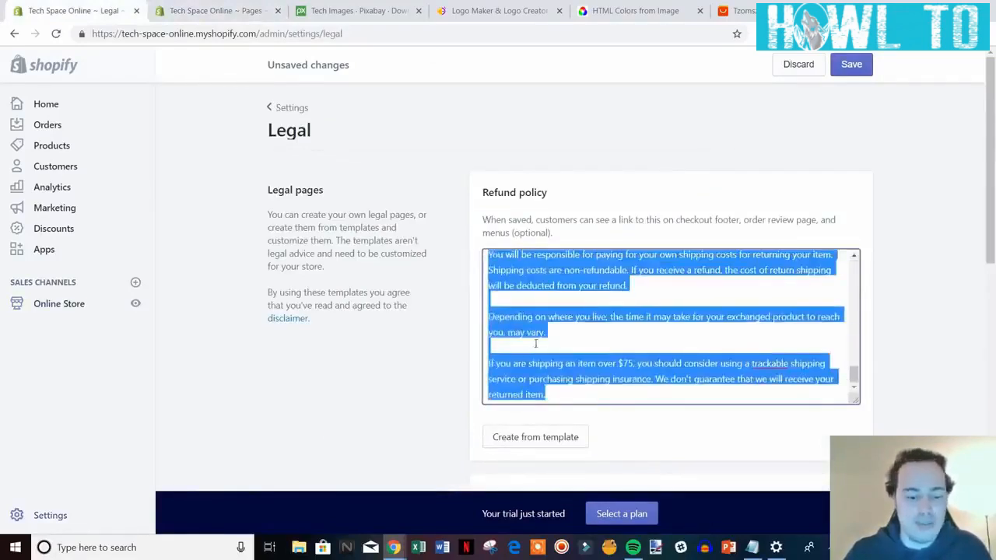
pyautogui.hotkey('ctrl', 'Tab')
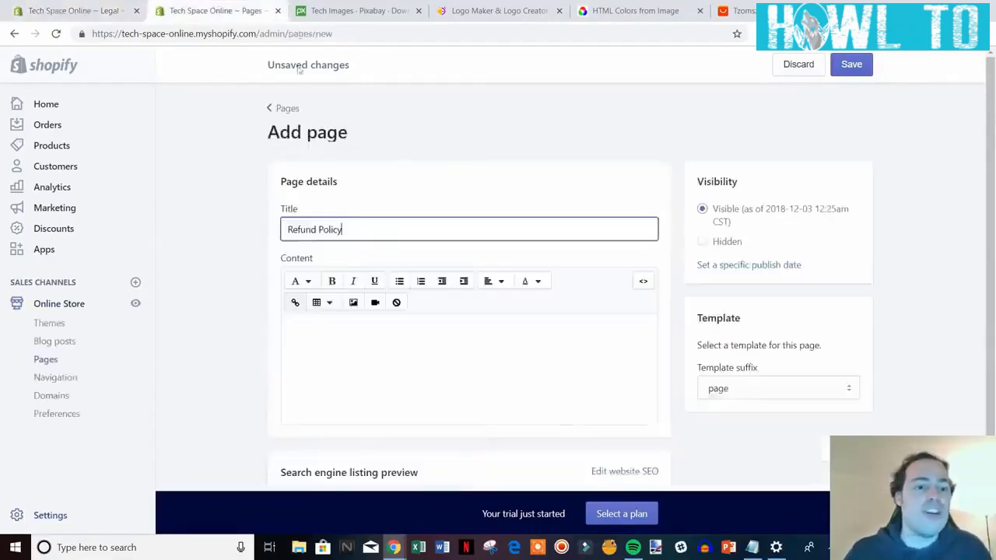
pyautogui.click(320, 344)
pyautogui.hotkey('ctrl', 'v')
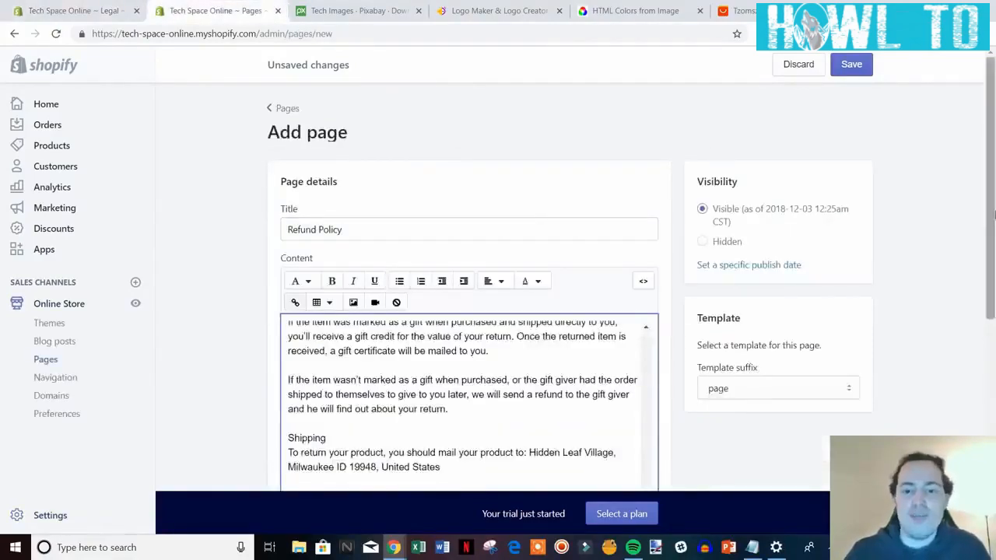
pyautogui.scroll(-5, 320, 346)
pyautogui.scroll(5, 976, 374)
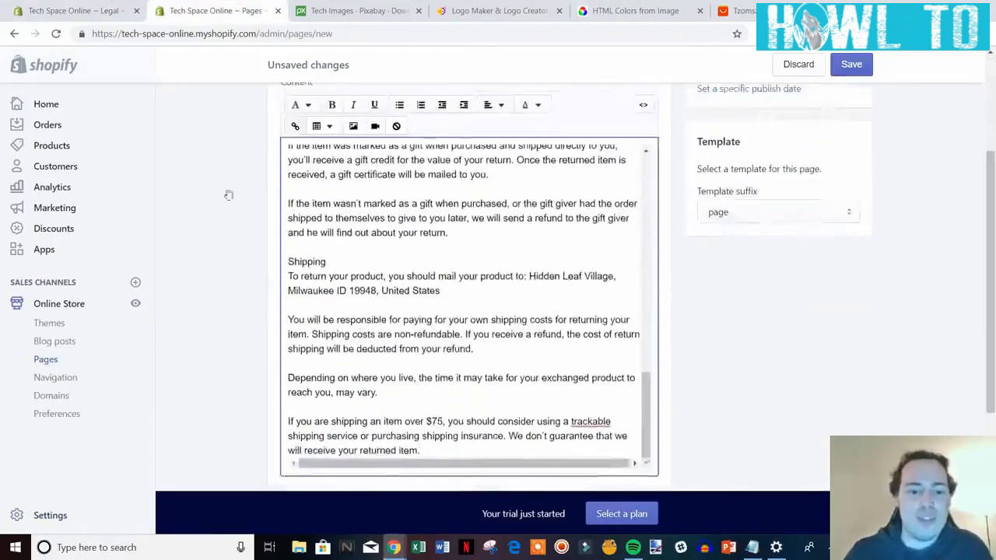
pyautogui.click(851, 67)
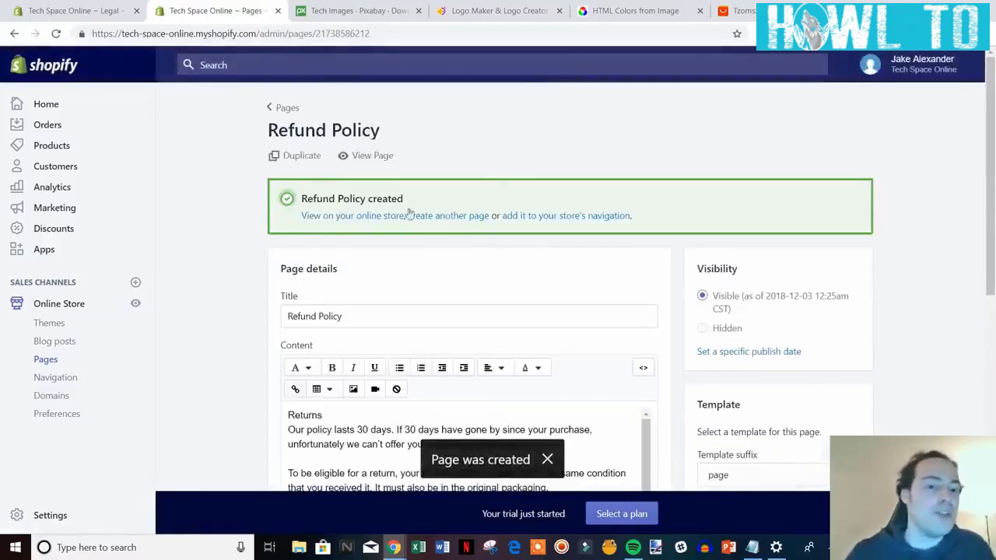
# Create a 'Privacy Policy' page containing the privacy policy text from Legal settings and save it.
pyautogui.click(450, 217)
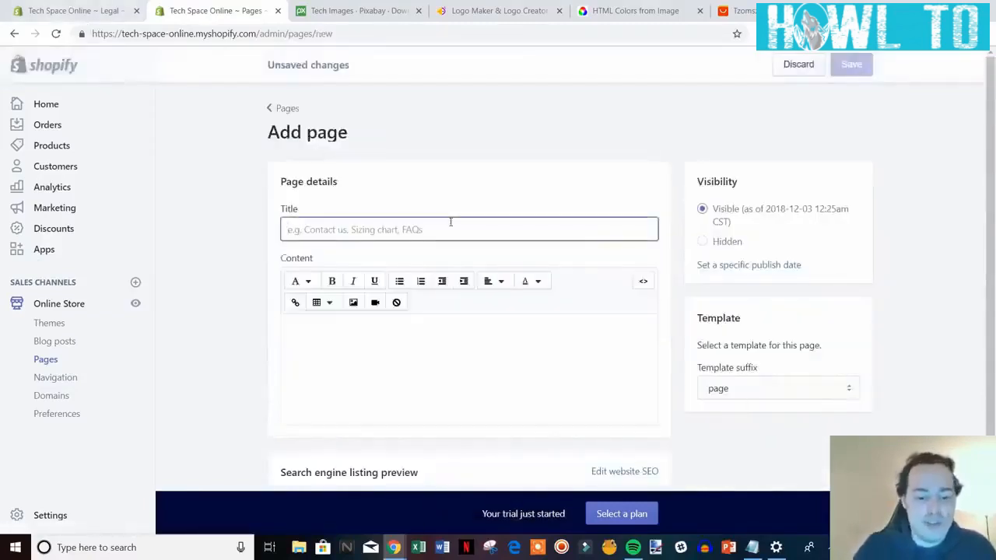
pyautogui.write('Privacy Policy')
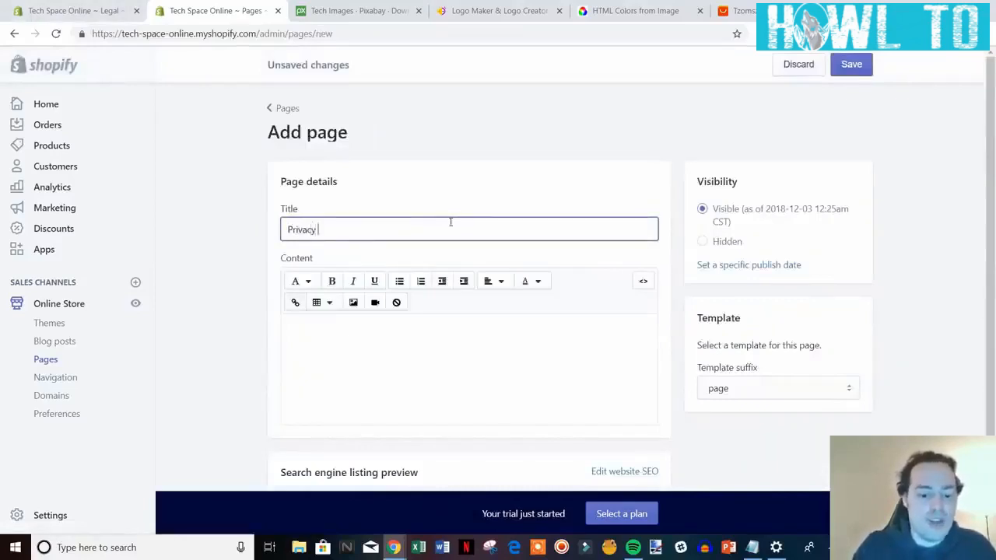
pyautogui.click(124, 9)
pyautogui.scroll(-2, 948, 305)
pyautogui.scroll(-3, 948, 305)
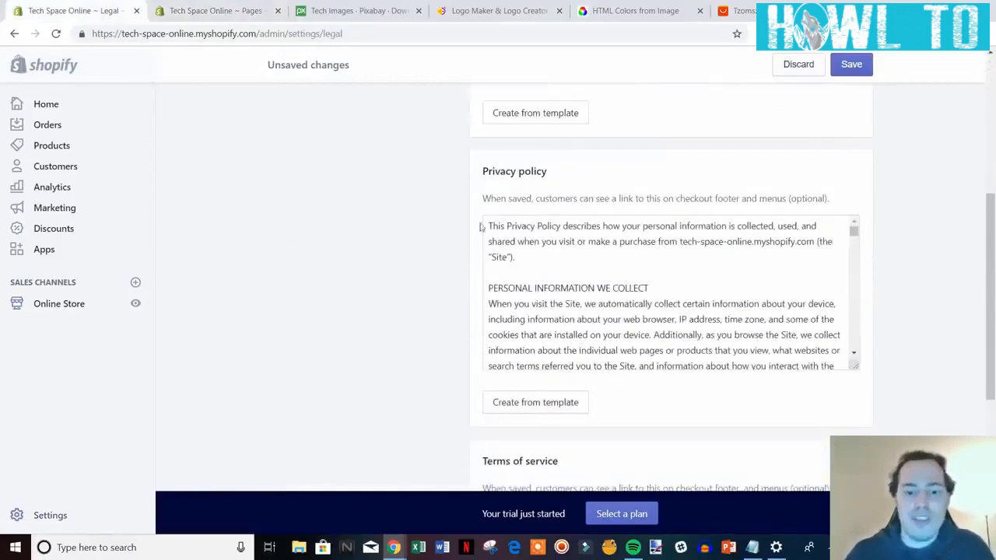
pyautogui.moveTo(488, 224); pyautogui.dragTo(844, 386)
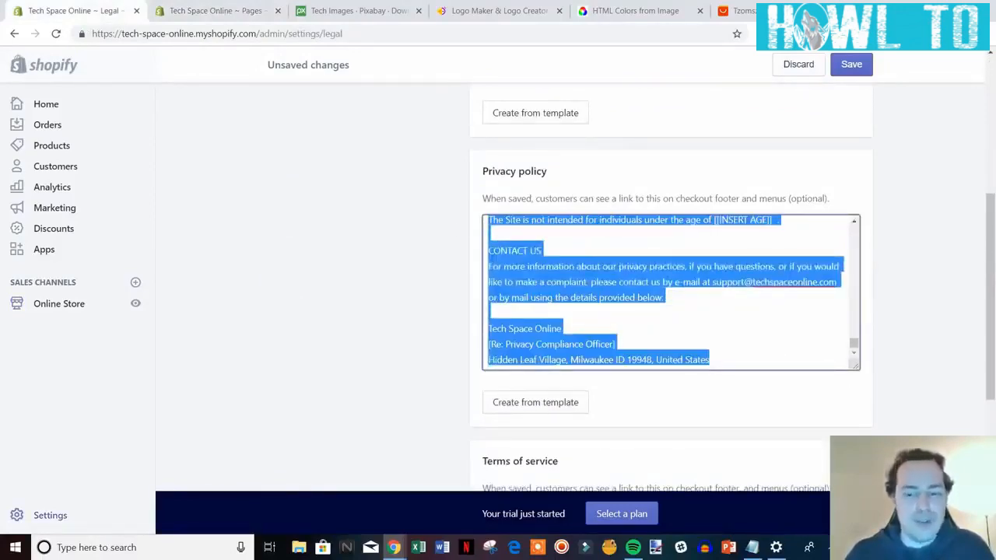
pyautogui.click(204, 10)
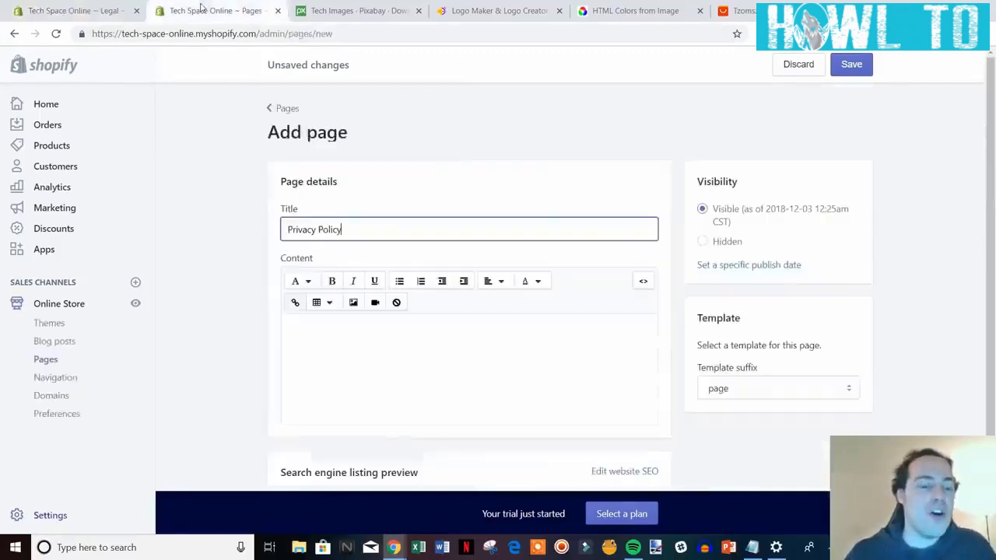
pyautogui.click(324, 340)
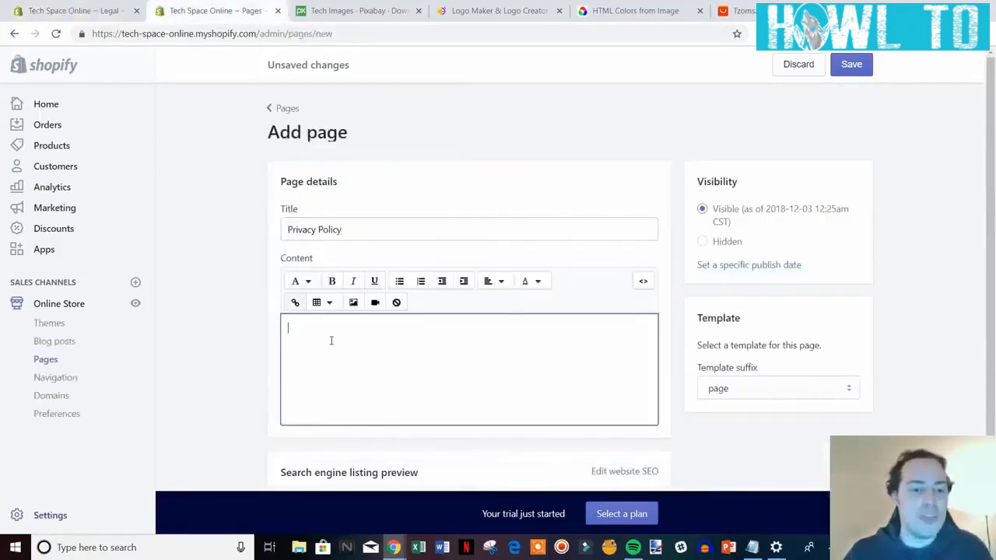
pyautogui.hotkey('ctrl', 'v')
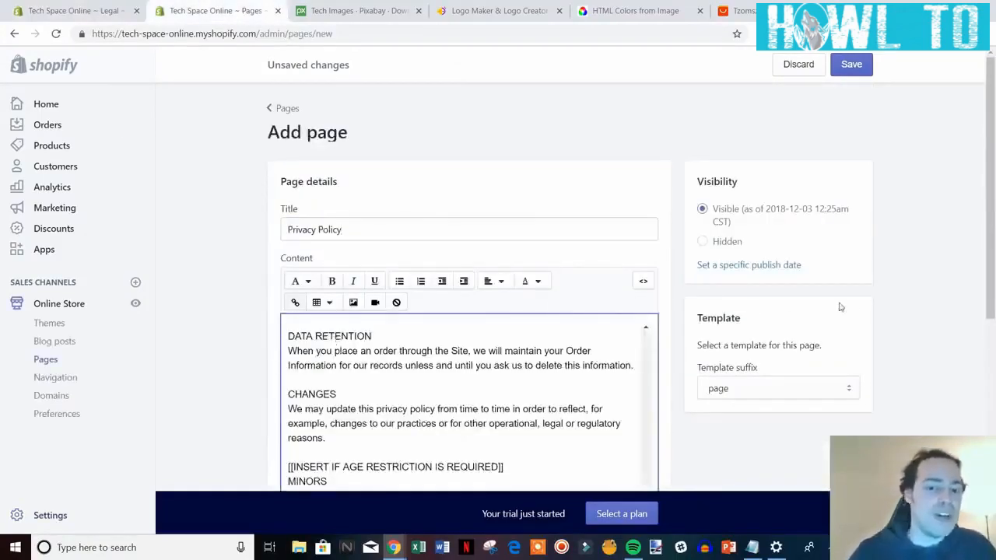
pyautogui.click(856, 70)
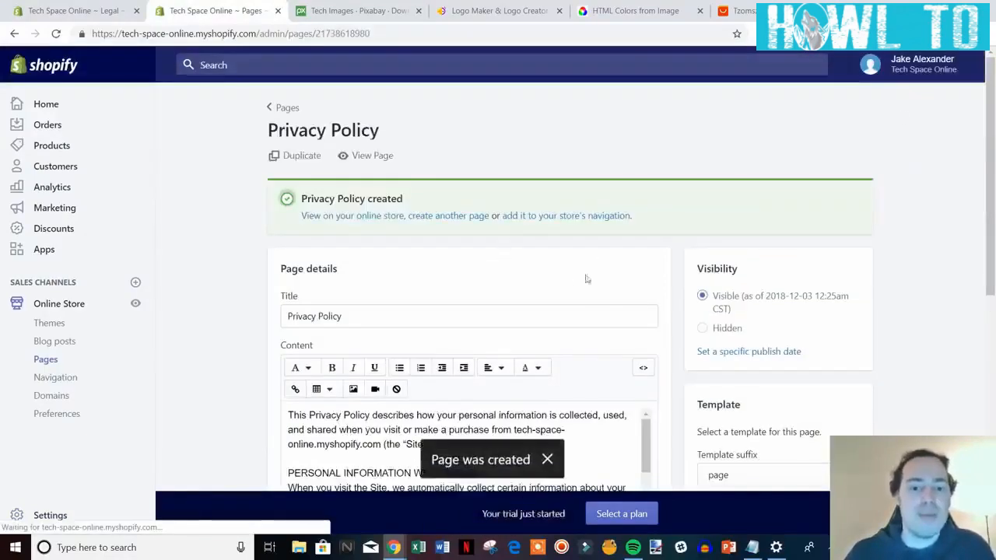
pyautogui.click(449, 215)
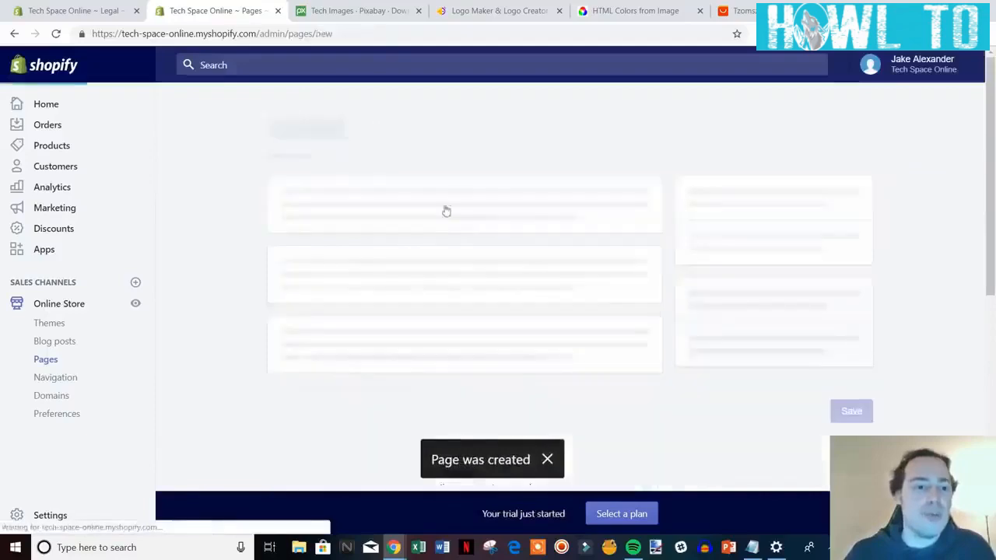
# Copy the Terms of service text into a new 'Terms Of Service' page and save it.
pyautogui.click(77, 9)
pyautogui.scroll(-4, 863, 379)
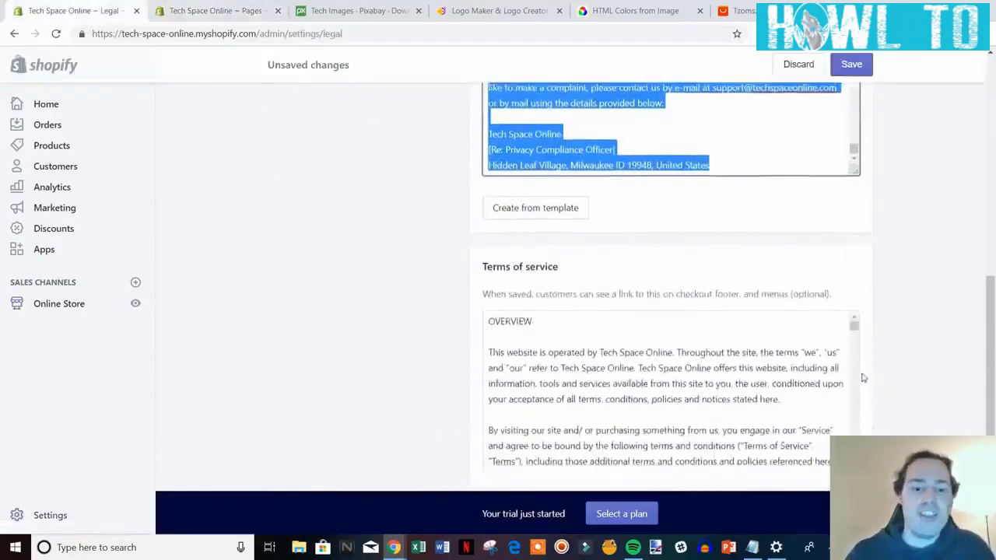
pyautogui.moveTo(487, 256); pyautogui.dragTo(862, 429)
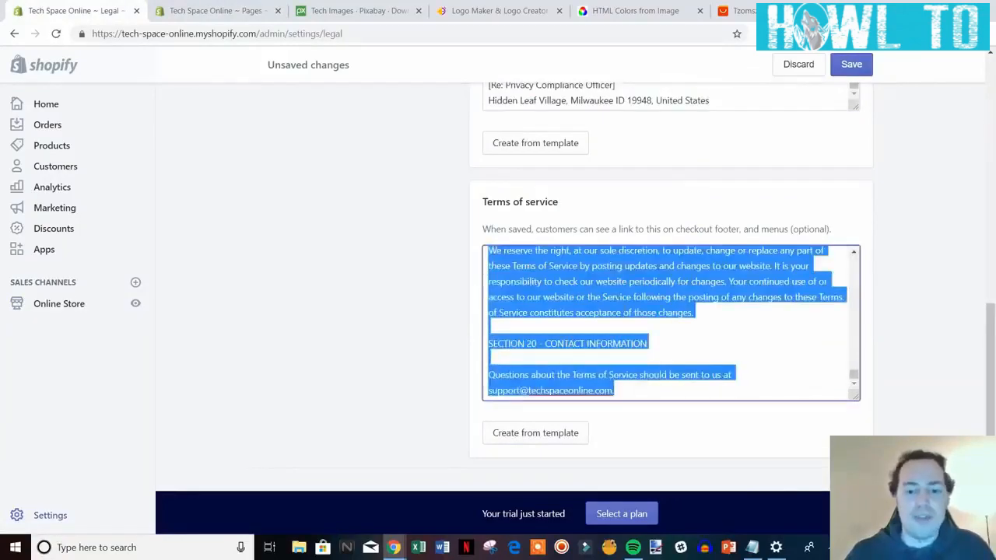
pyautogui.click(184, 14)
pyautogui.click(343, 225)
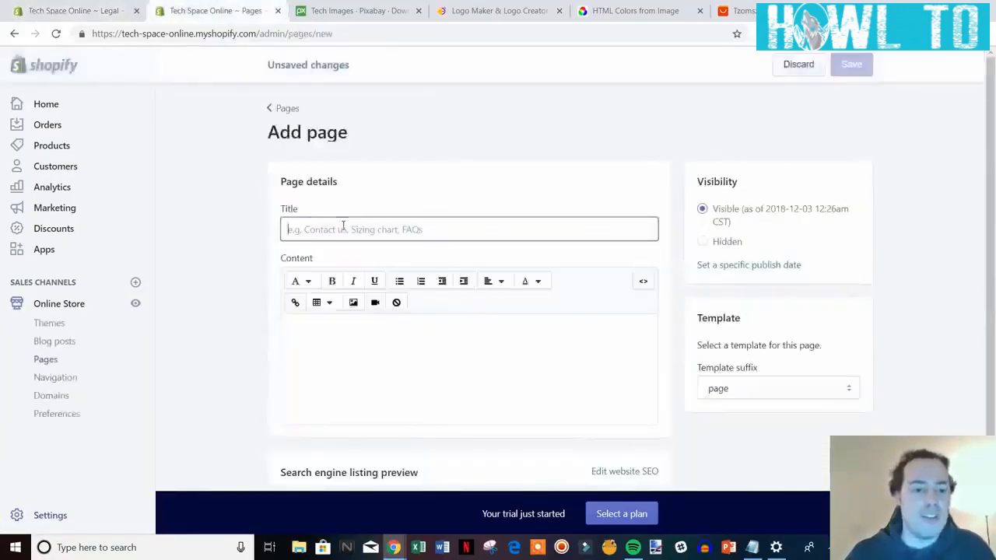
pyautogui.write('Terms Of Service')
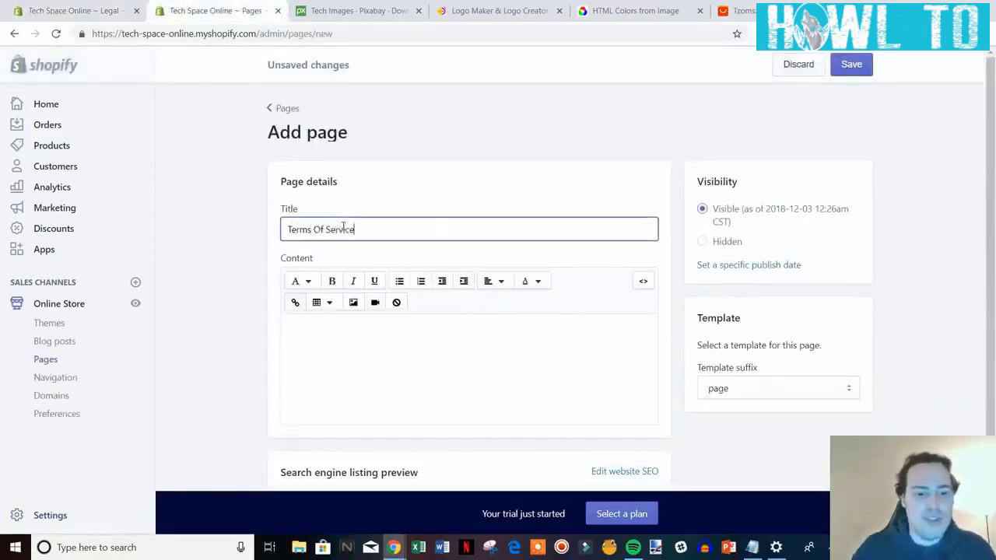
pyautogui.click(381, 333)
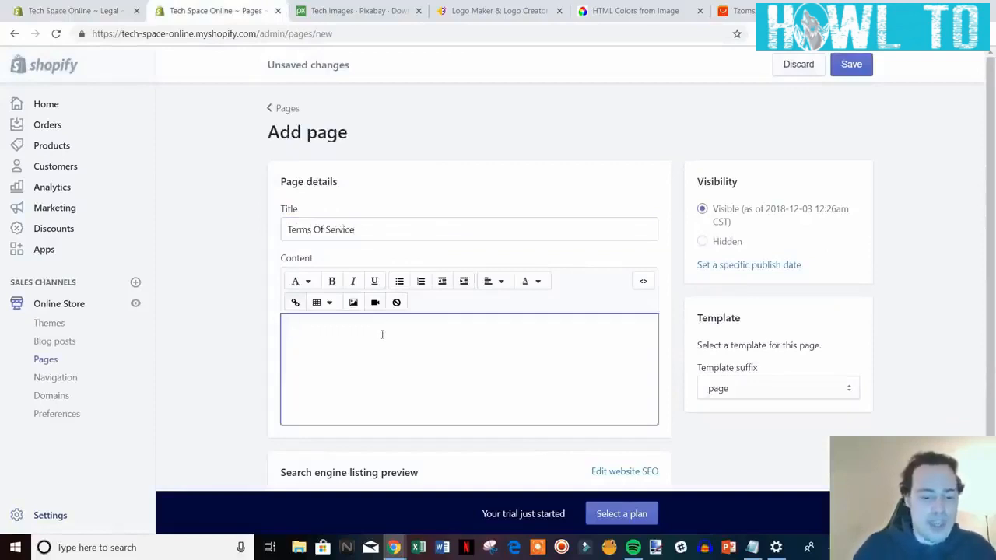
pyautogui.hotkey('ctrl', 'v')
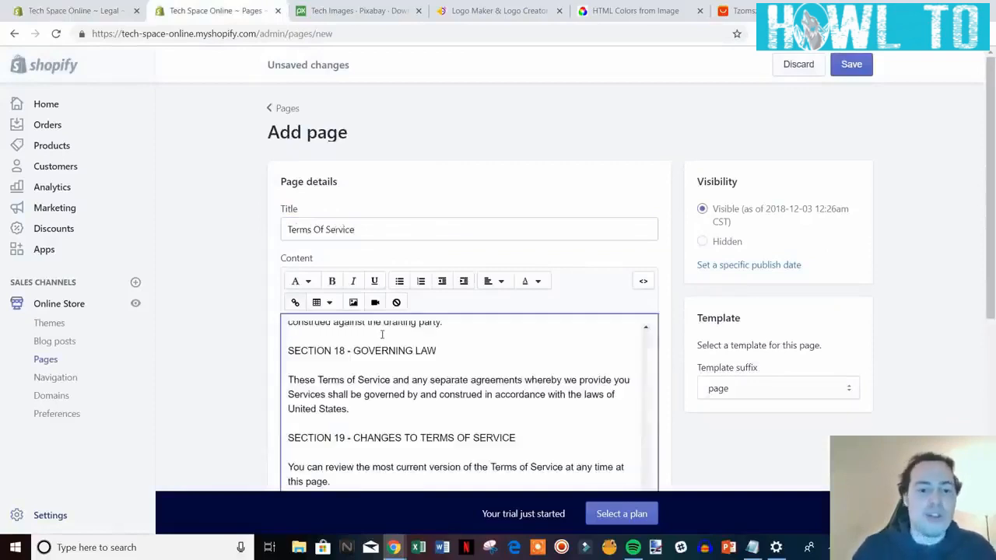
pyautogui.click(852, 65)
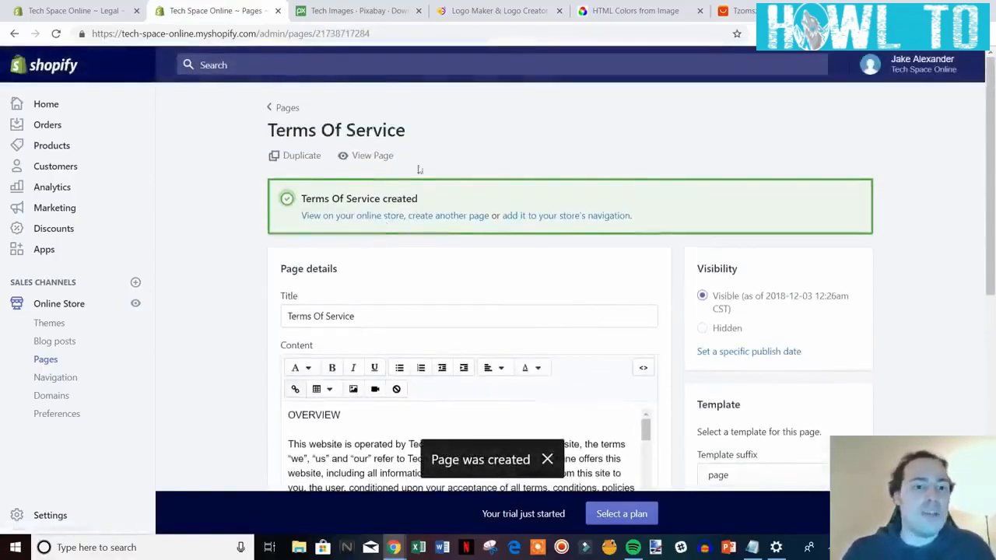
pyautogui.click(379, 157)
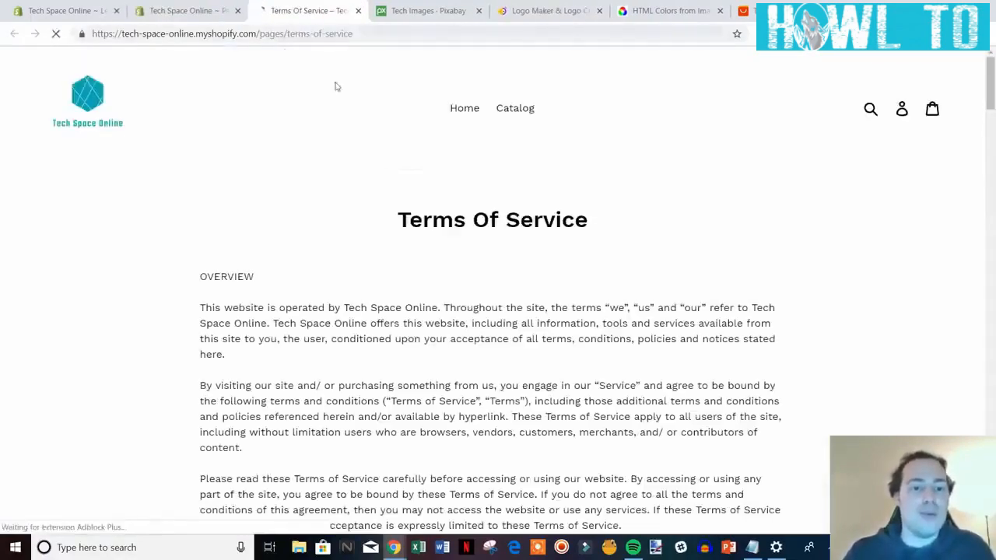
# Review the live Terms Of Service page, then save the Legal policies and close that tab.
pyautogui.scroll(-3, 559, 305)
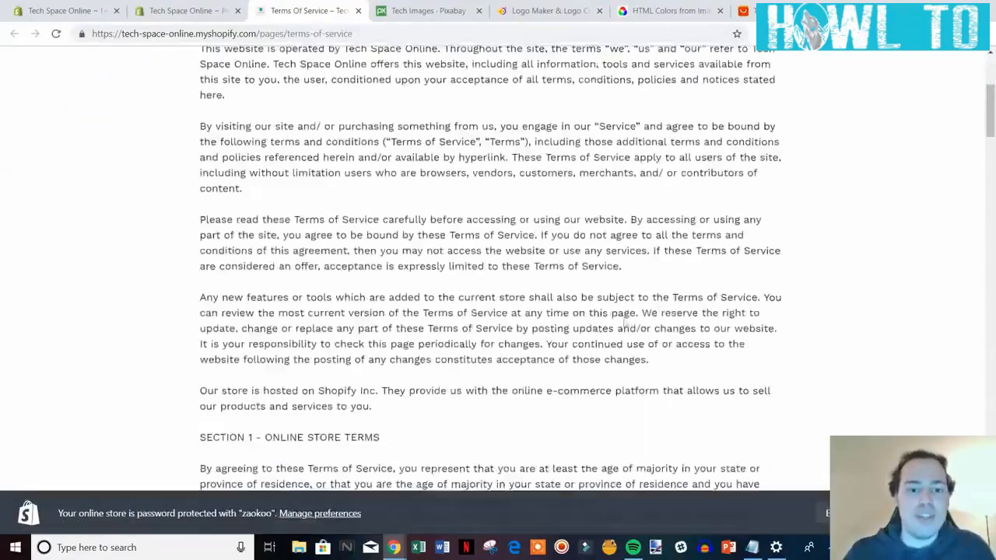
pyautogui.moveTo(992, 116); pyautogui.dragTo(859, 140)
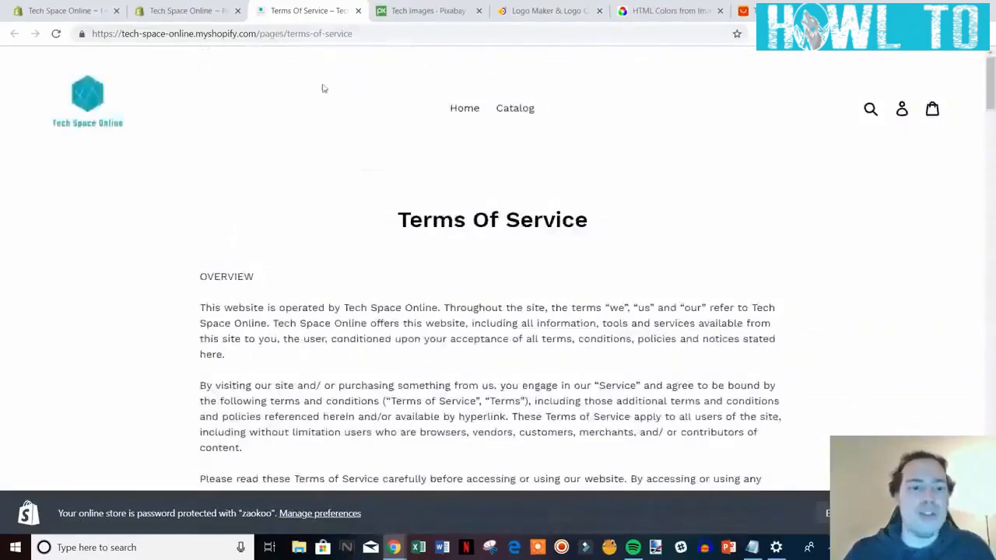
pyautogui.click(358, 12)
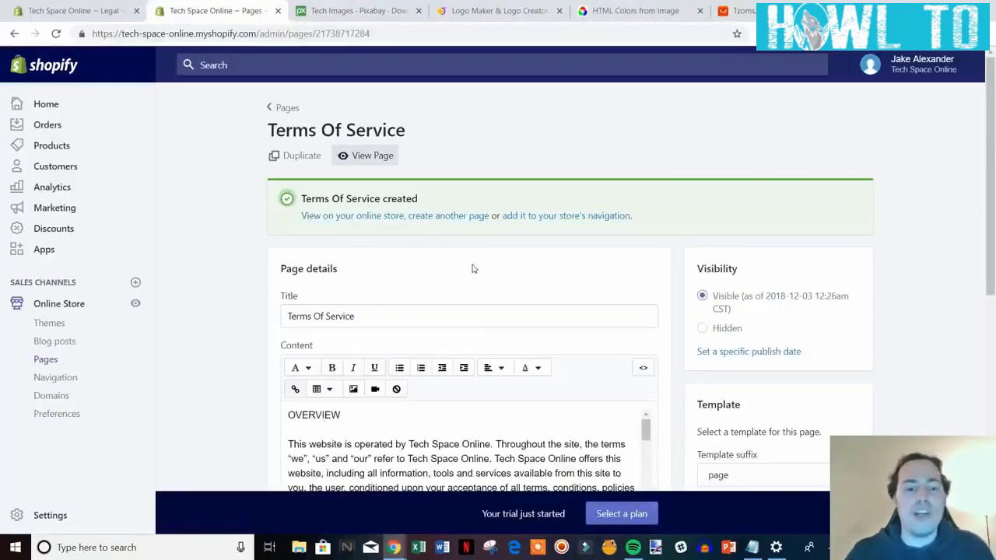
pyautogui.click(109, 11)
pyautogui.scroll(2, 859, 344)
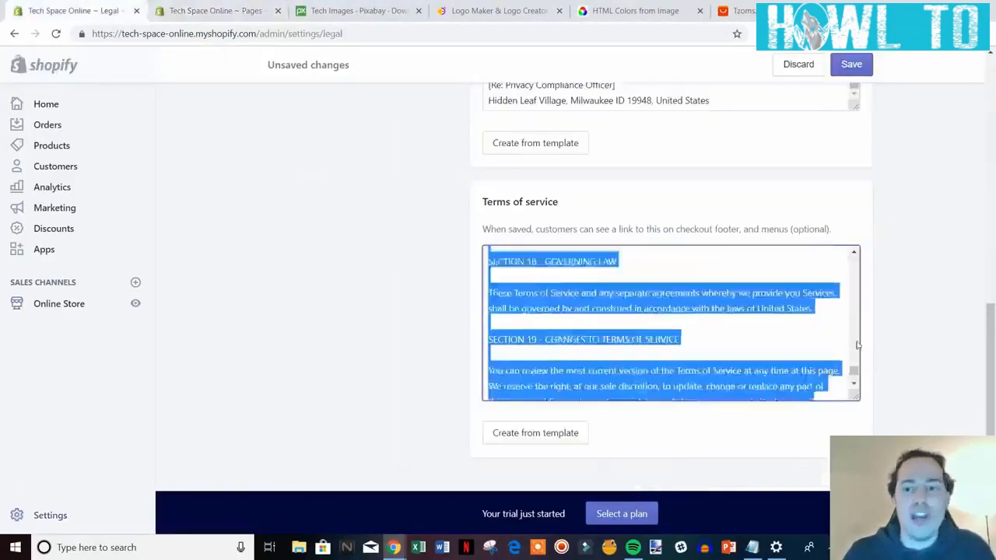
pyautogui.click(851, 64)
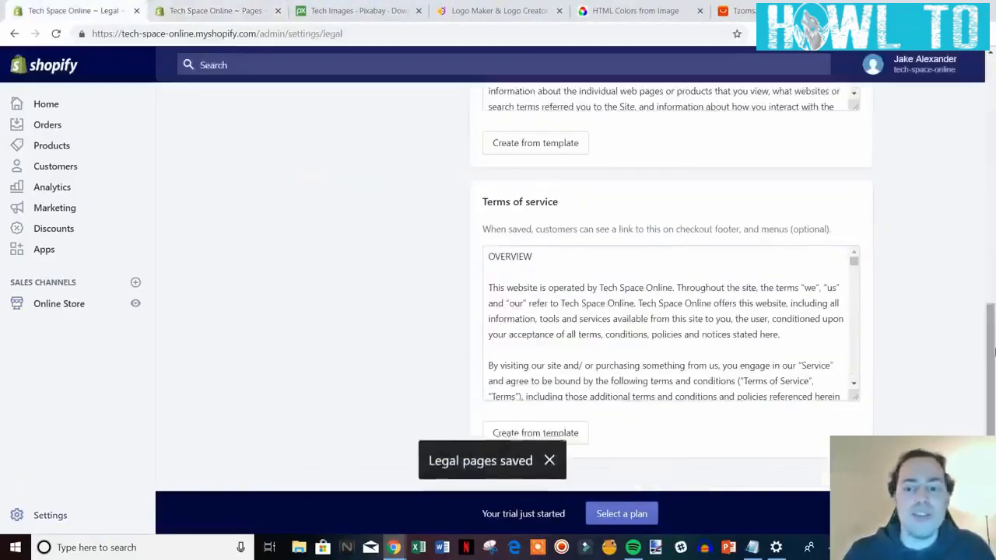
pyautogui.click(136, 10)
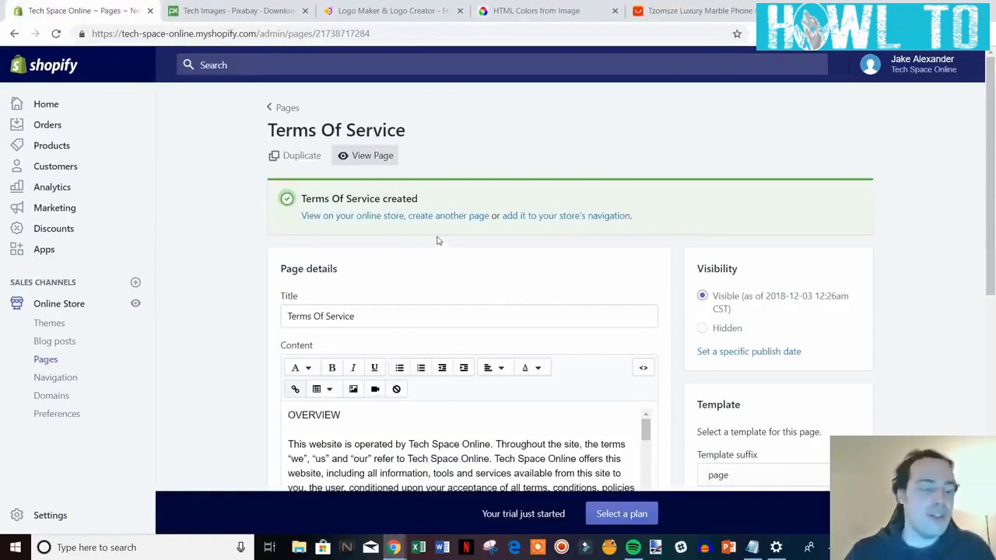
# Create a 'Contact Us' page using the page.contact template suffix and save it.
pyautogui.click(455, 218)
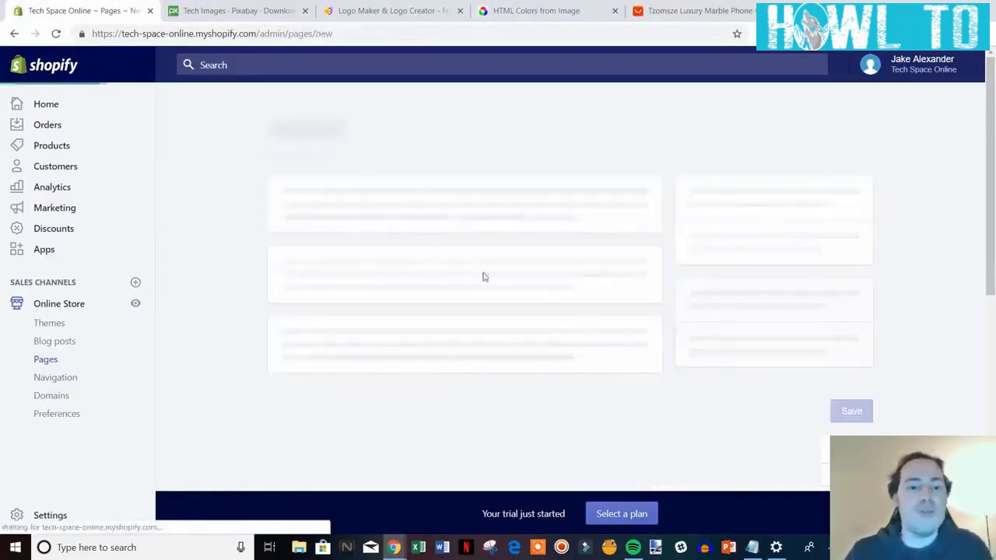
pyautogui.click(399, 234)
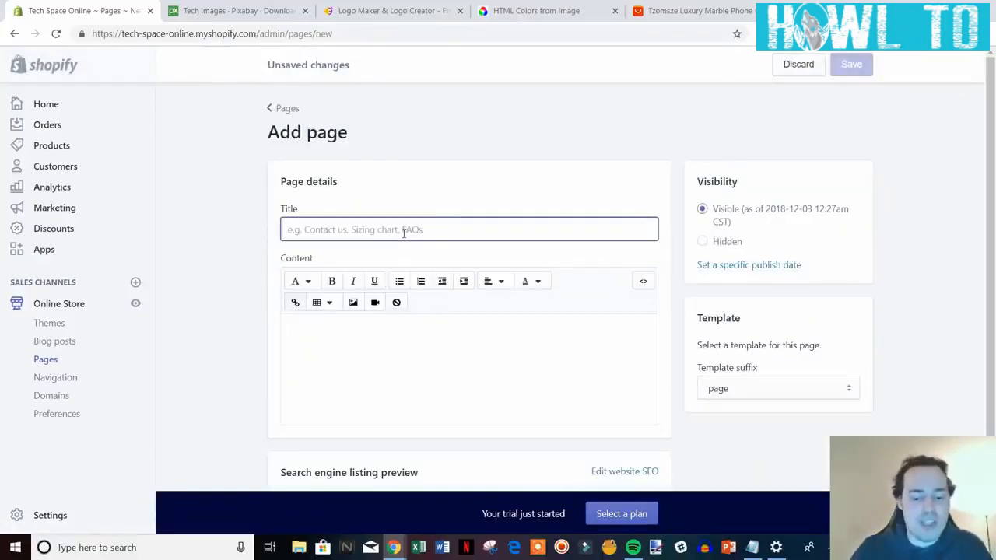
pyautogui.write('Contact Us')
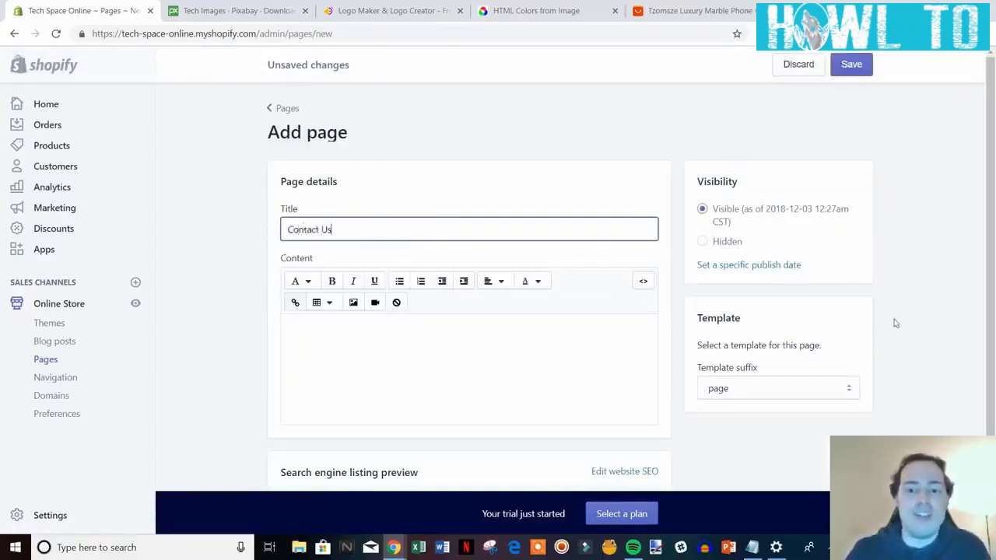
pyautogui.click(920, 318)
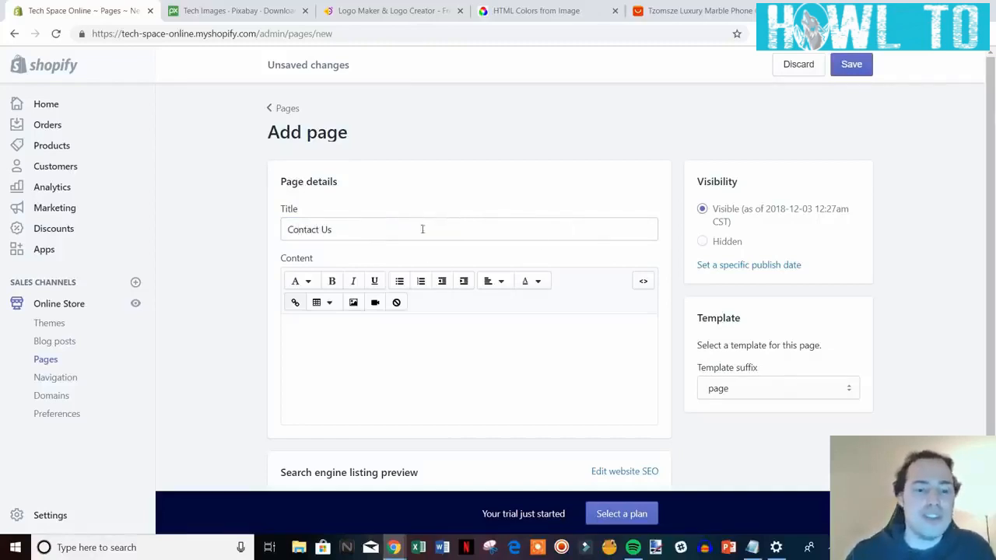
pyautogui.click(848, 391)
pyautogui.click(768, 419)
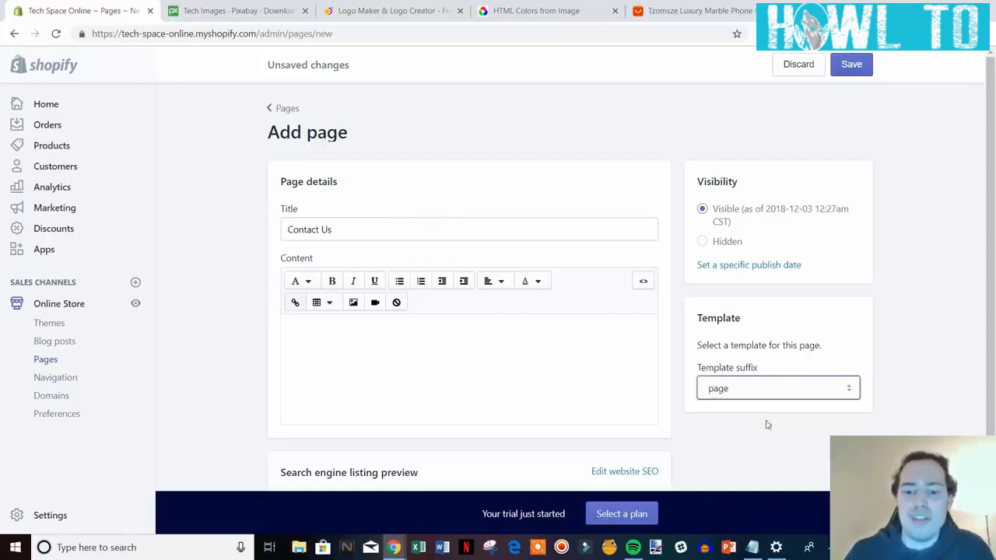
pyautogui.click(853, 65)
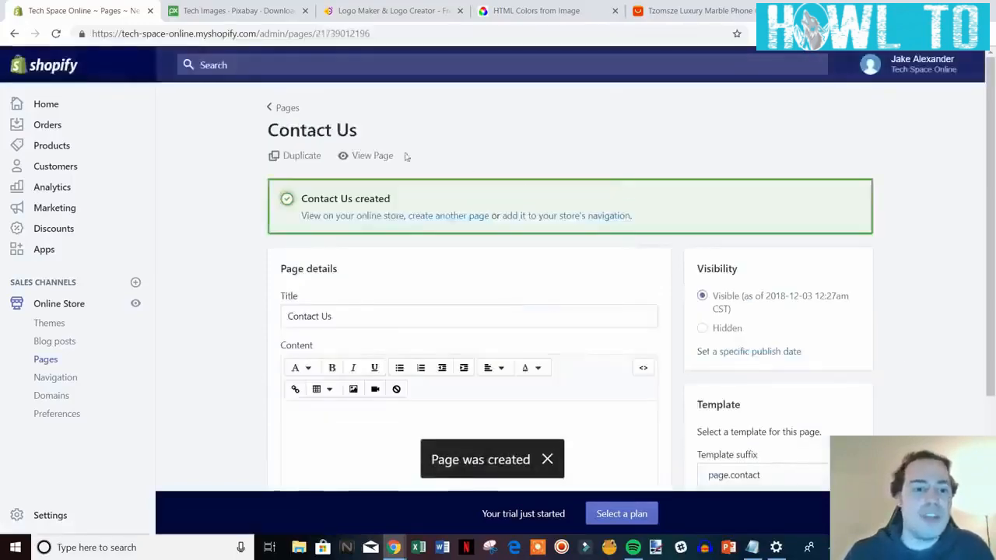
# Check the storefront Contact Us form with name, e-mail, phone and message fields, then close the preview.
pyautogui.click(362, 158)
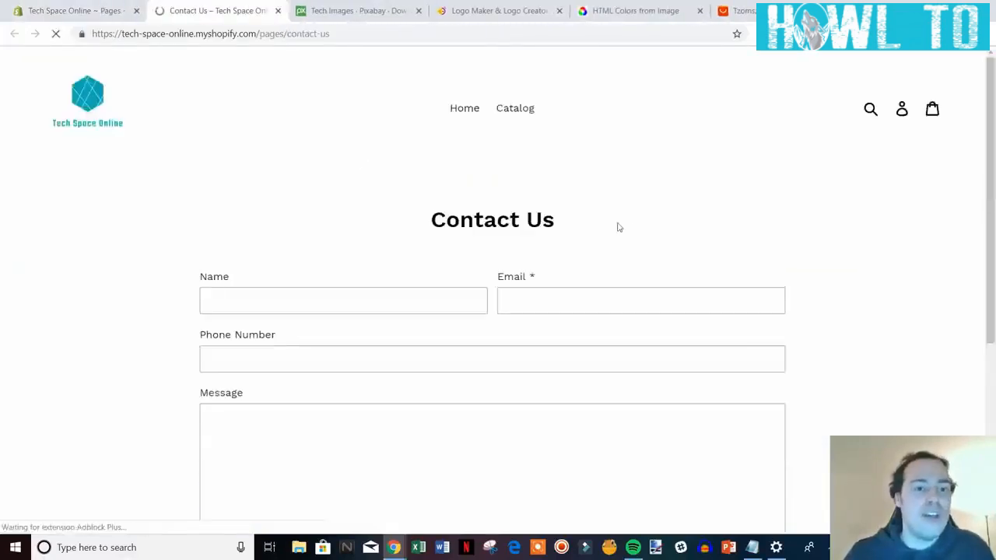
pyautogui.scroll(-1, 646, 330)
pyautogui.scroll(-2, 589, 418)
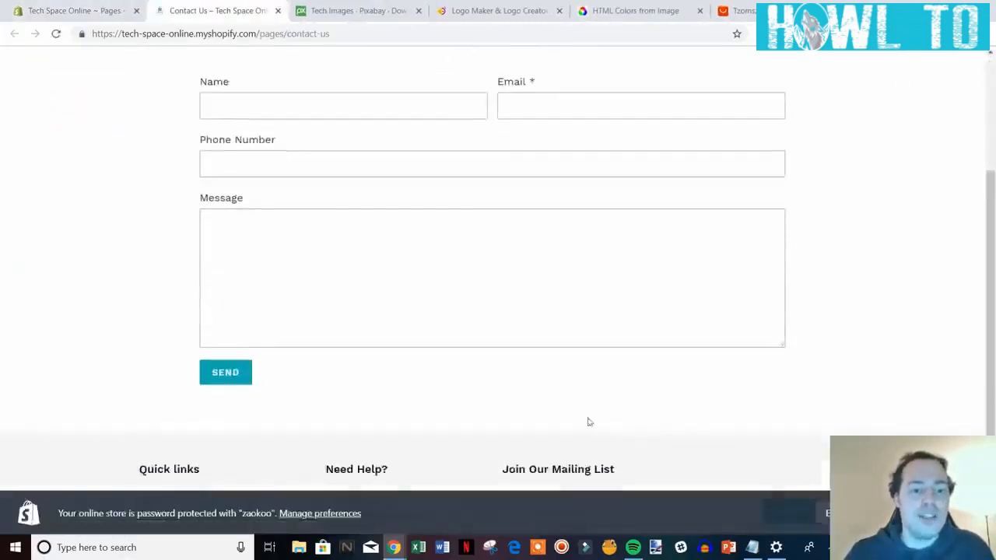
pyautogui.scroll(1, 314, 143)
pyautogui.scroll(1, 542, 285)
pyautogui.scroll(-1, 542, 241)
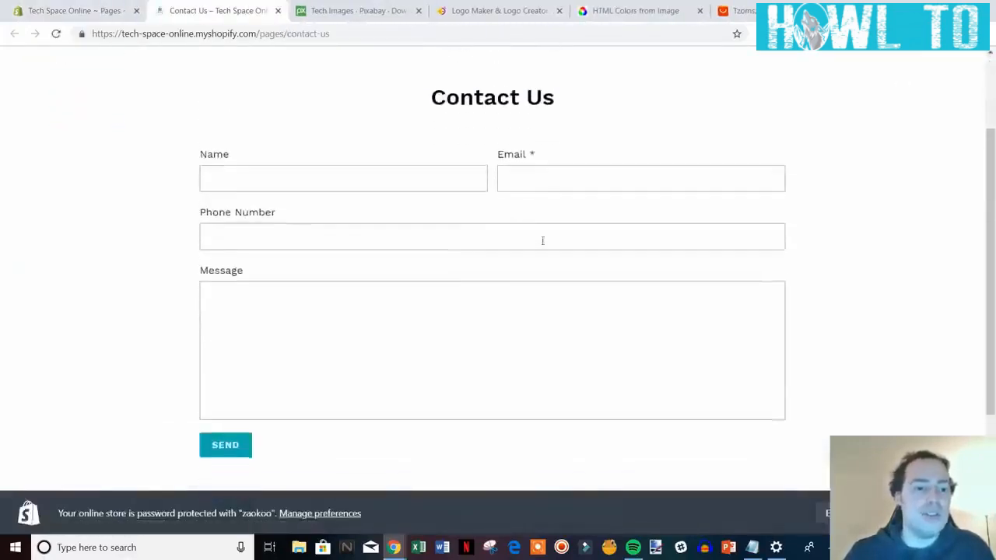
pyautogui.click(50, 9)
pyautogui.scroll(-1, 708, 424)
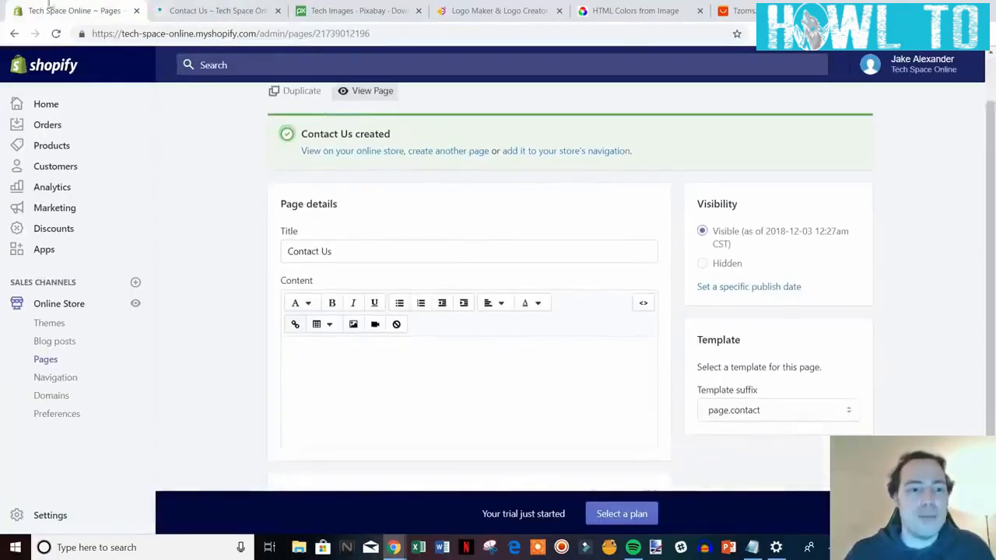
pyautogui.click(202, 10)
pyautogui.scroll(1, 454, 314)
pyautogui.scroll(-1, 584, 293)
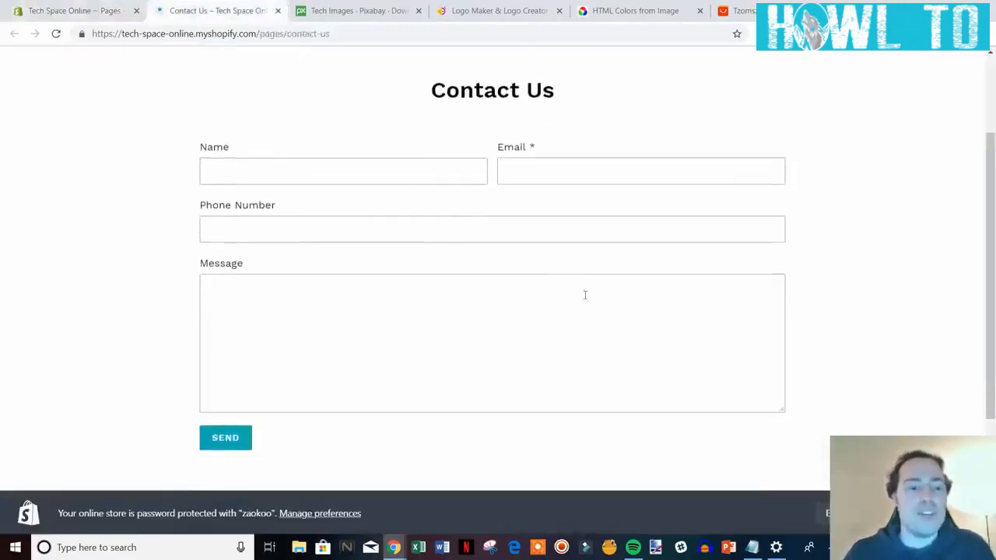
pyautogui.scroll(1, 420, 257)
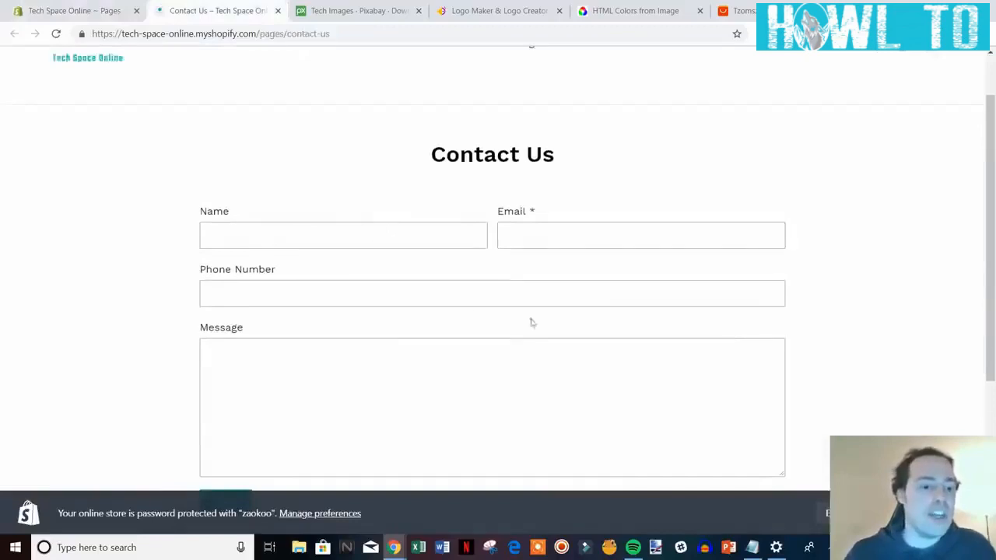
pyautogui.scroll(-1, 366, 280)
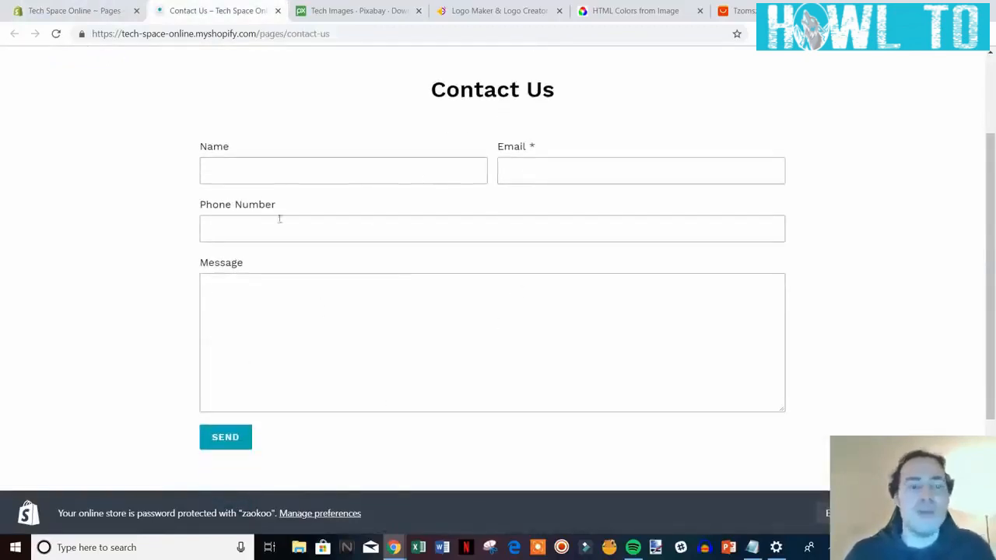
pyautogui.click(277, 11)
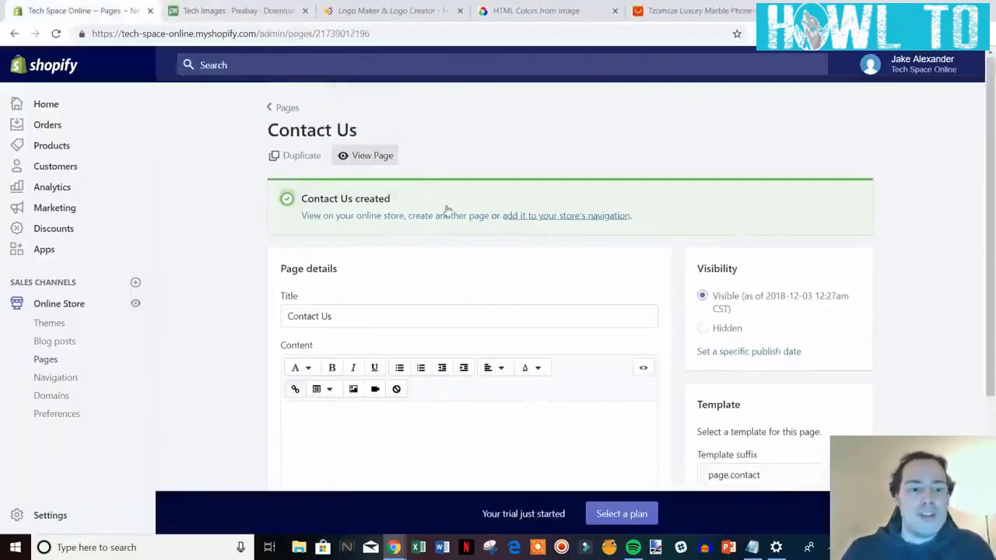
# Create an 'About Us' page with placeholder text inviting the brand's story and save it.
pyautogui.click(460, 216)
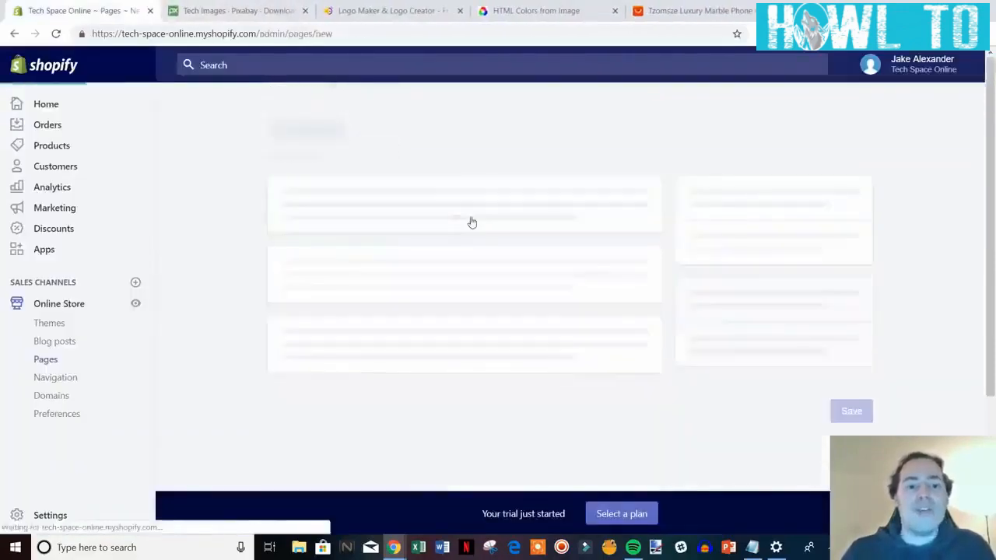
pyautogui.click(407, 230)
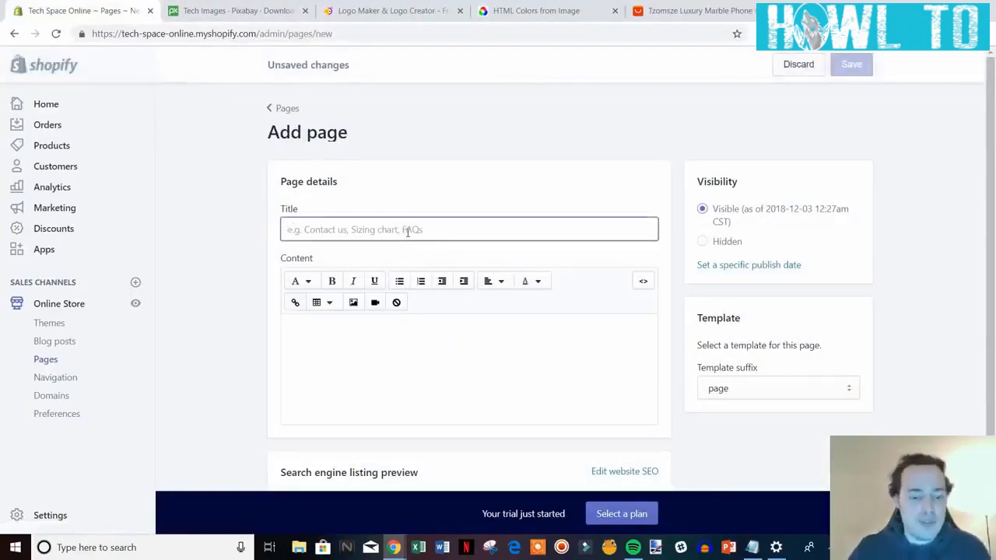
pyautogui.write('About Us')
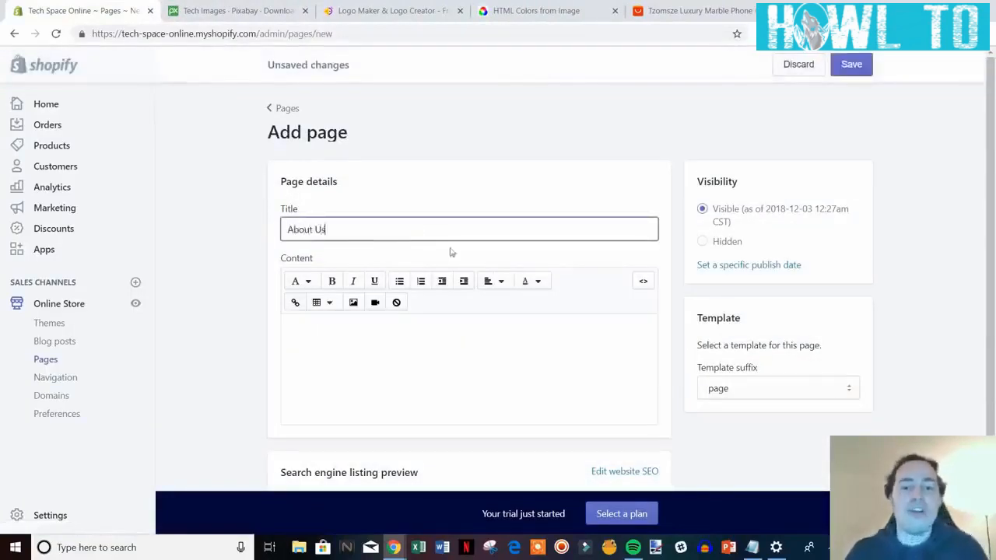
pyautogui.click(405, 325)
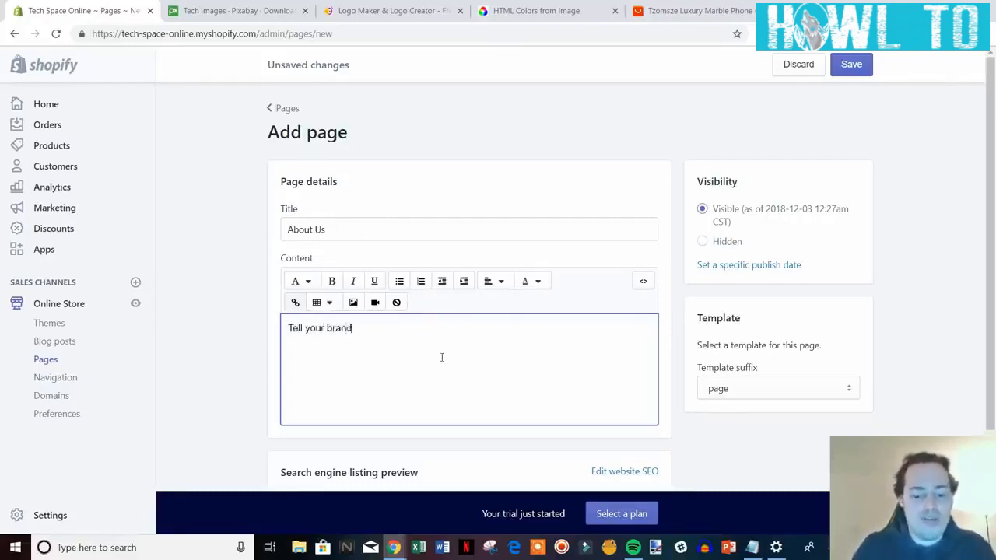
pyautogui.write('tory')
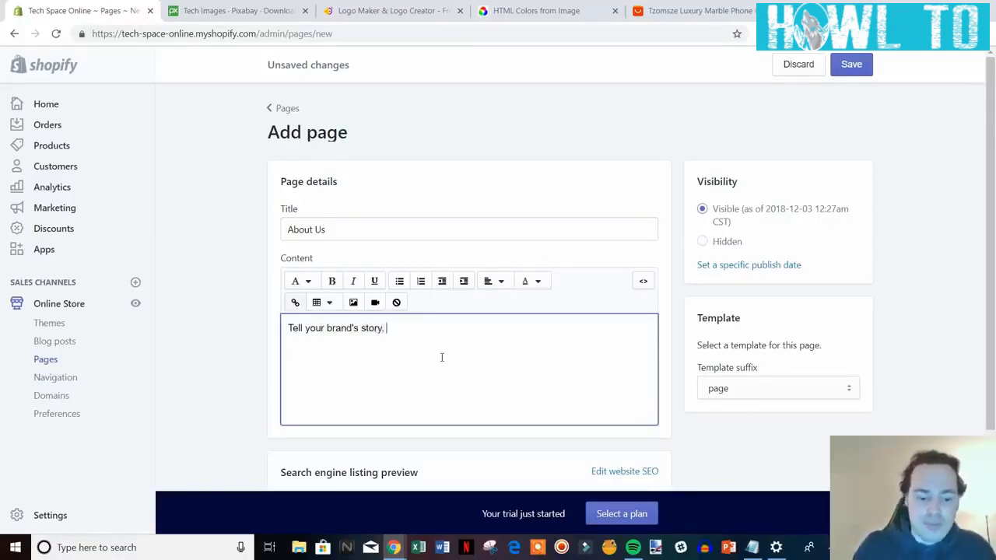
pyautogui.write('. Who are you? Why did you start the')
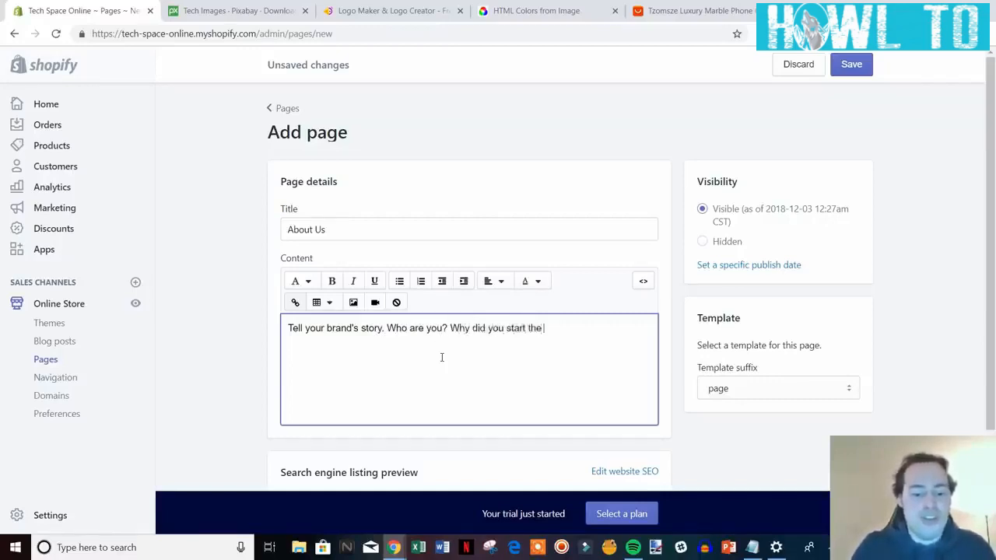
pyautogui.write('company? Etc.')
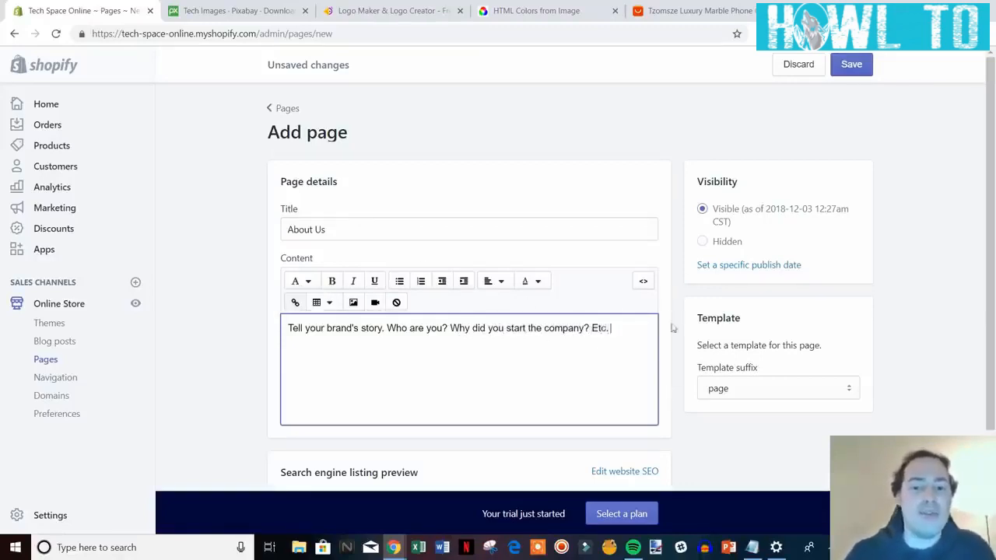
pyautogui.scroll(-2, 781, 294)
pyautogui.scroll(2, 780, 288)
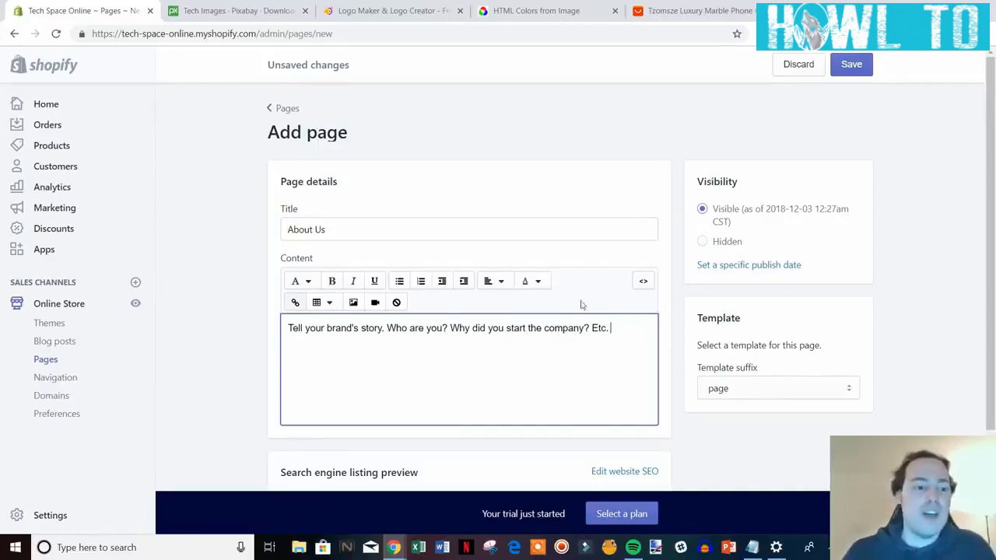
pyautogui.moveTo(305, 329); pyautogui.dragTo(563, 329)
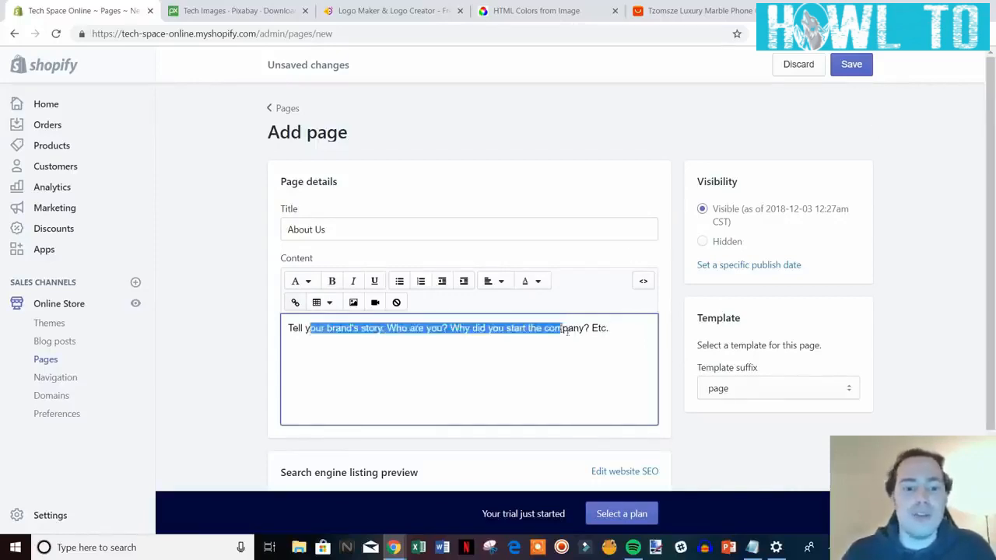
pyautogui.click(644, 340)
pyautogui.click(851, 64)
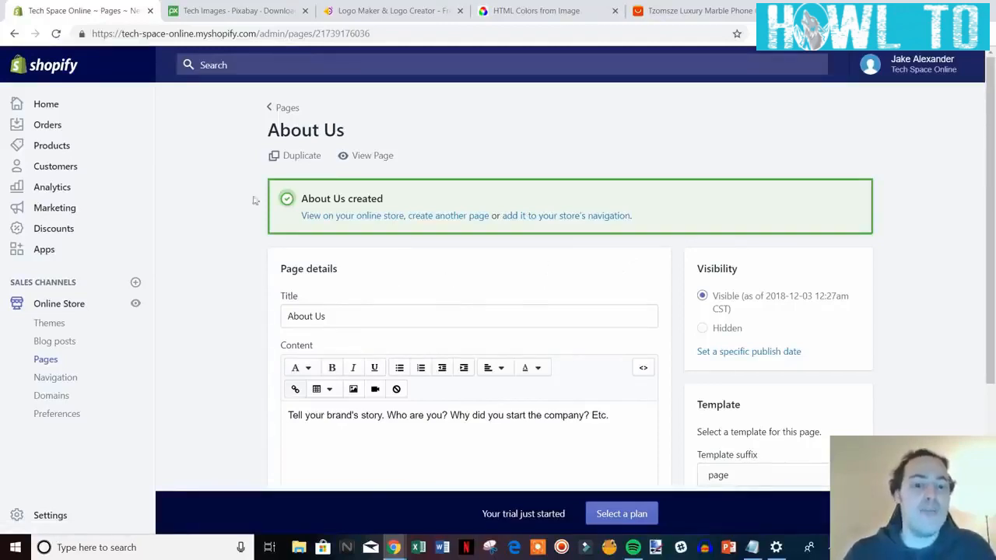
# Add a menu item linking to the Contact Us page in the Main menu.
pyautogui.click(51, 382)
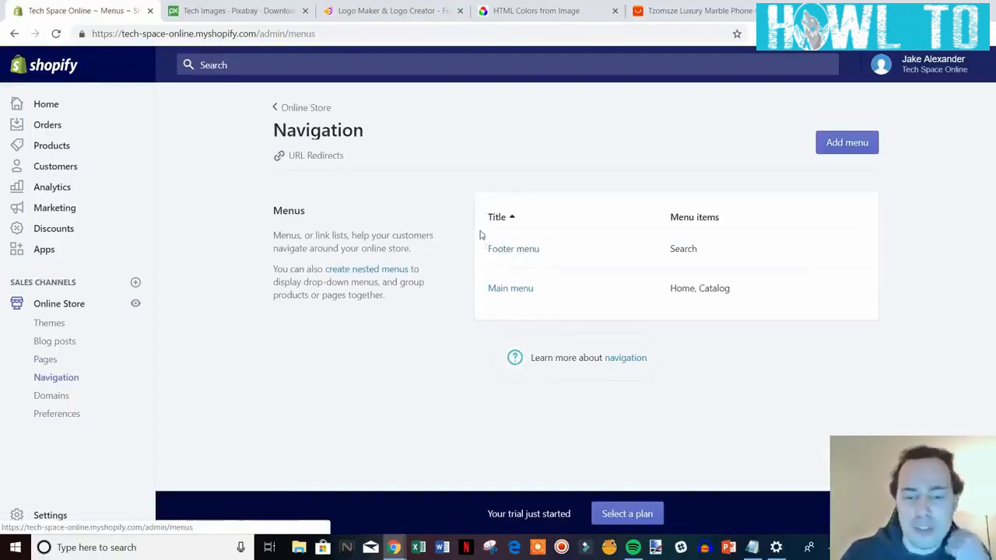
pyautogui.click(513, 290)
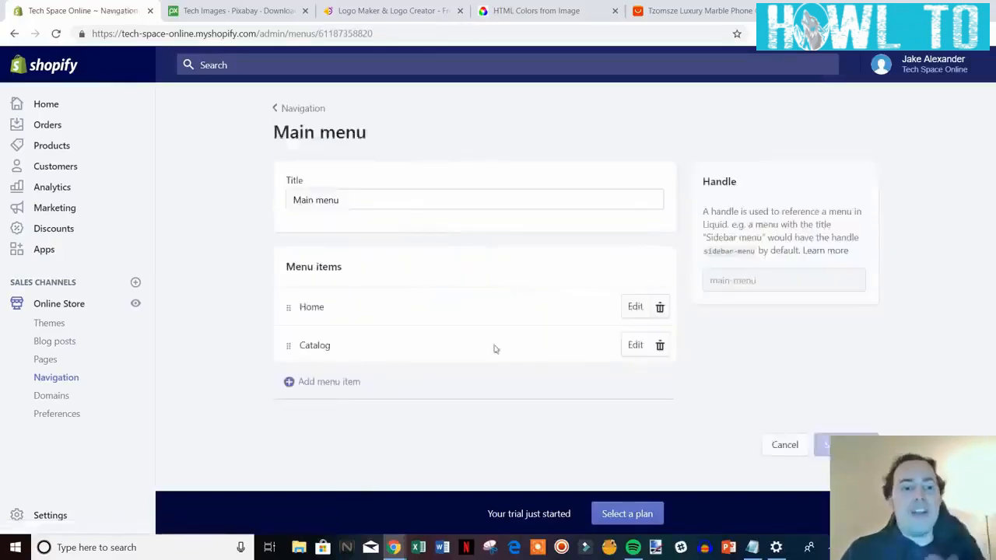
pyautogui.click(344, 393)
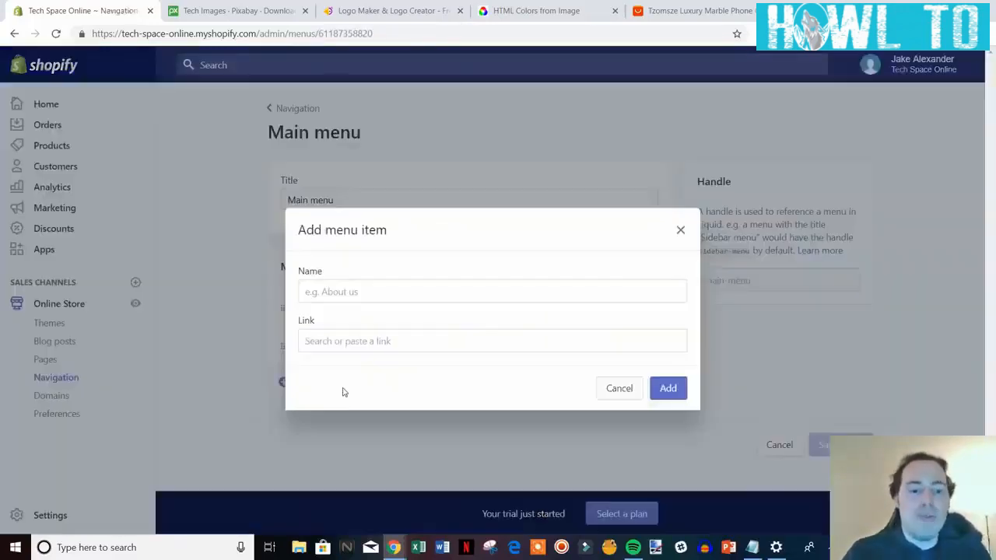
pyautogui.click(386, 342)
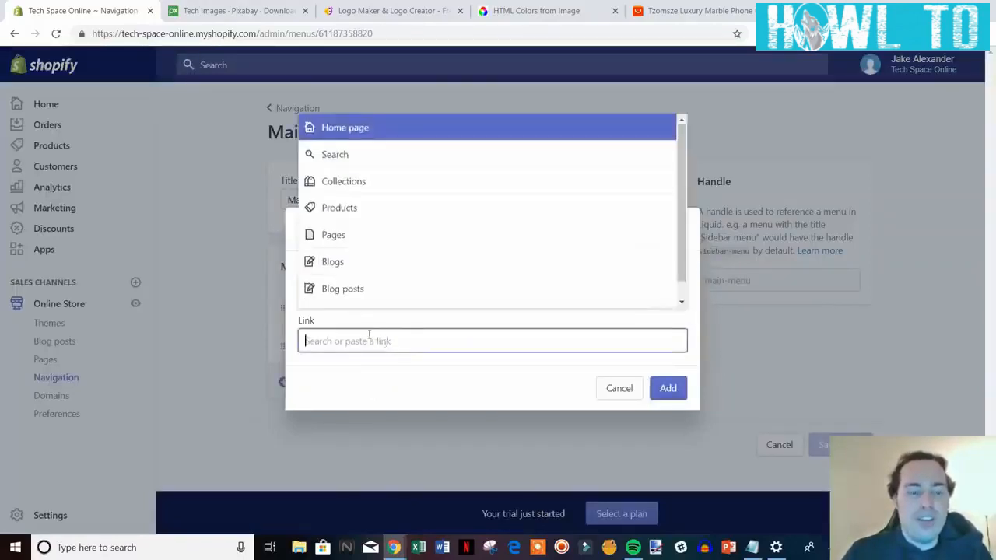
pyautogui.click(401, 235)
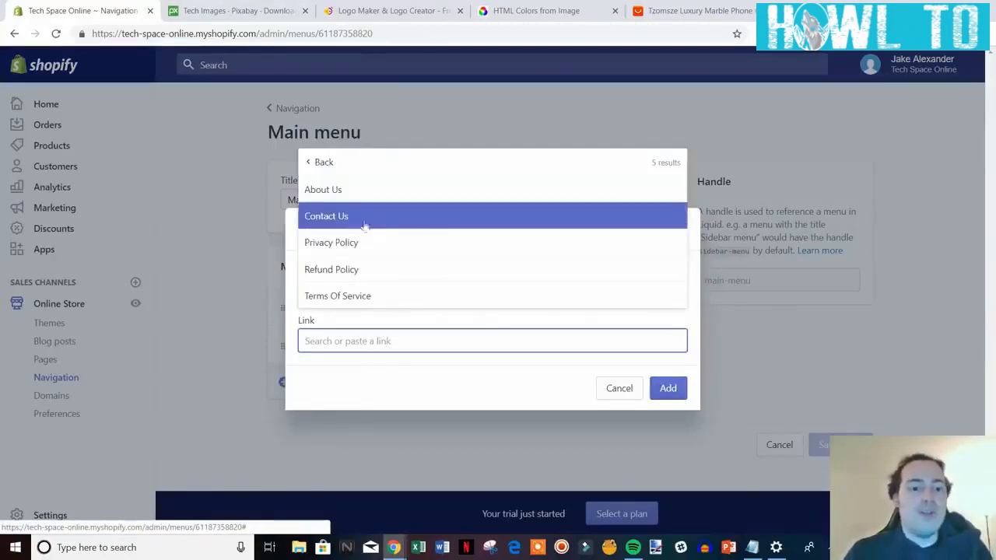
pyautogui.click(428, 223)
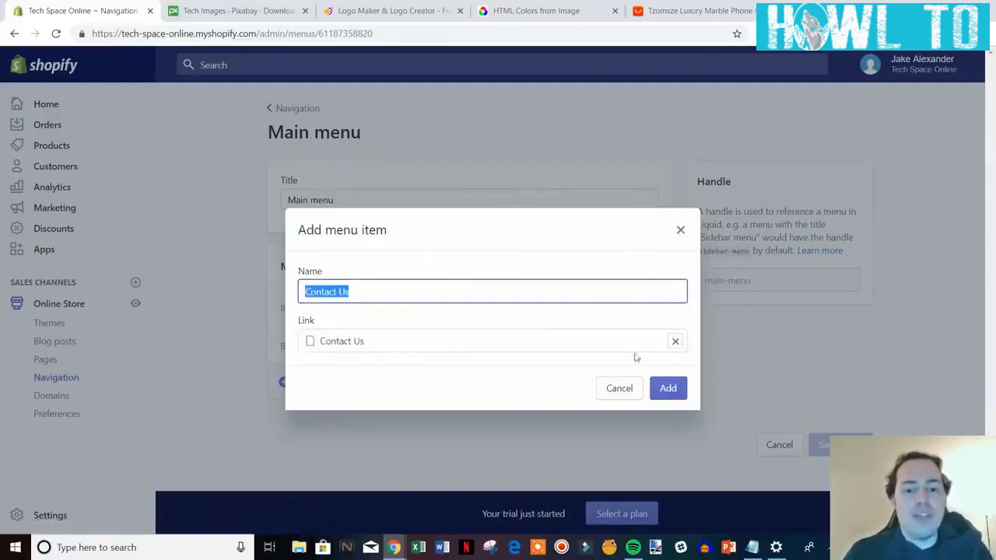
pyautogui.click(666, 388)
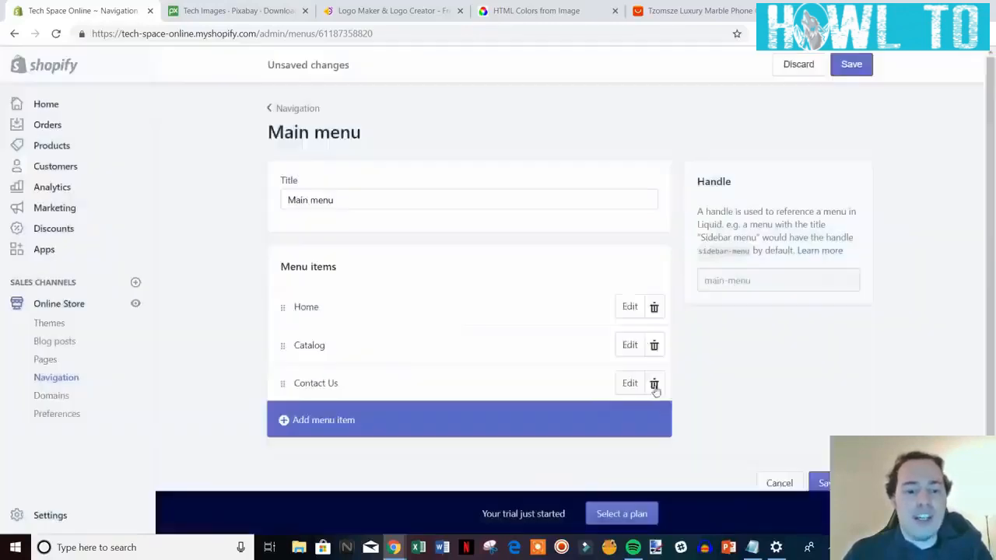
# Add an About Us page link to the Main menu and save it.
pyautogui.click(348, 421)
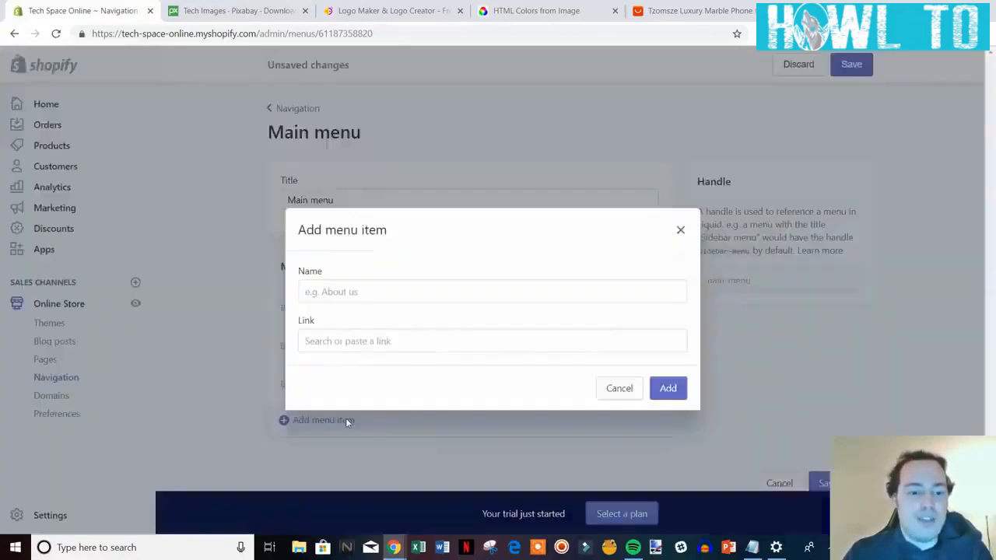
pyautogui.click(398, 338)
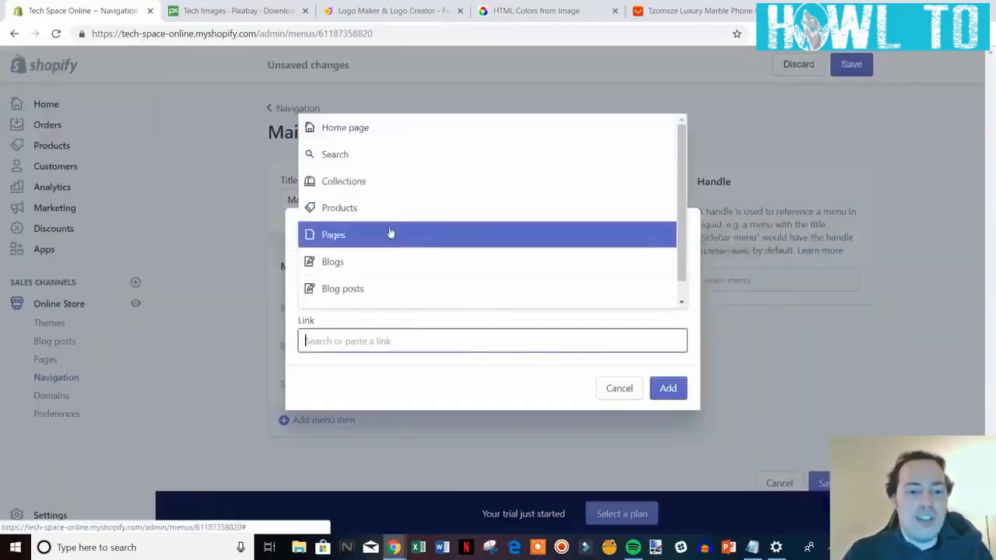
pyautogui.click(389, 230)
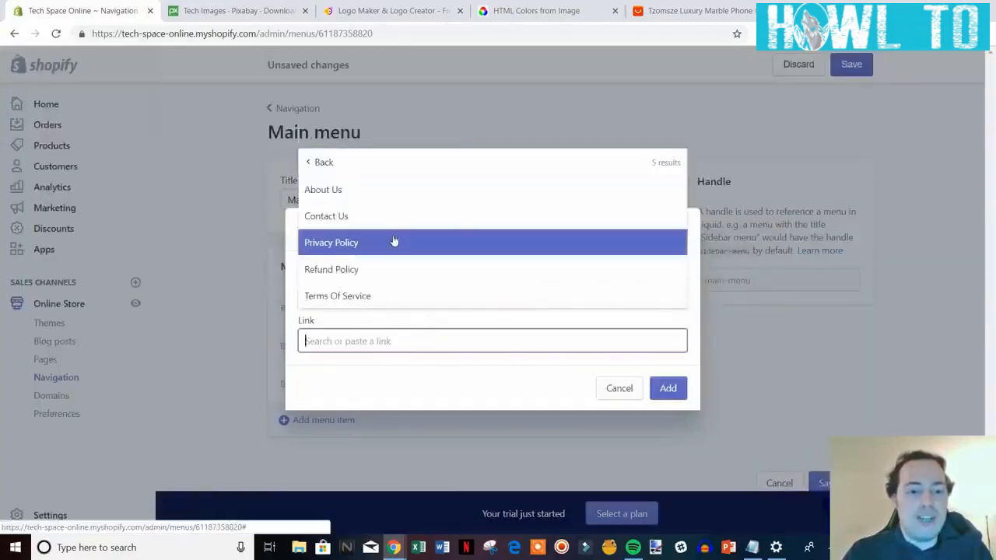
pyautogui.click(412, 194)
pyautogui.click(668, 388)
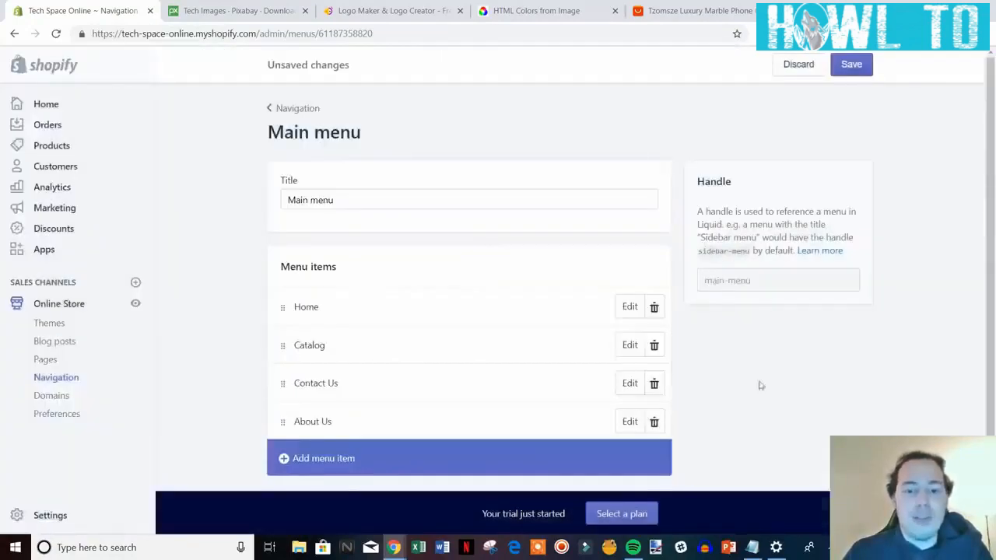
pyautogui.click(856, 69)
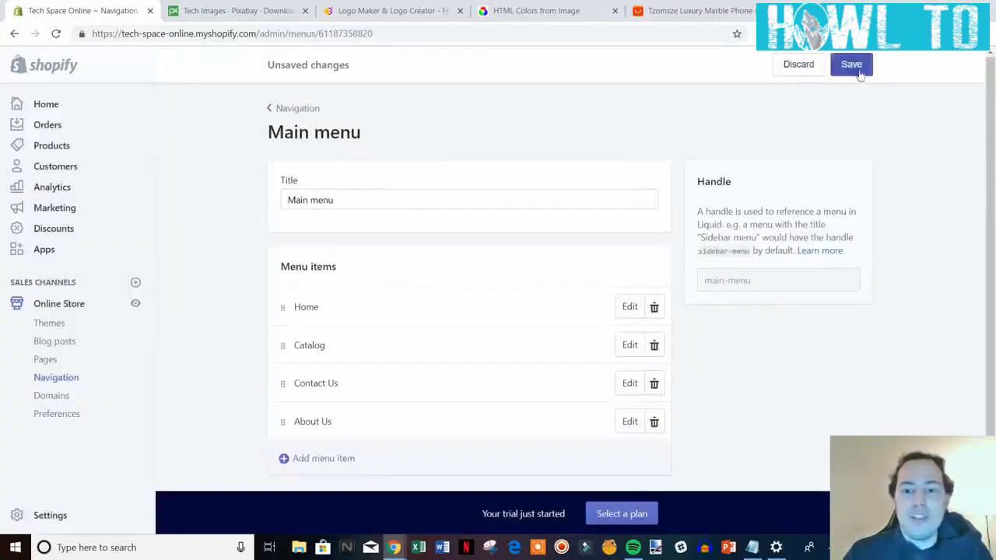
pyautogui.click(297, 113)
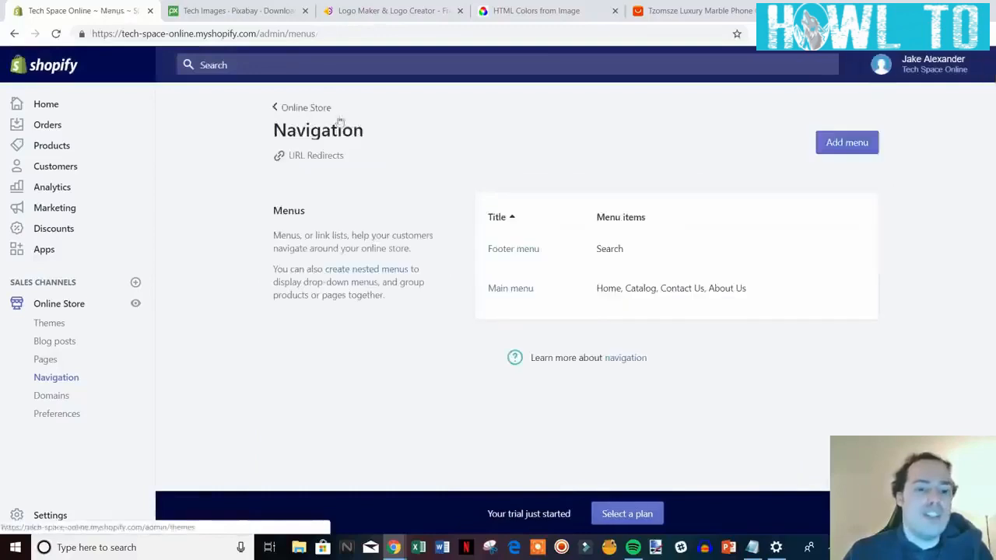
# Open the Footer menu and add an item linked to the Privacy Policy page.
pyautogui.click(513, 250)
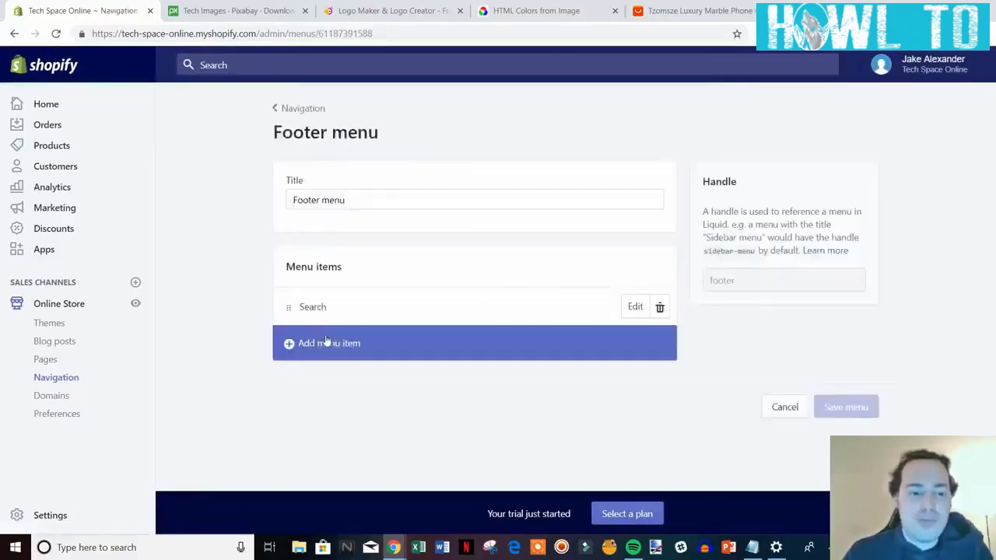
pyautogui.click(326, 343)
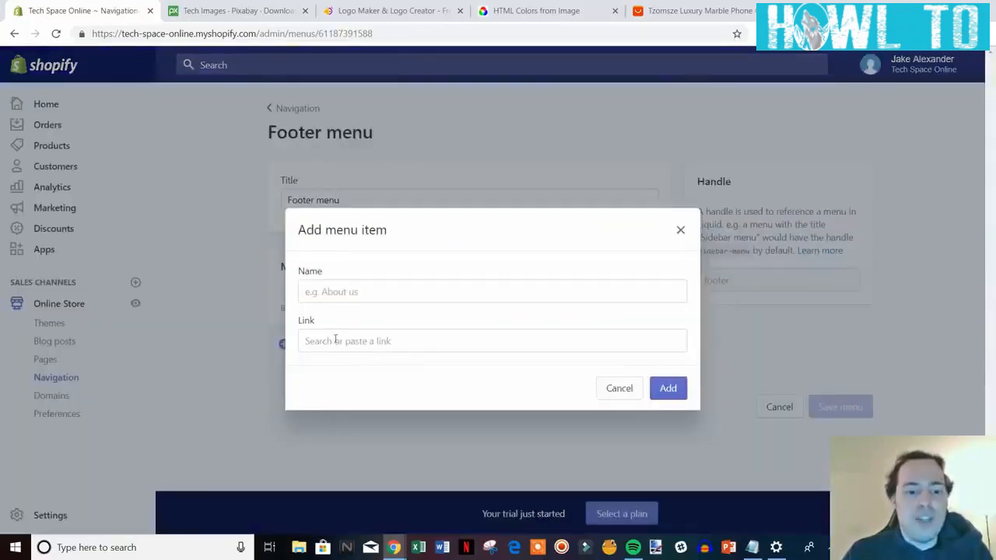
pyautogui.click(336, 340)
pyautogui.click(375, 237)
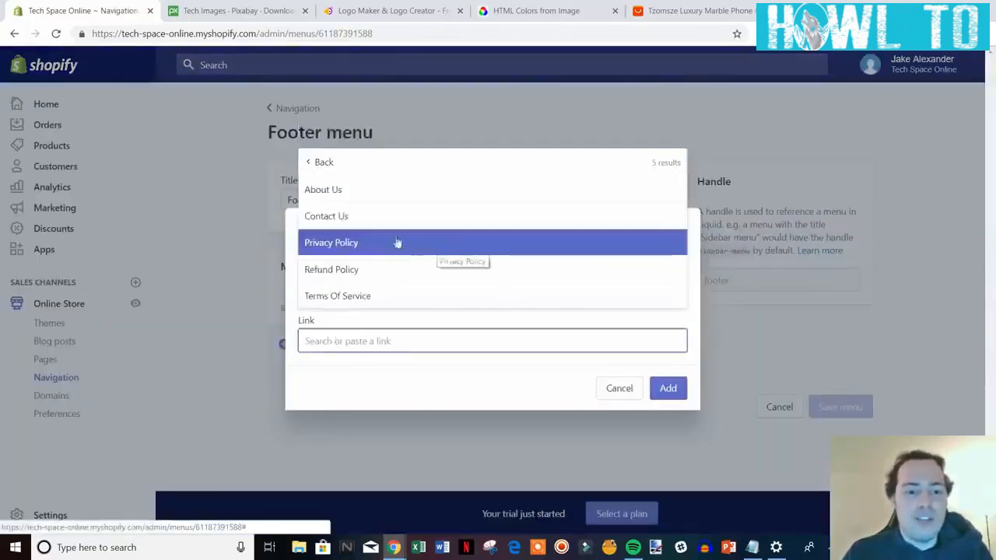
pyautogui.click(353, 243)
pyautogui.click(674, 389)
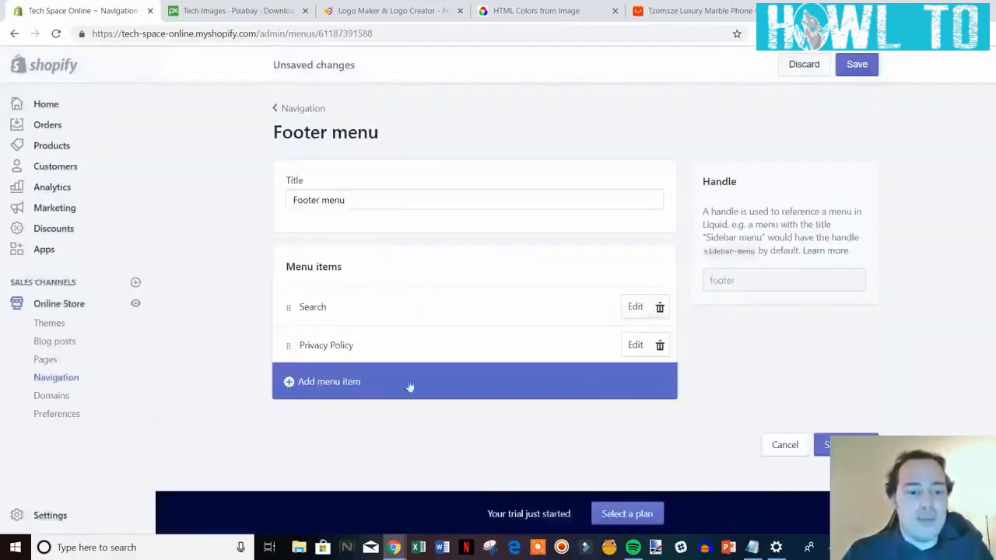
# Add a Footer menu item linked to the Refund Policy page.
pyautogui.click(345, 383)
pyautogui.click(373, 343)
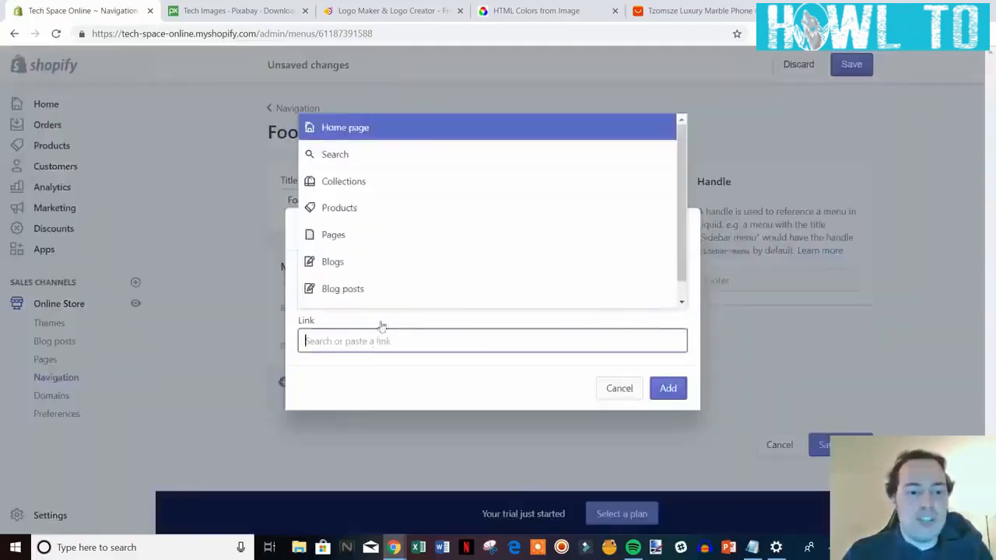
pyautogui.click(388, 211)
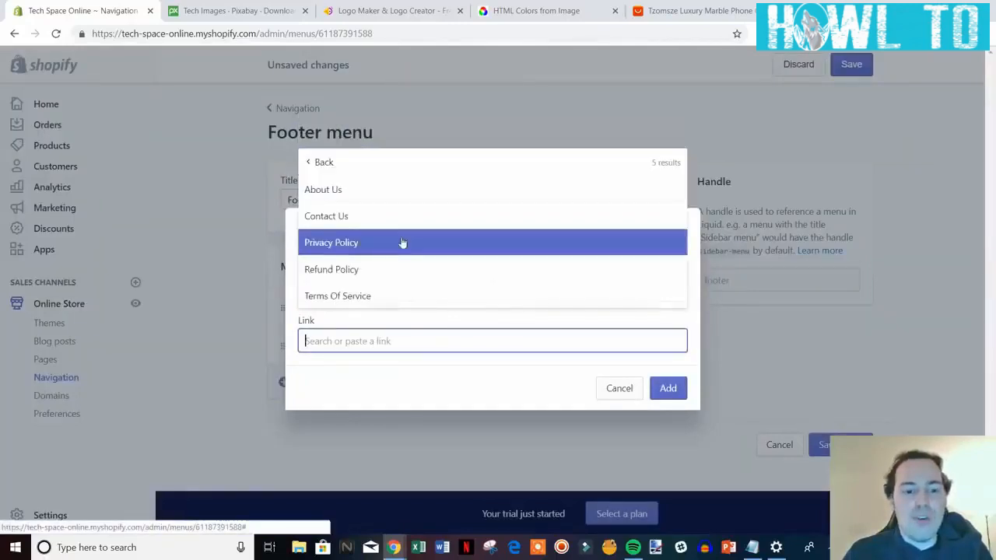
pyautogui.click(401, 270)
pyautogui.click(669, 388)
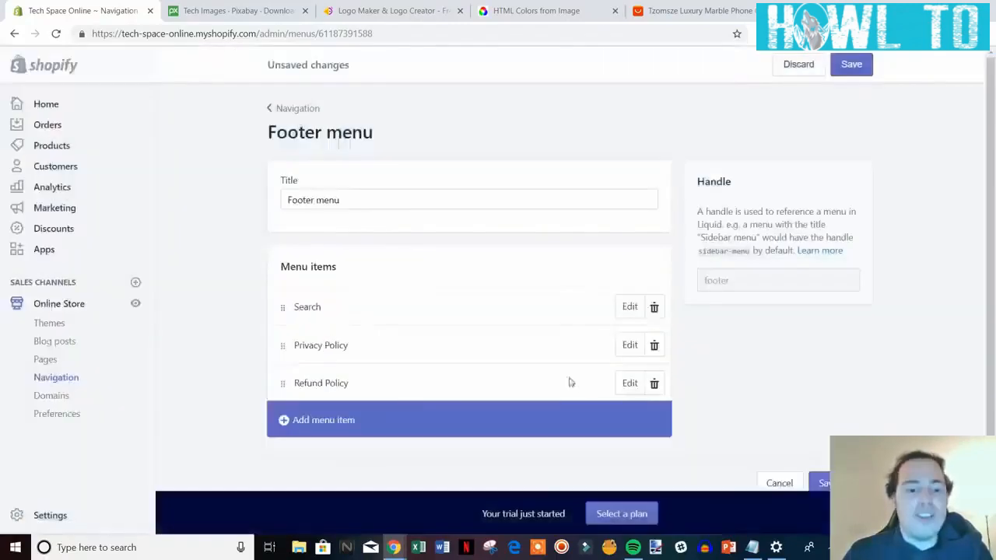
# Add a Terms Of Service item to the Footer menu and save the menu.
pyautogui.click(373, 425)
pyautogui.click(377, 343)
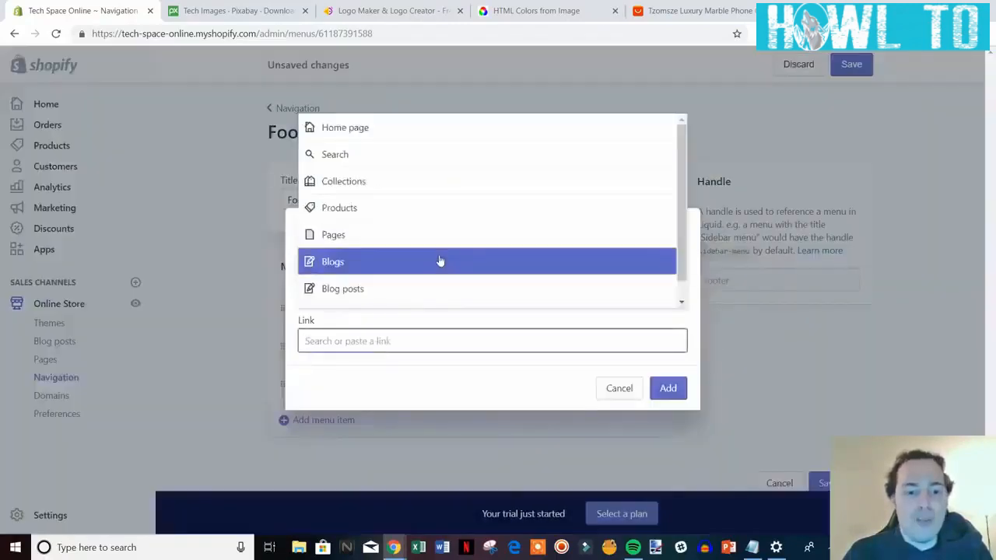
pyautogui.scroll(-1, 355, 232)
pyautogui.scroll(1, 358, 233)
pyautogui.click(351, 234)
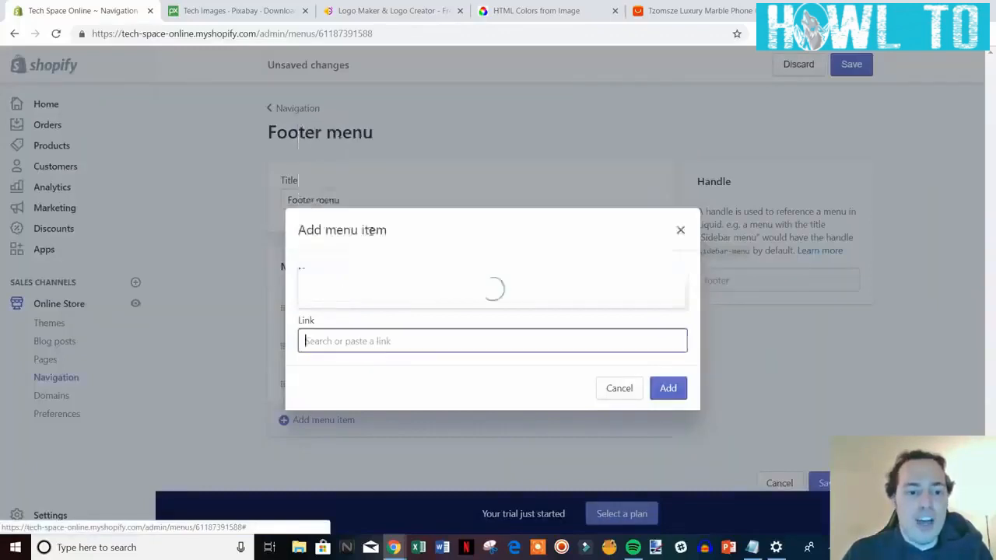
pyautogui.click(369, 296)
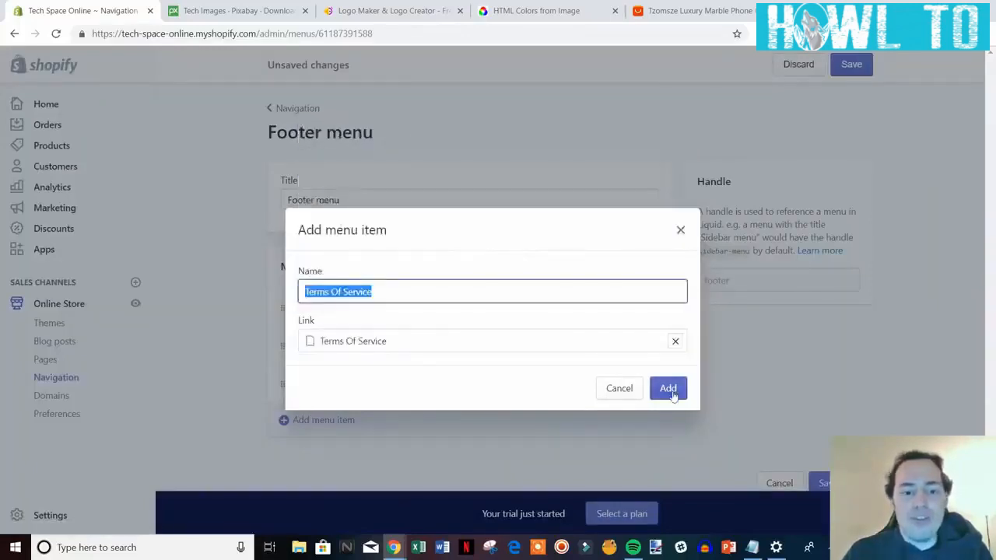
pyautogui.click(667, 388)
pyautogui.scroll(-2, 786, 404)
pyautogui.click(852, 64)
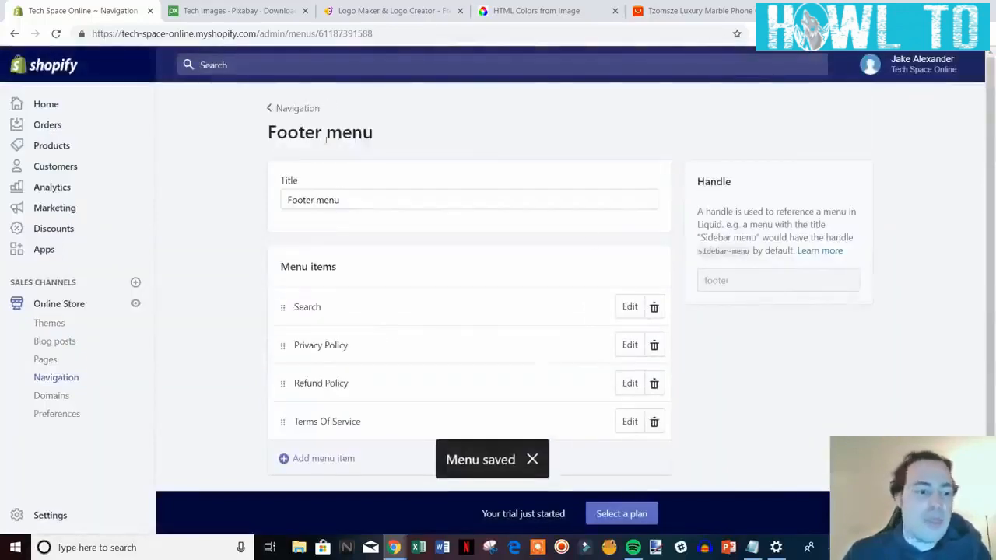
pyautogui.click(136, 305)
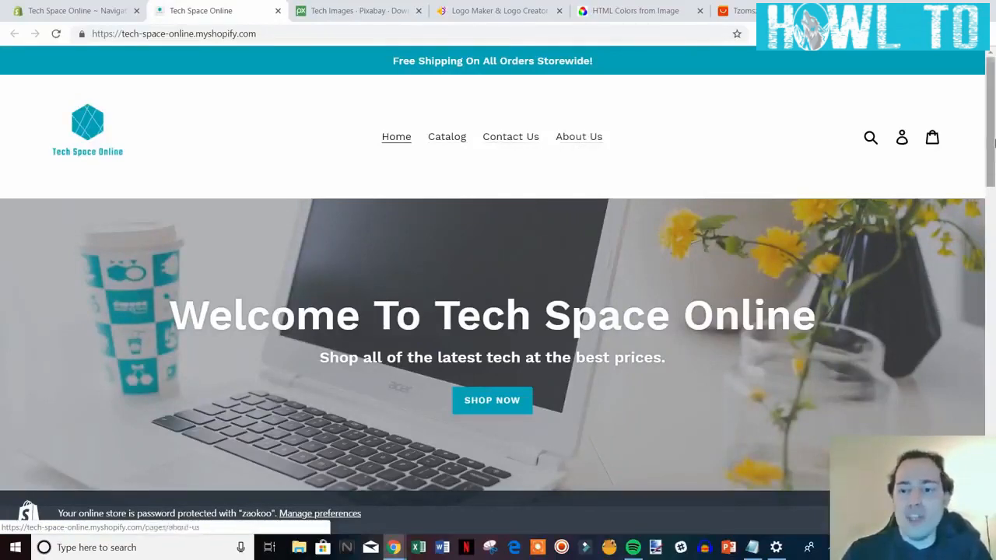
pyautogui.scroll(-5, 537, 56)
pyautogui.scroll(-9, 537, 56)
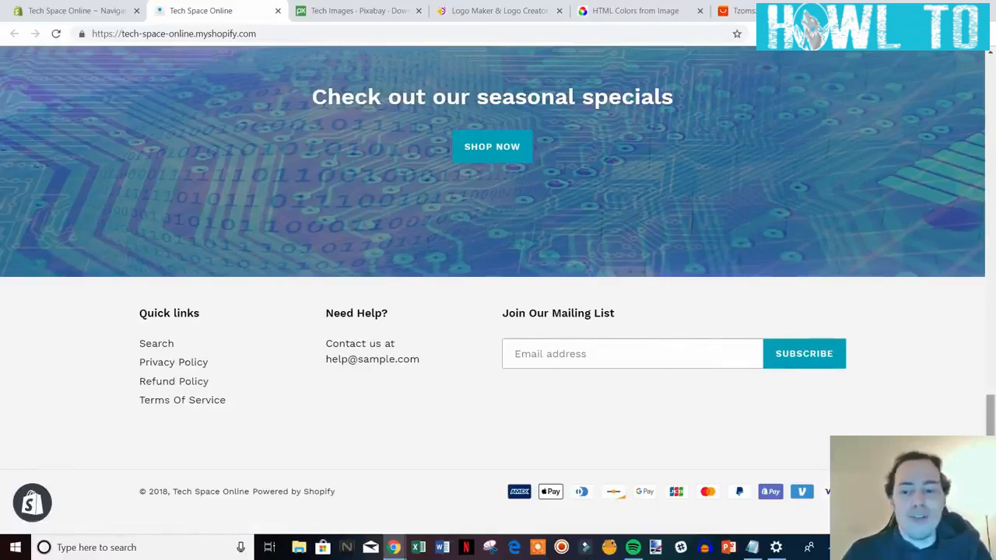
pyautogui.moveTo(991, 476); pyautogui.dragTo(995, 140)
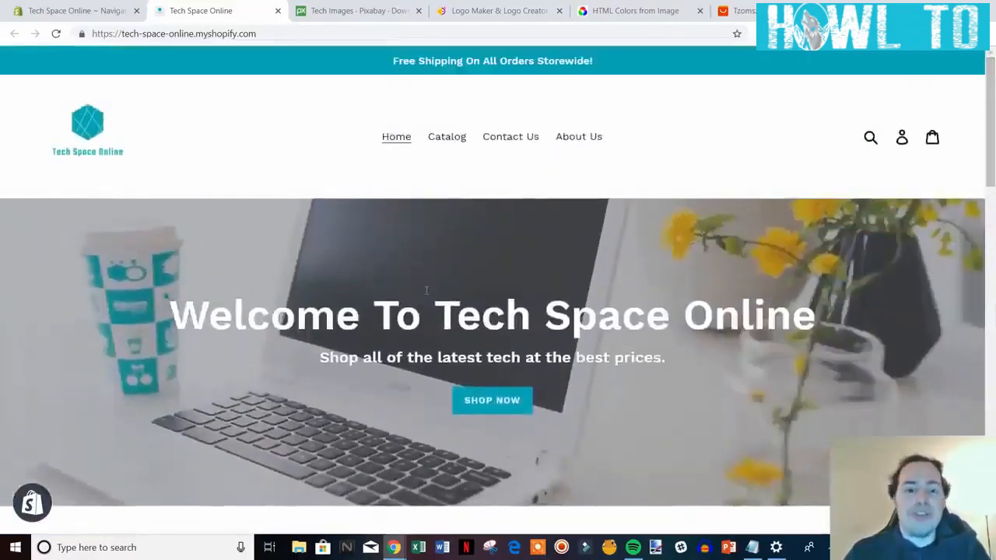
pyautogui.click(277, 10)
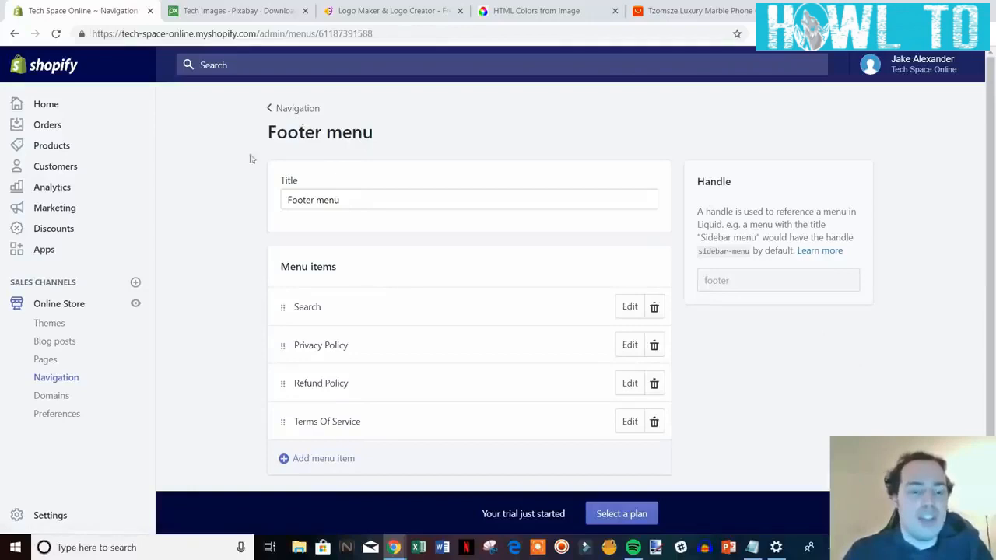
# Open the Main menu, nest Contact Us under Catalog, then return it to the top level.
pyautogui.click(292, 109)
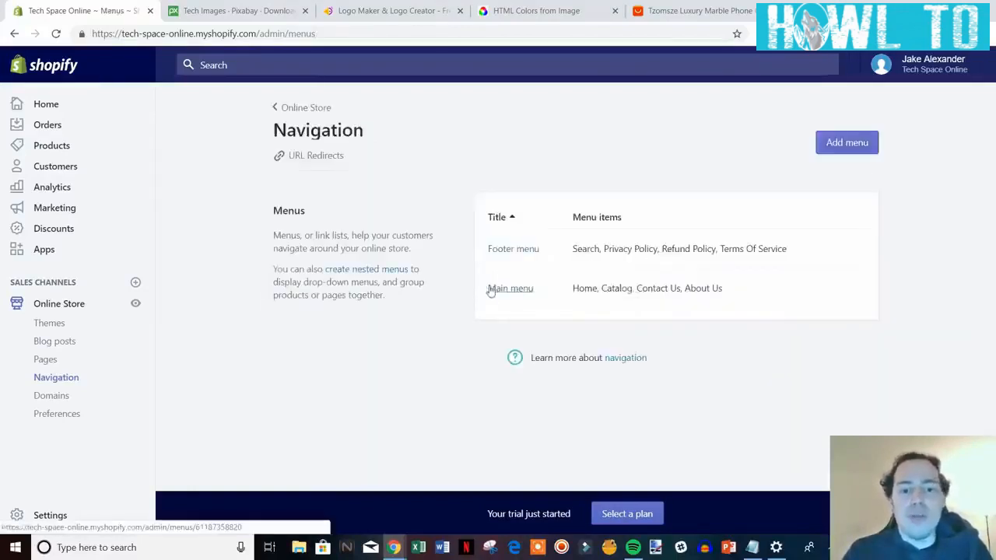
pyautogui.click(490, 289)
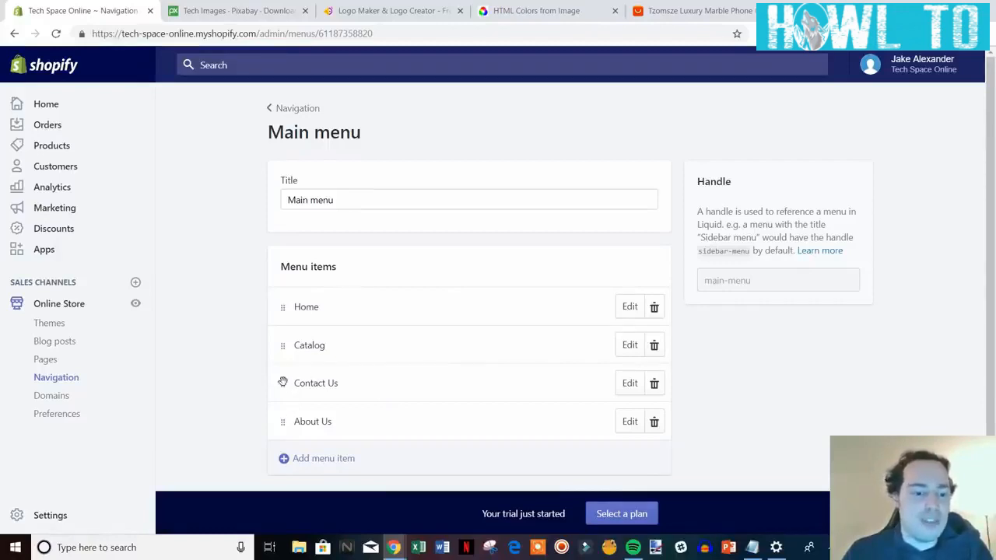
pyautogui.moveTo(282, 383); pyautogui.dragTo(322, 381)
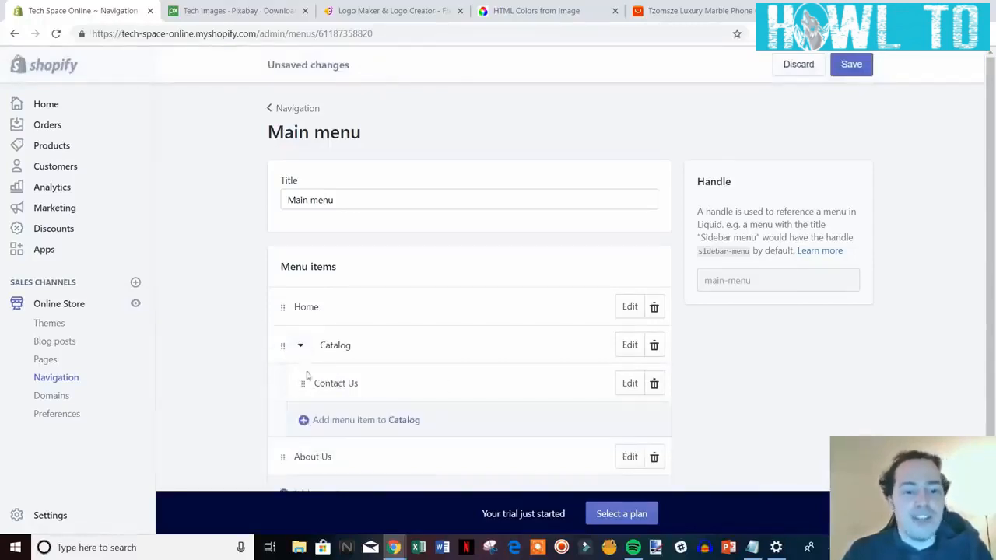
pyautogui.moveTo(303, 383)
pyautogui.mouseDown()
pyautogui.moveTo(260, 392)
pyautogui.moveTo(300, 386)
pyautogui.mouseUp()
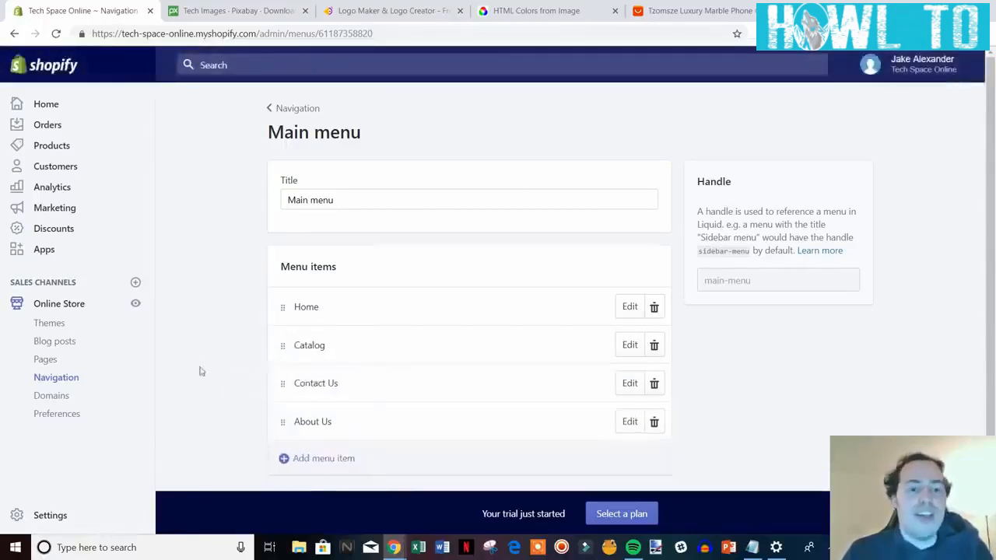
# Open the online store Preferences, then search Google for 'amazon' in a new tab.
pyautogui.click(66, 418)
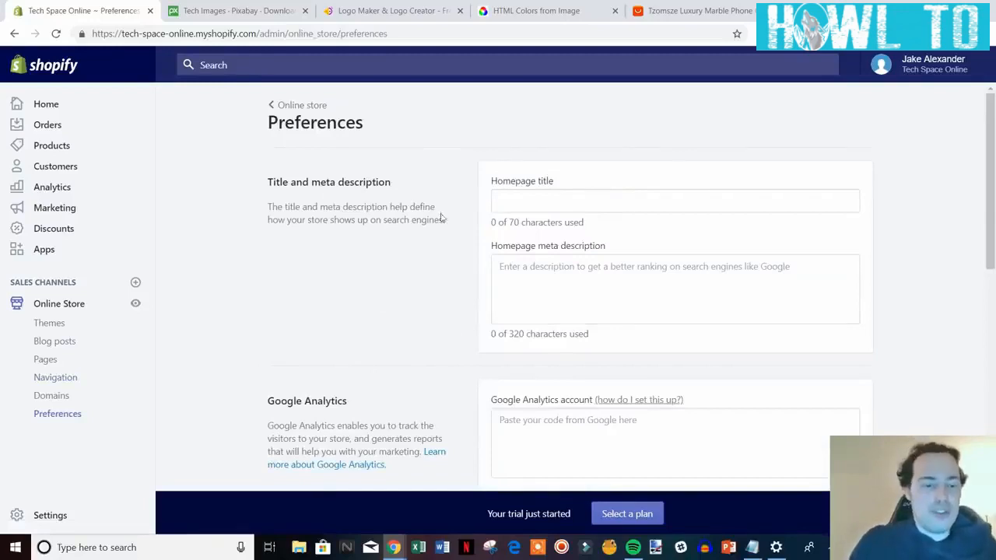
pyautogui.hotkey('ctrl', 't')
pyautogui.write('g')
pyautogui.press('Return')
pyautogui.write('a')
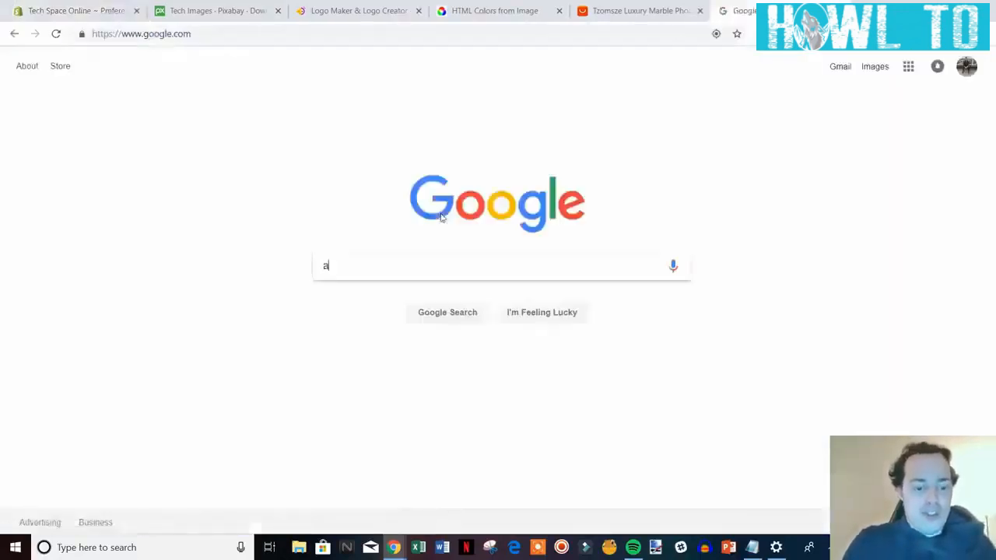
pyautogui.write('mazon')
pyautogui.press('Return')
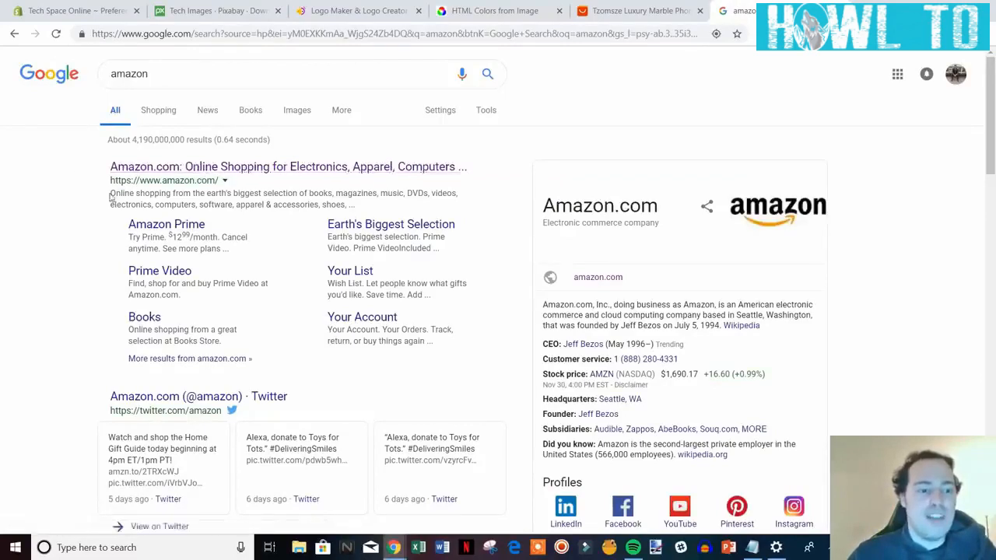
# Select Amazon's result snippet as a description example, then return to the Homepage title field.
pyautogui.moveTo(111, 193); pyautogui.dragTo(362, 206)
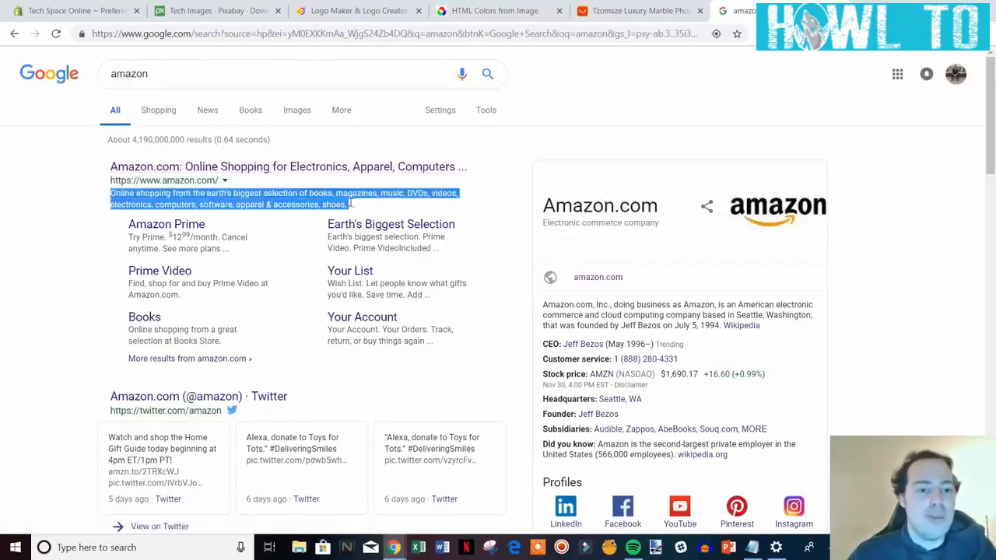
pyautogui.click(90, 213)
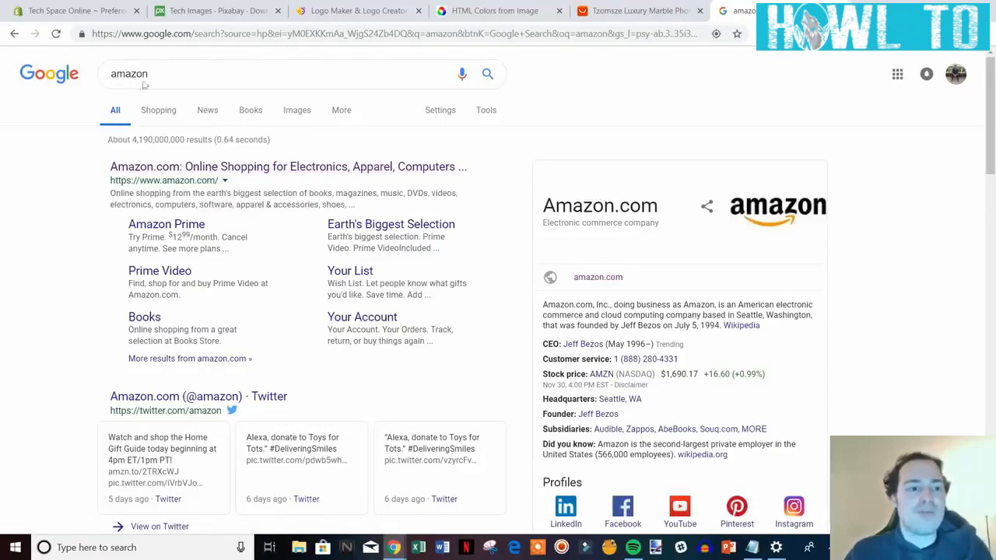
pyautogui.click(80, 7)
pyautogui.click(546, 204)
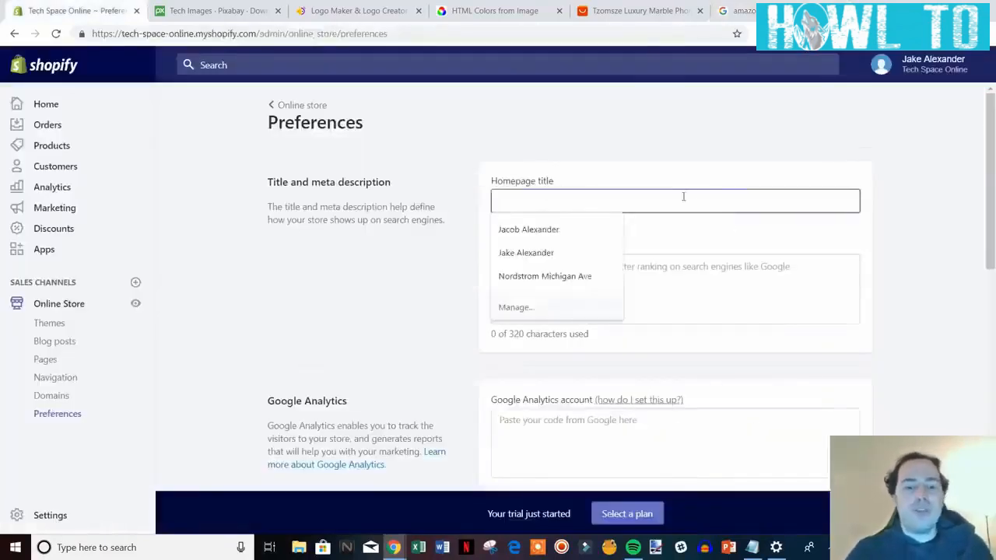
# Enter homepage title 'Tech Space Online - All Of The Hottest Gadgets' and a meta description about tech deals.
pyautogui.click(645, 209)
pyautogui.click(649, 210)
pyautogui.click(649, 208)
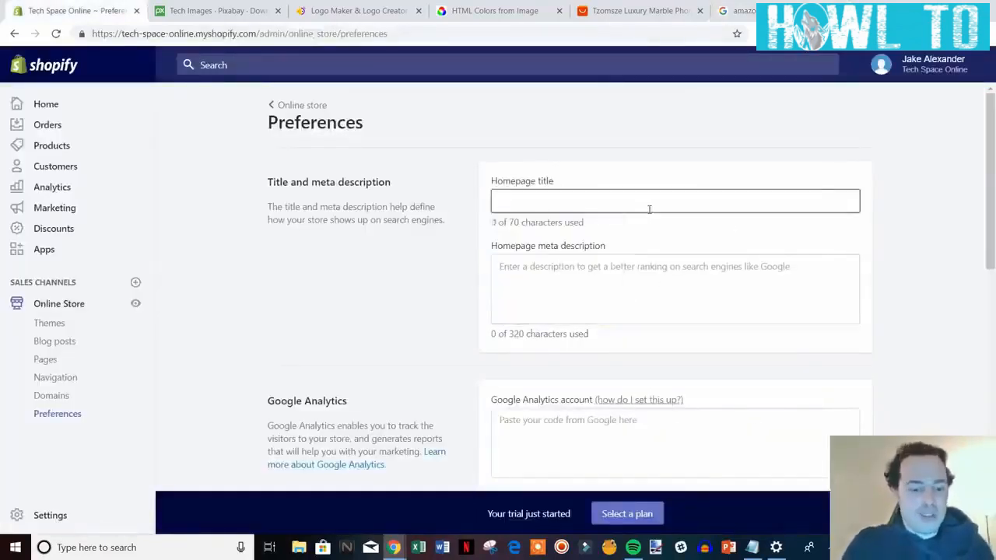
pyautogui.write('Tech Space')
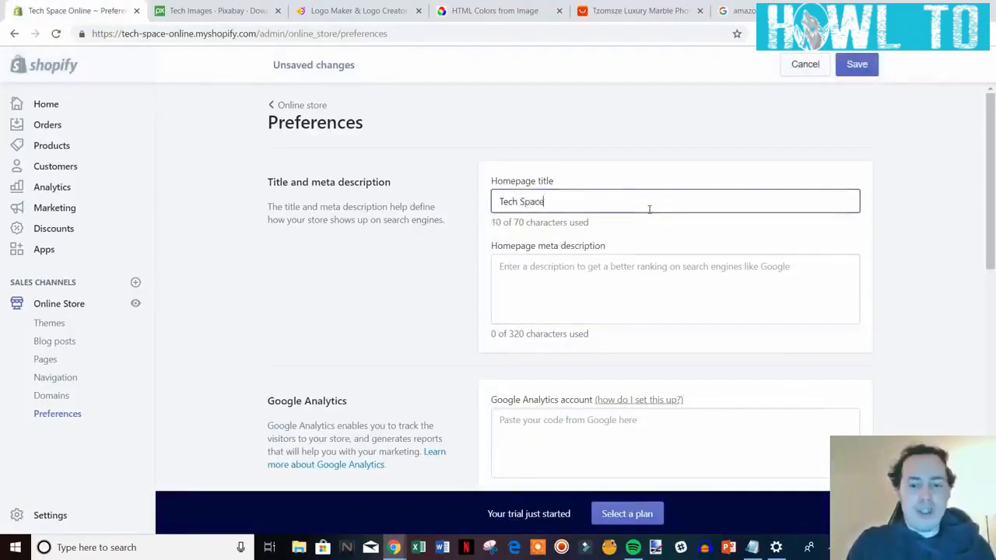
pyautogui.write(' Online - All Of The Hottest Gadgets')
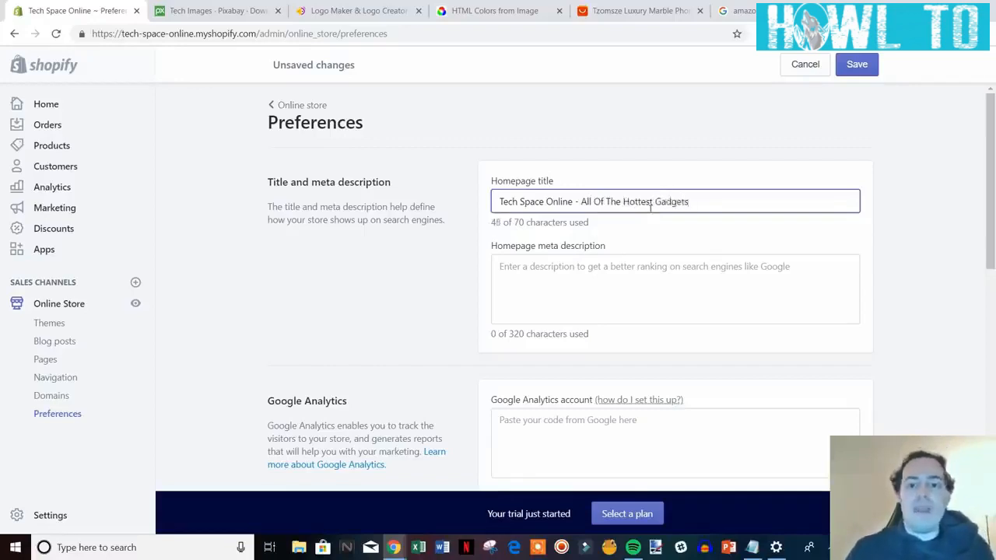
pyautogui.click(674, 283)
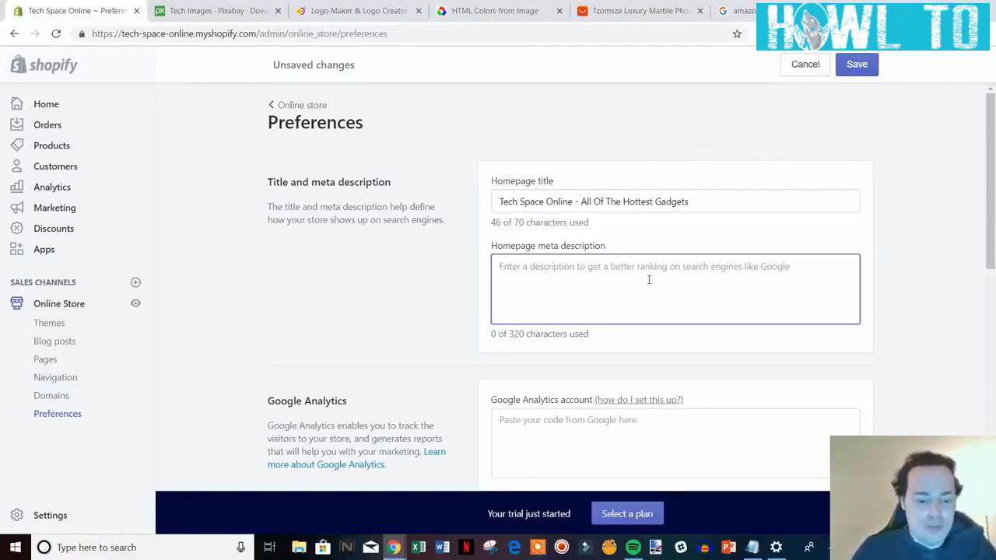
pyautogui.write('W')
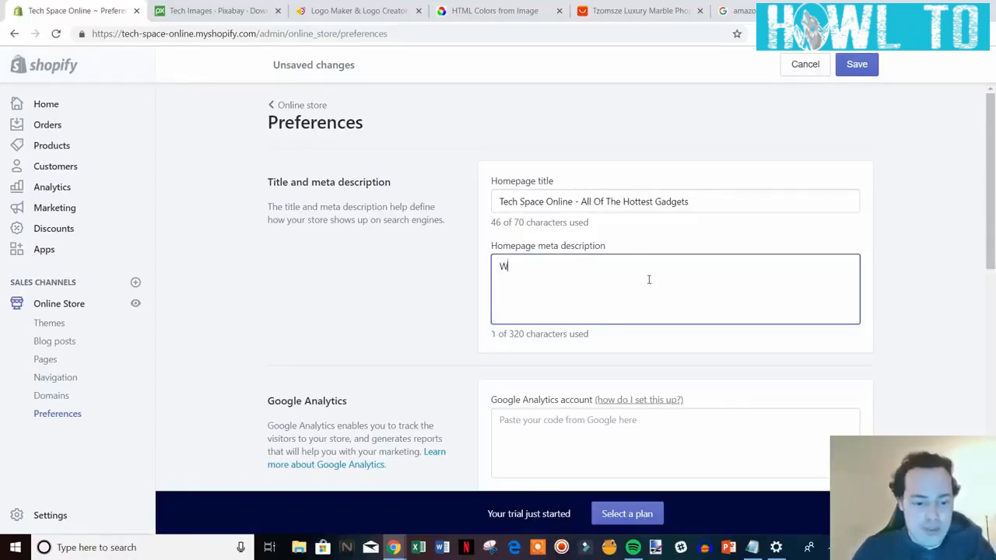
pyautogui.write('e are an elect')
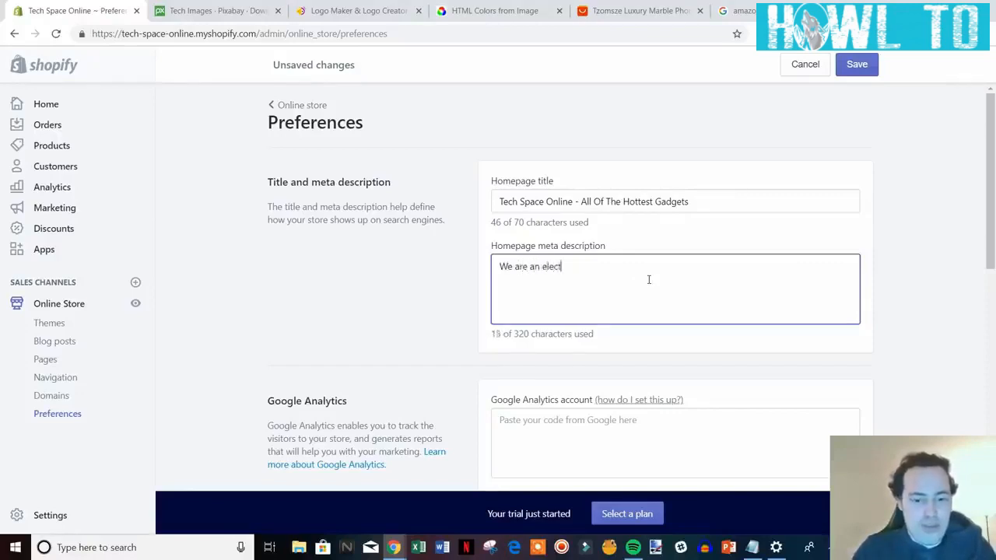
pyautogui.write('ronics retailer that se')
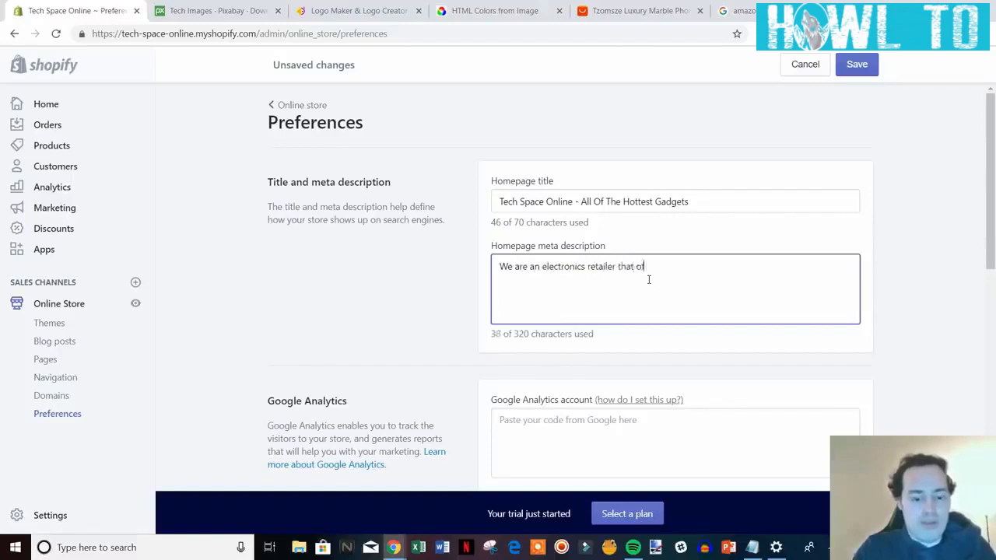
pyautogui.write('fers deals o')
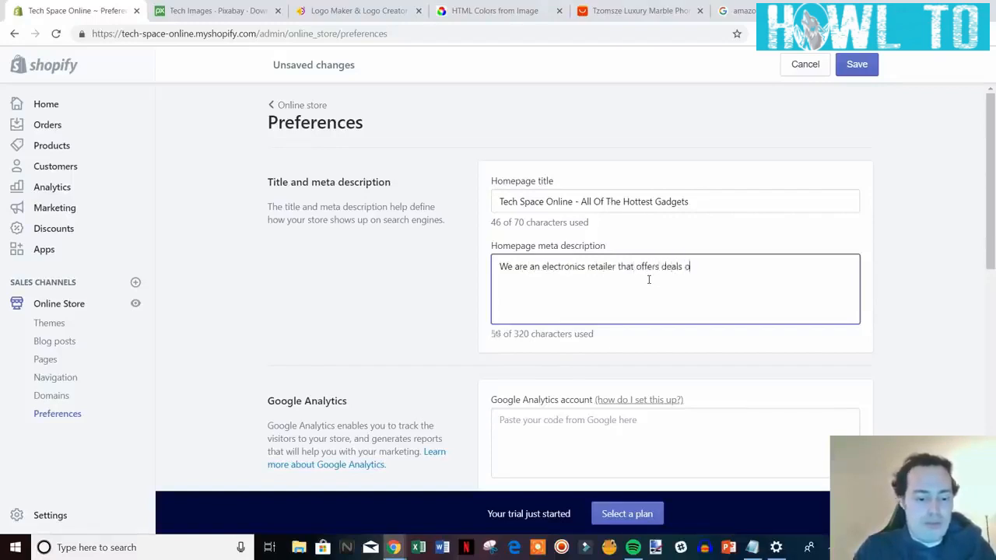
pyautogui.write('n al l')
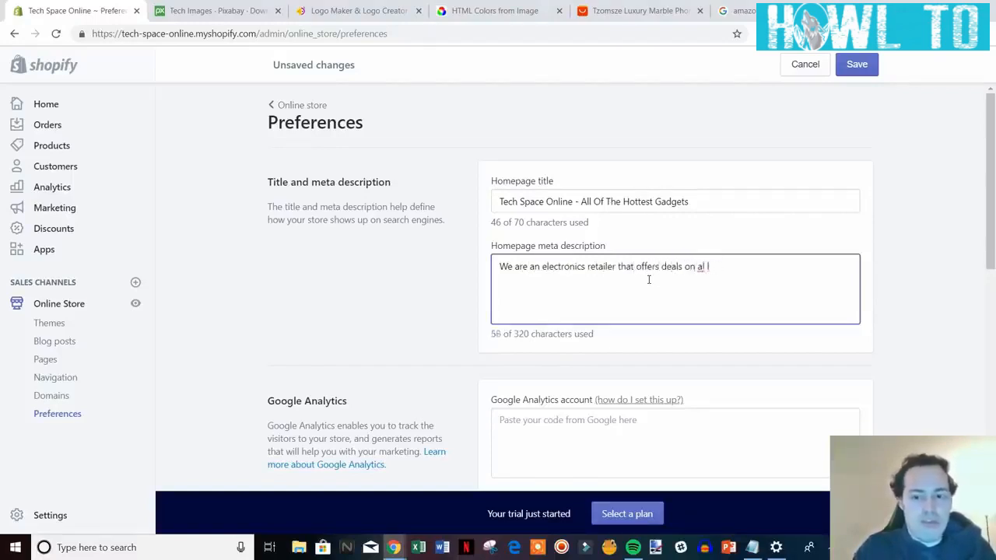
pyautogui.write('ofof the m')
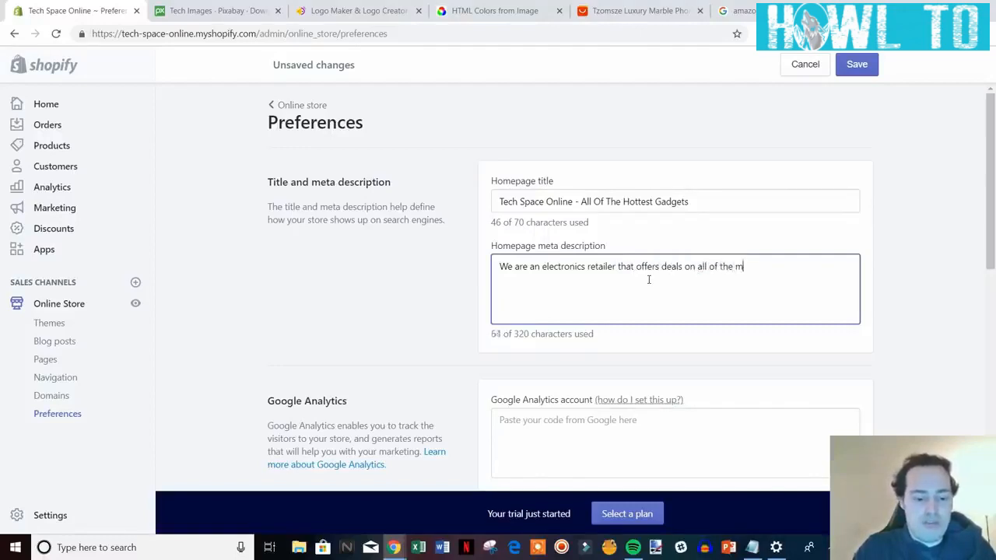
pyautogui.write('ost in demand ')
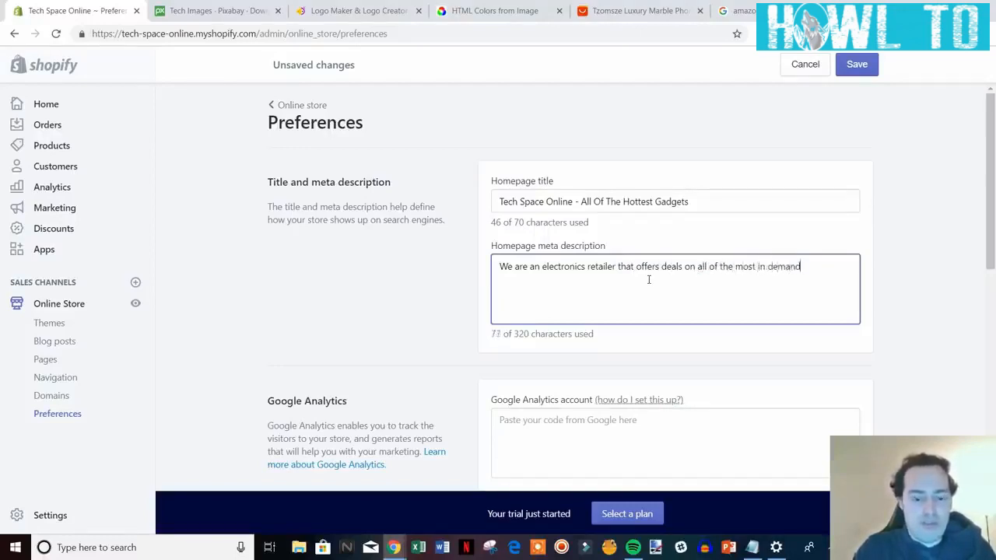
pyautogui.write('tech prod')
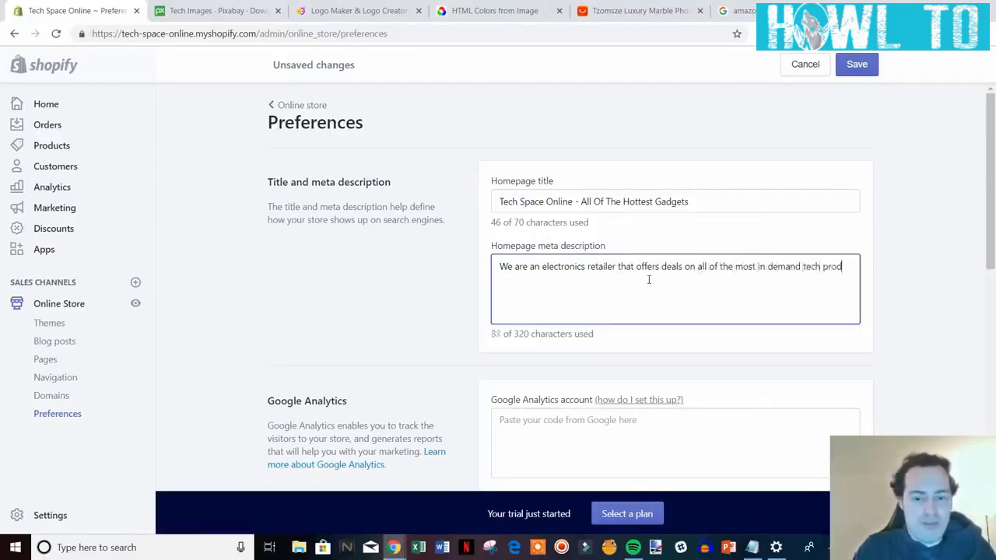
pyautogui.write('ucts.')
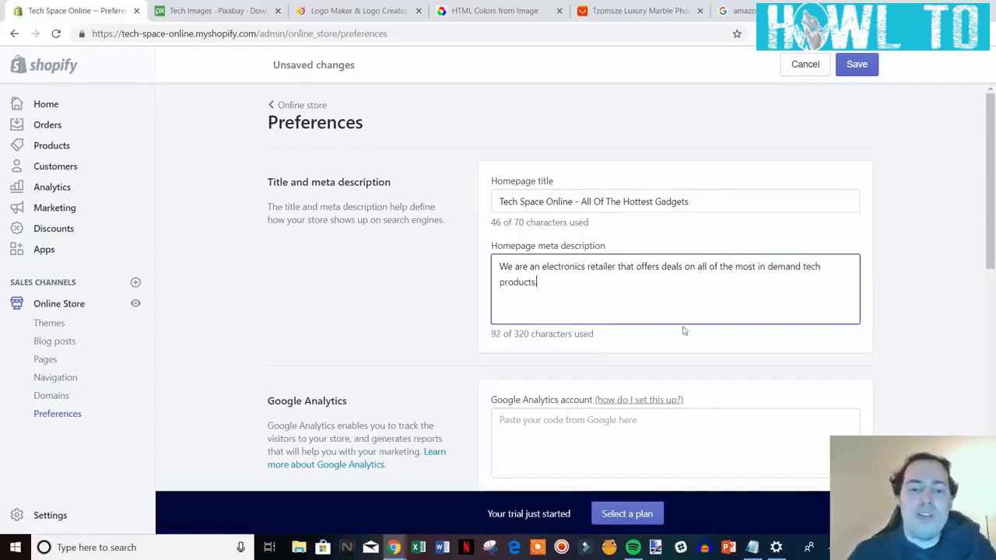
pyautogui.scroll(-1, 646, 300)
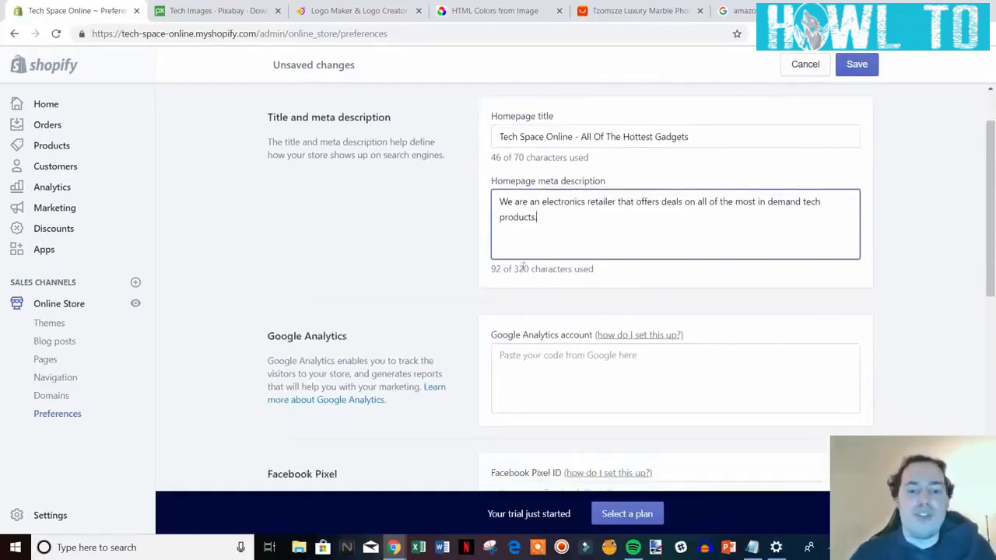
# Review the Preferences page and save the new homepage title and meta description.
pyautogui.click(930, 260)
pyautogui.scroll(-1, 936, 256)
pyautogui.scroll(-1, 935, 257)
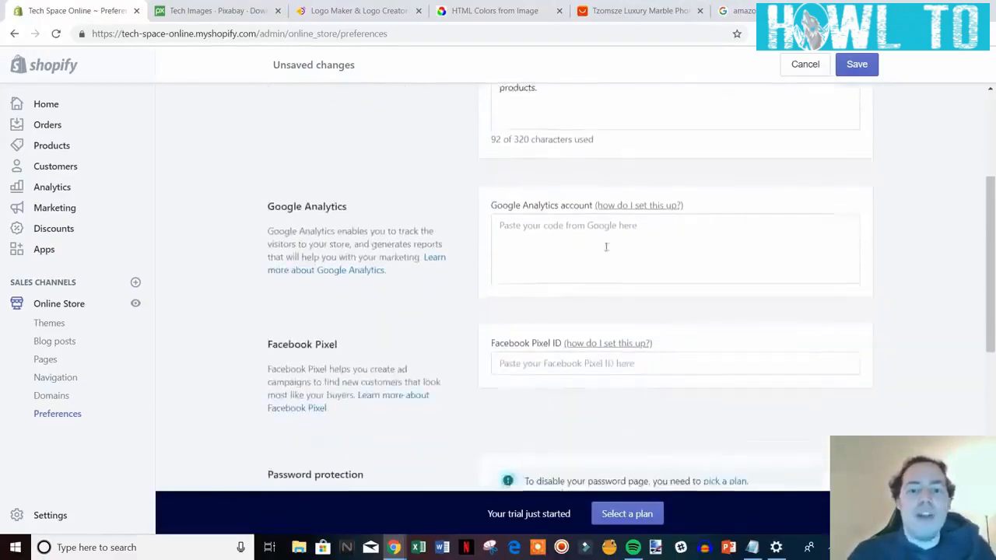
pyautogui.moveTo(265, 210)
pyautogui.mouseDown()
pyautogui.moveTo(475, 260)
pyautogui.moveTo(287, 190)
pyautogui.moveTo(265, 196)
pyautogui.mouseUp()
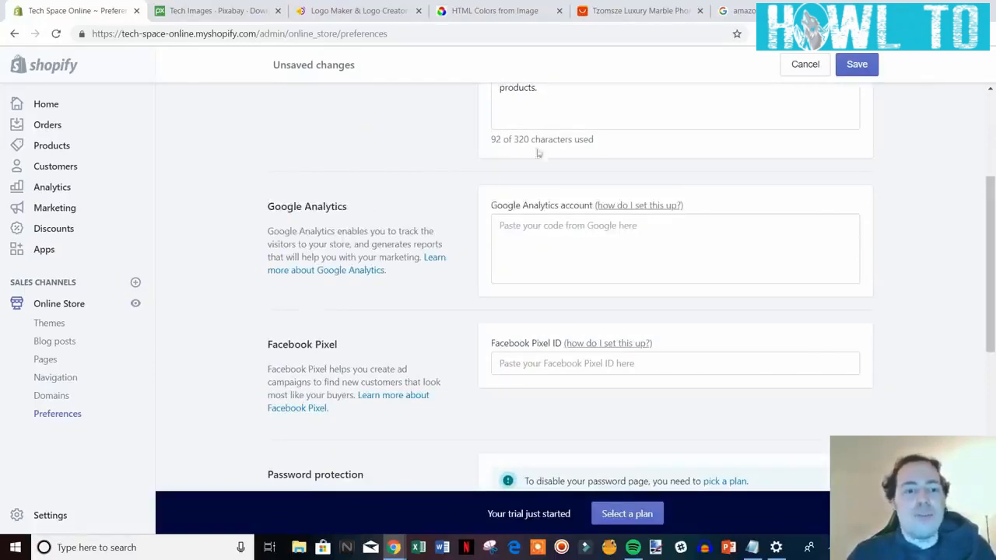
pyautogui.scroll(-2, 596, 221)
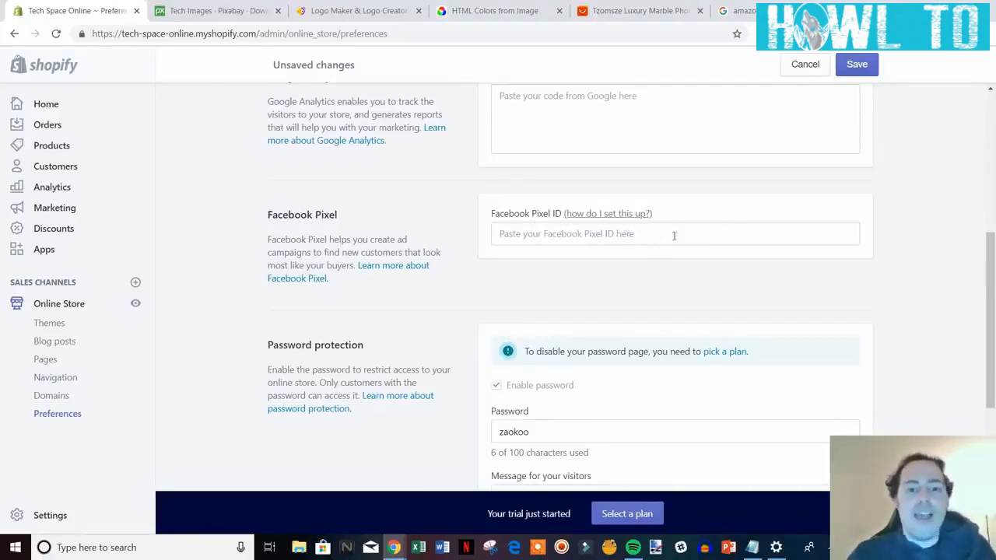
pyautogui.scroll(1, 564, 271)
pyautogui.scroll(-1, 506, 282)
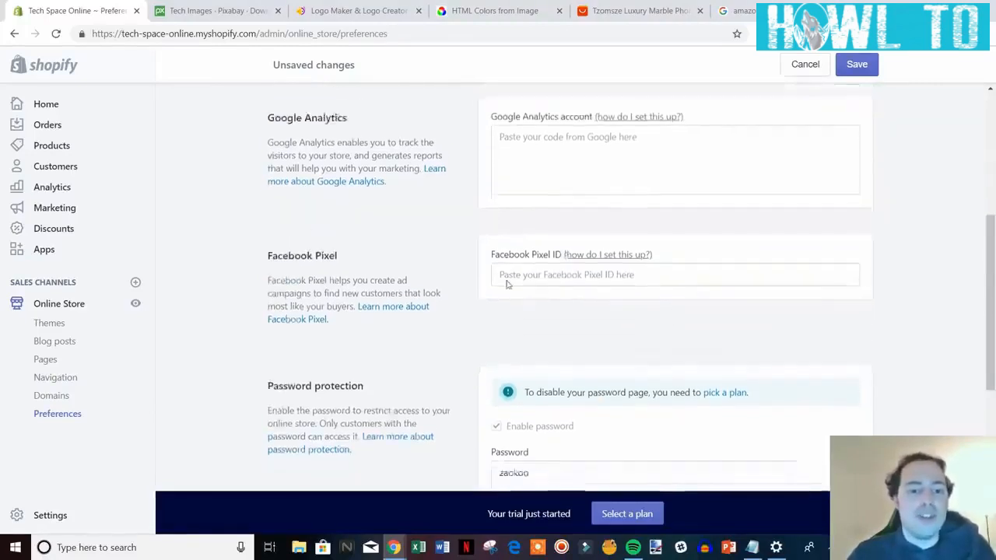
pyautogui.scroll(1, 596, 315)
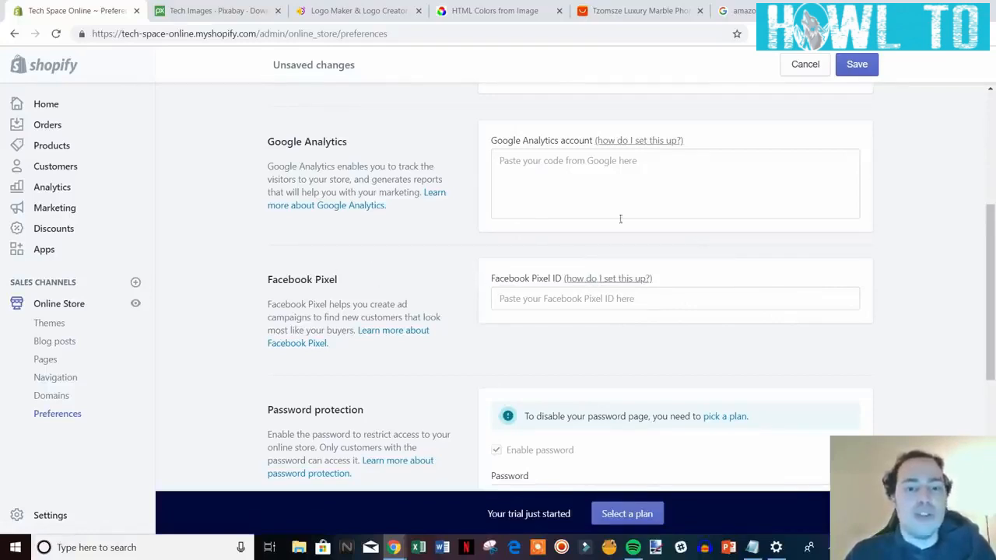
pyautogui.scroll(-3, 499, 205)
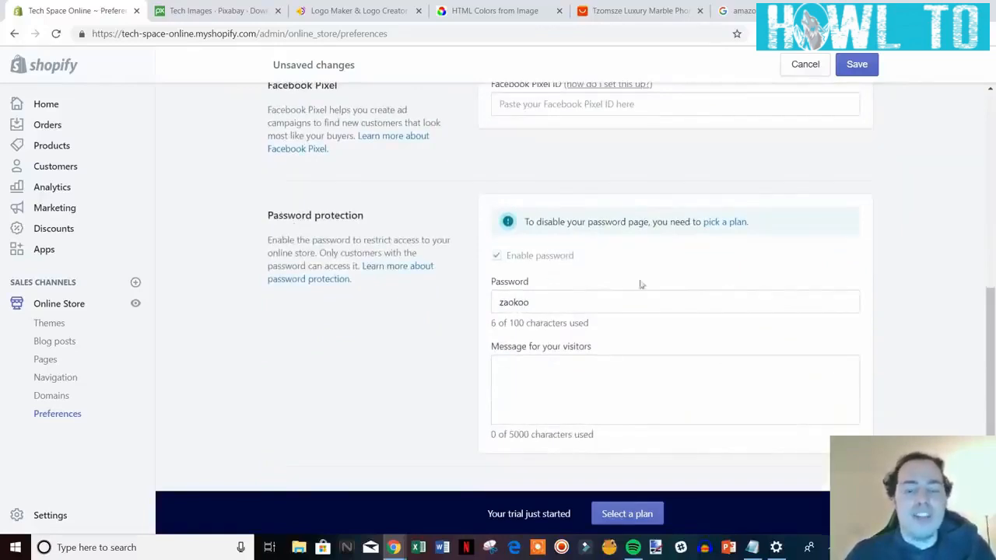
pyautogui.scroll(2, 615, 294)
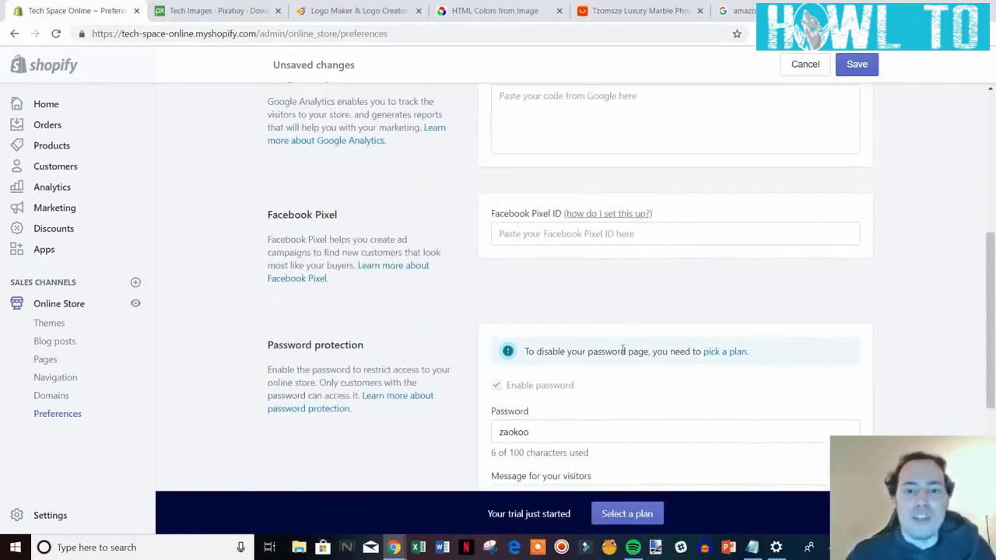
pyautogui.scroll(5, 622, 350)
pyautogui.click(866, 69)
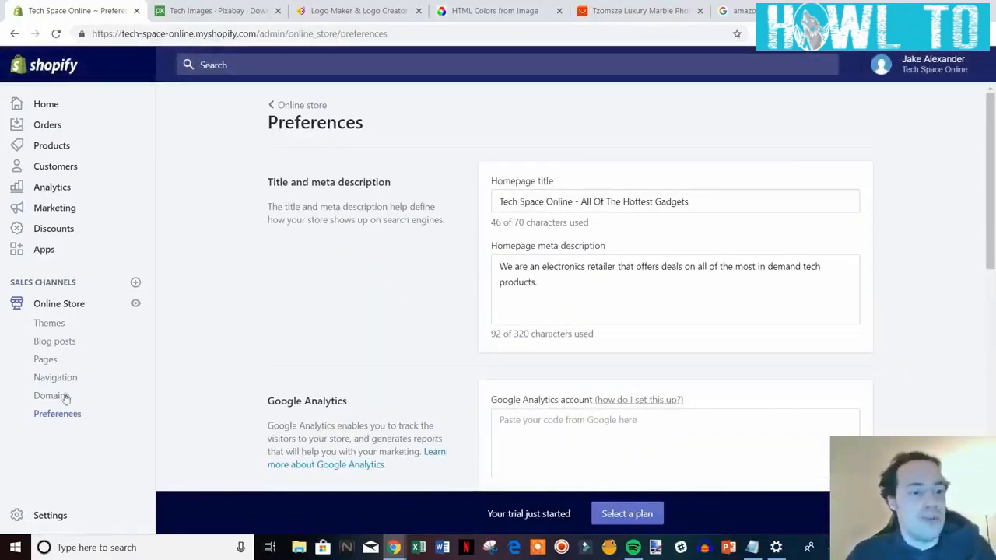
pyautogui.click(50, 346)
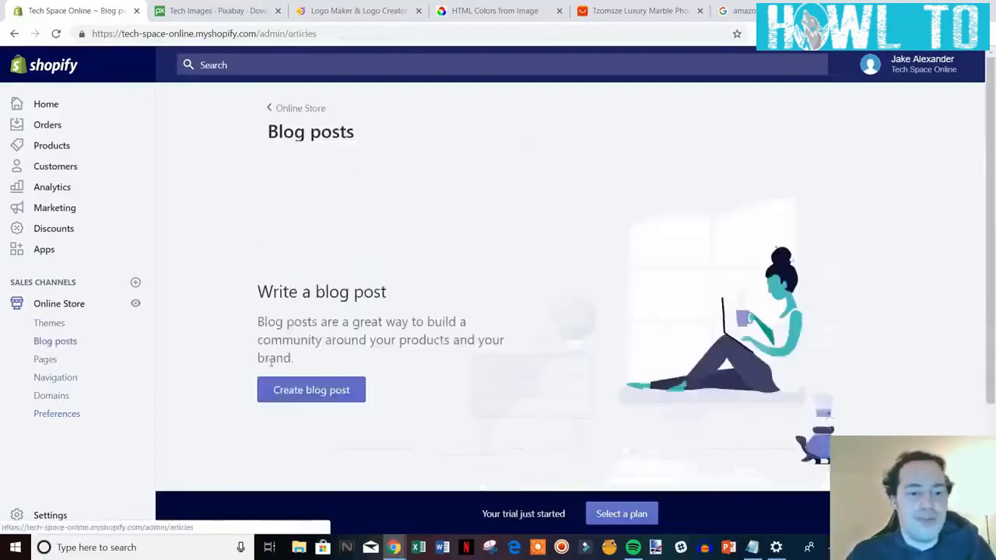
# Write a new blog post titled 'Sample Post' with content 'type something here' and save it.
pyautogui.click(321, 392)
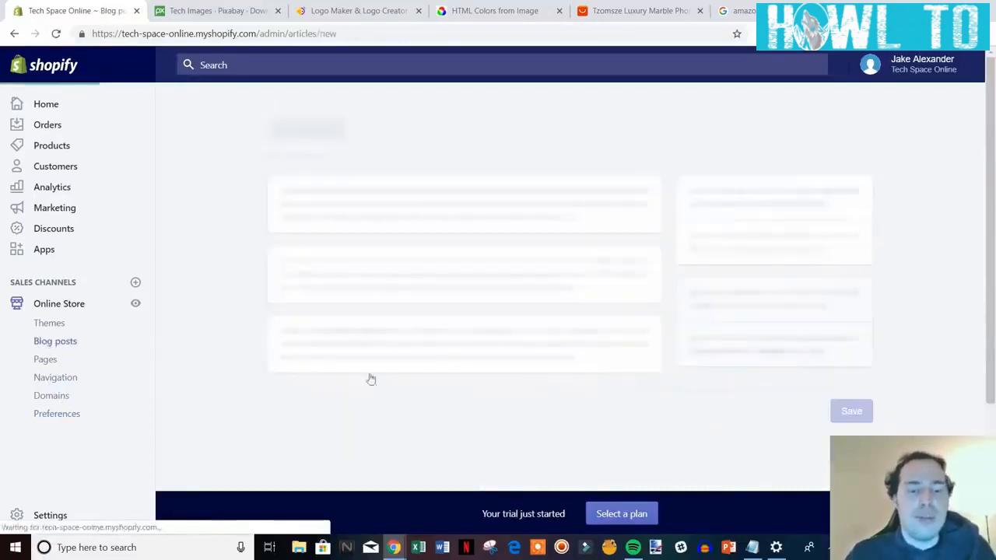
pyautogui.click(460, 199)
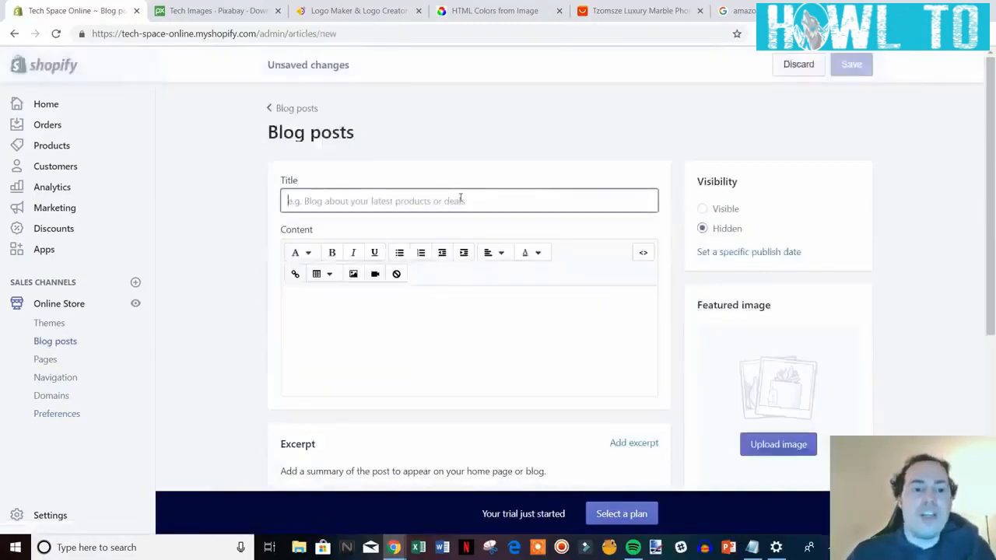
pyautogui.write('S')
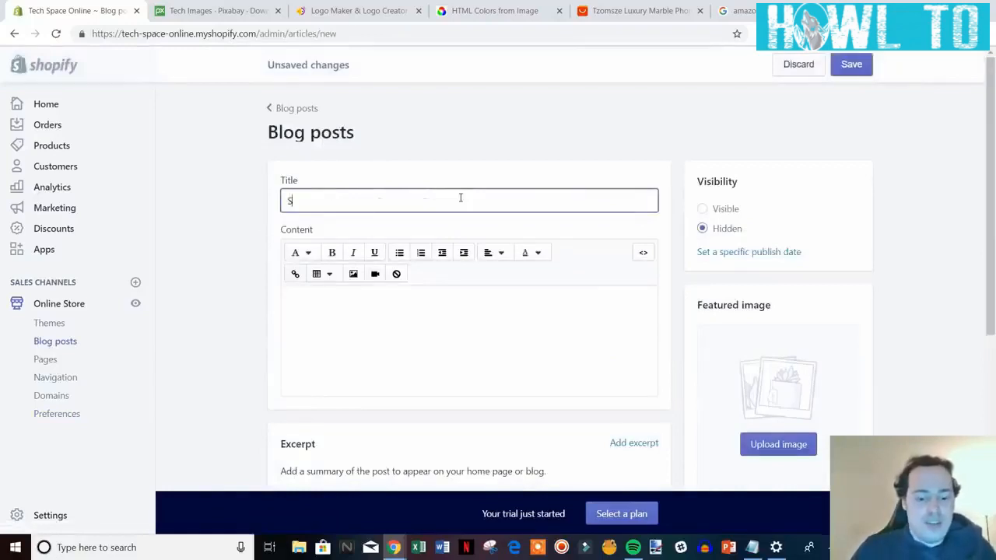
pyautogui.write('ample Post')
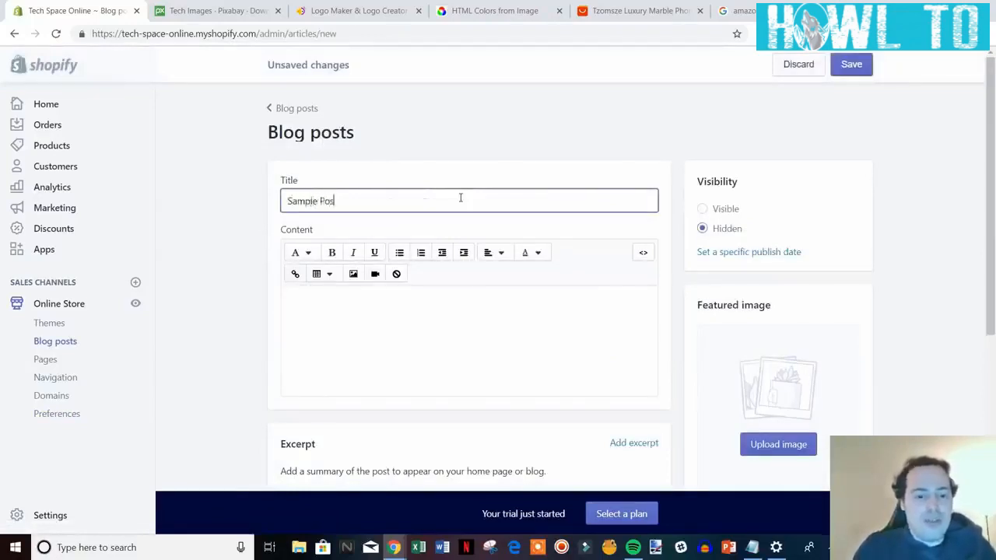
pyautogui.click(449, 310)
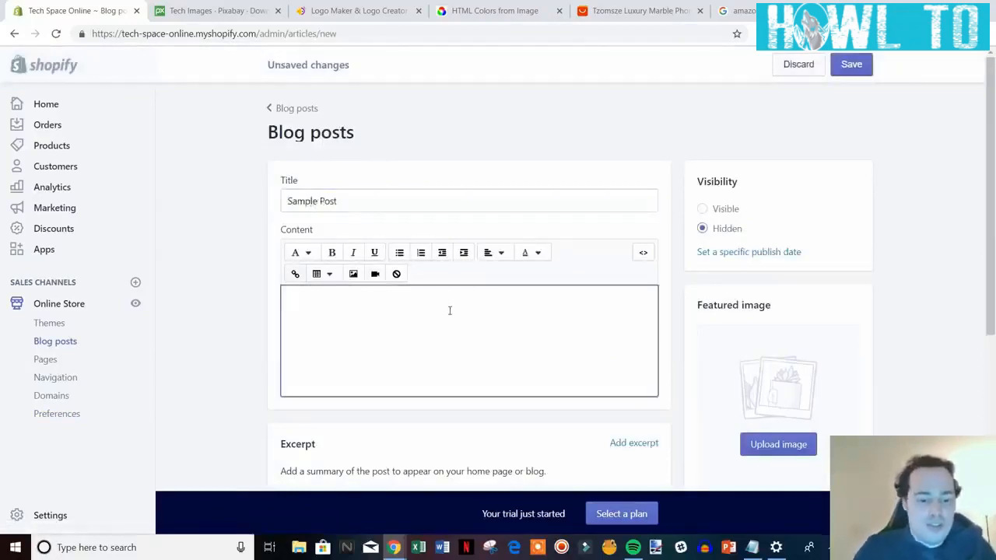
pyautogui.write('type something here')
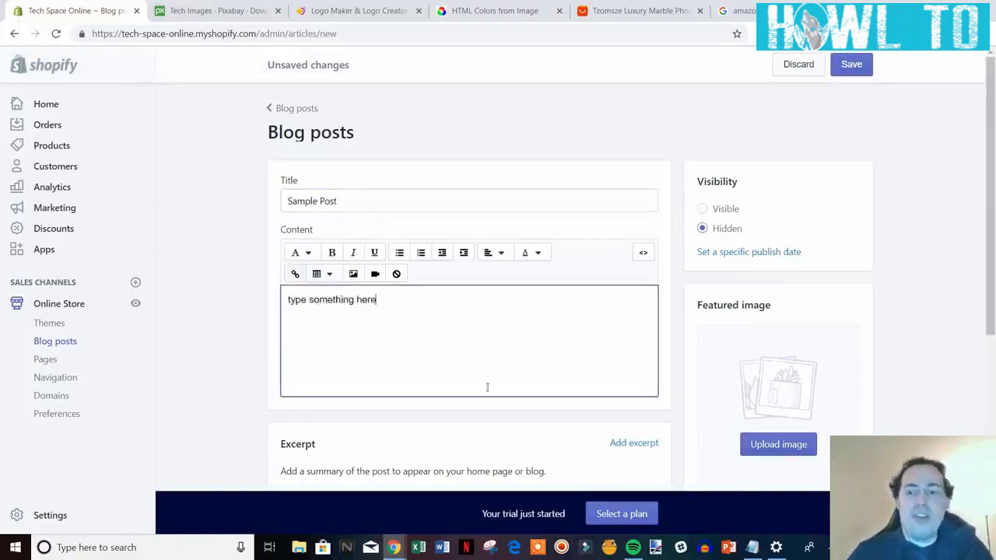
pyautogui.click(845, 65)
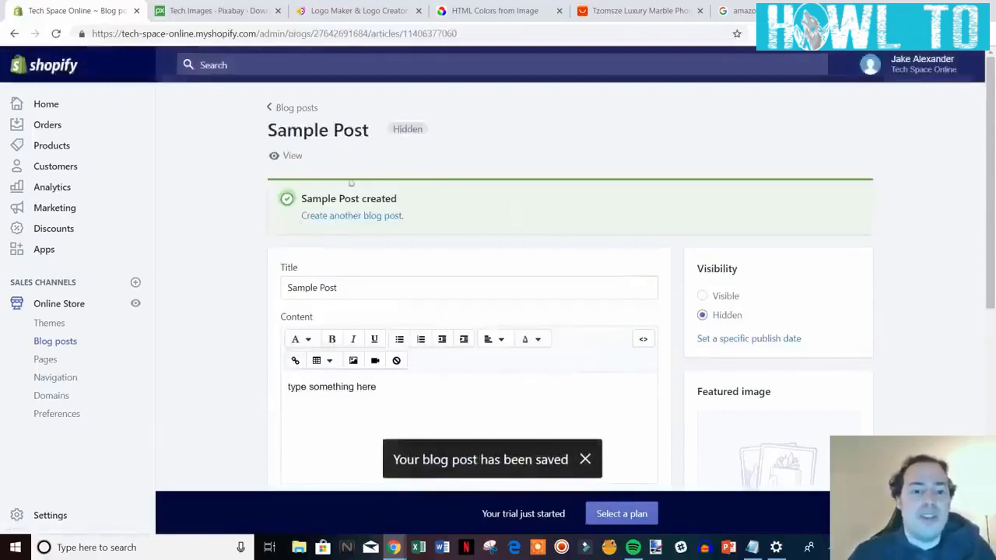
pyautogui.click(285, 156)
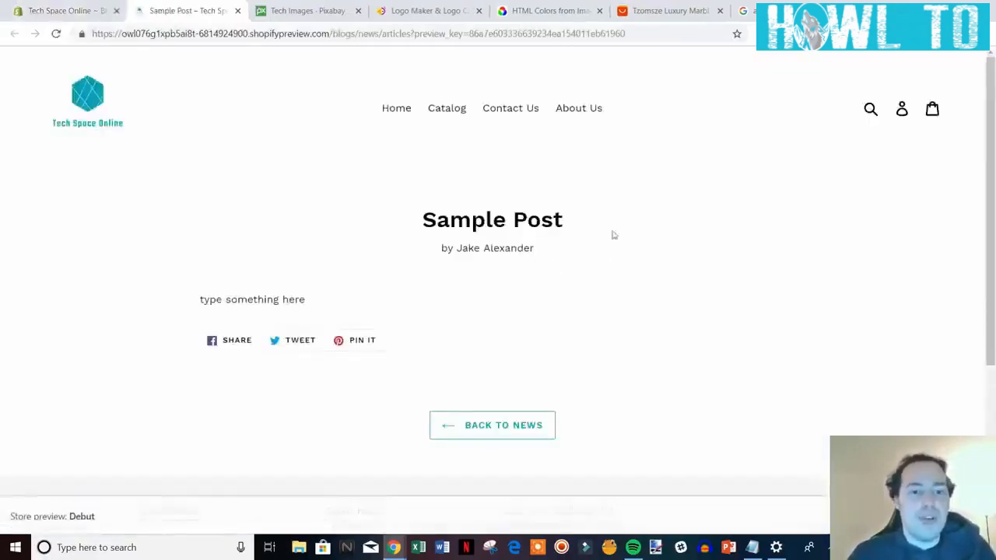
pyautogui.moveTo(441, 249); pyautogui.dragTo(521, 250)
pyautogui.click(533, 261)
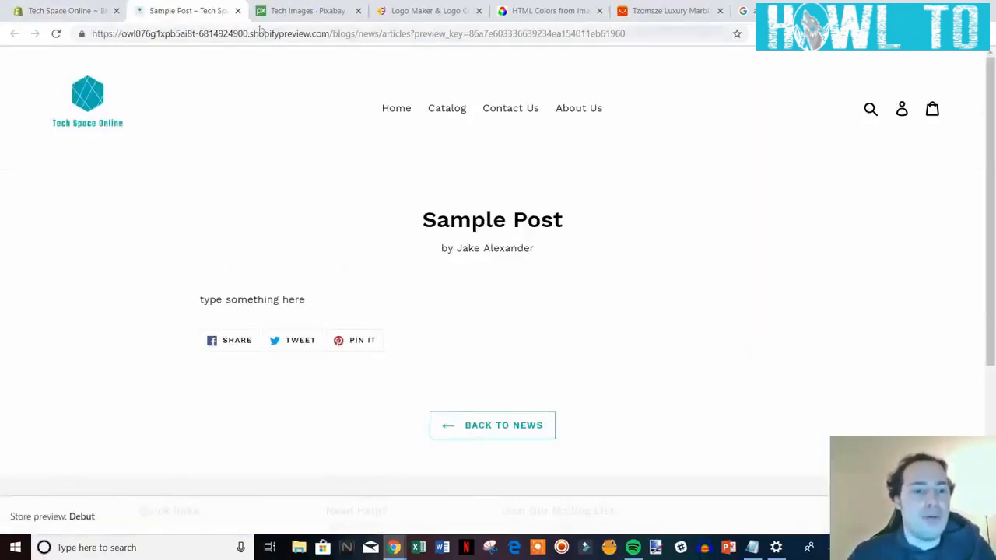
pyautogui.click(237, 10)
pyautogui.scroll(-2, 415, 239)
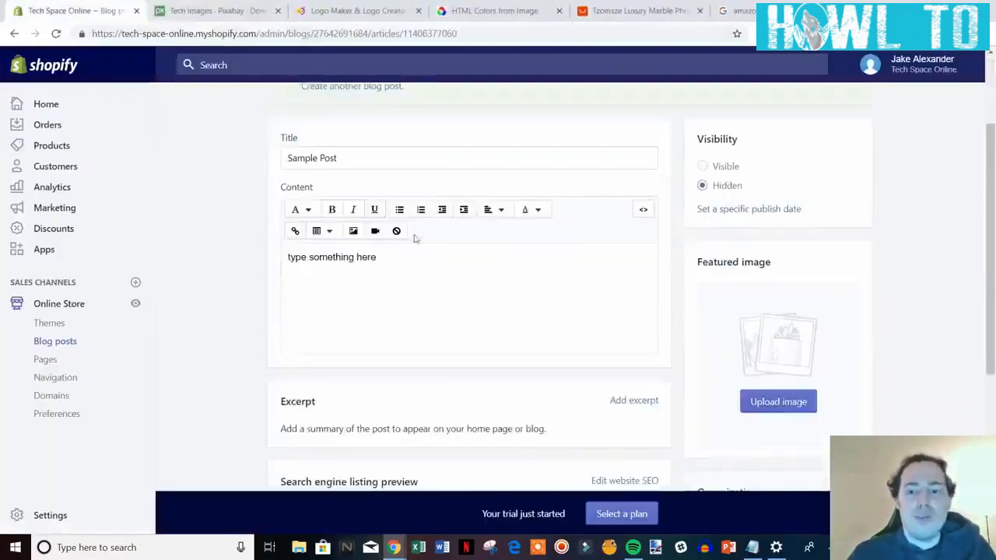
pyautogui.scroll(2, 415, 239)
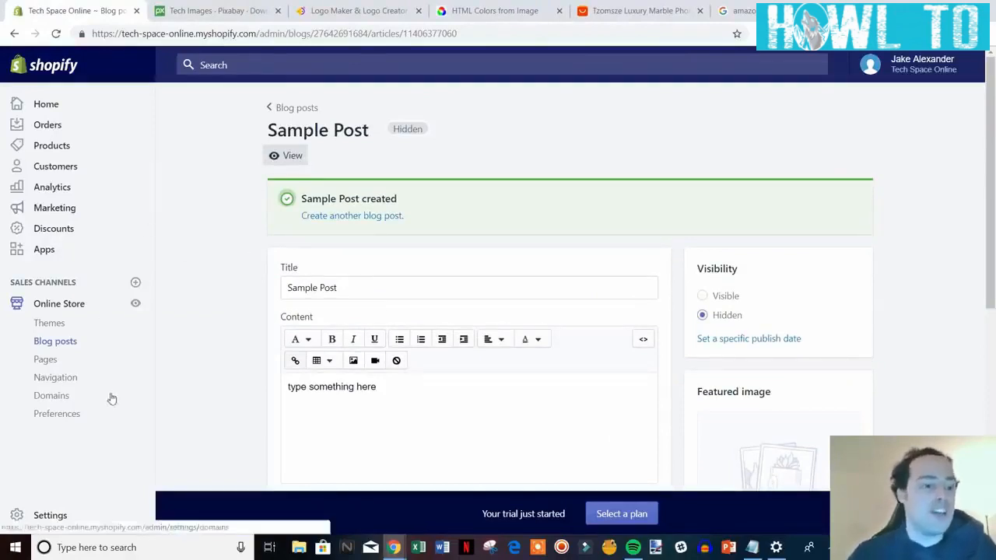
# From Products, start a new product and enter the title 'Black iPhone Case'.
pyautogui.click(52, 146)
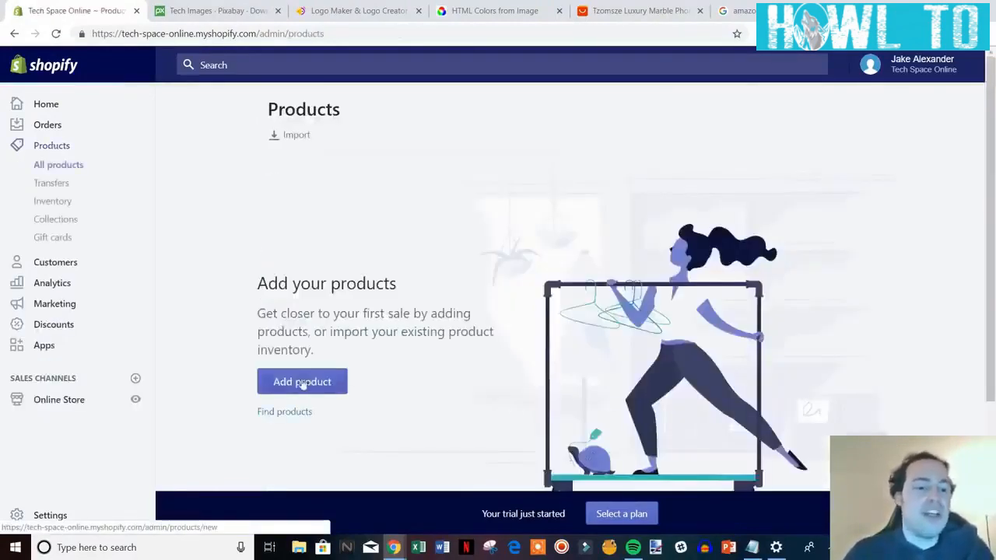
pyautogui.click(302, 384)
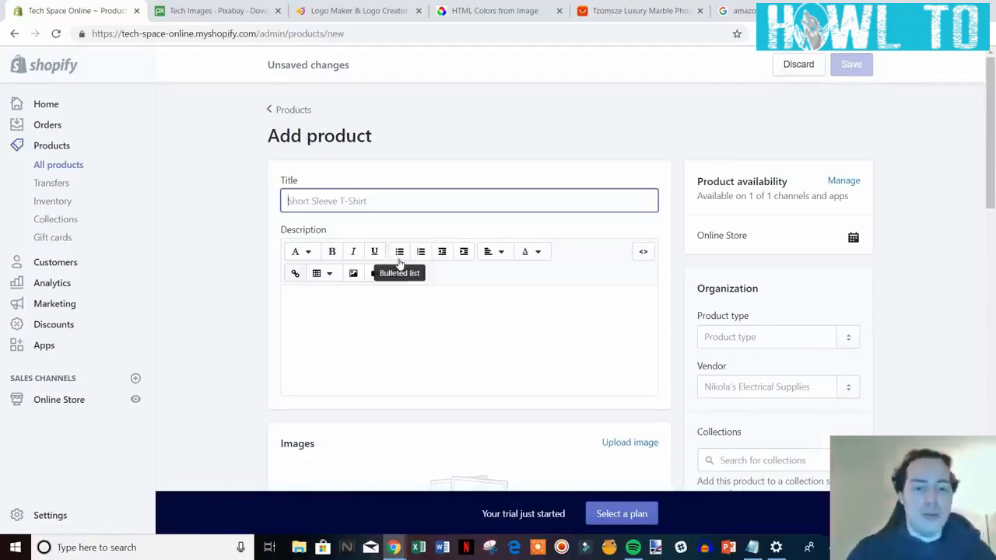
pyautogui.scroll(-1, 604, 259)
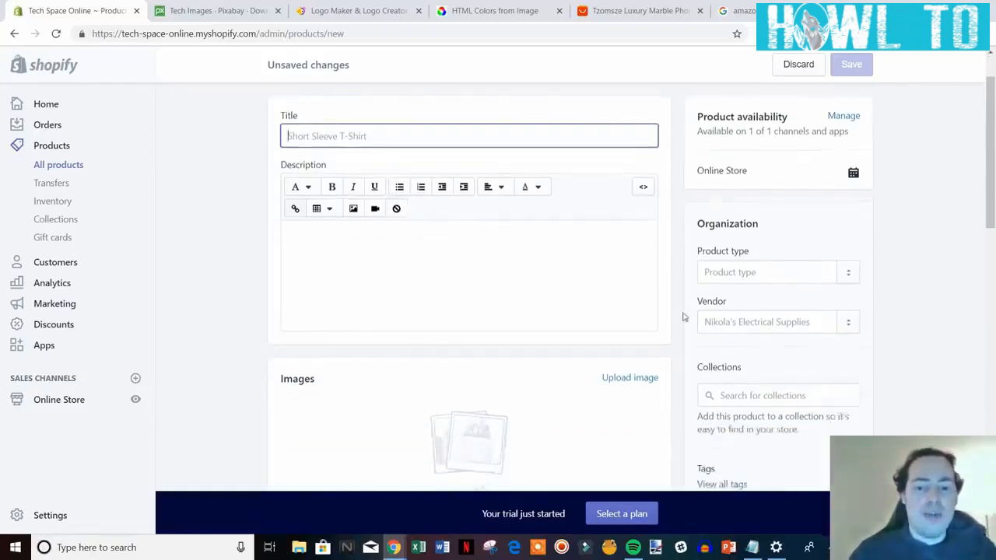
pyautogui.scroll(1, 683, 317)
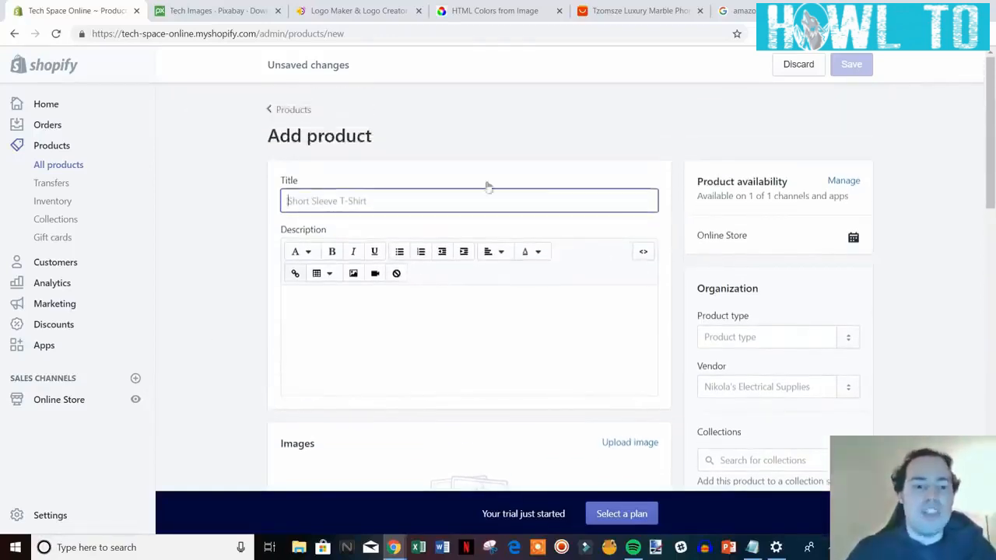
pyautogui.scroll(-4, 507, 264)
pyautogui.scroll(2, 528, 297)
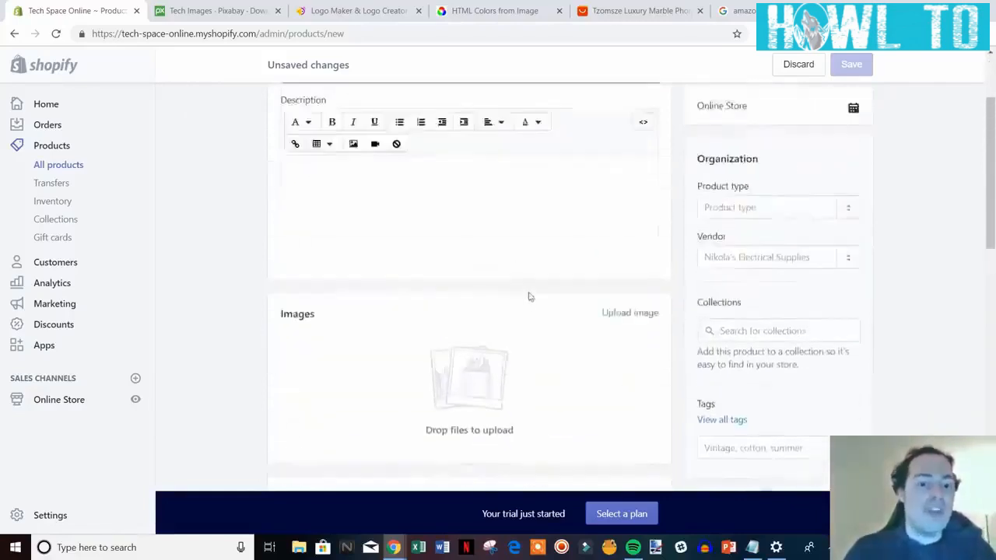
pyautogui.scroll(2, 528, 297)
pyautogui.click(536, 205)
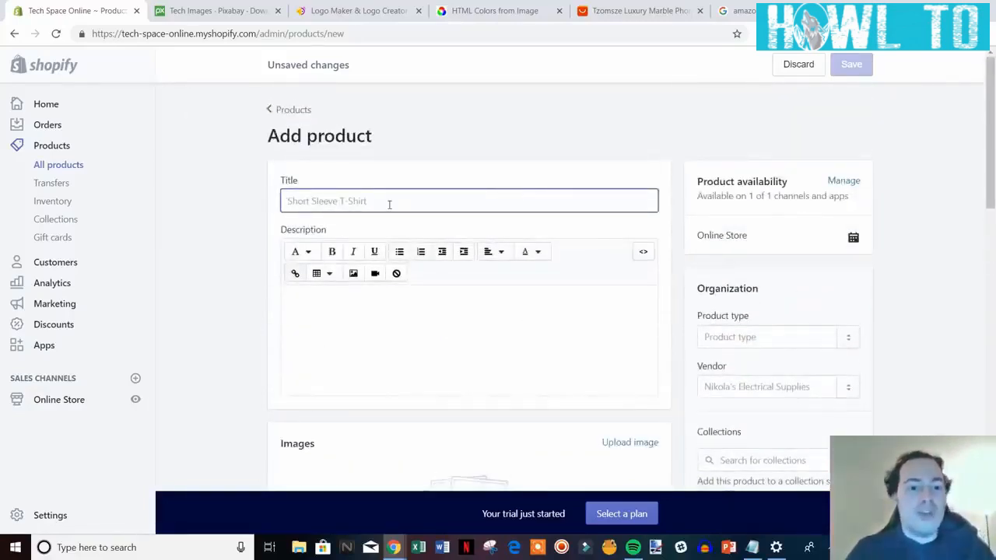
pyautogui.write('B')
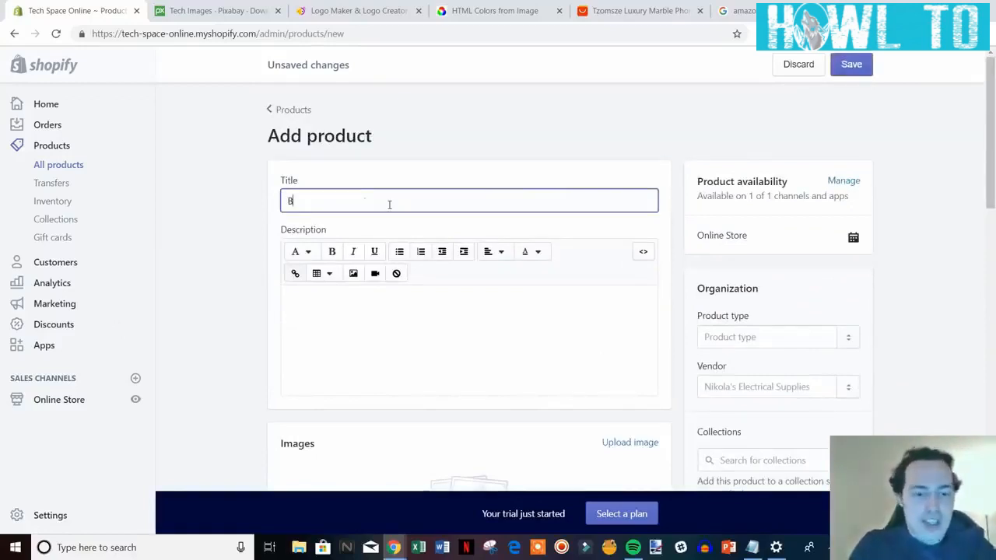
pyautogui.write('lack')
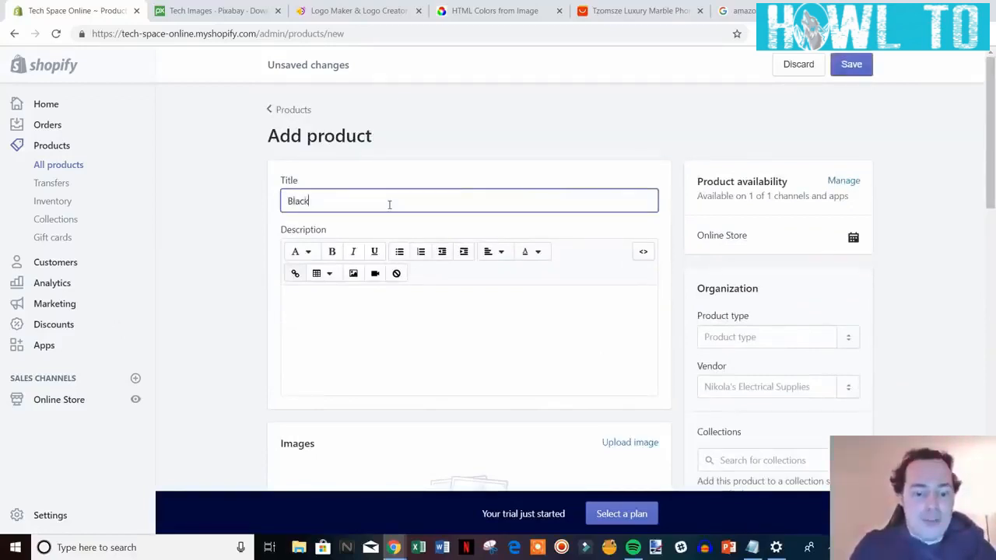
pyautogui.write(' iPhone Case')
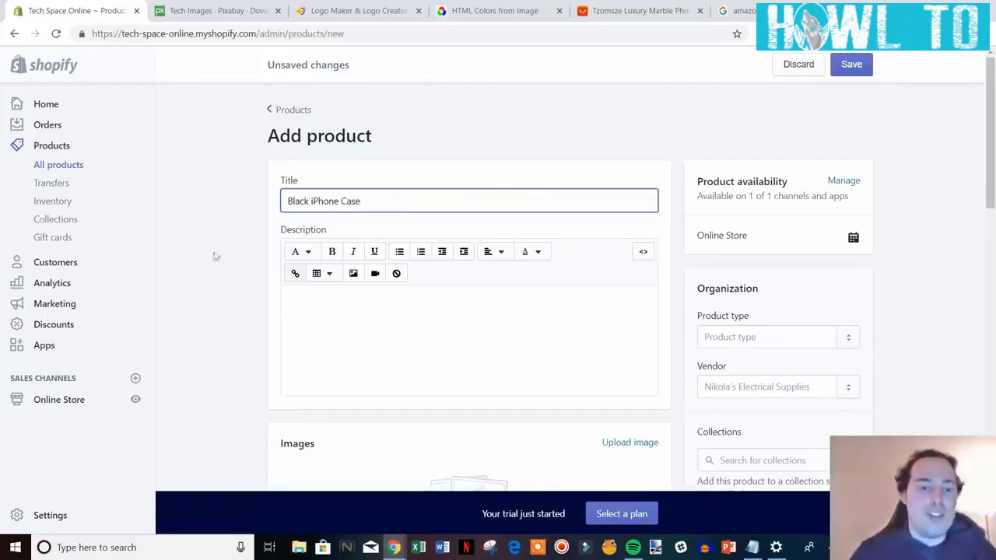
pyautogui.click(230, 299)
pyautogui.scroll(-1, 230, 299)
pyautogui.scroll(-1, 230, 299)
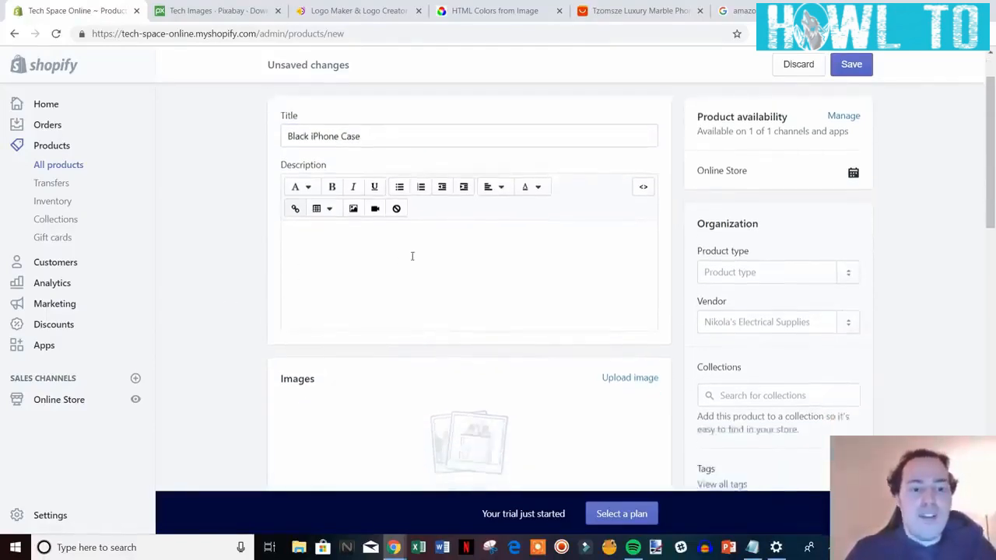
# Type 'Describe product', 'Features & Benefits' and 'FAQs' as separate lines in the Description editor.
pyautogui.click(413, 256)
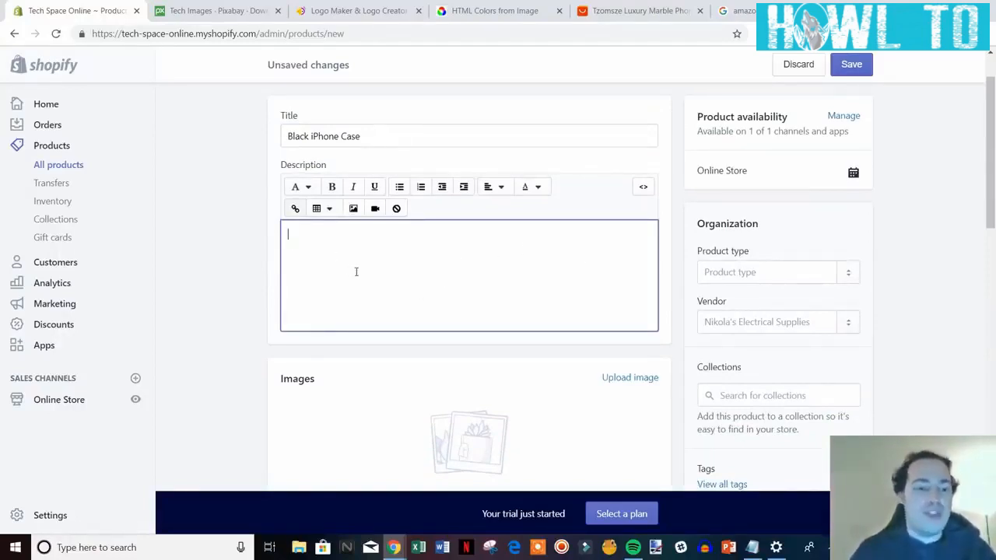
pyautogui.write('esc')
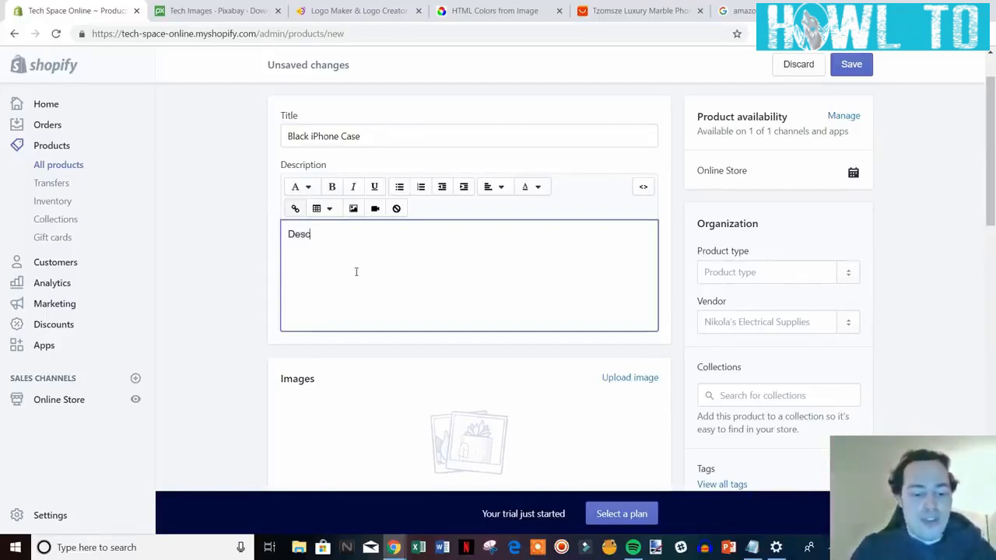
pyautogui.write('ribe product')
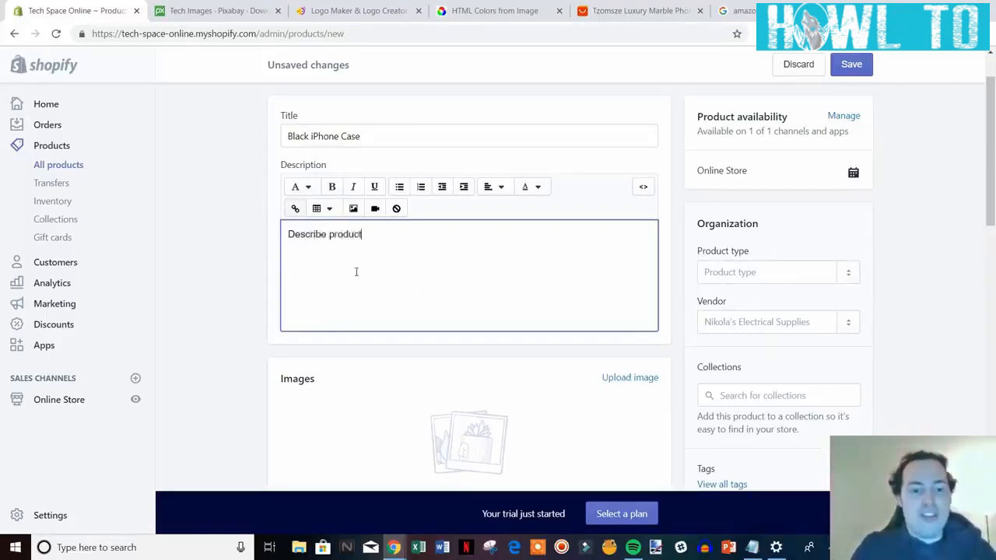
pyautogui.press('Return')
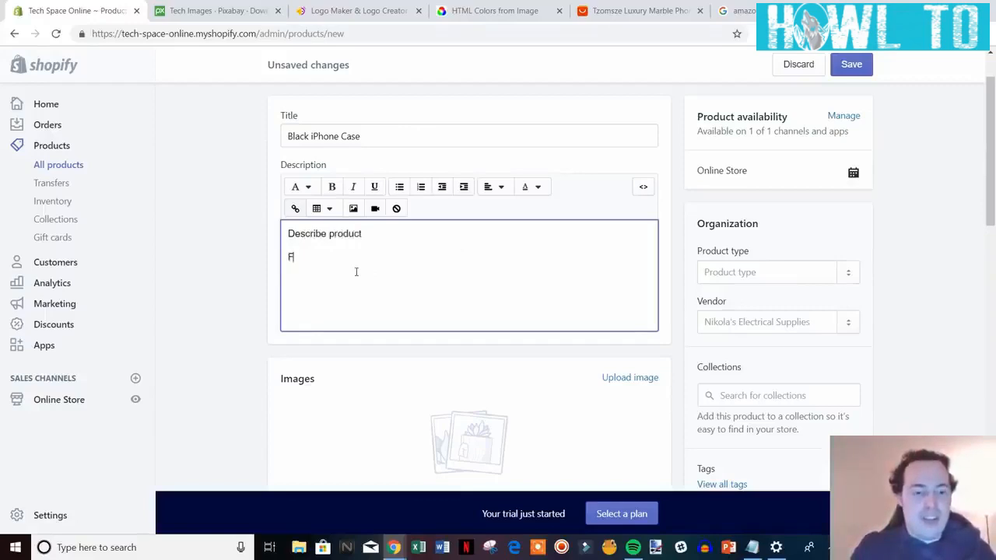
pyautogui.write('Featur')
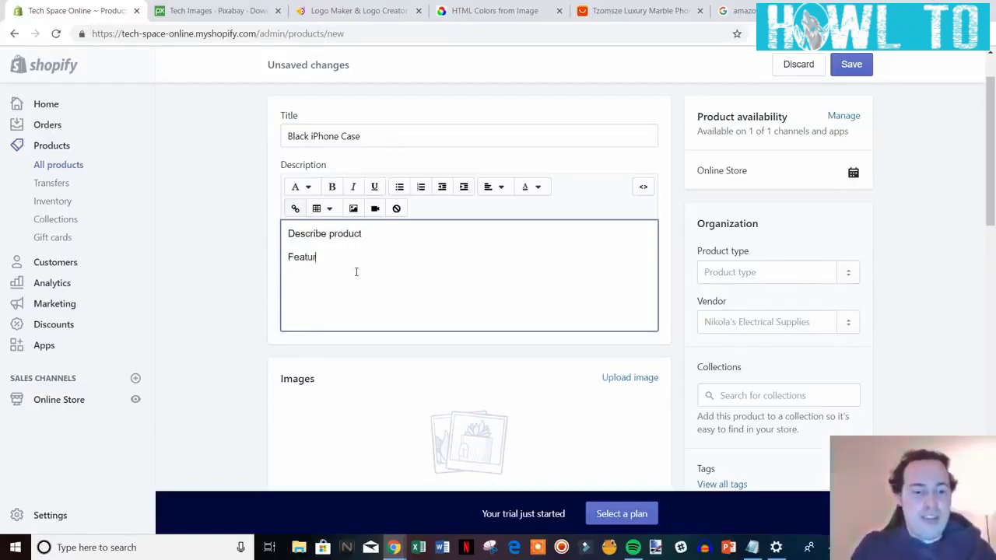
pyautogui.write('es & Bene')
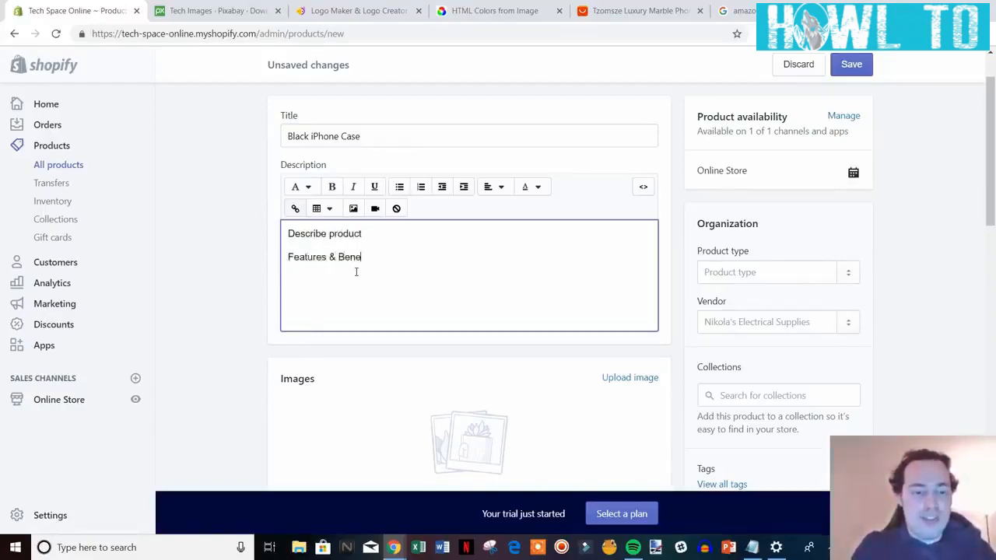
pyautogui.write('fits')
pyautogui.press('Return')
pyautogui.press('Return')
pyautogui.press('BackSpace')
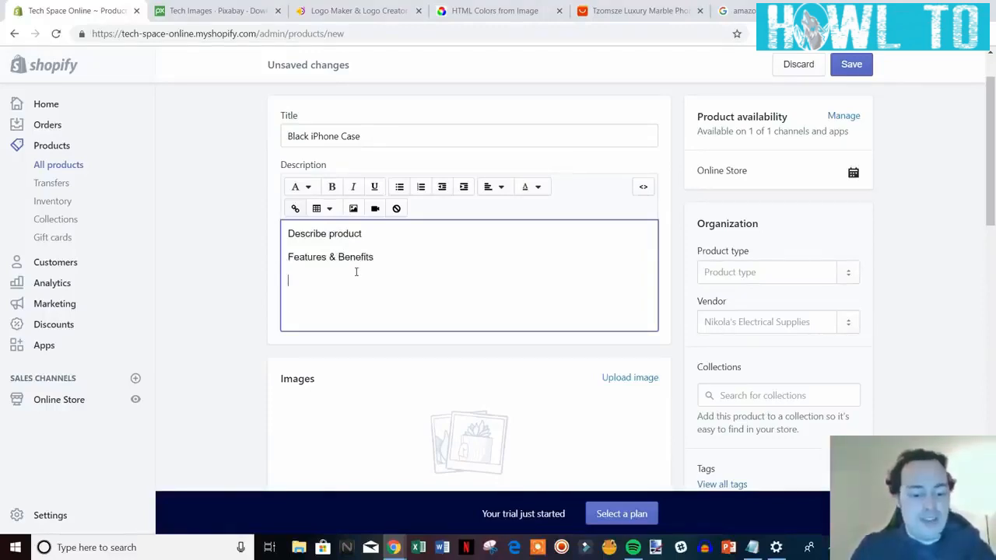
pyautogui.write('AQs')
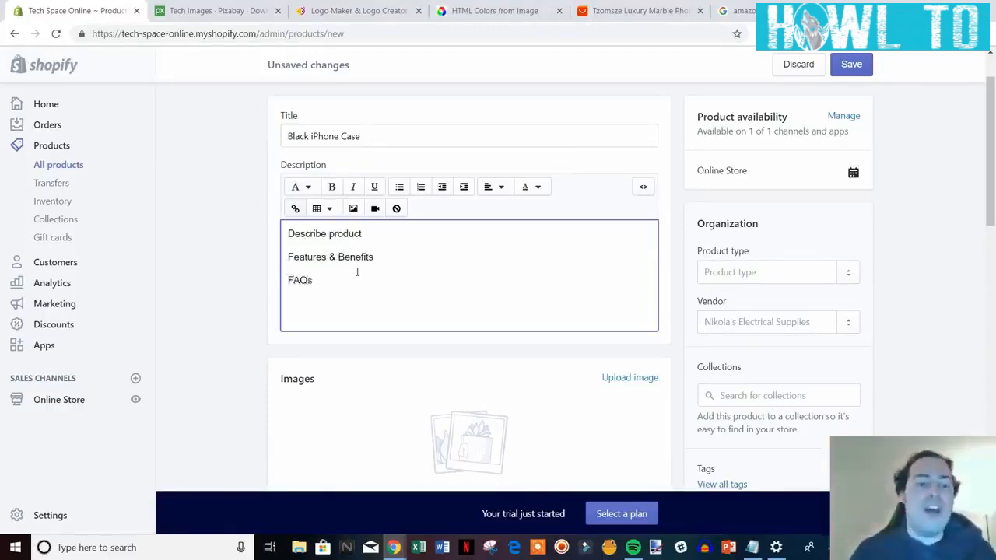
pyautogui.scroll(-2, 205, 329)
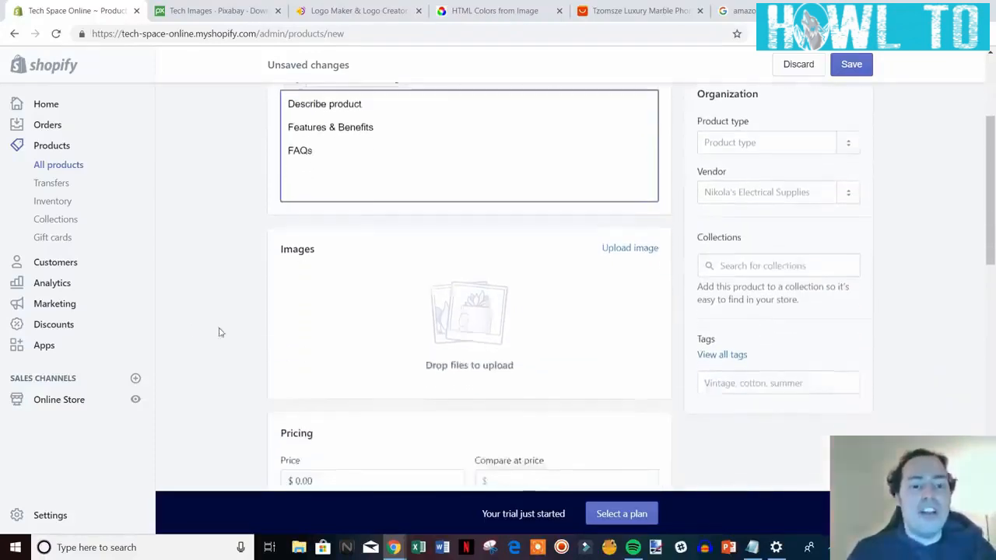
pyautogui.click(222, 312)
pyautogui.scroll(1, 273, 311)
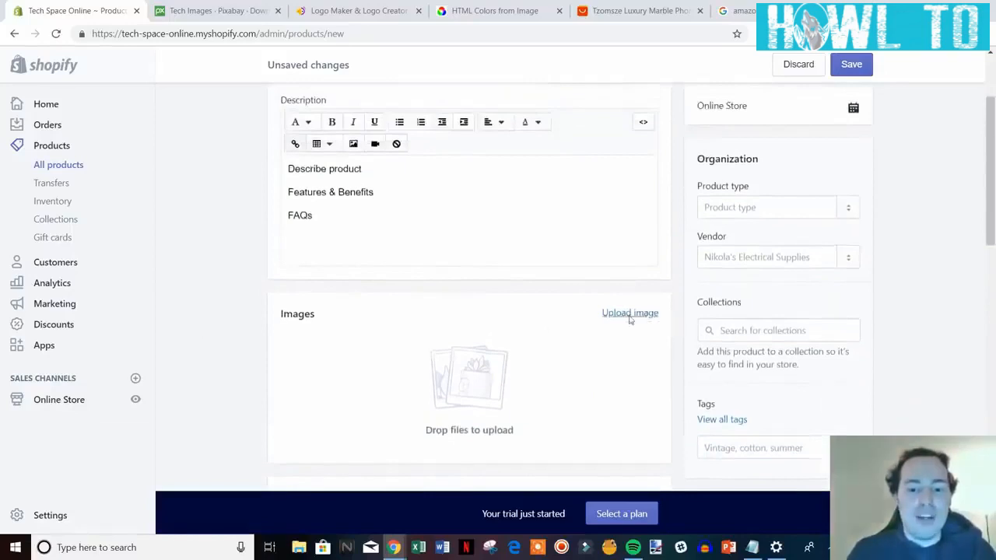
# Upload the black iphone case image file to the product's Images section.
pyautogui.click(631, 315)
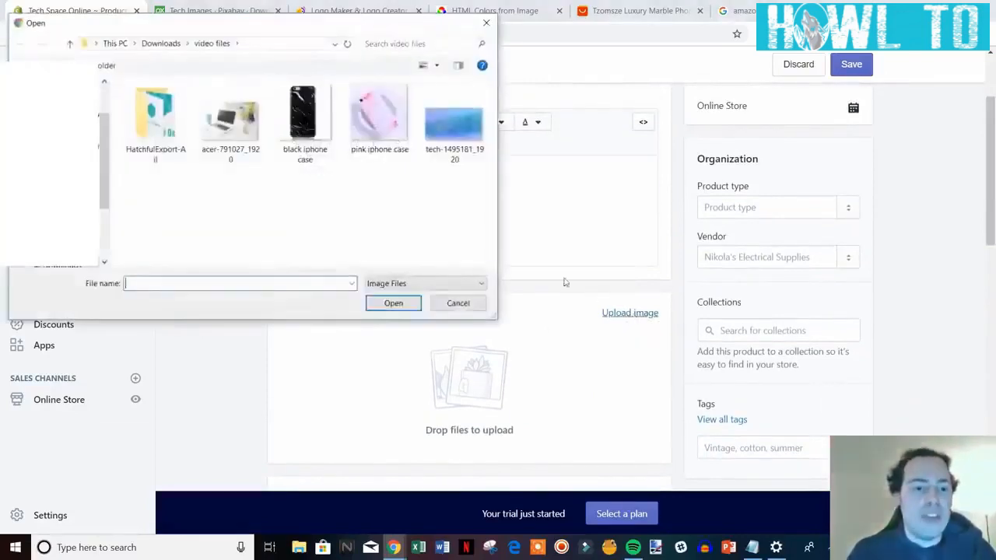
pyautogui.doubleClick(308, 133)
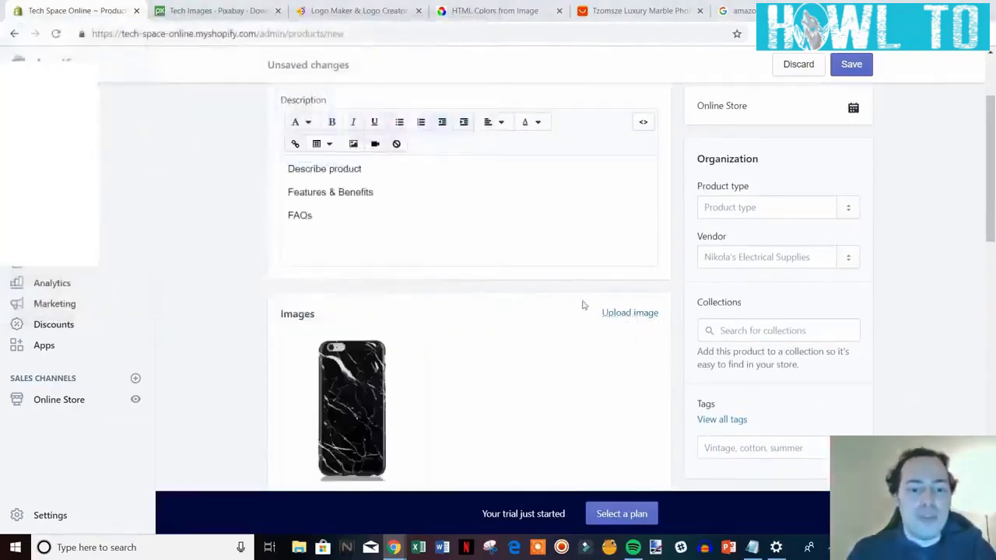
pyautogui.scroll(-1, 583, 304)
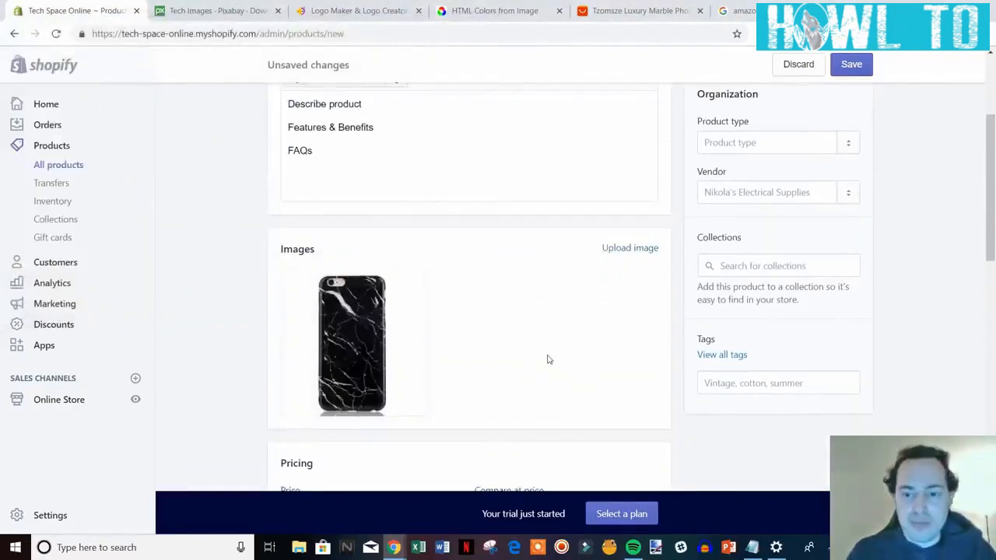
pyautogui.scroll(1, 859, 218)
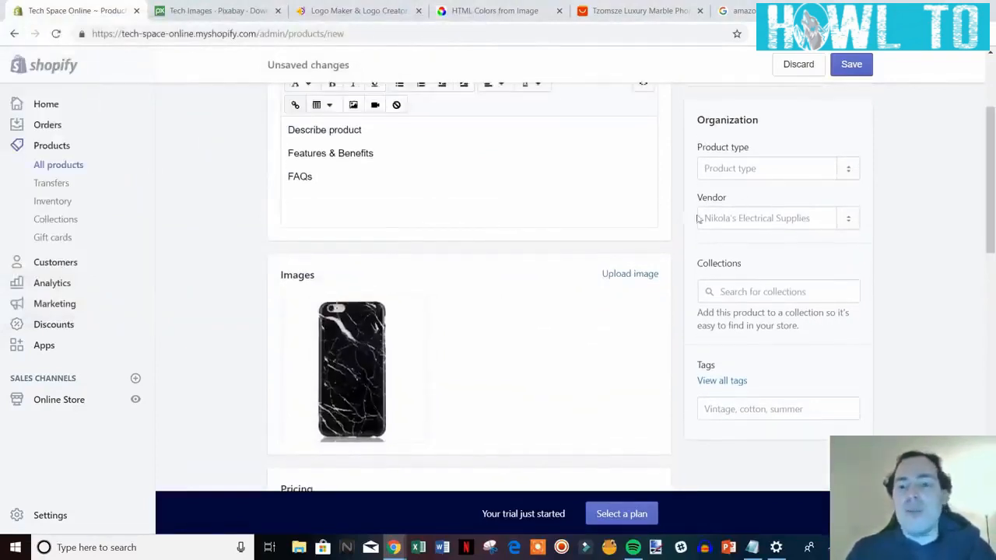
# Enter 'iphone case' in the Product type field and add it as a new type.
pyautogui.click(769, 166)
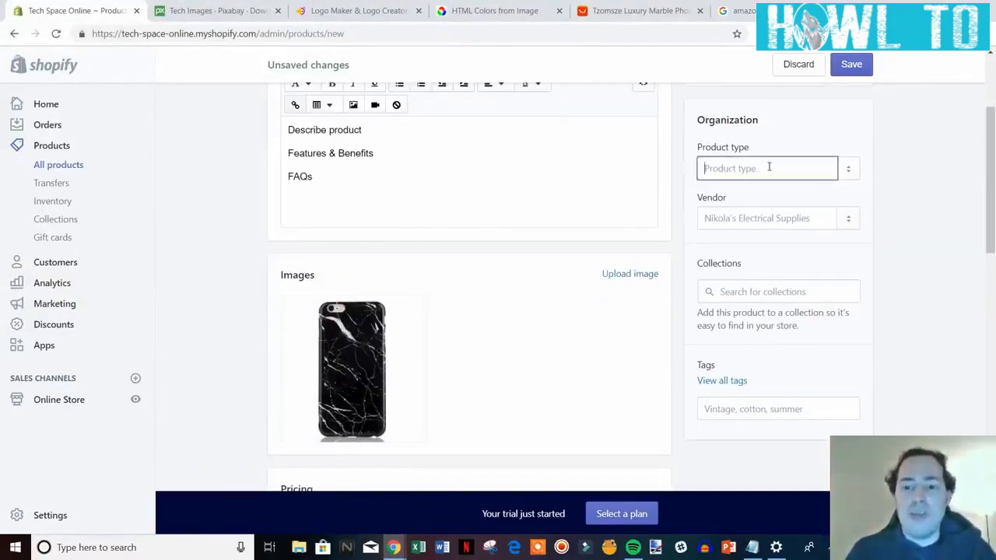
pyautogui.write('iph')
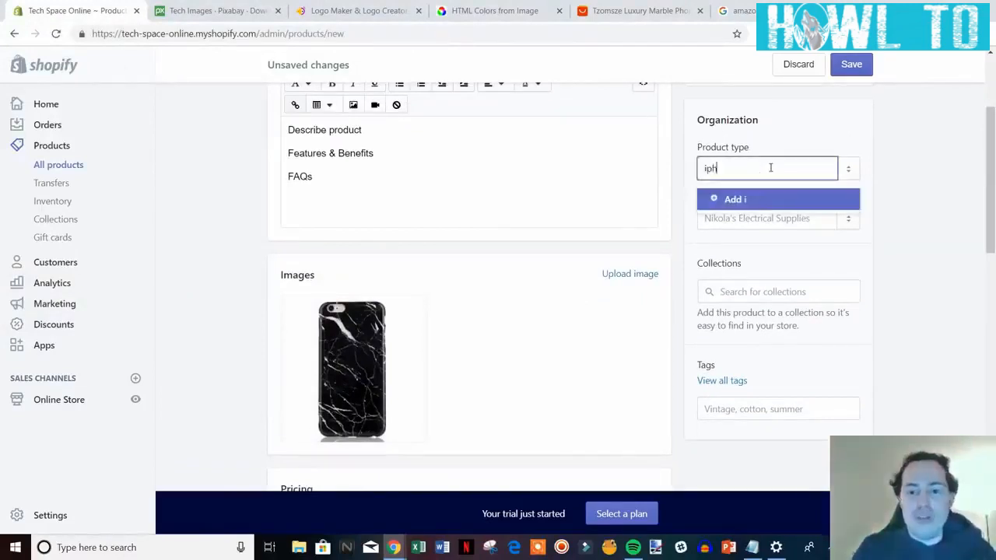
pyautogui.write('one case')
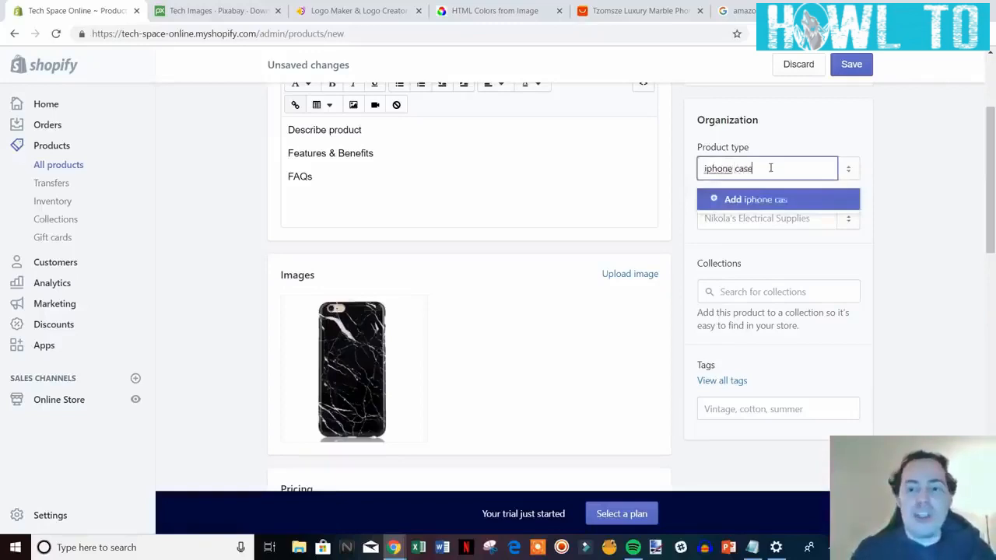
pyautogui.click(724, 204)
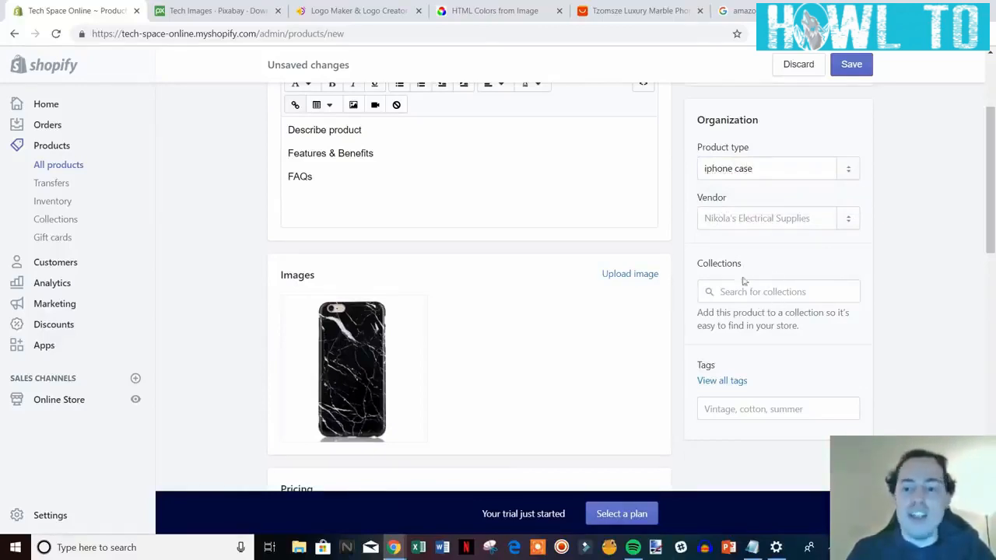
pyautogui.scroll(-1, 967, 351)
pyautogui.scroll(1, 965, 348)
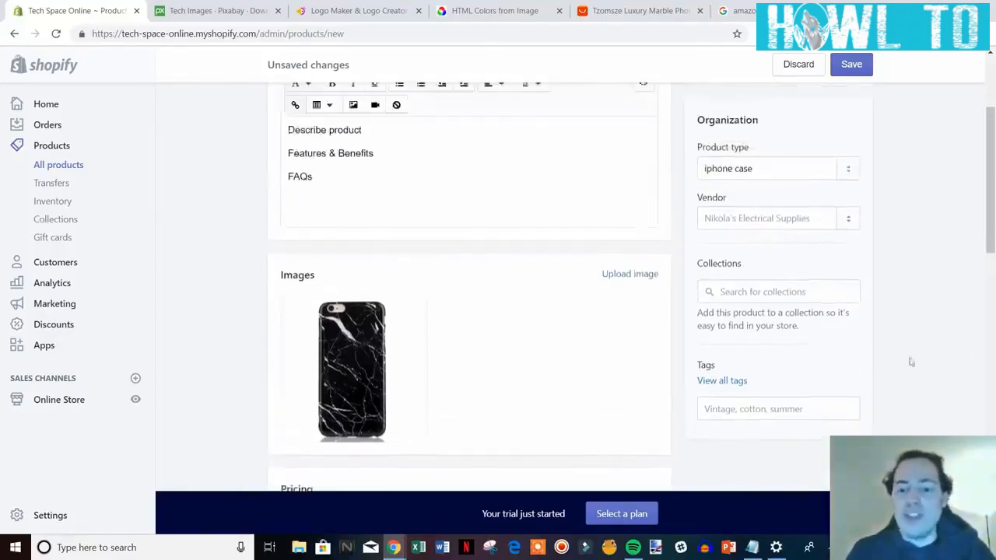
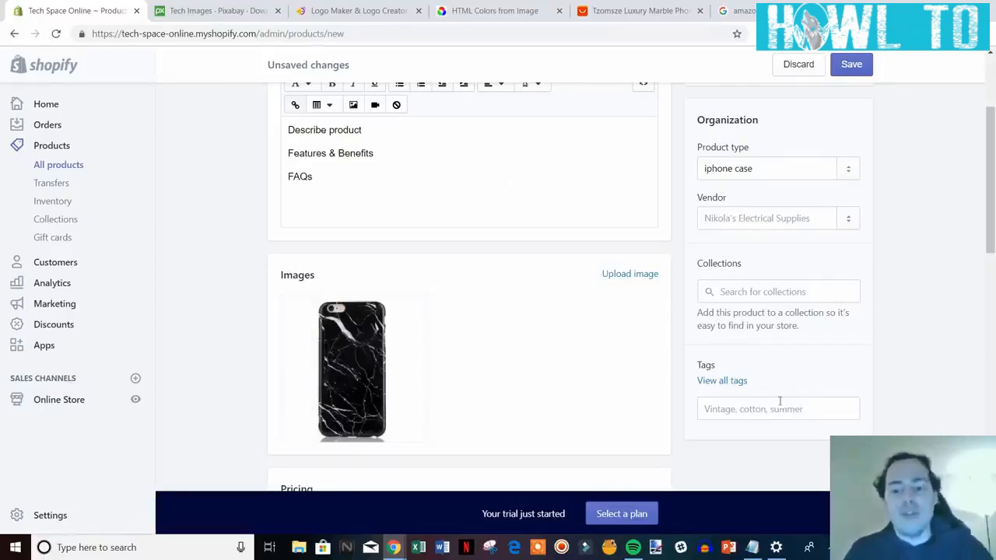
# Add the tags 'iphone case' and 'black' to the product.
pyautogui.click(779, 408)
pyautogui.write('iphone case')
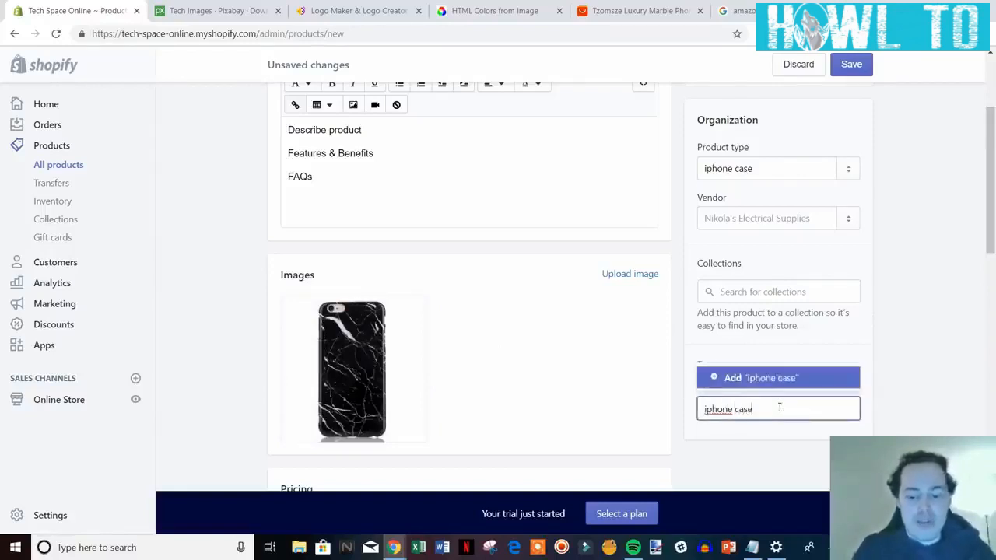
pyautogui.press('Return')
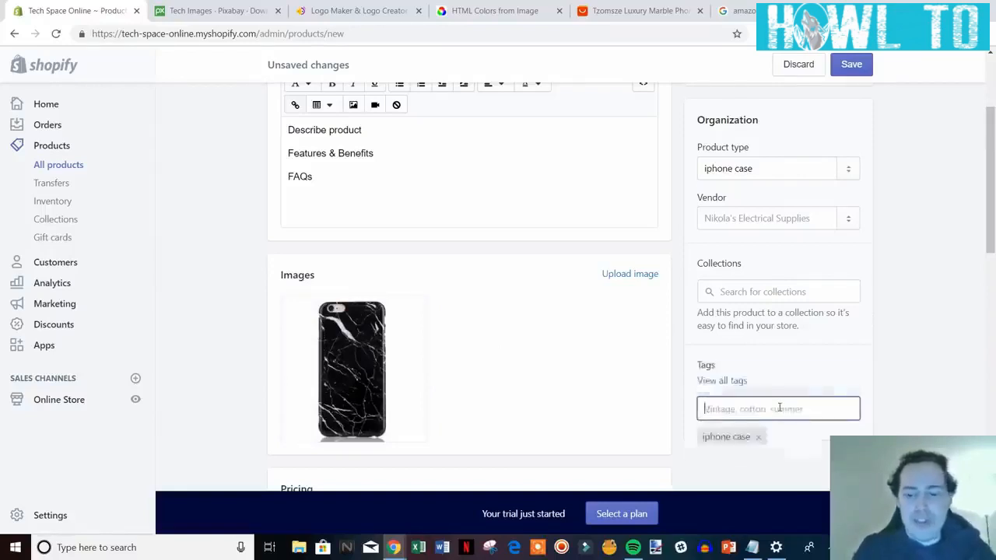
pyautogui.write('black')
pyautogui.press('Return')
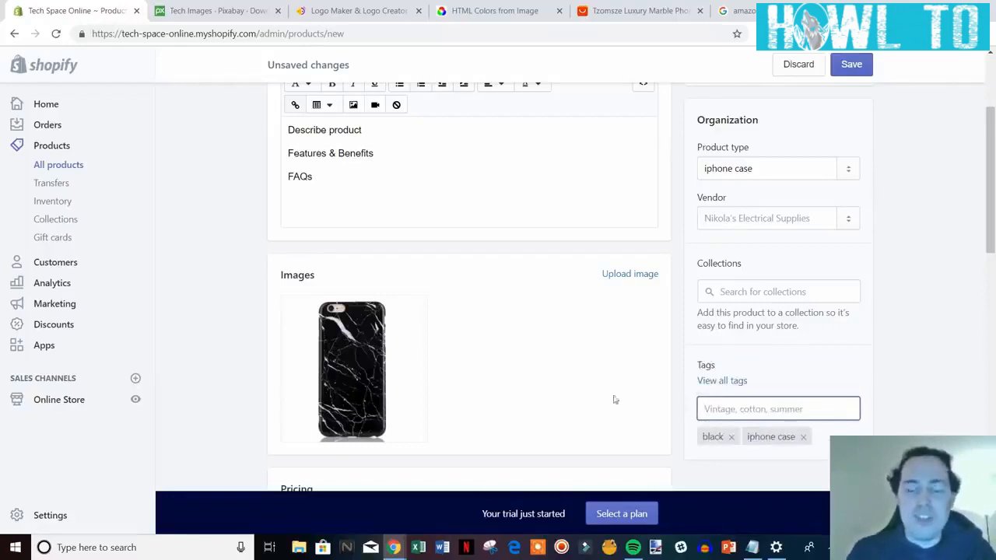
# Check the suggested vendors and dismiss them without choosing one.
pyautogui.scroll(-1, 842, 371)
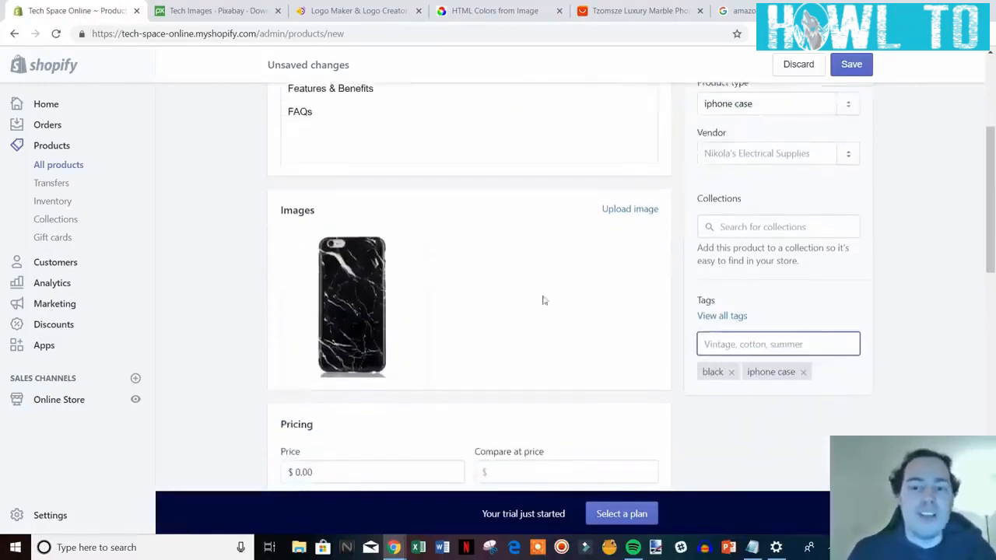
pyautogui.click(787, 155)
pyautogui.click(783, 165)
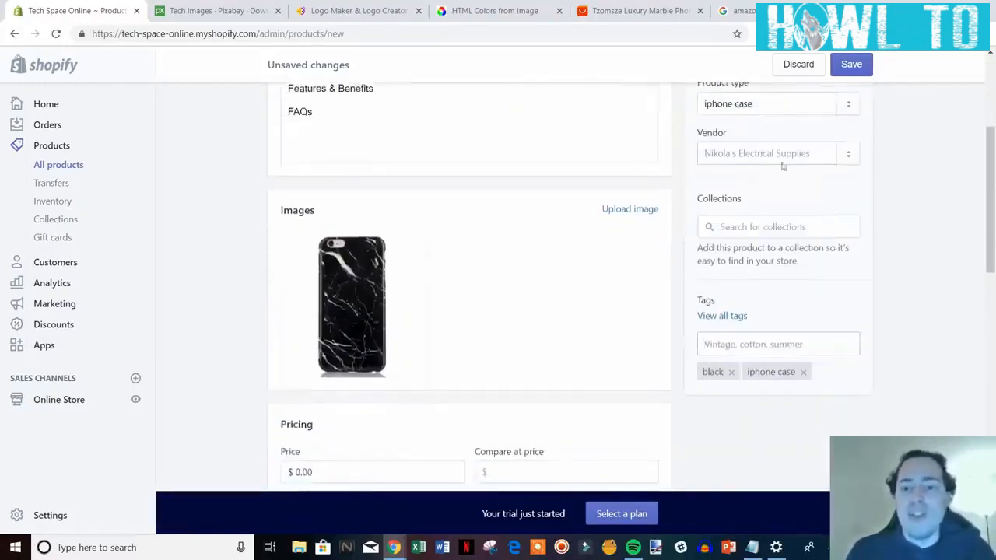
pyautogui.scroll(2, 815, 226)
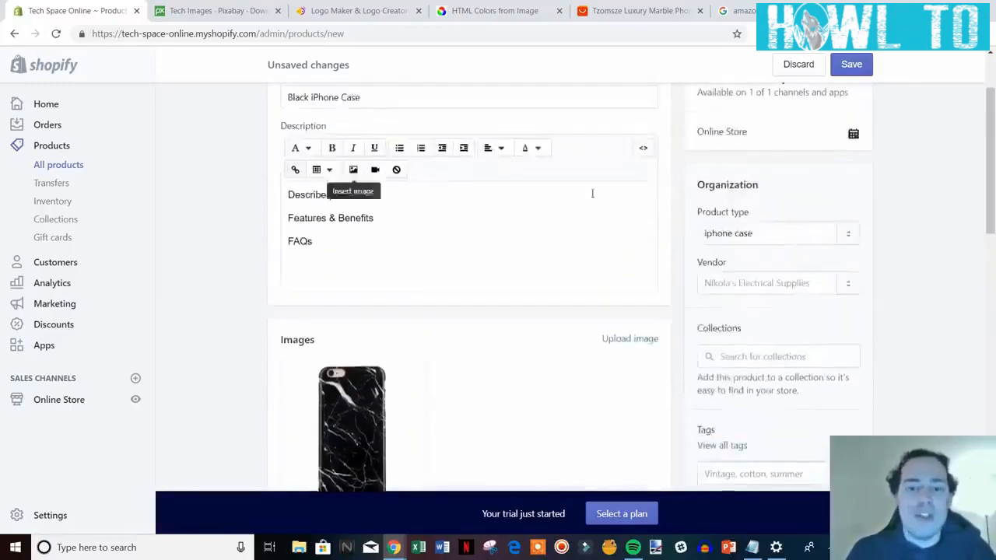
pyautogui.scroll(-1, 905, 299)
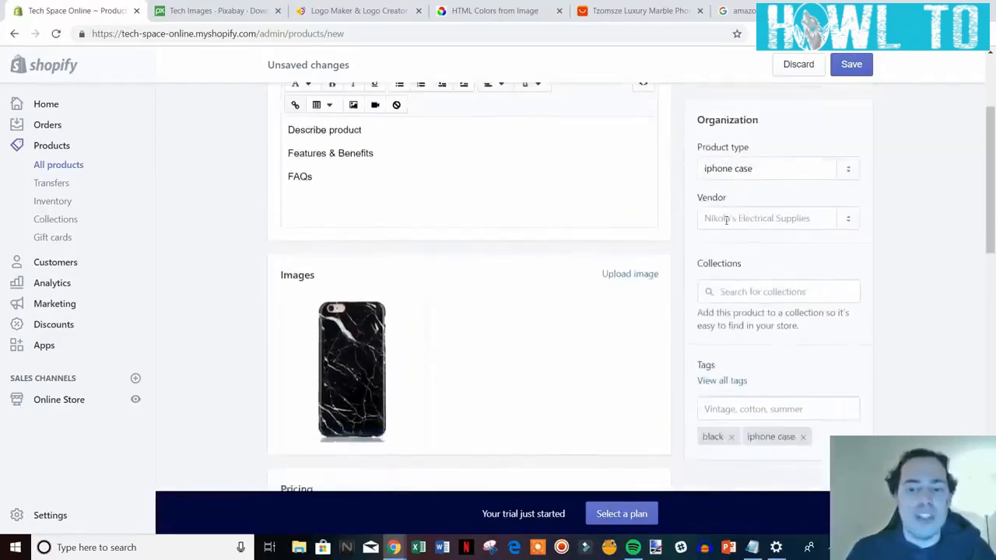
pyautogui.scroll(-2, 740, 218)
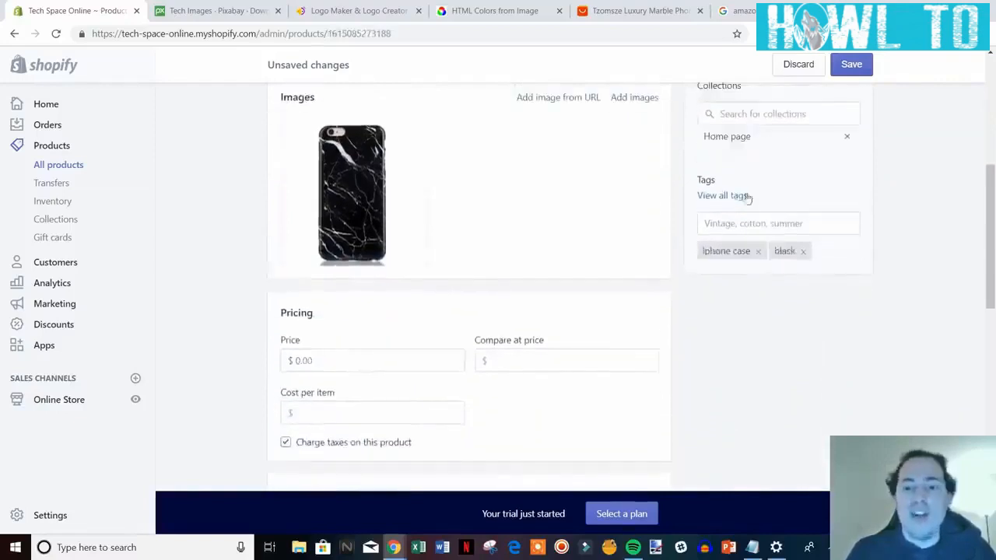
# Enter a price of 14.99 and a compare-at price of 19.99.
pyautogui.scroll(-1, 782, 327)
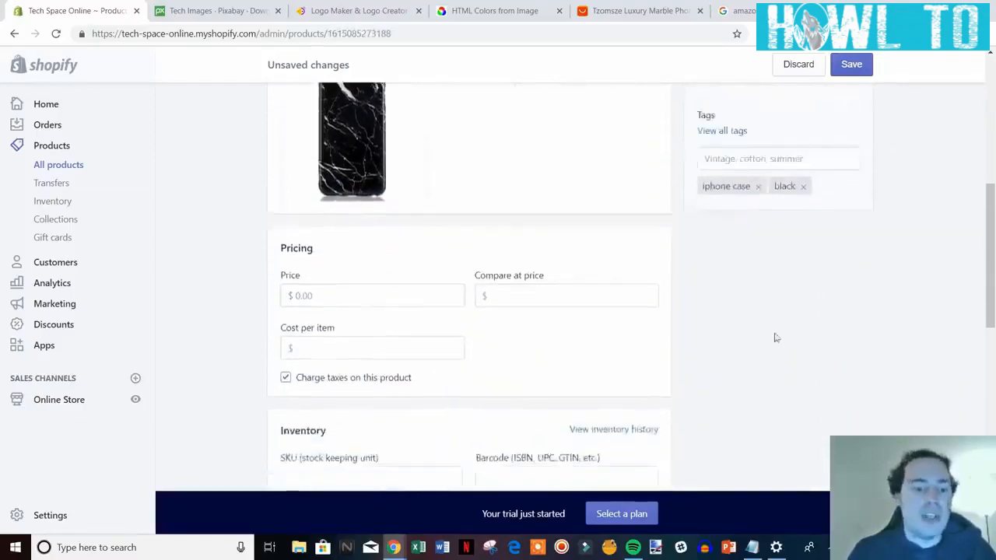
pyautogui.scroll(-1, 404, 311)
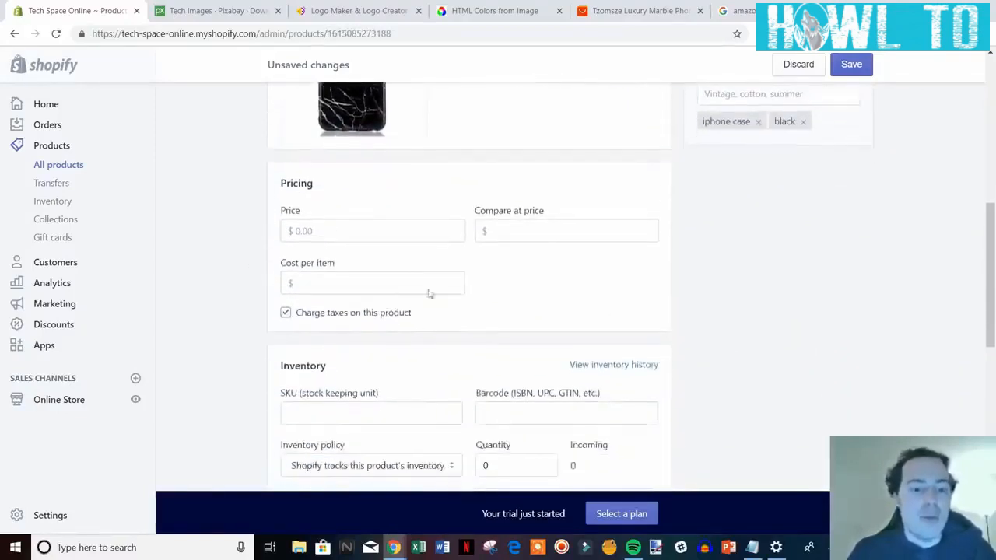
pyautogui.click(374, 234)
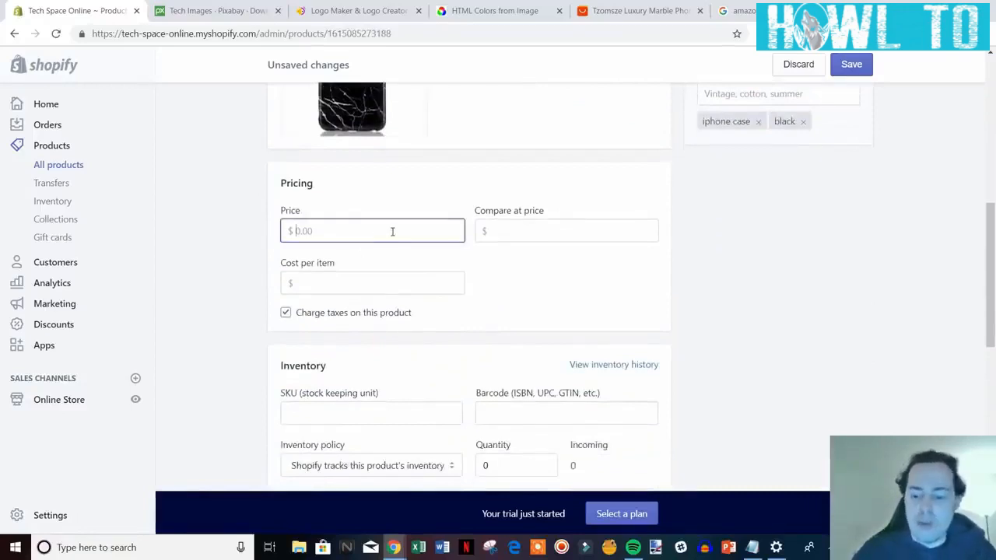
pyautogui.write('14.99')
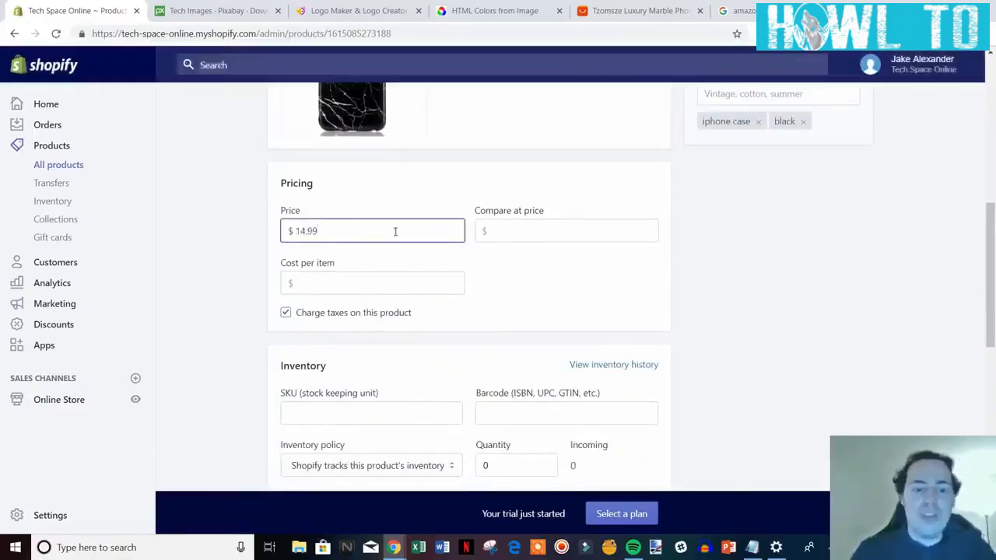
pyautogui.click(596, 225)
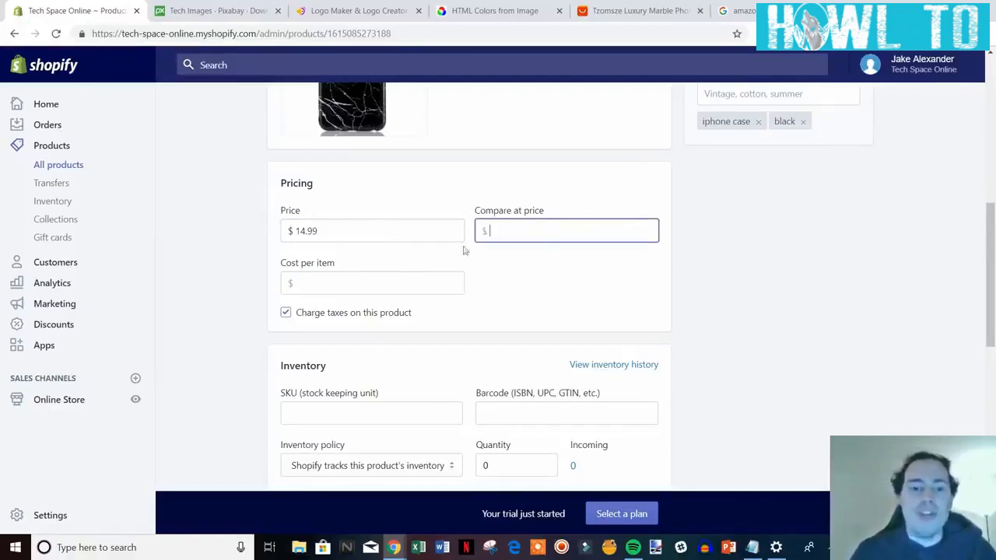
pyautogui.write('19.99')
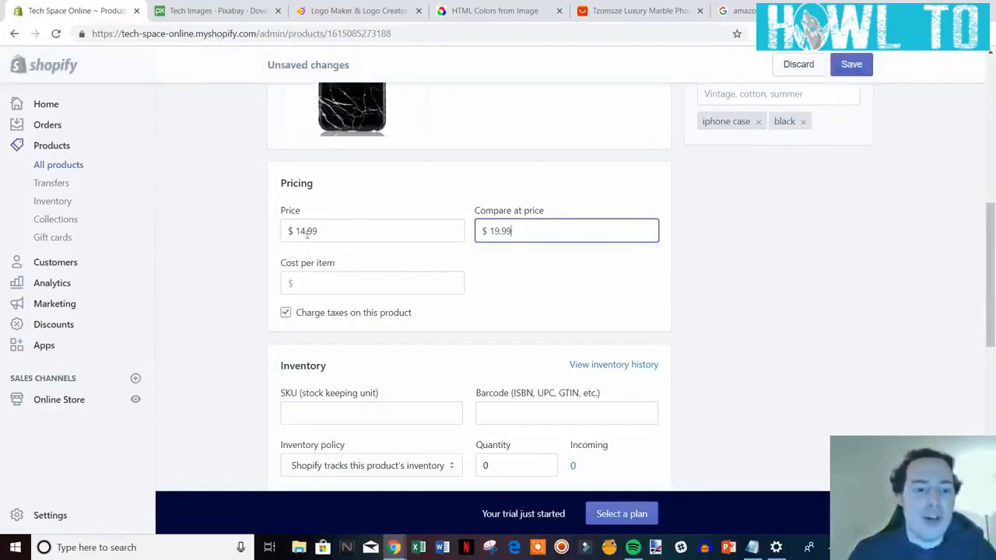
pyautogui.click(692, 288)
pyautogui.scroll(-2, 789, 280)
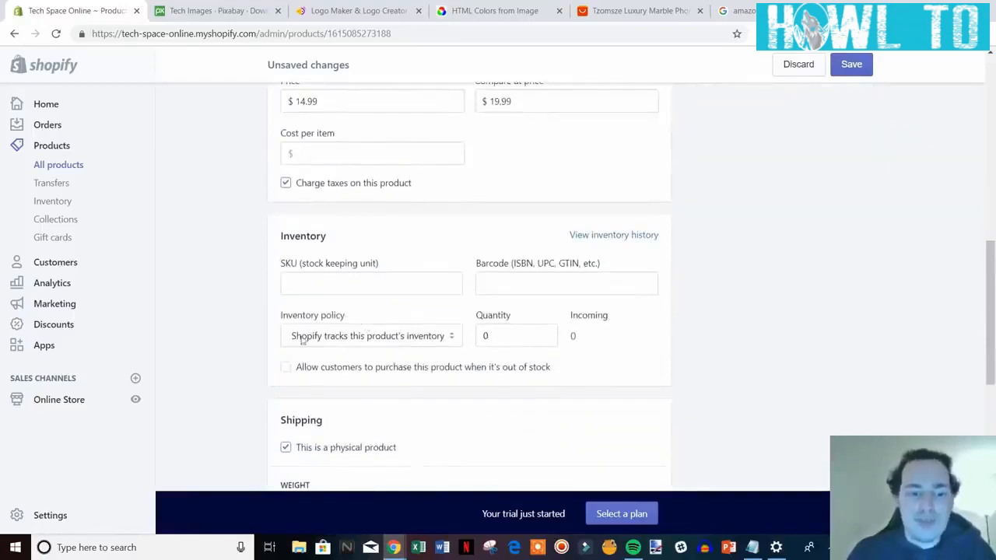
# Raise the inventory quantity to 7 units.
pyautogui.click(493, 339)
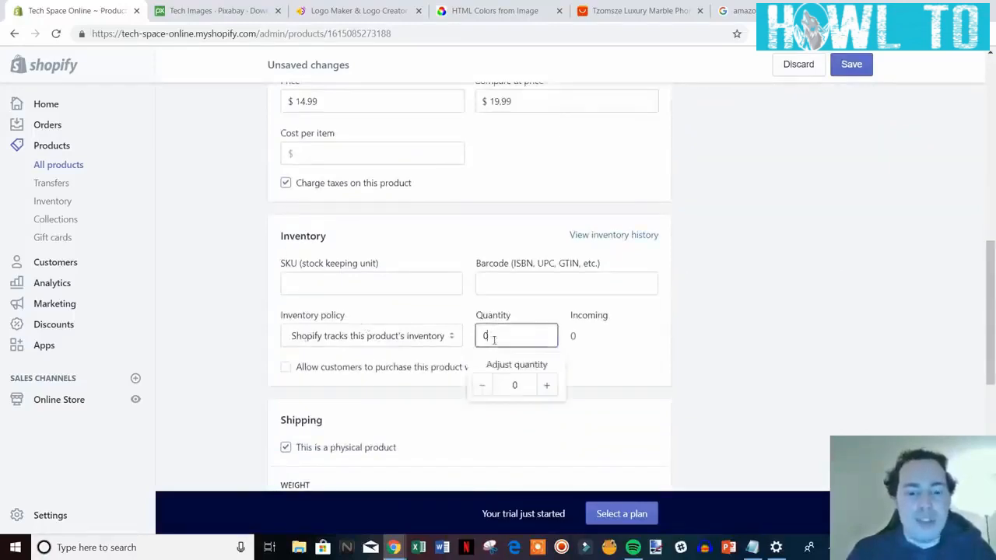
pyautogui.click(546, 386)
pyautogui.click(546, 386)
pyautogui.click(545, 386)
pyautogui.click(545, 386)
pyautogui.click(546, 386)
pyautogui.click(545, 386)
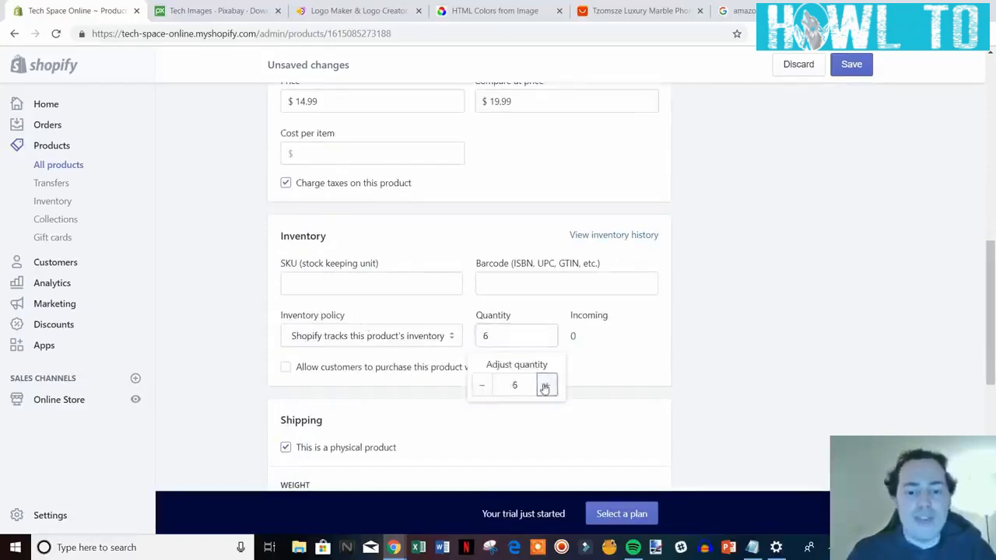
pyautogui.click(546, 386)
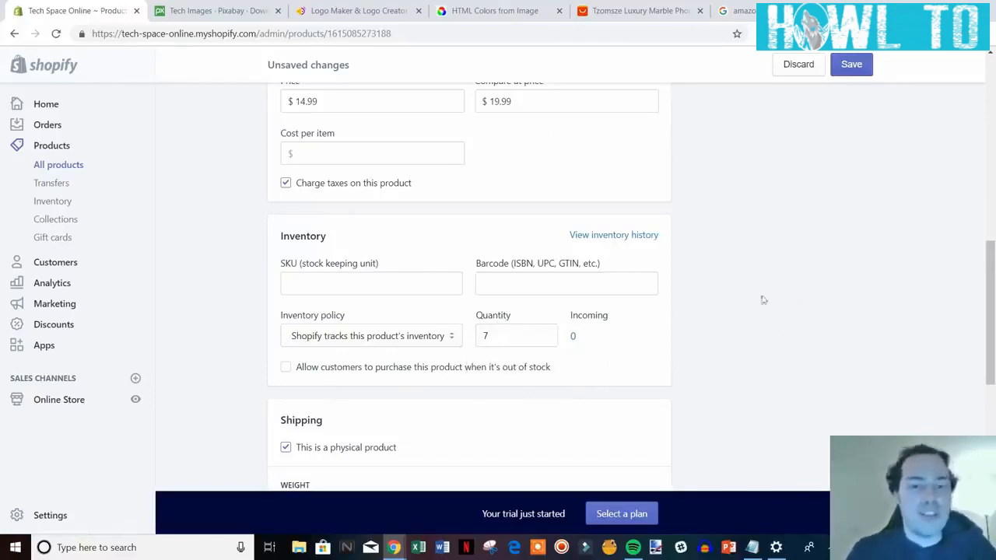
pyautogui.scroll(-1, 691, 329)
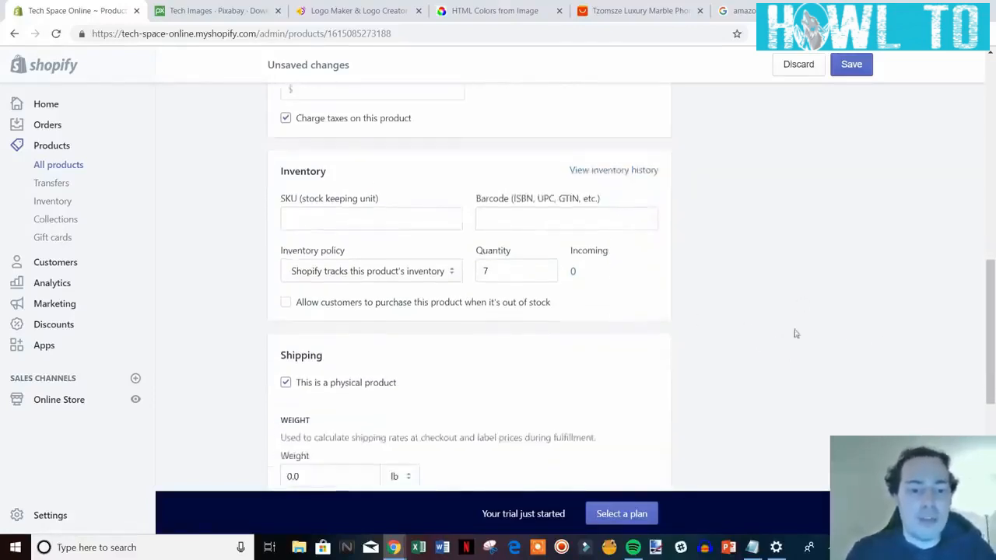
pyautogui.scroll(1, 498, 311)
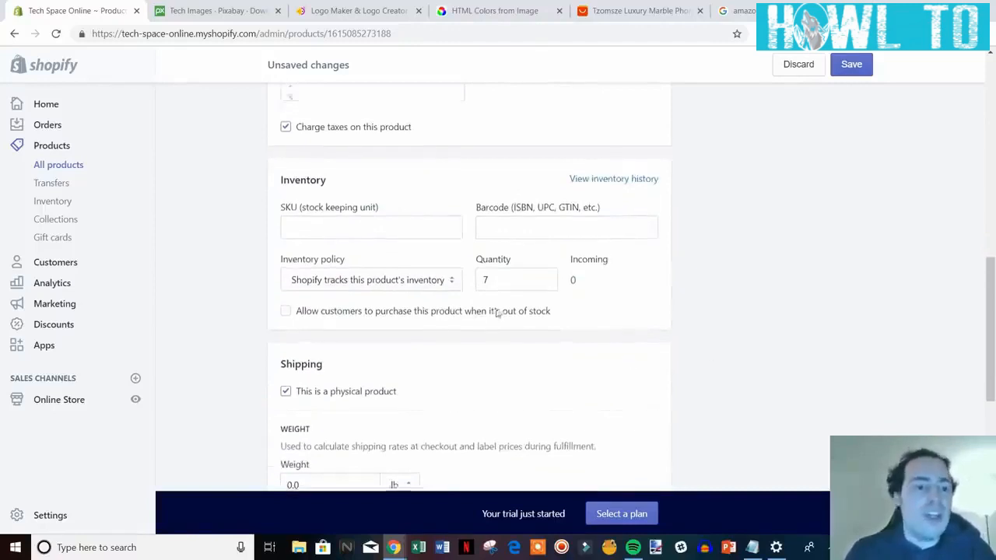
pyautogui.scroll(1, 498, 311)
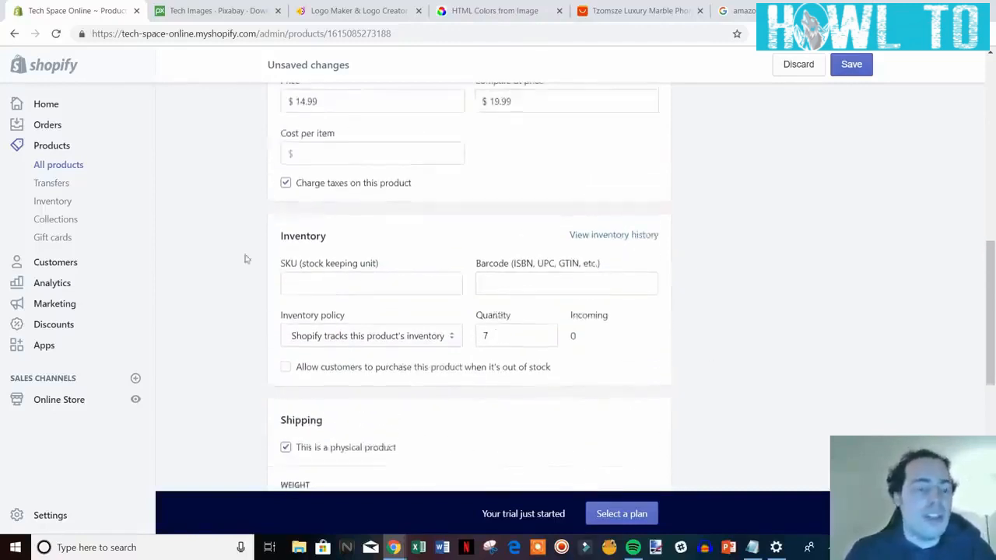
# Enter iphone-case-black as the product's SKU.
pyautogui.click(360, 289)
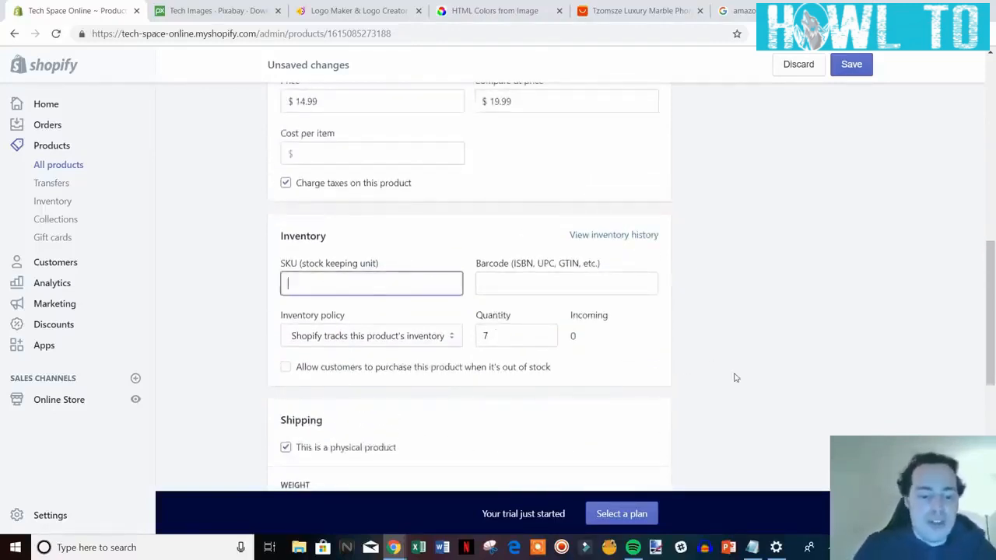
pyautogui.write('iphon')
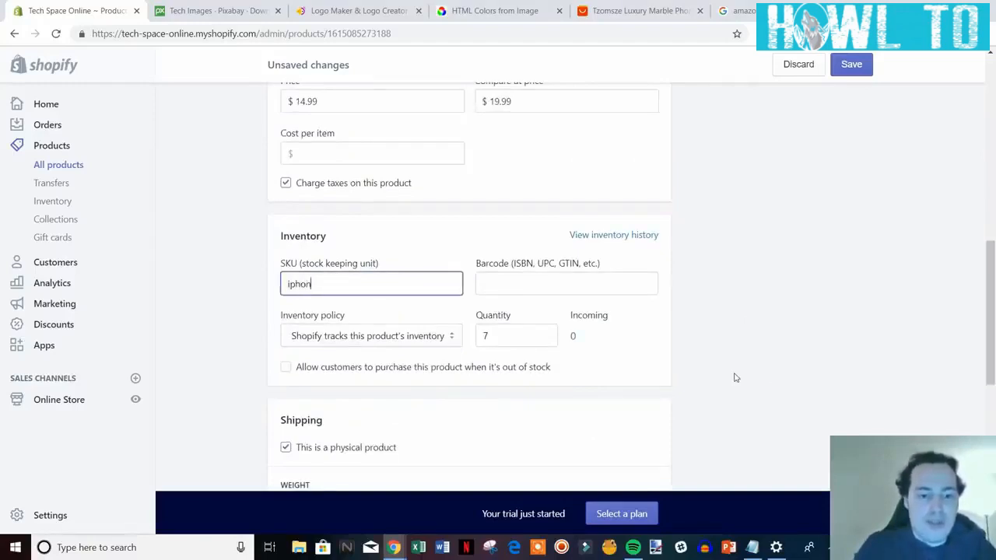
pyautogui.write('e-case-black')
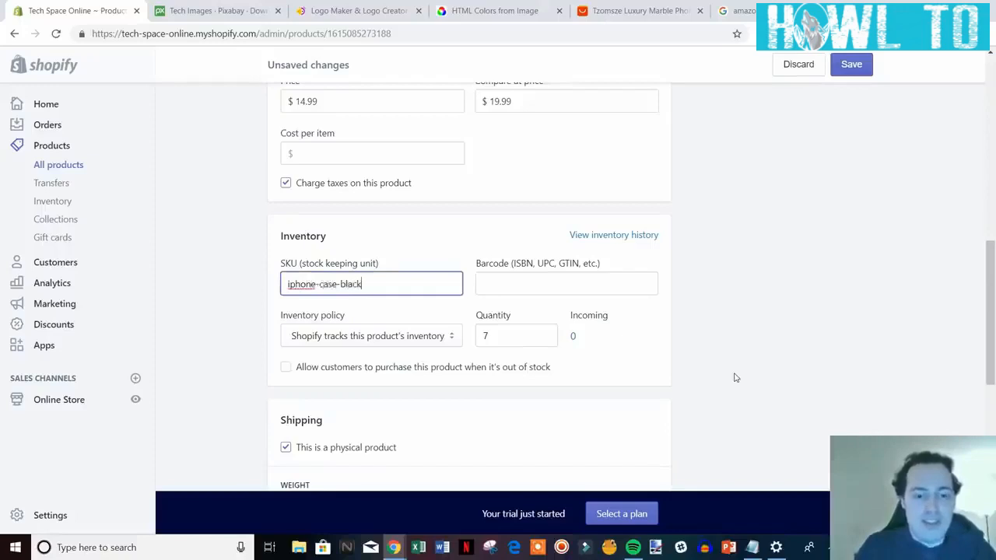
pyautogui.click(739, 371)
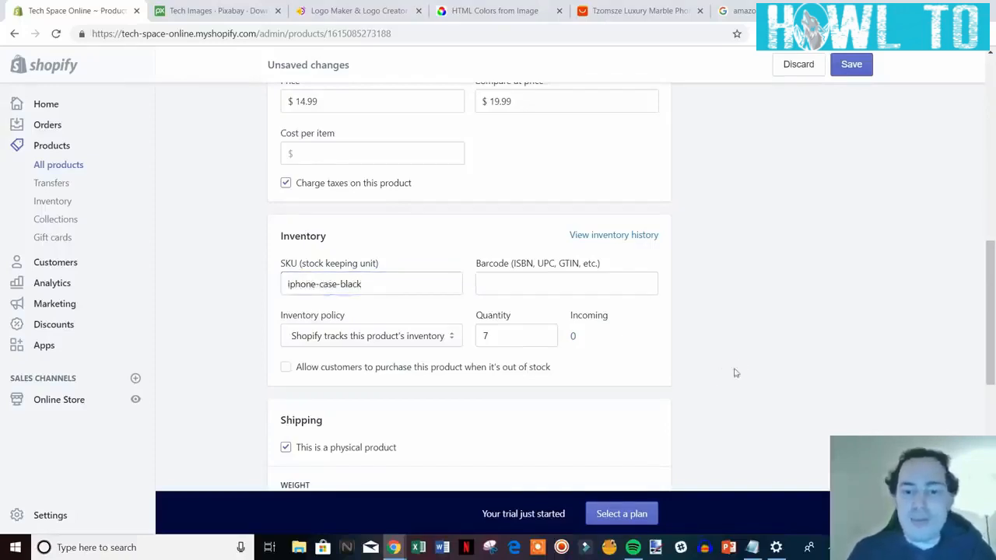
pyautogui.scroll(-1, 720, 369)
# Change the shipping weight to 1.0 lb.
pyautogui.scroll(-1, 665, 282)
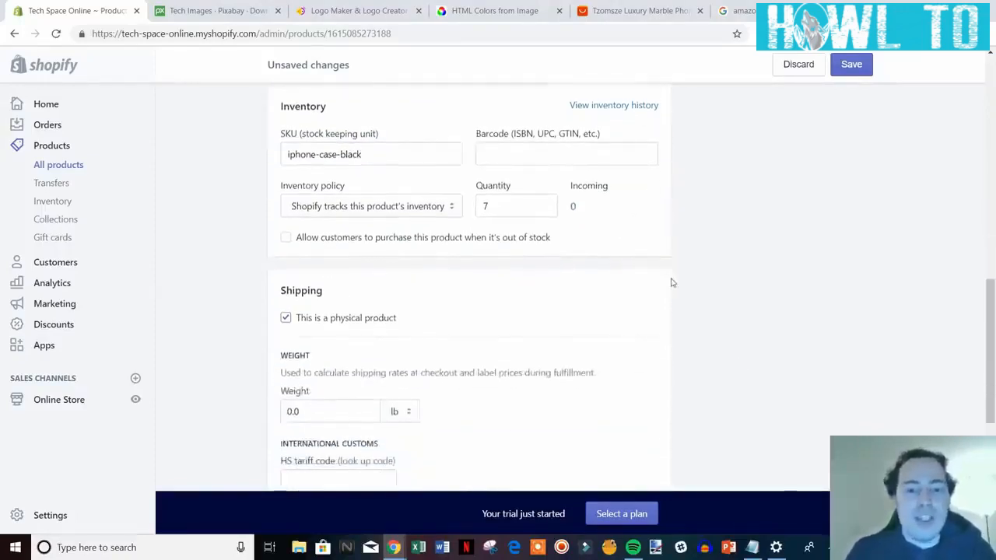
pyautogui.scroll(-1, 853, 273)
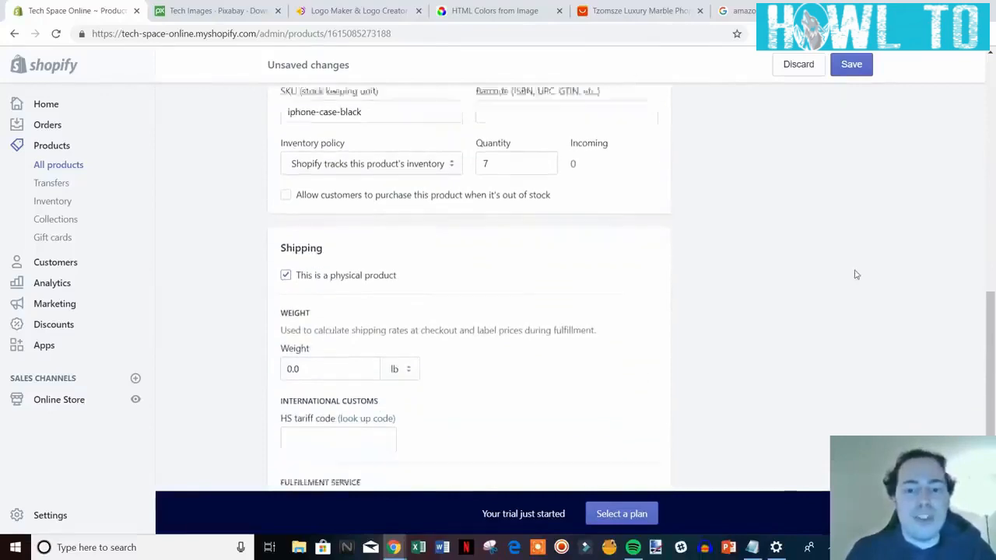
pyautogui.scroll(1, 849, 273)
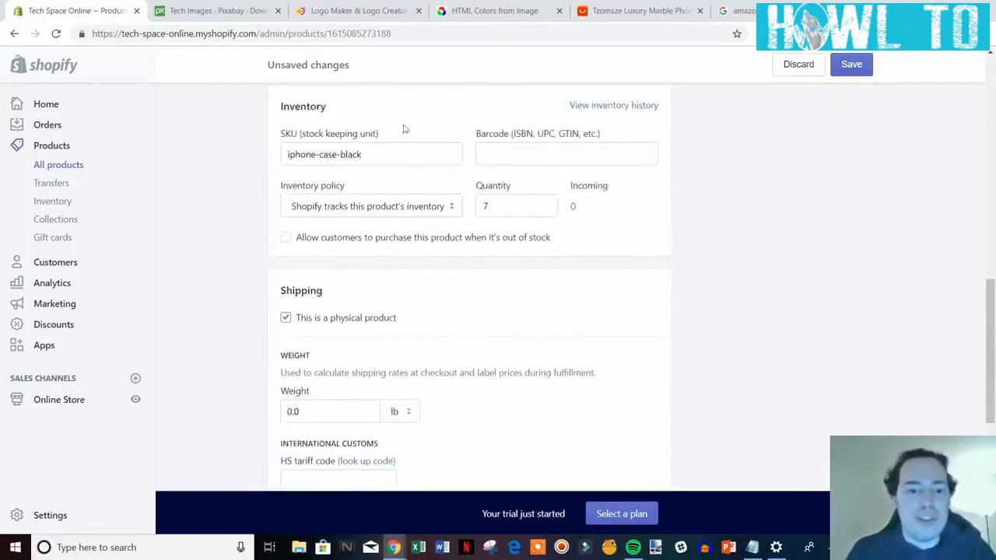
pyautogui.scroll(-2, 727, 260)
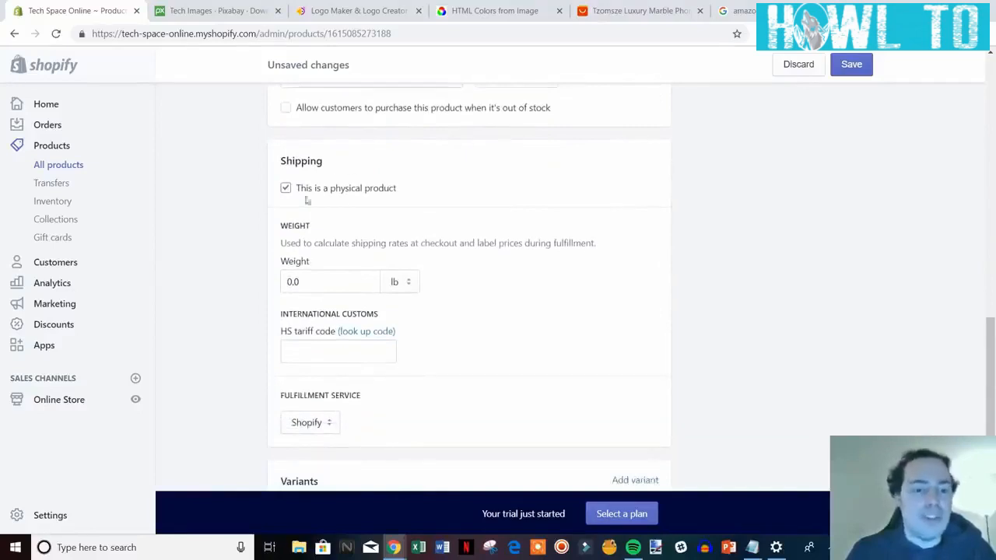
pyautogui.scroll(-1, 740, 280)
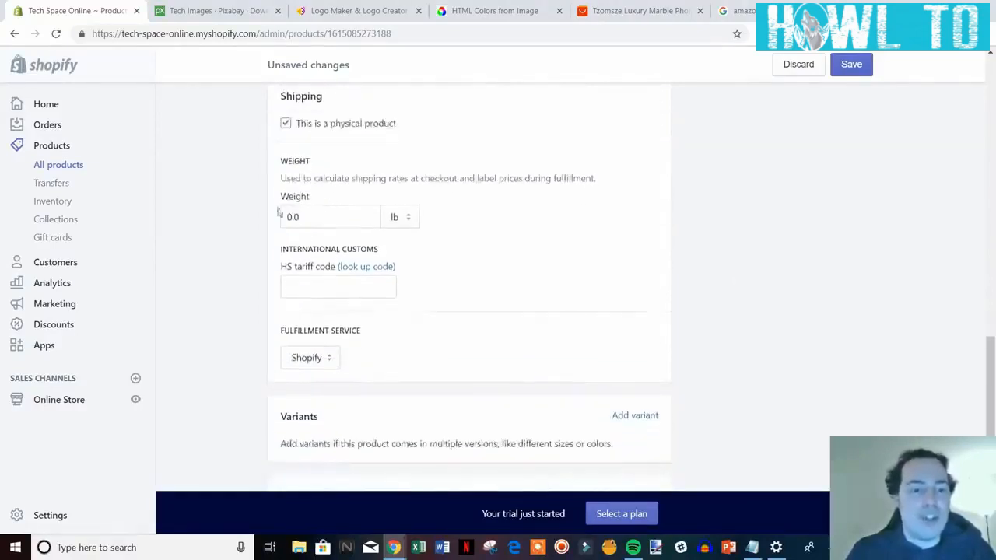
pyautogui.click(308, 221)
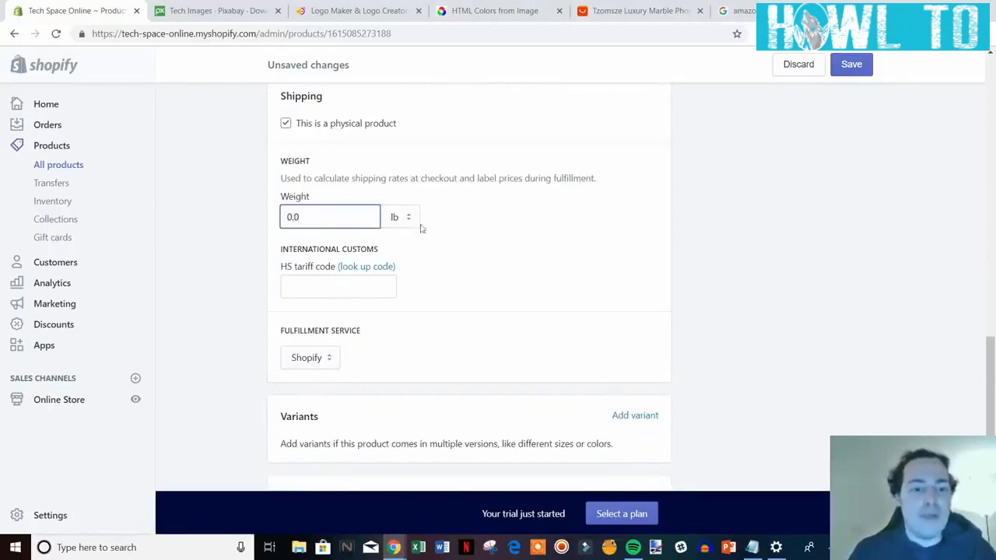
pyautogui.press('BackSpace')
pyautogui.write('1')
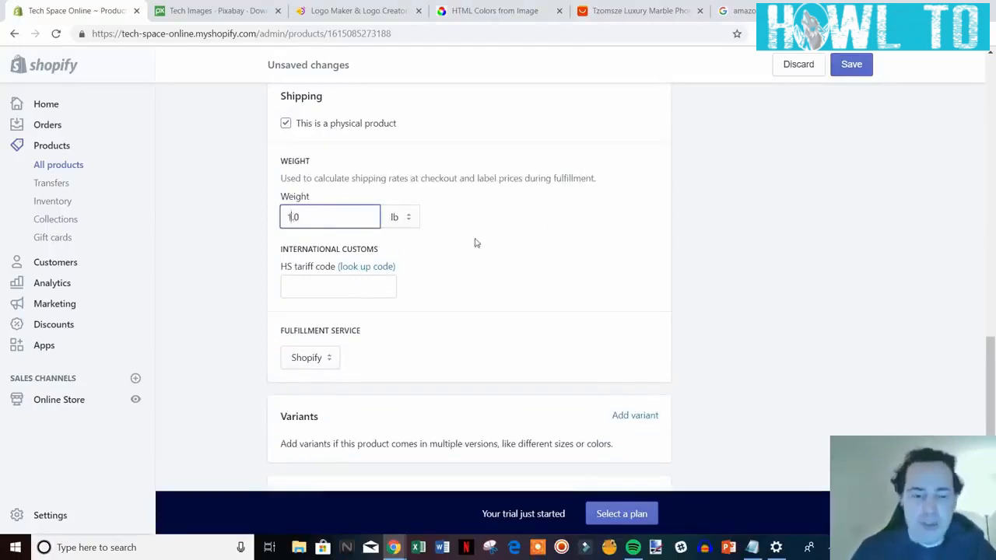
pyautogui.click(726, 266)
# Keep Shopify selected as the fulfillment service.
pyautogui.scroll(-1, 726, 266)
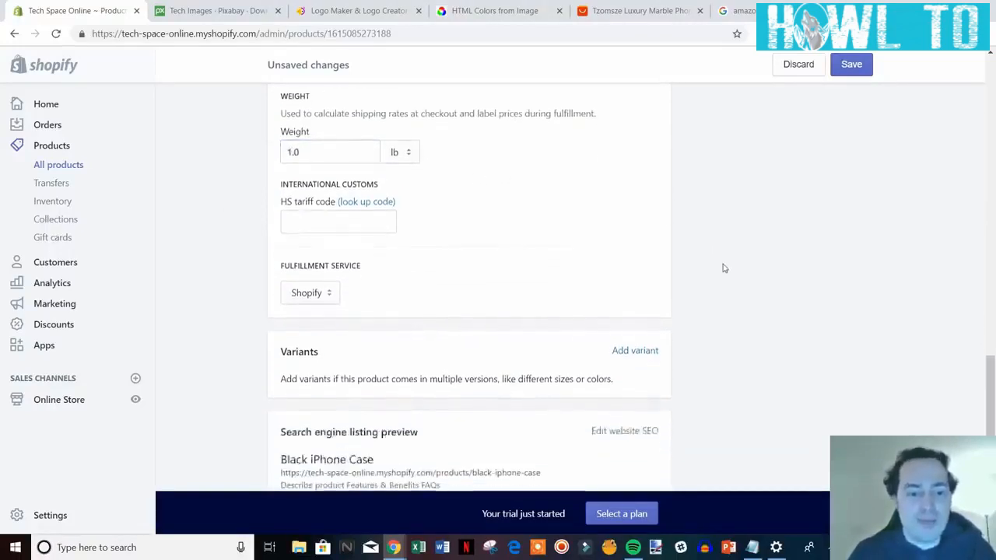
pyautogui.scroll(-1, 690, 263)
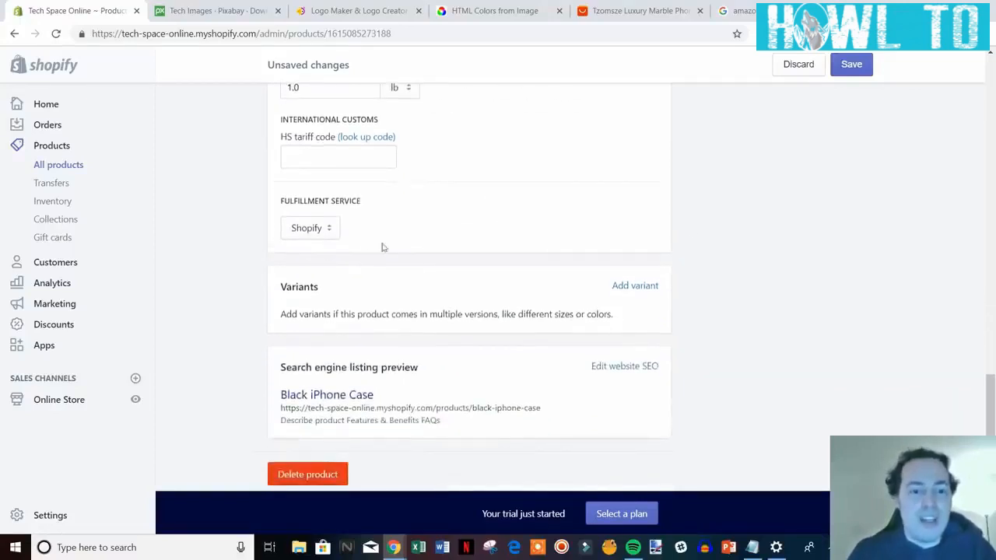
pyautogui.click(314, 229)
pyautogui.click(311, 245)
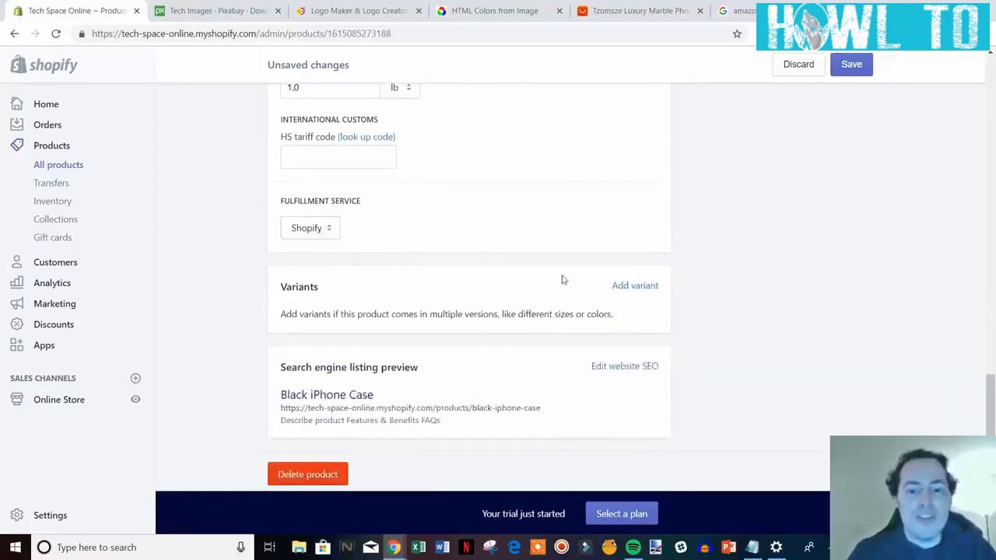
pyautogui.scroll(-1, 467, 276)
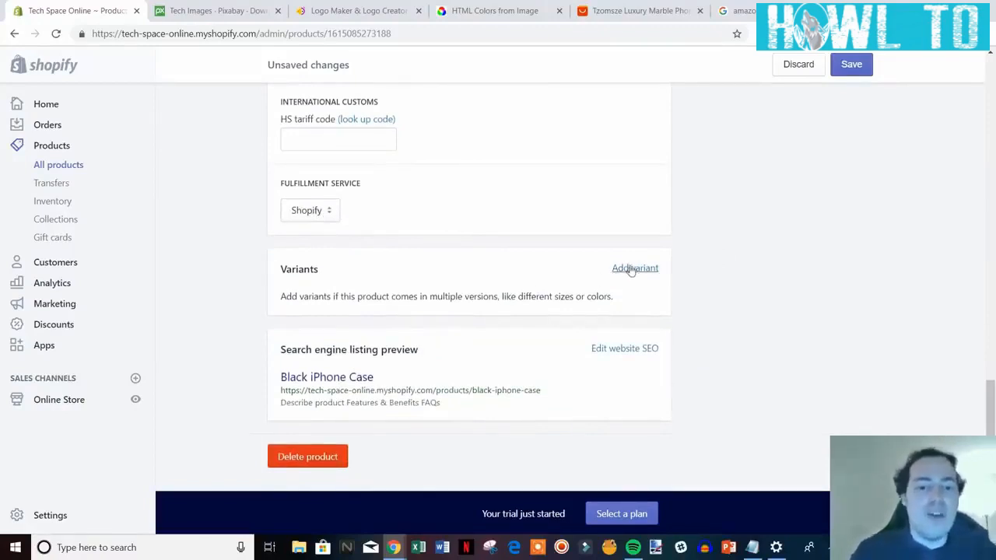
# Add a variant option and rename it from Size to Phone Type.
pyautogui.click(632, 269)
pyautogui.scroll(-1, 789, 318)
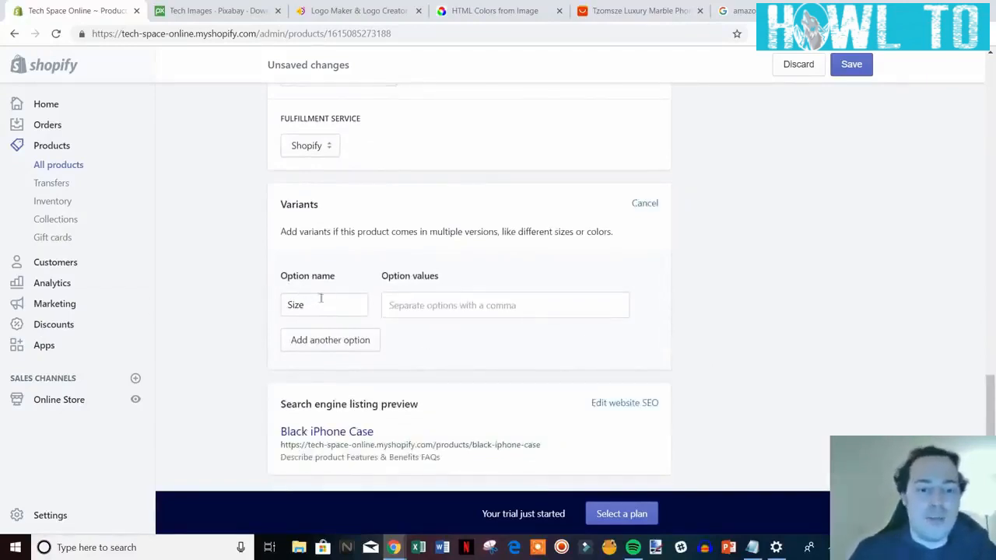
pyautogui.moveTo(318, 307); pyautogui.dragTo(278, 304)
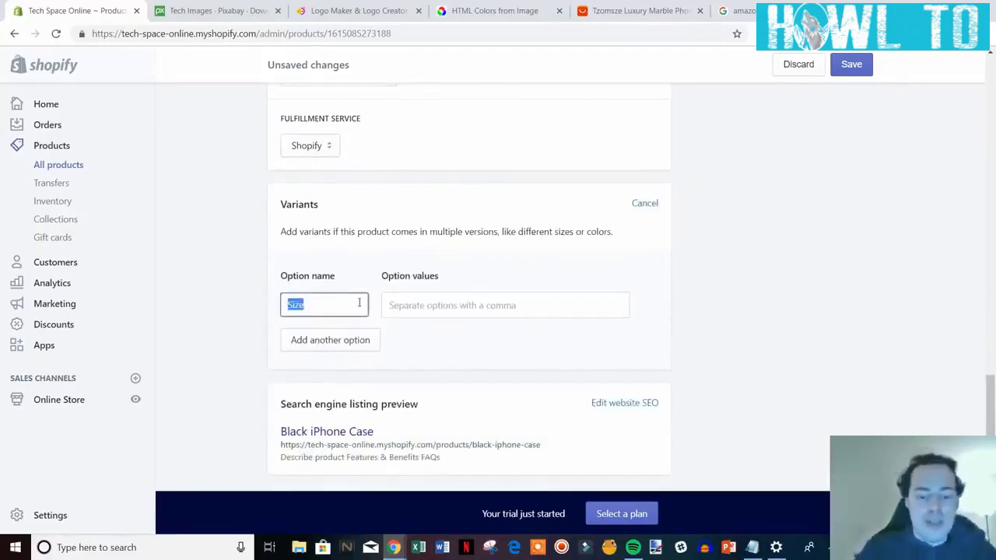
pyautogui.write('Phone Type')
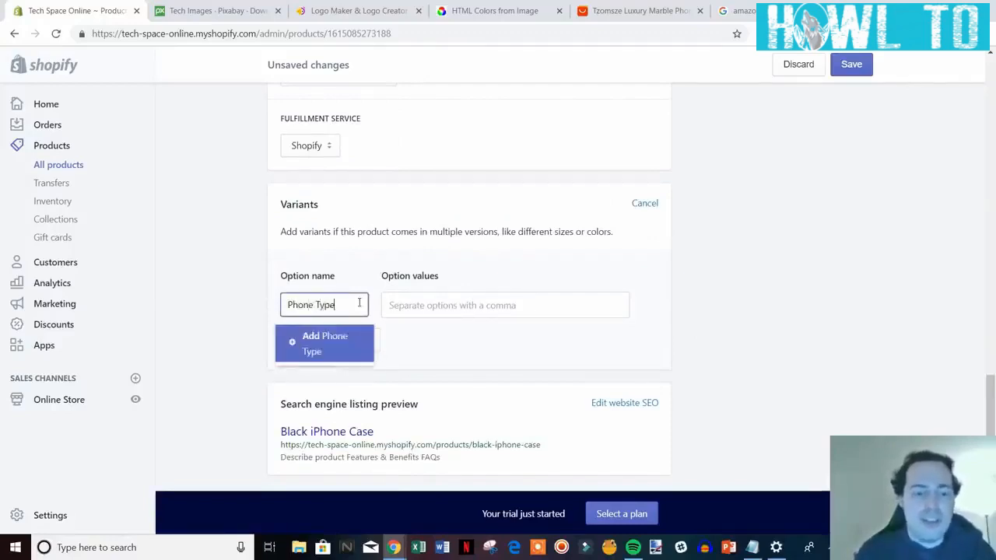
pyautogui.click(322, 340)
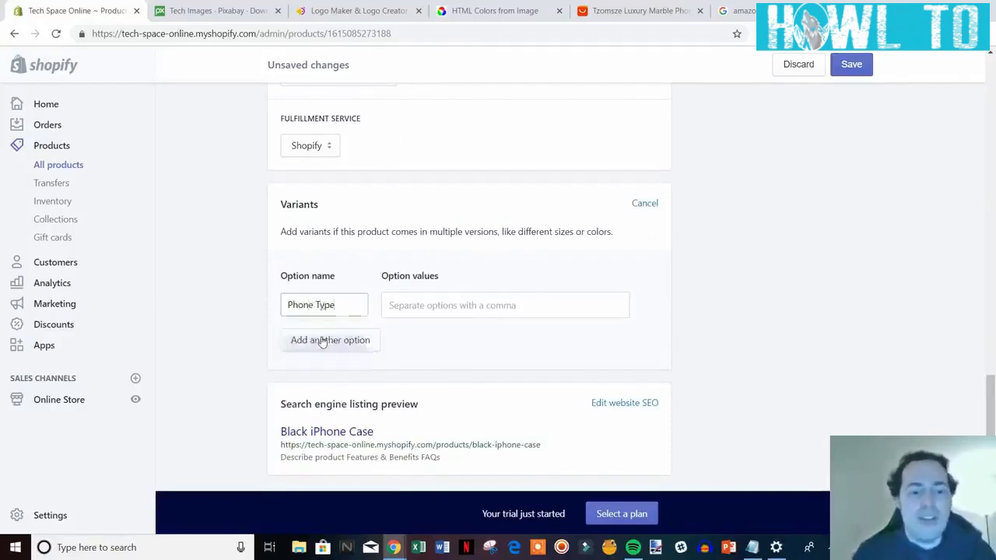
# Enter the option values 6, 6s, 7, 7plus and X.
pyautogui.click(442, 305)
pyautogui.write('i')
pyautogui.press('Return')
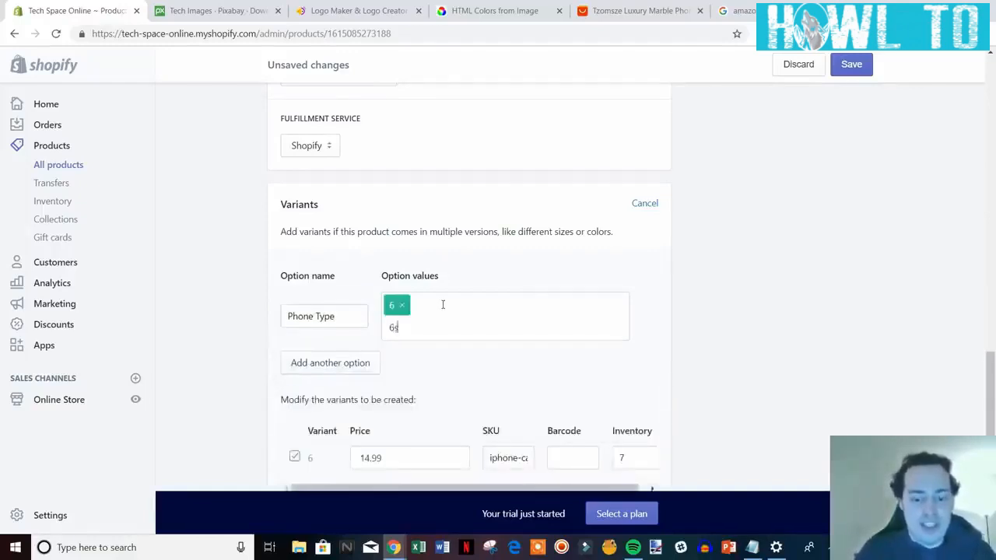
pyautogui.write('6s')
pyautogui.press('Return')
pyautogui.write('7')
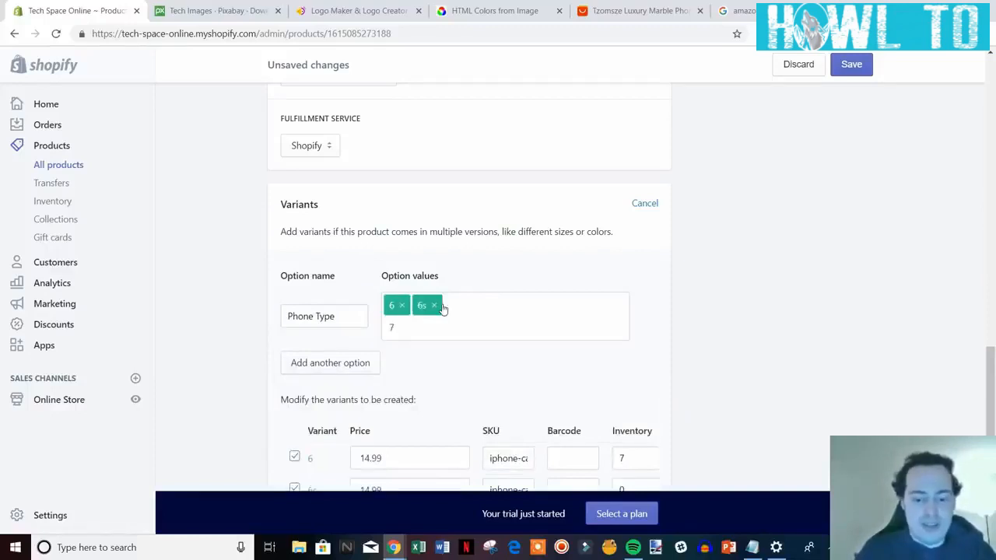
pyautogui.press('Return')
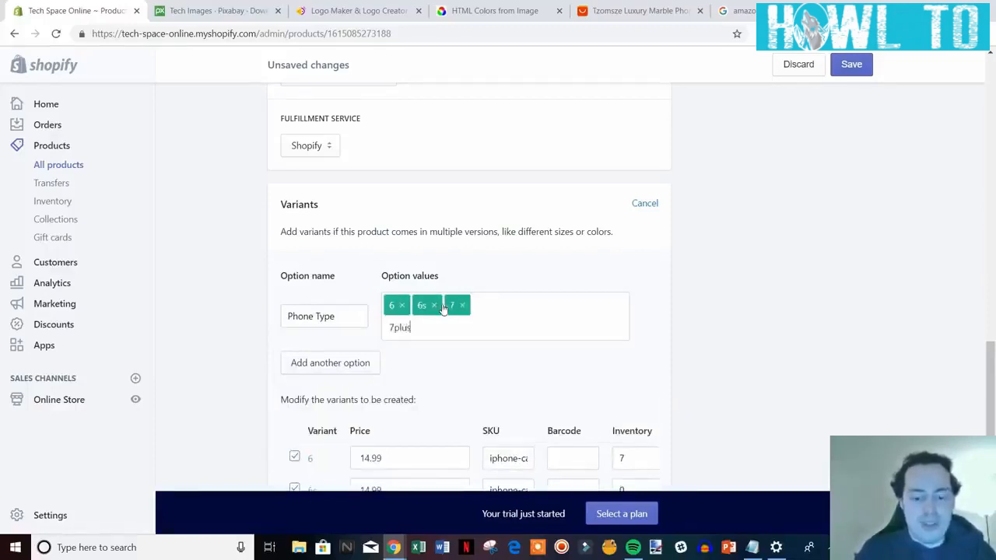
pyautogui.write('7plus')
pyautogui.press('Return')
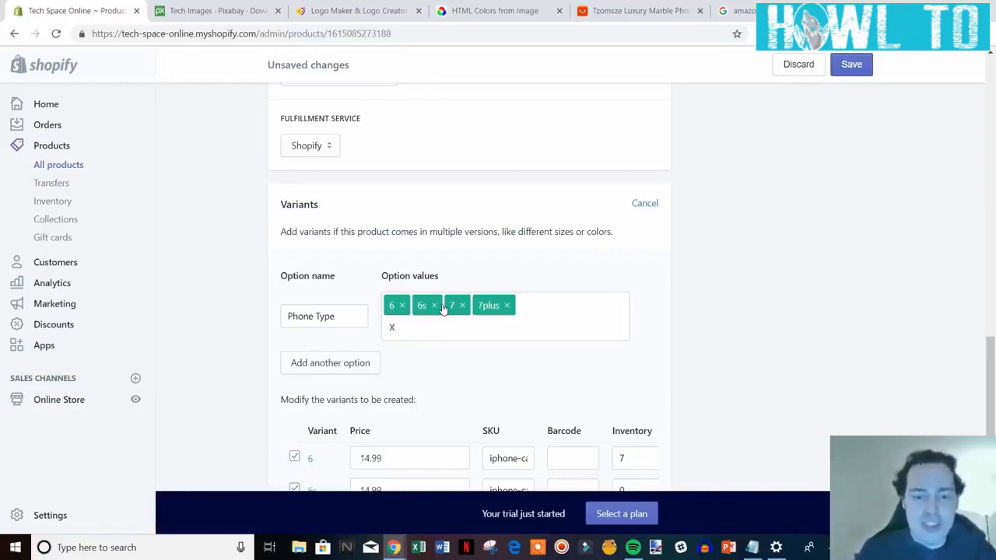
pyautogui.press('Return')
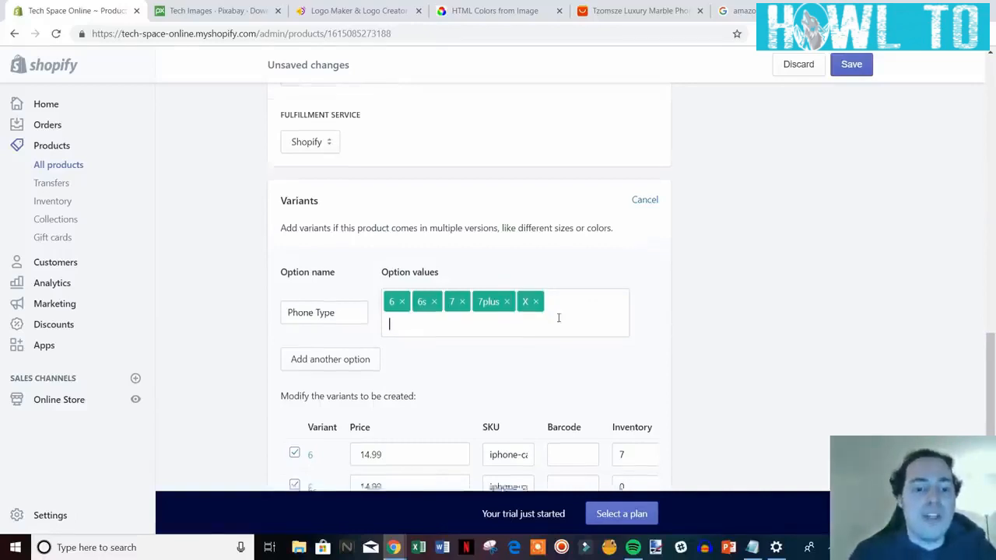
# Review the 6s, 7 and 7plus variant prices, leaving them at 14.99.
pyautogui.scroll(-3, 584, 314)
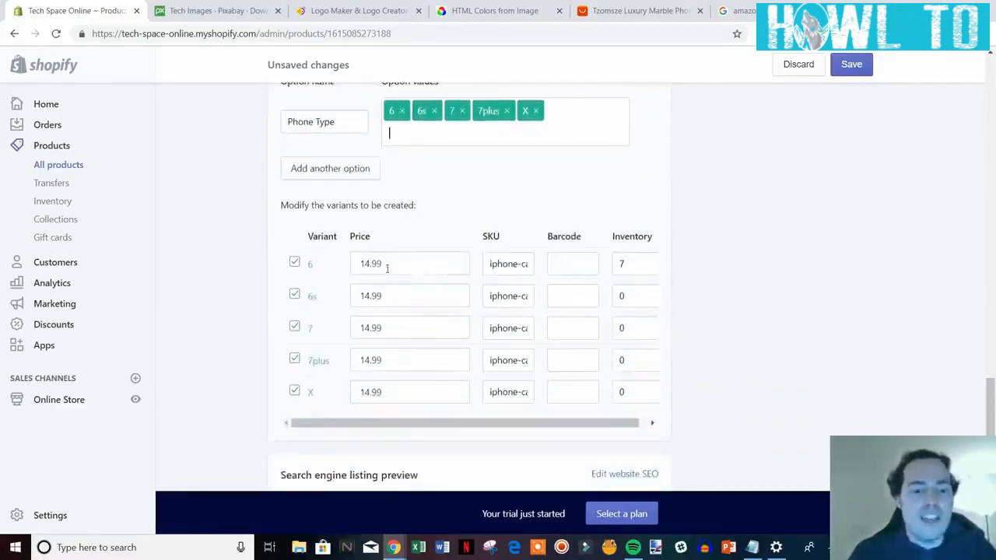
pyautogui.doubleClick(397, 297)
pyautogui.doubleClick(386, 328)
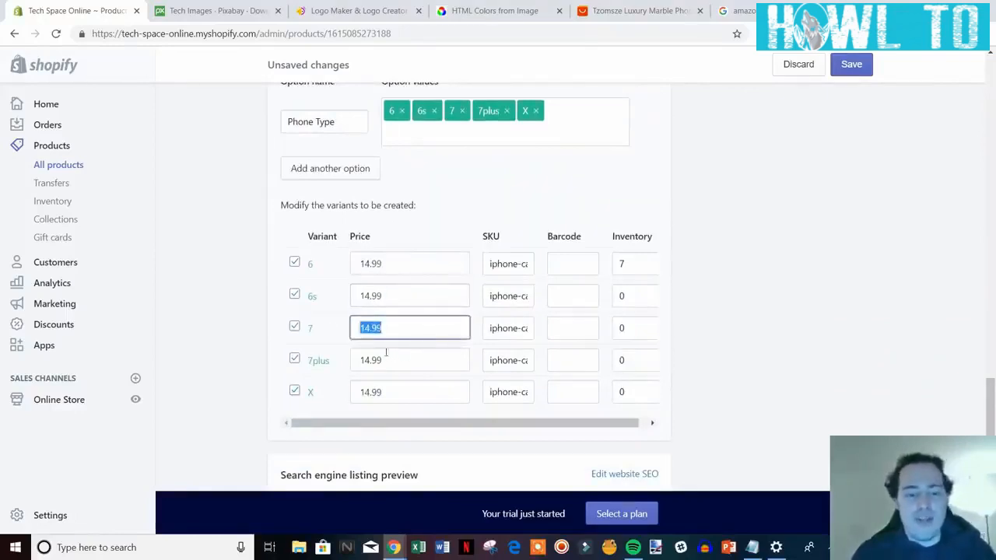
pyautogui.doubleClick(402, 362)
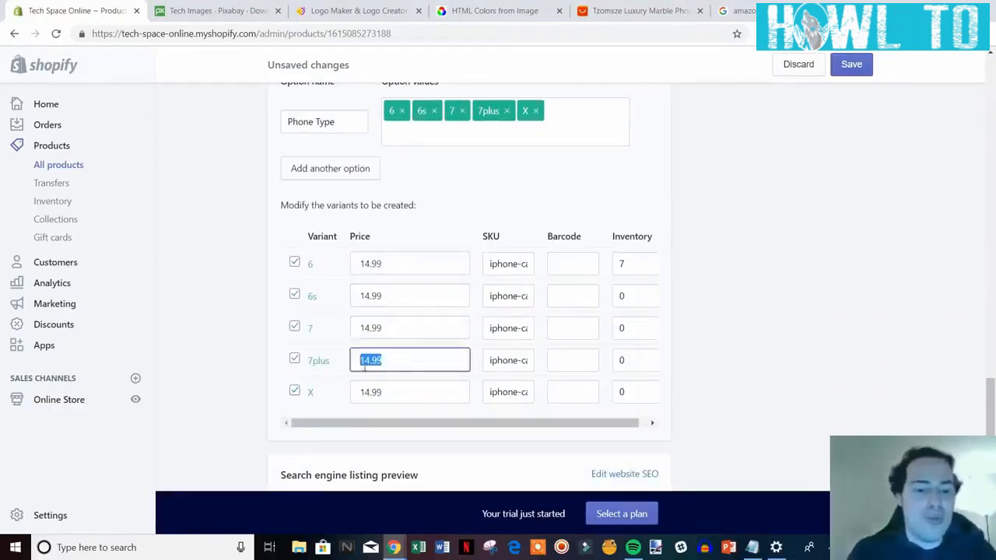
pyautogui.click(406, 359)
# Set inventory to 7 for the 6s, 7, 7plus and X variants.
pyautogui.doubleClick(631, 300)
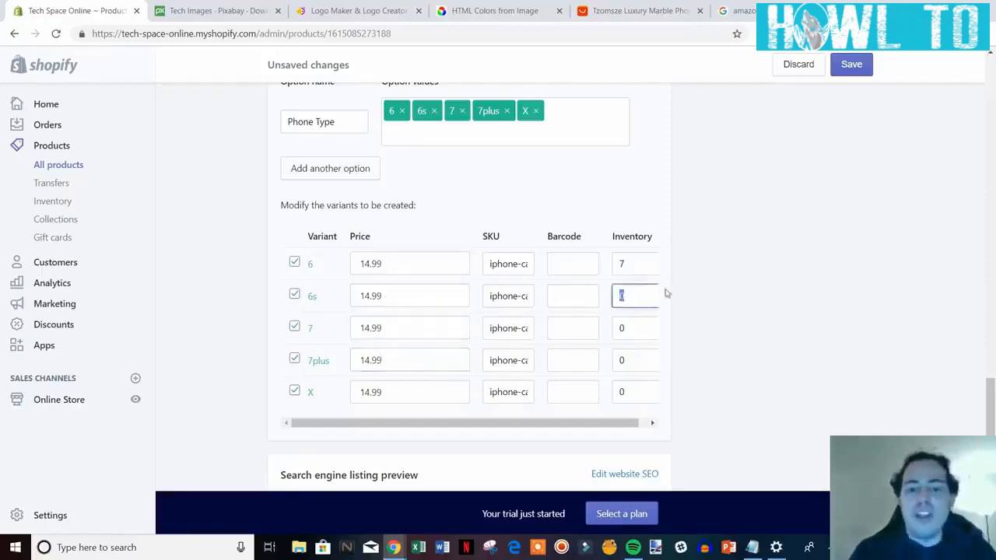
pyautogui.write('7')
pyautogui.doubleClick(632, 331)
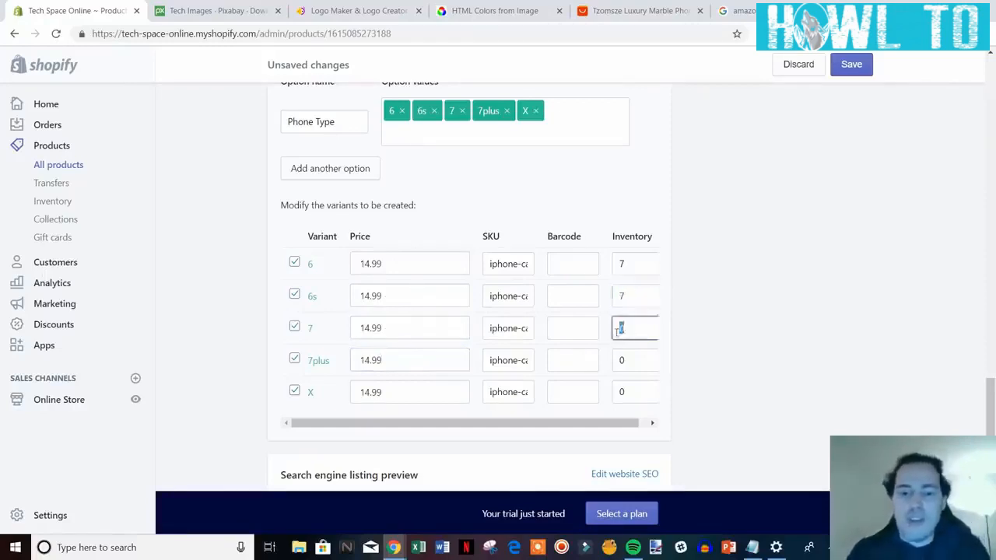
pyautogui.write('7')
pyautogui.doubleClick(631, 361)
pyautogui.write('7')
pyautogui.doubleClick(630, 390)
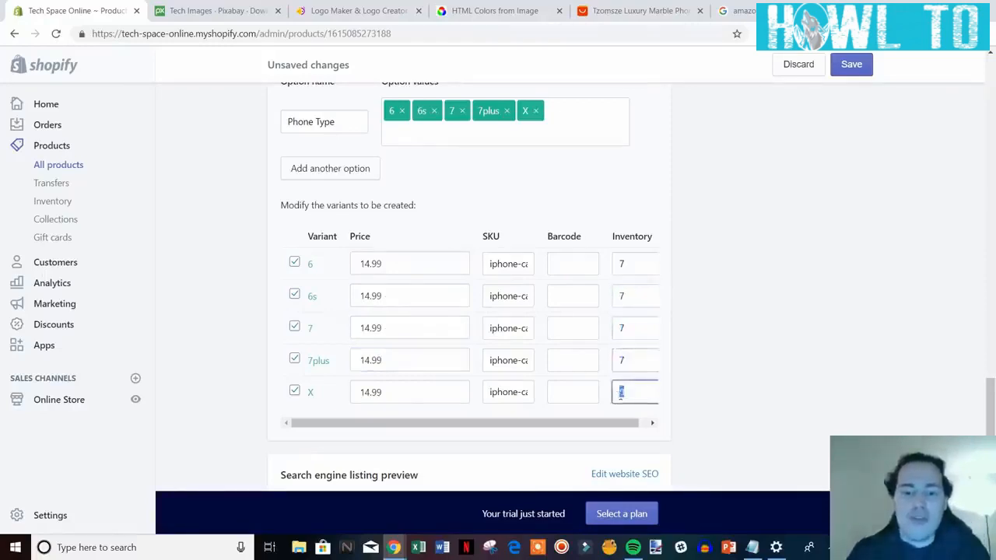
pyautogui.write('7')
pyautogui.scroll(-2, 705, 369)
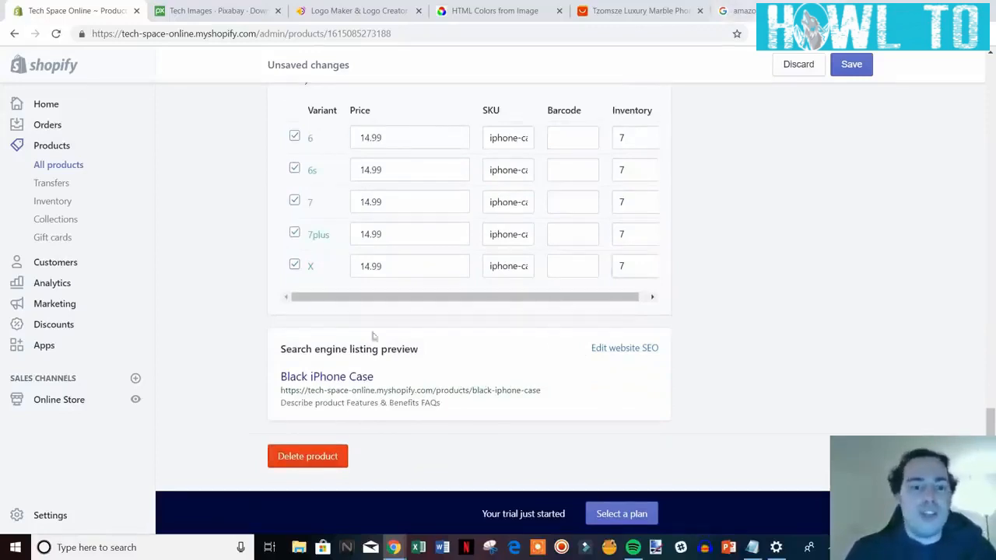
pyautogui.click(741, 12)
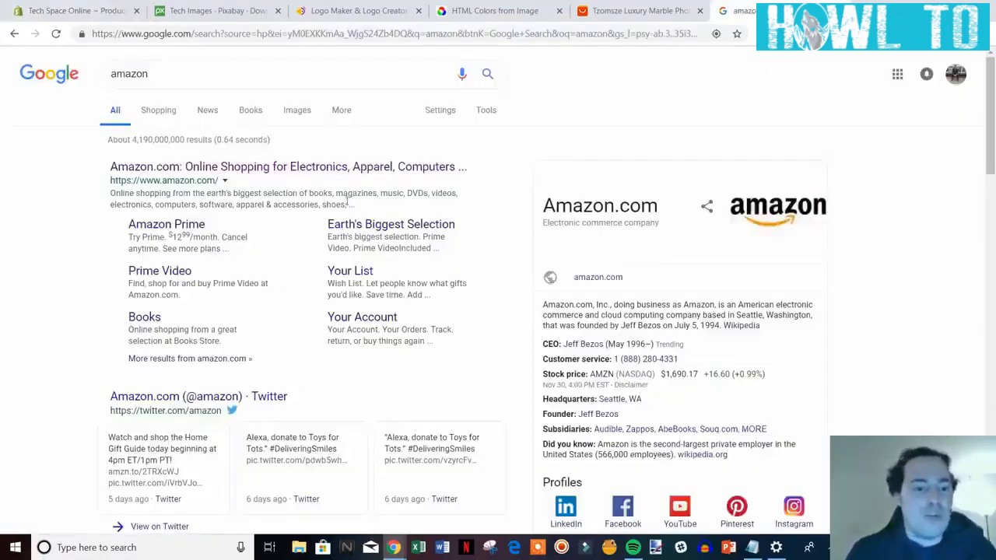
pyautogui.click(104, 6)
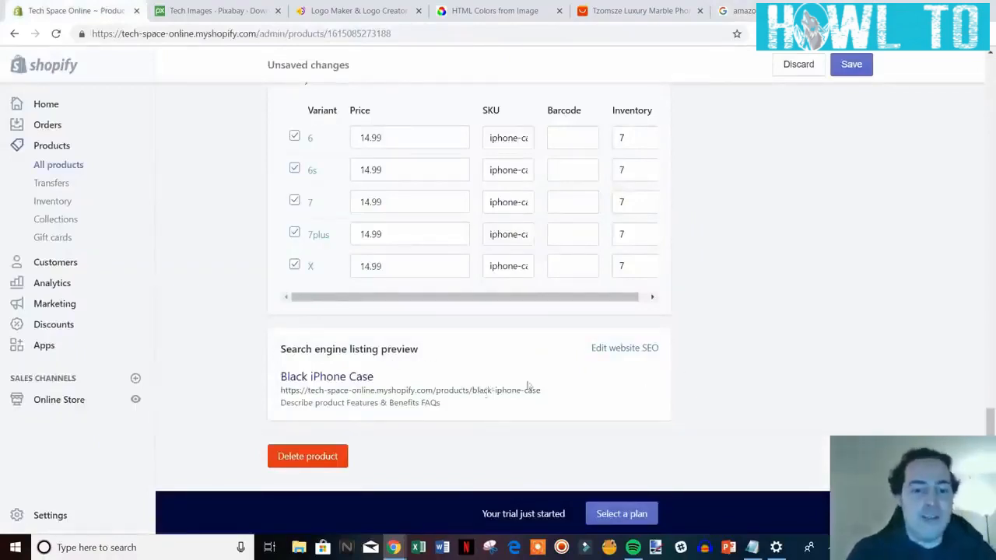
# Edit the SEO page title to 'Black iPhone Case | Fits All iPhones | Tech Space Online'.
pyautogui.click(628, 348)
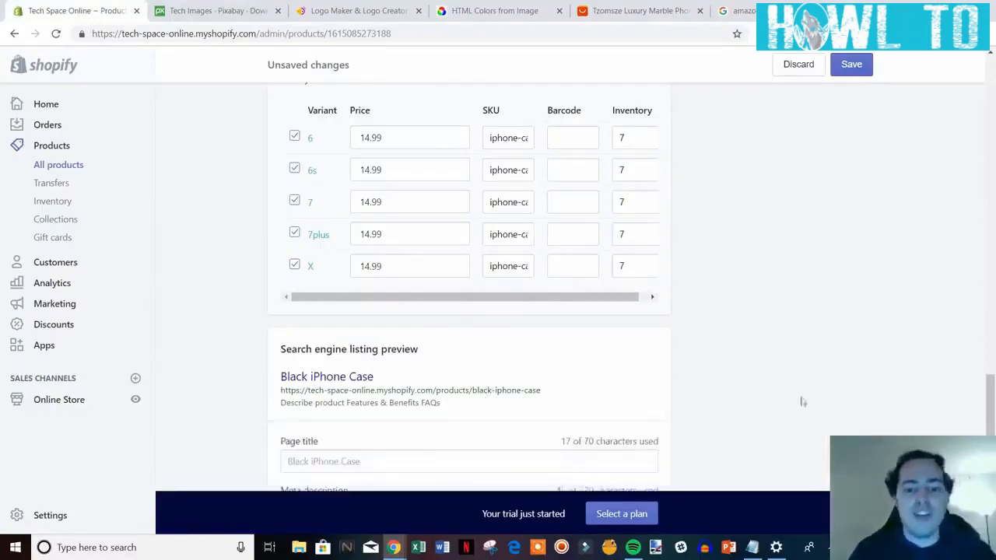
pyautogui.scroll(-2, 803, 401)
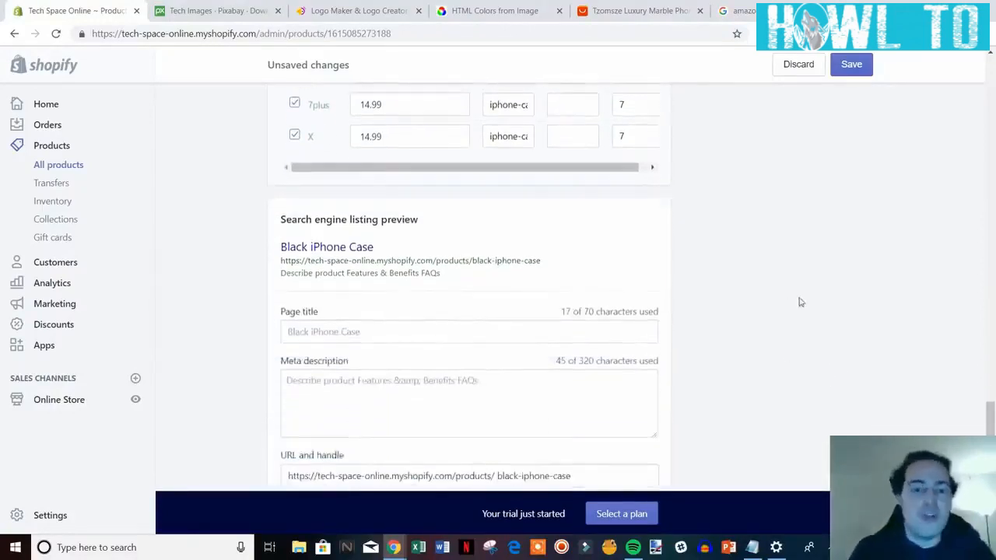
pyautogui.scroll(-1, 794, 326)
pyautogui.click(428, 270)
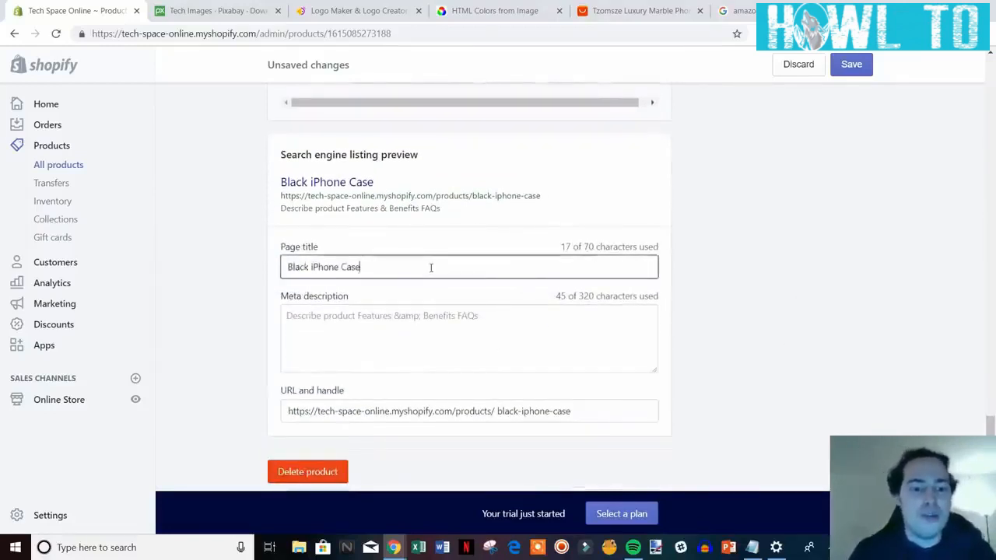
pyautogui.write('- ')
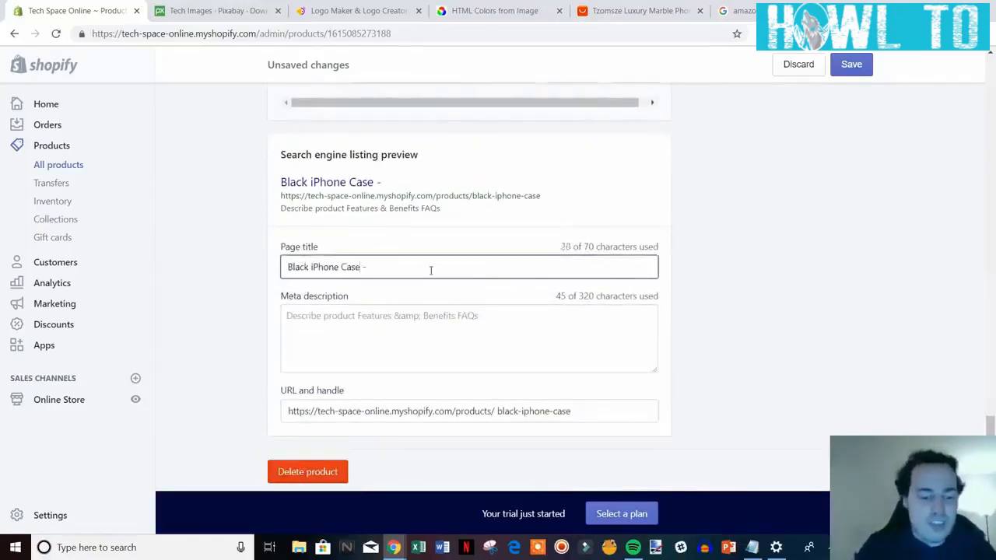
pyautogui.write('Tech ')
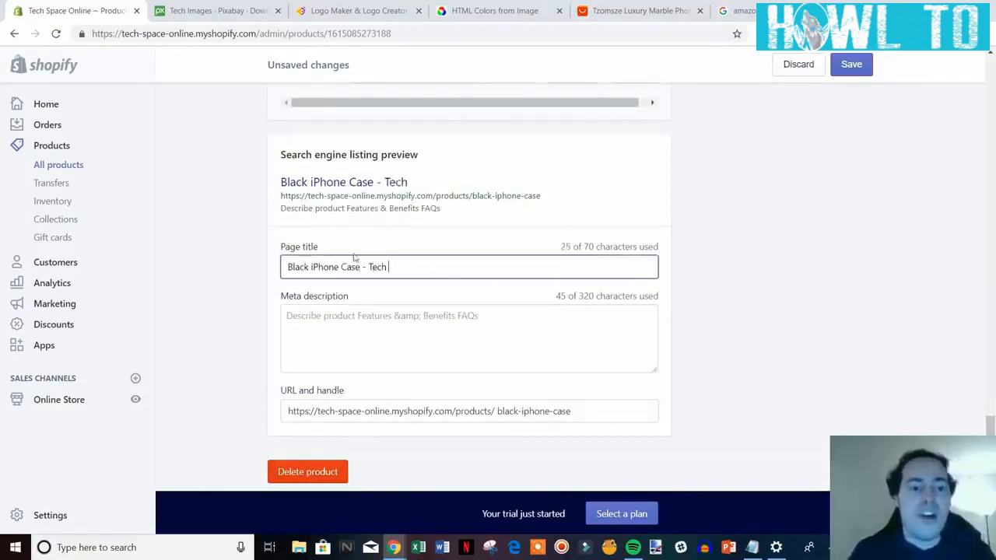
pyautogui.write('S')
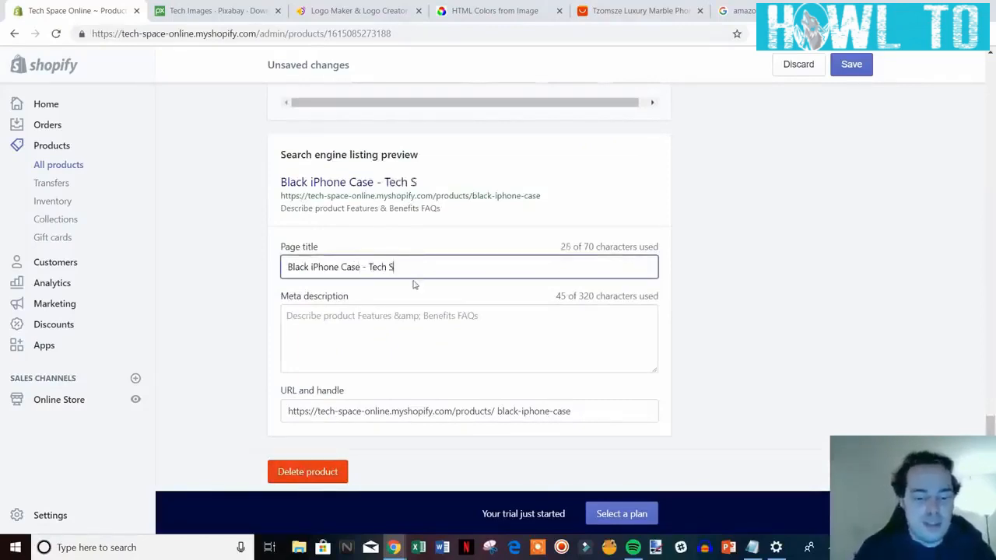
pyautogui.write('pace Online')
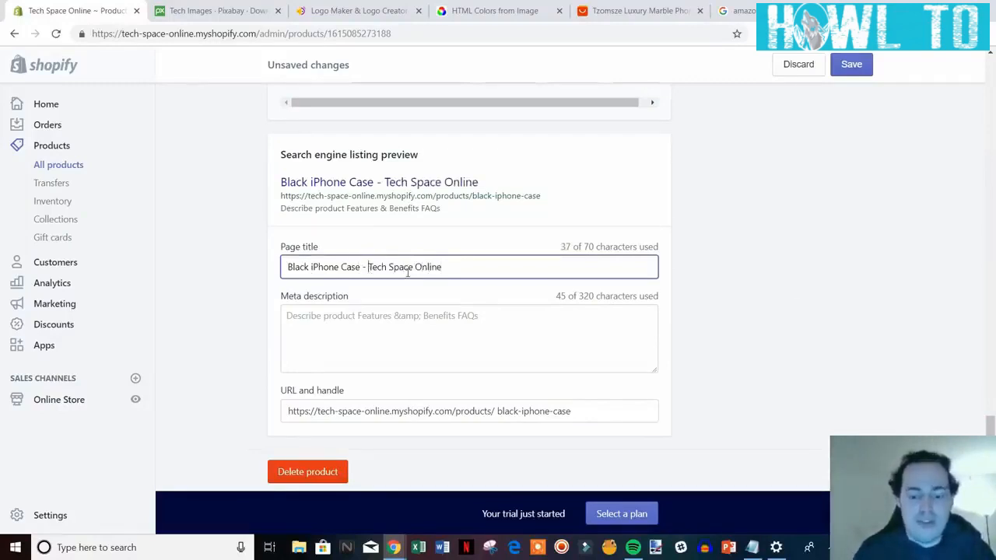
pyautogui.press('BackSpace')
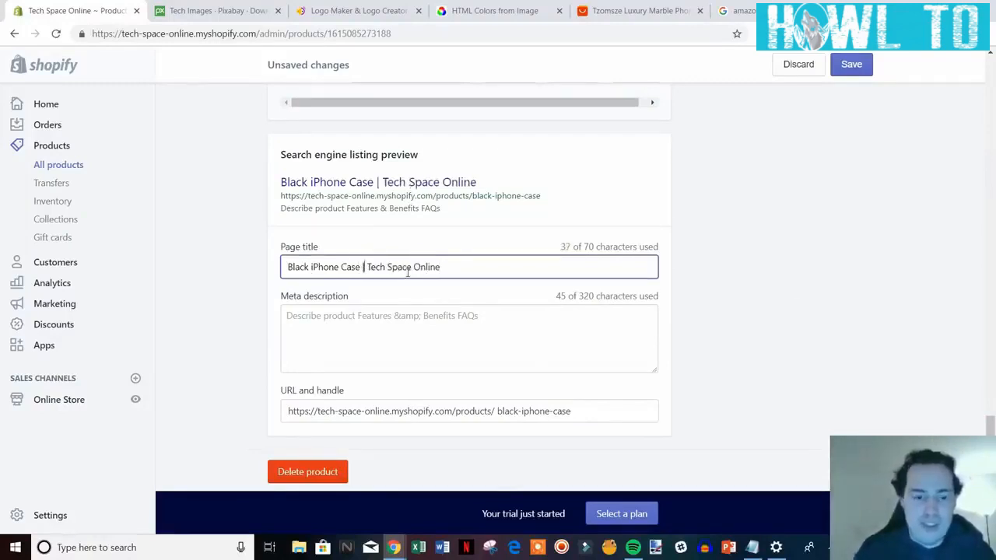
pyautogui.write('|| Fits All')
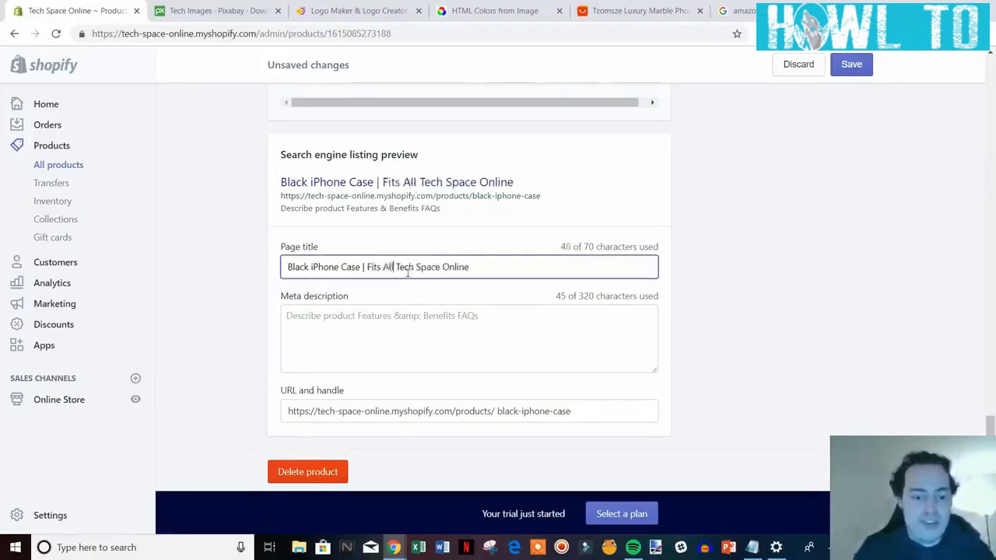
pyautogui.write(' iPhones')
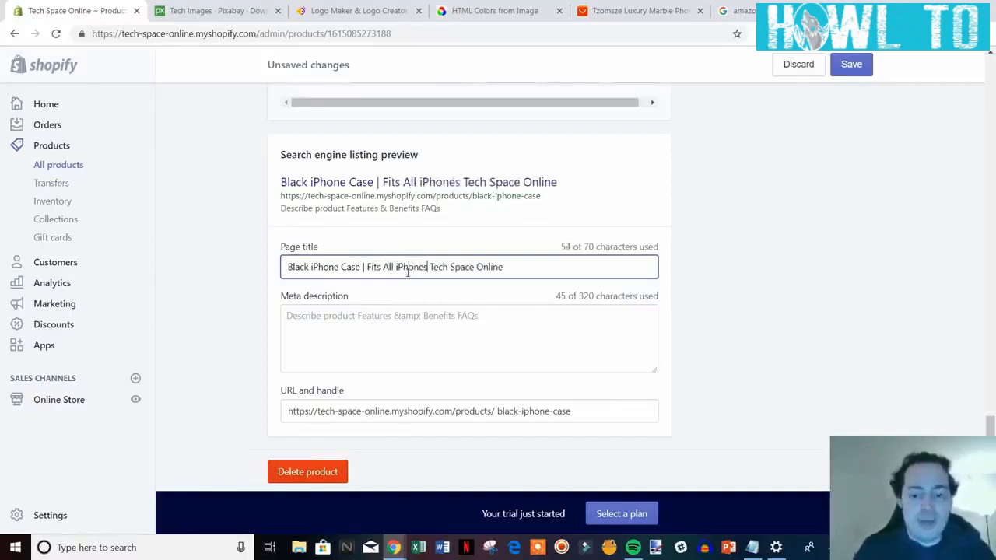
pyautogui.write(' |')
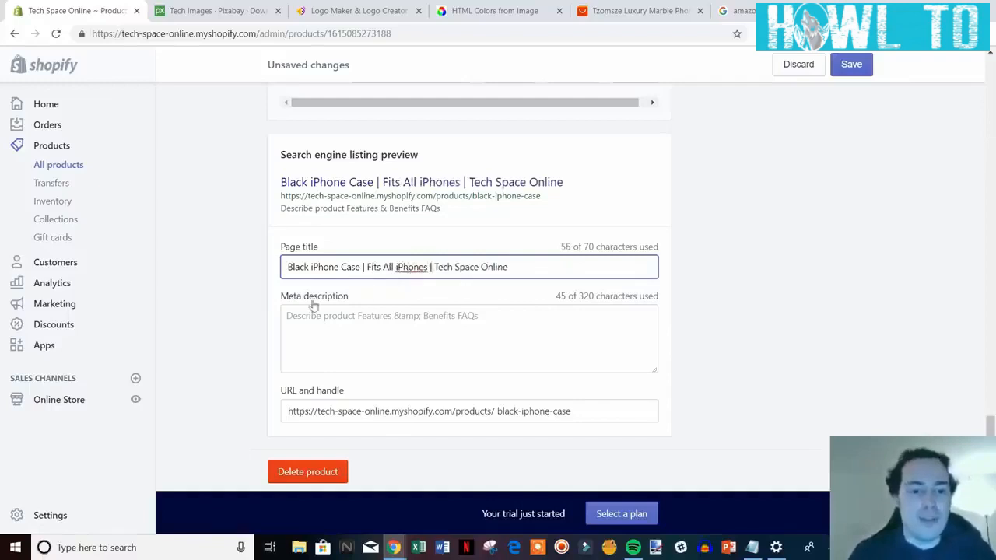
# Look over the meta description text, leaving it unchanged.
pyautogui.click(360, 319)
pyautogui.moveTo(514, 315); pyautogui.dragTo(256, 318)
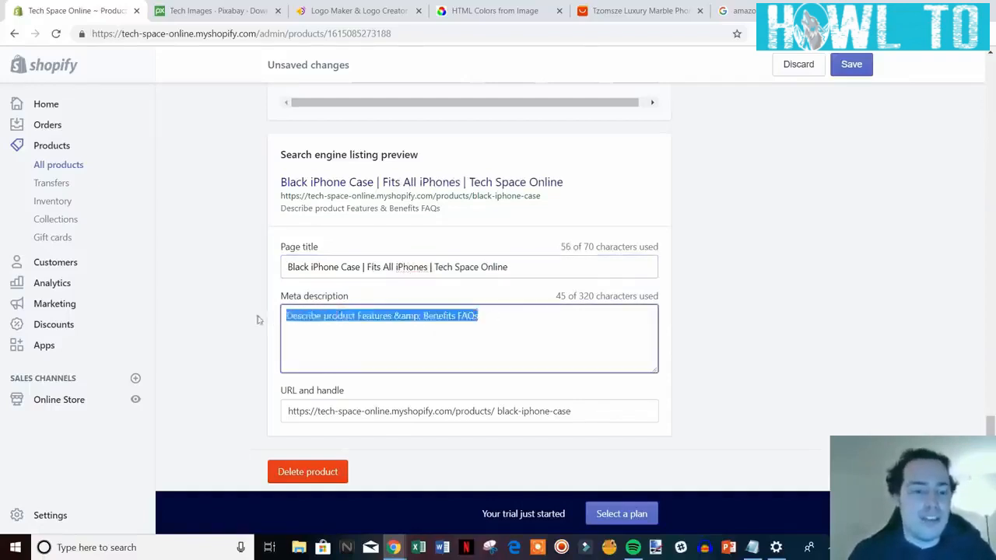
pyautogui.click(491, 318)
pyautogui.moveTo(529, 318); pyautogui.dragTo(296, 307)
pyautogui.click(535, 323)
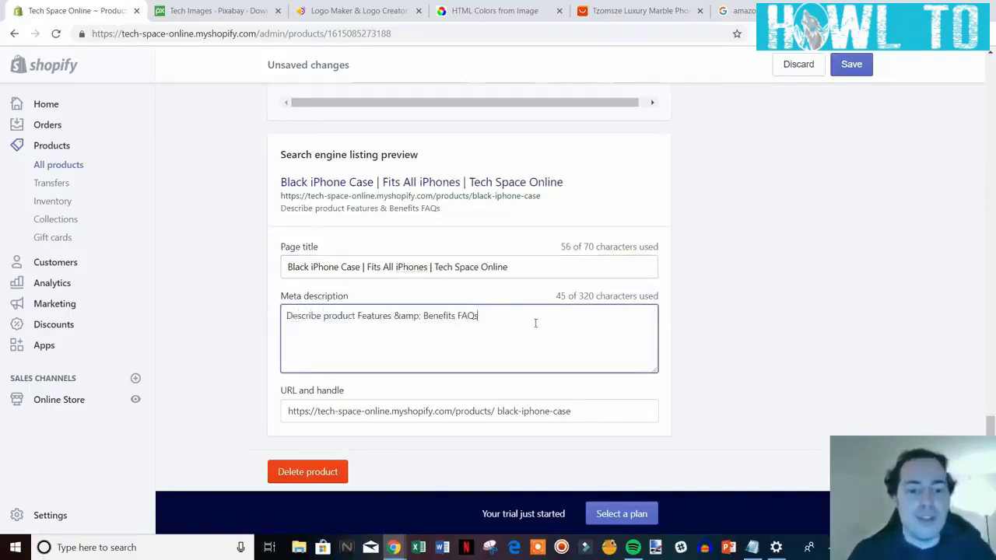
# Save the Black iPhone Case product.
pyautogui.scroll(2, 501, 358)
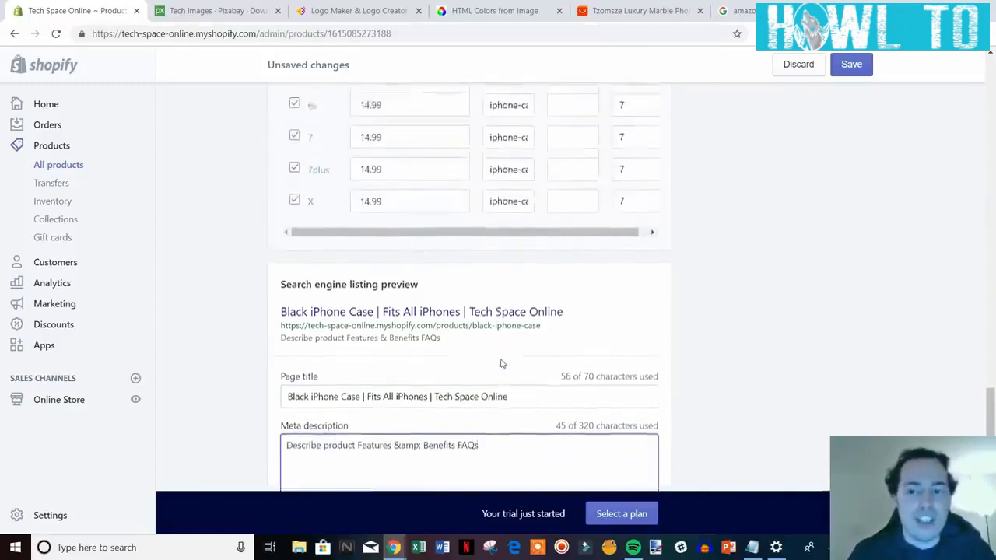
pyautogui.scroll(-2, 502, 358)
pyautogui.scroll(15, 963, 194)
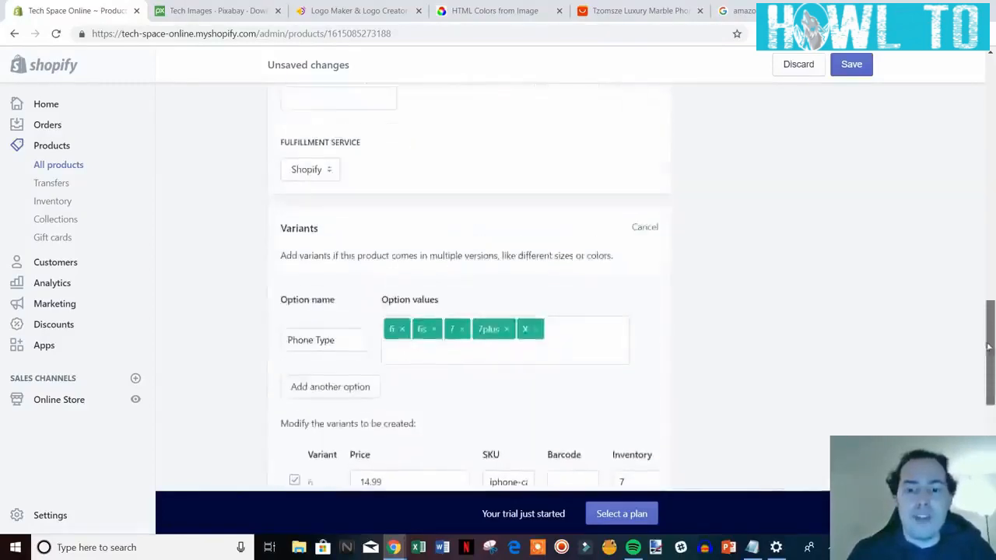
pyautogui.scroll(2, 953, 134)
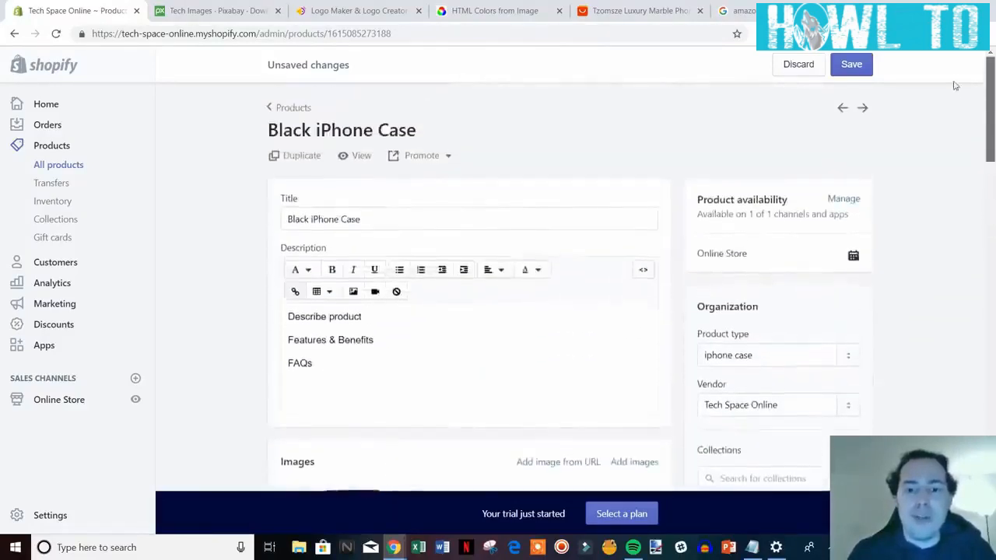
pyautogui.click(852, 65)
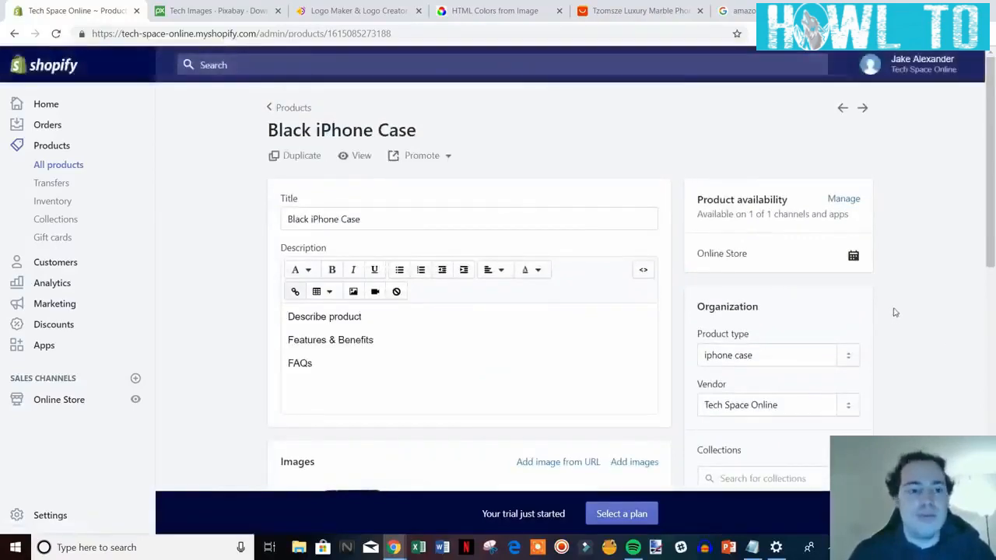
# View the live product page showing $14.99 (was $19.99), then return to the admin tab.
pyautogui.click(357, 159)
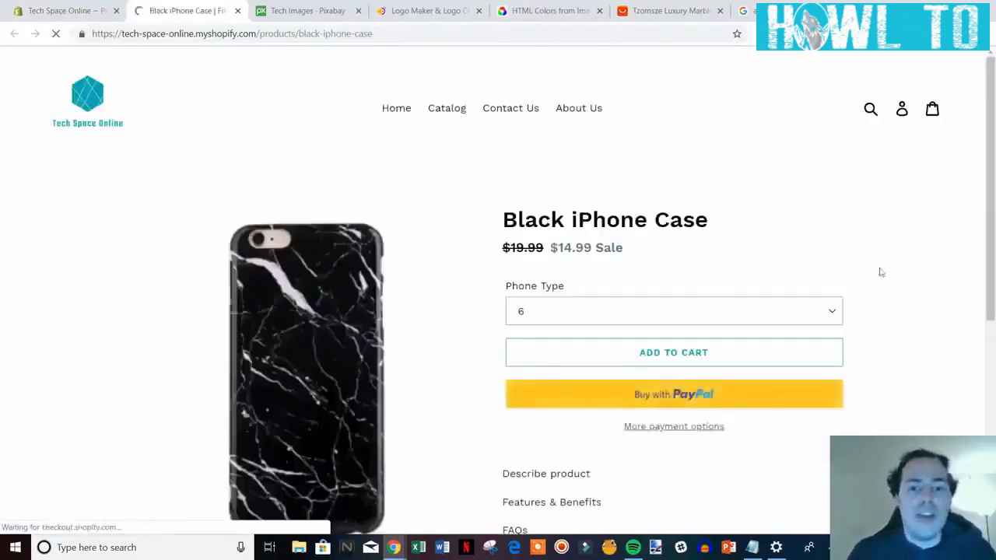
pyautogui.scroll(-1, 902, 288)
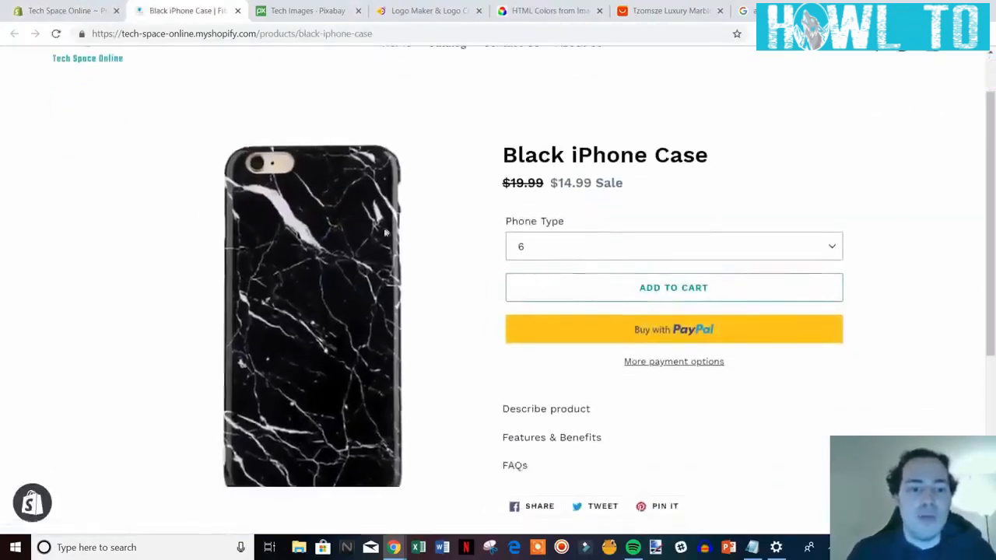
pyautogui.scroll(1, 994, 204)
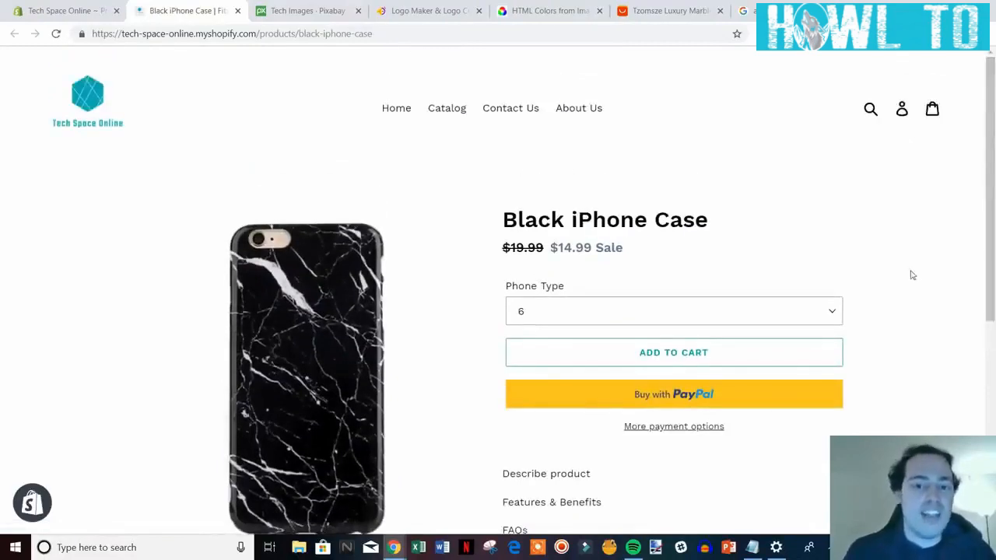
pyautogui.scroll(-1, 914, 270)
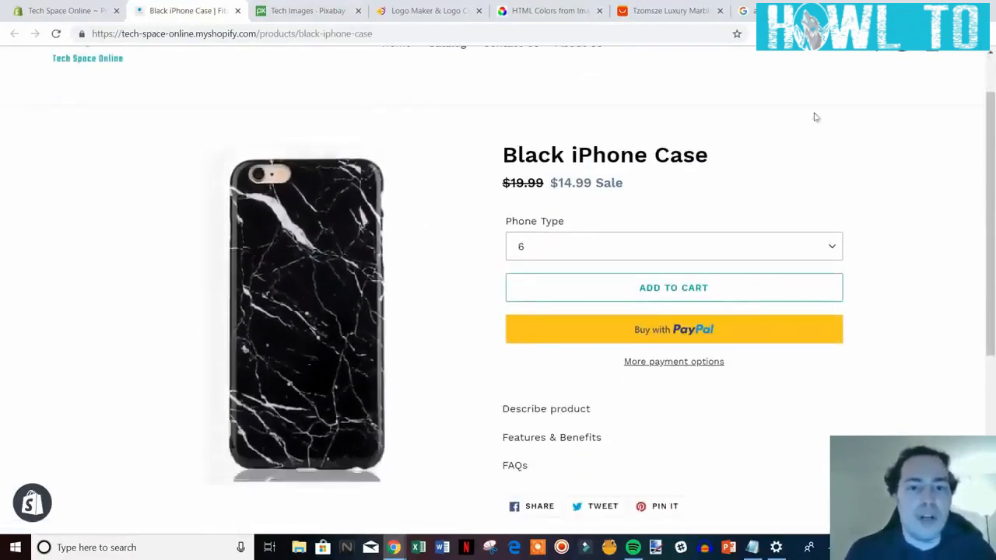
pyautogui.click(671, 10)
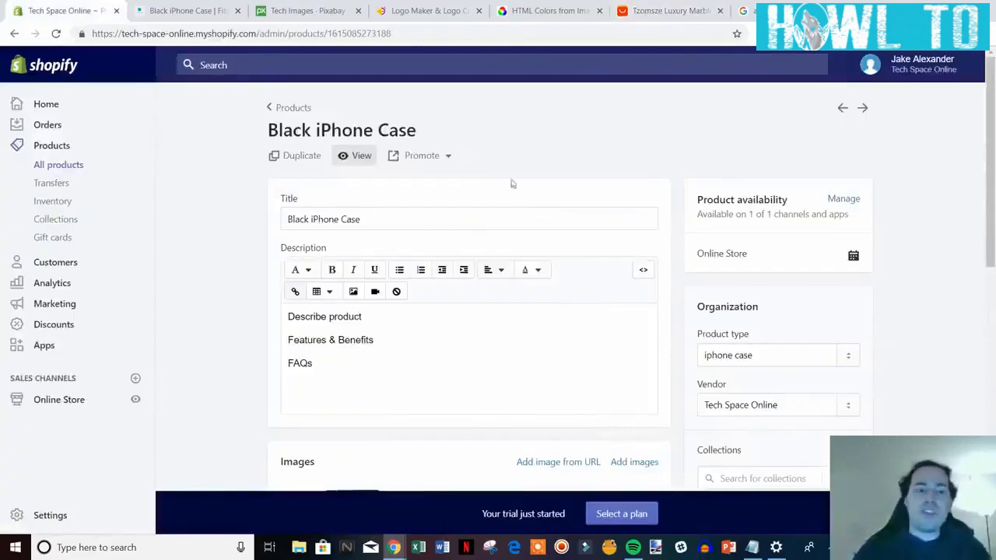
# Close the storefront tab and go back to the Products list.
pyautogui.click(237, 10)
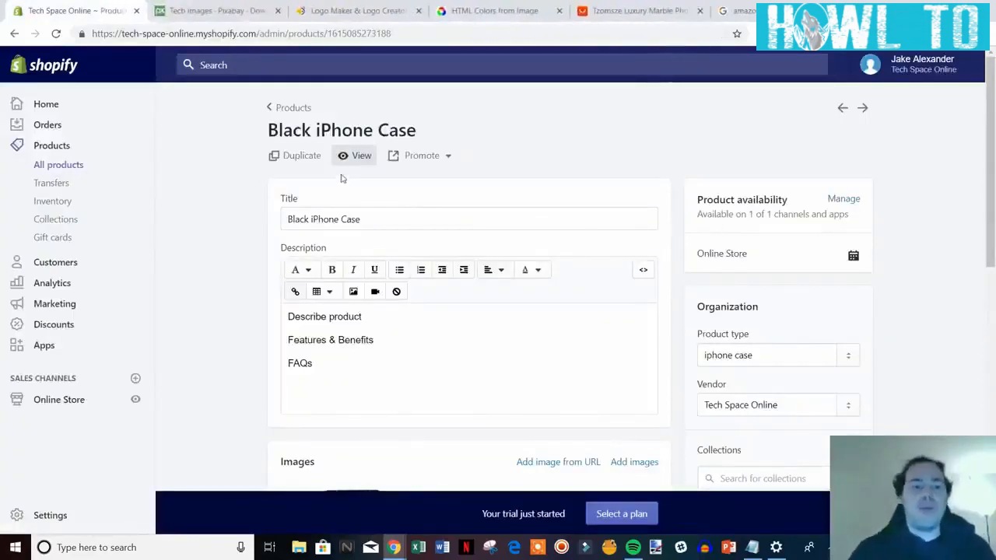
pyautogui.scroll(-2, 731, 244)
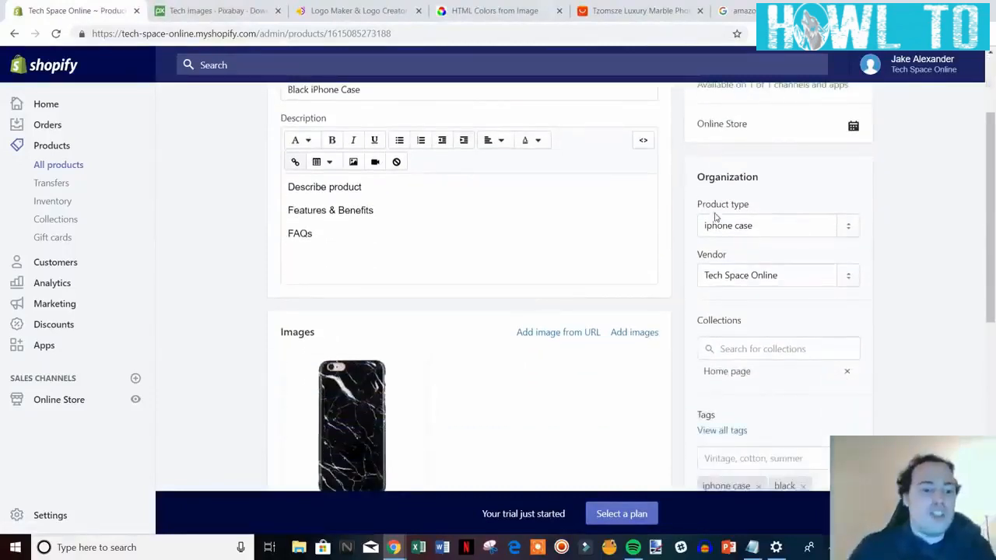
pyautogui.scroll(2, 631, 209)
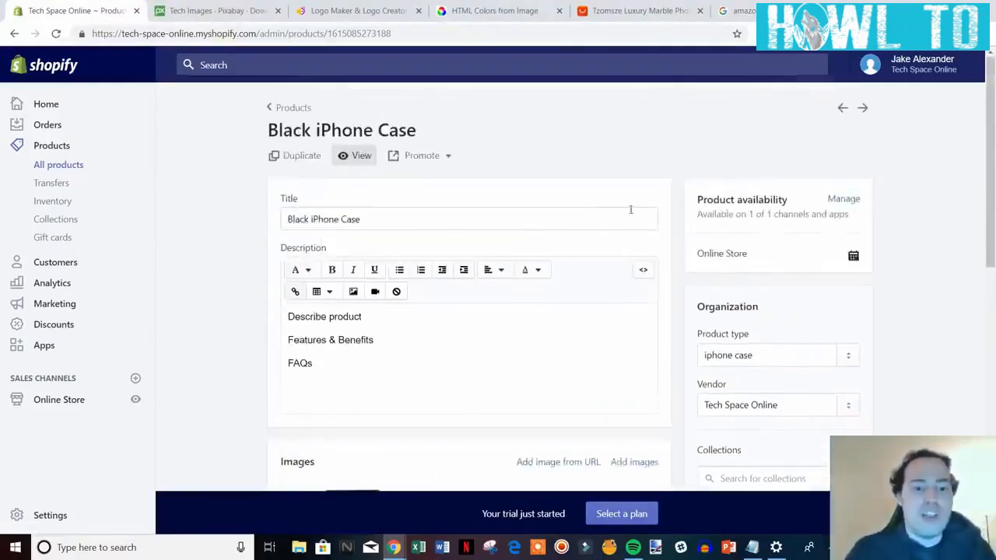
pyautogui.click(291, 110)
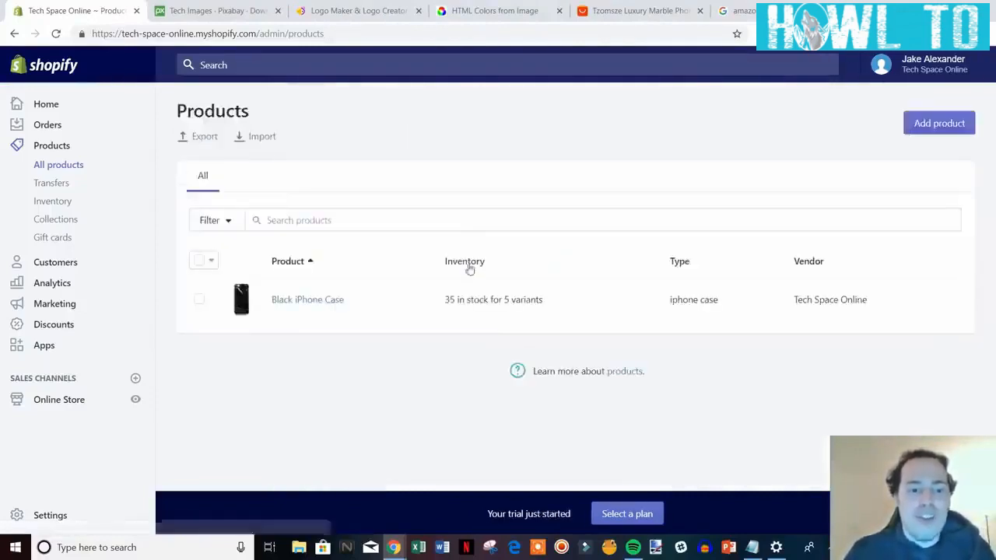
# Create a new product titled 'Pink iPhone Case' with placeholder description text.
pyautogui.click(938, 123)
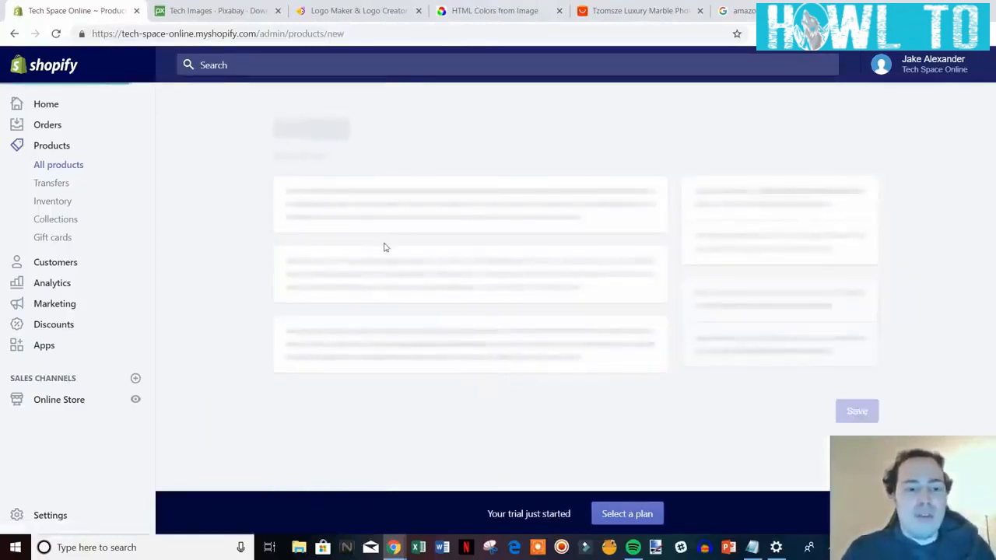
pyautogui.click(354, 204)
pyautogui.write('Pink')
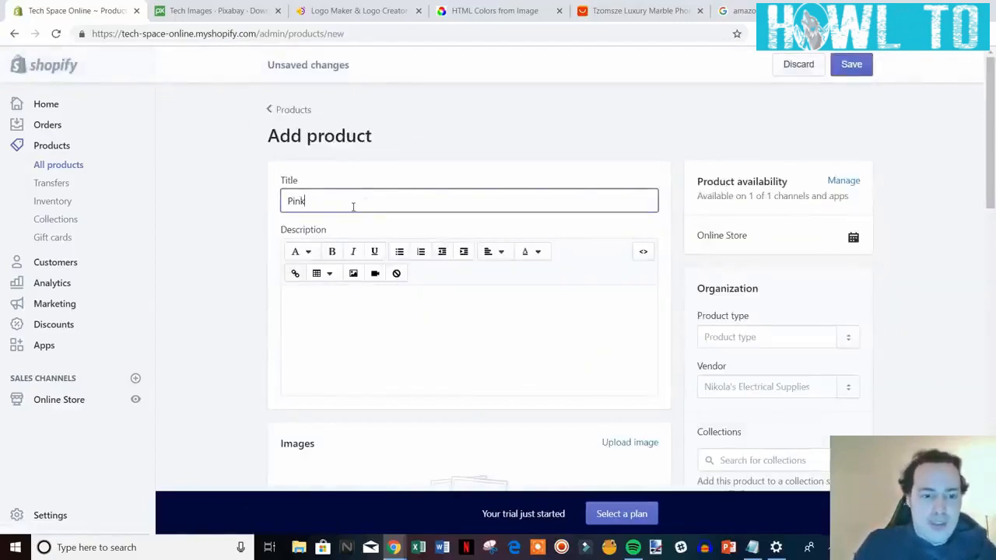
pyautogui.write(' iPhone Ca')
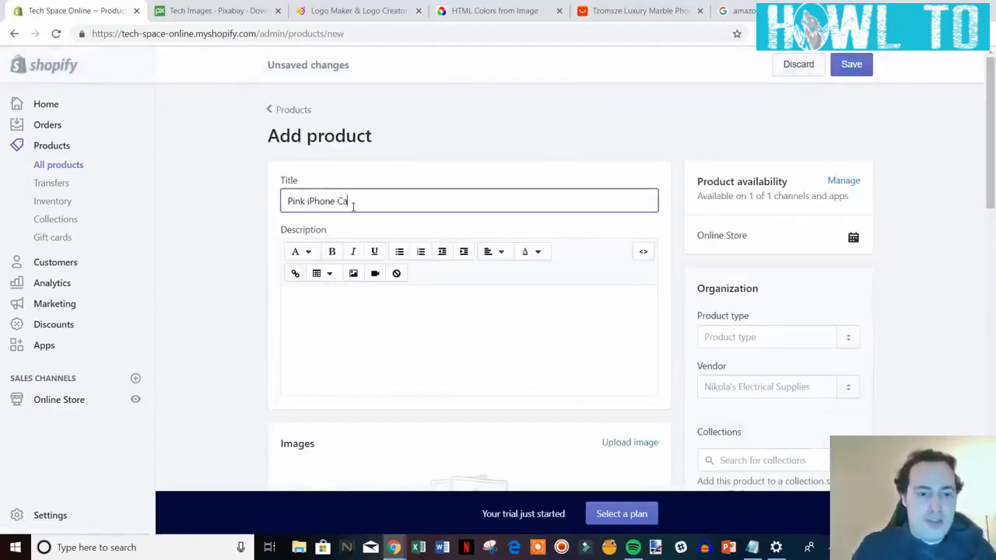
pyautogui.write('se')
pyautogui.scroll(-2, 407, 216)
pyautogui.click(407, 215)
pyautogui.write('fhdbkljvgjengjr')
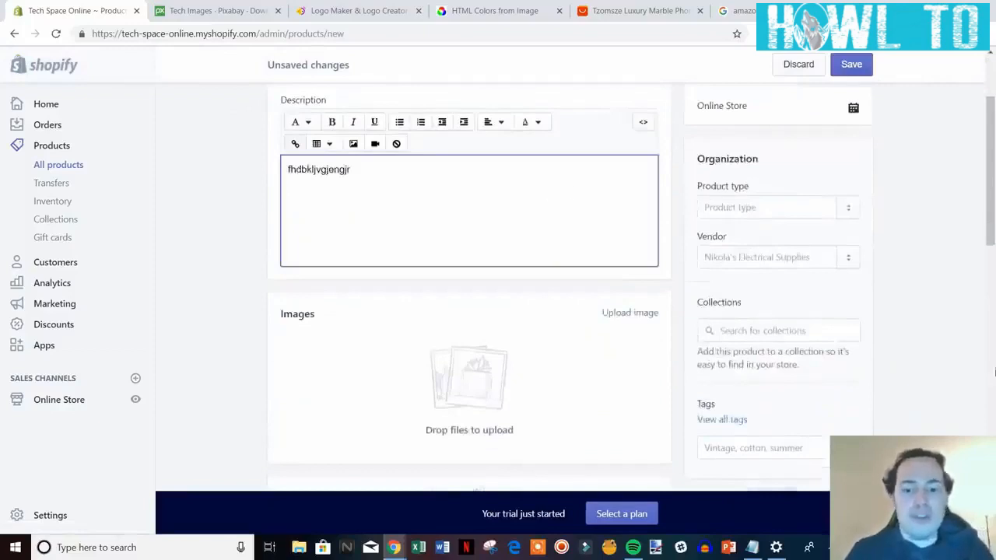
# Tag the product 'iphone case' and 'pink'.
pyautogui.scroll(-1, 842, 385)
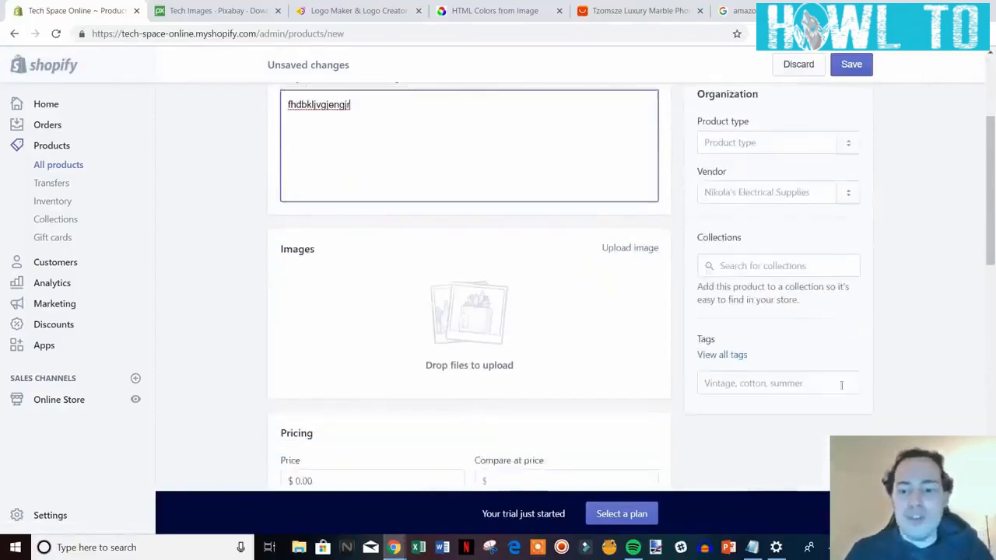
pyautogui.click(796, 389)
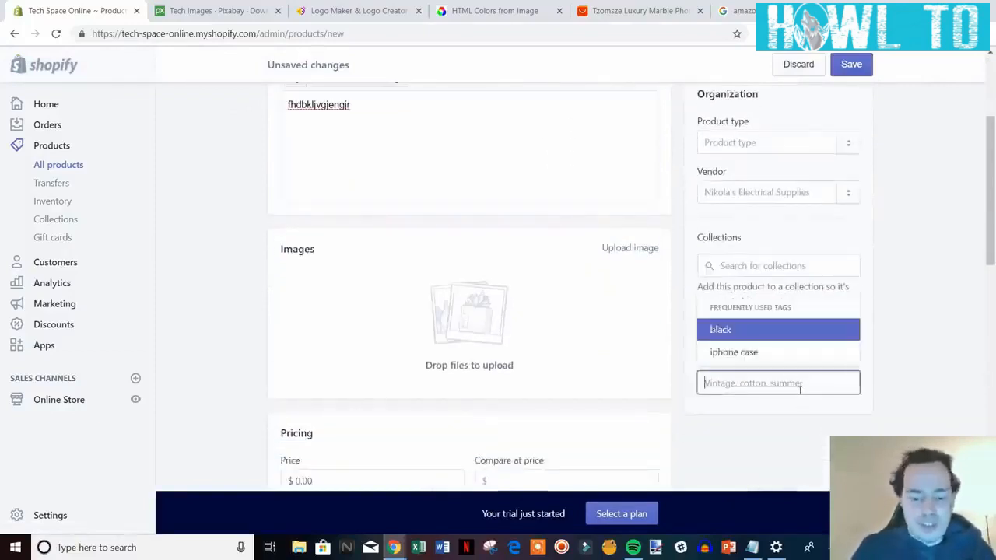
pyautogui.click(747, 352)
pyautogui.write('pink')
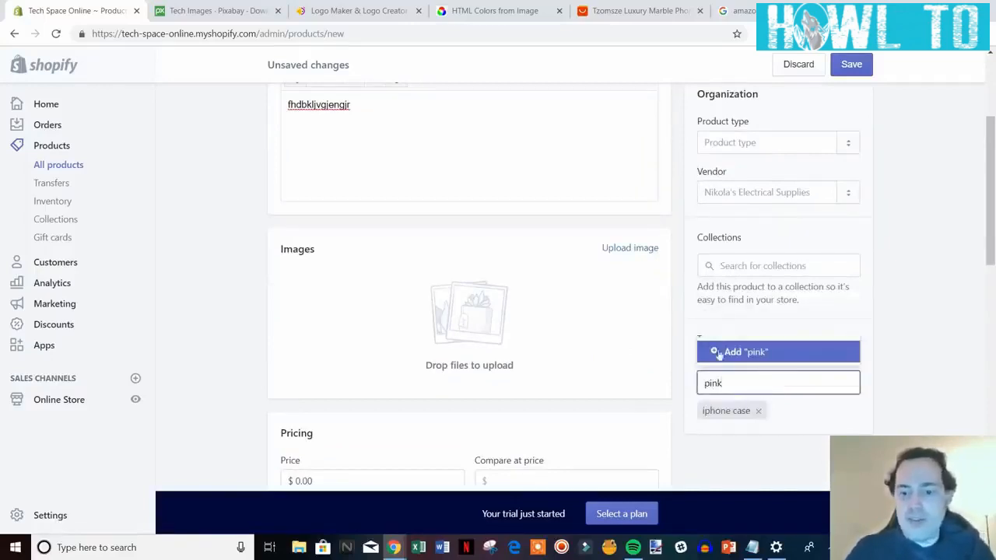
pyautogui.click(719, 354)
# Set the product type to iphone case and upload the pink iphone case image.
pyautogui.click(754, 142)
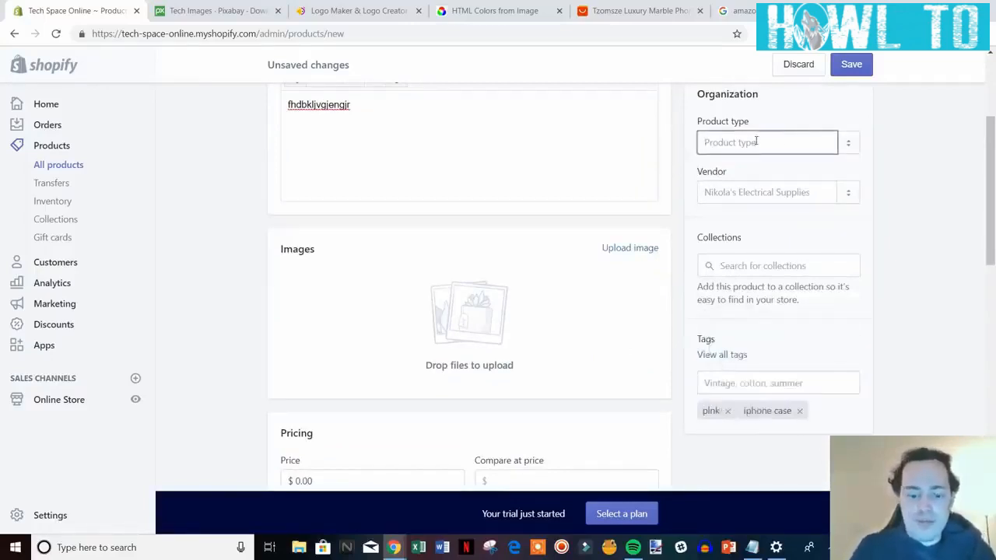
pyautogui.write('iphone case')
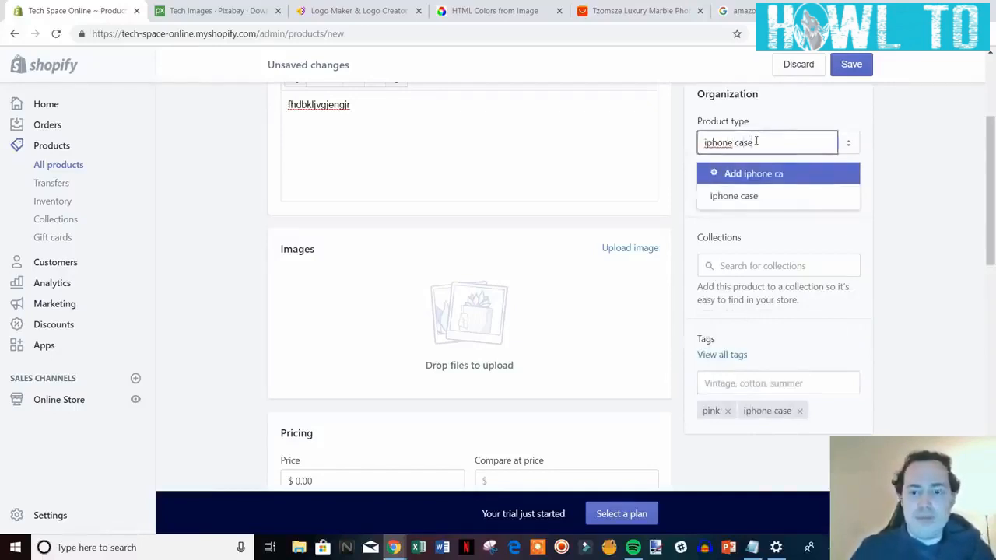
pyautogui.click(744, 174)
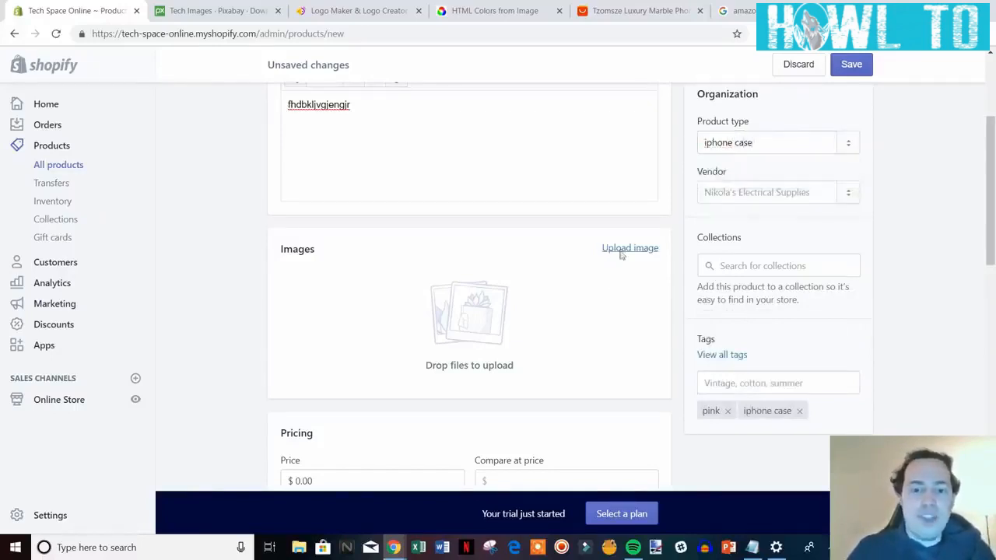
pyautogui.click(627, 249)
pyautogui.doubleClick(378, 116)
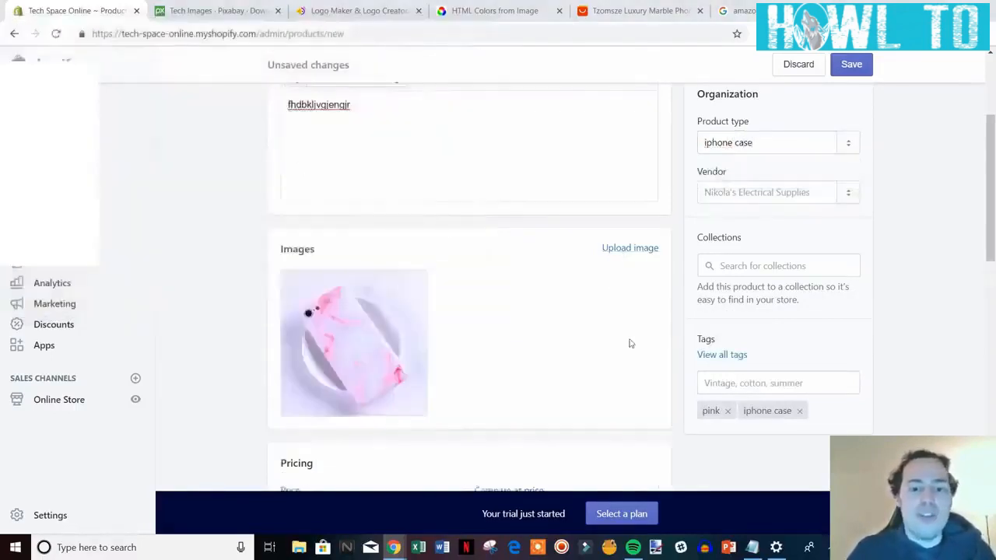
# Set the Pink iPhone Case's price to $14.99 and its stock quantity to 7.
pyautogui.scroll(-4, 630, 343)
pyautogui.click(321, 251)
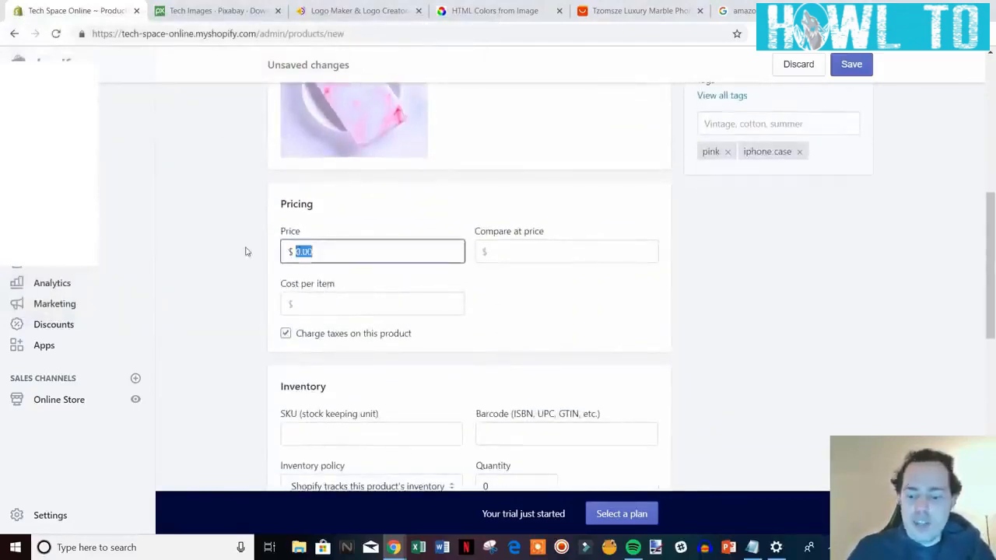
pyautogui.write('14.99')
pyautogui.press('Tab')
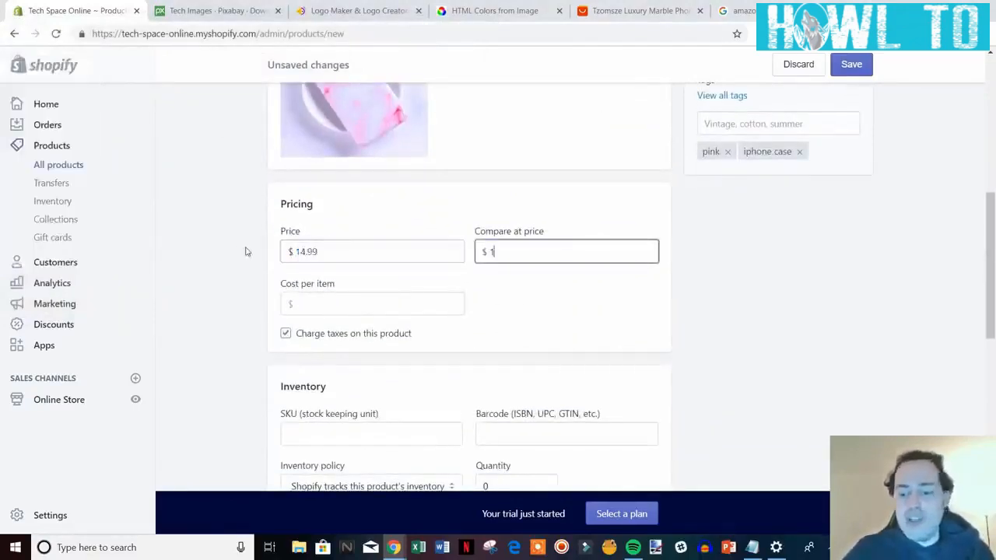
pyautogui.scroll(-3, 796, 365)
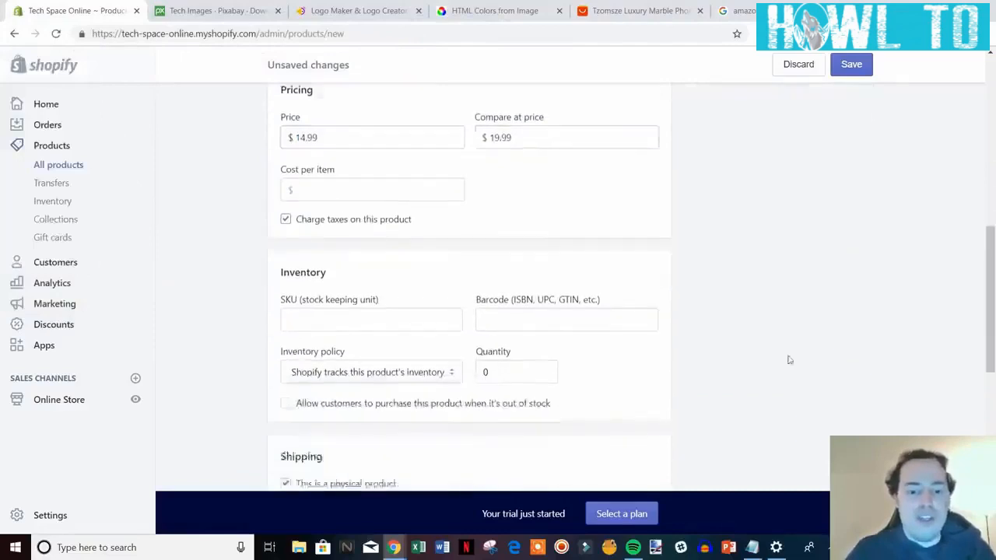
pyautogui.click(527, 356)
pyautogui.write('7')
pyautogui.click(776, 345)
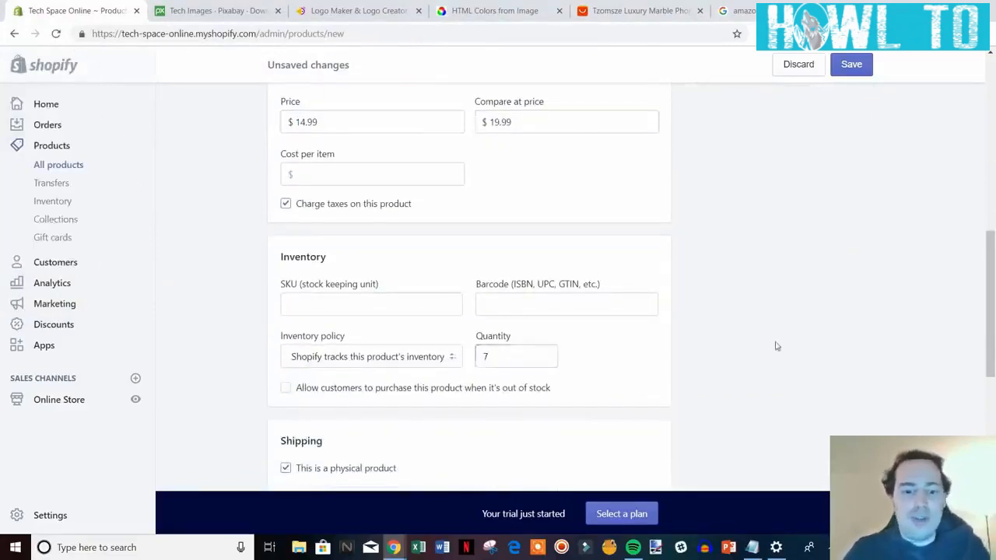
# Change the shipping weight from 0.0 to 1.0 lb.
pyautogui.scroll(-4, 776, 342)
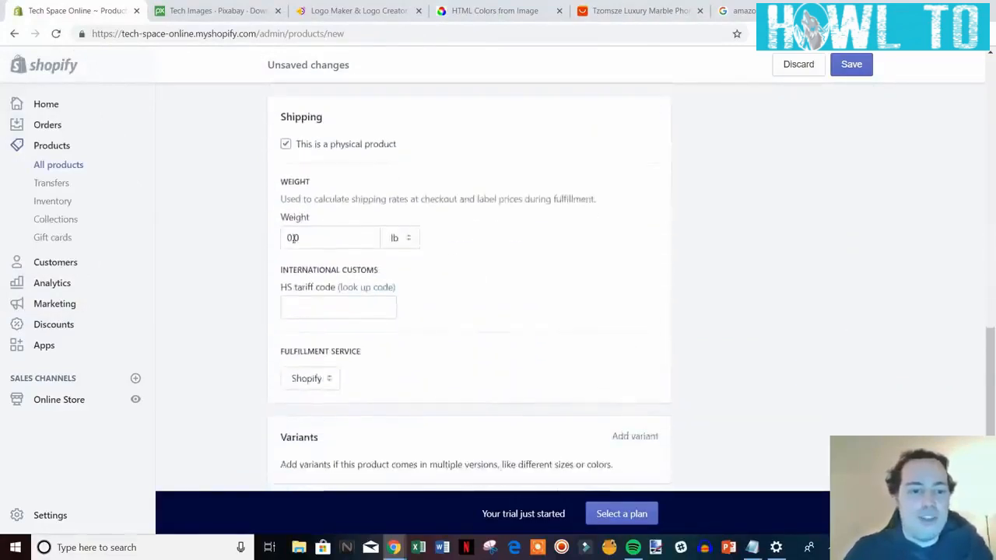
pyautogui.click(292, 238)
pyautogui.press('BackSpace')
pyautogui.write('1')
pyautogui.click(847, 271)
pyautogui.scroll(-2, 848, 285)
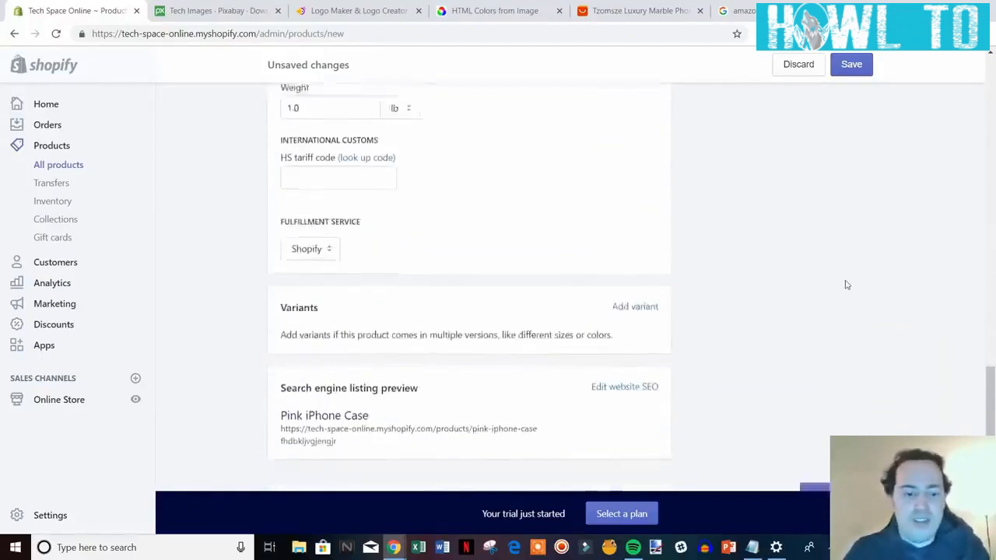
pyautogui.scroll(-1, 848, 286)
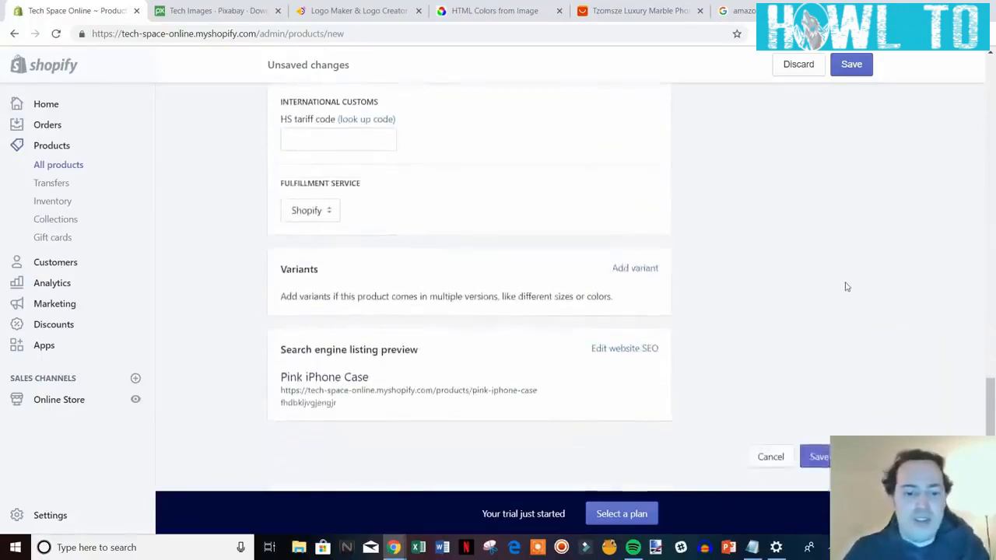
# Add Size variants 7, 8 and X, each with 7 in inventory.
pyautogui.click(643, 270)
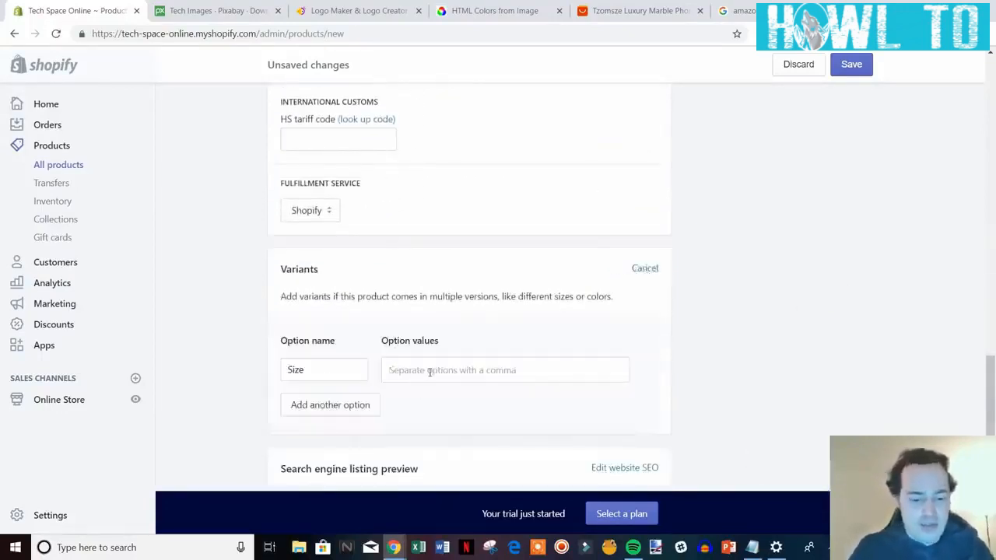
pyautogui.write('7,8,9')
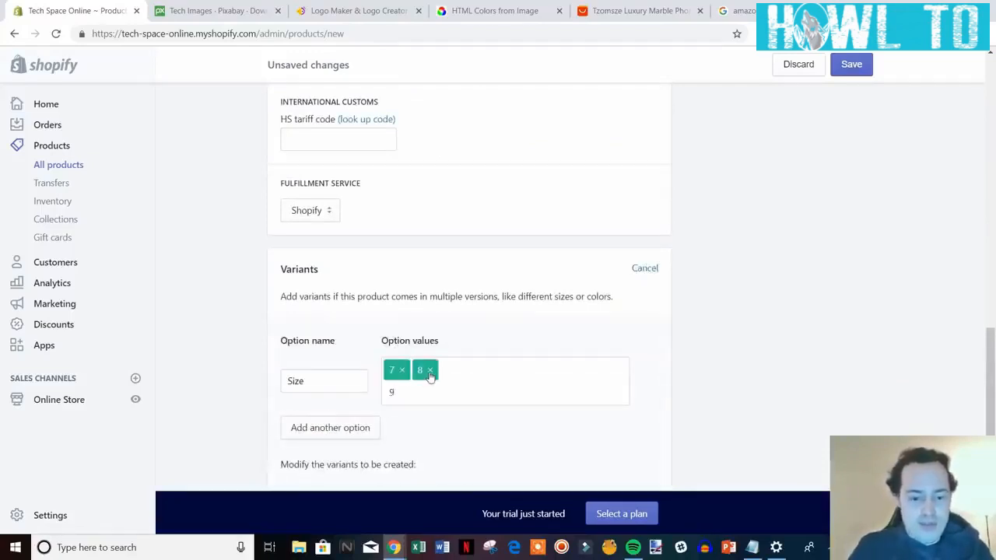
pyautogui.write(',')
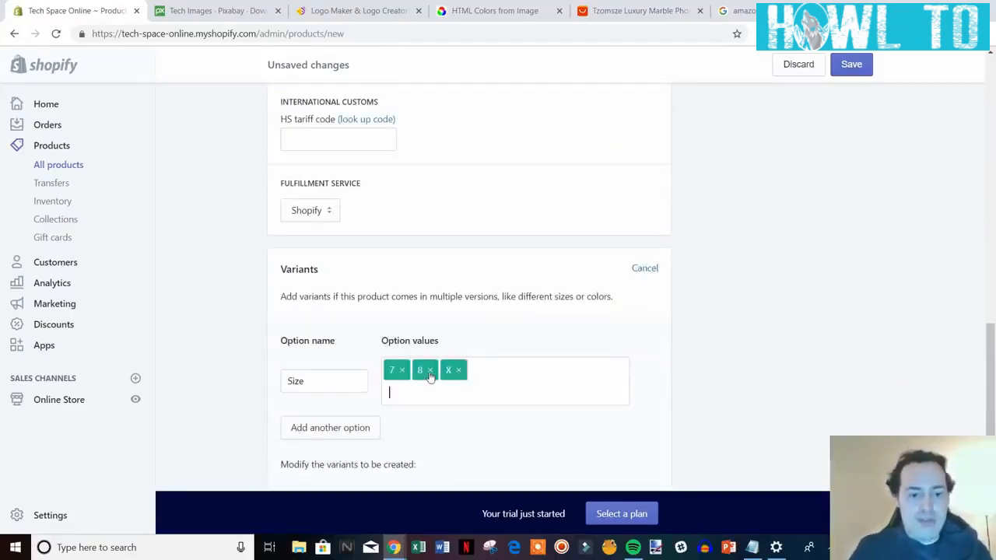
pyautogui.scroll(-3, 473, 382)
pyautogui.moveTo(632, 362); pyautogui.dragTo(594, 364)
pyautogui.write('7')
pyautogui.click(623, 393)
pyautogui.doubleClick(622, 393)
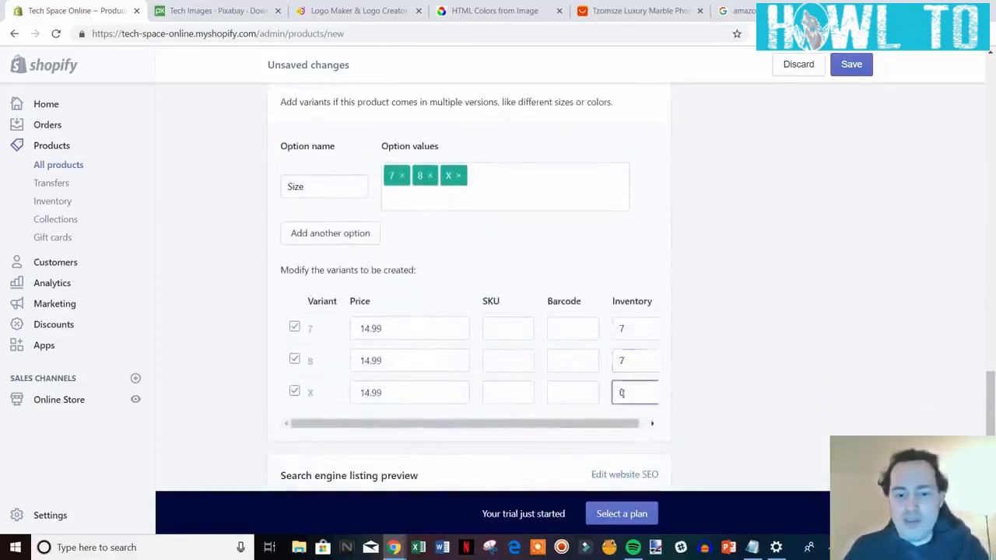
pyautogui.write('7')
# Save the Pink iPhone Case and return to the Products list.
pyautogui.scroll(-2, 884, 434)
pyautogui.click(818, 456)
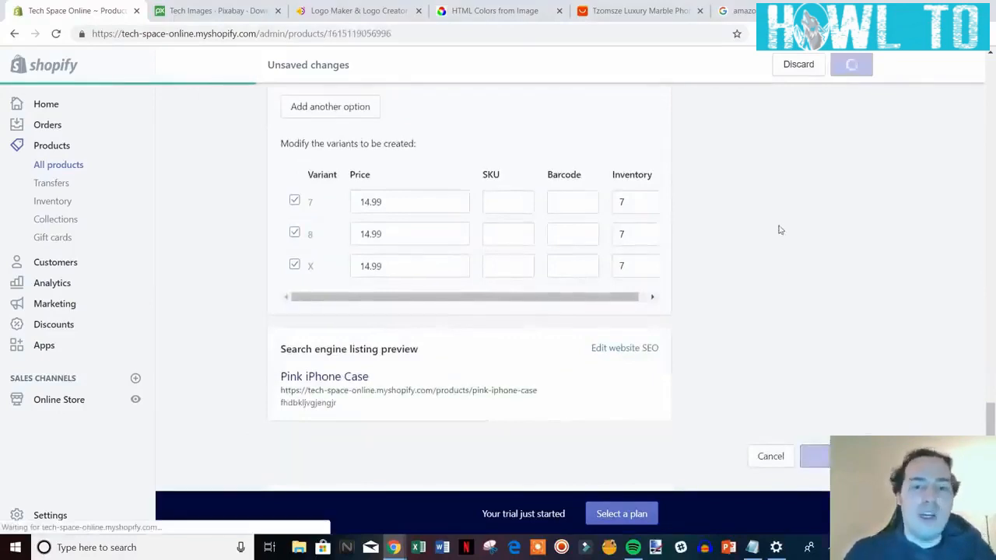
pyautogui.click(293, 108)
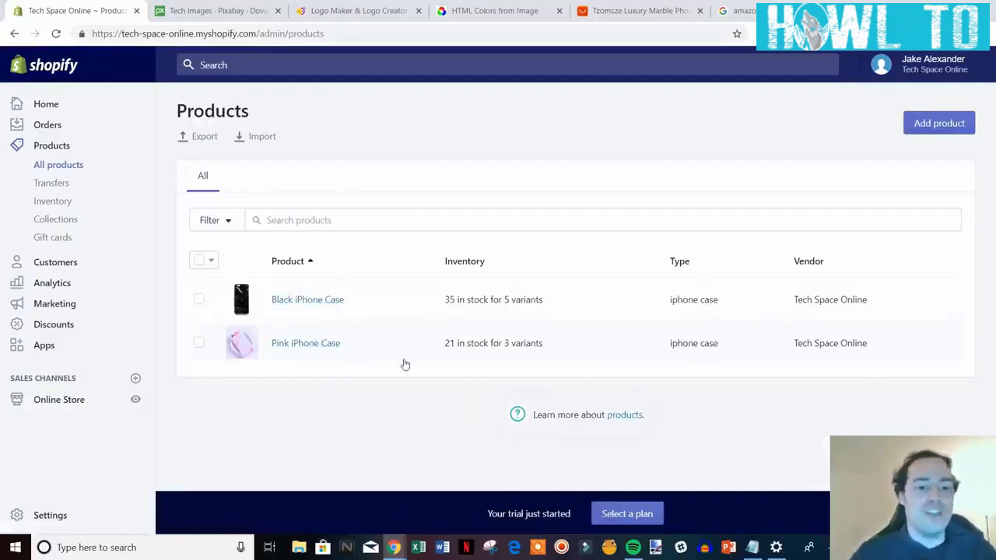
# Go to Products > Collections, where only the Home page collection is listed.
pyautogui.click(71, 221)
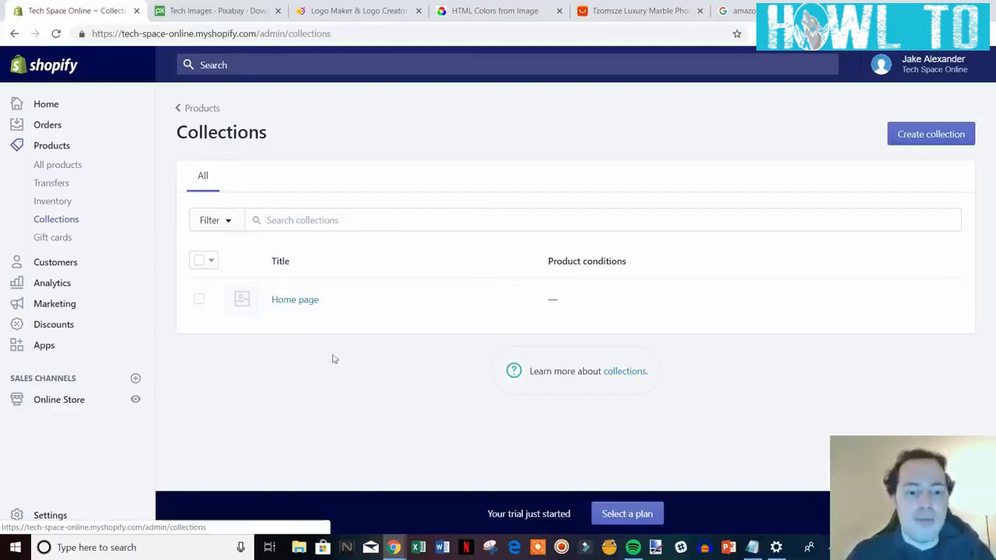
# Add the Pink iPhone Case to the Home page collection via Browse.
pyautogui.click(292, 305)
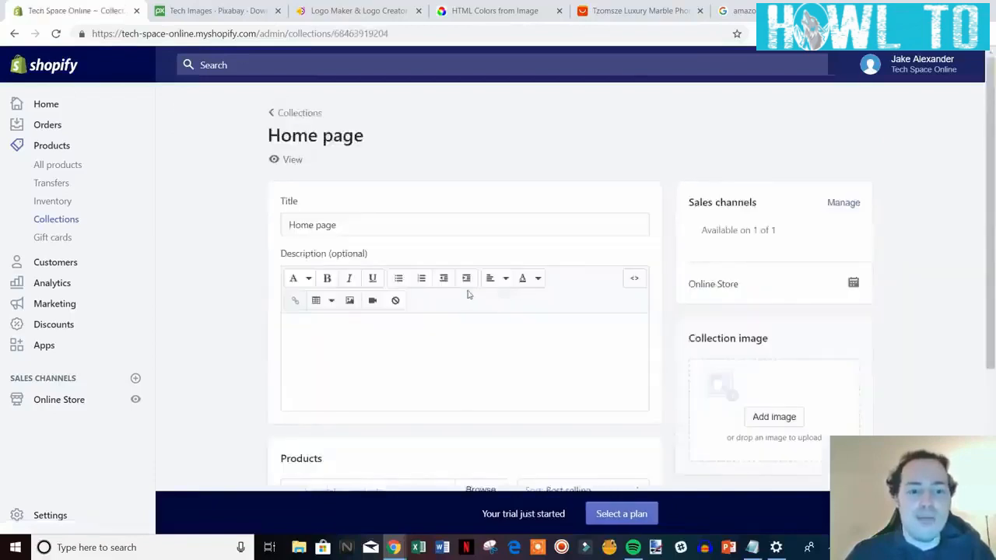
pyautogui.scroll(-3, 586, 351)
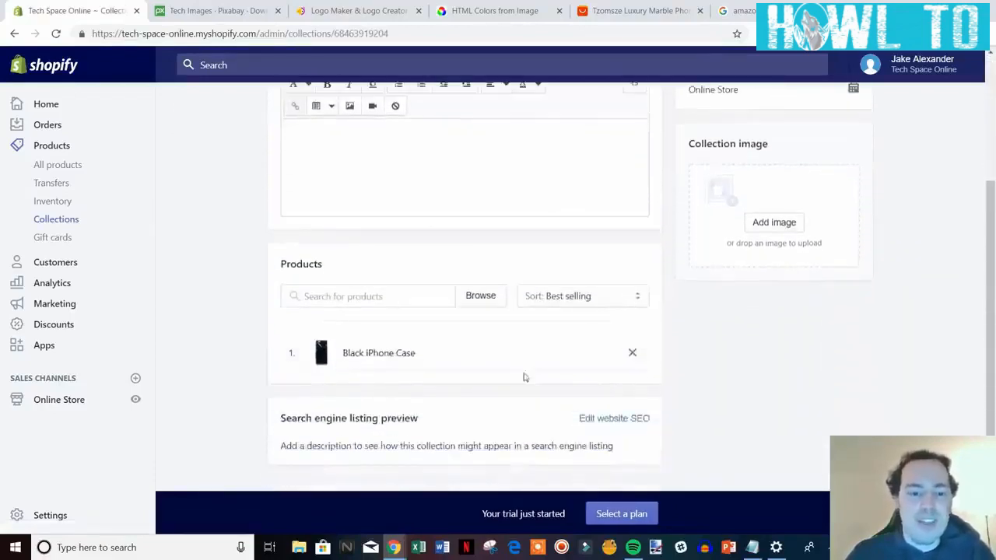
pyautogui.click(409, 296)
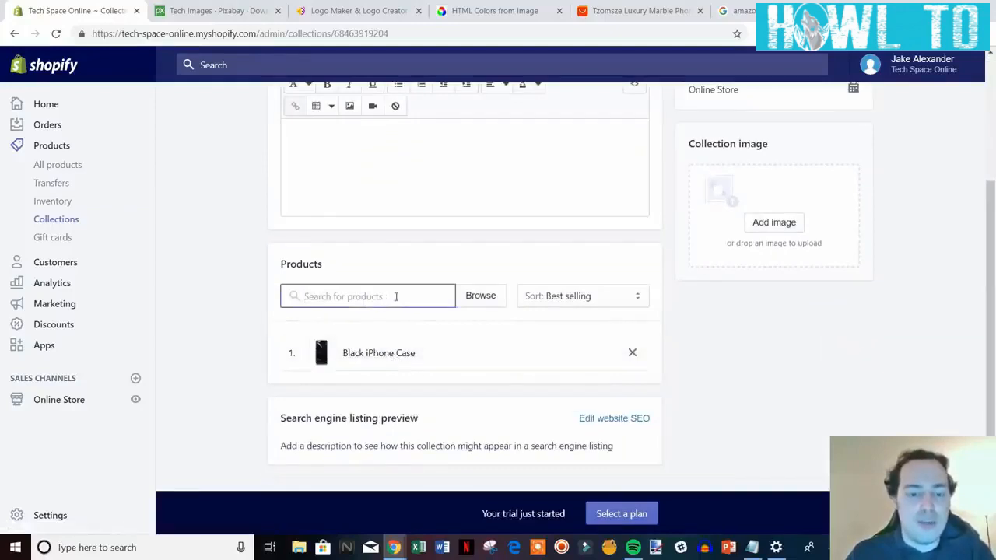
pyautogui.click(473, 297)
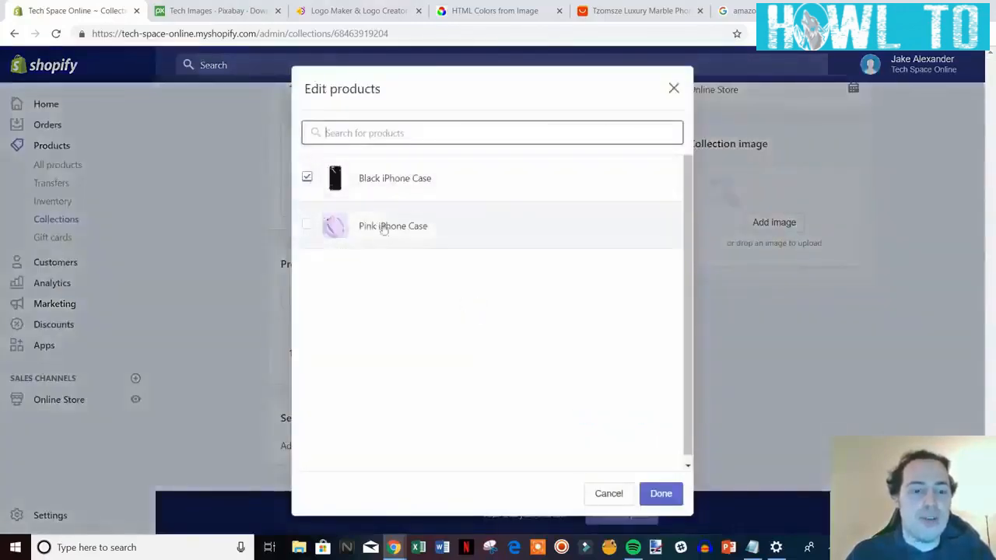
pyautogui.click(411, 228)
pyautogui.click(663, 492)
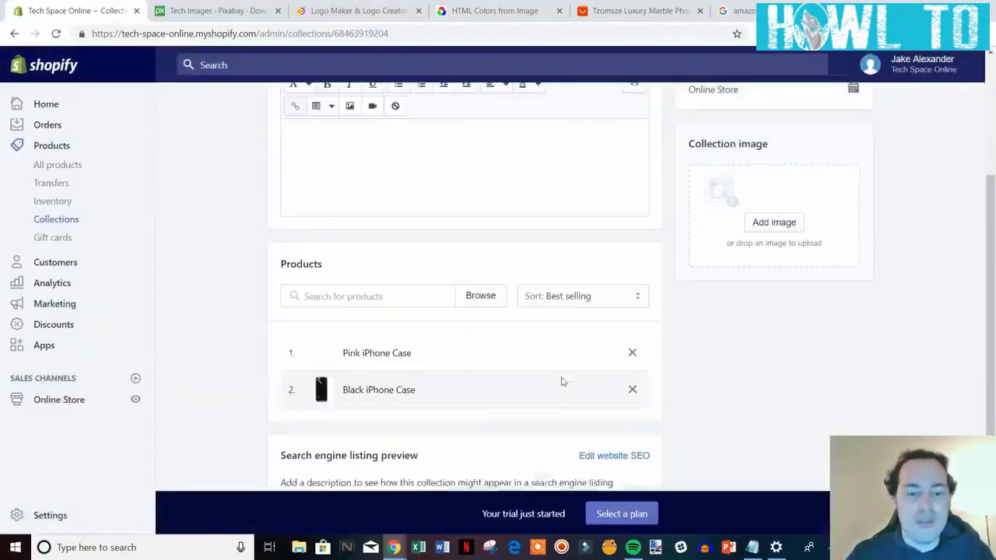
# Confirm both iPhone cases are in the collection, then return to Collections.
pyautogui.scroll(-1, 781, 398)
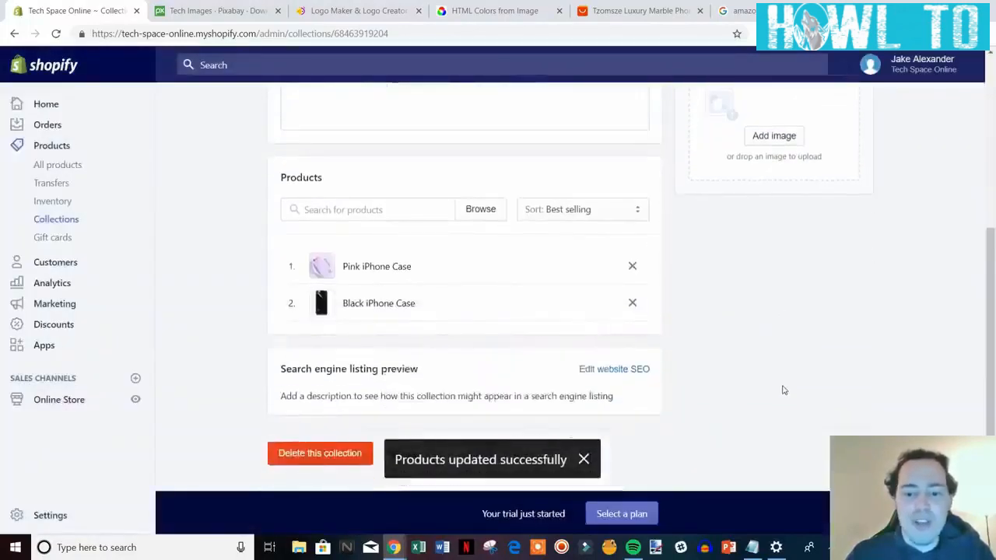
pyautogui.scroll(3, 783, 380)
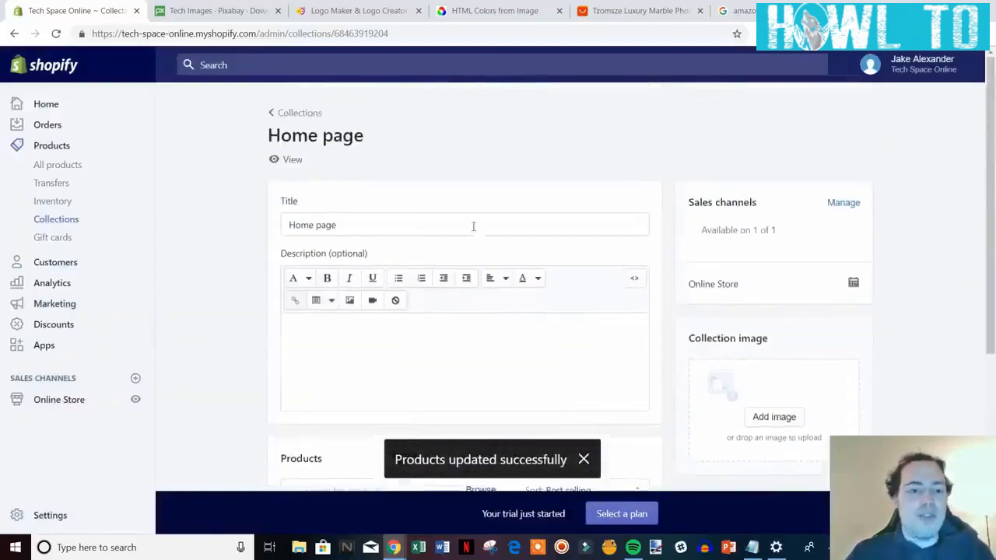
pyautogui.scroll(-2, 543, 302)
pyautogui.scroll(-1, 544, 301)
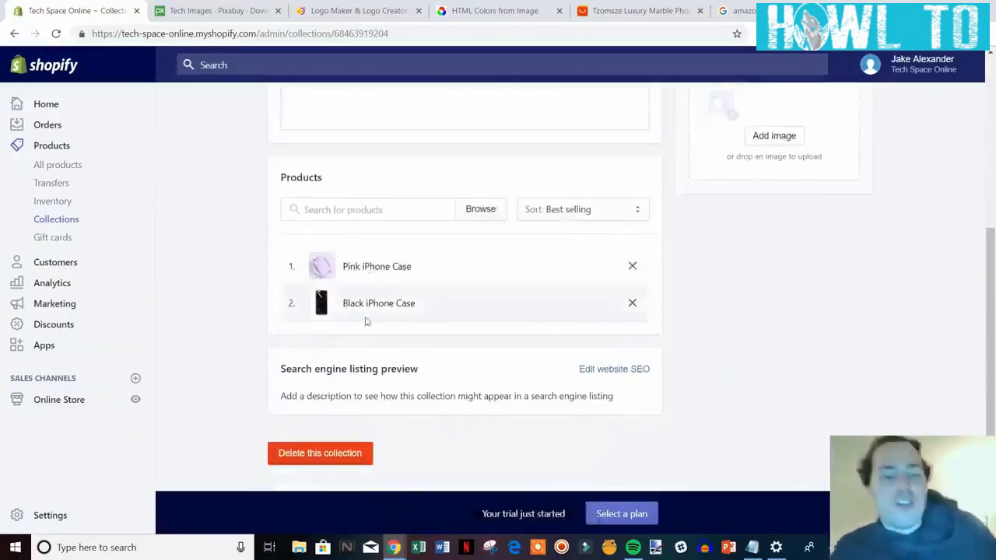
pyautogui.scroll(4, 692, 336)
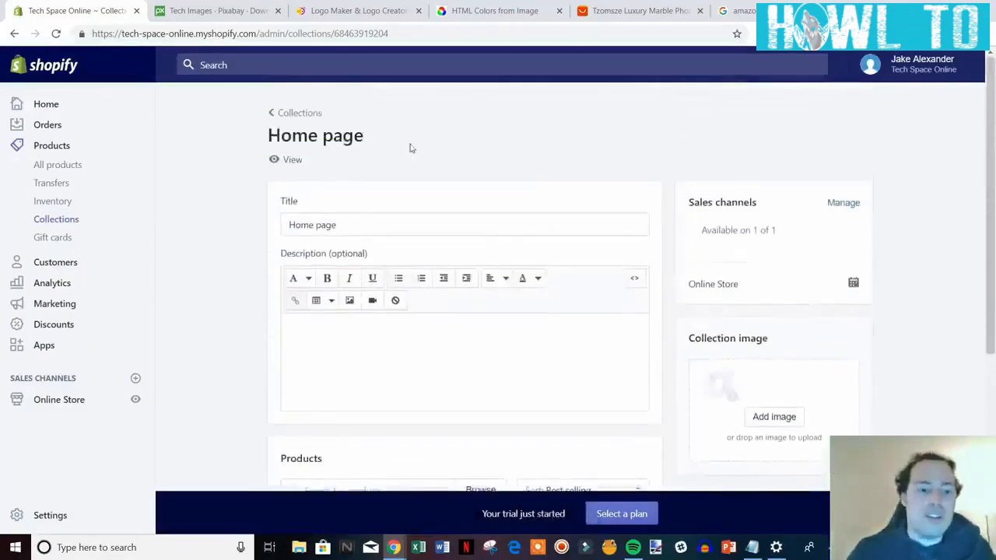
pyautogui.click(305, 114)
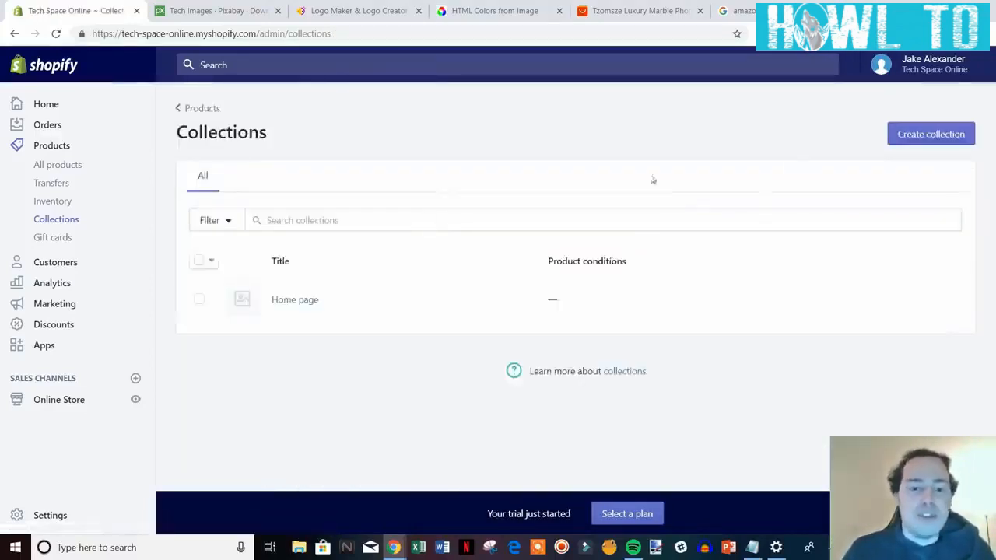
# Create a new collection and title it 'iPhone Cases'.
pyautogui.click(945, 143)
pyautogui.scroll(-5, 467, 218)
pyautogui.scroll(5, 700, 347)
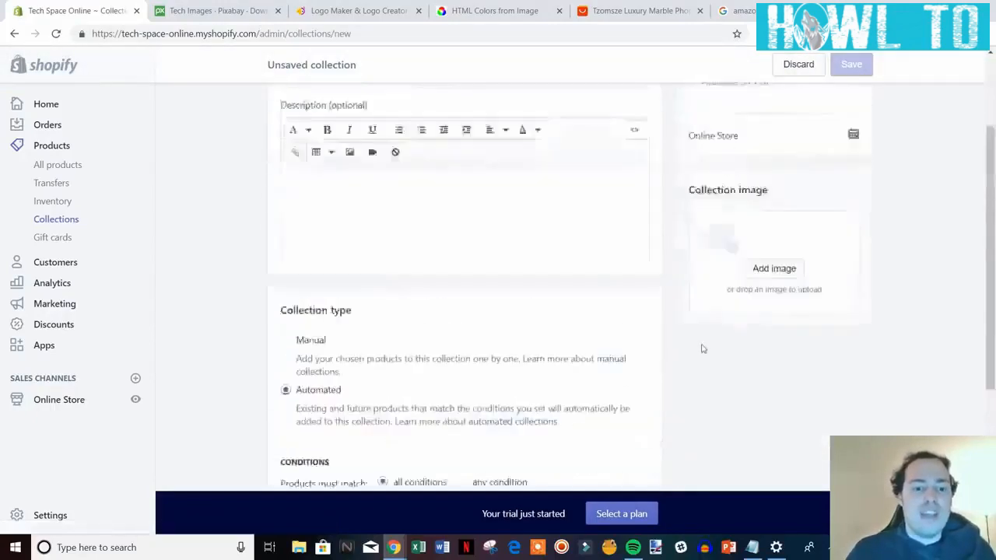
pyautogui.click(430, 209)
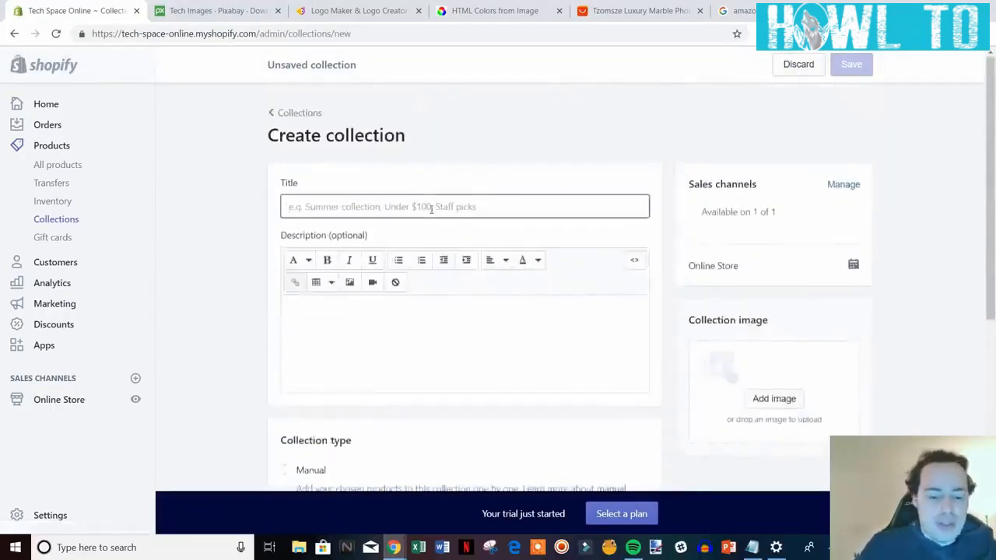
pyautogui.write('I')
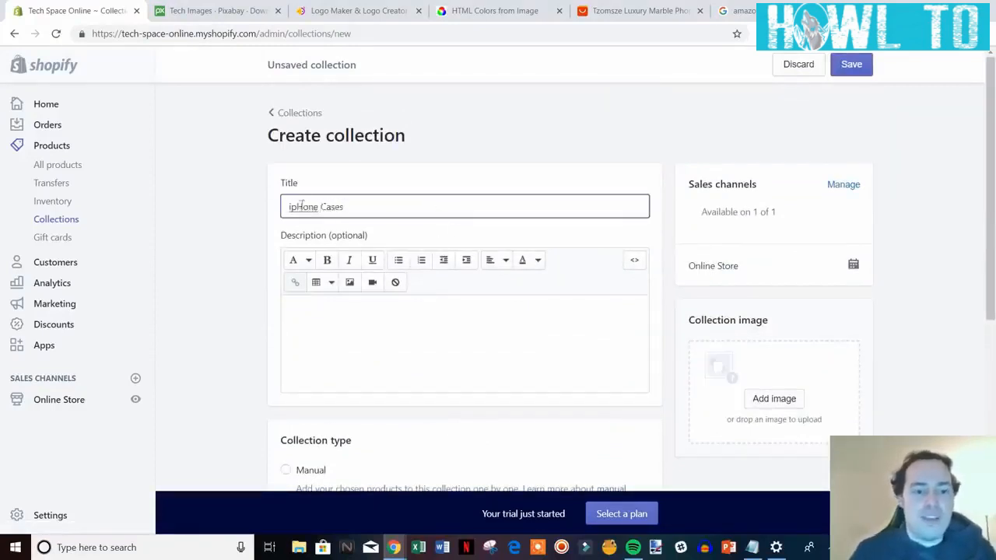
pyautogui.press('Delete')
pyautogui.press('Delete')
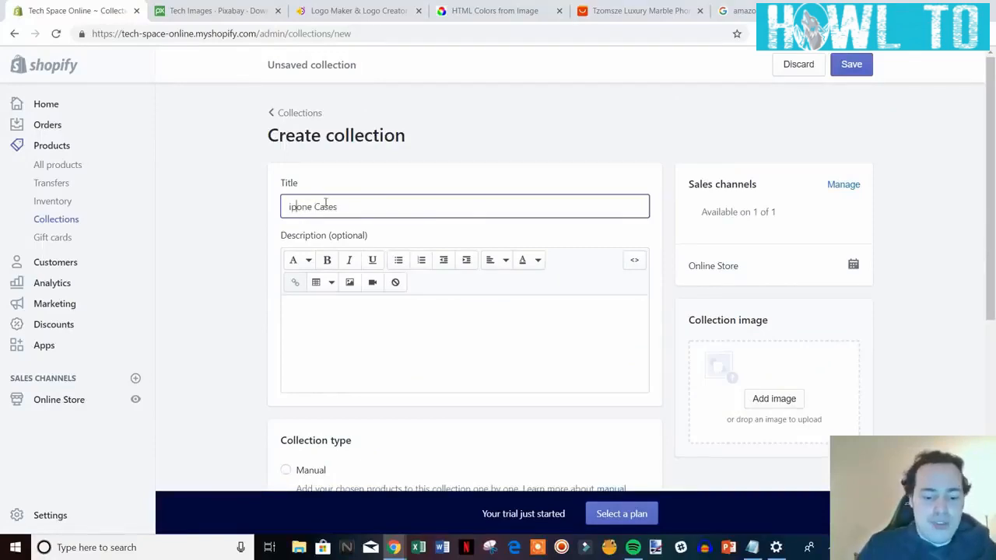
pyautogui.press('BackSpace')
pyautogui.write('PHo')
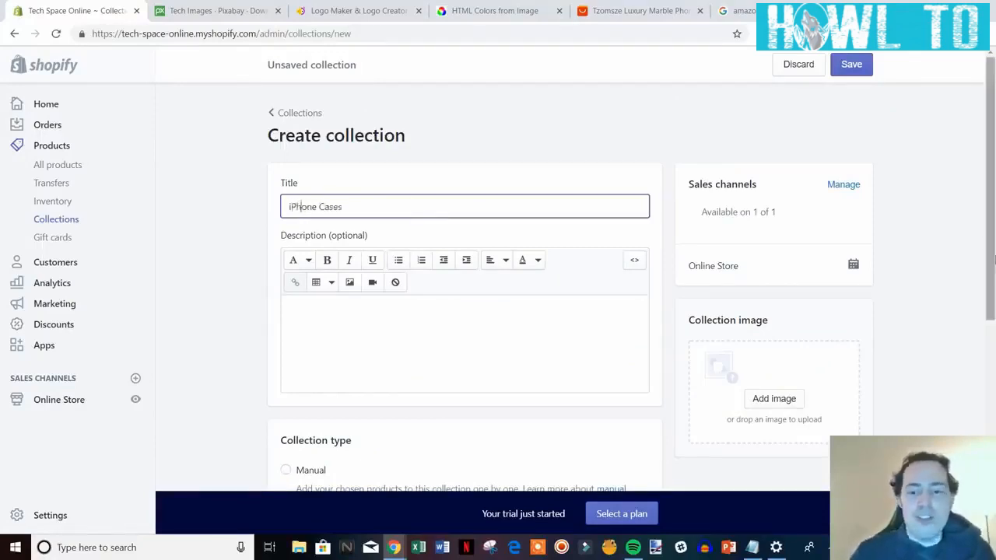
pyautogui.click(971, 285)
pyautogui.scroll(-3, 968, 278)
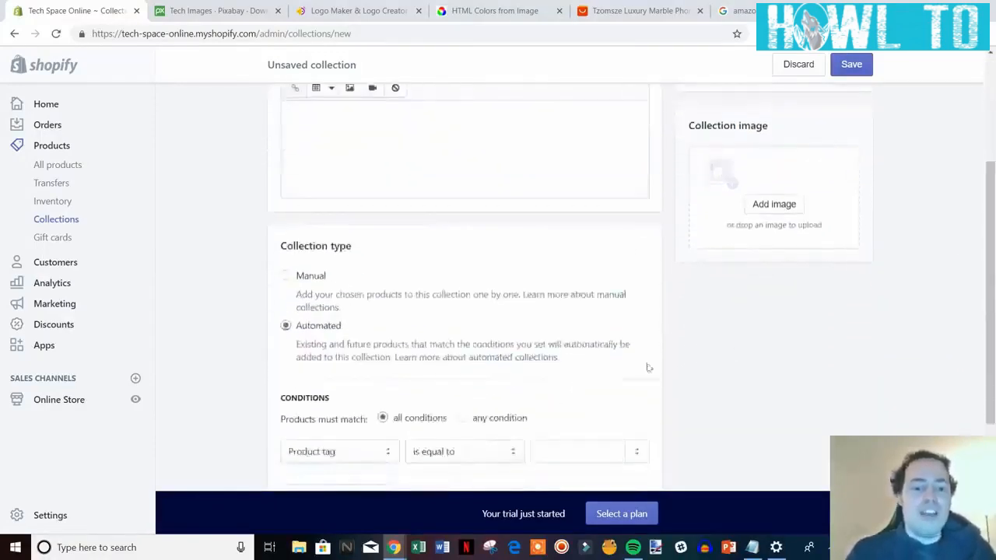
# Make the collection automated with condition: Product tag is equal to 'iphone case'.
pyautogui.scroll(-1, 607, 339)
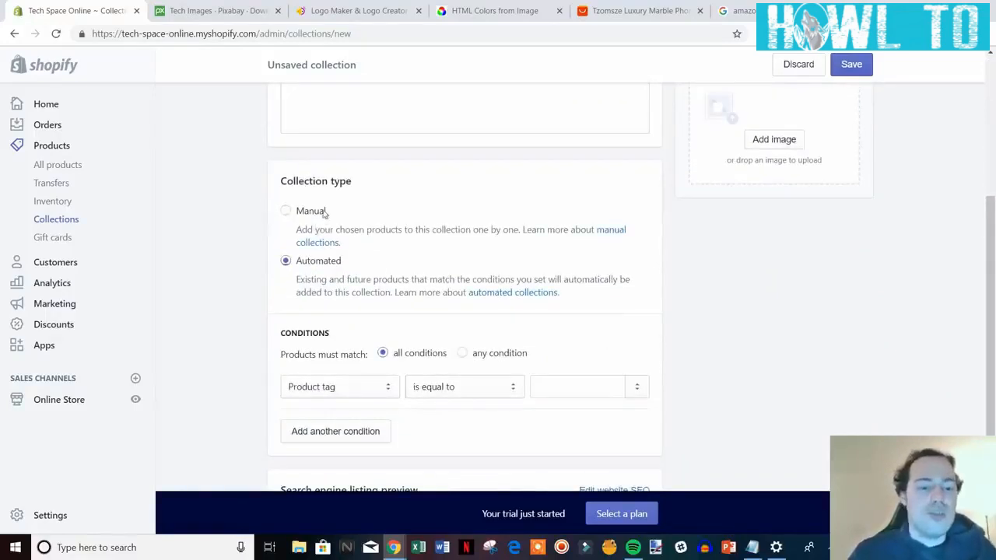
pyautogui.click(323, 214)
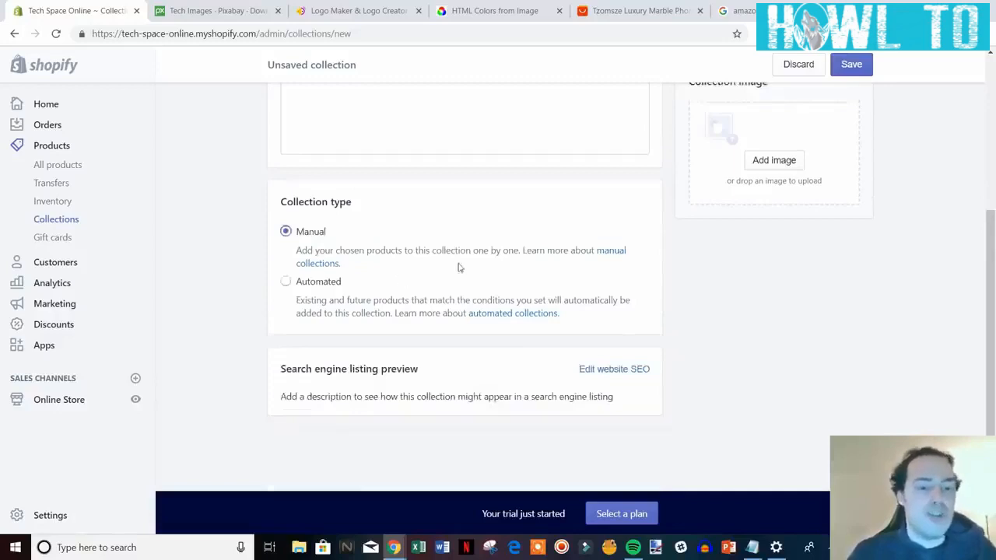
pyautogui.click(310, 285)
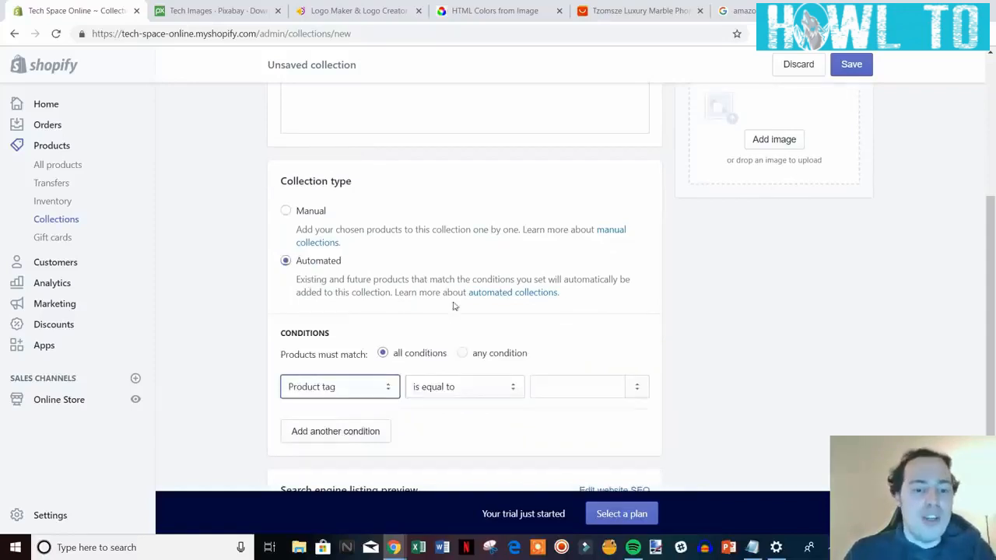
pyautogui.click(389, 388)
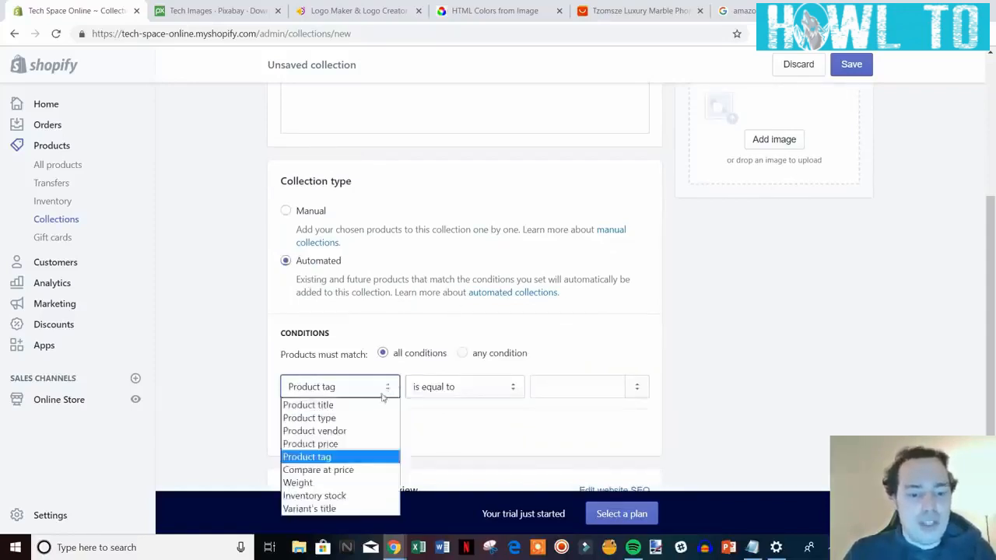
pyautogui.click(362, 458)
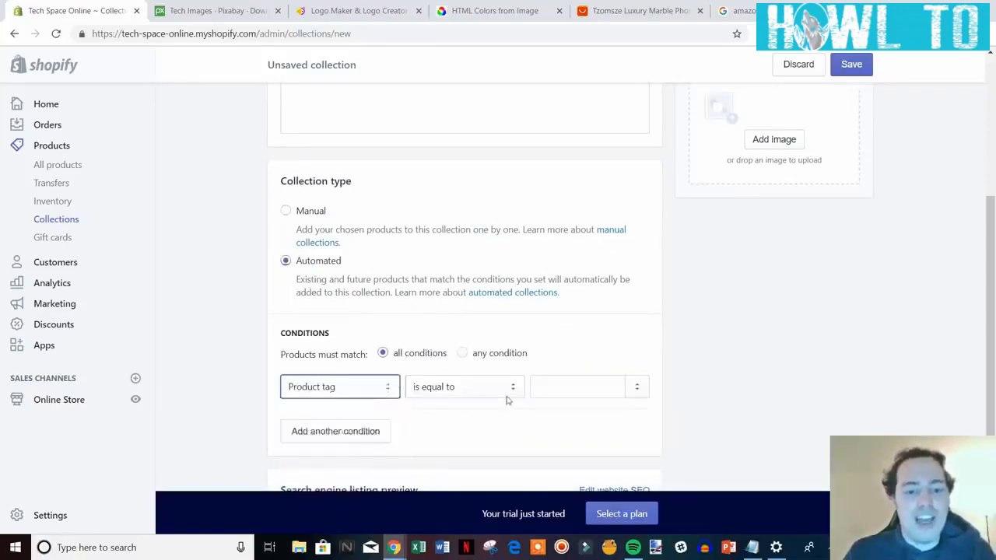
pyautogui.click(507, 400)
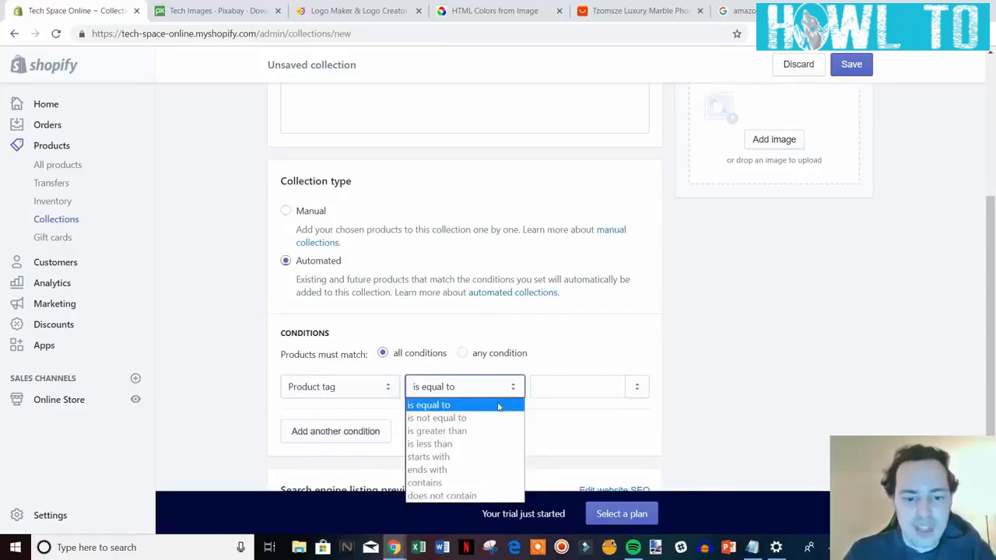
pyautogui.click(498, 407)
pyautogui.click(556, 394)
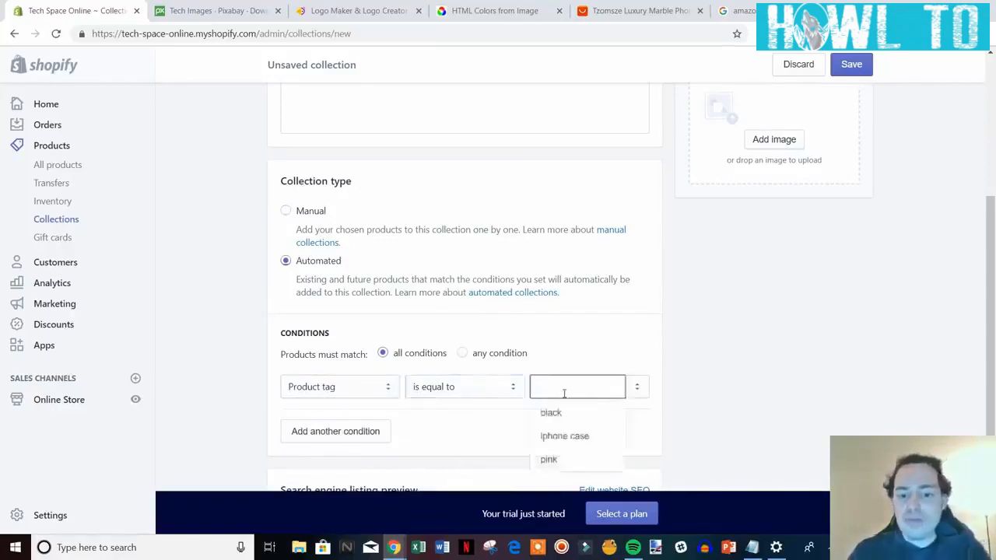
pyautogui.click(580, 437)
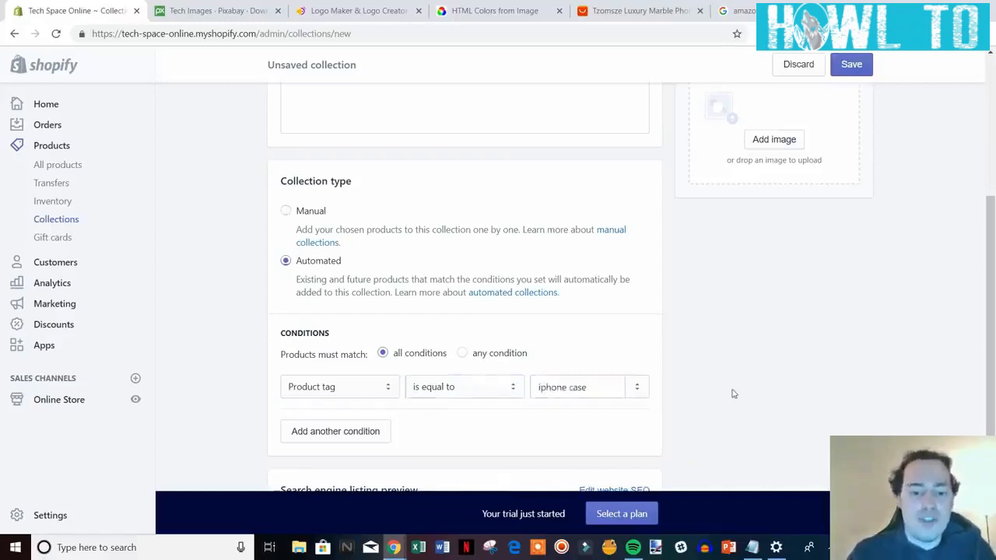
pyautogui.scroll(2, 731, 391)
pyautogui.scroll(-2, 731, 394)
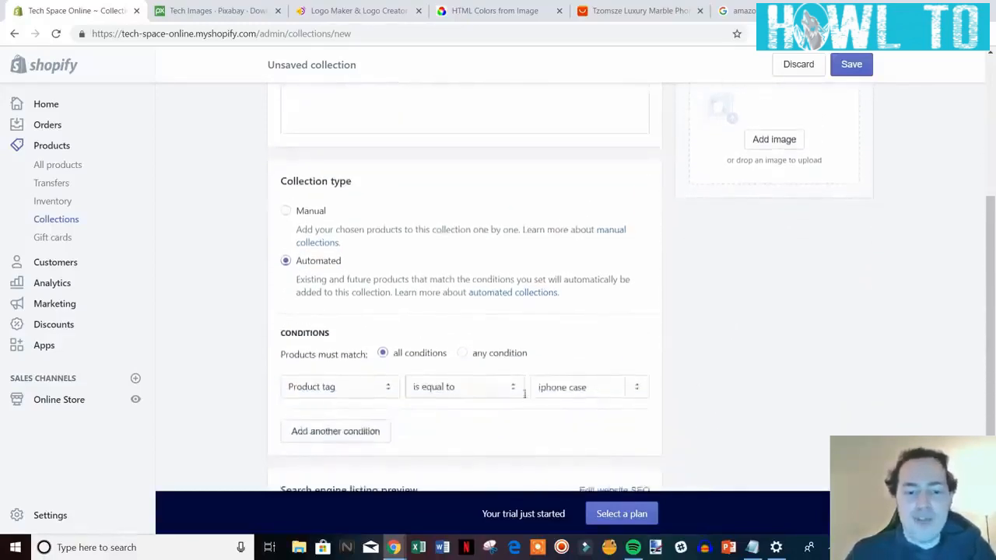
pyautogui.scroll(4, 718, 420)
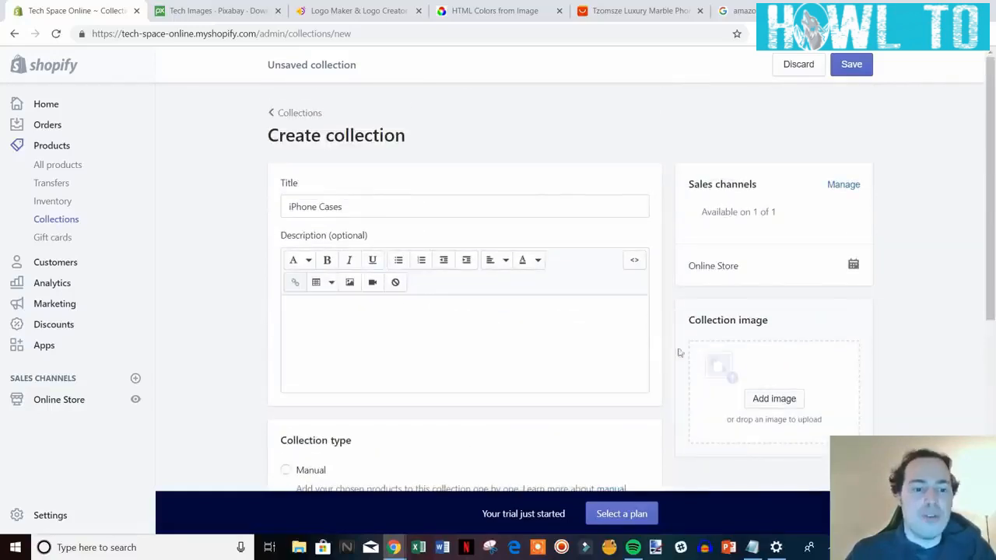
pyautogui.scroll(-5, 563, 289)
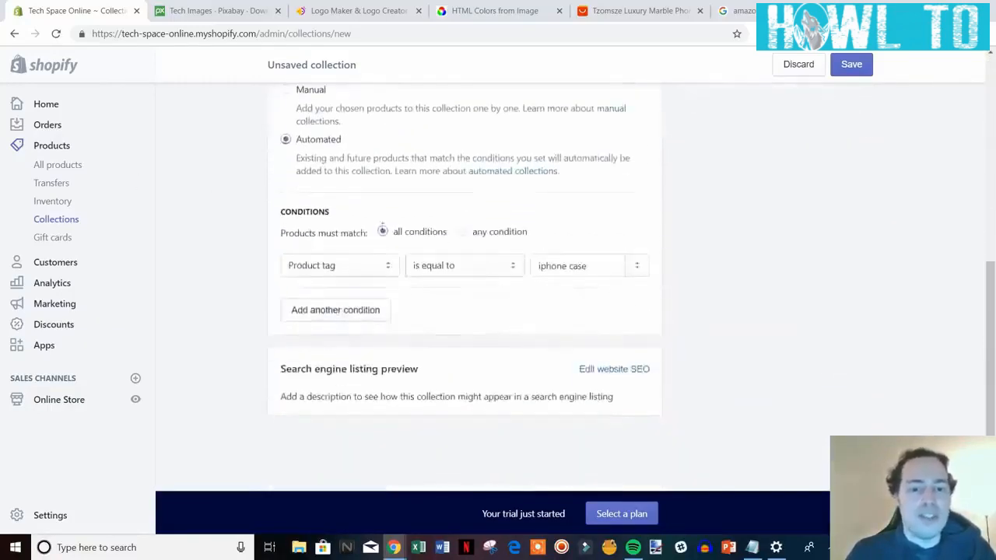
# Save the iPhone Cases collection and go back to the Collections list.
pyautogui.click(851, 64)
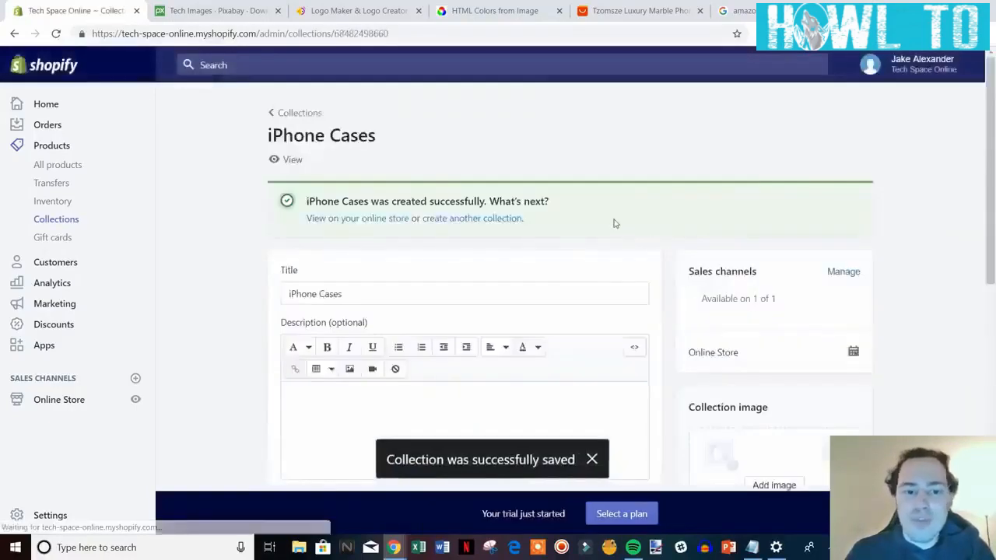
pyautogui.scroll(-6, 612, 260)
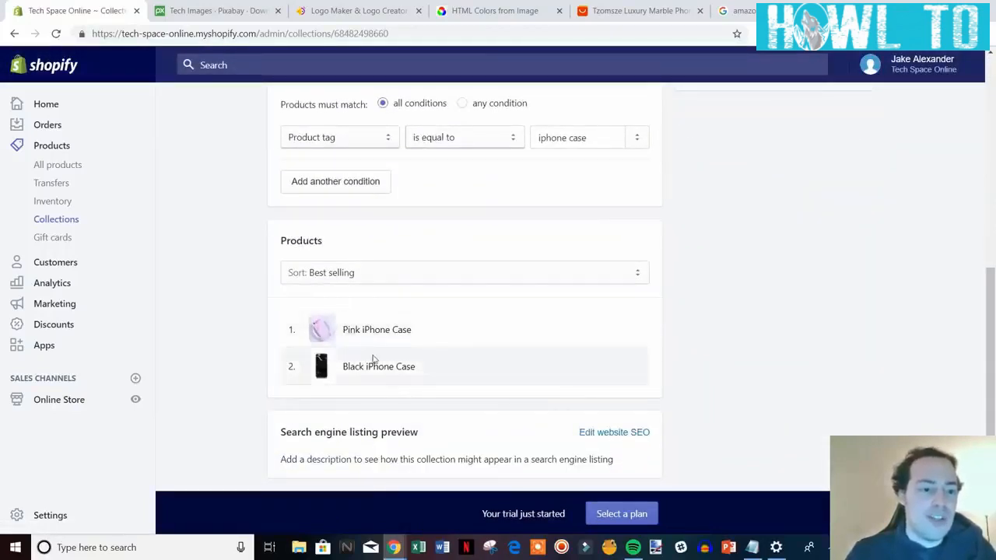
pyautogui.scroll(8, 372, 358)
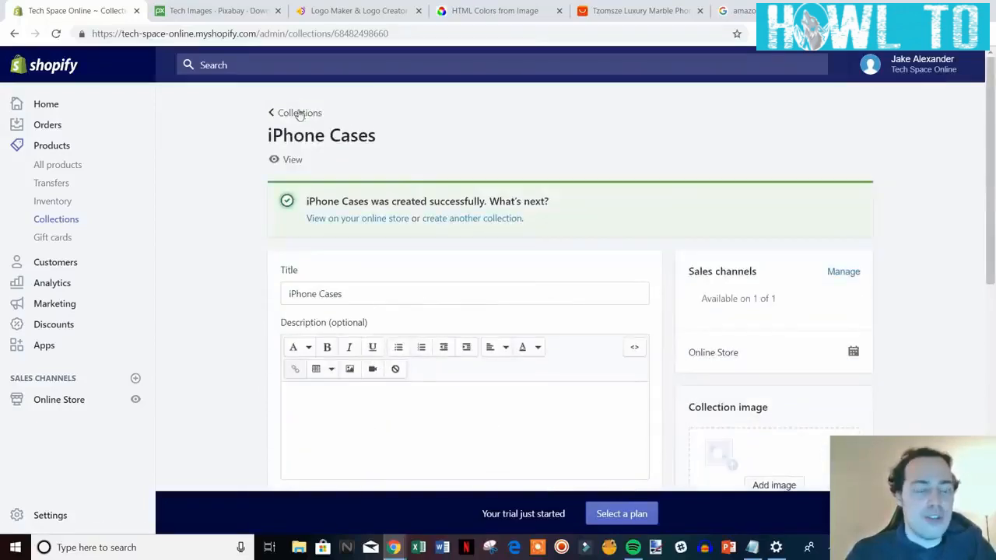
pyautogui.click(300, 115)
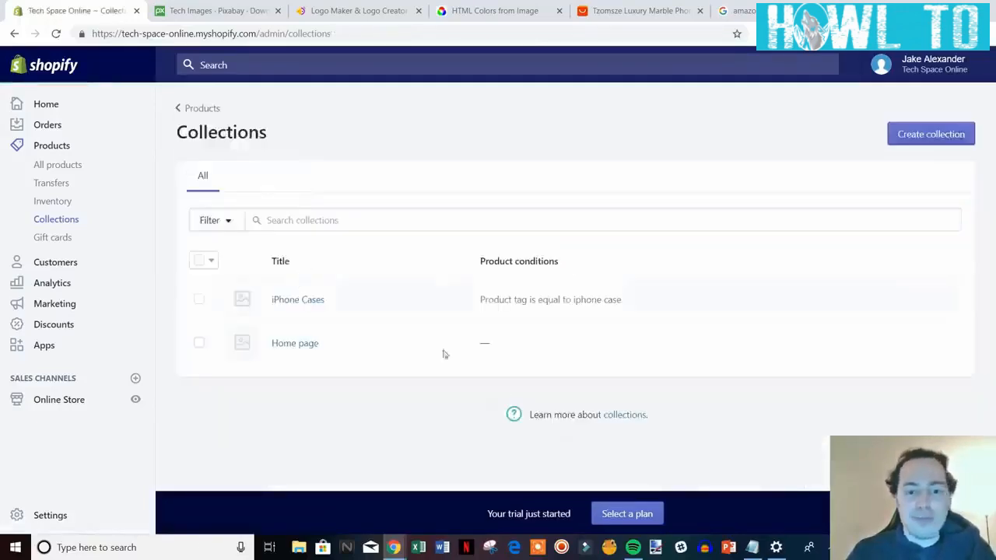
pyautogui.click(135, 402)
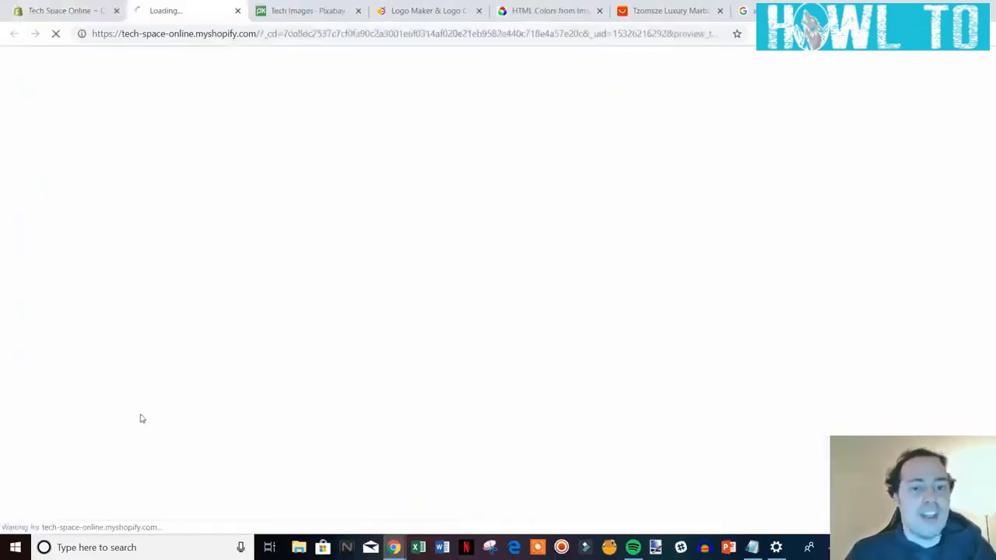
pyautogui.scroll(-5, 917, 263)
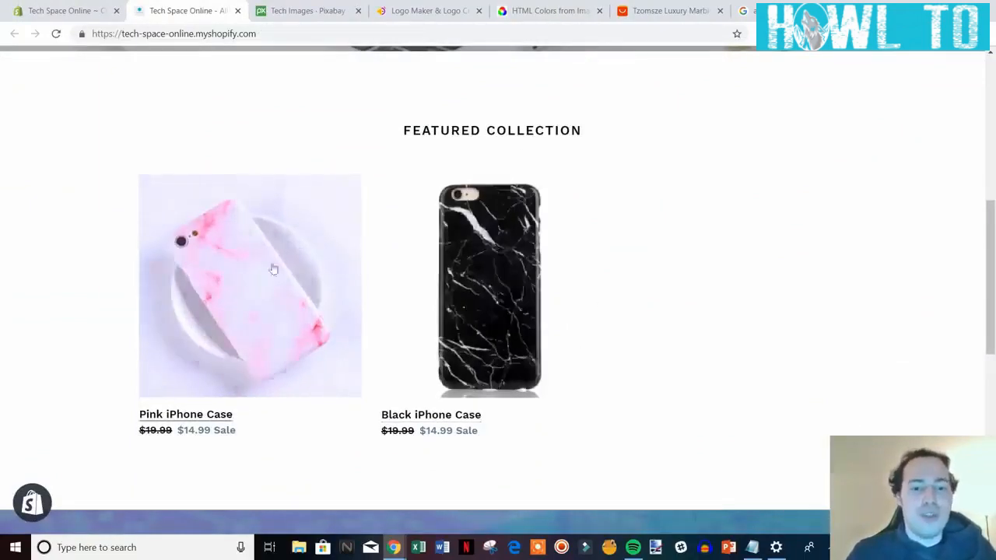
pyautogui.scroll(-1, 473, 323)
pyautogui.scroll(-1, 473, 323)
pyautogui.scroll(2, 622, 337)
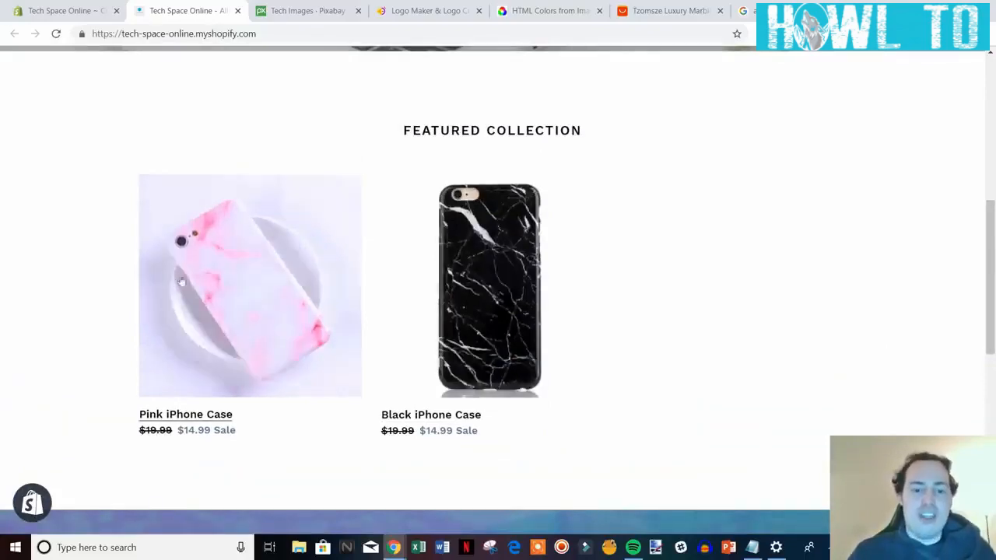
pyautogui.scroll(-8, 670, 308)
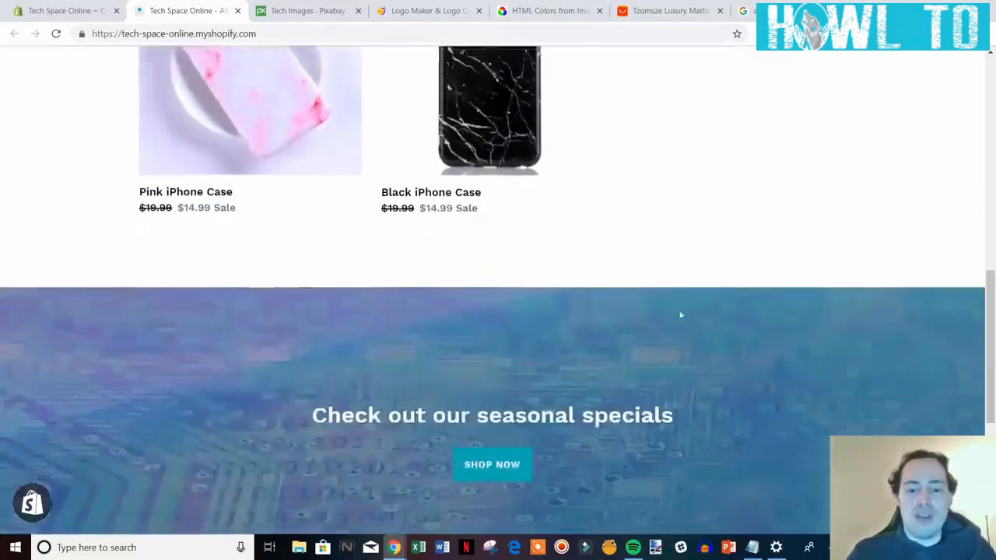
pyautogui.moveTo(990, 389); pyautogui.dragTo(973, 93)
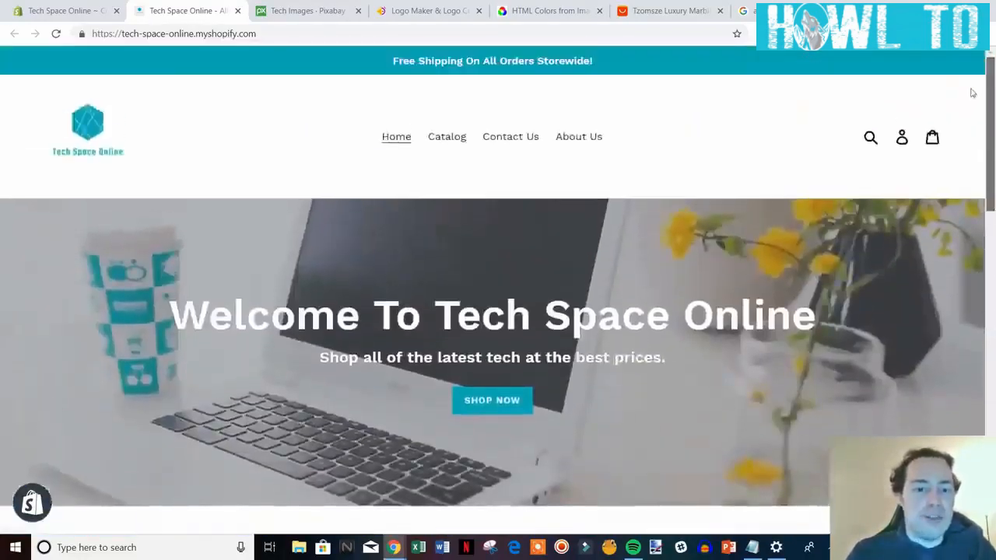
pyautogui.click(236, 10)
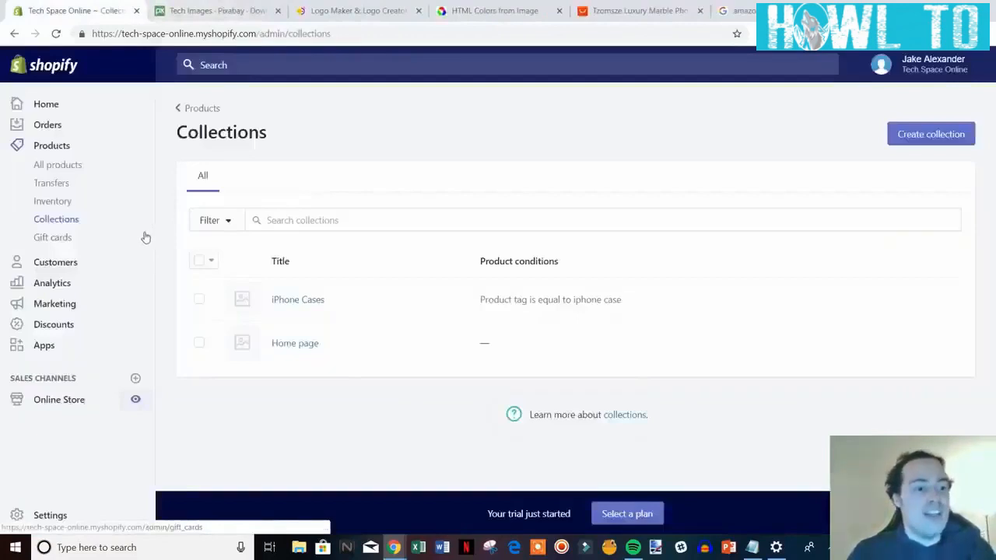
# From Discounts, create a new discount code named 10OFF.
pyautogui.click(58, 327)
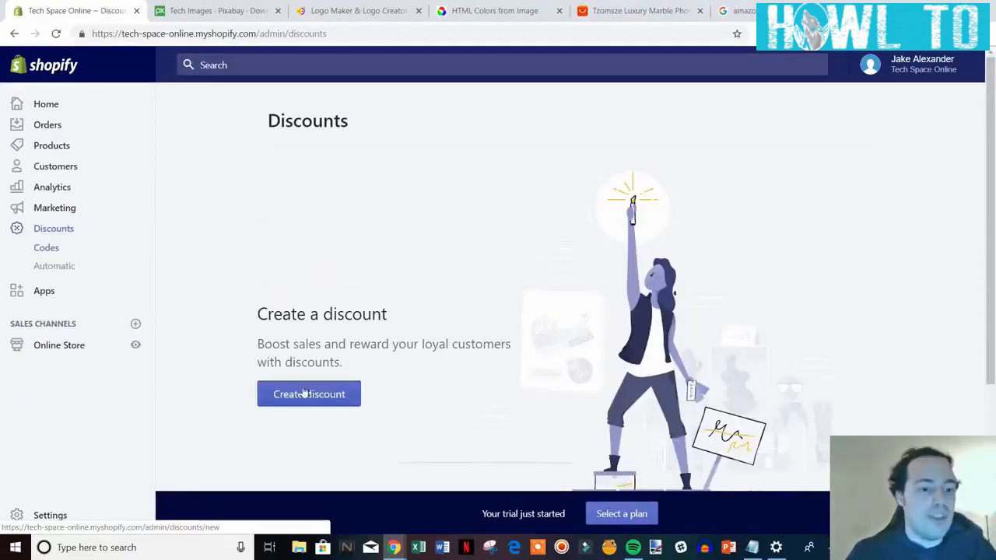
pyautogui.click(312, 398)
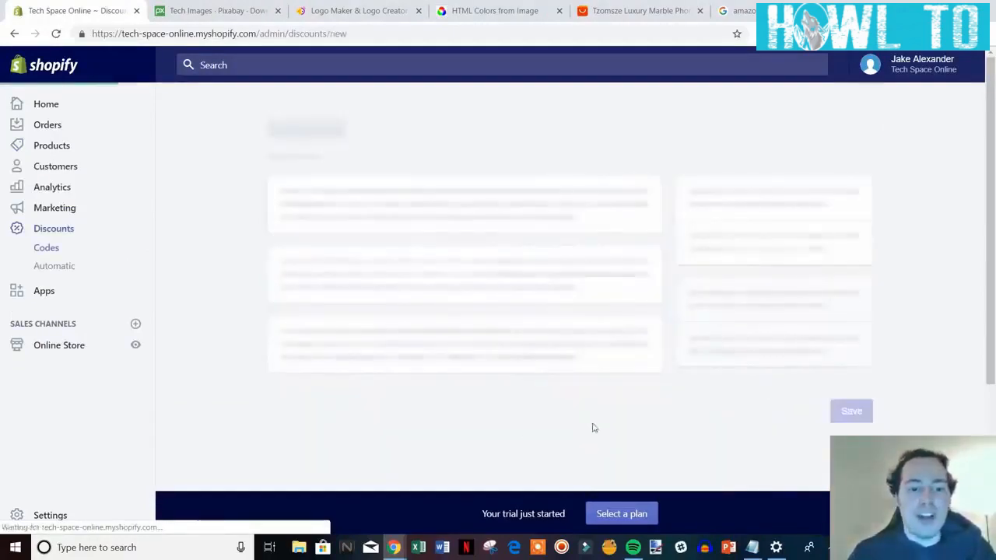
pyautogui.click(404, 211)
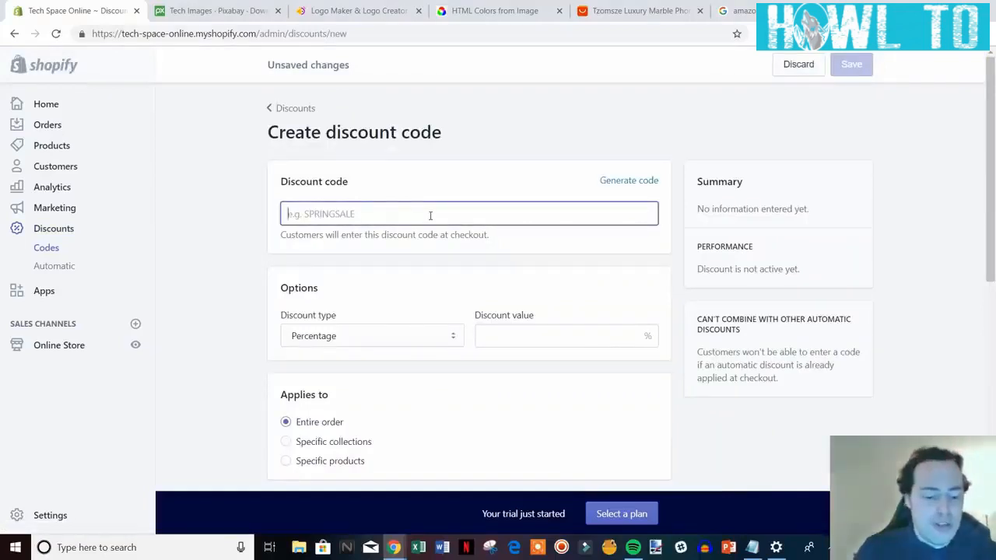
pyautogui.write('100')
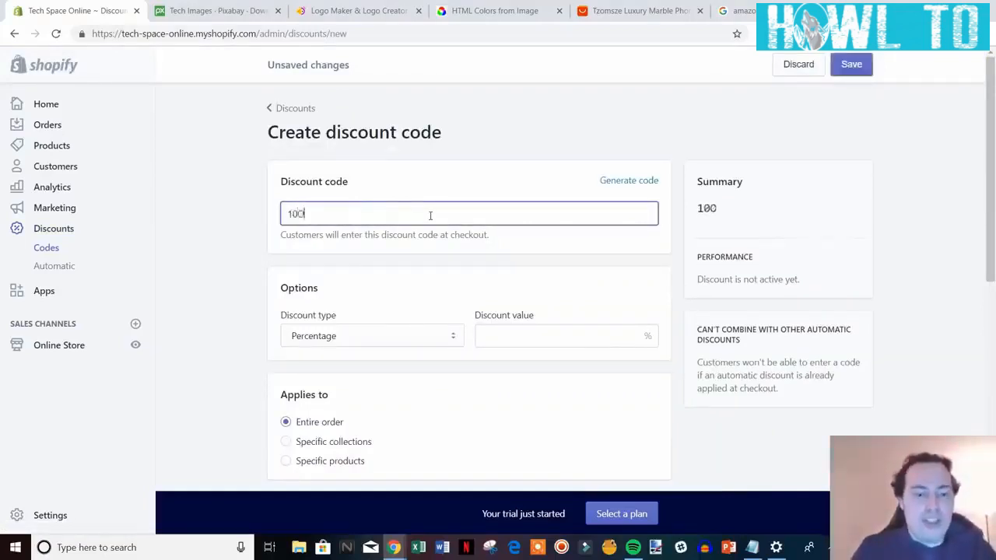
pyautogui.write('FF')
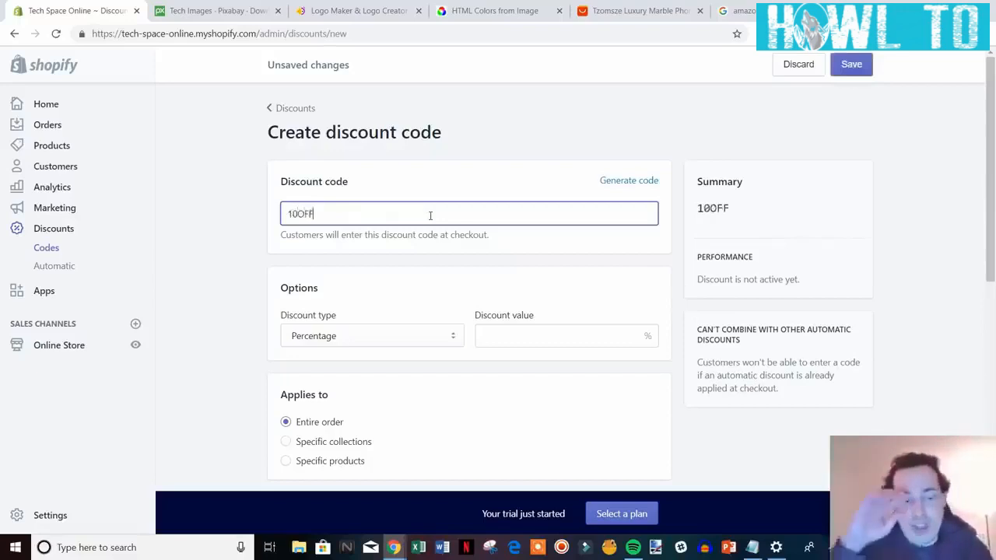
pyautogui.scroll(-2, 428, 233)
pyautogui.scroll(1, 426, 264)
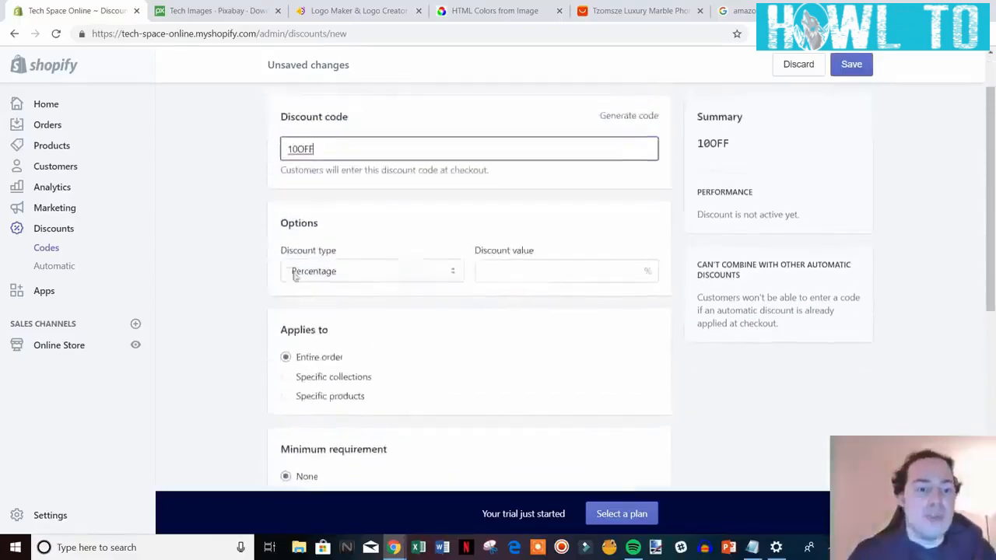
# Give the discount a Percentage value of 10%.
pyautogui.click(541, 275)
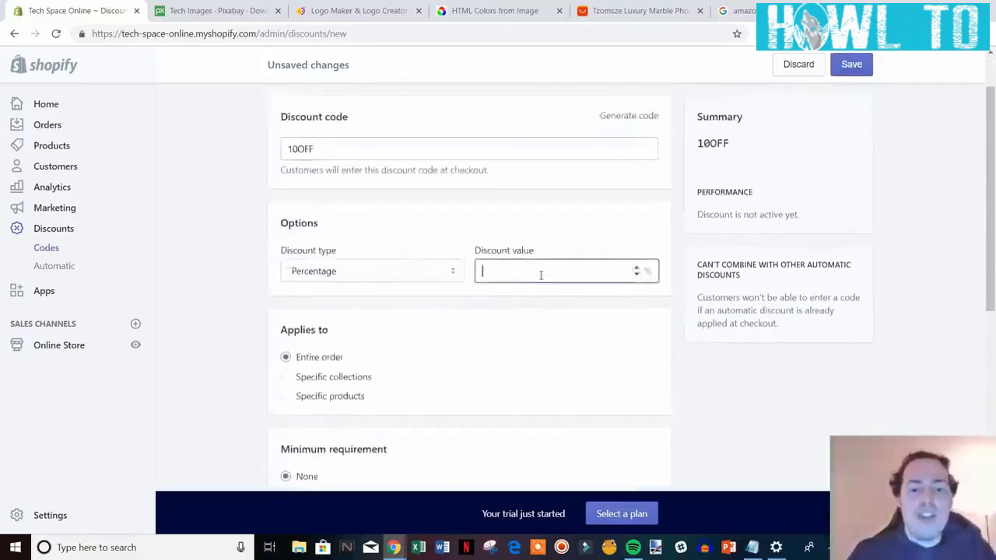
pyautogui.write('10')
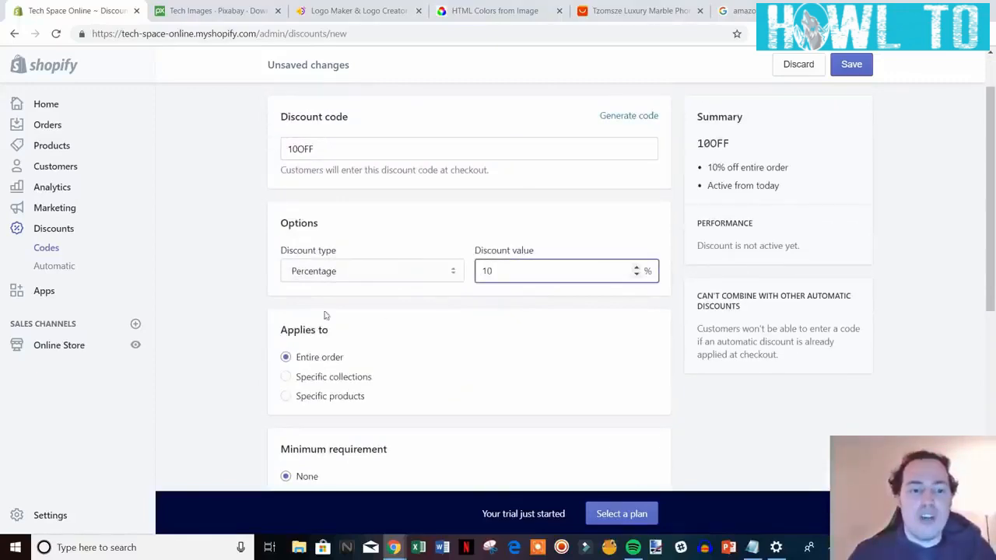
pyautogui.click(386, 288)
pyautogui.click(389, 272)
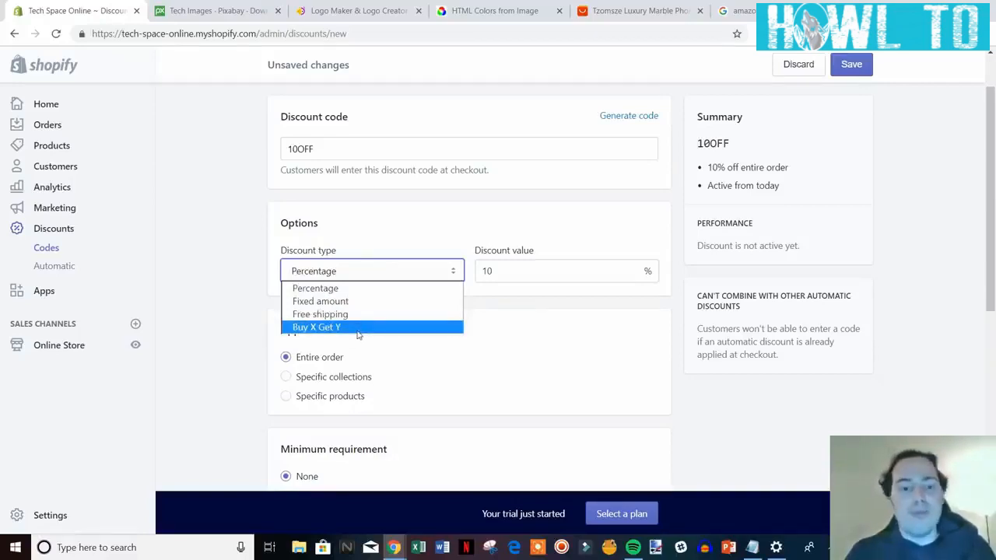
pyautogui.click(241, 300)
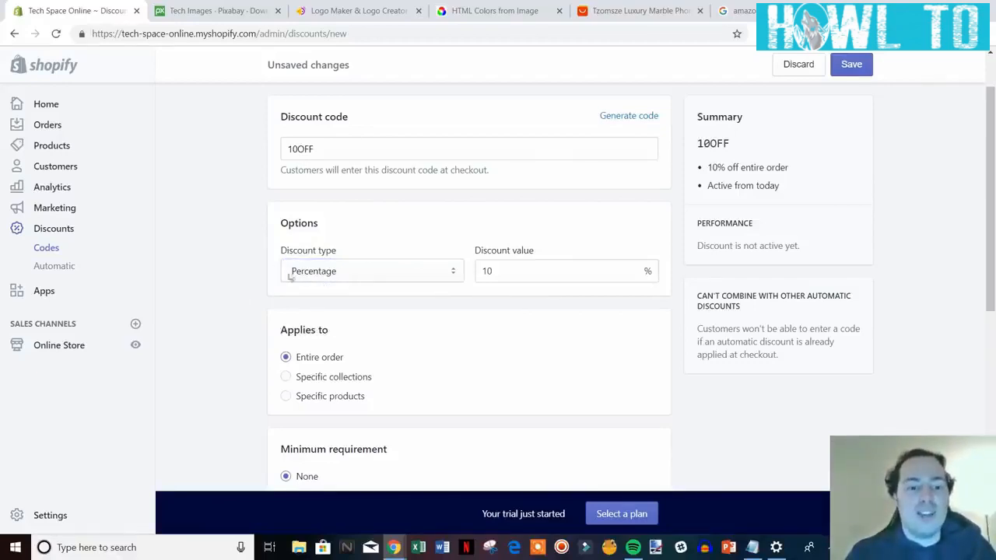
# Limit the 10OFF code to one use per customer and save it.
pyautogui.scroll(-2, 191, 273)
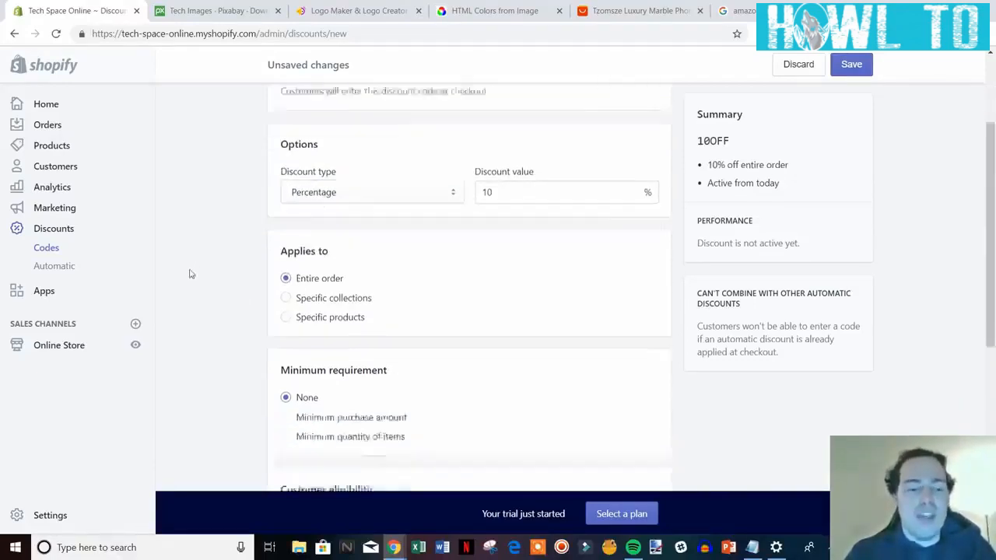
pyautogui.scroll(1, 322, 236)
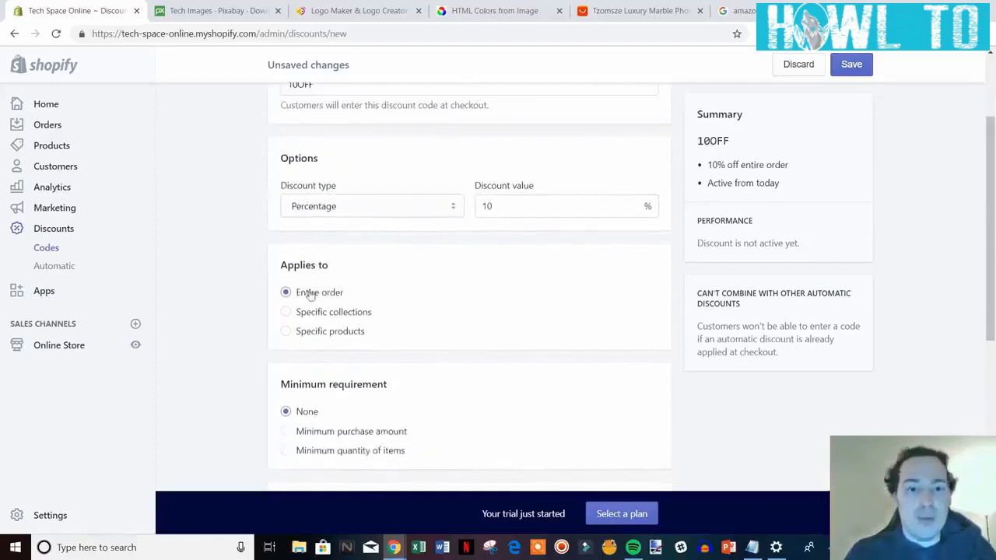
pyautogui.scroll(-1, 428, 334)
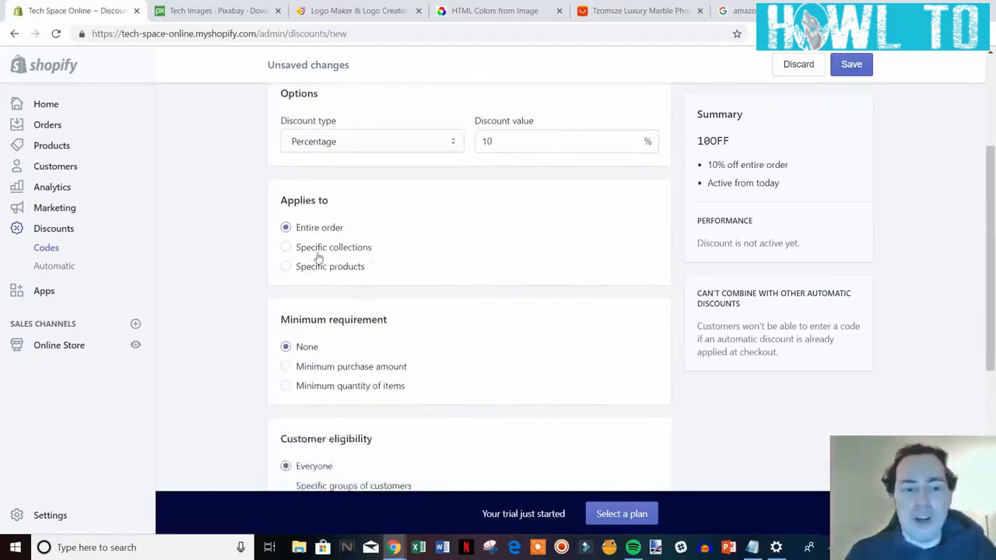
pyautogui.scroll(-2, 446, 276)
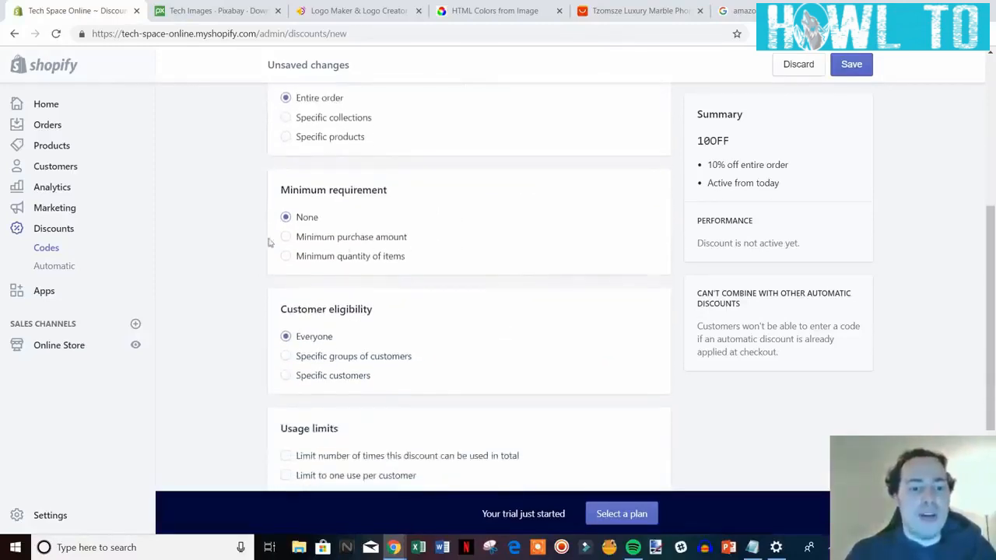
pyautogui.scroll(5, 534, 327)
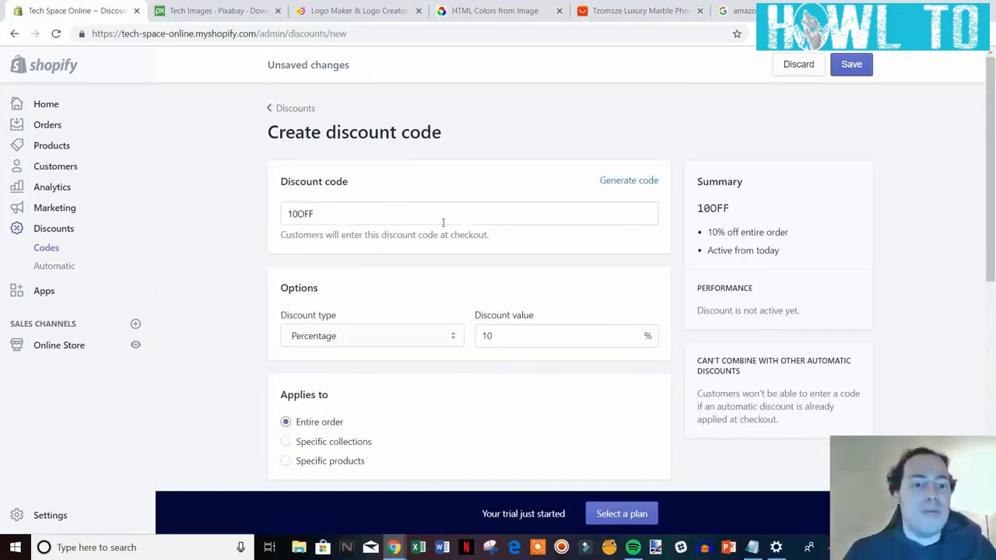
pyautogui.scroll(-2, 378, 288)
pyautogui.scroll(2, 412, 303)
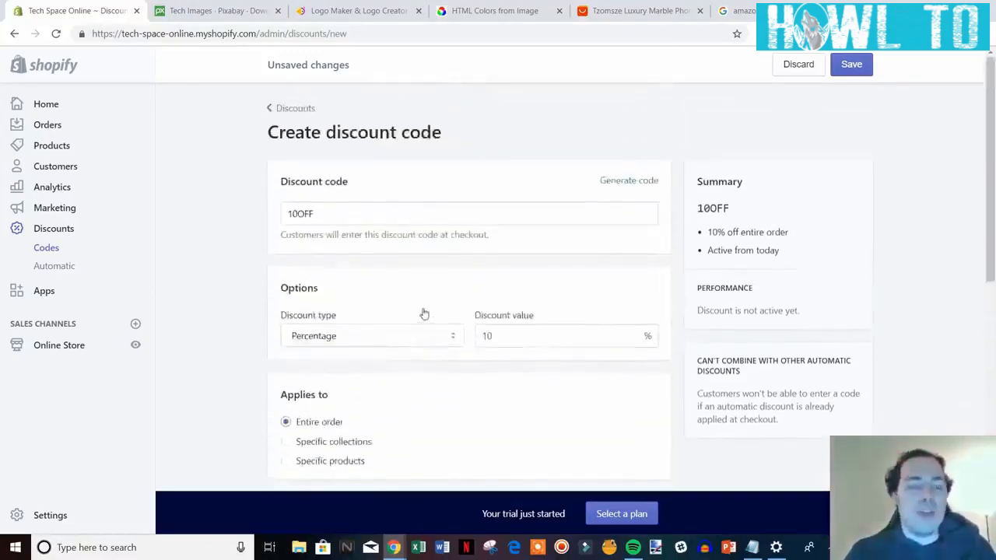
pyautogui.scroll(-8, 424, 314)
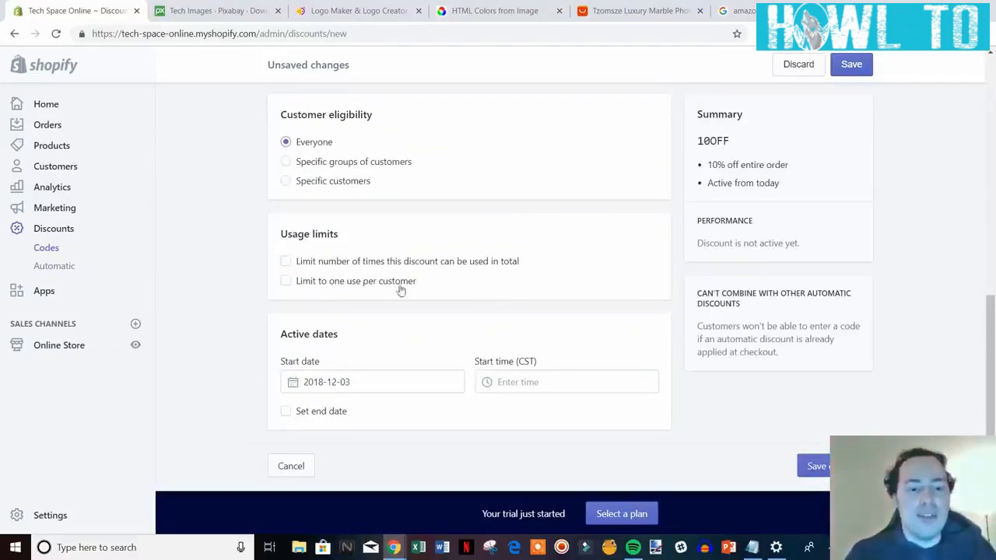
pyautogui.click(375, 287)
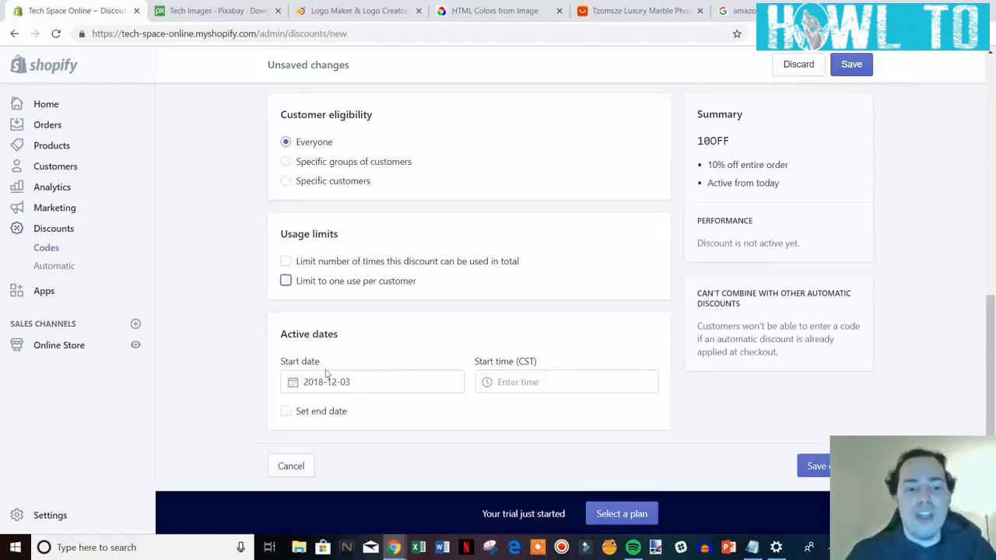
pyautogui.click(814, 466)
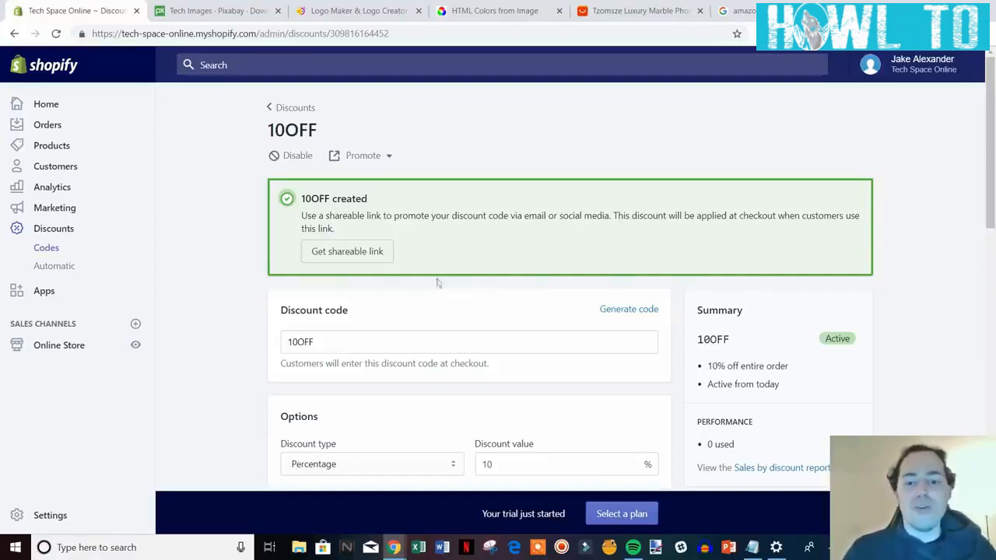
pyautogui.scroll(-2, 618, 304)
pyautogui.scroll(2, 592, 320)
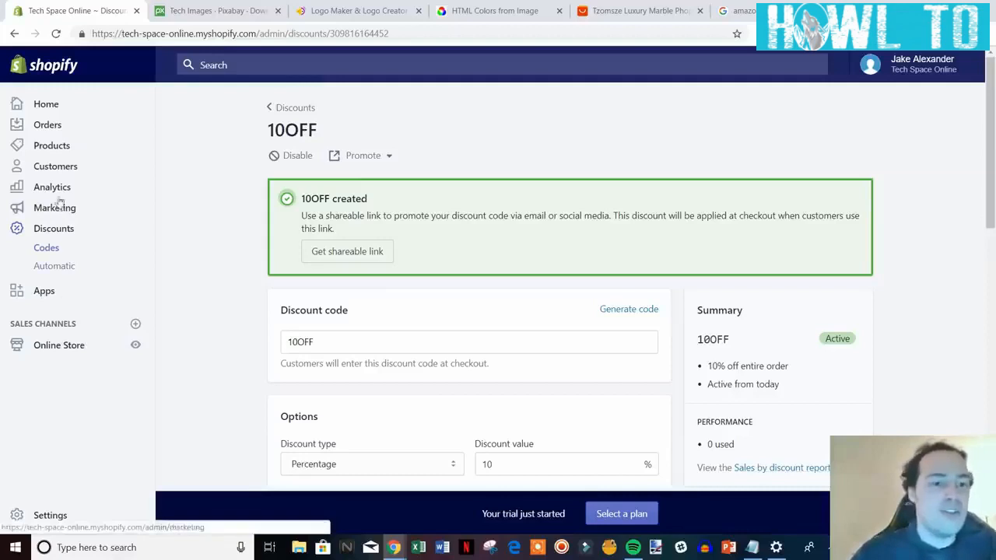
# View the Orders page, which shows no orders yet and a plan-selection prompt.
pyautogui.click(53, 127)
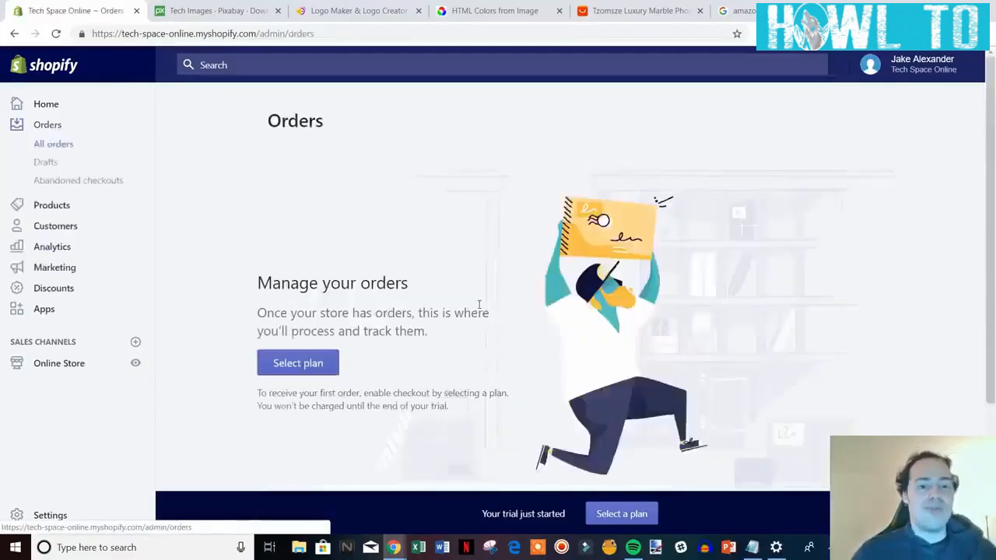
pyautogui.scroll(-2, 563, 284)
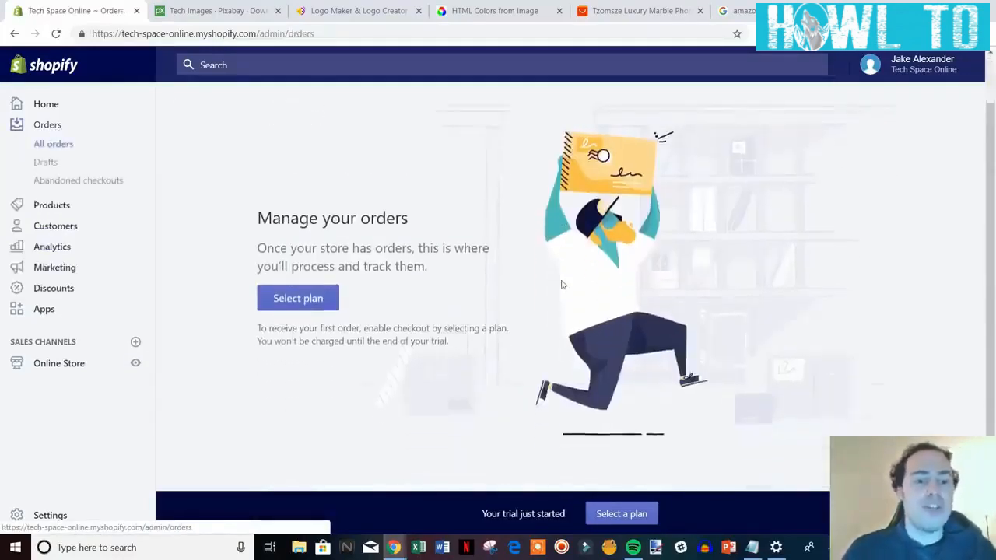
pyautogui.scroll(1, 864, 327)
pyautogui.scroll(1, 566, 329)
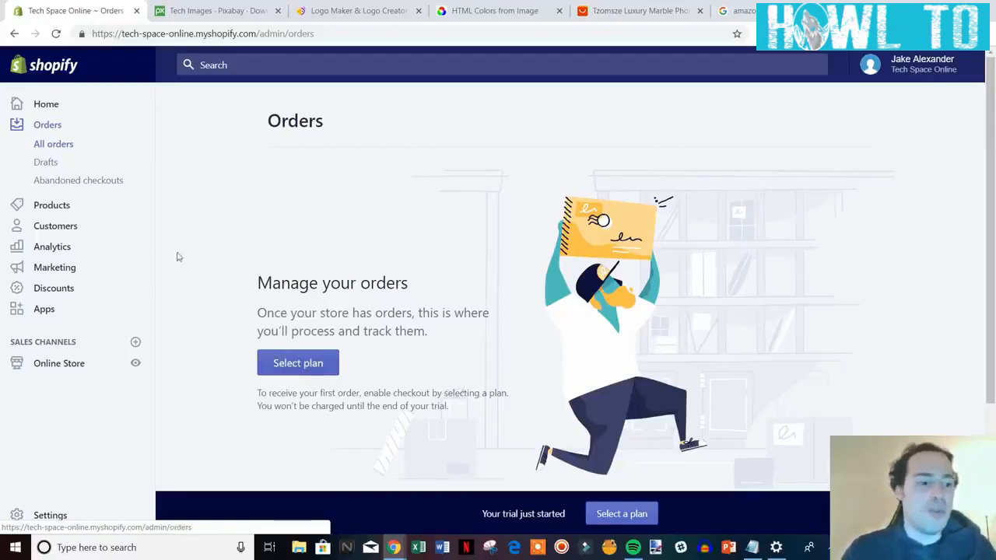
# Bring up the Analytics overview showing $0.00 sales, 1 session and 0 orders today.
pyautogui.click(55, 248)
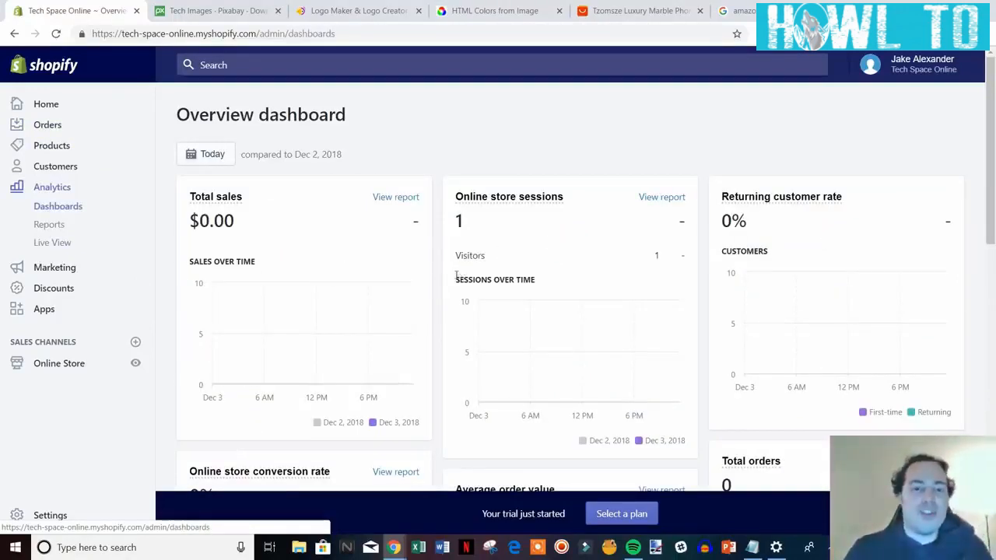
pyautogui.scroll(-1, 406, 268)
pyautogui.scroll(1, 498, 350)
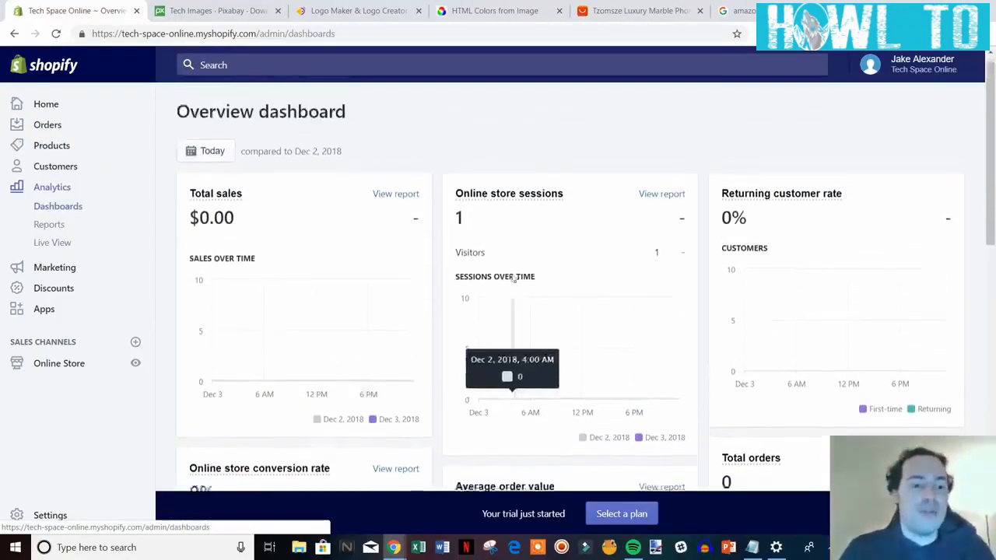
pyautogui.scroll(-1, 345, 256)
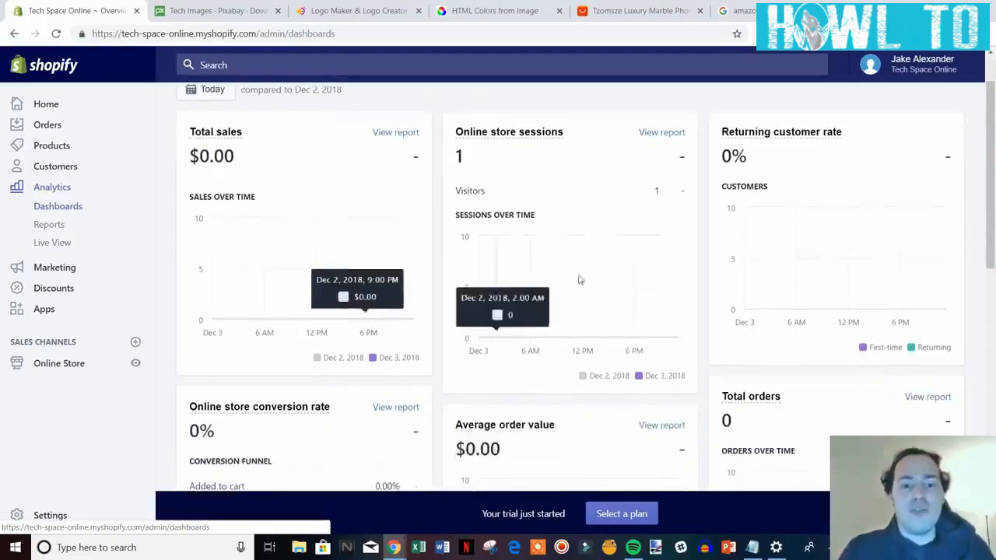
pyautogui.scroll(1, 591, 278)
pyautogui.scroll(-2, 794, 253)
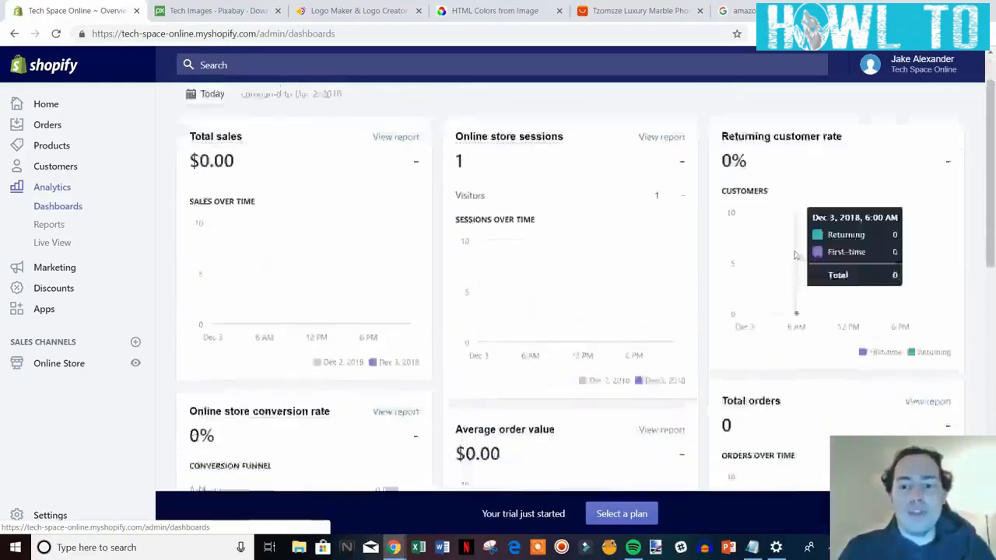
pyautogui.scroll(-1, 283, 269)
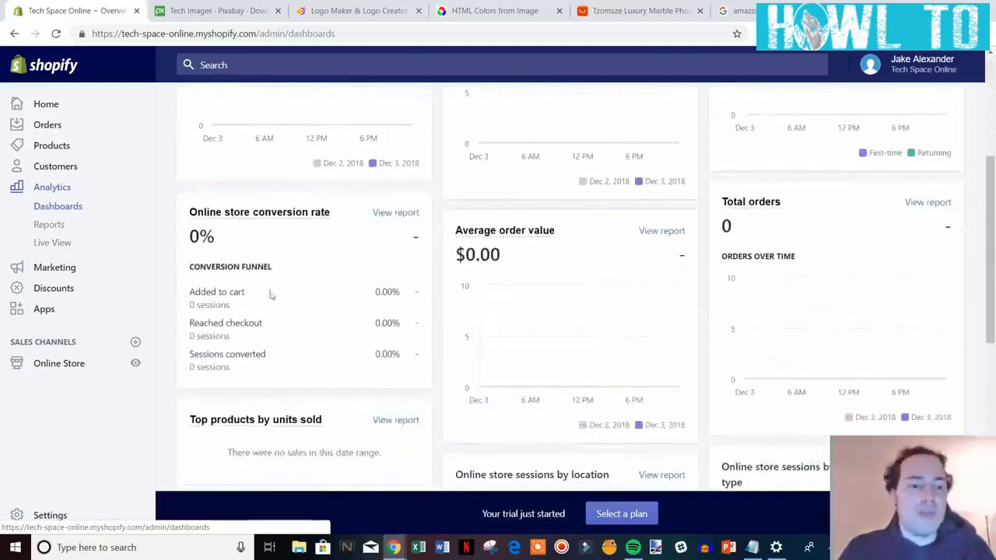
pyautogui.scroll(-3, 288, 309)
pyautogui.scroll(-3, 645, 386)
pyautogui.scroll(8, 638, 360)
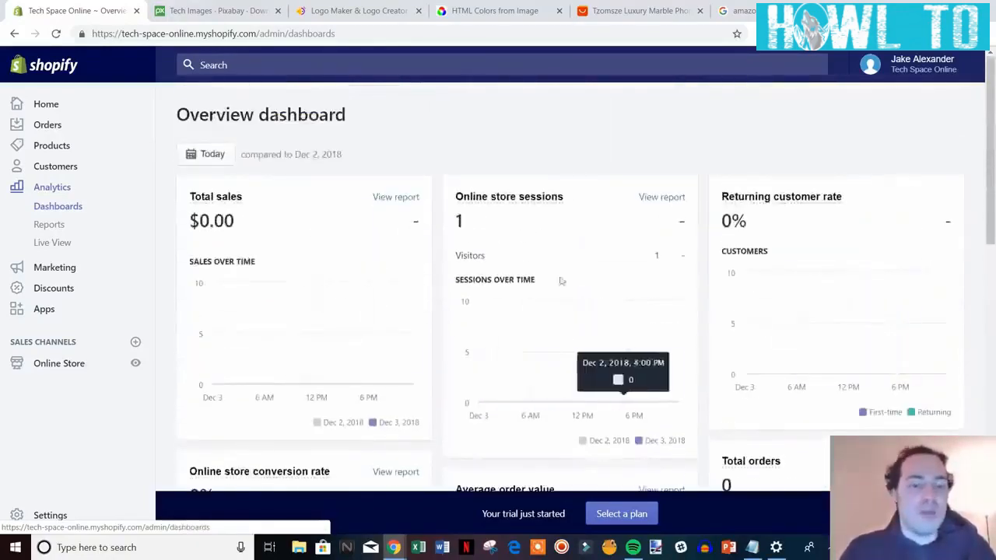
# Browse the Today date-range calendar back to September 2018, then close it.
pyautogui.click(213, 162)
pyautogui.click(276, 267)
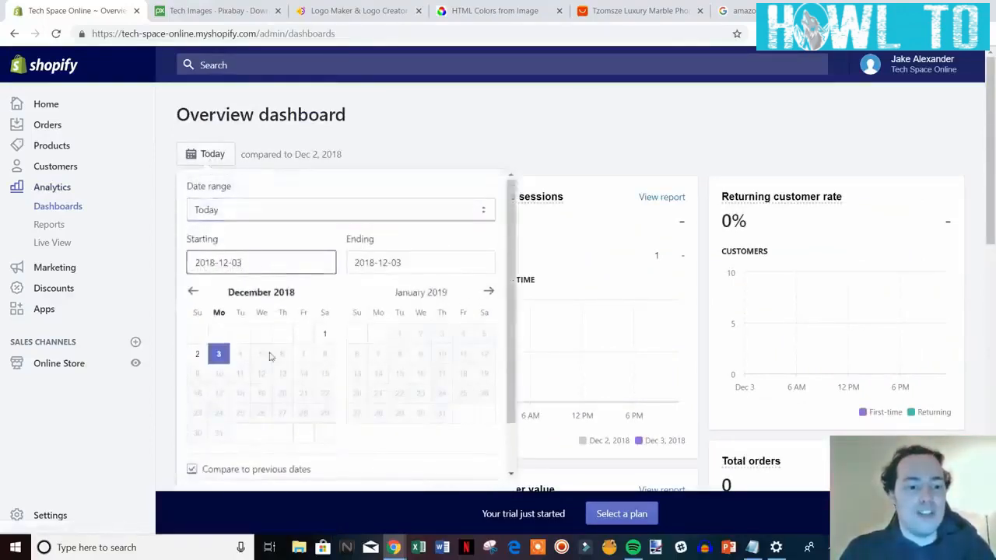
pyautogui.click(193, 292)
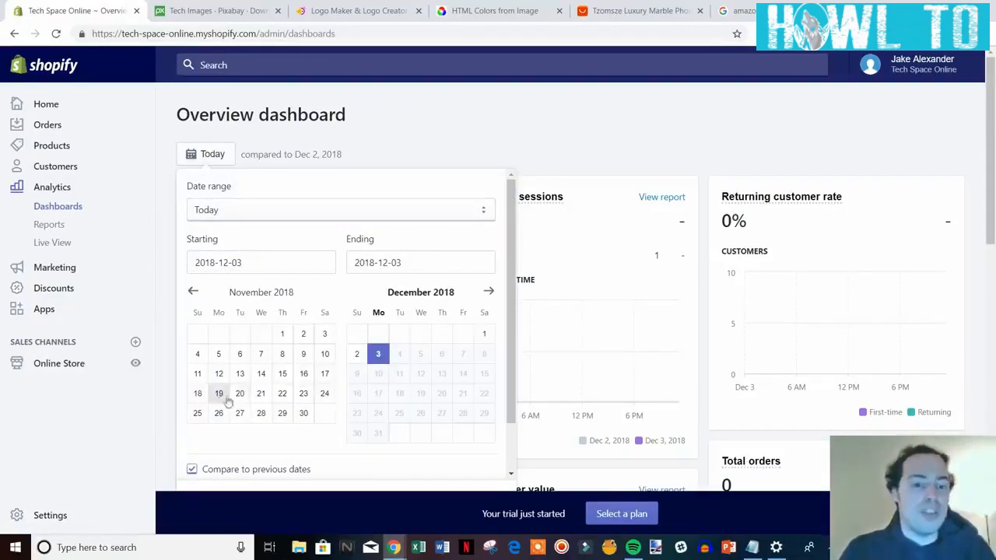
pyautogui.doubleClick(192, 294)
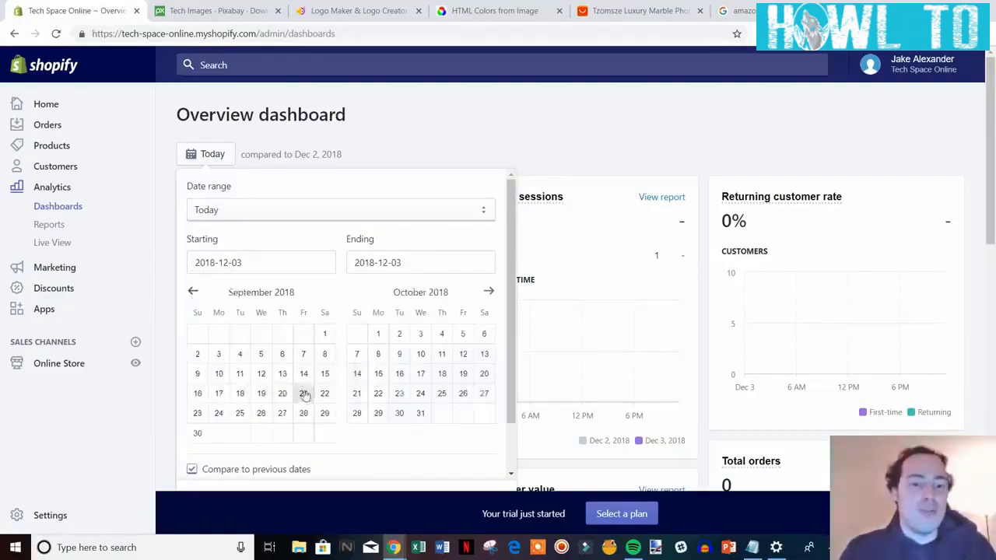
pyautogui.click(420, 153)
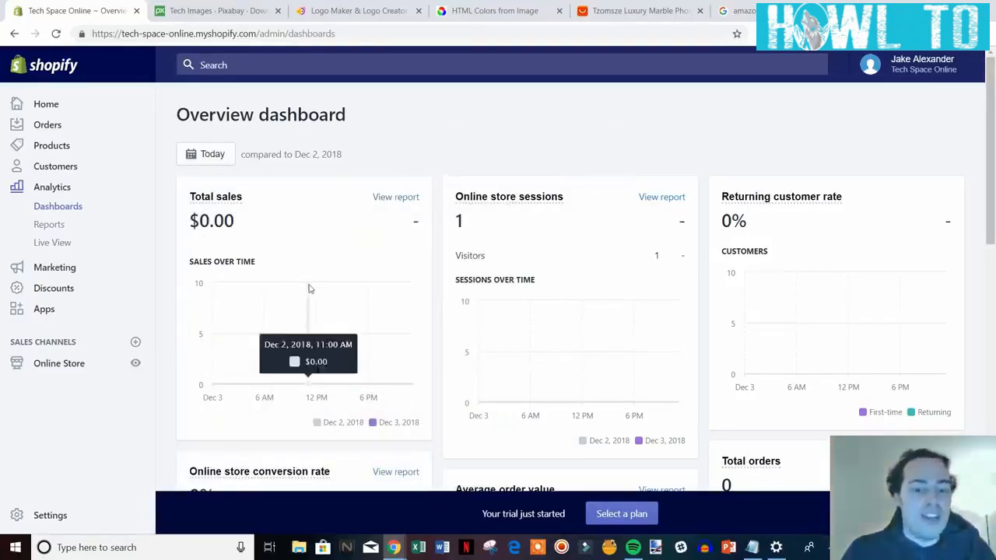
pyautogui.scroll(-1, 310, 288)
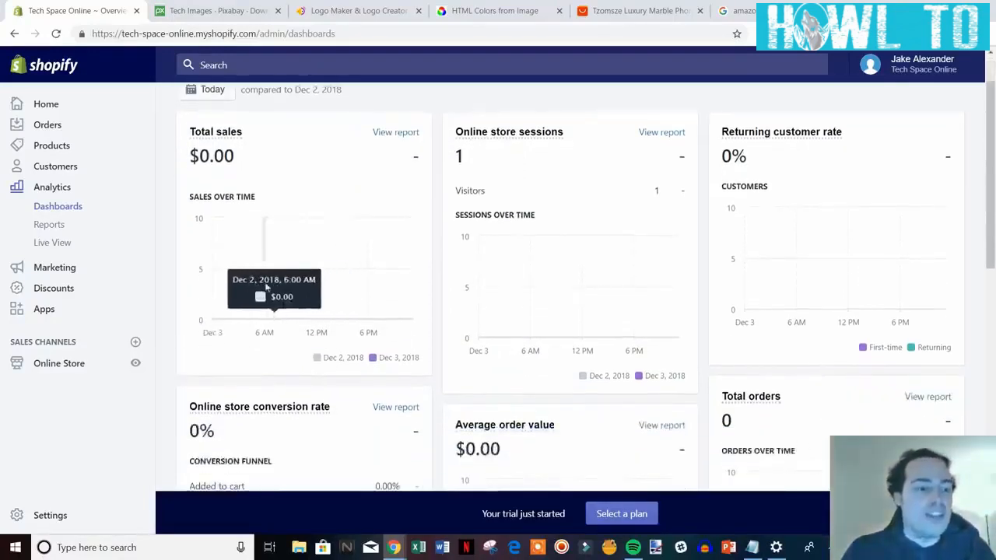
# Go to the Apps section and launch the Shopify App Store in a new tab.
pyautogui.click(45, 309)
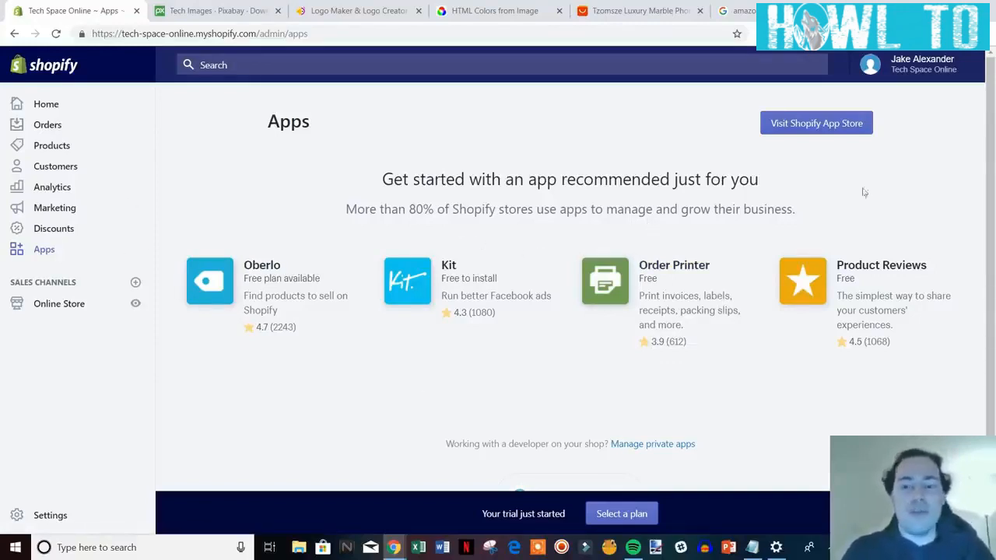
pyautogui.click(809, 123)
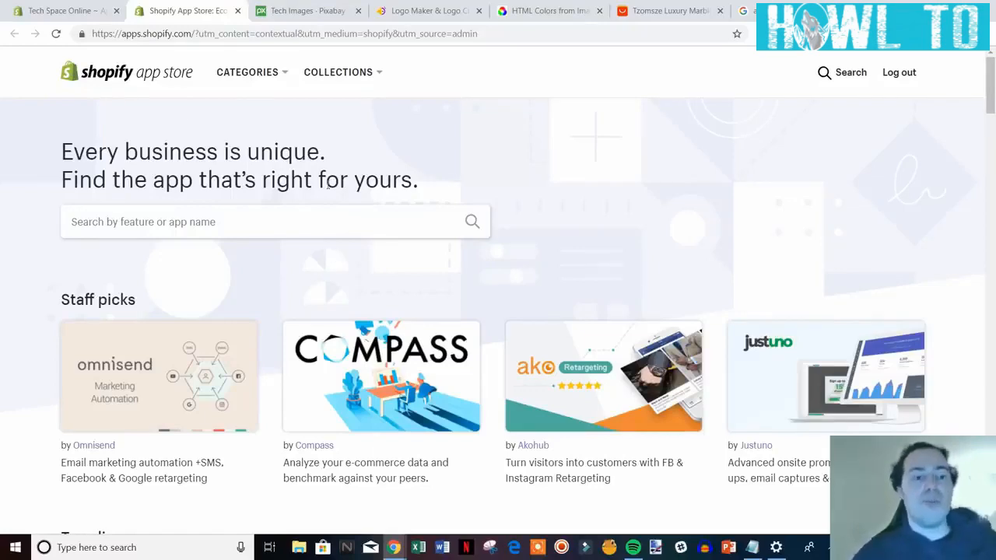
# Search the Shopify App Store for oberlo.
pyautogui.click(613, 15)
pyautogui.click(191, 10)
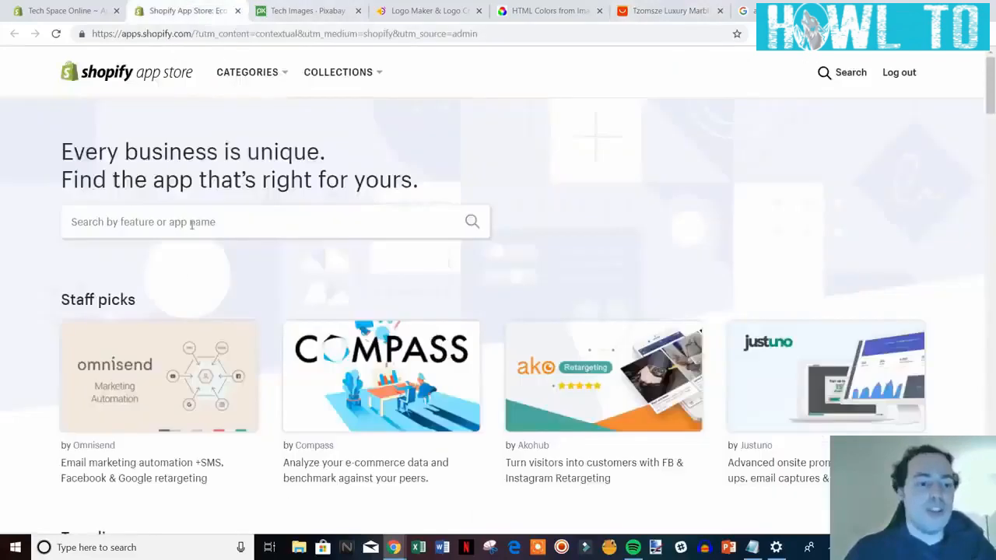
pyautogui.click(192, 223)
pyautogui.write('oberlo')
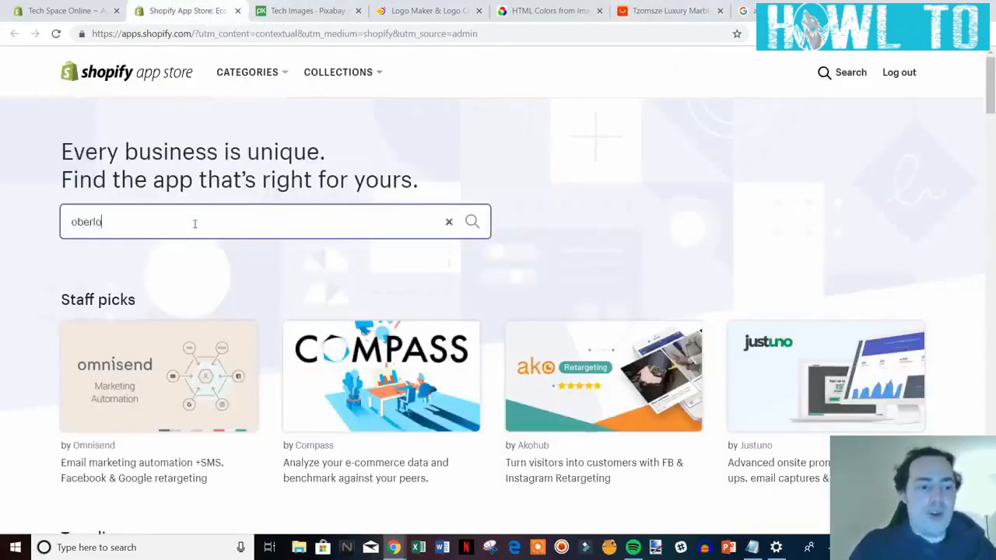
pyautogui.press('Return')
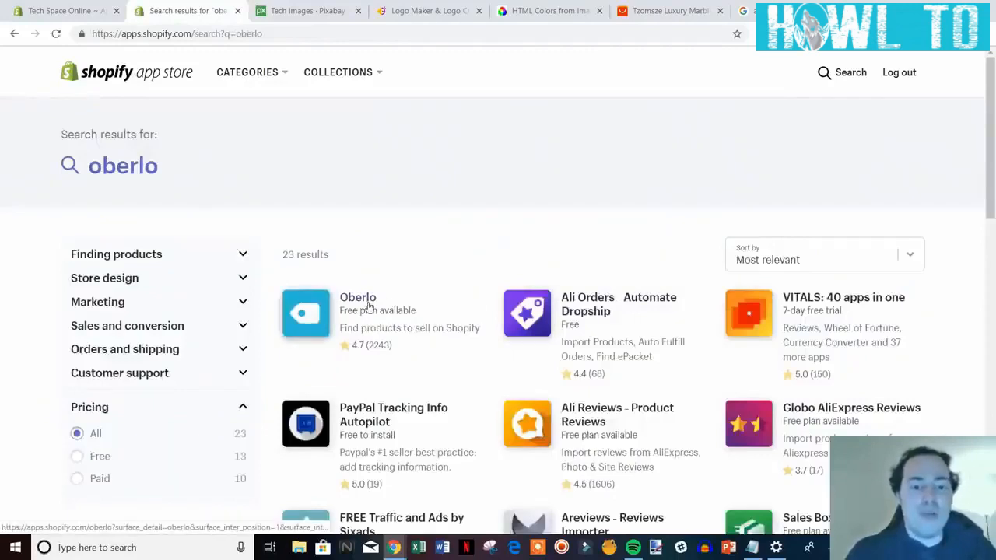
# Look over the Oberlo app page, then return to the 23 oberlo results.
pyautogui.click(371, 308)
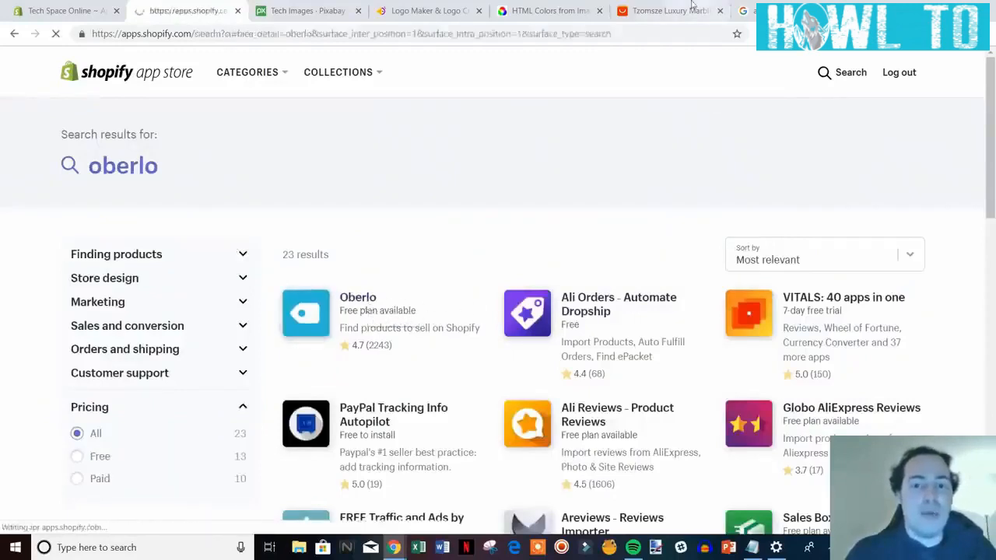
pyautogui.click(692, 9)
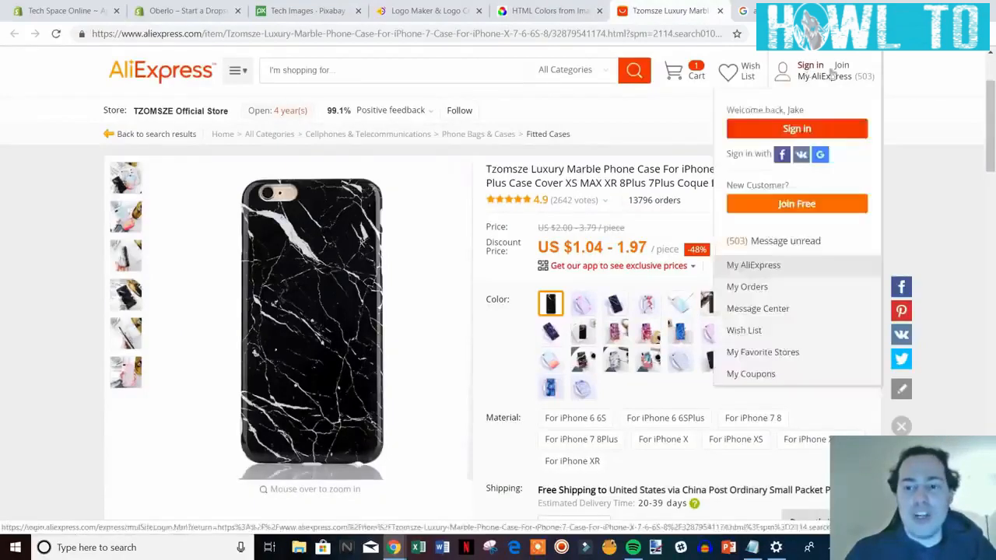
pyautogui.click(187, 10)
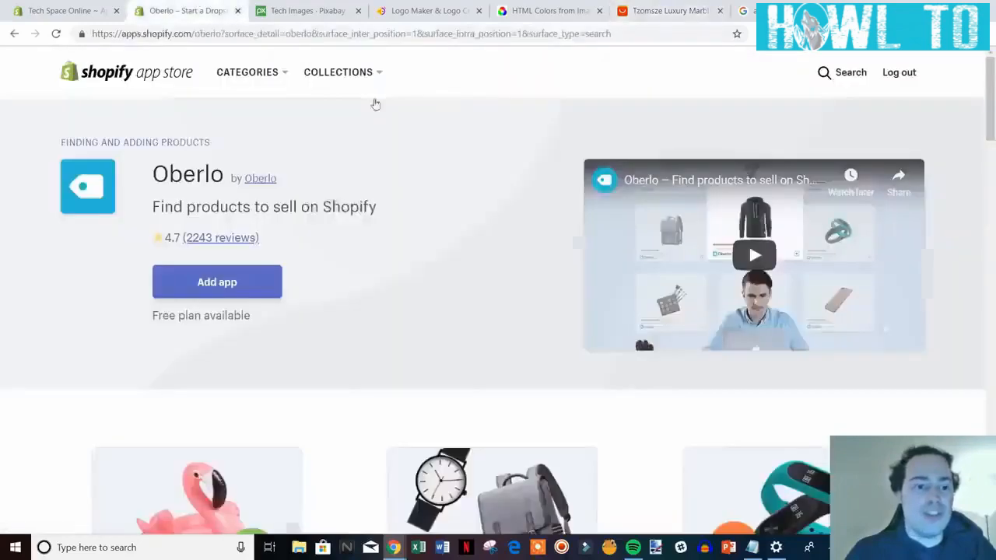
pyautogui.scroll(-1, 635, 381)
pyautogui.scroll(1, 249, 256)
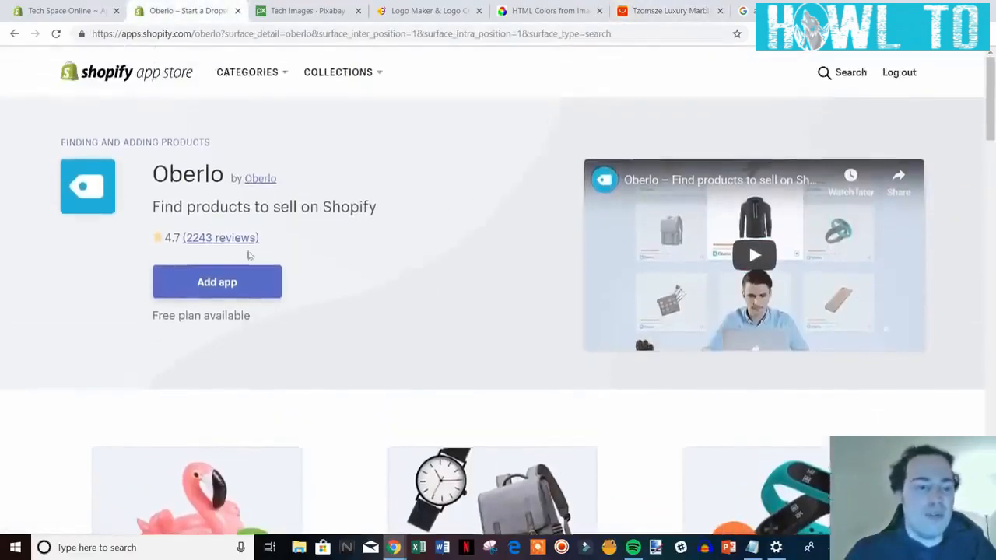
pyautogui.click(14, 34)
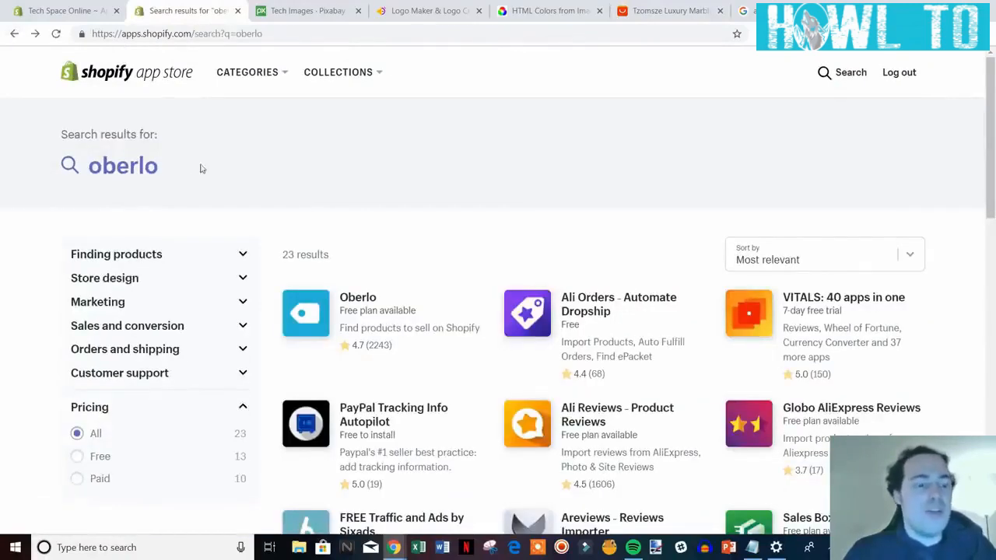
pyautogui.click(89, 170)
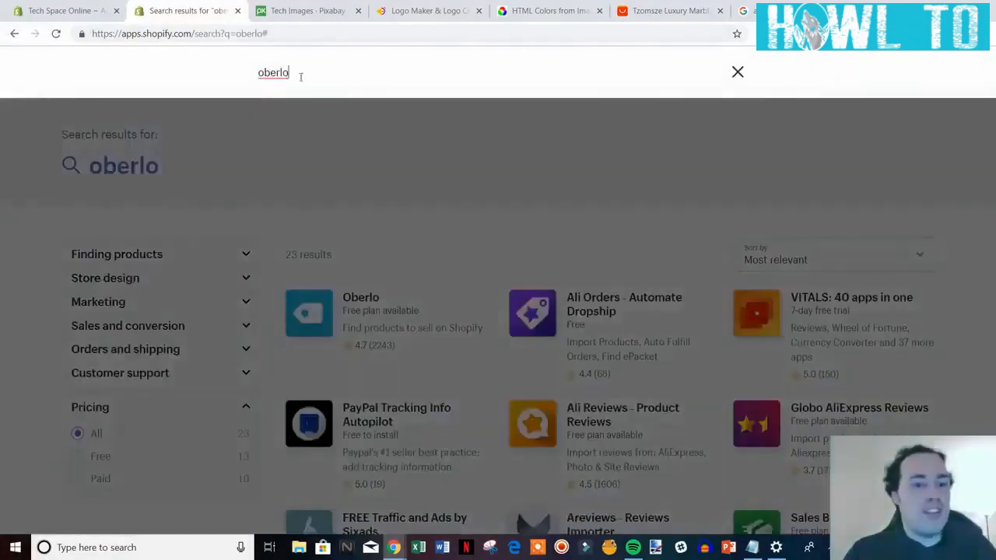
# Search for crush.pics and view the Crush.pics app page, rated 4.8 from 579 reviews.
pyautogui.doubleClick(291, 92)
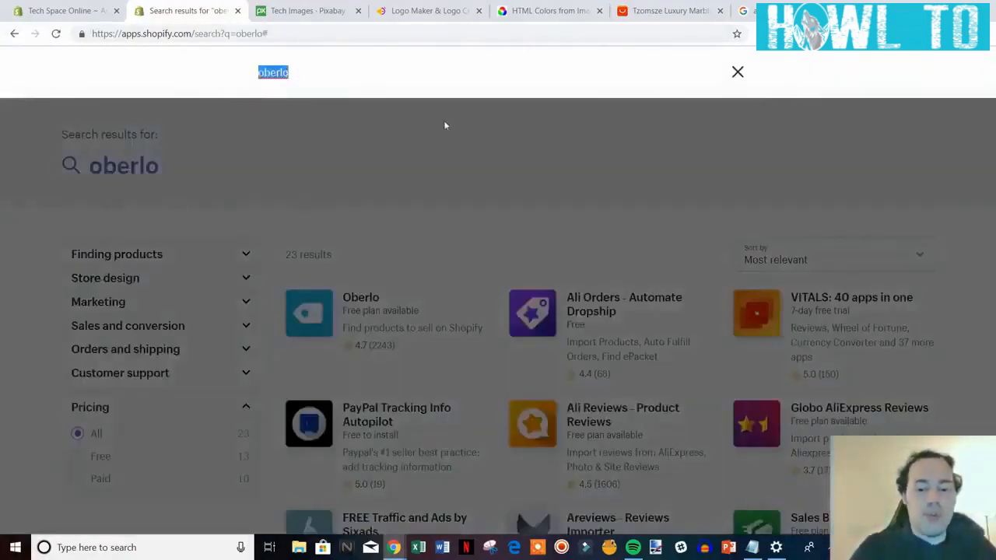
pyautogui.write('c')
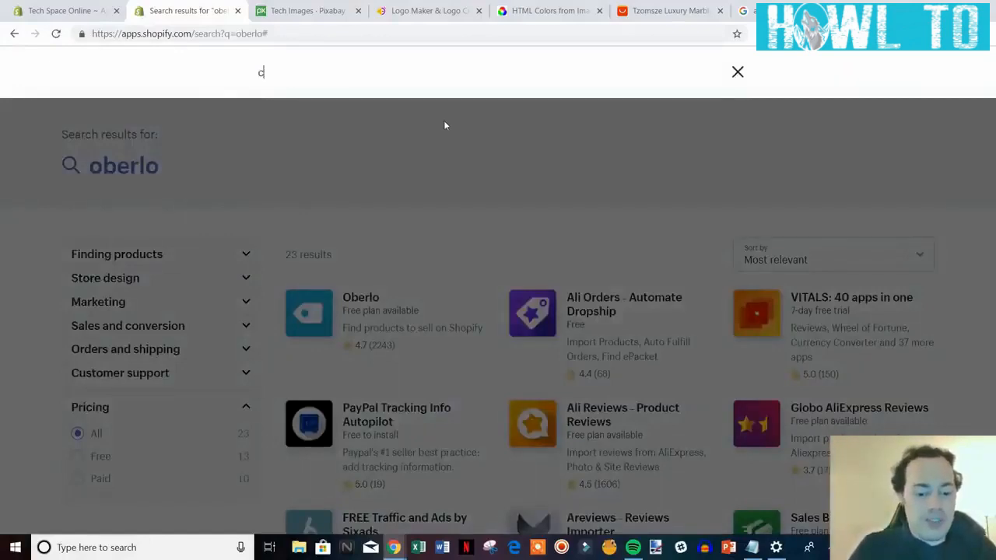
pyautogui.write('rush.pics')
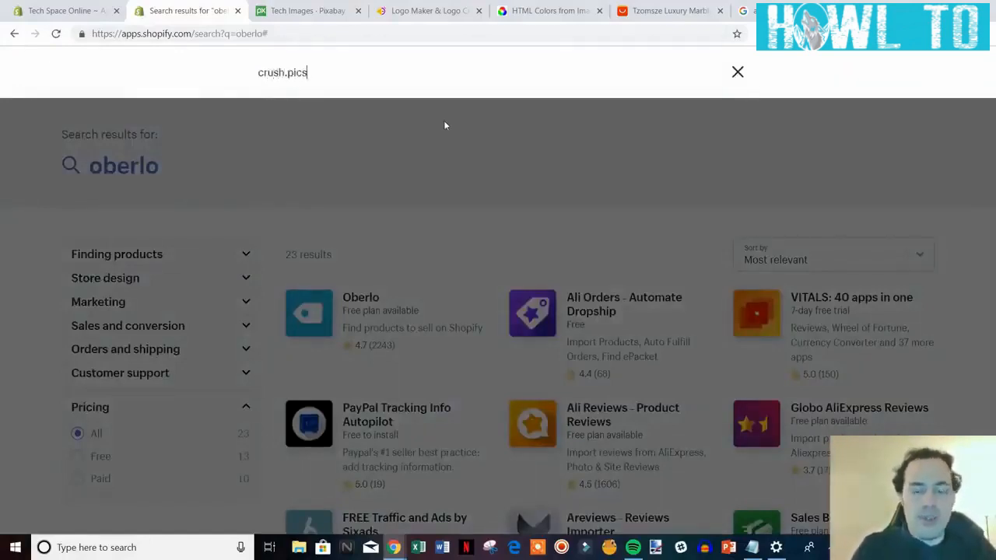
pyautogui.press('Return')
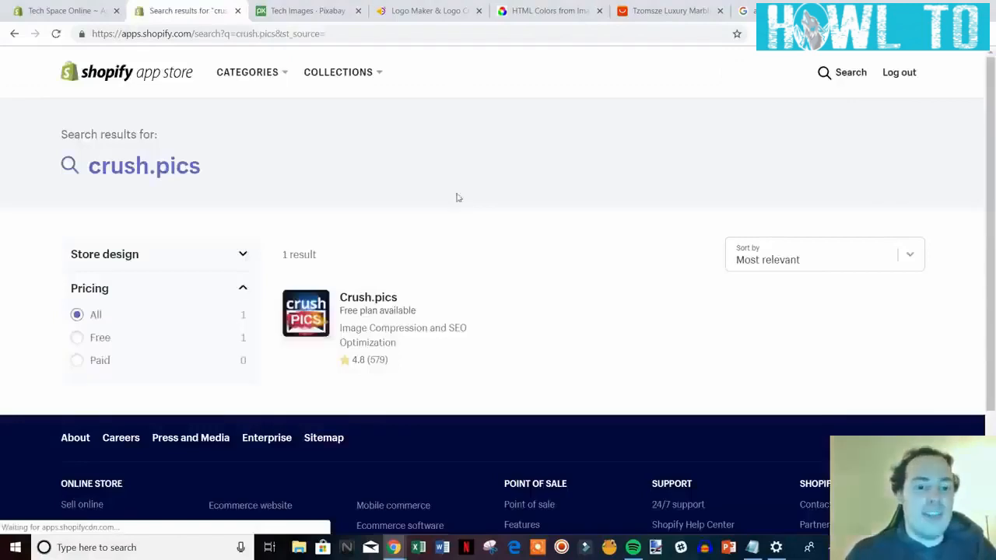
pyautogui.click(467, 286)
pyautogui.scroll(-1, 658, 318)
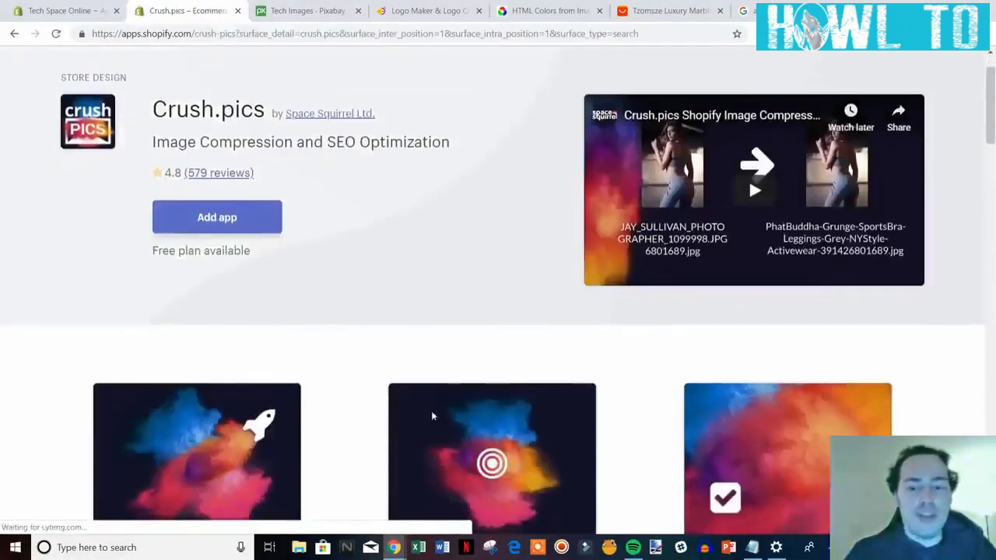
pyautogui.scroll(1, 658, 317)
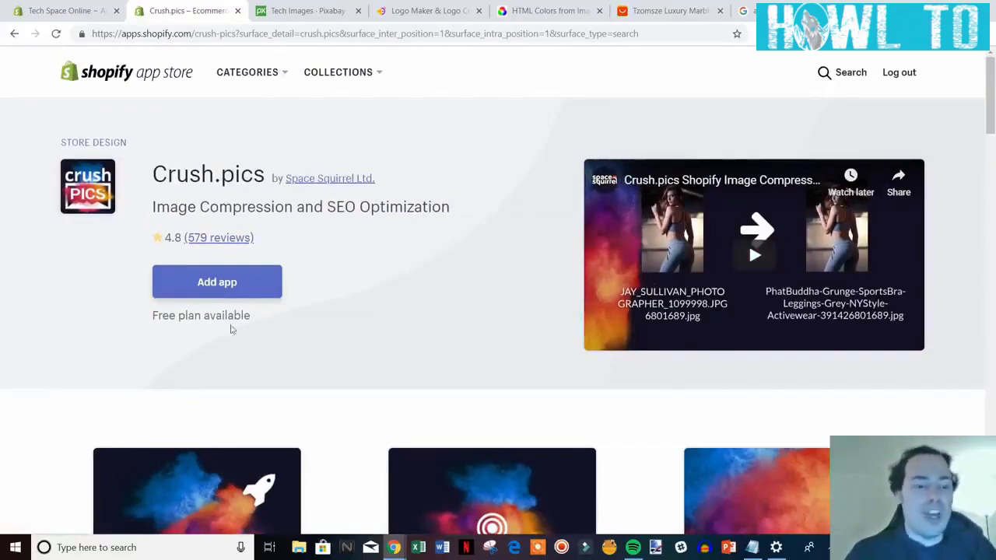
pyautogui.moveTo(155, 164); pyautogui.dragTo(488, 224)
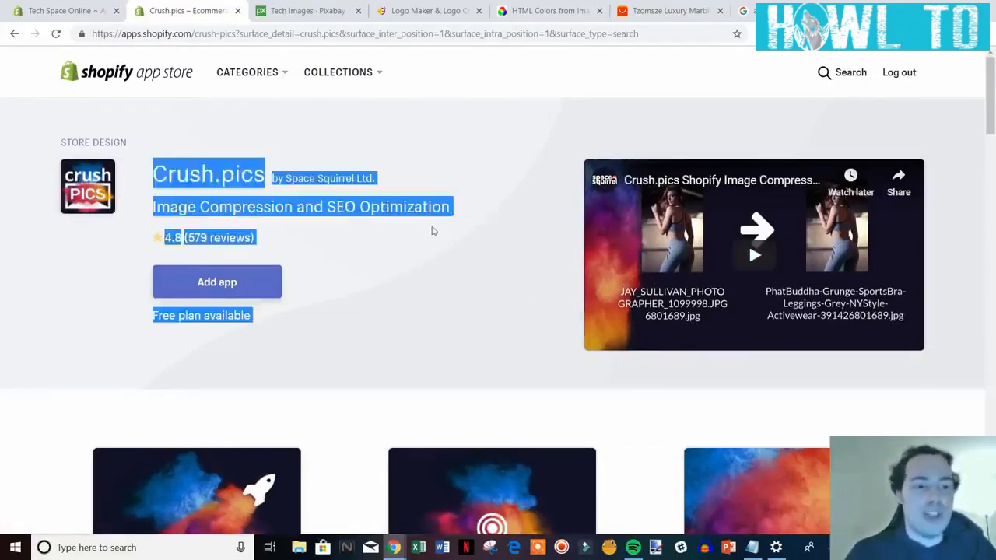
pyautogui.click(821, 76)
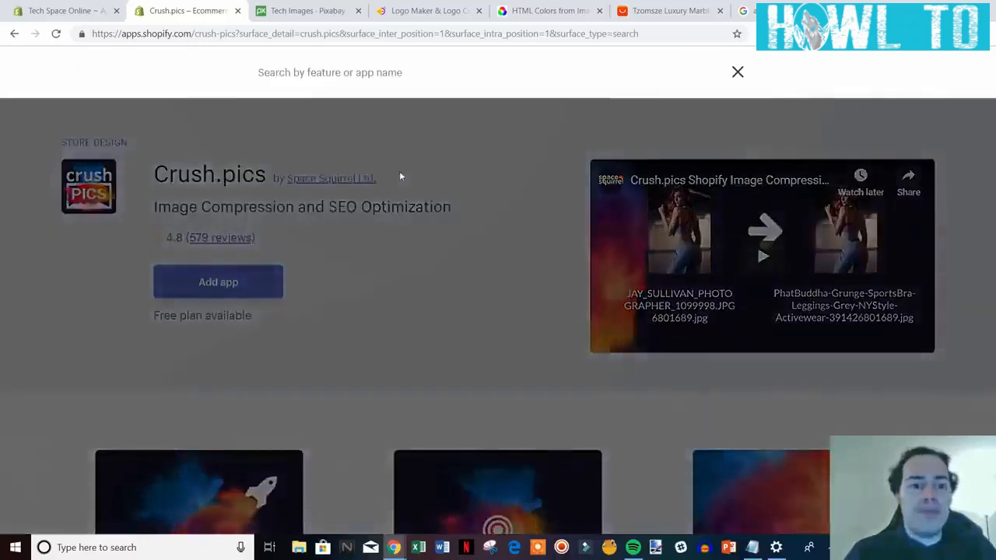
# Search for review and scroll through results led by Ali Reviews and Stamped.io Reviews.
pyautogui.write('review')
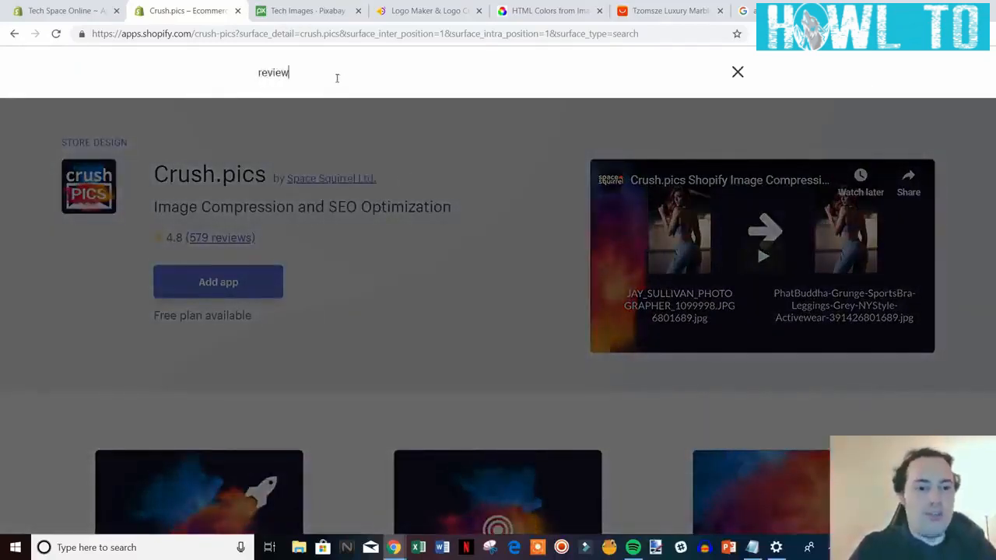
pyautogui.press('Return')
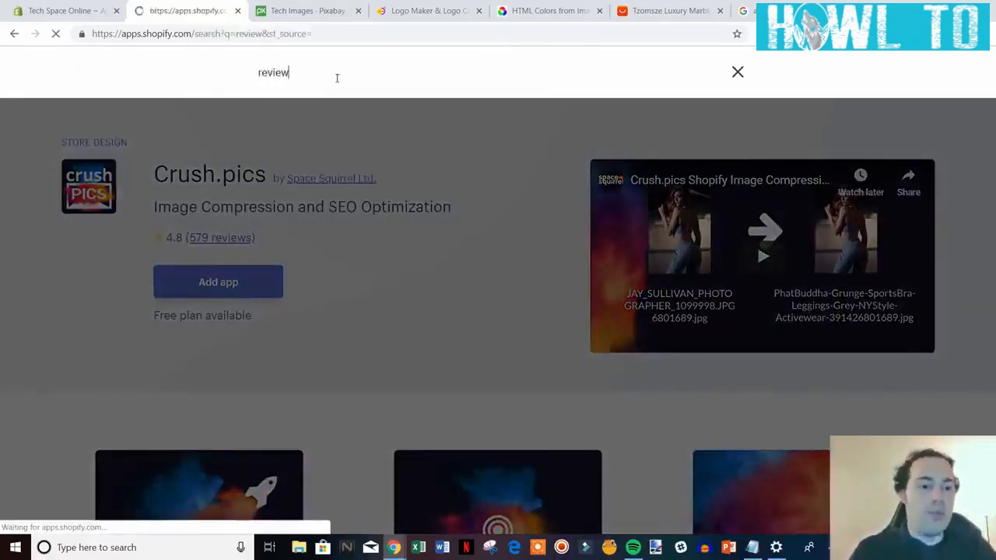
pyautogui.scroll(-1, 516, 175)
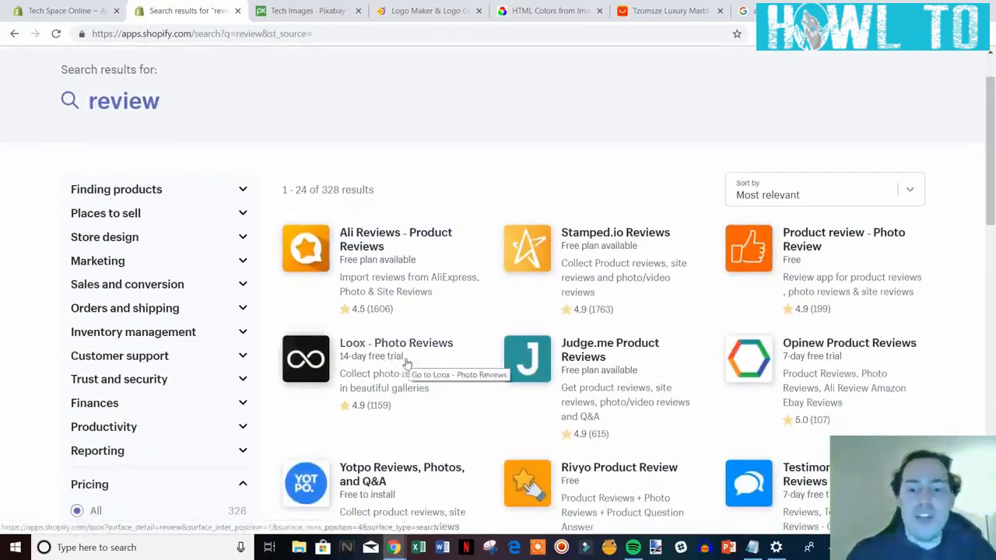
pyautogui.scroll(-1, 401, 357)
pyautogui.scroll(-1, 404, 343)
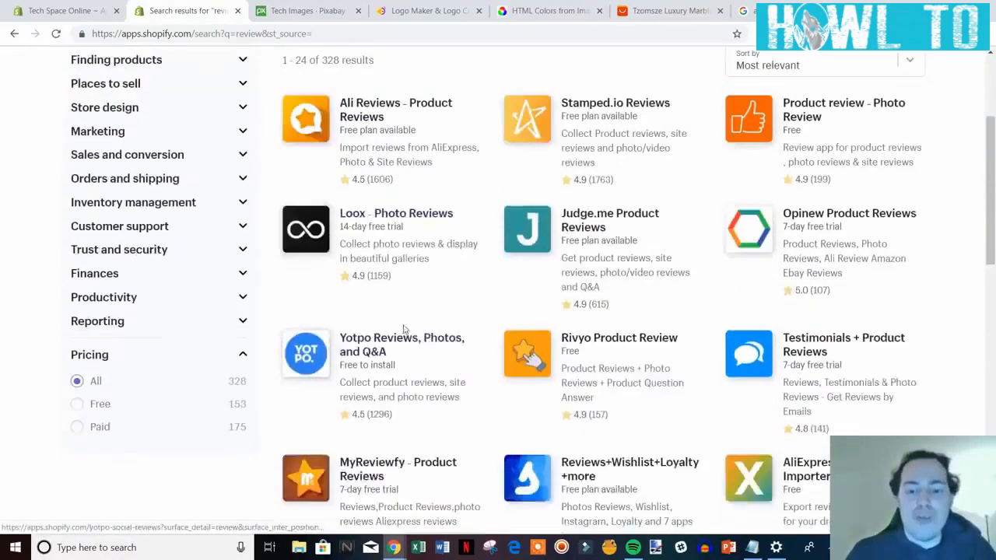
pyautogui.scroll(1, 402, 321)
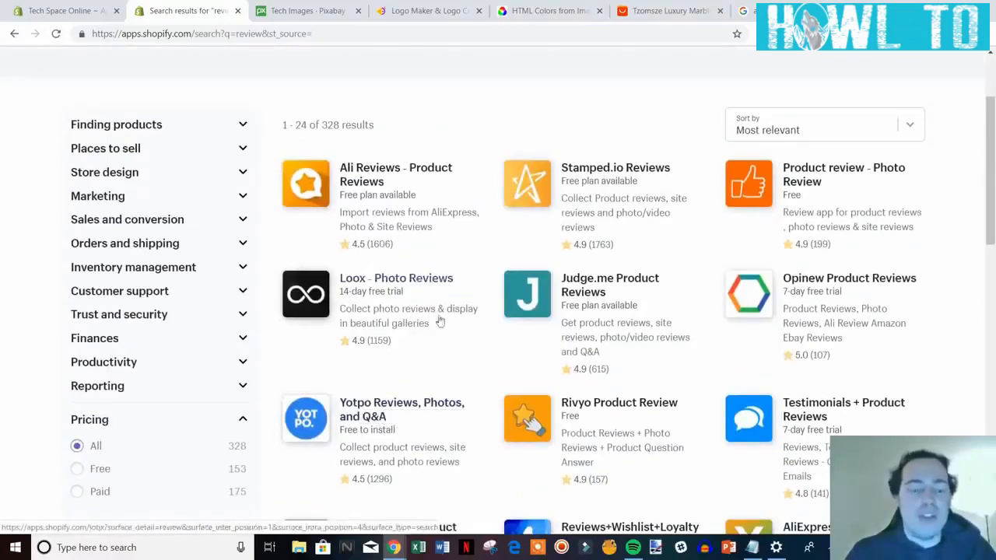
pyautogui.scroll(-1, 436, 331)
pyautogui.scroll(-5, 434, 343)
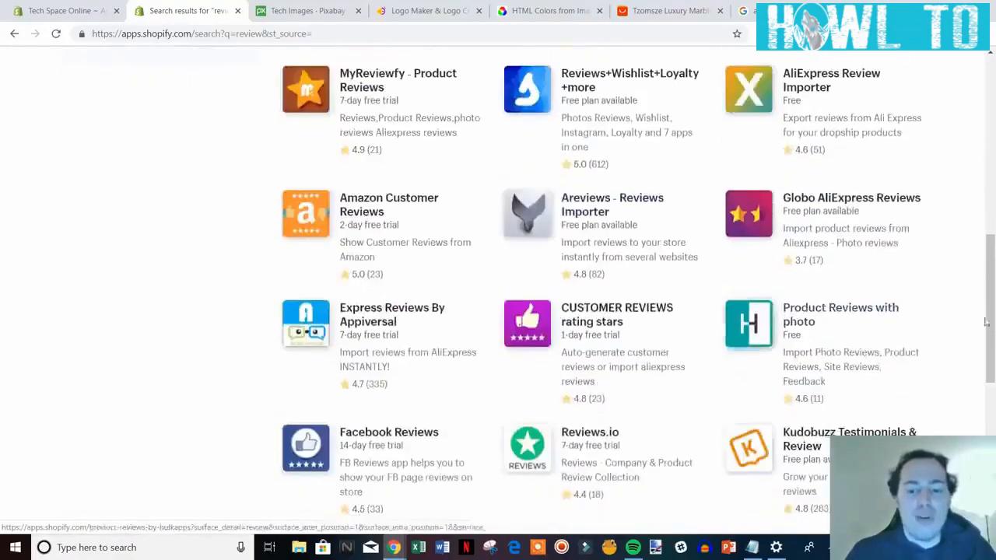
pyautogui.moveTo(992, 334); pyautogui.dragTo(990, 117)
pyautogui.moveTo(260, 84)
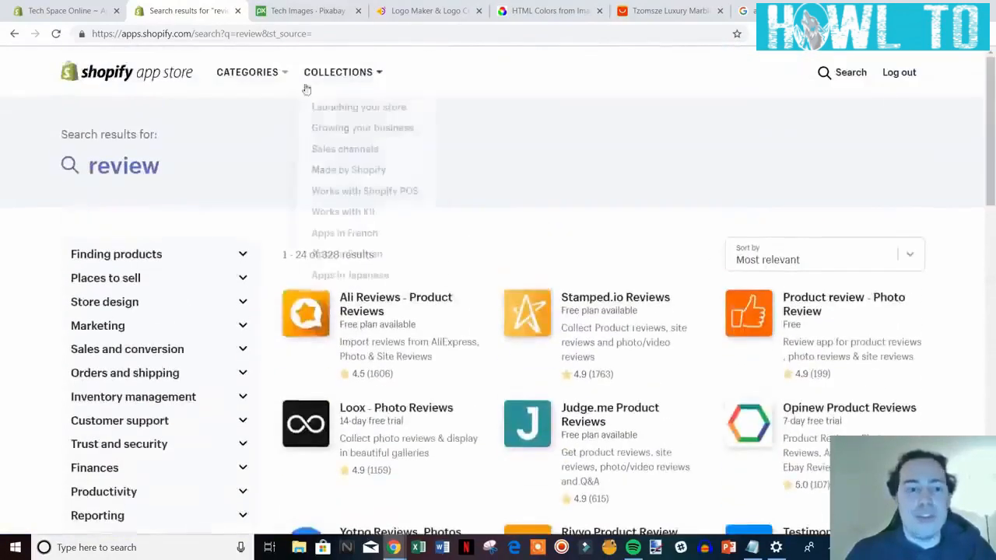
pyautogui.click(845, 73)
pyautogui.moveTo(294, 73); pyautogui.dragTo(218, 77)
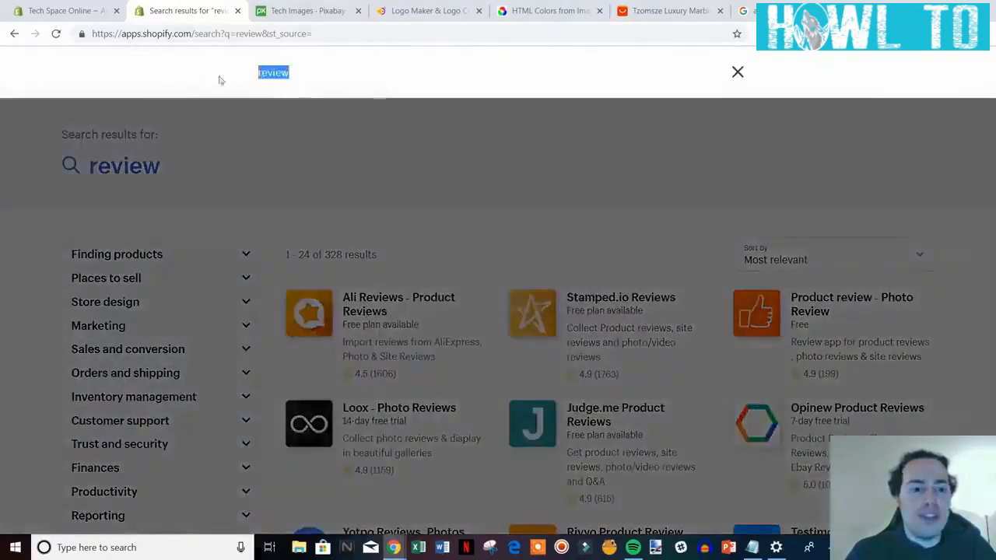
# Search for 'shopify review' and browse the results led by Woo Importer and Judge.me.
pyautogui.write('shop')
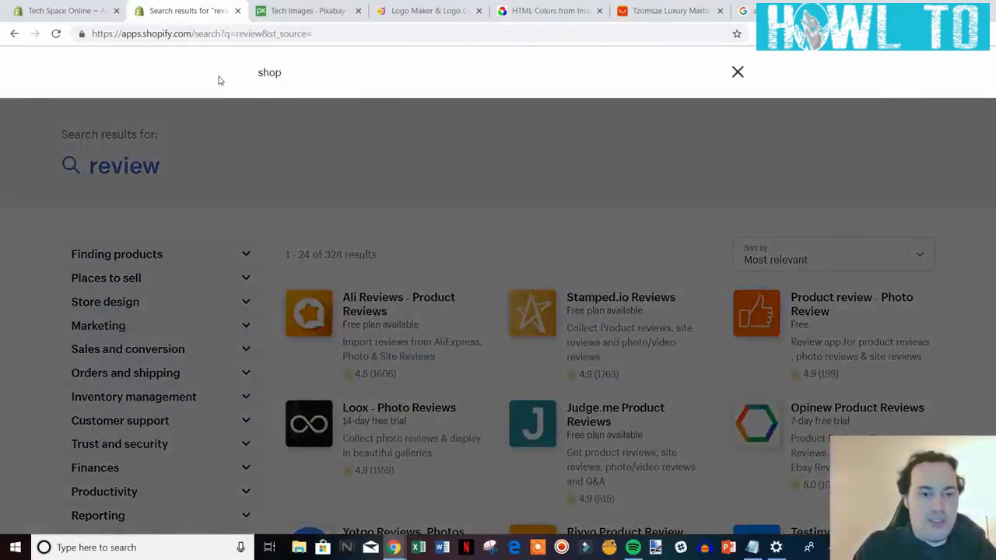
pyautogui.write('ify review')
pyautogui.press('Return')
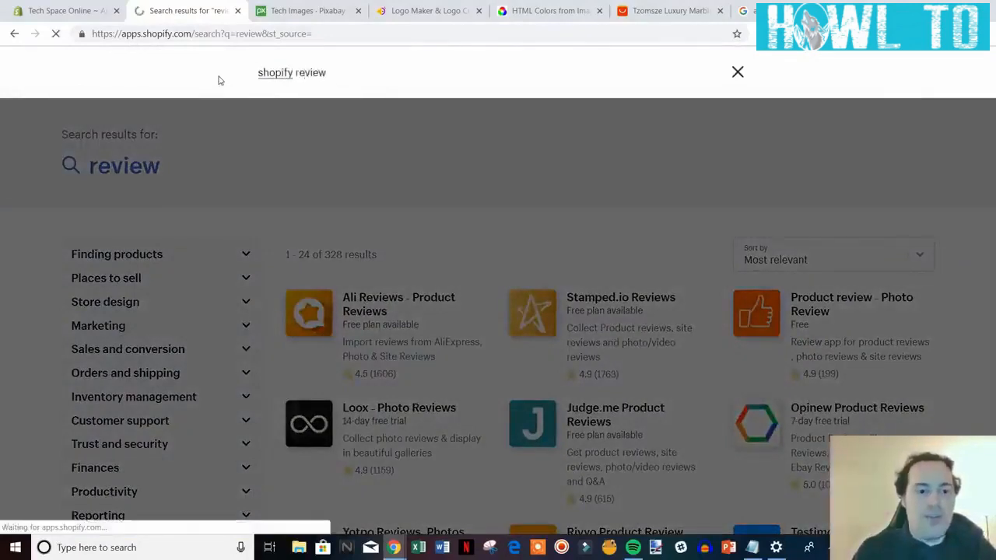
pyautogui.scroll(-3, 611, 244)
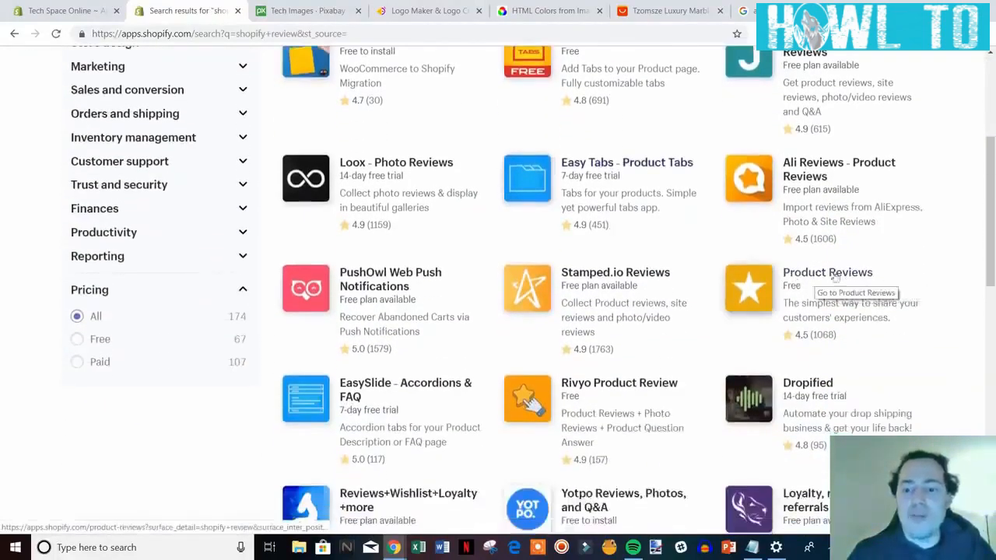
pyautogui.moveTo(992, 278); pyautogui.dragTo(993, 248)
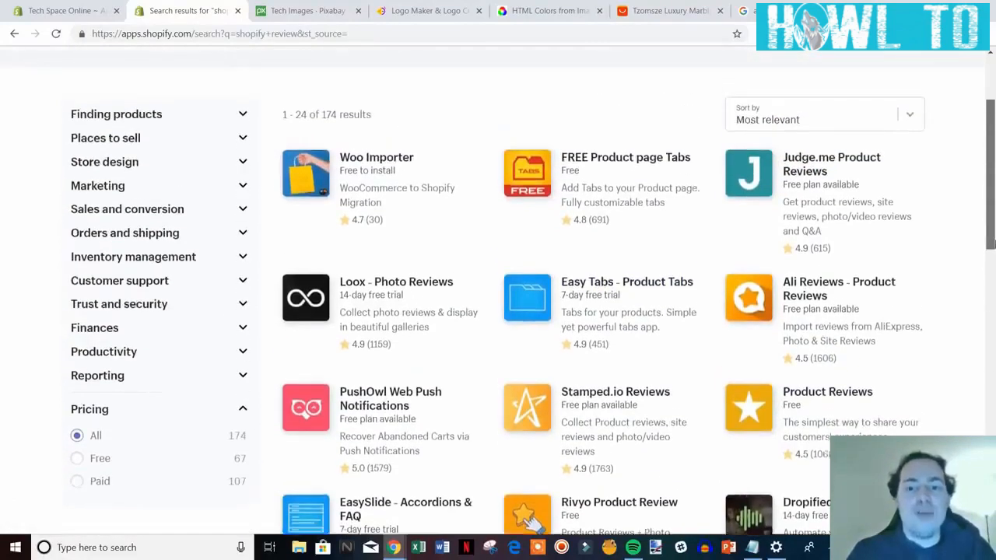
pyautogui.scroll(2, 989, 237)
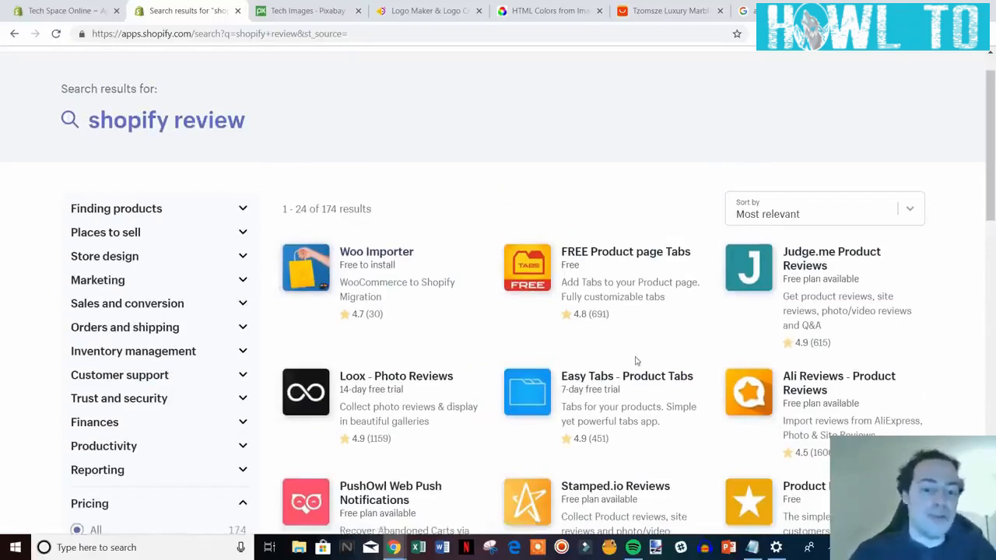
pyautogui.scroll(1, 635, 361)
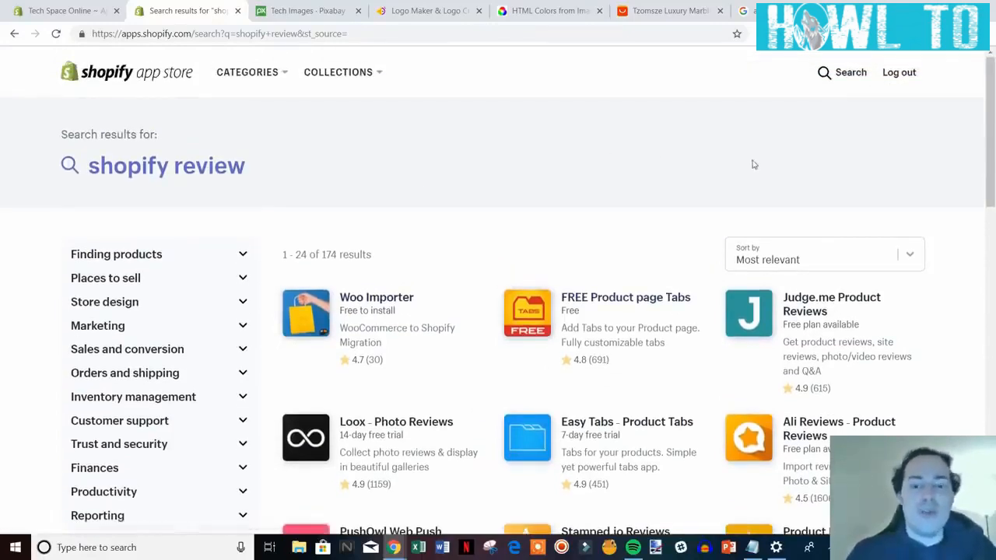
pyautogui.click(842, 72)
pyautogui.moveTo(353, 80); pyautogui.dragTo(257, 77)
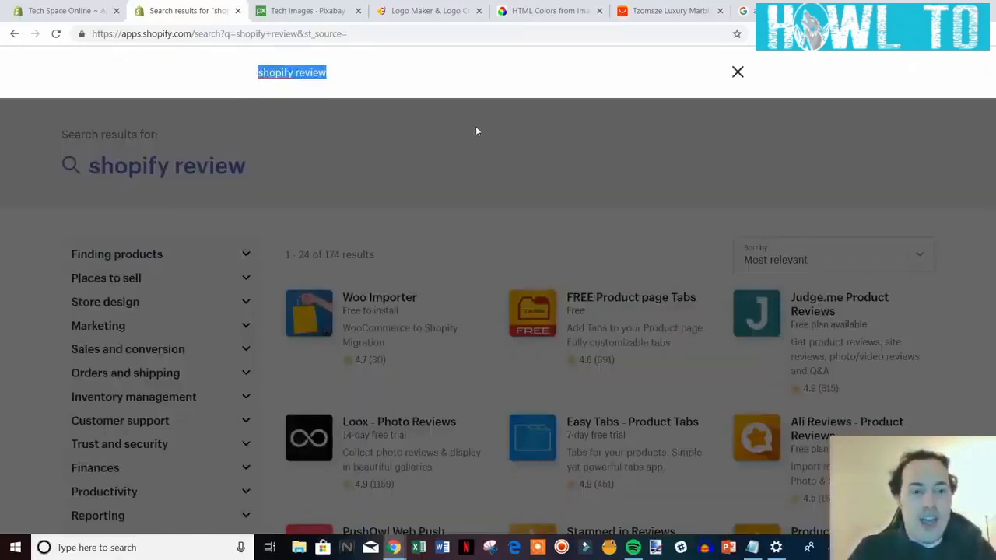
# Search for privy and view its 18 results, briefly checking the admin Apps tab.
pyautogui.write('privy')
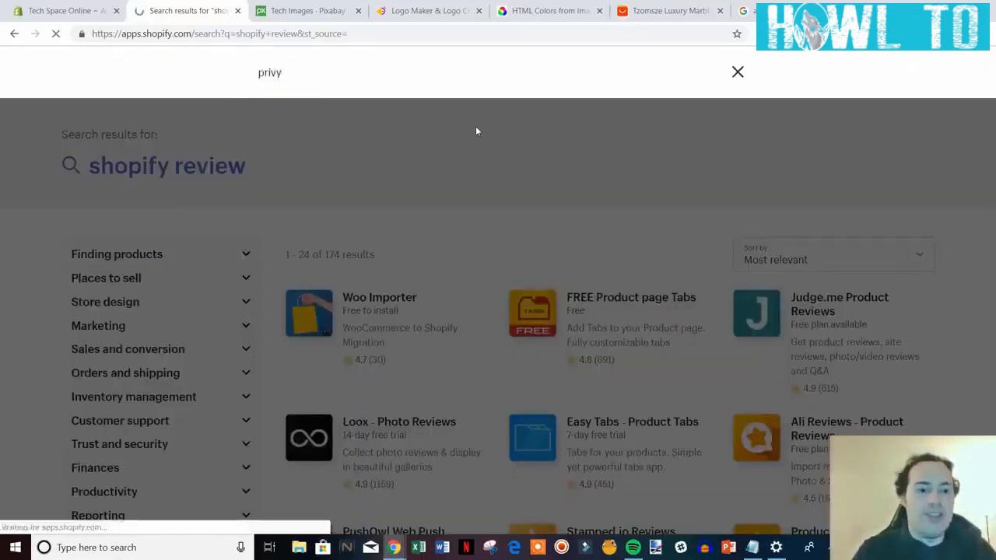
pyautogui.press('Return')
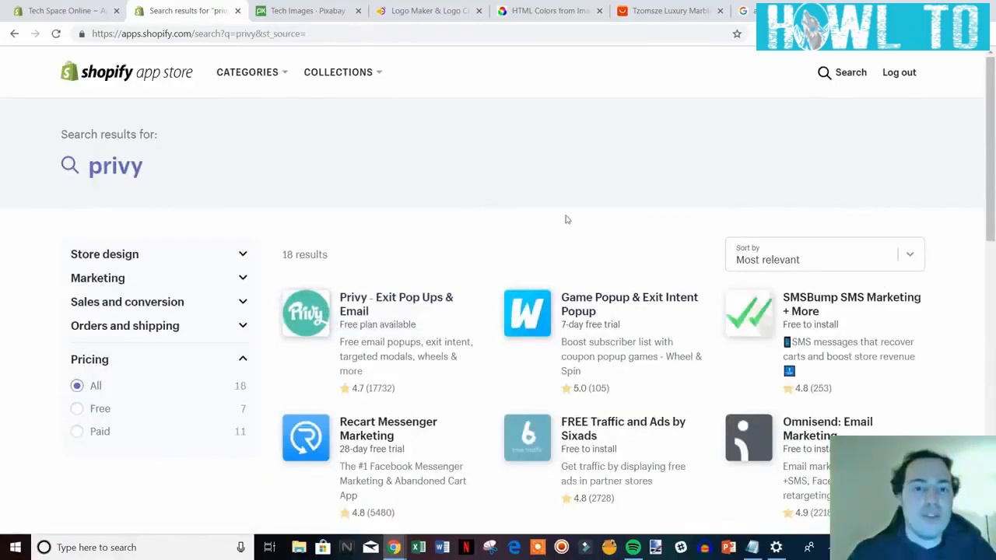
pyautogui.scroll(-1, 699, 218)
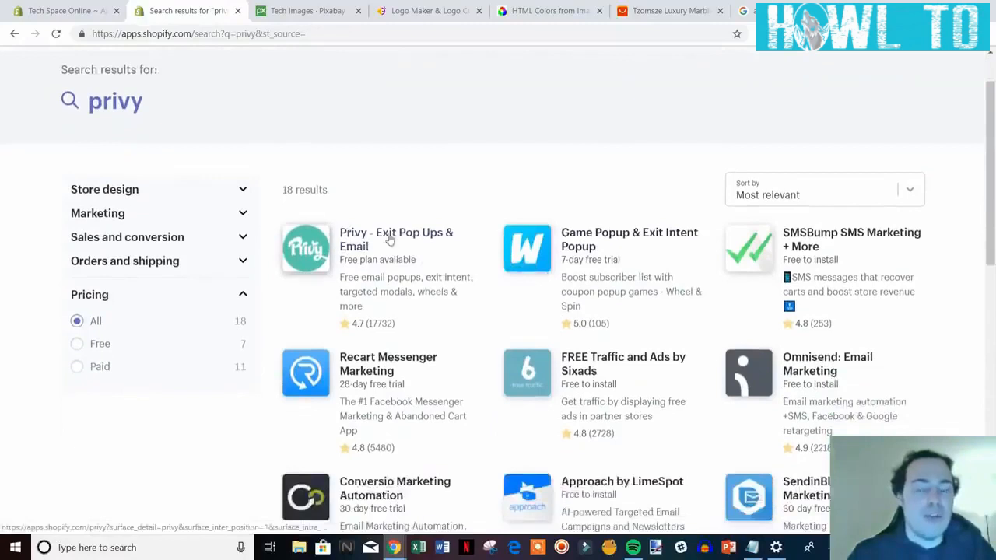
pyautogui.scroll(1, 376, 243)
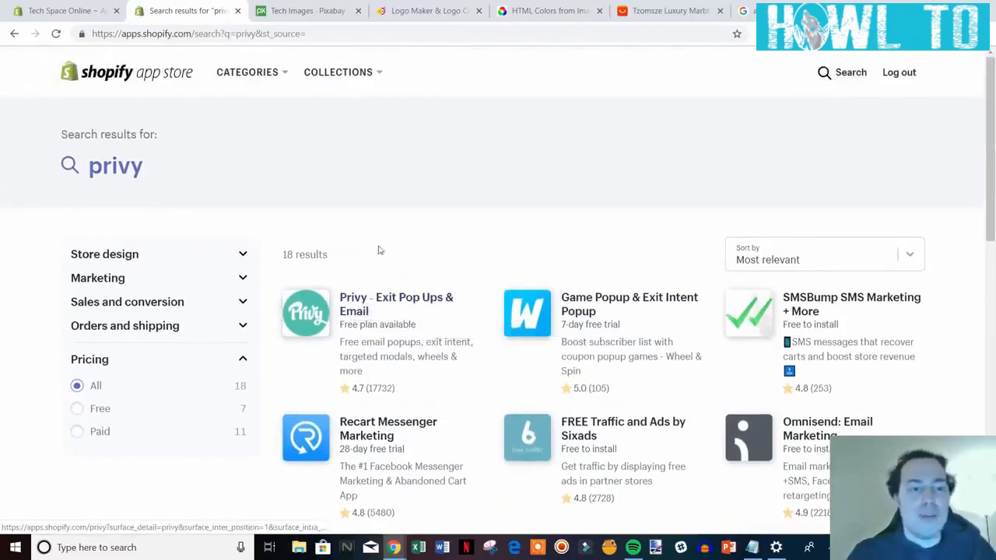
pyautogui.click(72, 13)
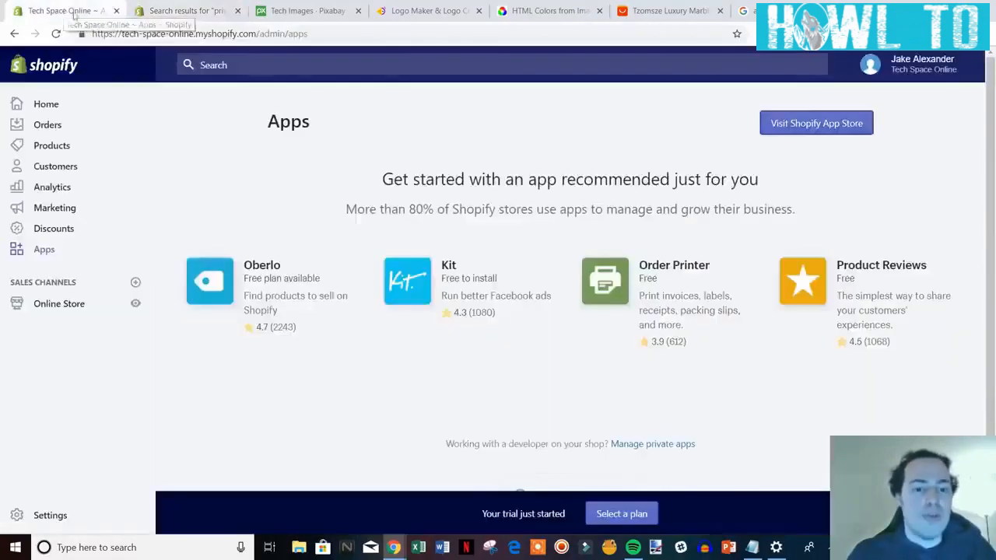
pyautogui.click(191, 11)
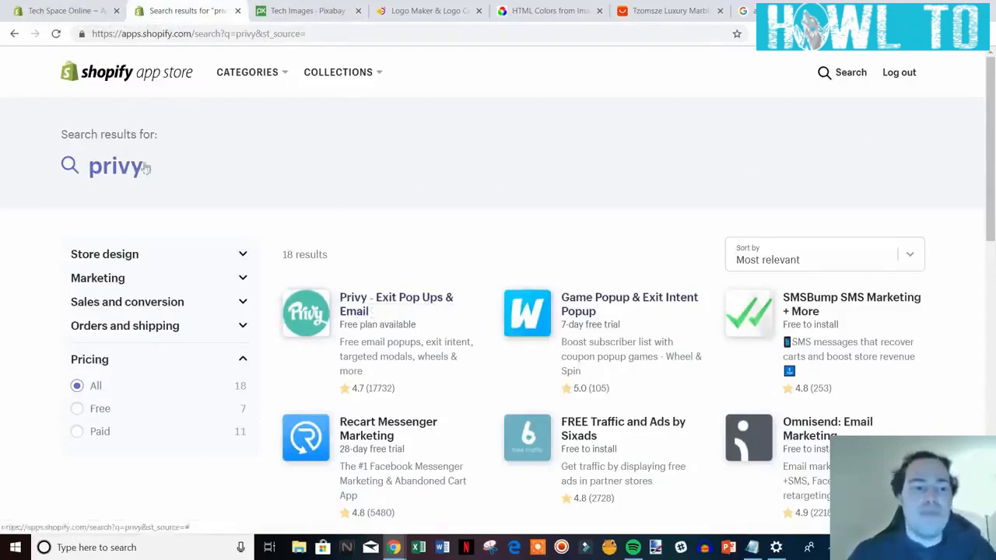
# Search the App Store for 'spin a sale'.
pyautogui.click(175, 166)
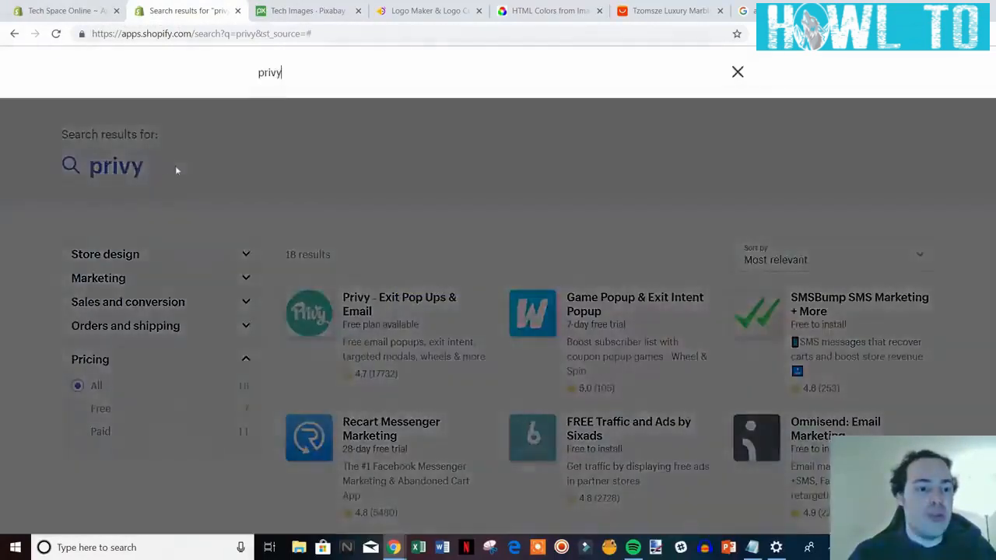
pyautogui.write('spi')
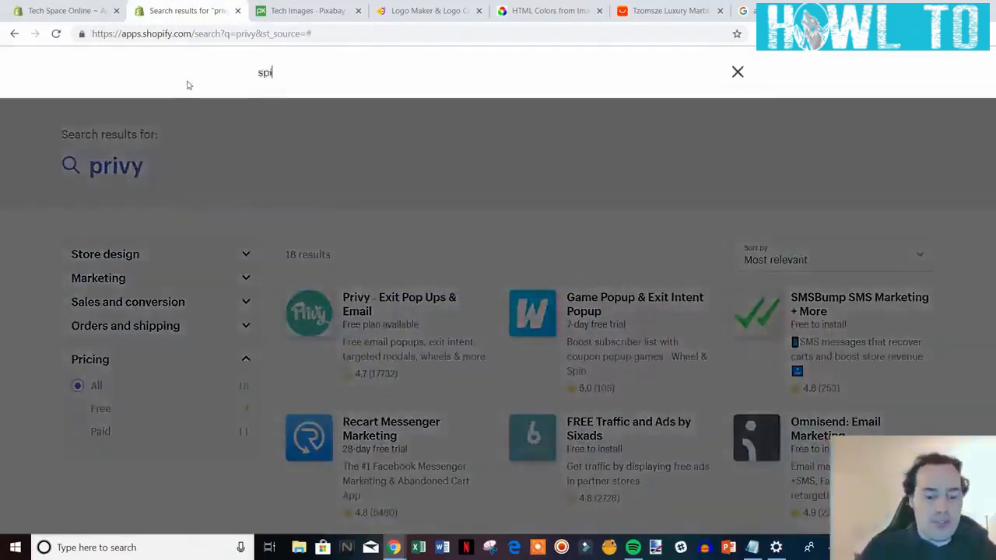
pyautogui.write('n a sale')
pyautogui.press('Return')
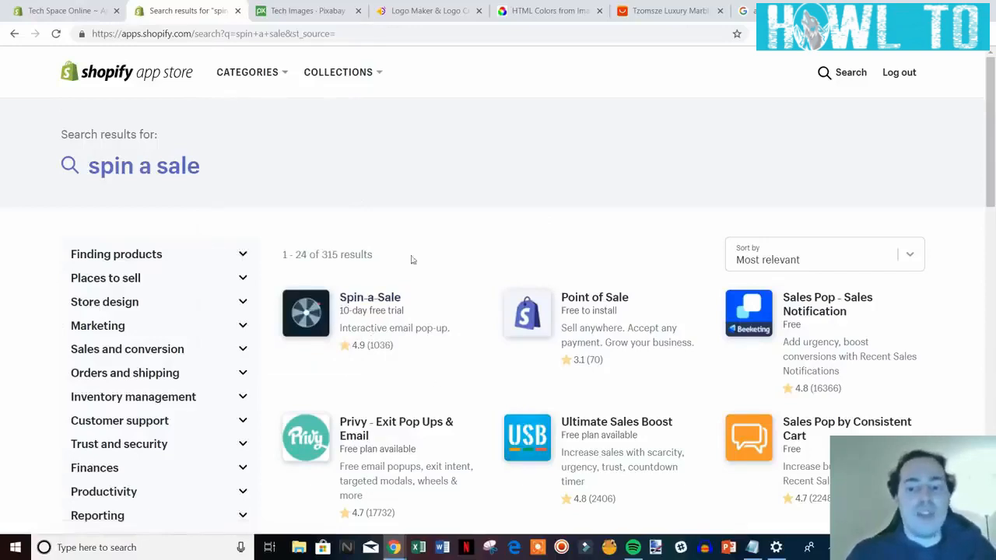
# Close the App Store results tab and open the store's plan options from the Apps page.
pyautogui.click(79, 12)
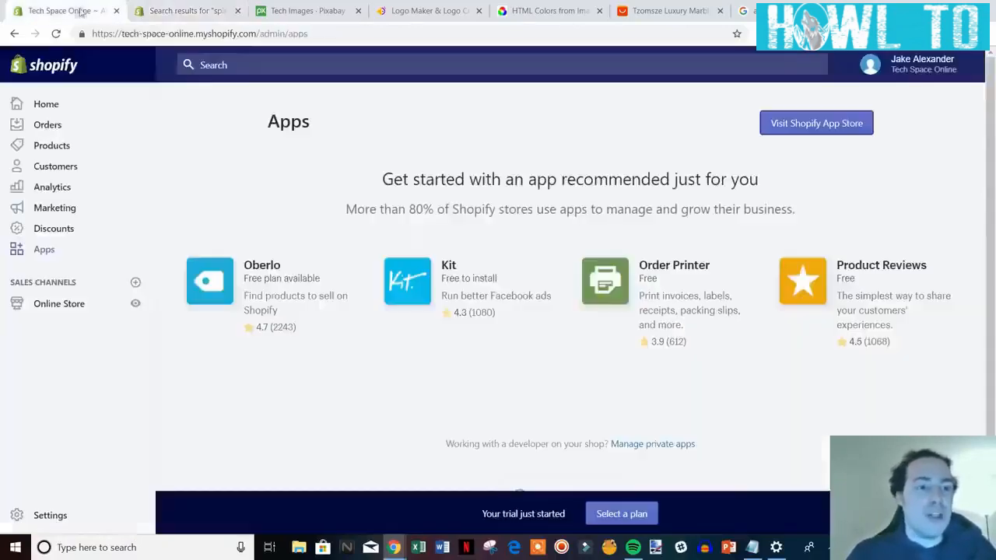
pyautogui.click(237, 11)
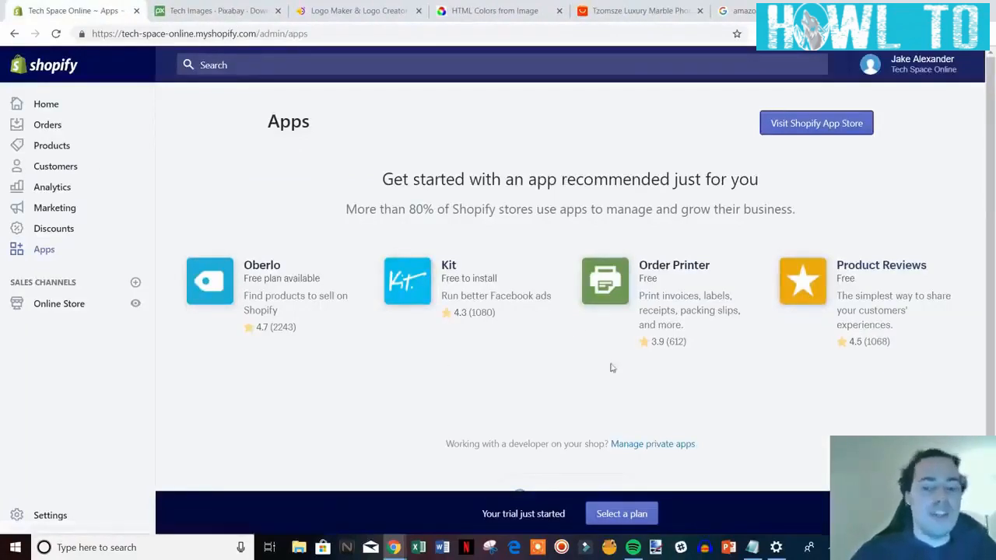
pyautogui.scroll(-1, 713, 432)
pyautogui.scroll(1, 685, 434)
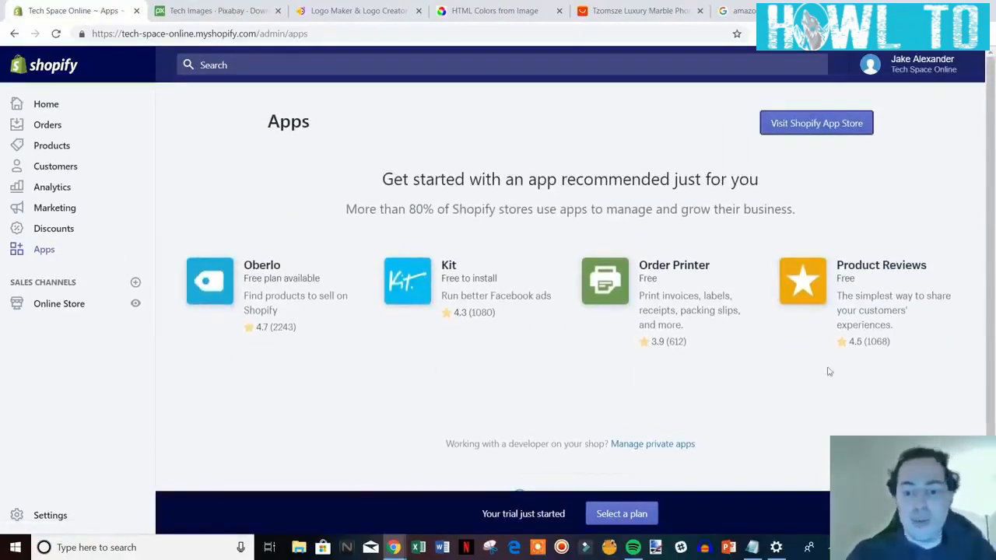
pyautogui.scroll(-1, 269, 351)
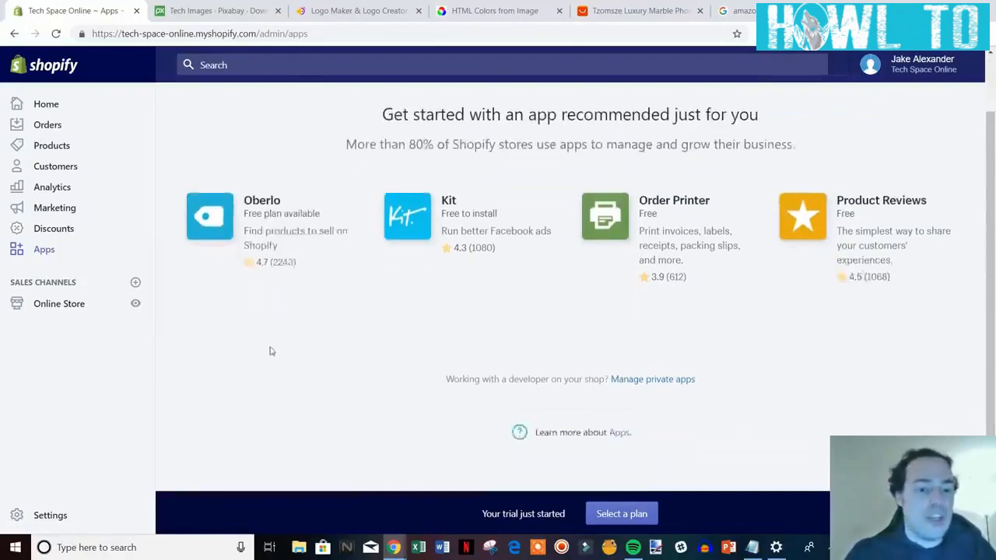
pyautogui.click(622, 516)
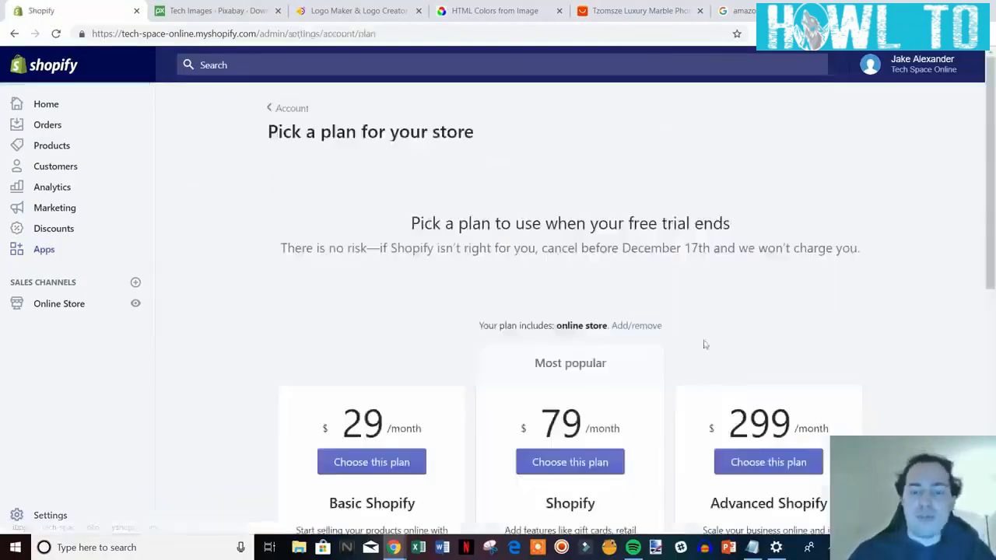
# Review the $29, $79 and $299 plans, then open the live Tech Space Online storefront.
pyautogui.scroll(-2, 908, 302)
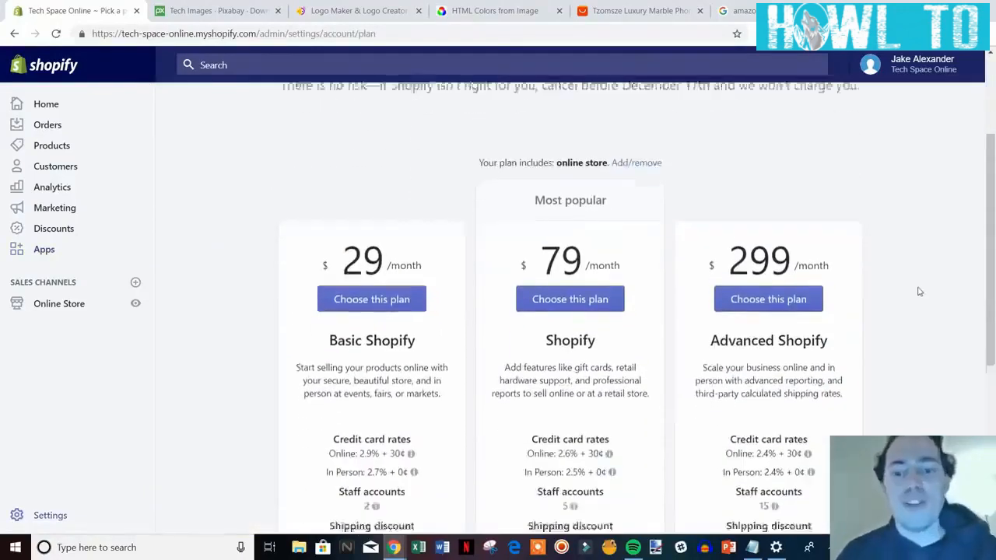
pyautogui.scroll(-1, 919, 292)
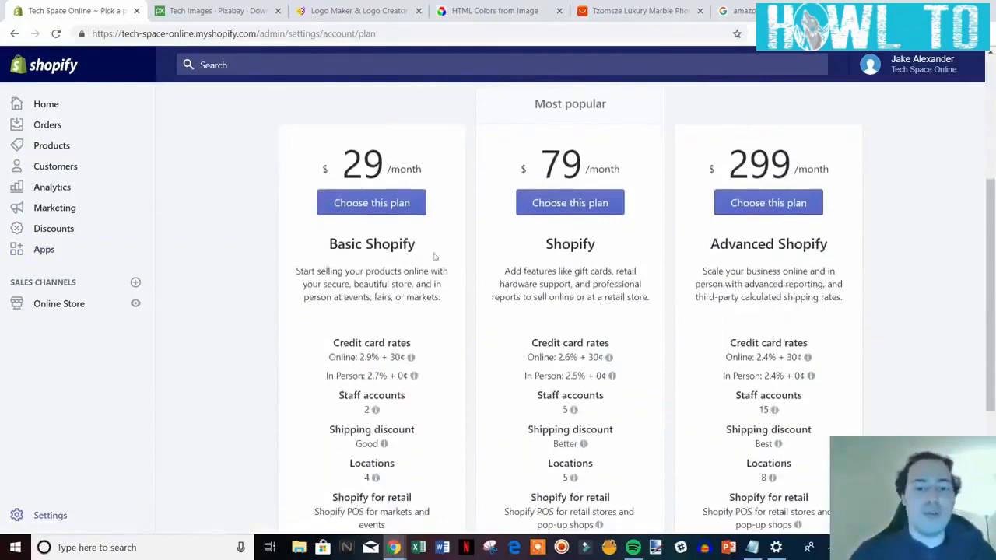
pyautogui.scroll(-1, 979, 352)
pyautogui.scroll(1, 969, 350)
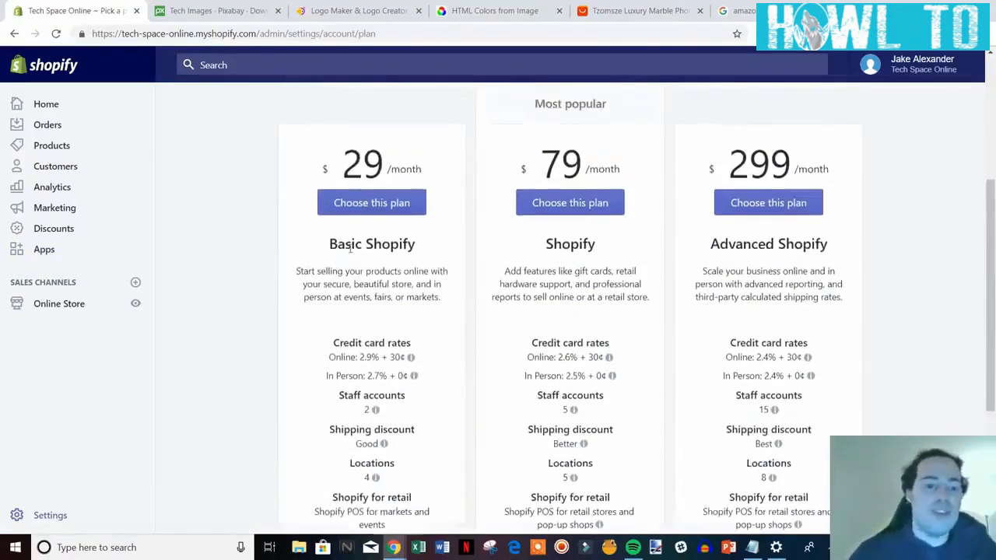
pyautogui.scroll(-1, 415, 327)
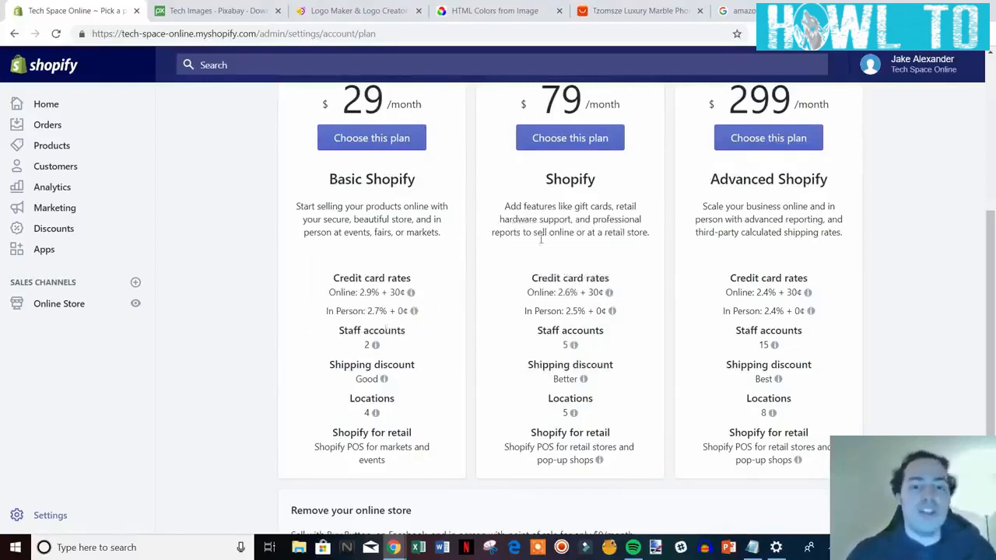
pyautogui.scroll(2, 284, 344)
pyautogui.scroll(-1, 260, 343)
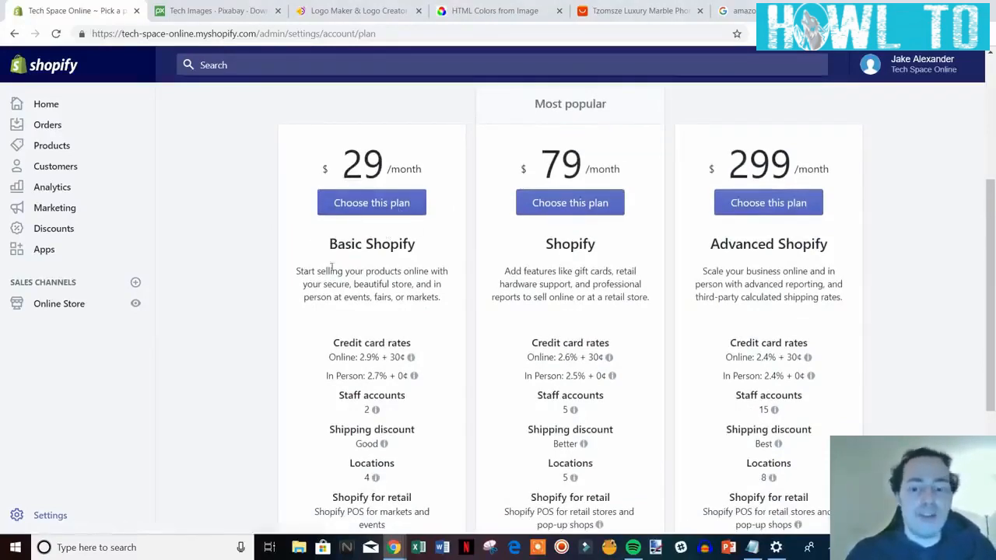
pyautogui.scroll(2, 915, 381)
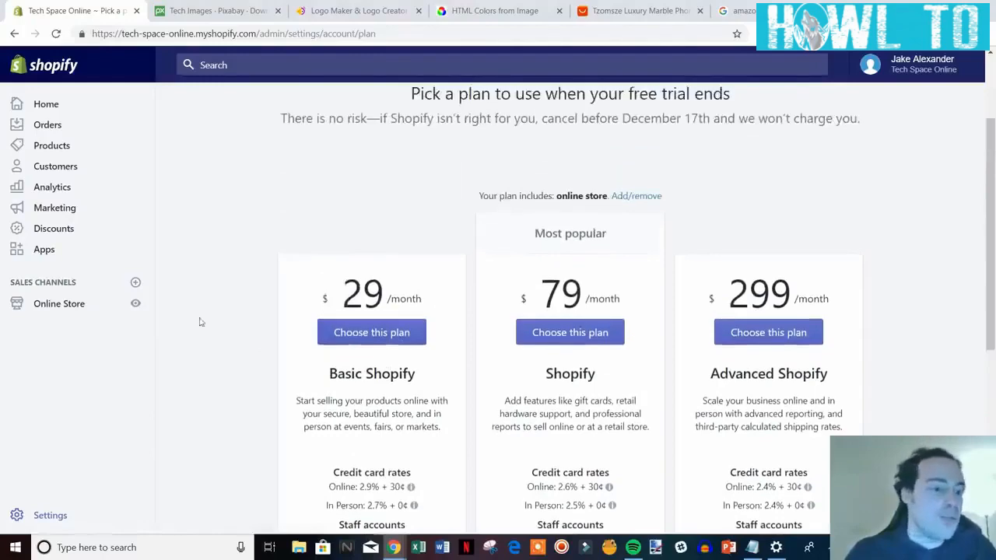
pyautogui.click(135, 304)
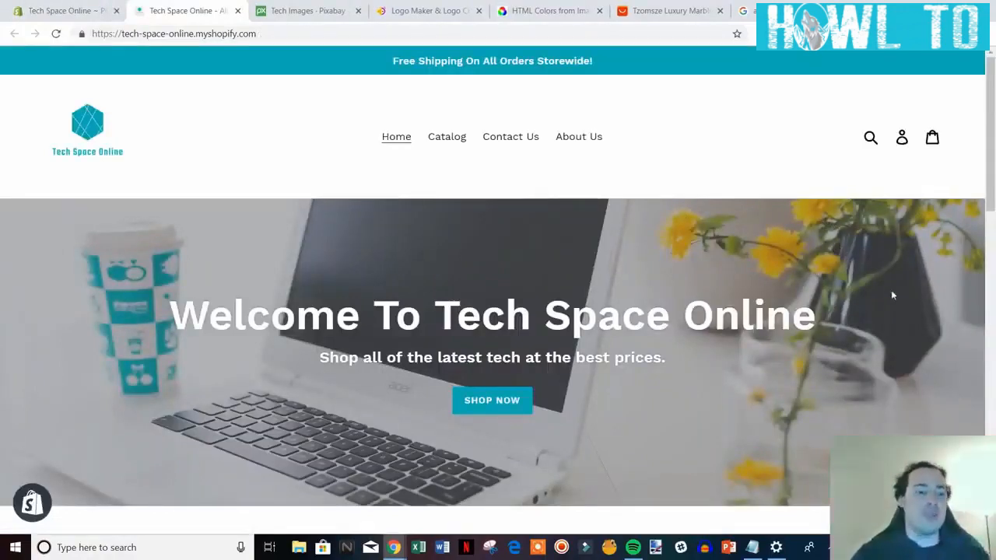
# Scroll the storefront homepage, briefly checking the Hatchful and Pixabay tabs.
pyautogui.scroll(-1, 871, 355)
pyautogui.scroll(1, 870, 352)
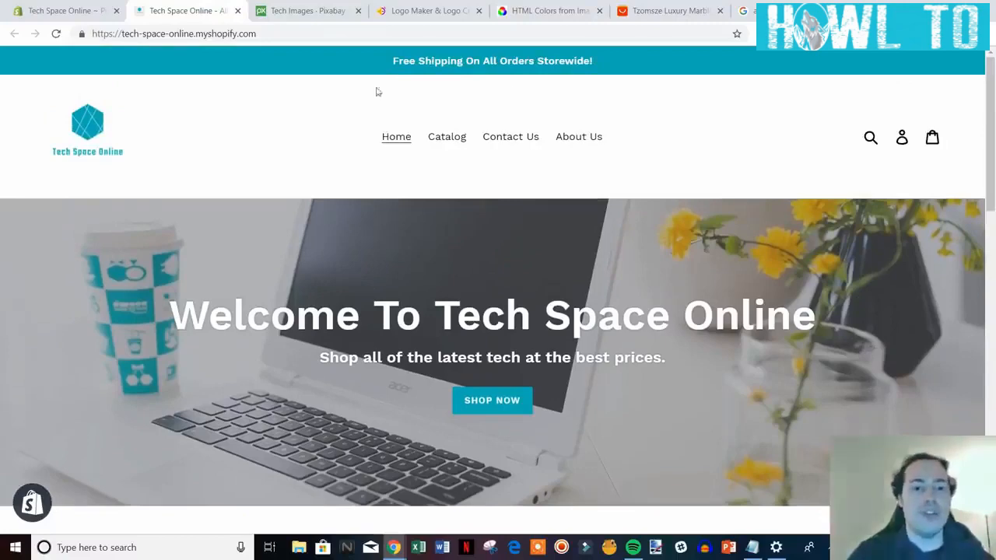
pyautogui.click(409, 12)
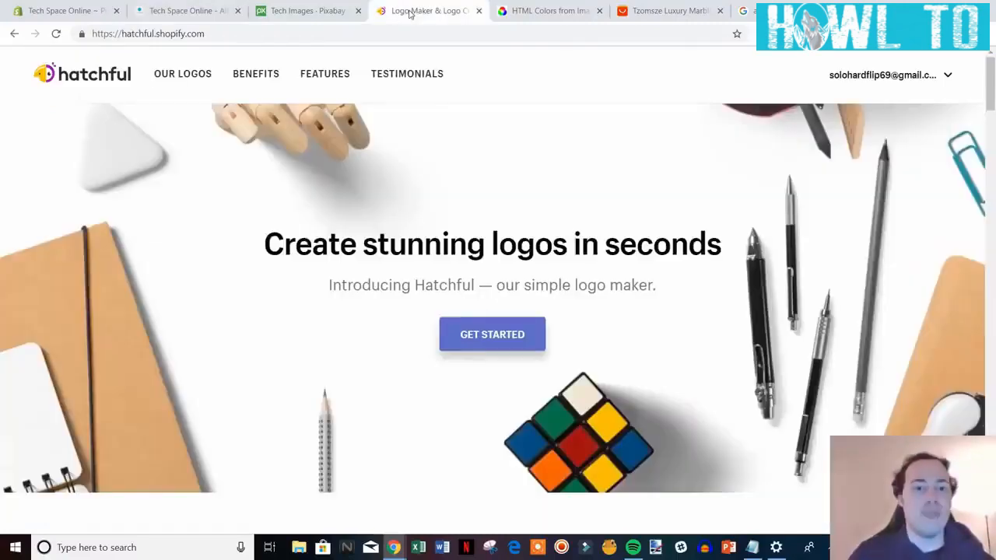
pyautogui.click(193, 10)
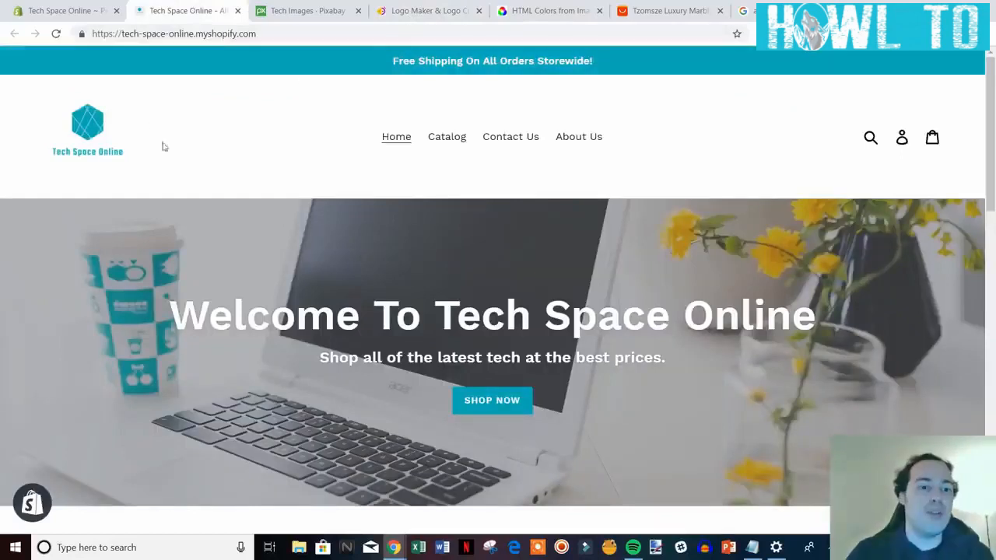
pyautogui.scroll(-3, 827, 409)
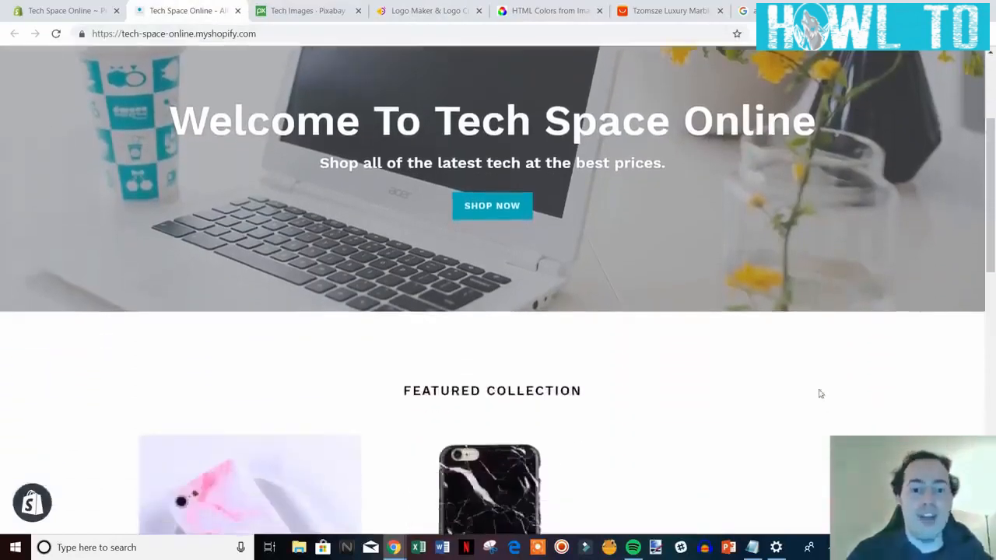
pyautogui.scroll(1, 482, 283)
pyautogui.click(271, 8)
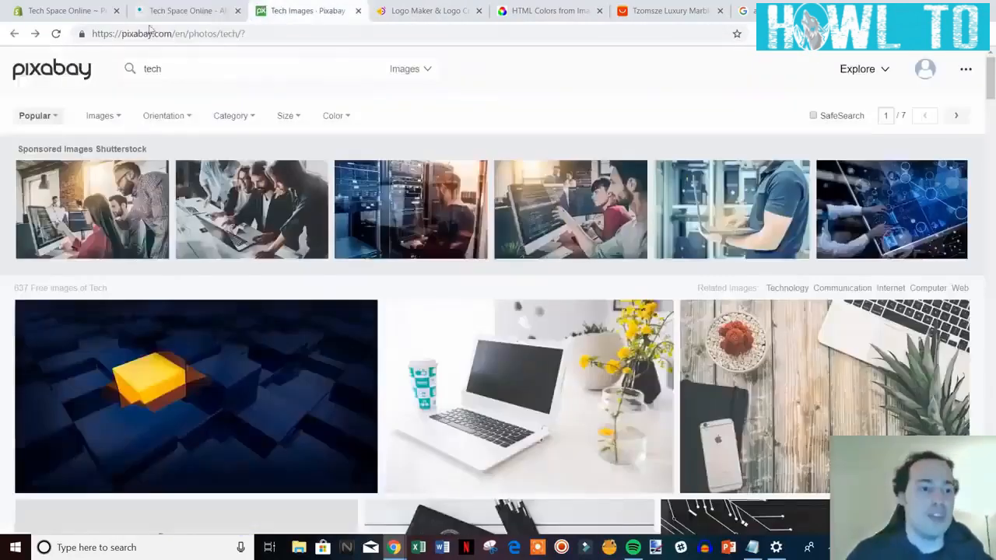
pyautogui.click(173, 8)
# Scroll to the footer and open the Black iPhone Case from the Featured Collection.
pyautogui.scroll(-2, 838, 357)
pyautogui.scroll(-2, 843, 343)
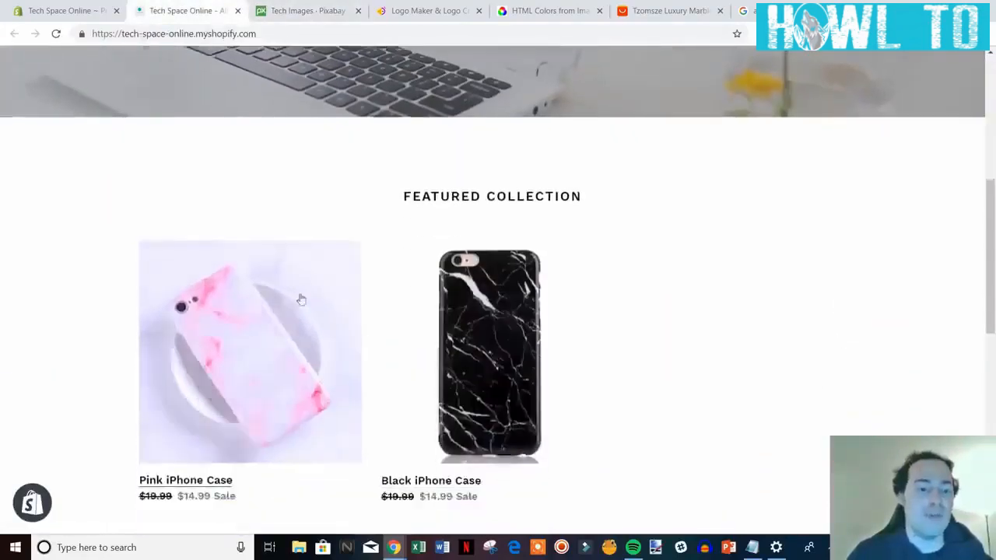
pyautogui.scroll(-5, 452, 358)
pyautogui.scroll(-2, 452, 357)
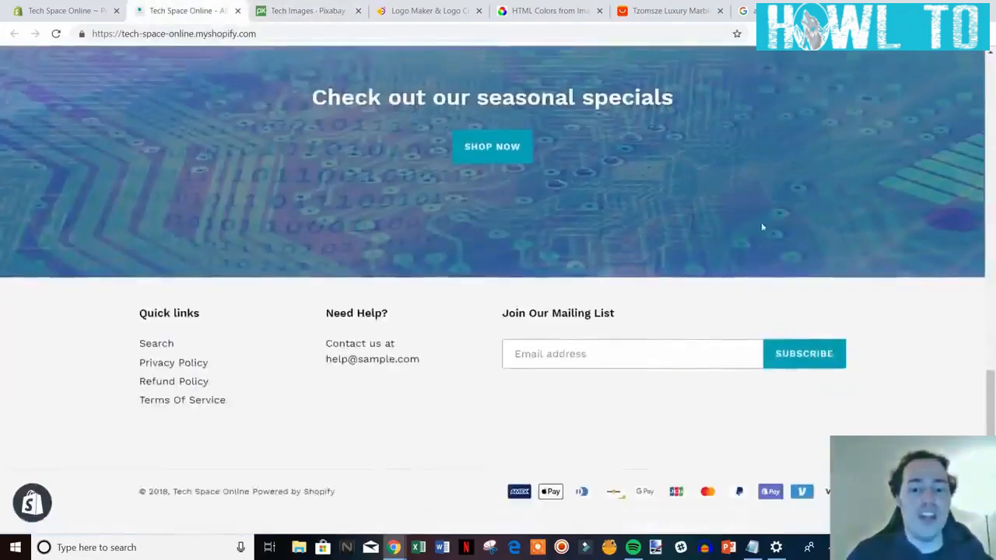
pyautogui.scroll(7, 523, 460)
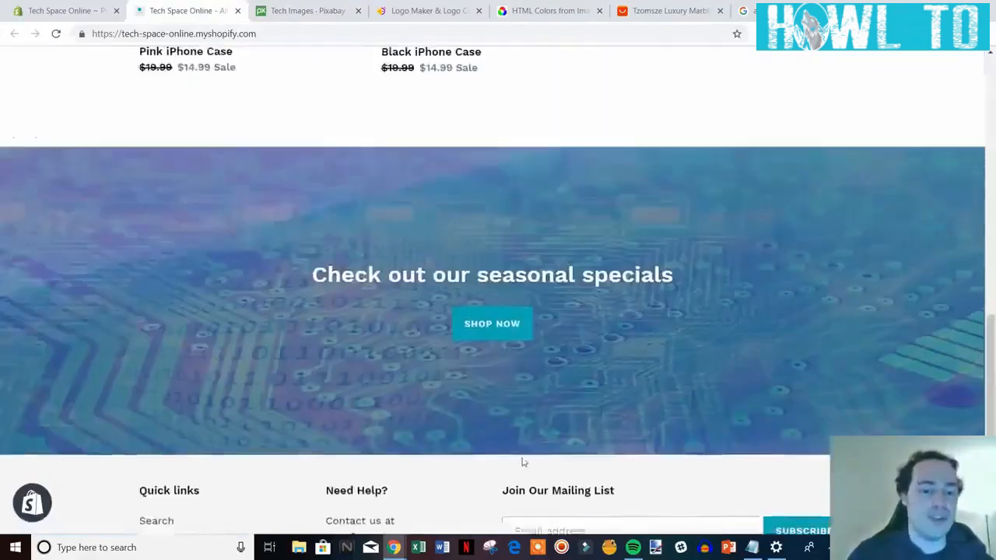
pyautogui.scroll(2, 705, 447)
pyautogui.scroll(-2, 718, 441)
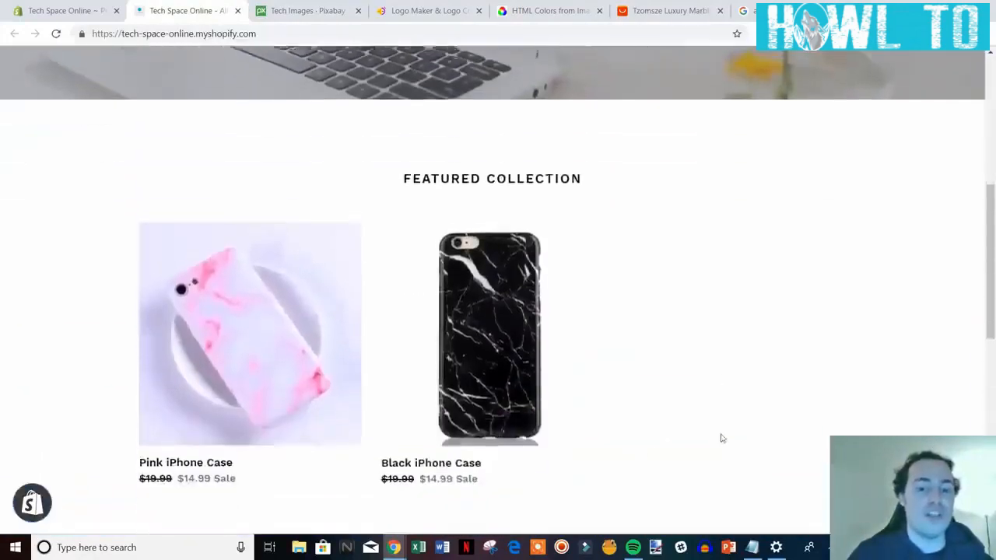
pyautogui.click(459, 323)
# Scroll through the Black iPhone Case product page to review its details.
pyautogui.scroll(-2, 778, 335)
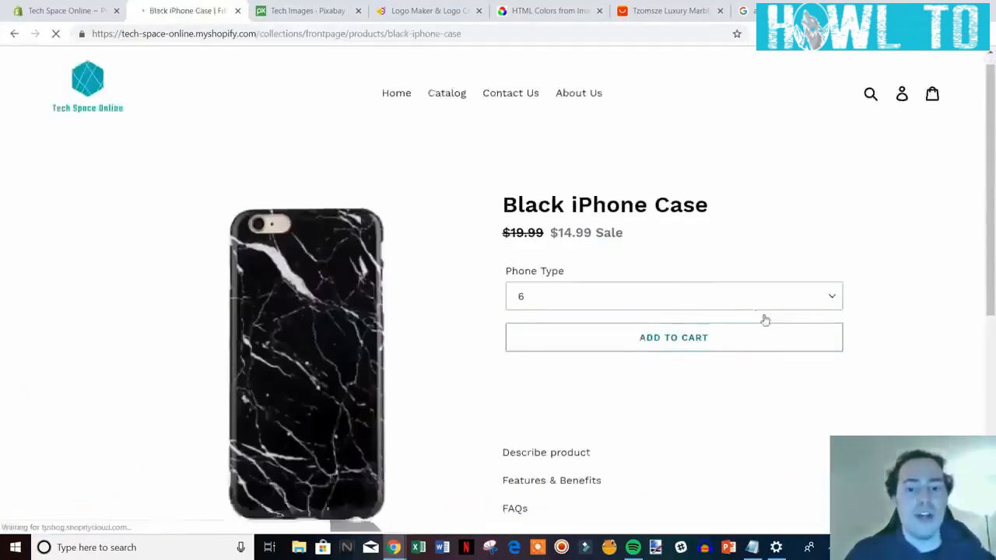
pyautogui.scroll(2, 856, 344)
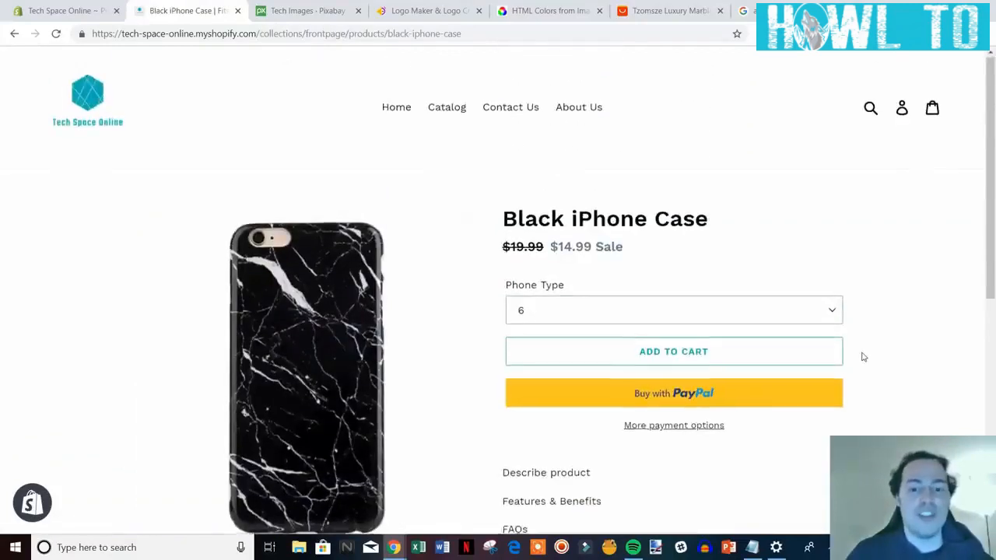
pyautogui.scroll(-3, 840, 356)
pyautogui.scroll(2, 623, 360)
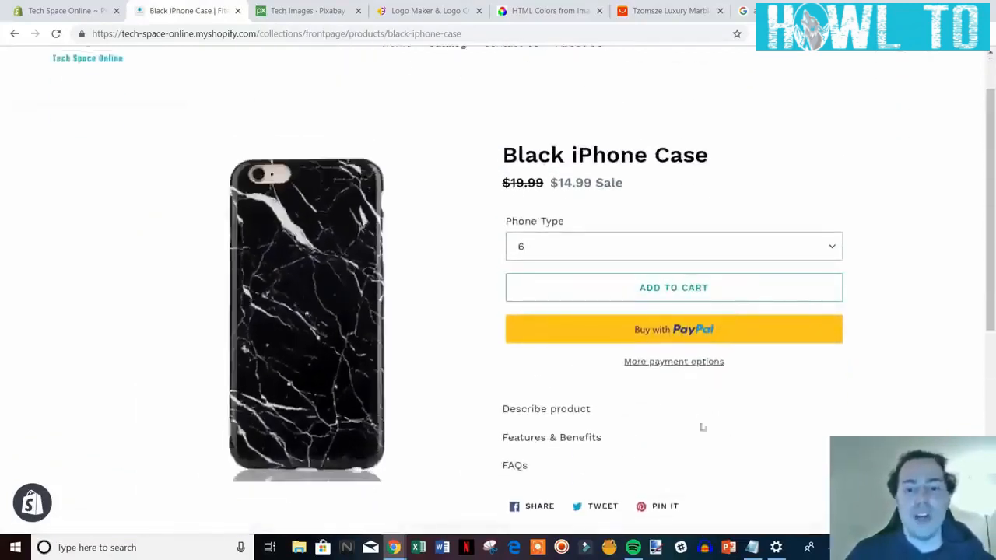
pyautogui.scroll(-4, 729, 456)
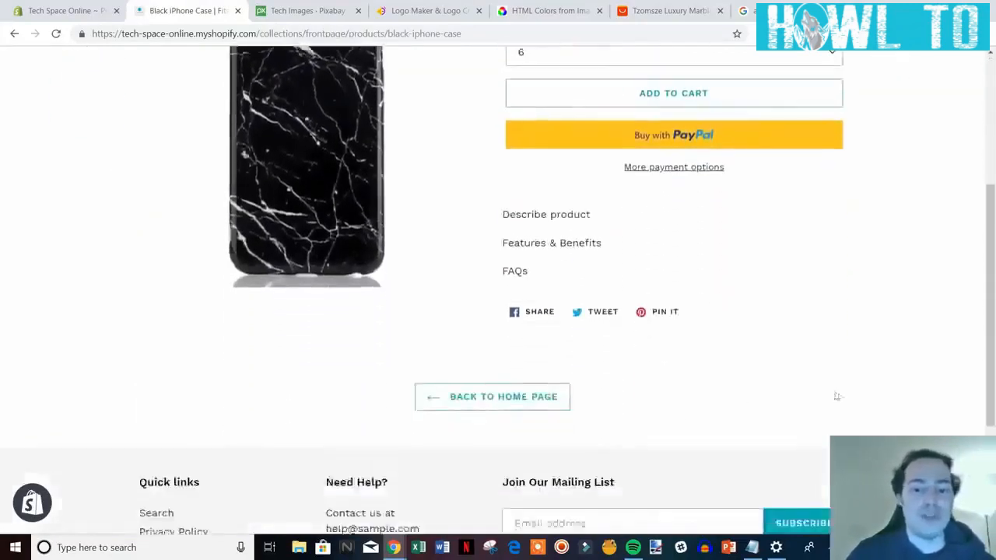
pyautogui.scroll(-2, 853, 391)
pyautogui.scroll(3, 900, 400)
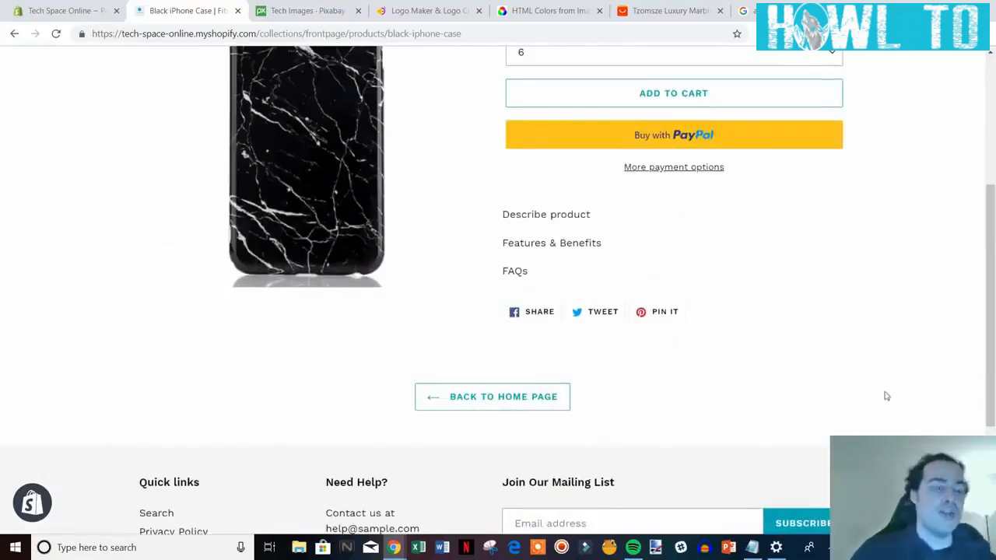
pyautogui.scroll(4, 781, 367)
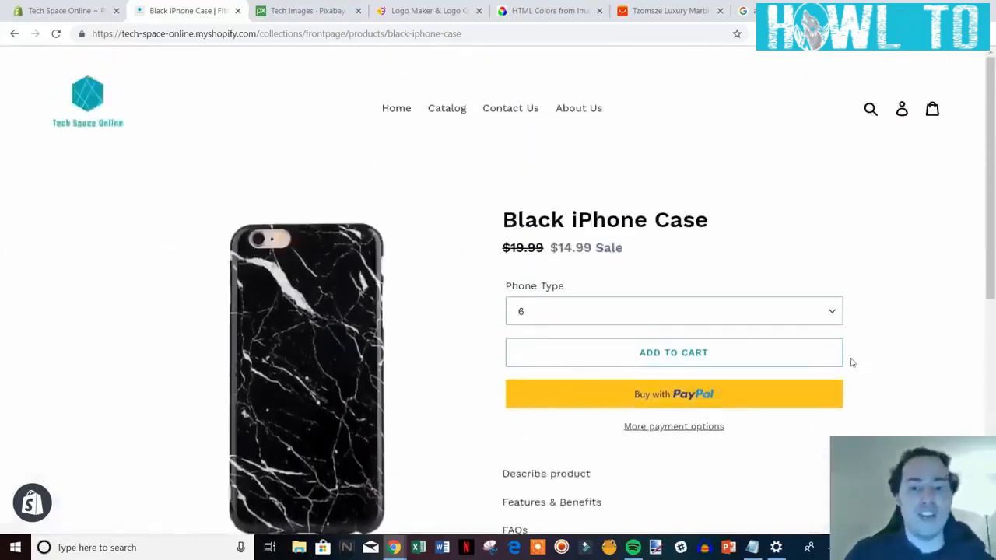
# Return to the Tech Space Online home page with its 'Welcome To Tech Space Online' banner.
pyautogui.click(70, 112)
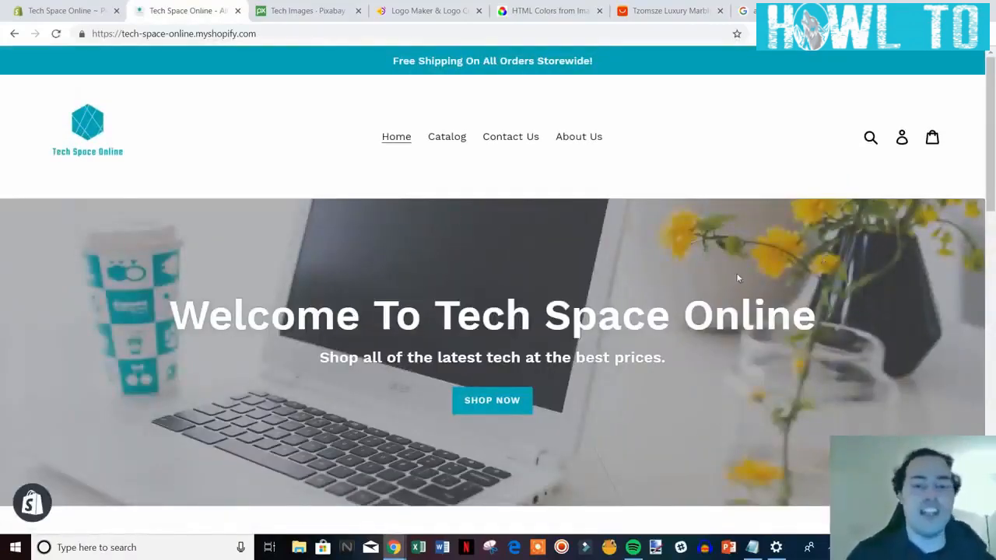
pyautogui.scroll(-3, 736, 278)
pyautogui.scroll(3, 736, 278)
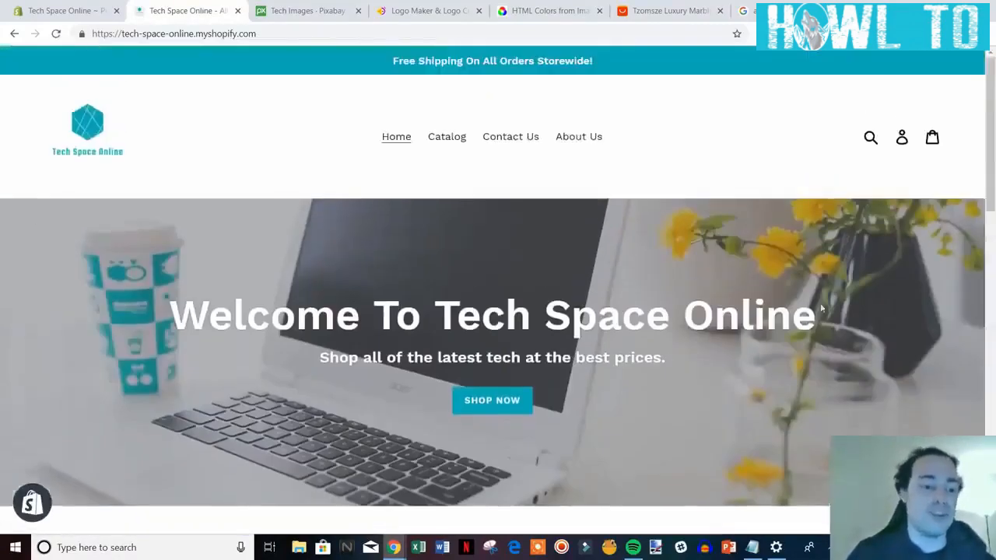